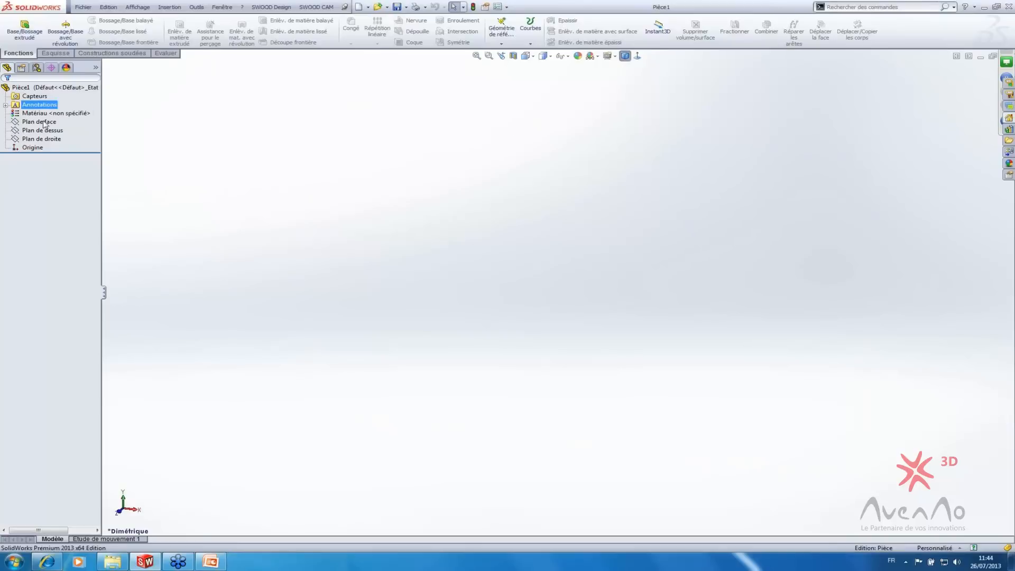
# - Sketch a centre rectangle about 184 by 126 mm from the origin on the front plane (Plan de face) and exit the sketch
pyautogui.click(39, 122)
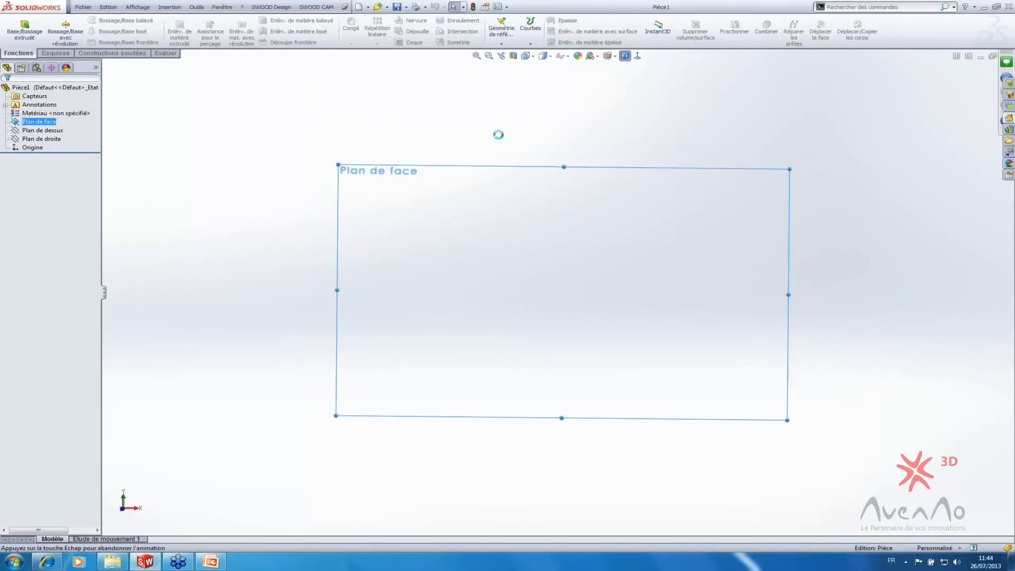
pyautogui.click(73, 31)
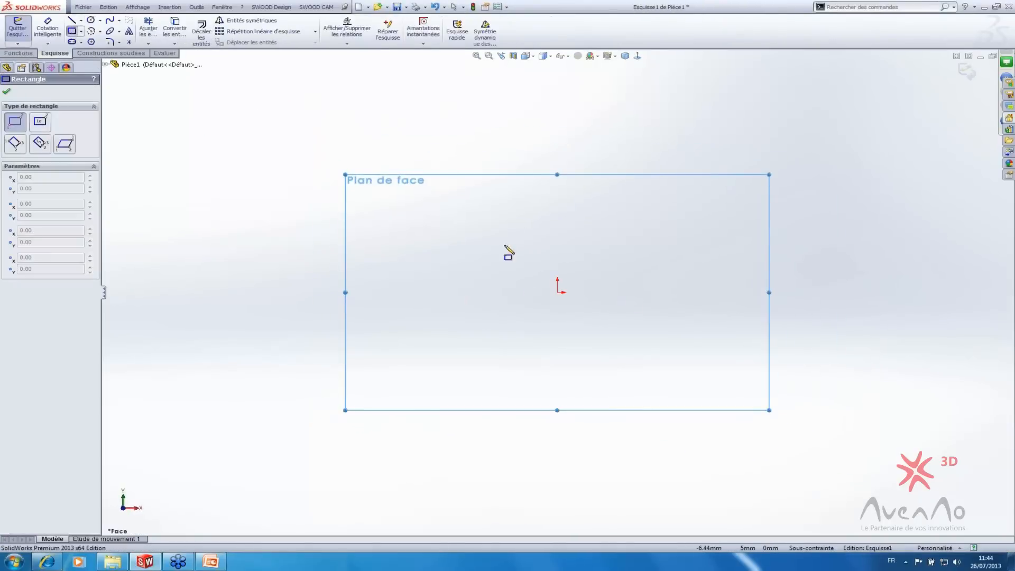
pyautogui.click(81, 32)
pyautogui.click(111, 51)
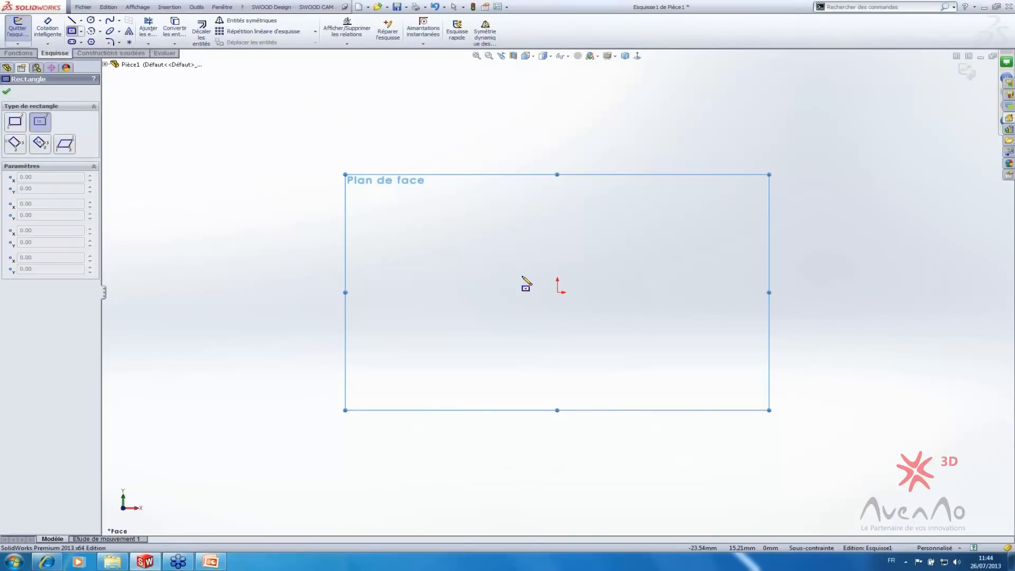
pyautogui.click(557, 292)
pyautogui.click(338, 157)
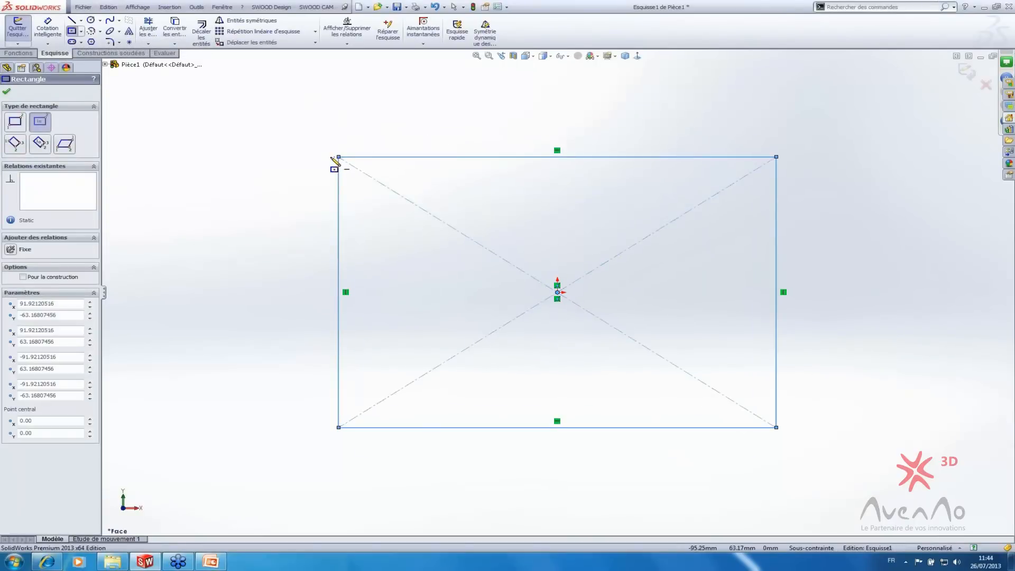
pyautogui.press('Escape')
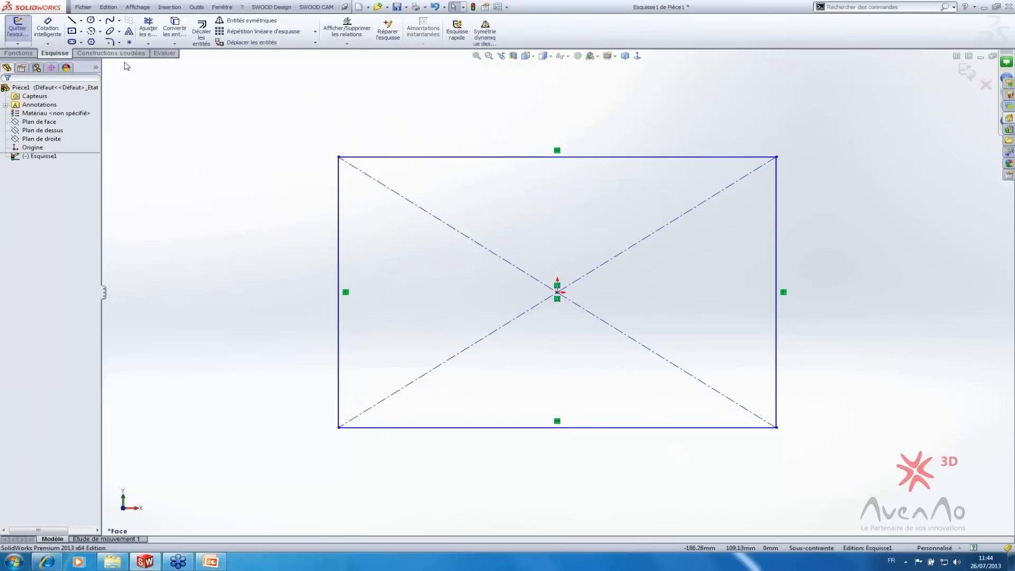
pyautogui.click(970, 73)
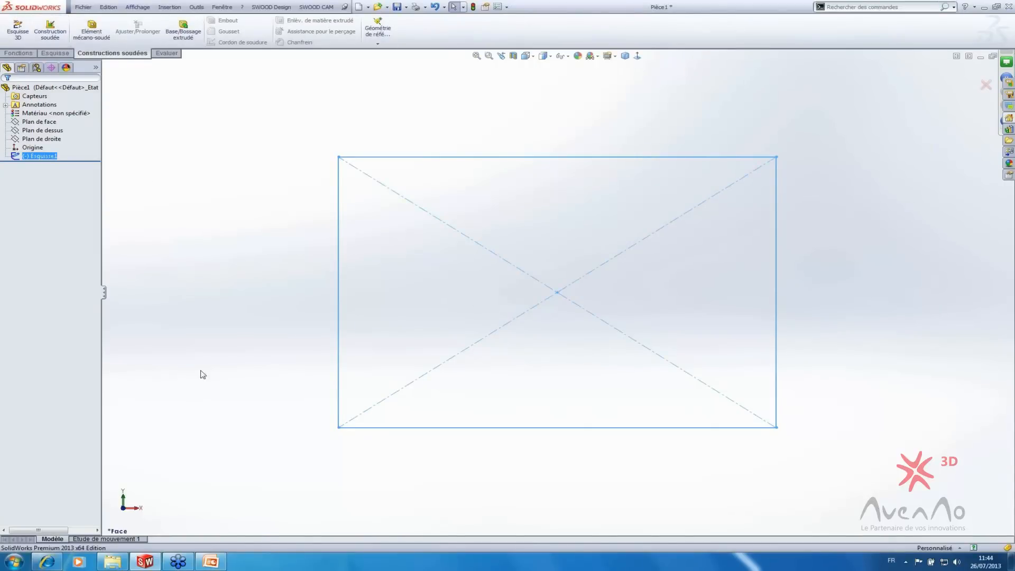
# - Switch to the PowerPoint presentation and run its slide show up to the slide "Les outils utilisés sur SW en construction soudée"
pyautogui.click(210, 561)
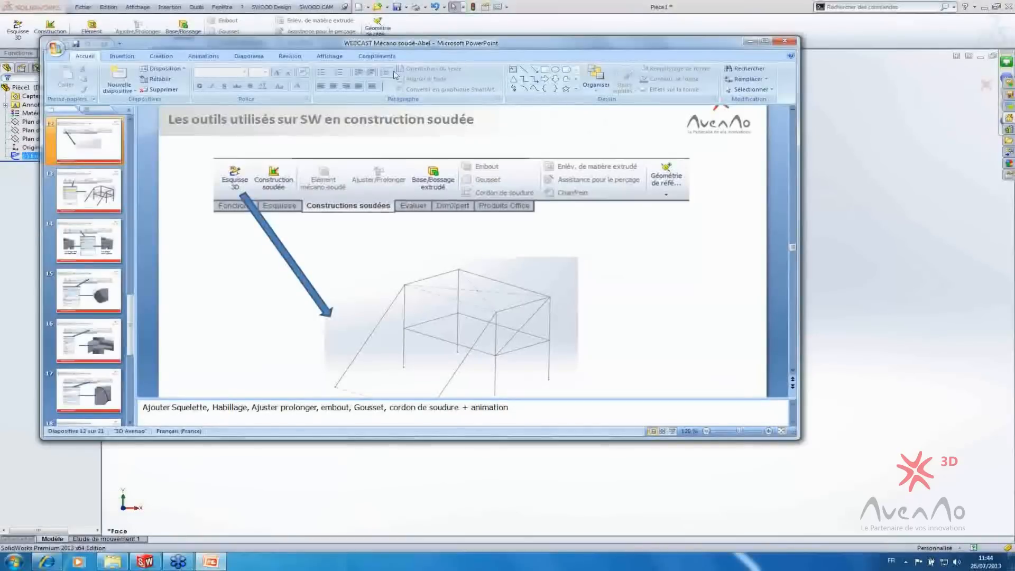
pyautogui.doubleClick(460, 45)
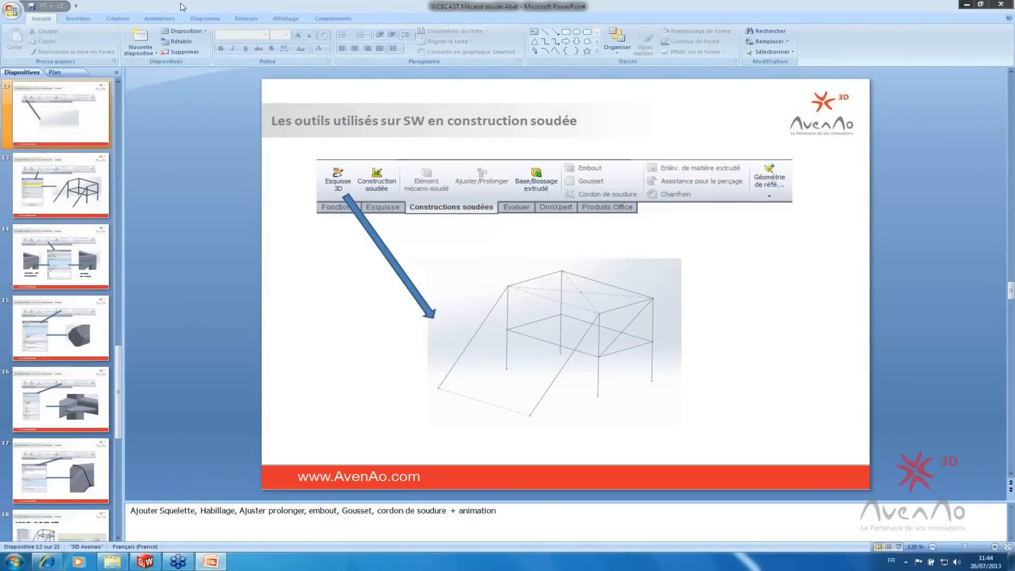
pyautogui.press('F5')
pyautogui.press('Right')
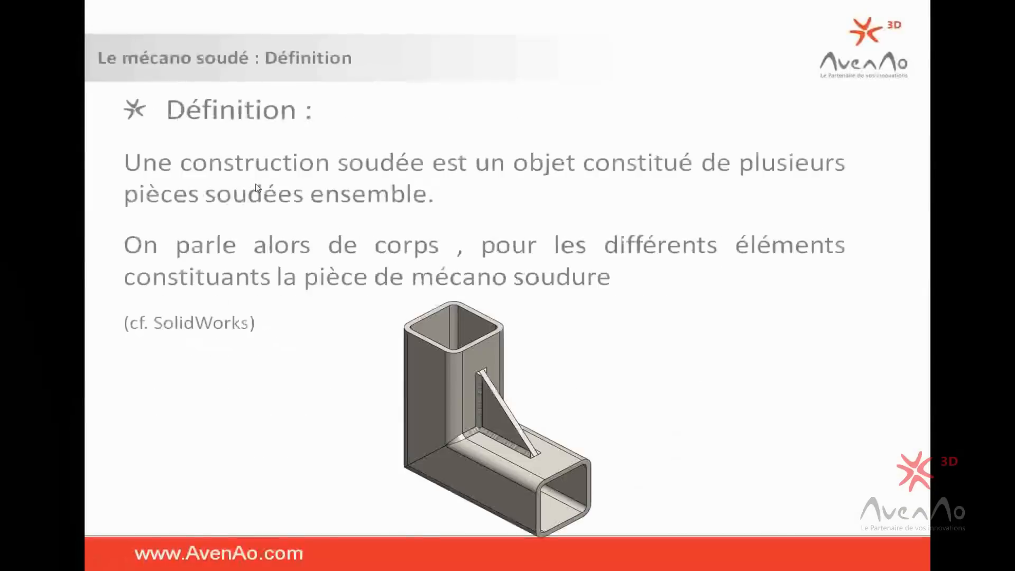
pyautogui.press('Right')
pyautogui.press('Right')
pyautogui.press('Right')
pyautogui.press('Right')
pyautogui.press('Right')
pyautogui.press('Right')
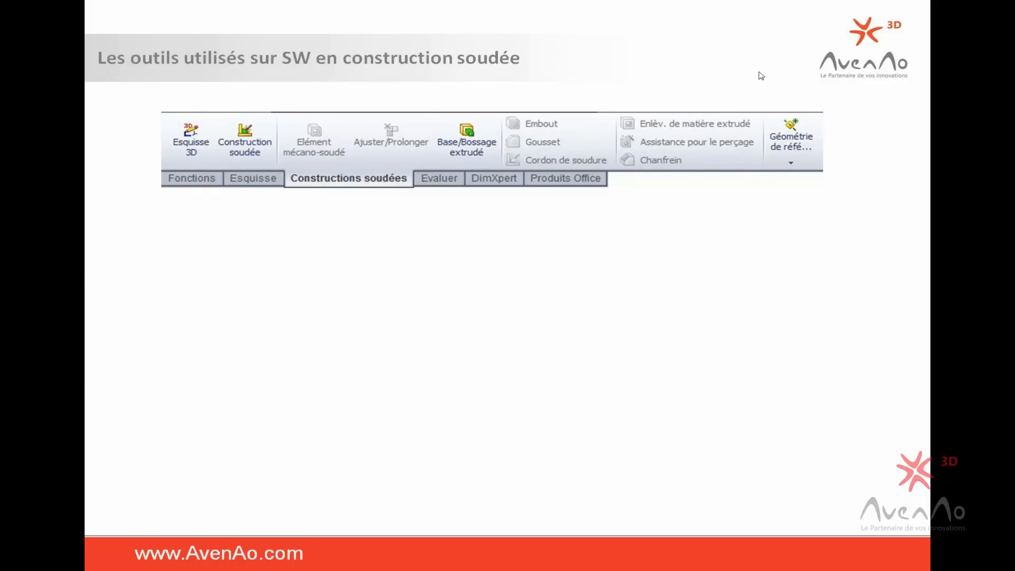
# - Switch from the slide show back to the SolidWorks part and clear the sketch selection
pyautogui.hotkey('alt', 'Tab')
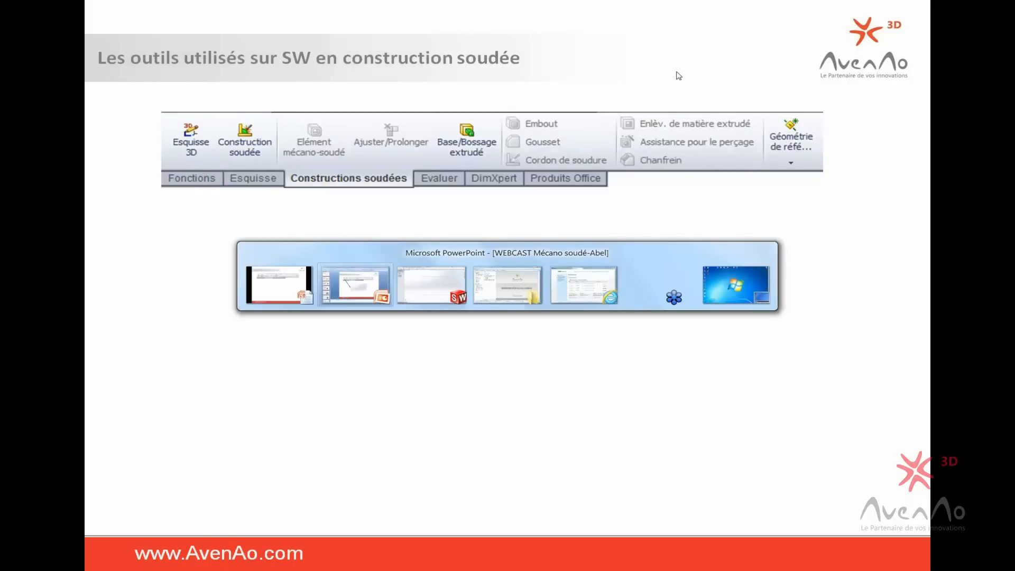
pyautogui.press('Tab')
pyautogui.press('Tab')
pyautogui.press('Tab')
pyautogui.press('Tab')
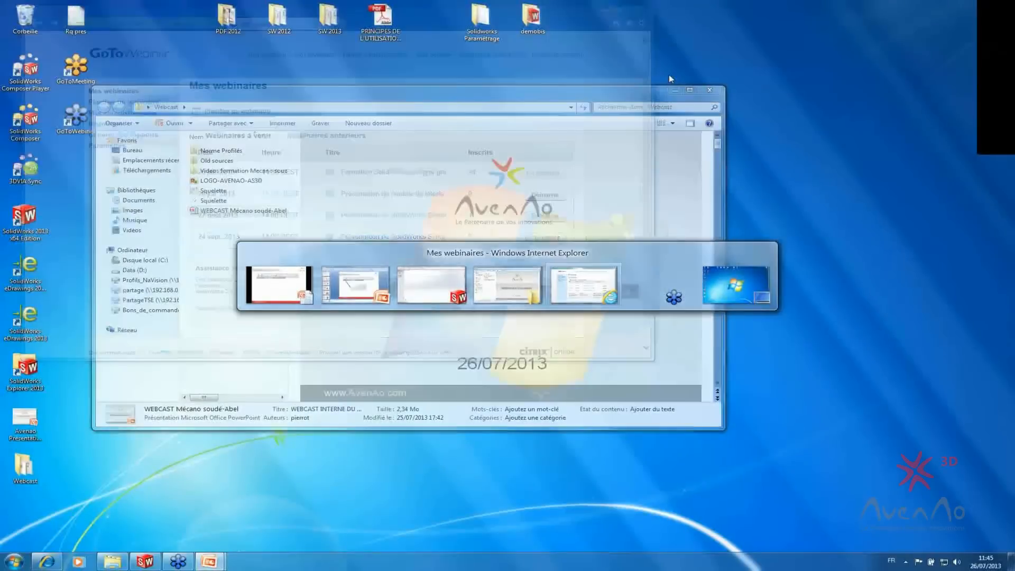
pyautogui.press('Tab')
pyautogui.press('Tab')
pyautogui.press('Tab')
pyautogui.press('Tab')
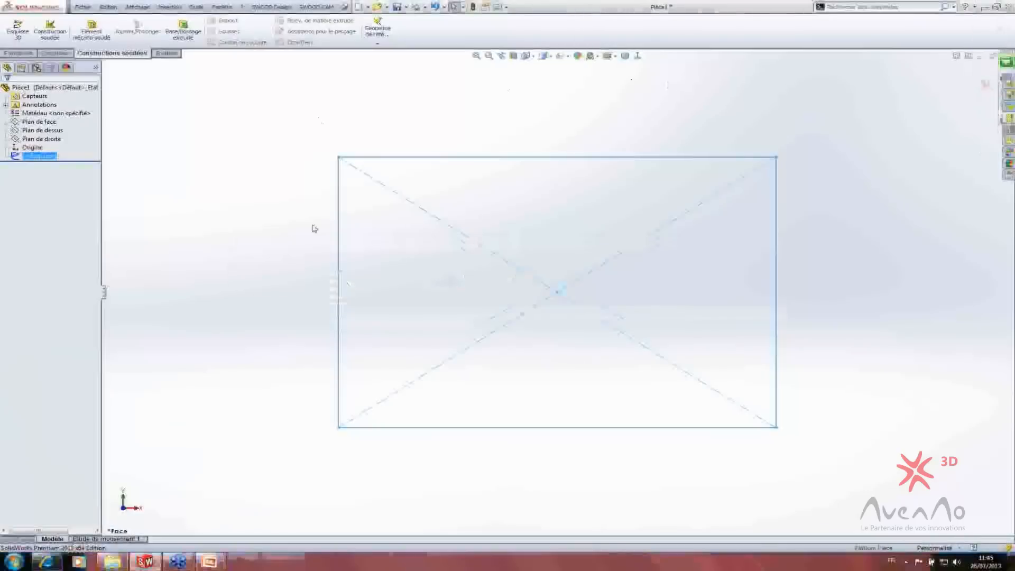
pyautogui.click(983, 65)
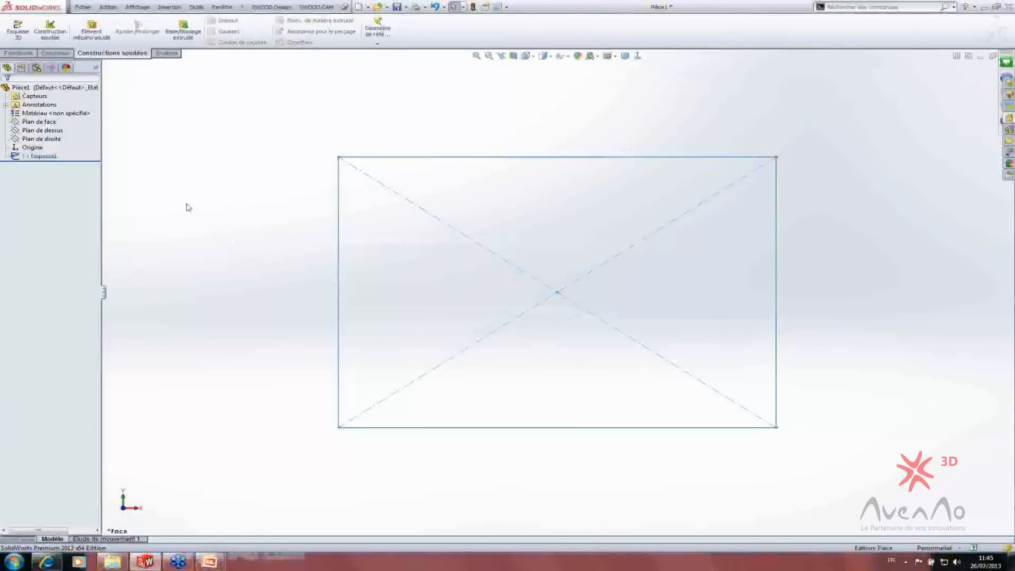
# - Delete the rectangle sketch Esquisse1 from the part and keep the part window maximized
pyautogui.press('z')
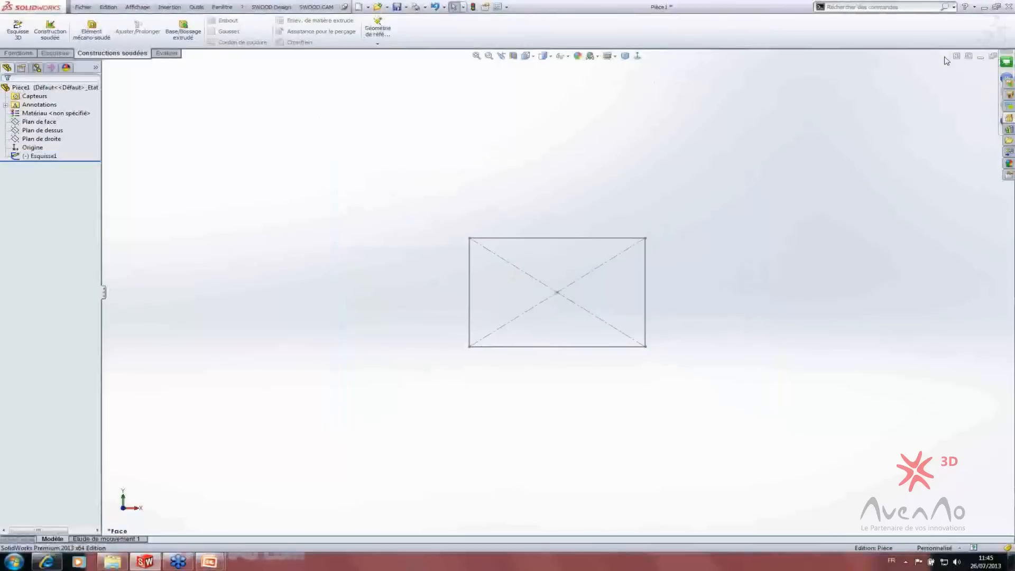
pyautogui.click(993, 56)
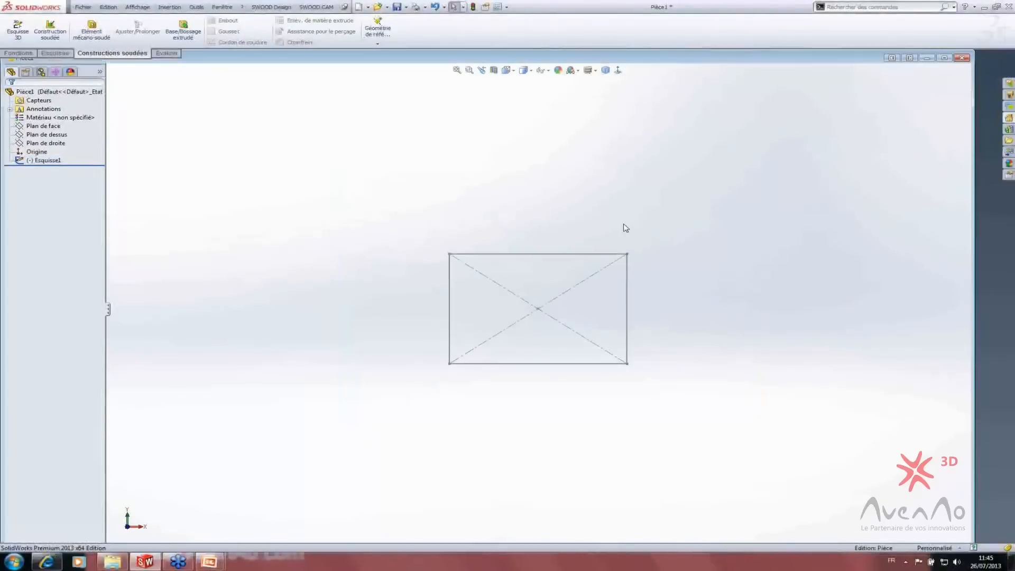
pyautogui.rightClick(42, 160)
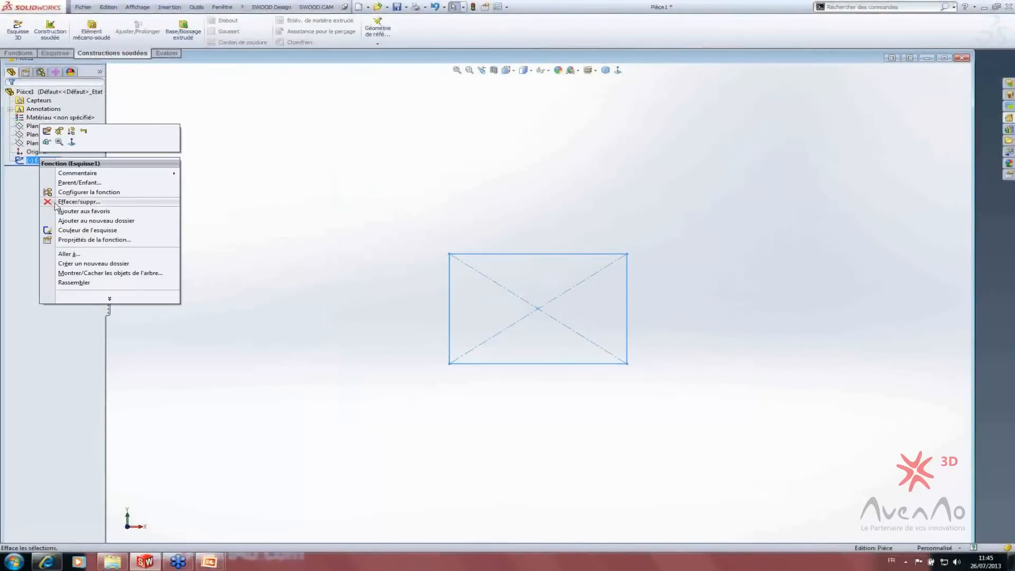
pyautogui.click(69, 194)
pyautogui.click(276, 83)
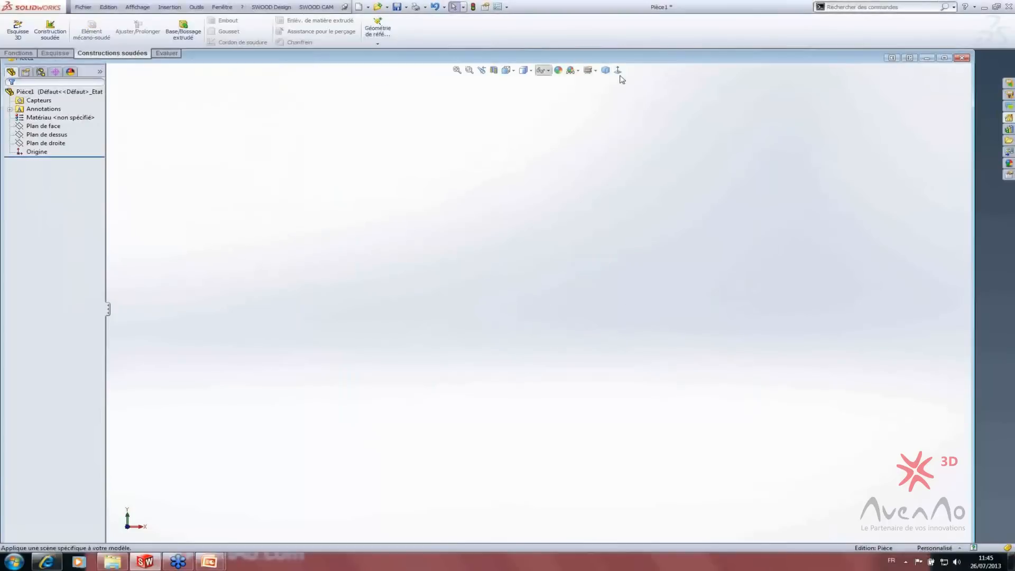
pyautogui.doubleClick(659, 61)
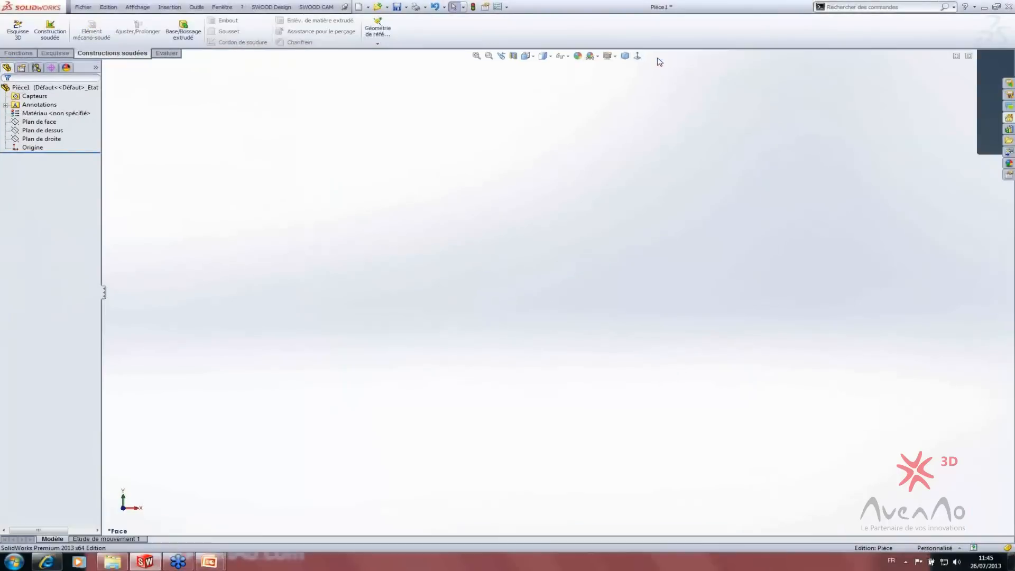
# - Show the top plane (Plan de dessus) in the graphics area
pyautogui.click(55, 121)
pyautogui.keyDown('ctrl'); pyautogui.click(61, 128); pyautogui.keyUp('ctrl')
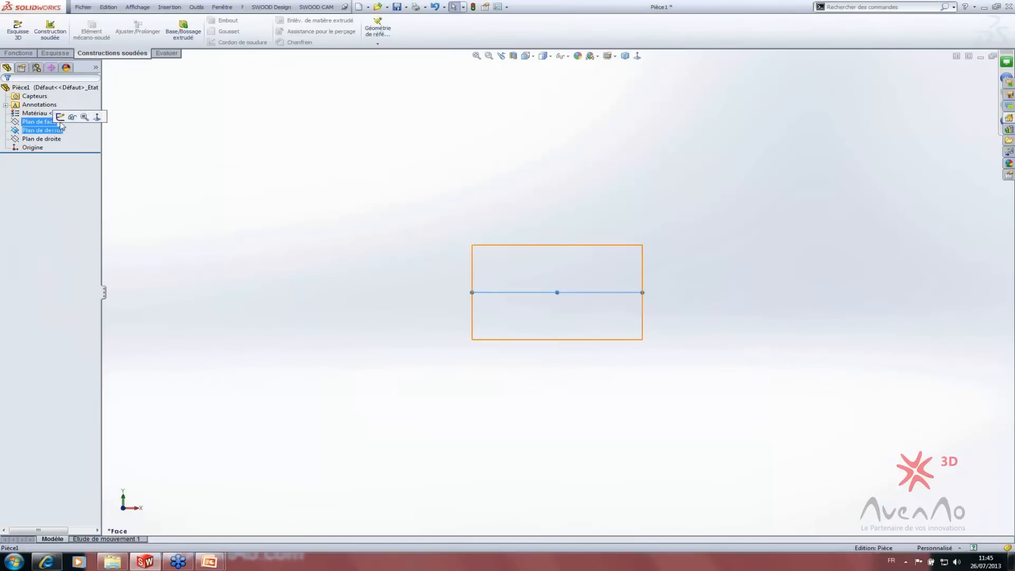
pyautogui.click(127, 130)
pyautogui.moveTo(573, 197); pyautogui.dragTo(537, 240, button='middle')
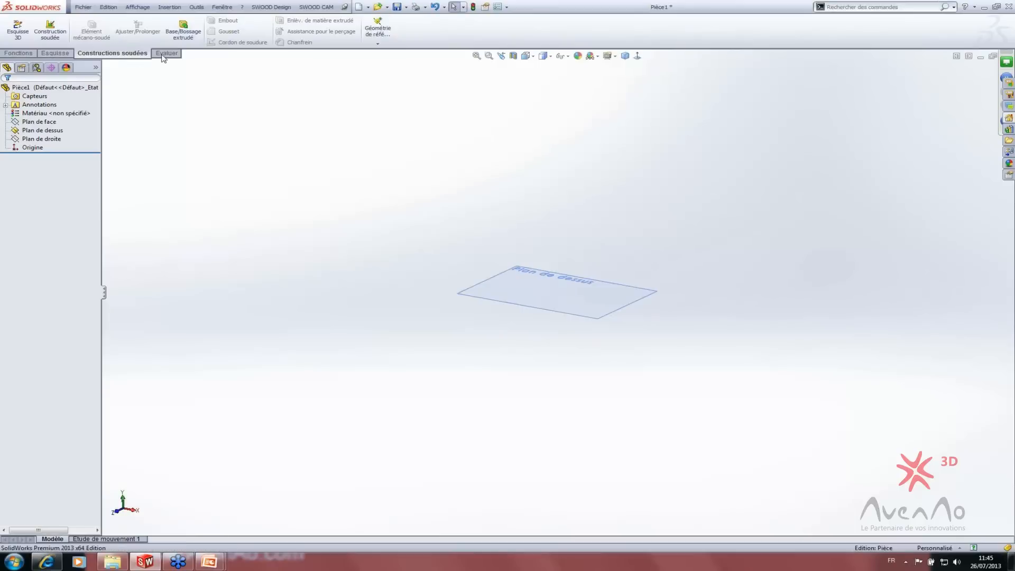
# - Start a sketch on the top plane and draw a centre rectangle about 153 by 90 mm from the origin
pyautogui.click(56, 53)
pyautogui.click(19, 27)
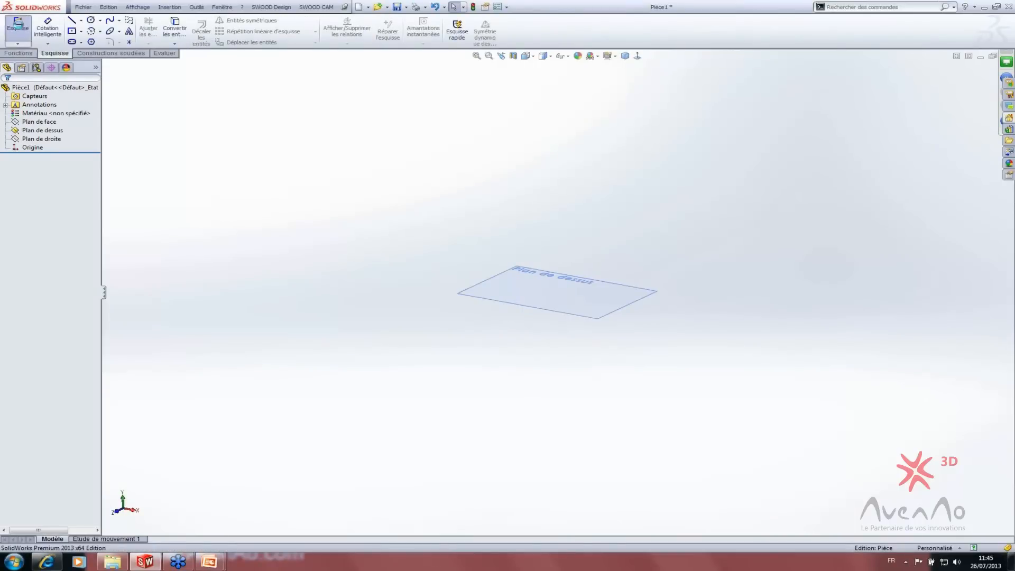
pyautogui.click(468, 297)
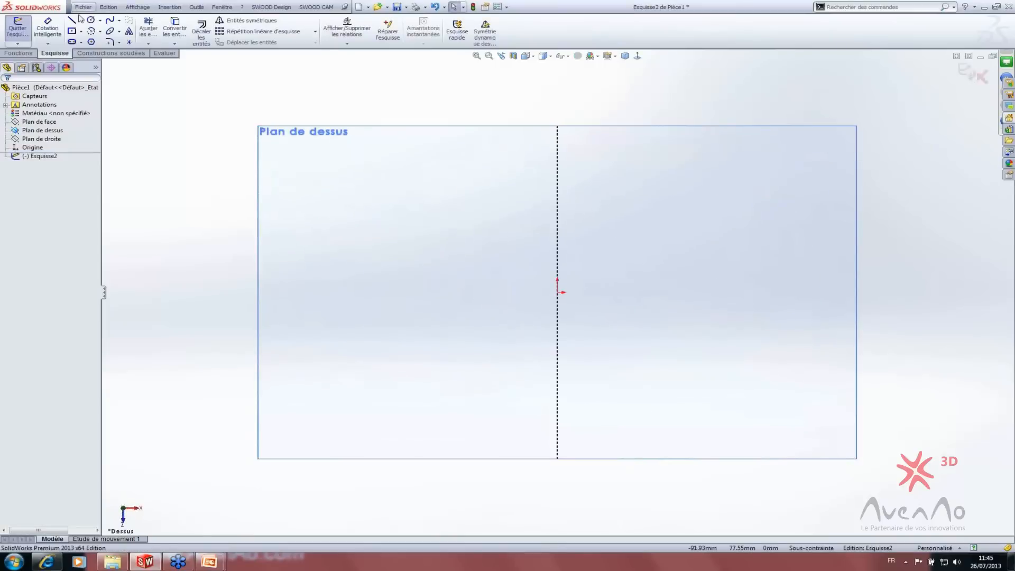
pyautogui.click(71, 31)
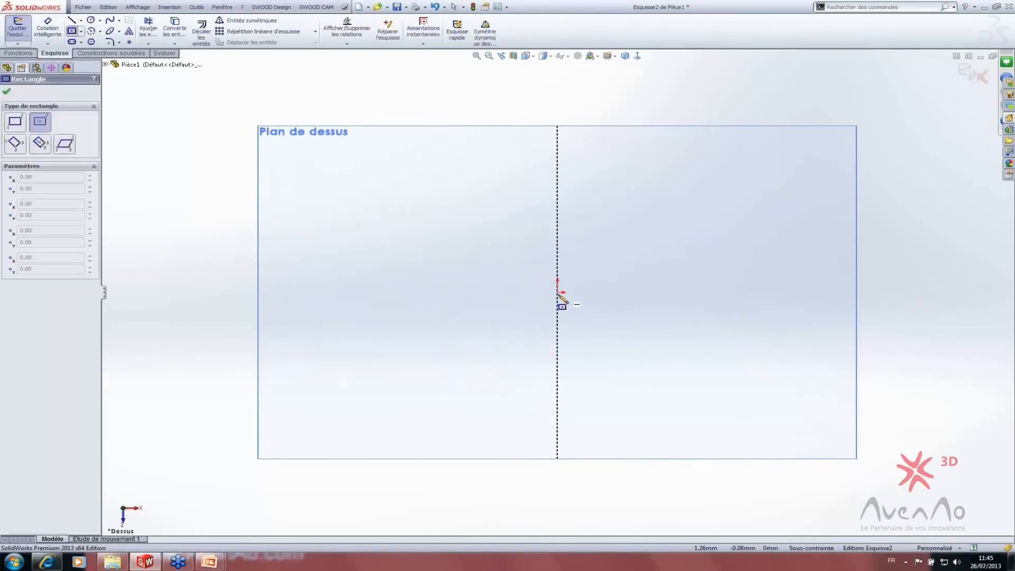
pyautogui.click(557, 292)
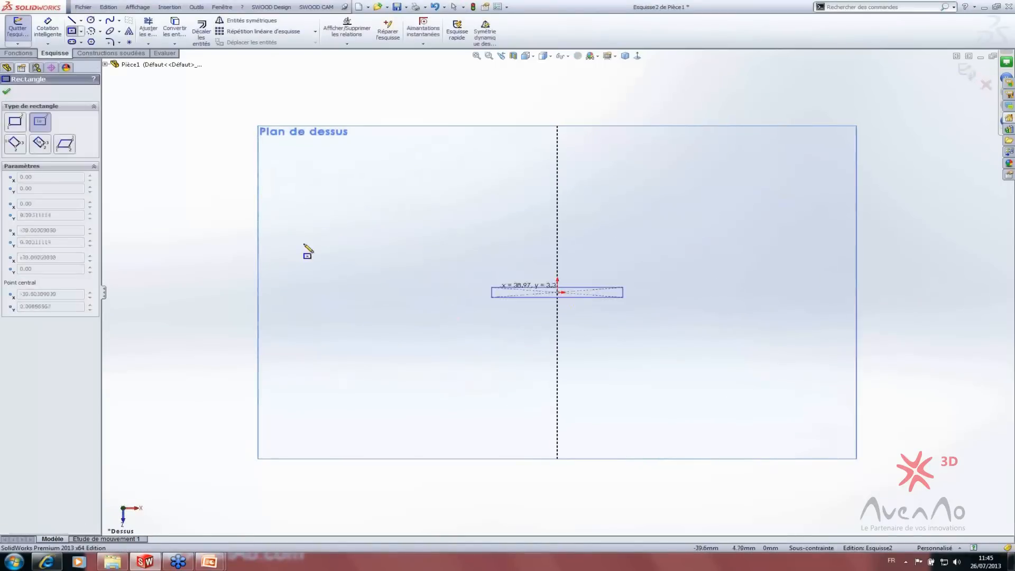
pyautogui.click(300, 155)
# - Dimension the rectangle to 100 mm on its vertical side and 150 mm on its horizontal side, and exit the sketch
pyautogui.moveTo(233, 269); pyautogui.dragTo(227, 195, button='right')
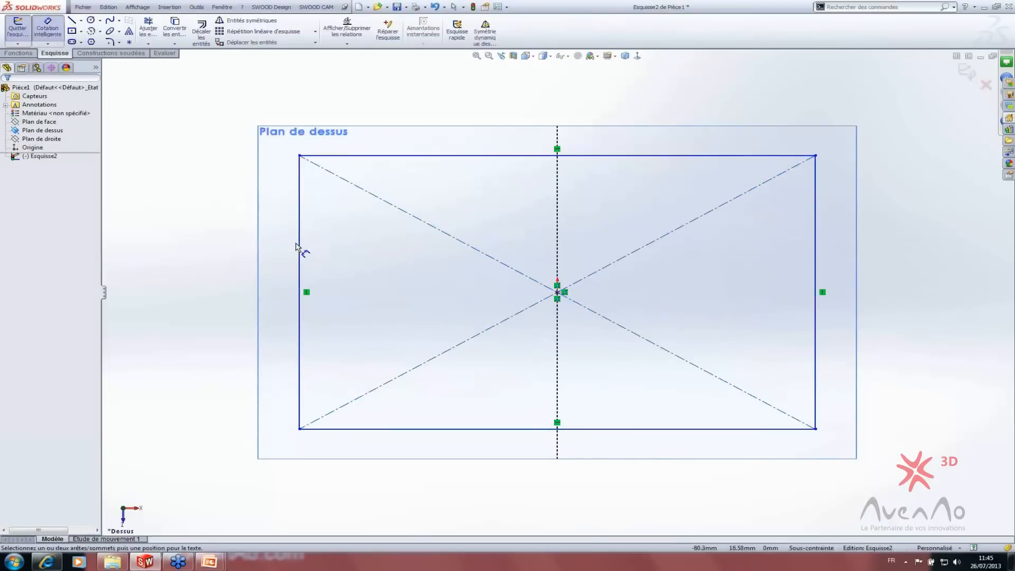
pyautogui.click(299, 251)
pyautogui.click(215, 267)
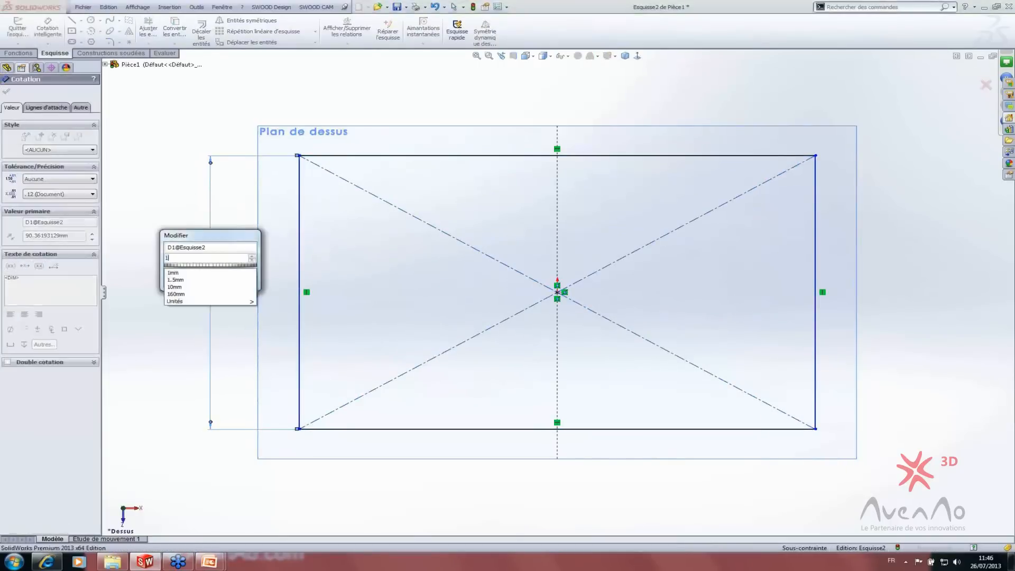
pyautogui.press('Return')
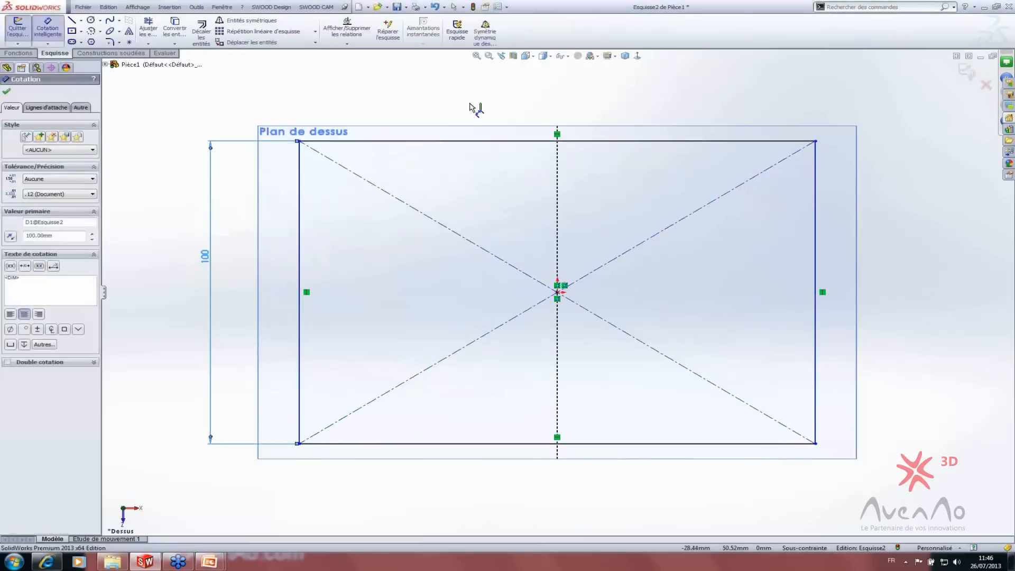
pyautogui.click(478, 141)
pyautogui.click(499, 92)
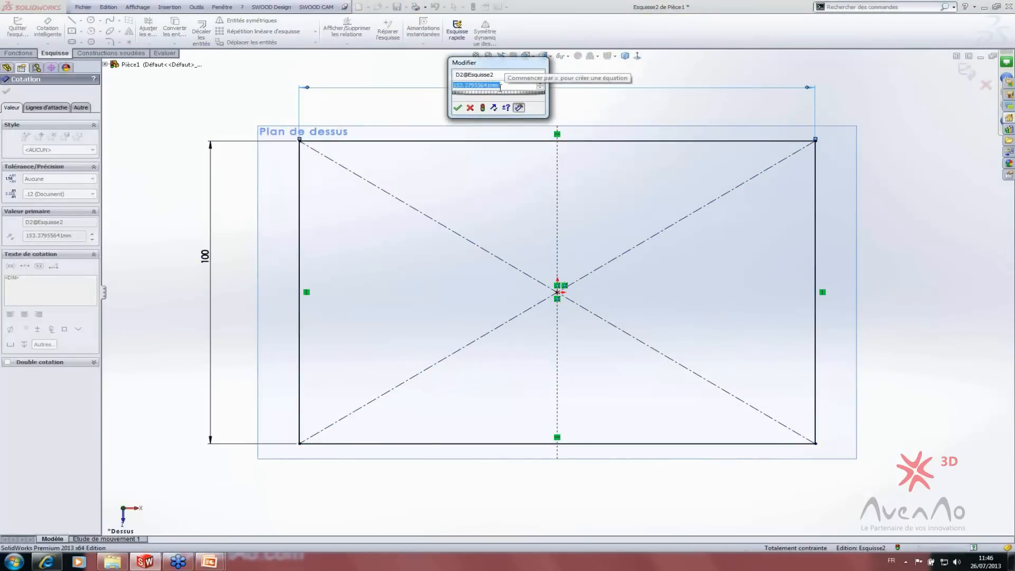
pyautogui.write('150')
pyautogui.press('Return')
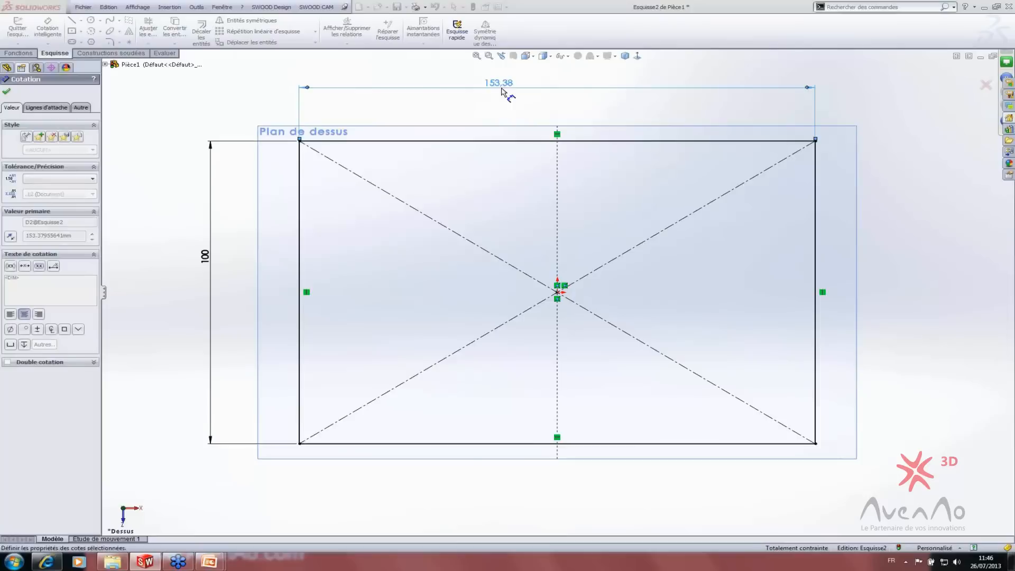
pyautogui.press('f')
pyautogui.press('Escape')
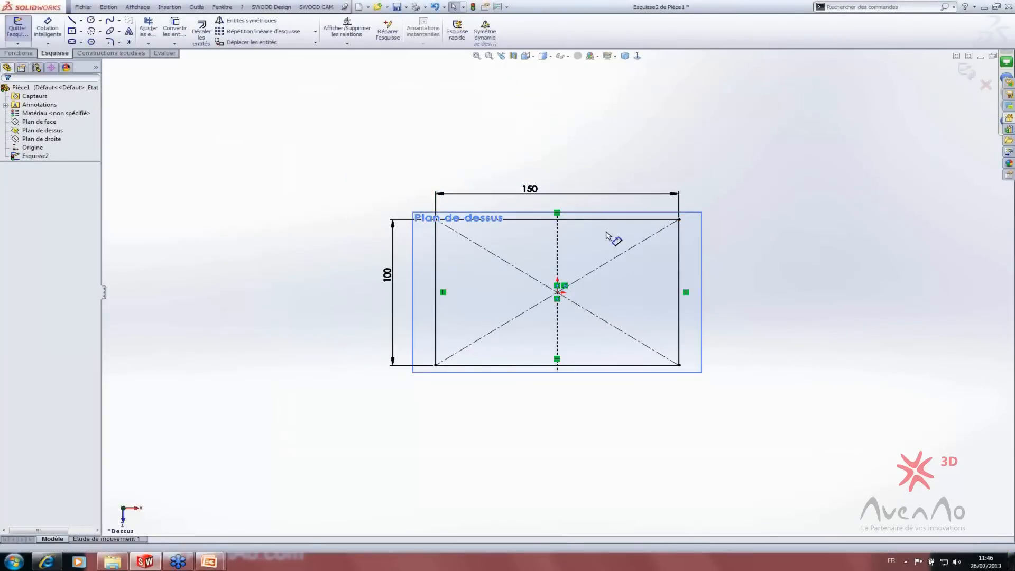
pyautogui.click(966, 73)
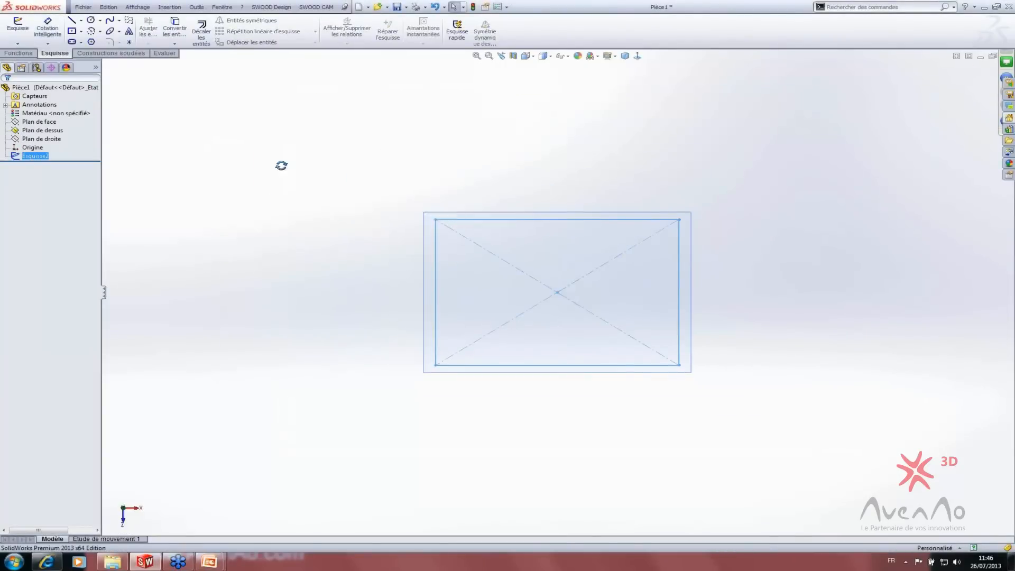
pyautogui.moveTo(281, 164); pyautogui.dragTo(242, 42, button='middle')
pyautogui.click(273, 184)
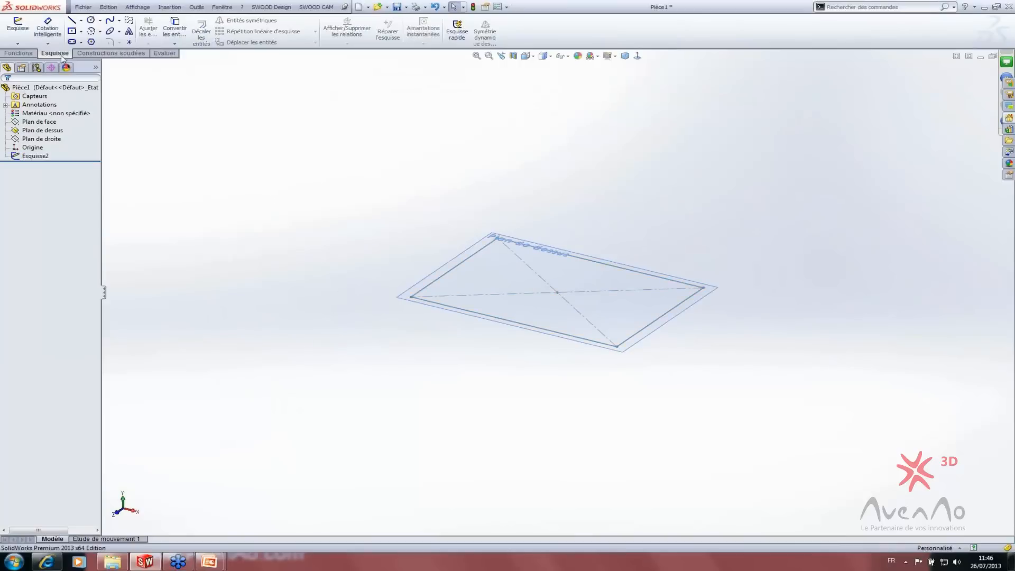
pyautogui.click(17, 44)
pyautogui.click(33, 62)
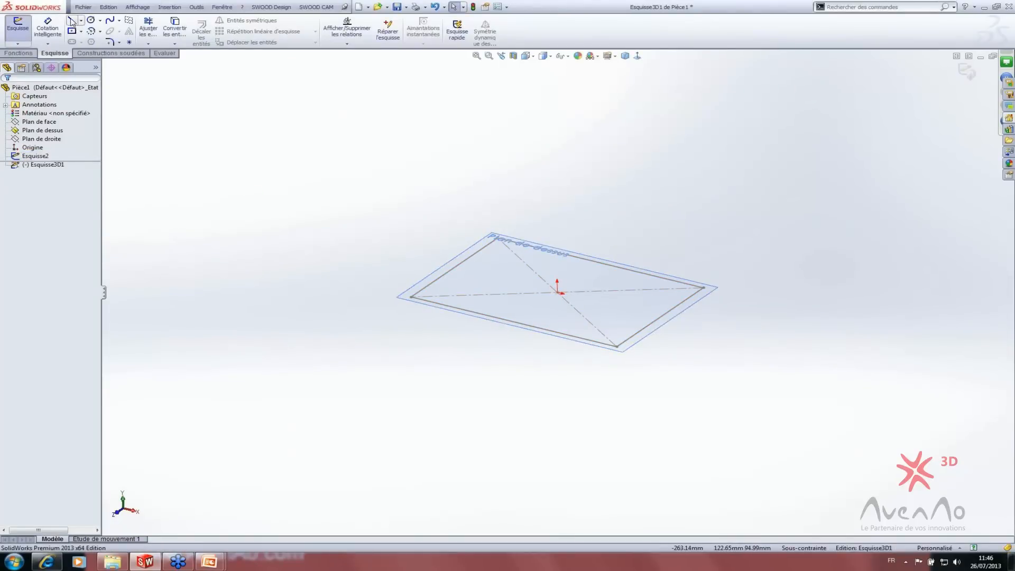
pyautogui.click(24, 33)
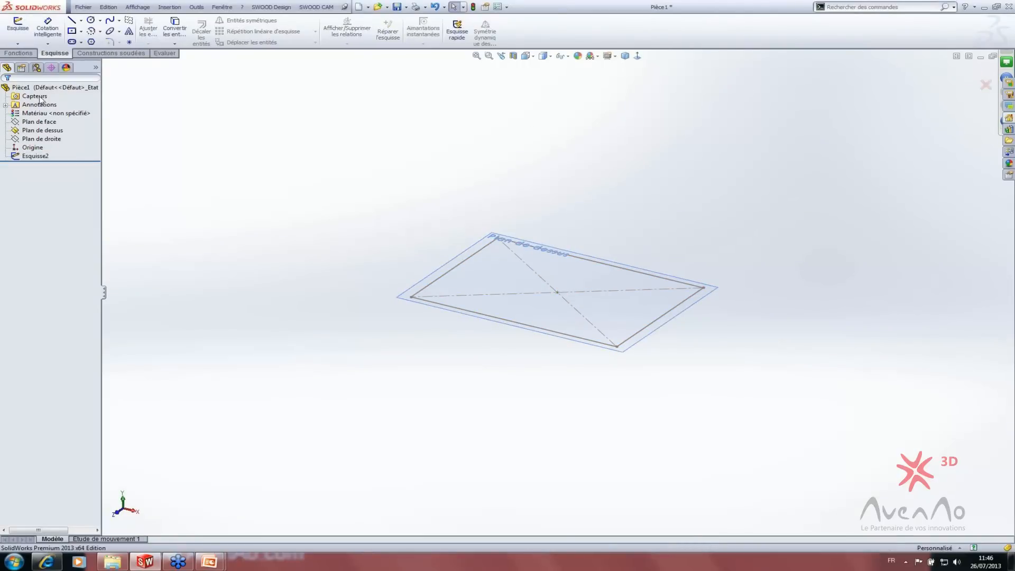
# - Start a 3D sketch and draw a vertical line about 145 mm downward from the rectangle's front left corner
pyautogui.click(18, 24)
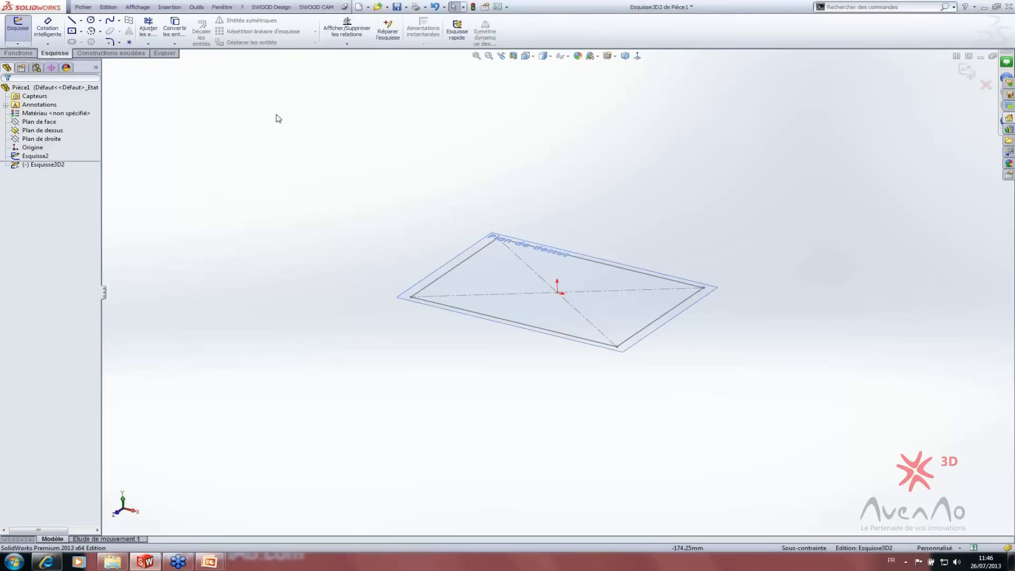
pyautogui.click(77, 22)
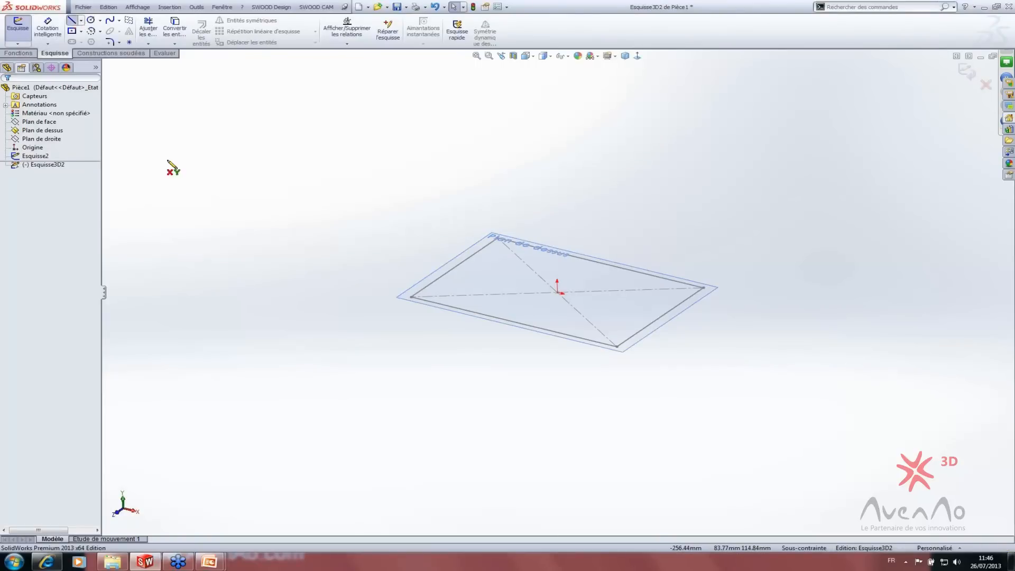
pyautogui.click(411, 298)
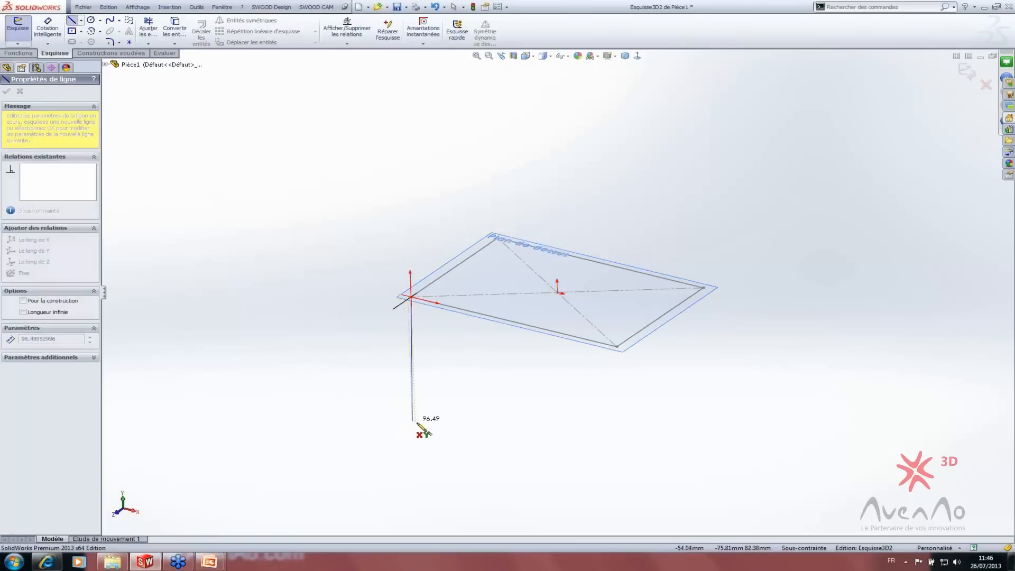
pyautogui.click(417, 485)
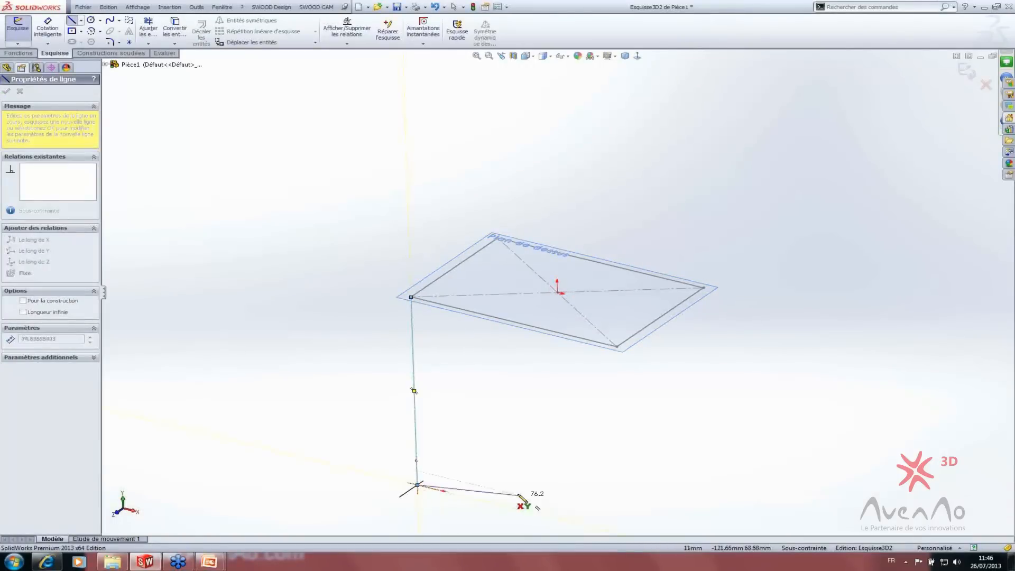
pyautogui.press('Escape')
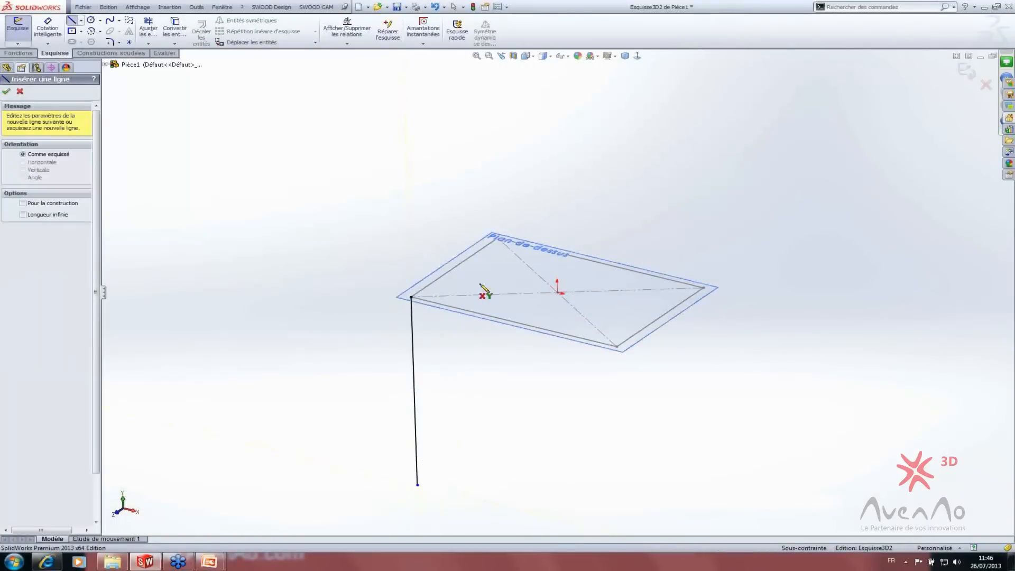
# - Draw vertical lines downward from the rectangle's two rear corners, about 138 mm at the left one and about 135 mm at the right one
pyautogui.click(498, 239)
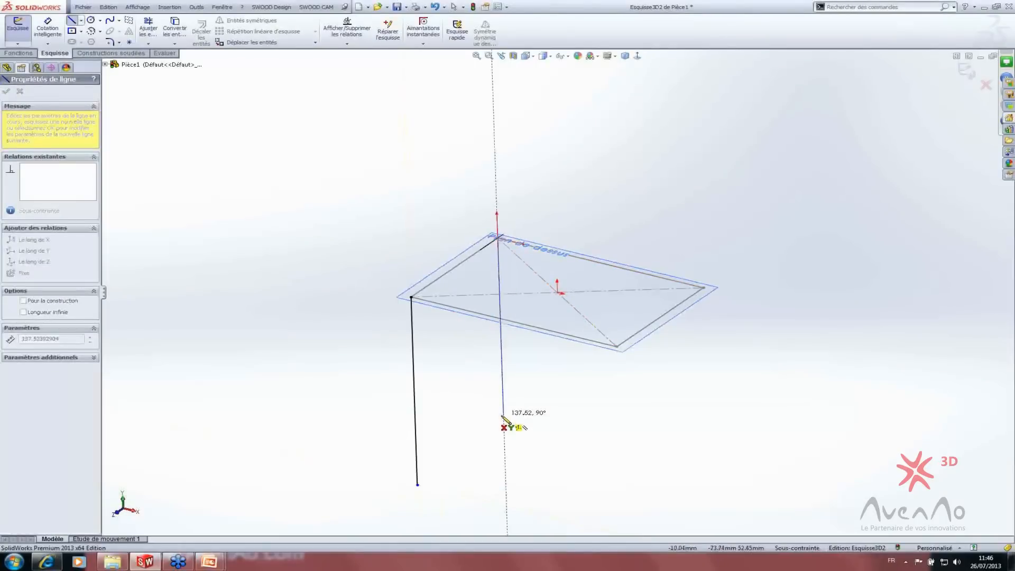
pyautogui.click(503, 416)
pyautogui.press('Escape')
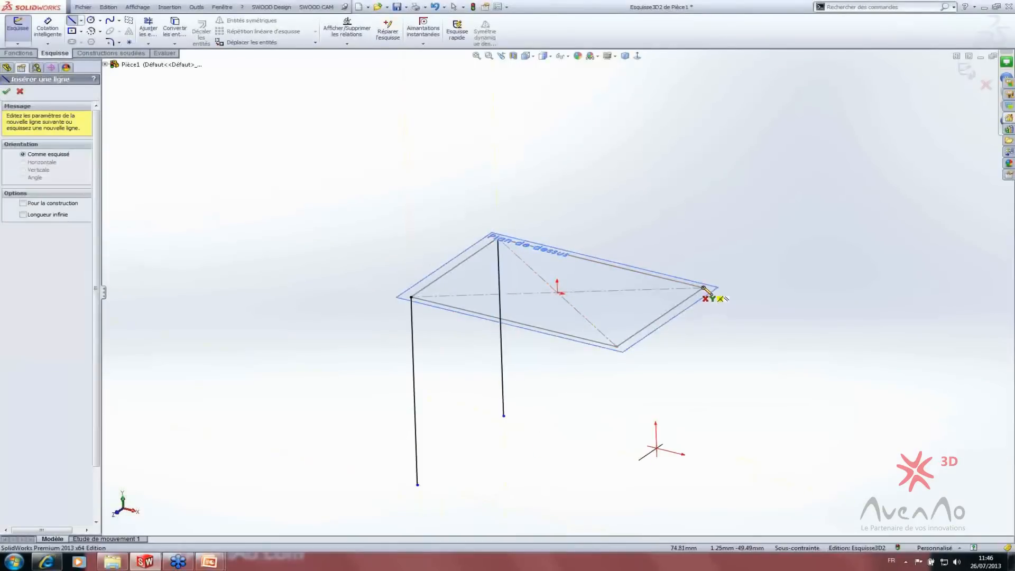
pyautogui.click(703, 287)
pyautogui.press('Escape')
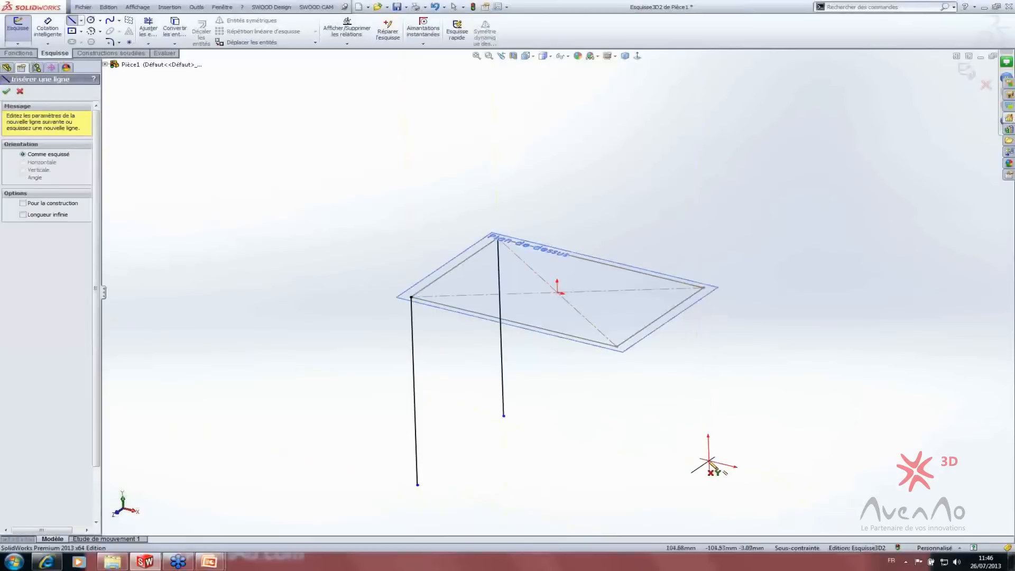
pyautogui.click(705, 288)
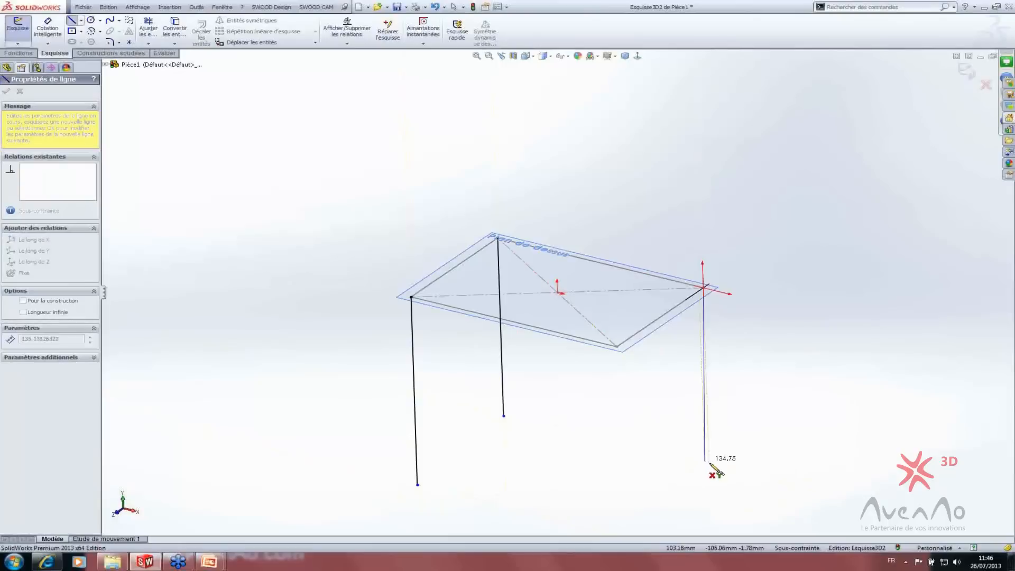
pyautogui.click(709, 463)
pyautogui.press('Escape')
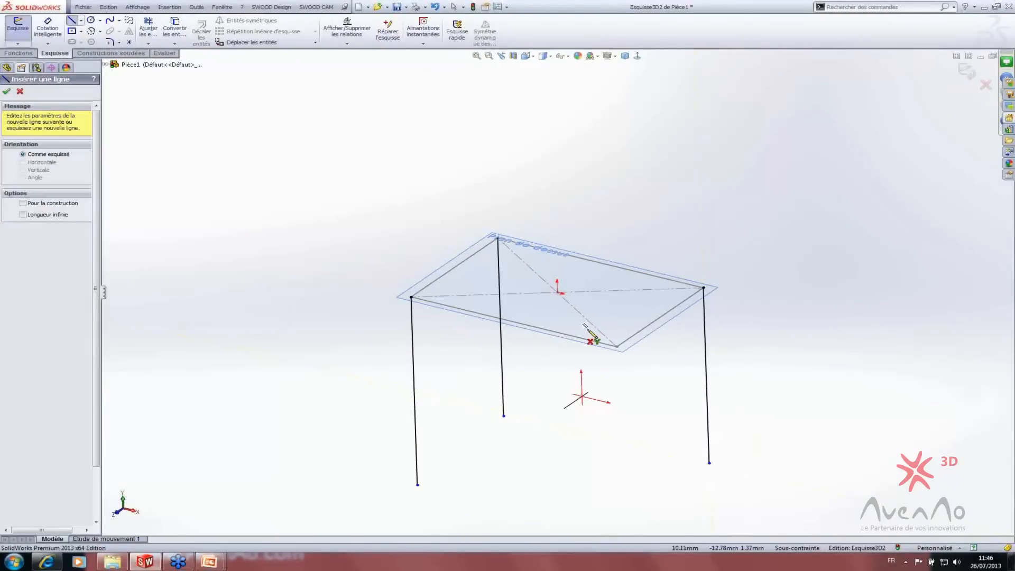
# - Draw the fourth vertical leg line downward along Y from the rectangle's front right corner
pyautogui.click(614, 345)
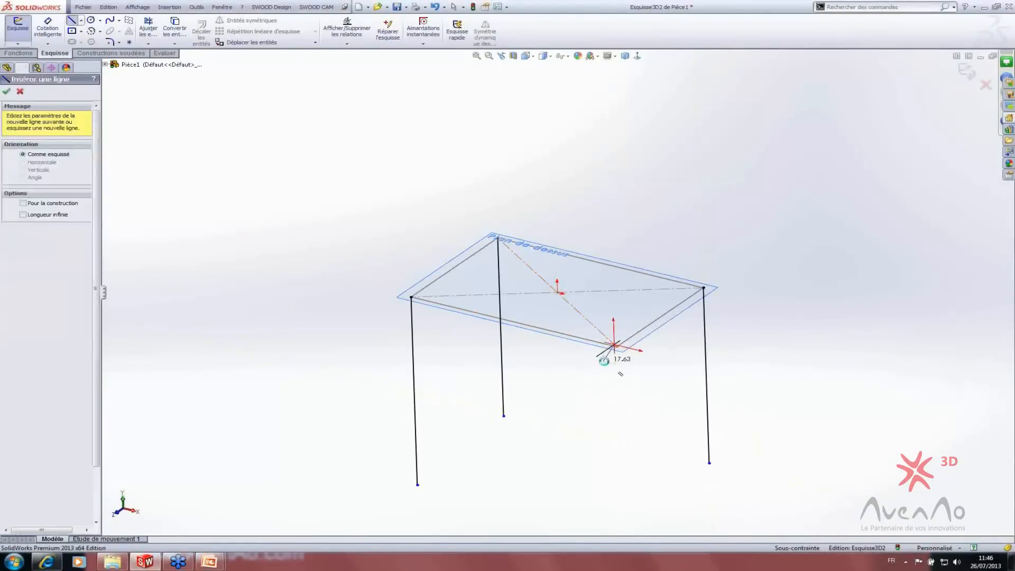
pyautogui.press('Escape')
pyautogui.moveTo(335, 249); pyautogui.dragTo(289, 246, button='right')
pyautogui.moveTo(618, 348); pyautogui.dragTo(621, 494)
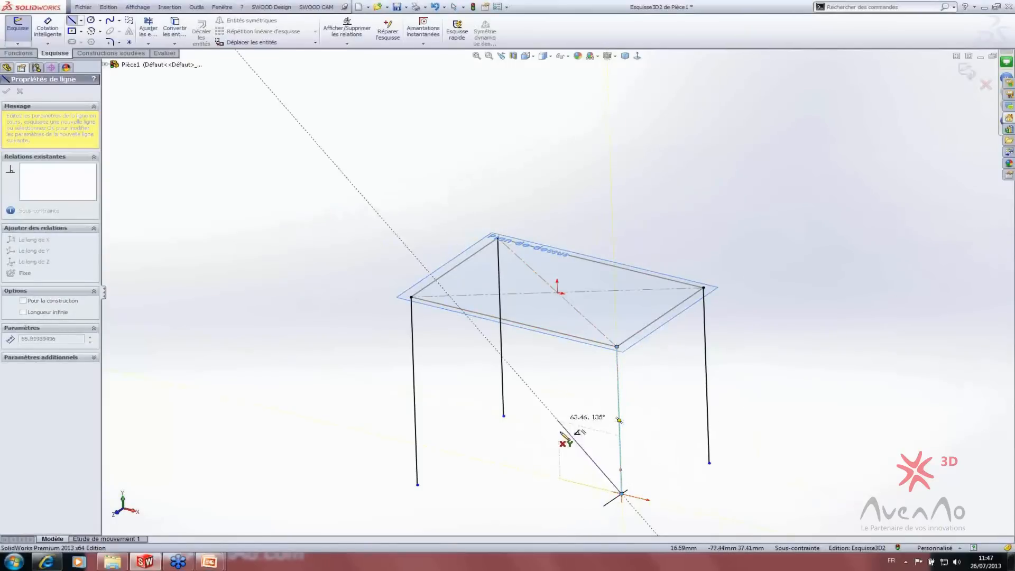
pyautogui.press('Escape')
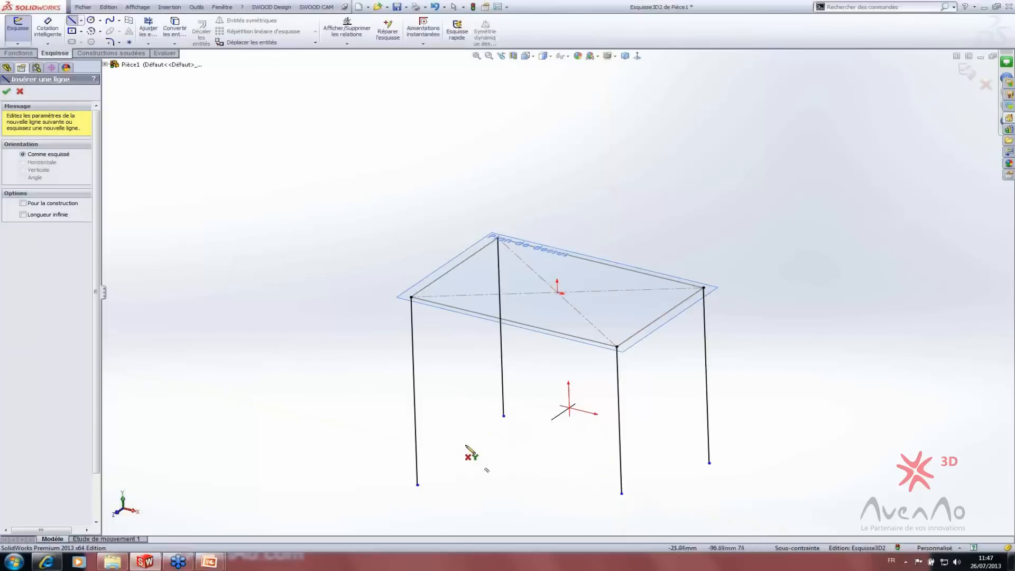
# - Add an Equal (Egale) relation between the four vertical leg lines
pyautogui.press('Escape')
pyautogui.click(416, 420)
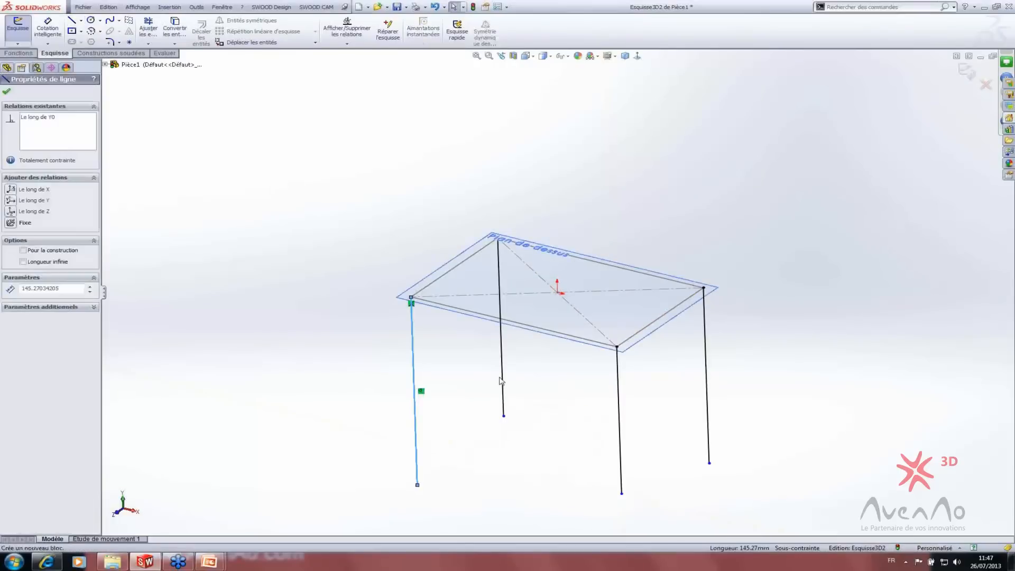
pyautogui.keyDown('ctrl'); pyautogui.click(503, 379); pyautogui.keyUp('ctrl')
pyautogui.keyDown('ctrl'); pyautogui.click(624, 414); pyautogui.keyUp('ctrl')
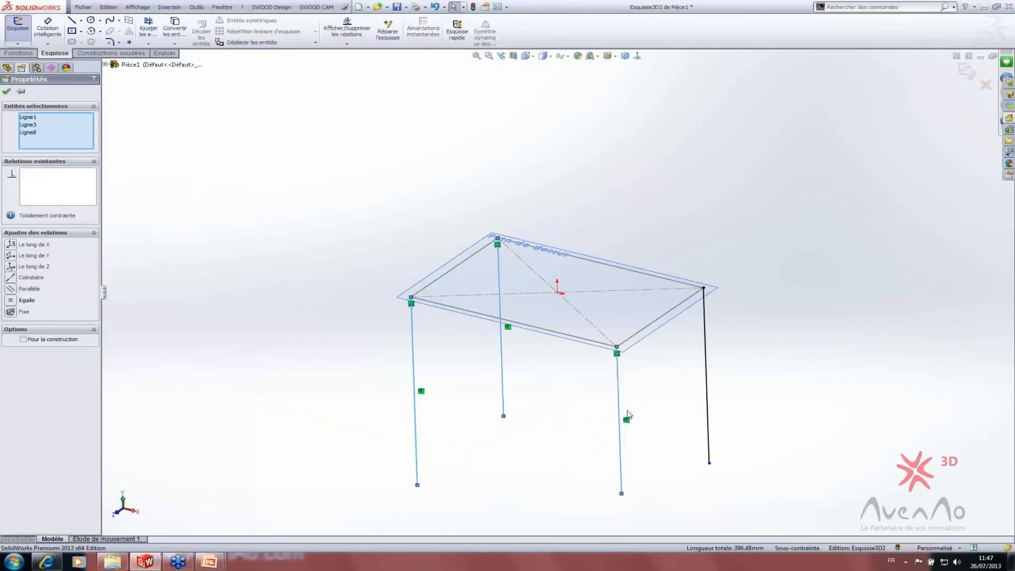
pyautogui.keyDown('ctrl'); pyautogui.click(706, 396); pyautogui.keyUp('ctrl')
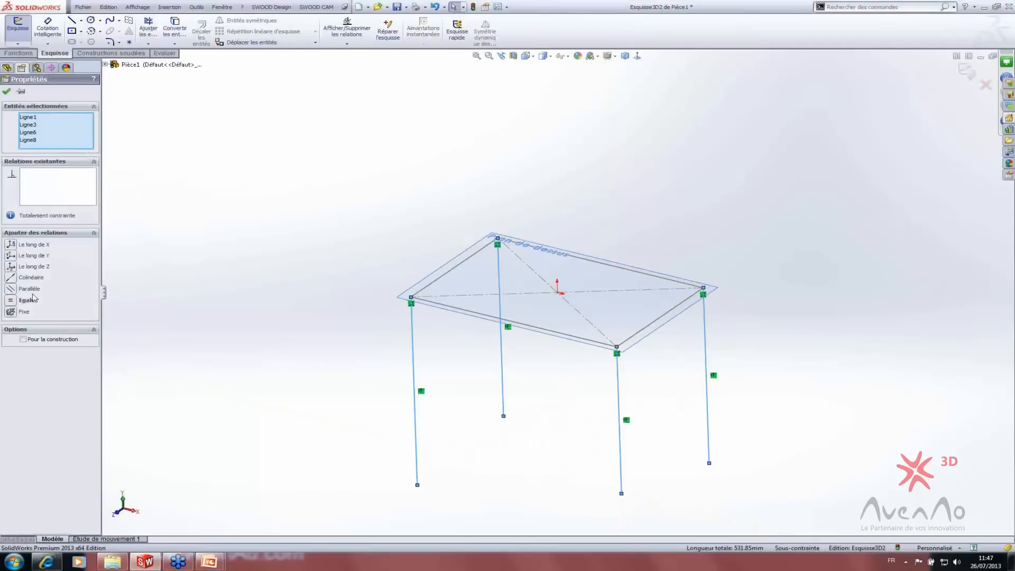
pyautogui.click(10, 300)
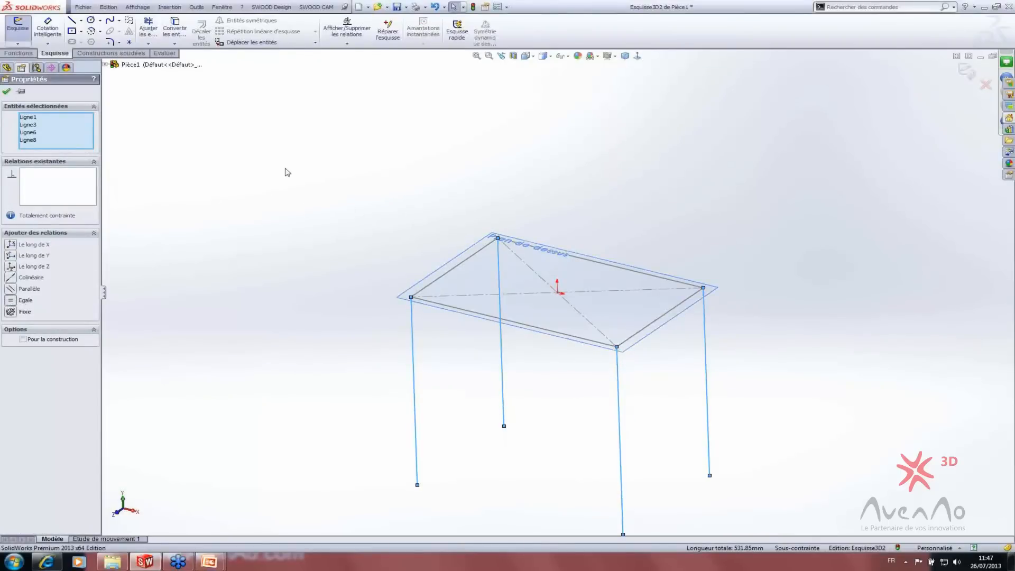
# - Dimension the front left leg line to a length of 150 mm
pyautogui.moveTo(285, 170); pyautogui.dragTo(304, 72, button='right')
pyautogui.click(412, 400)
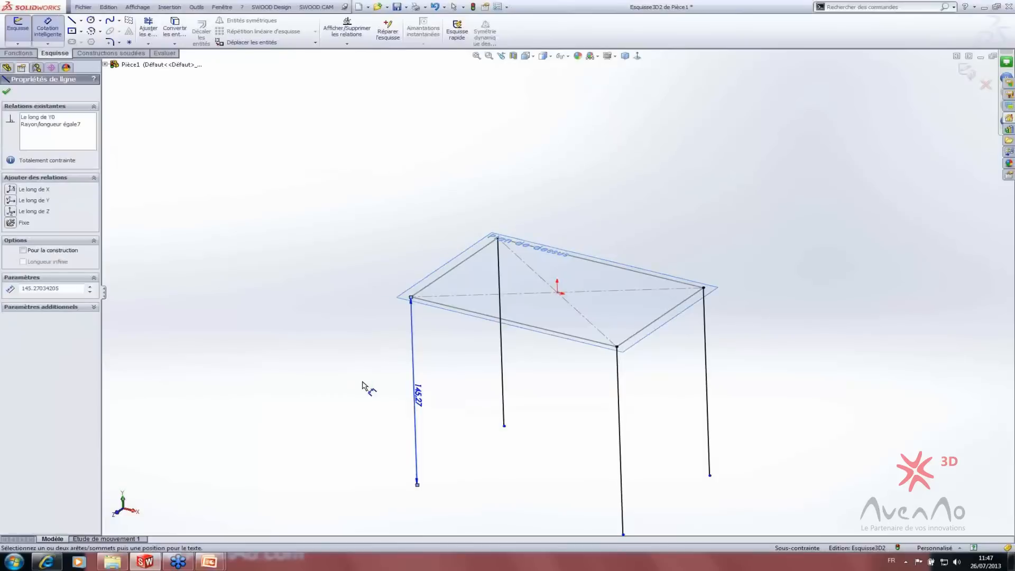
pyautogui.click(351, 382)
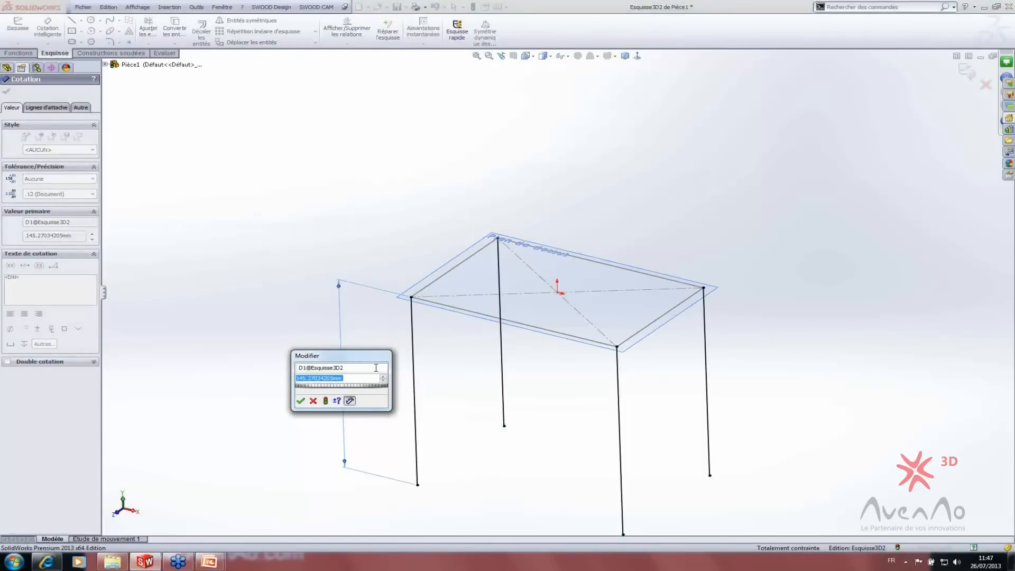
pyautogui.write('150')
pyautogui.press('Return')
pyautogui.press('Escape')
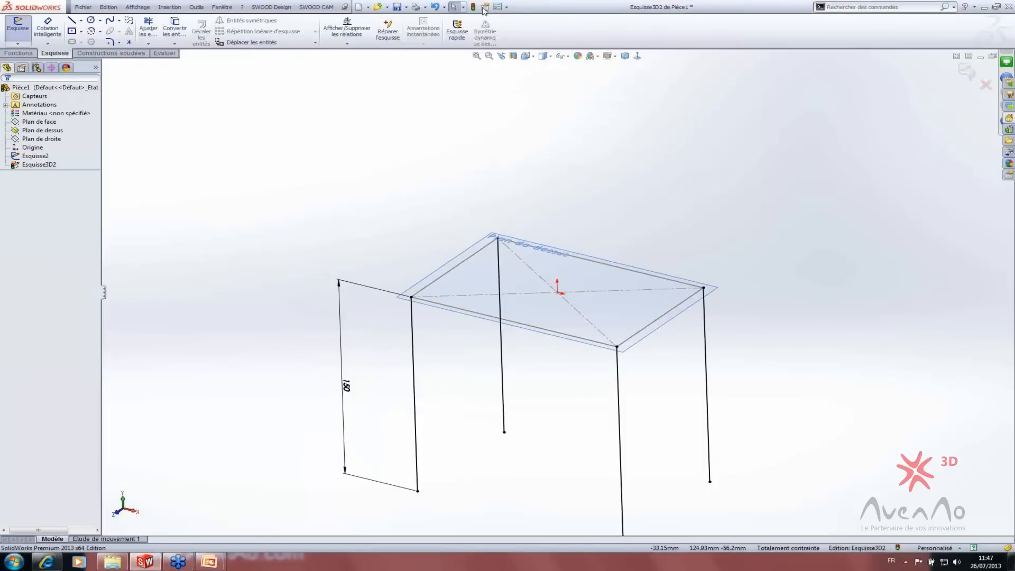
# - Draw a corner rectangle in the ZX sketch plane below the top one, from the rear left leg to the front right leg
pyautogui.click(81, 32)
pyautogui.click(87, 39)
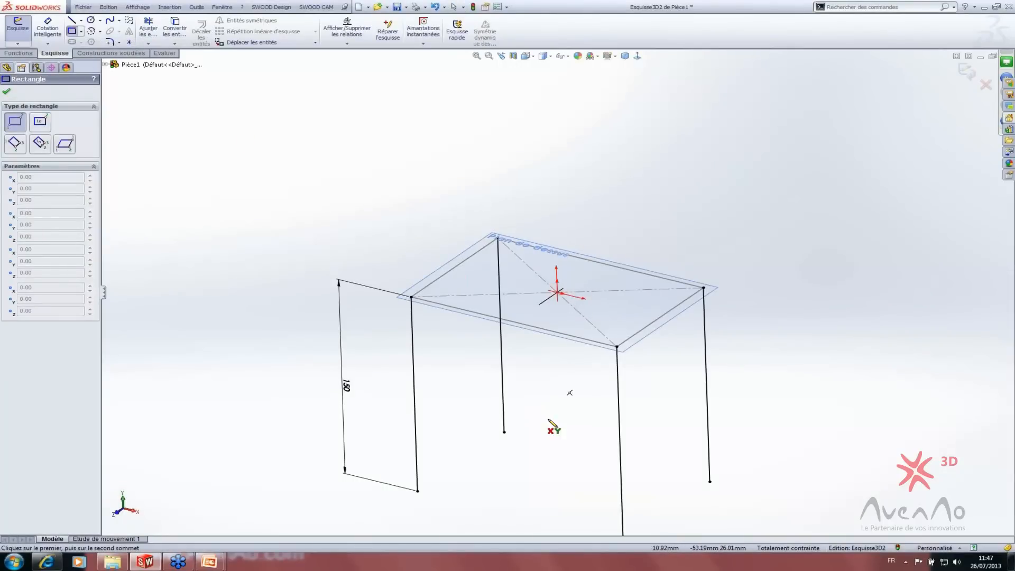
pyautogui.press('Tab')
pyautogui.press('Tab')
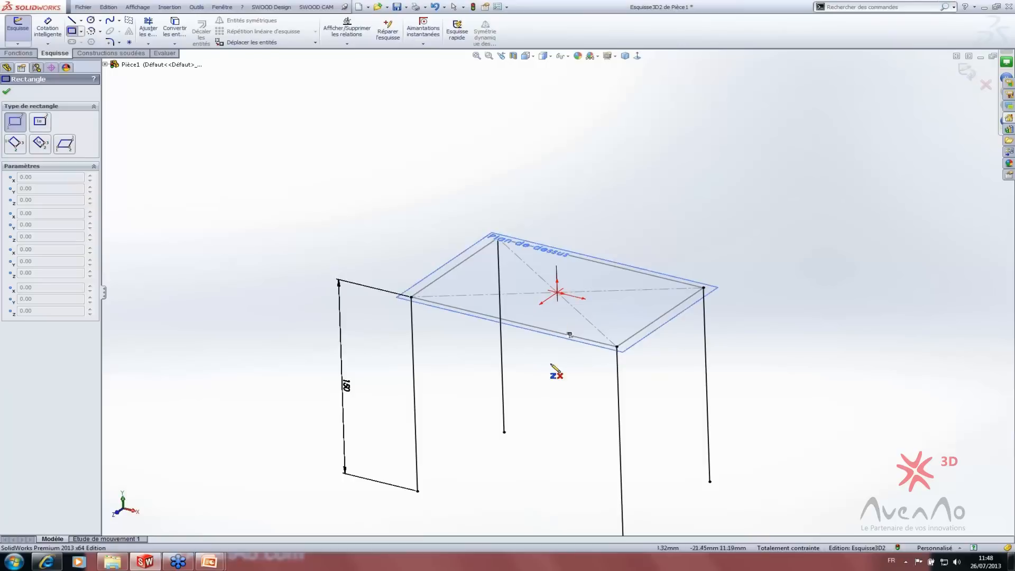
pyautogui.click(501, 353)
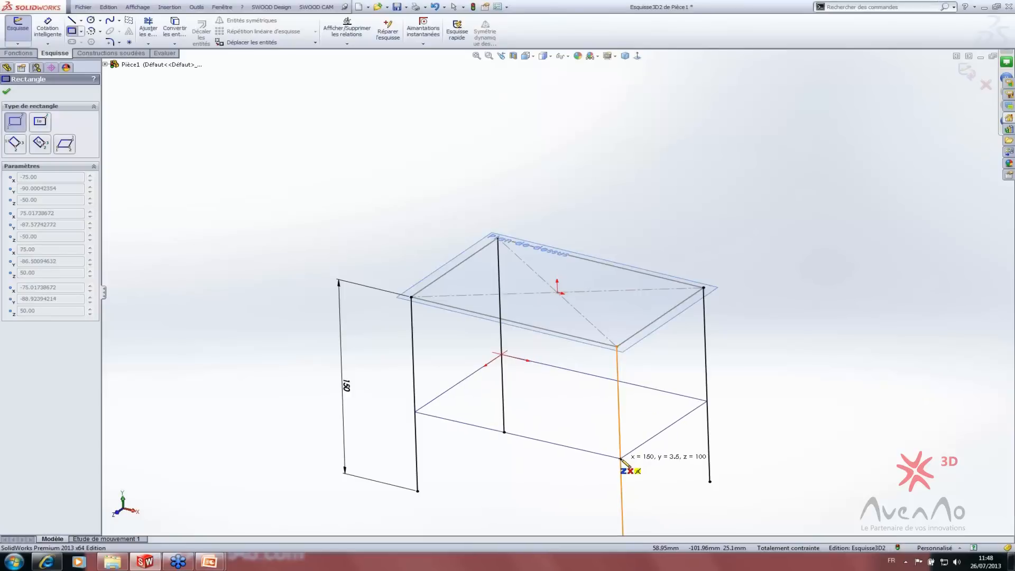
pyautogui.click(620, 459)
pyautogui.press('Escape')
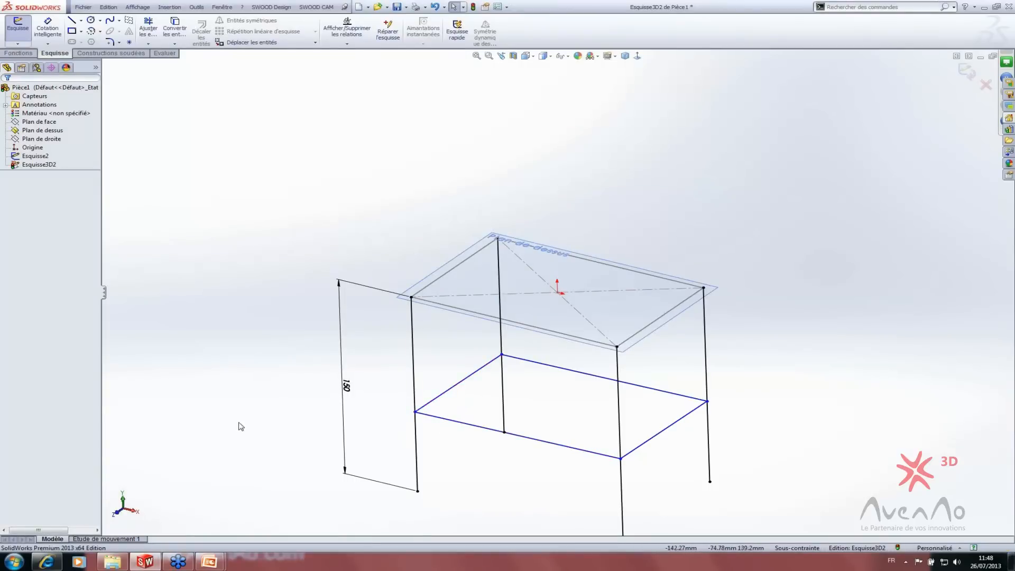
# - Dimension the vertical distance between the front left corners of the upper and lower rectangles to 50 mm
pyautogui.moveTo(237, 421); pyautogui.dragTo(244, 291, button='right')
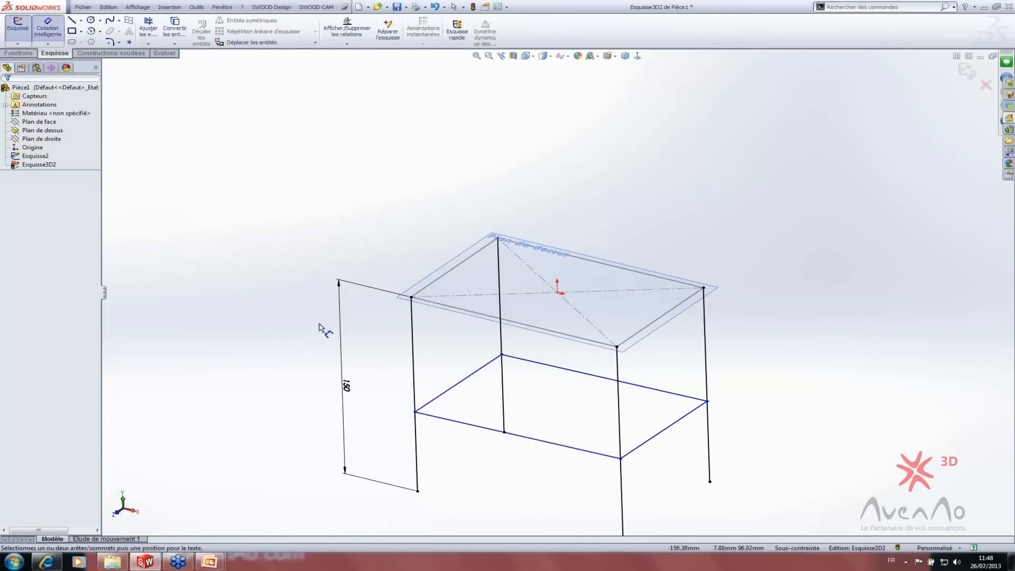
pyautogui.click(415, 412)
pyautogui.click(412, 297)
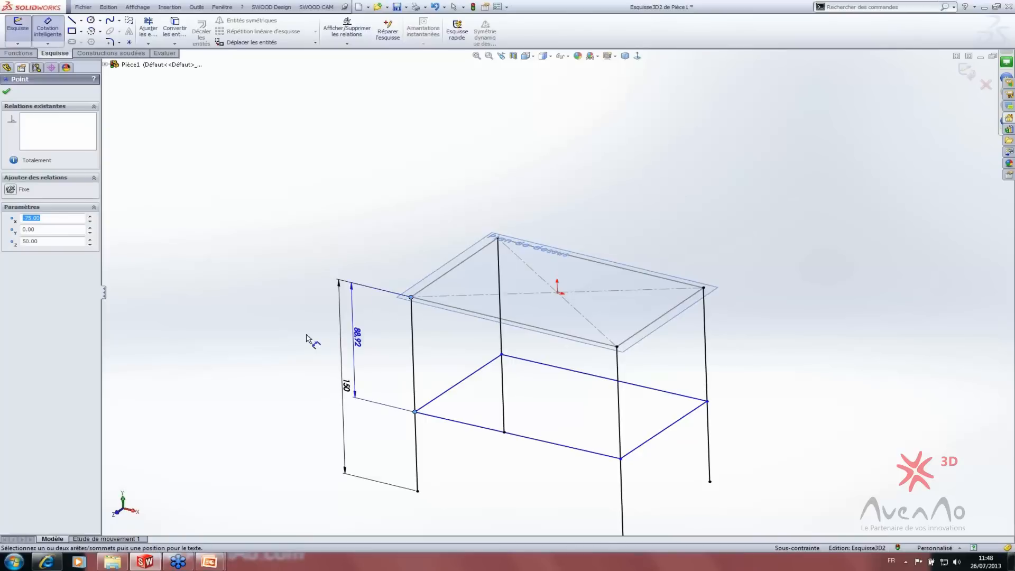
pyautogui.click(284, 329)
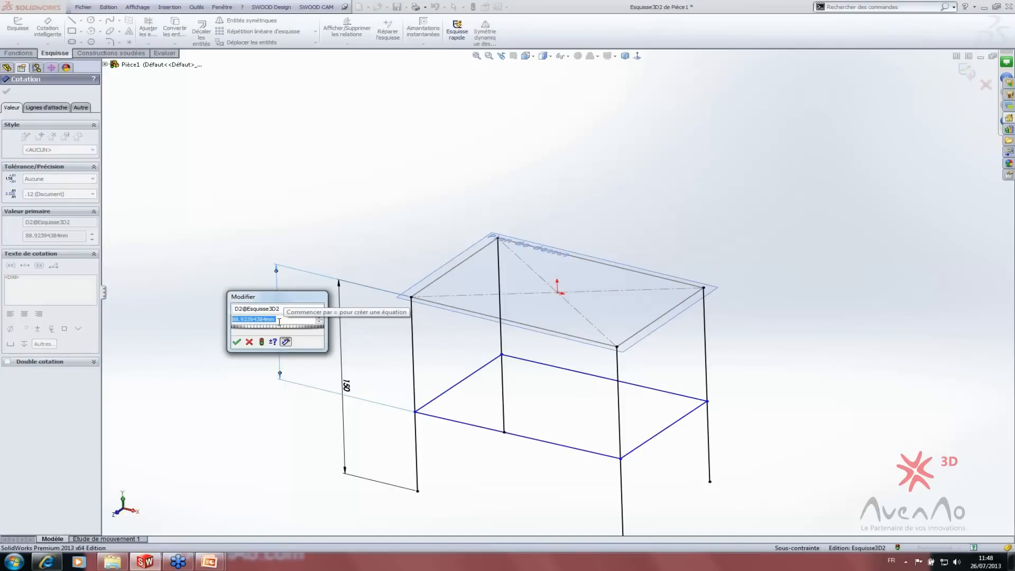
pyautogui.write('50')
pyautogui.press('Return')
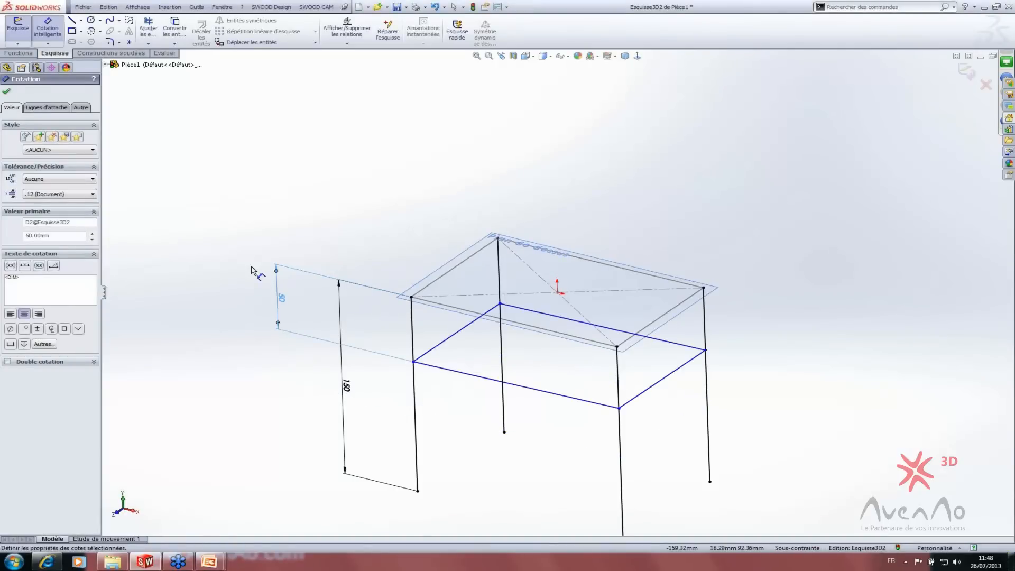
pyautogui.press('Escape')
pyautogui.press('Escape')
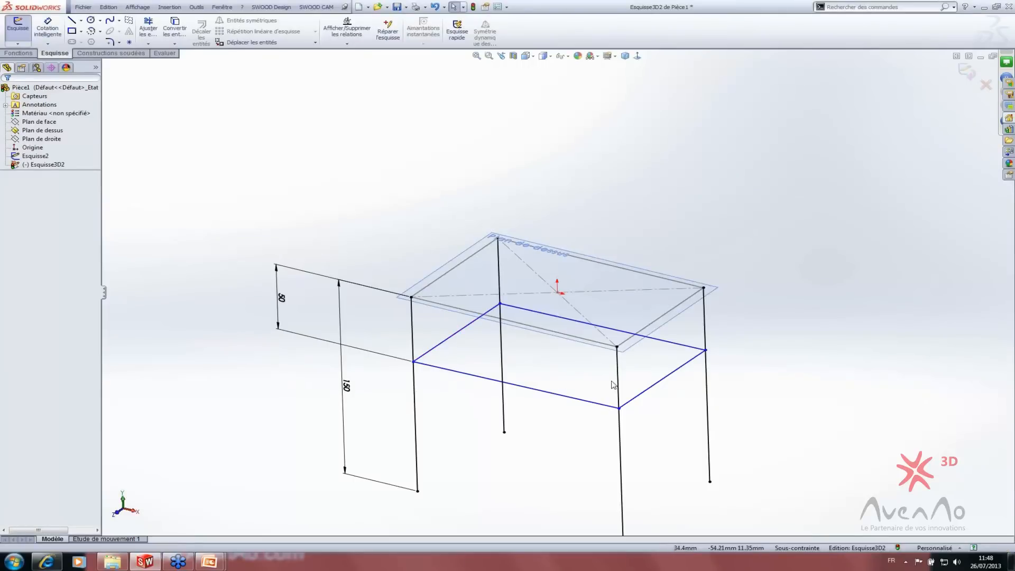
# - Add an Along Z (Le long de Z) relation to the right side line of the lower rectangle
pyautogui.click(656, 389)
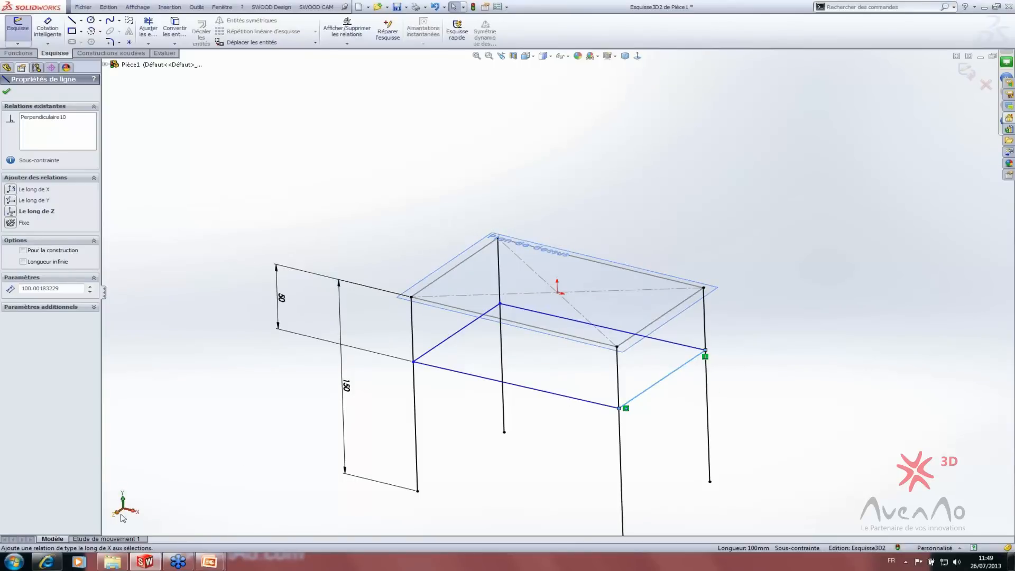
pyautogui.press('Escape')
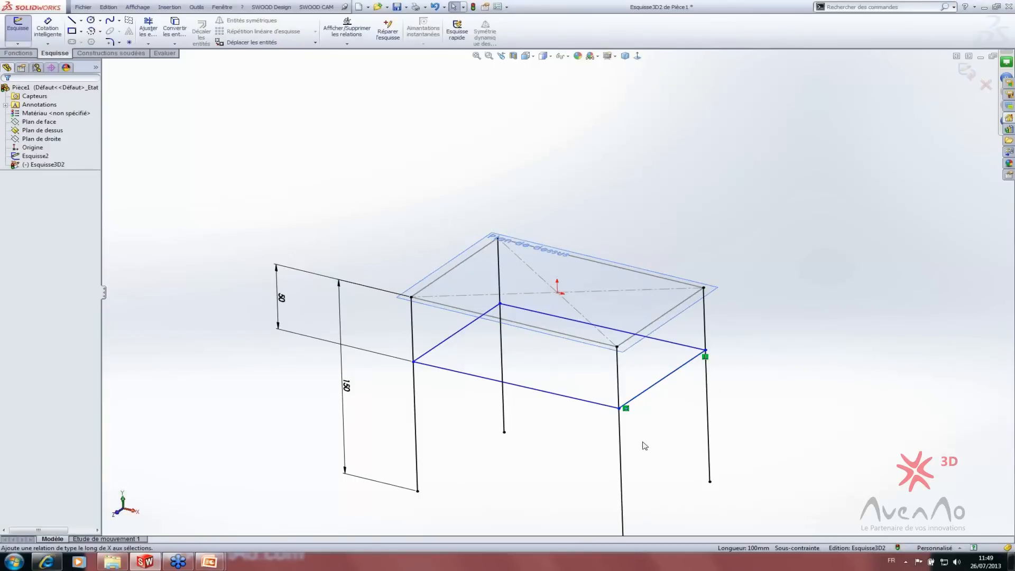
pyautogui.click(619, 408)
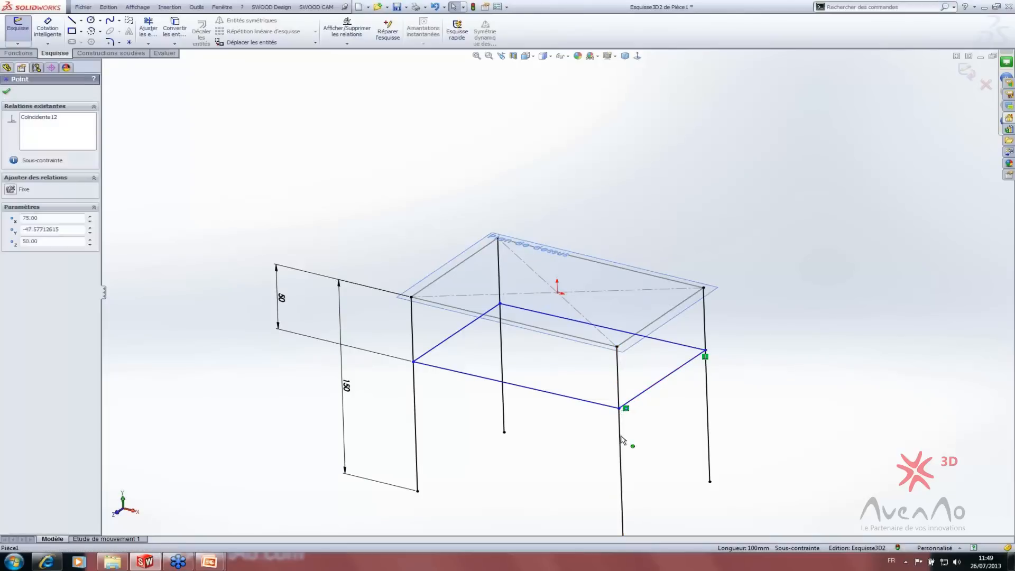
pyautogui.moveTo(621, 439); pyautogui.dragTo(632, 412)
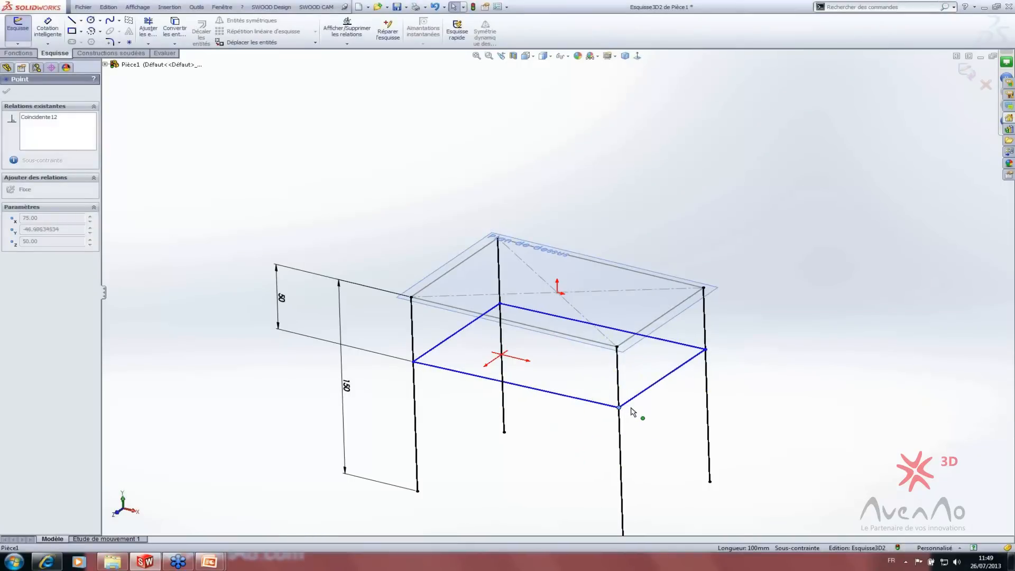
pyautogui.click(650, 391)
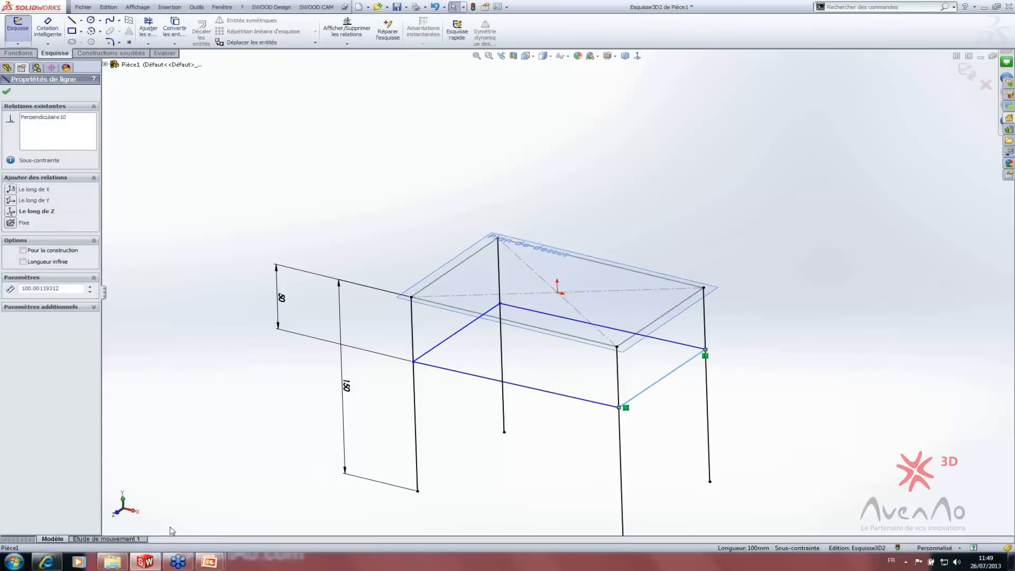
pyautogui.moveTo(698, 349)
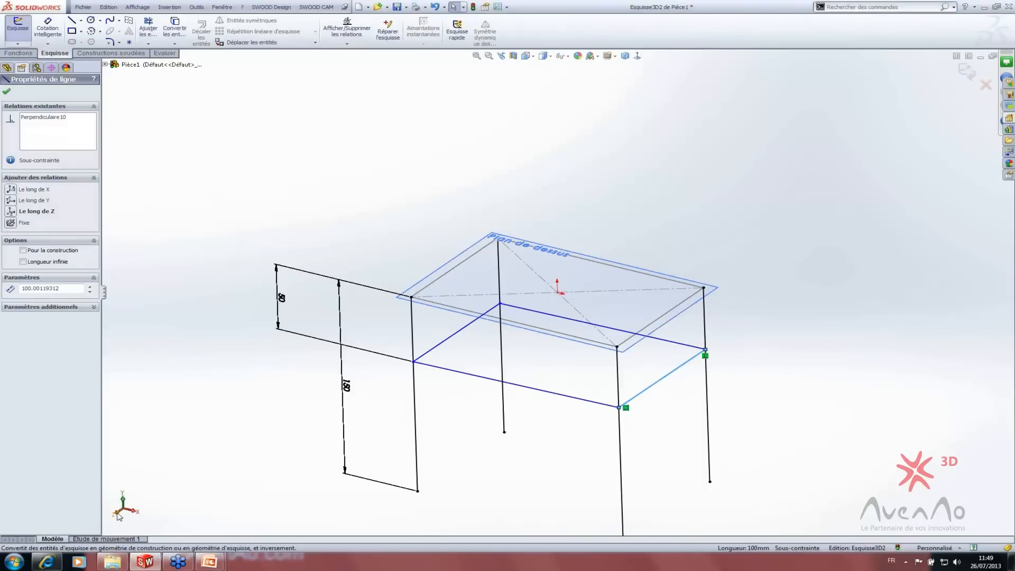
pyautogui.click(9, 213)
pyautogui.click(188, 181)
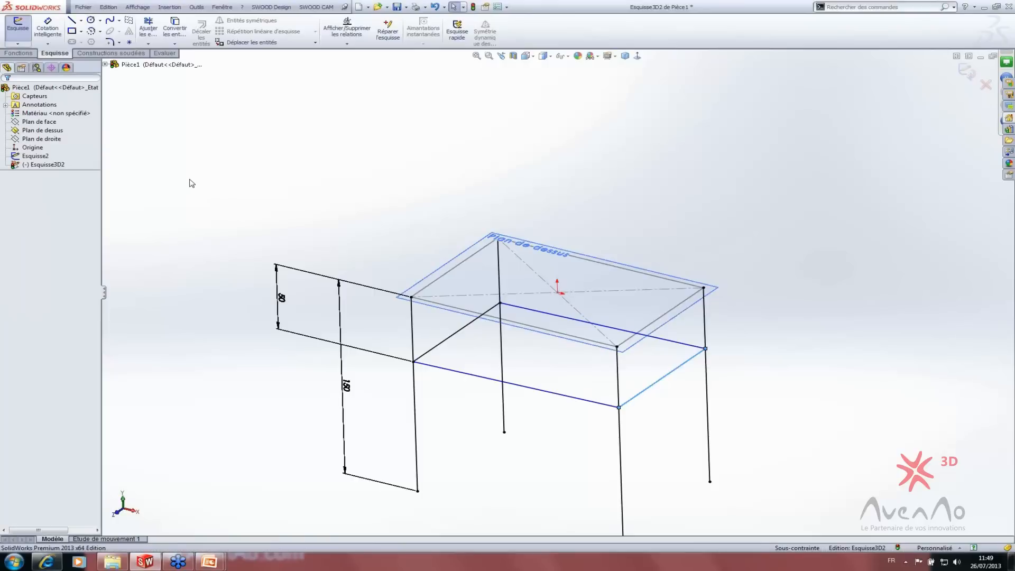
# - Add an Along X (Le long de X) relation to the front line of the lower rectangle
pyautogui.click(541, 392)
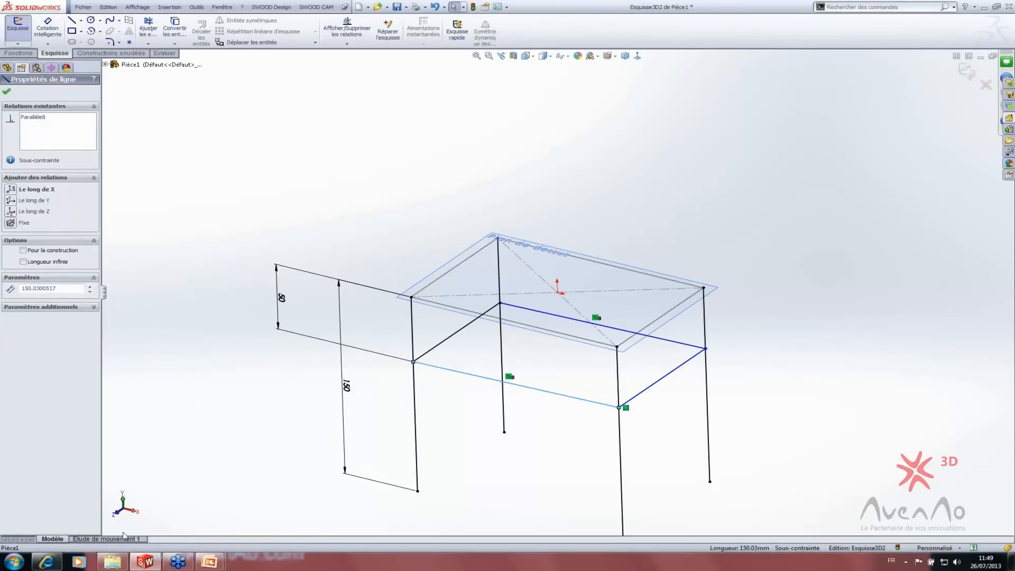
pyautogui.click(10, 190)
pyautogui.click(218, 198)
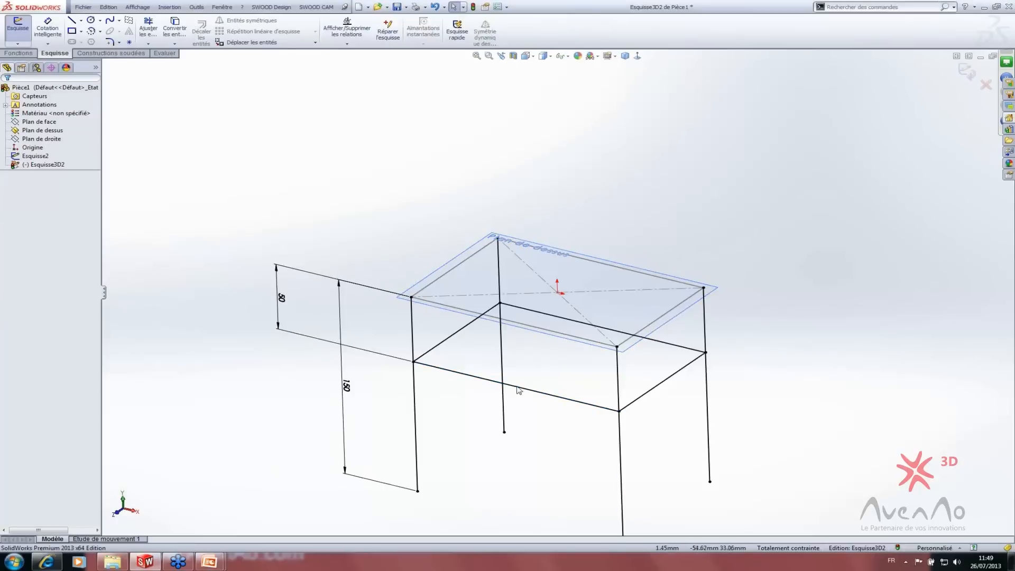
pyautogui.moveTo(499, 475)
pyautogui.mouseDown(button='middle')
pyautogui.moveTo(528, 428)
pyautogui.moveTo(488, 453)
pyautogui.mouseUp(button='middle')
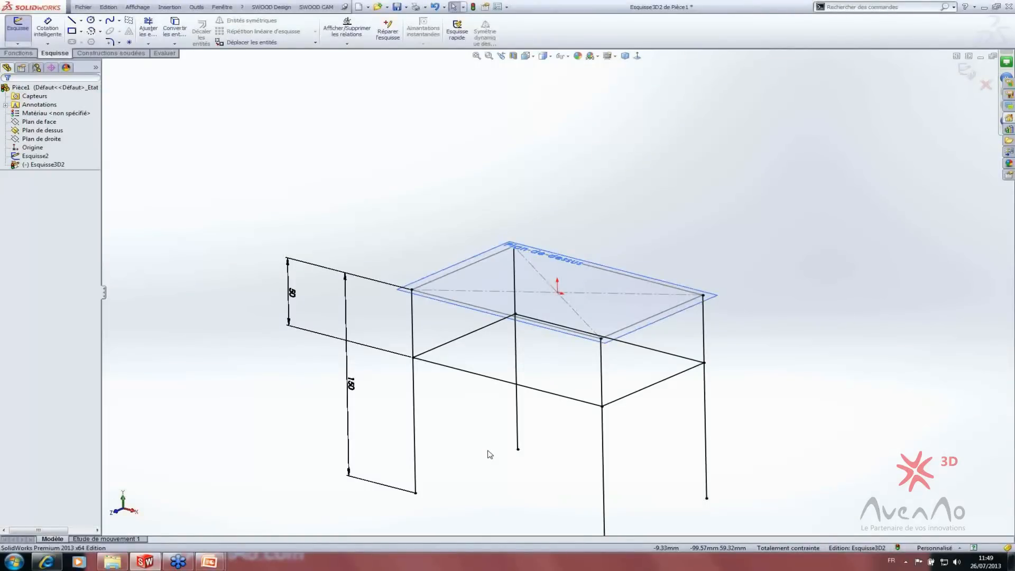
pyautogui.scroll(3, 488, 451)
pyautogui.moveTo(505, 397)
pyautogui.mouseDown(button='middle')
pyautogui.moveTo(521, 361)
pyautogui.moveTo(484, 417)
pyautogui.moveTo(532, 378)
pyautogui.moveTo(507, 399)
pyautogui.moveTo(363, 340)
pyautogui.mouseUp(button='middle')
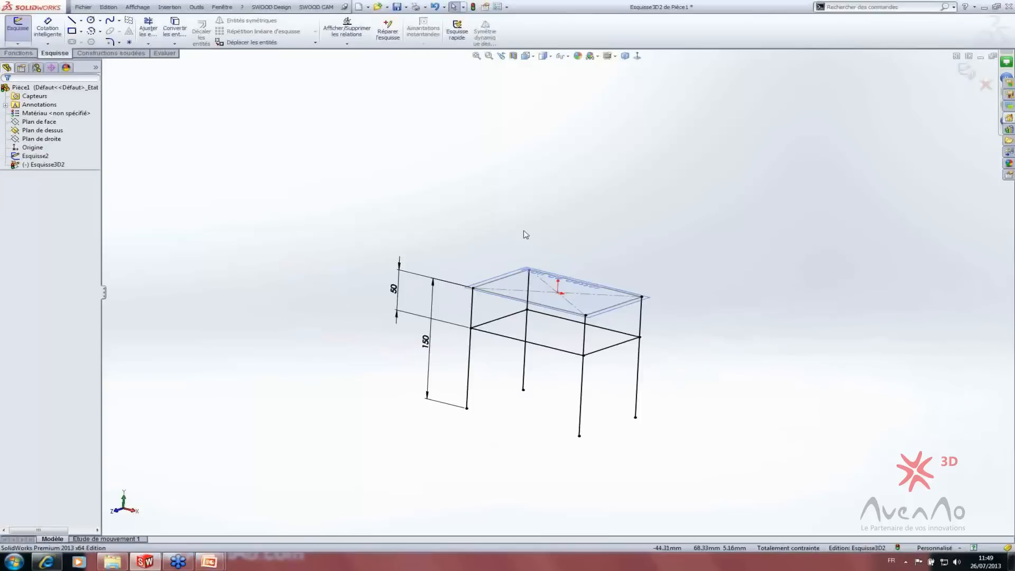
pyautogui.scroll(-2, 526, 234)
pyautogui.scroll(3, 460, 236)
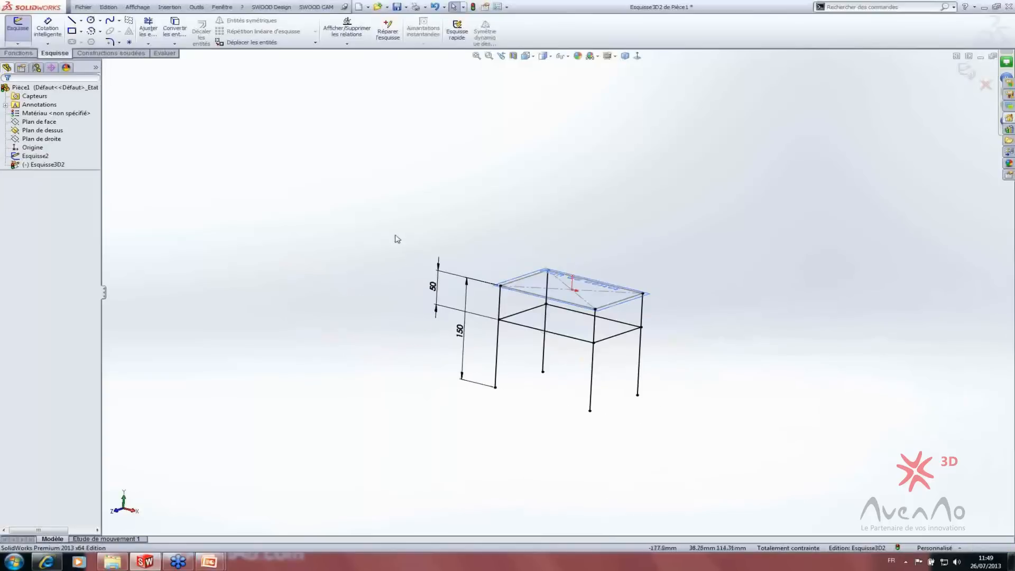
pyautogui.click(626, 56)
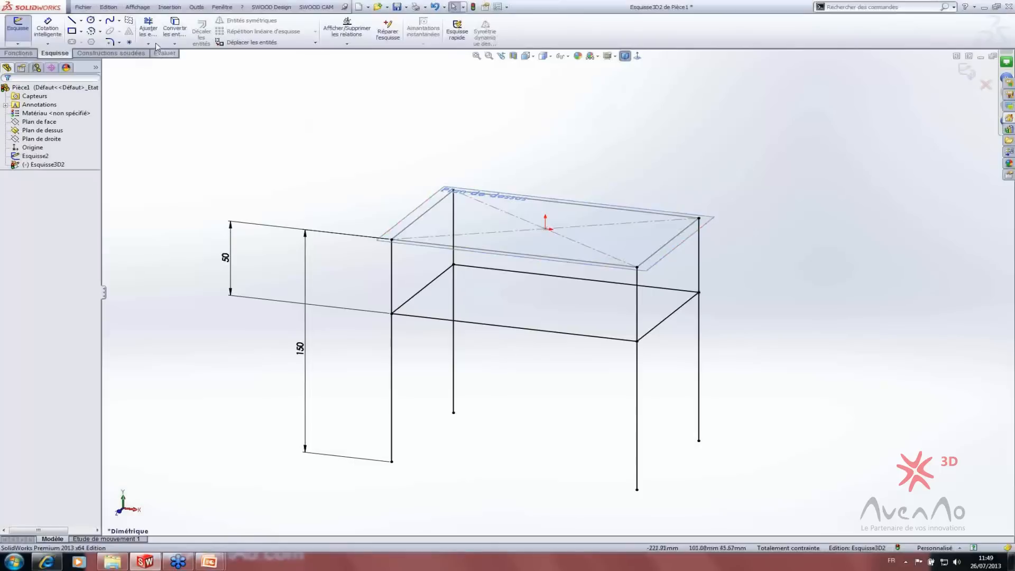
pyautogui.moveTo(585, 453)
pyautogui.mouseDown(button='middle')
pyautogui.moveTo(539, 363)
pyautogui.moveTo(531, 401)
pyautogui.moveTo(528, 391)
pyautogui.mouseUp(button='middle')
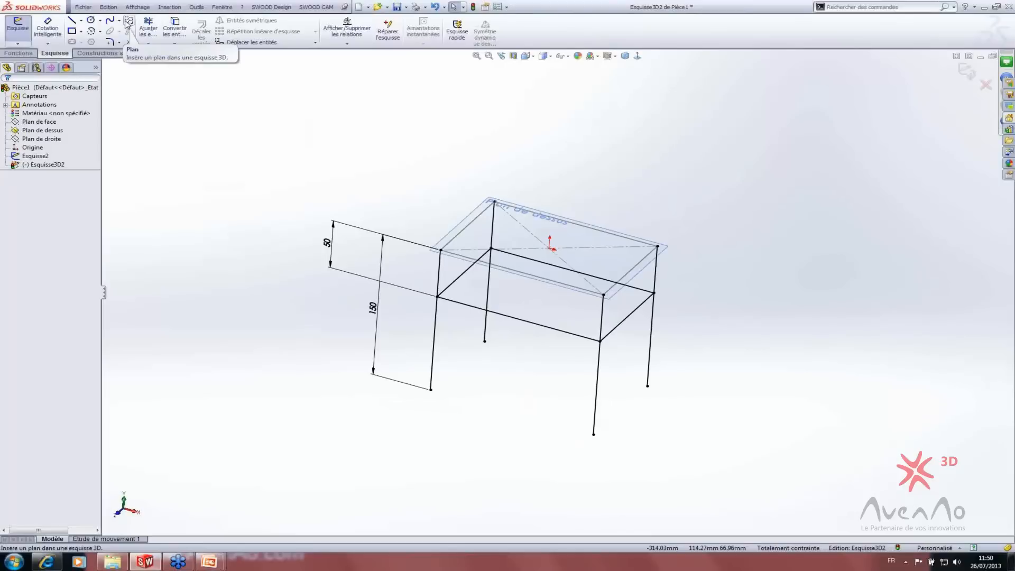
# - Try to define a 3D sketch plane coincident with the front lines of the upper and lower rectangles
pyautogui.click(129, 21)
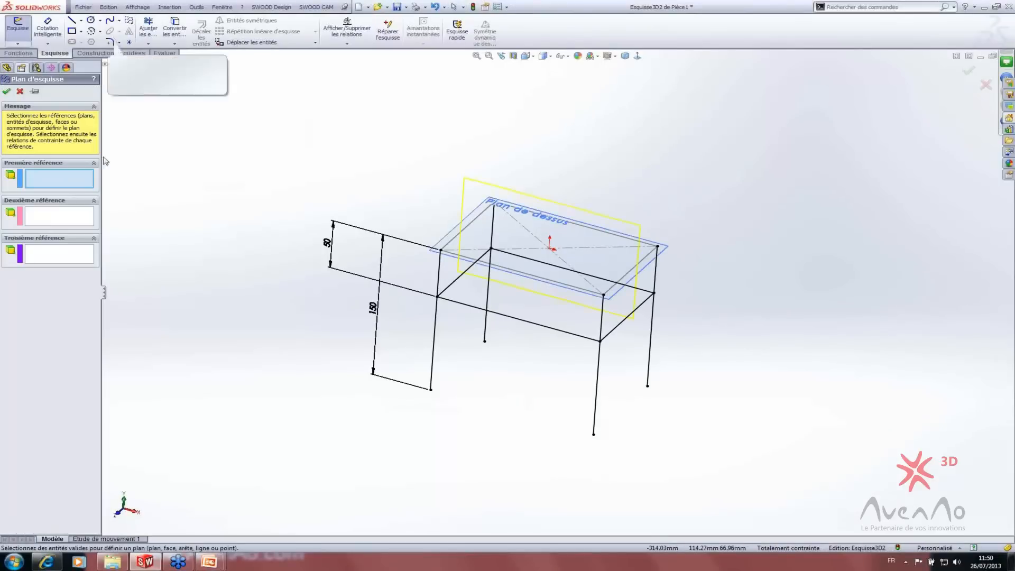
pyautogui.moveTo(596, 278)
pyautogui.mouseDown(button='middle')
pyautogui.moveTo(502, 304)
pyautogui.moveTo(467, 280)
pyautogui.moveTo(528, 249)
pyautogui.moveTo(520, 274)
pyautogui.mouseUp(button='middle')
pyautogui.click(539, 281)
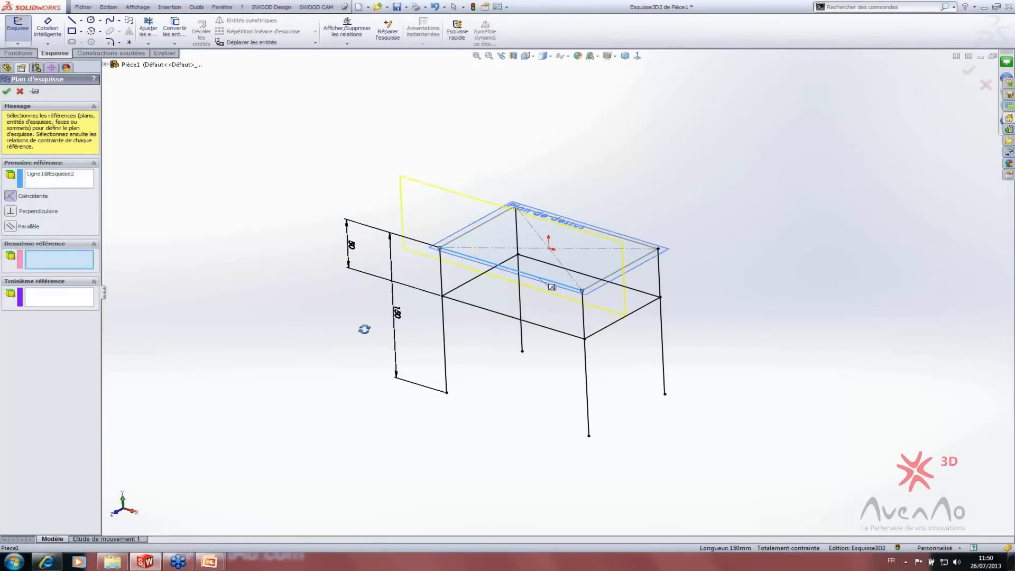
pyautogui.moveTo(364, 329)
pyautogui.mouseDown(button='middle')
pyautogui.moveTo(335, 355)
pyautogui.moveTo(399, 290)
pyautogui.mouseUp(button='middle')
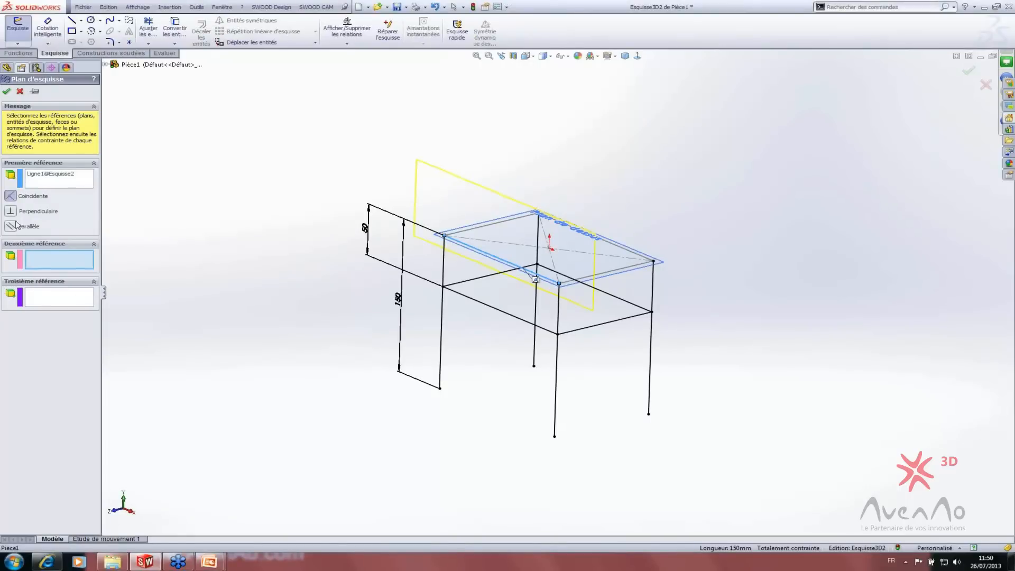
pyautogui.moveTo(504, 376)
pyautogui.mouseDown(button='middle')
pyautogui.moveTo(535, 342)
pyautogui.moveTo(528, 372)
pyautogui.mouseUp(button='middle')
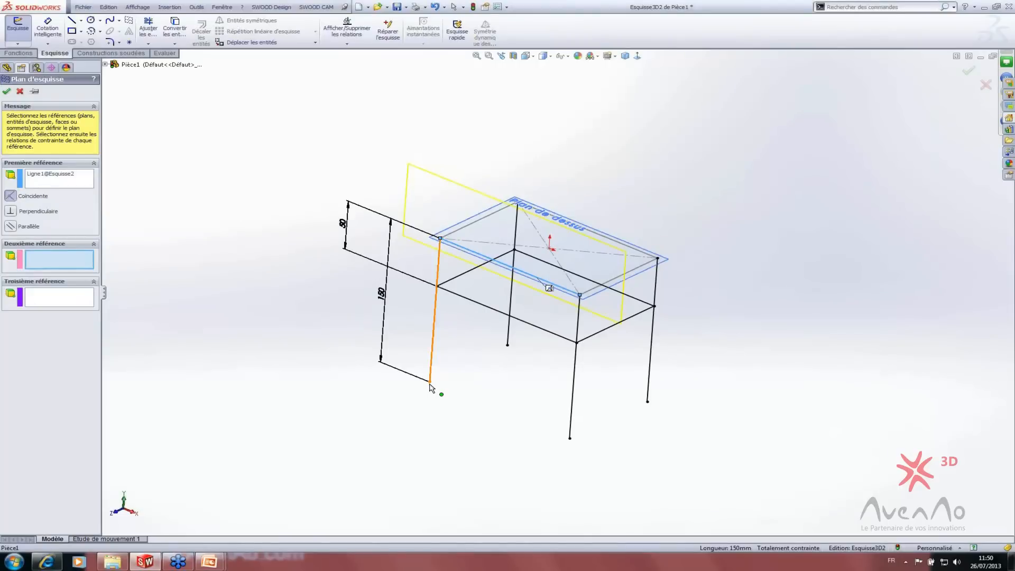
pyautogui.click(570, 340)
pyautogui.moveTo(534, 348)
pyautogui.mouseDown(button='middle')
pyautogui.moveTo(456, 343)
pyautogui.moveTo(487, 335)
pyautogui.mouseUp(button='middle')
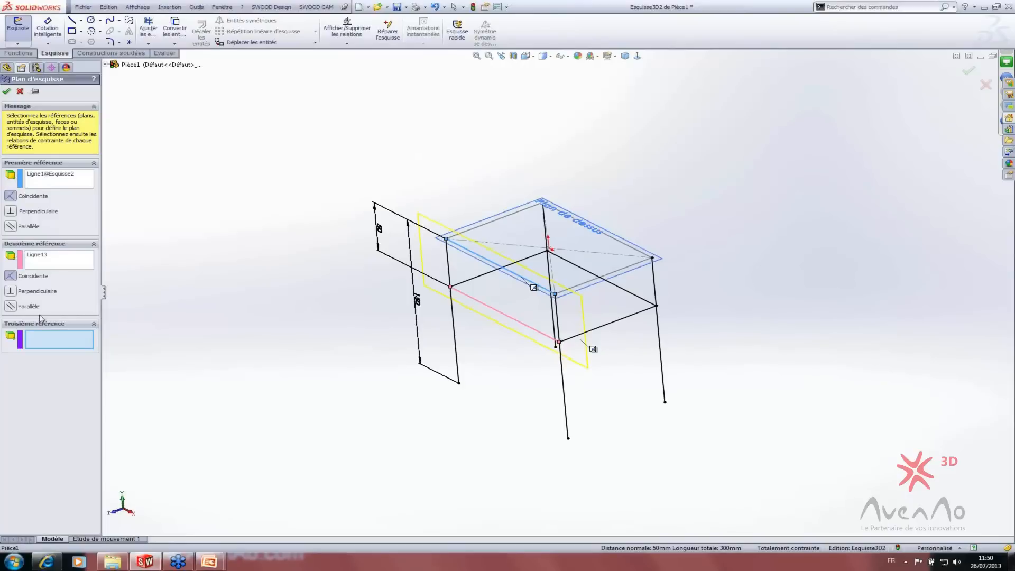
pyautogui.click(6, 93)
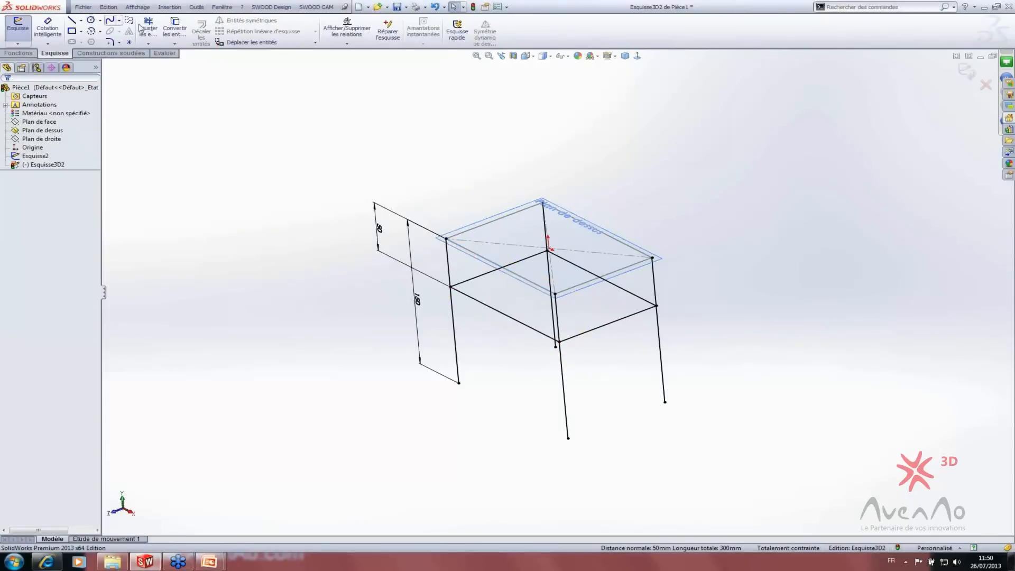
pyautogui.moveTo(413, 309); pyautogui.dragTo(455, 257, button='middle')
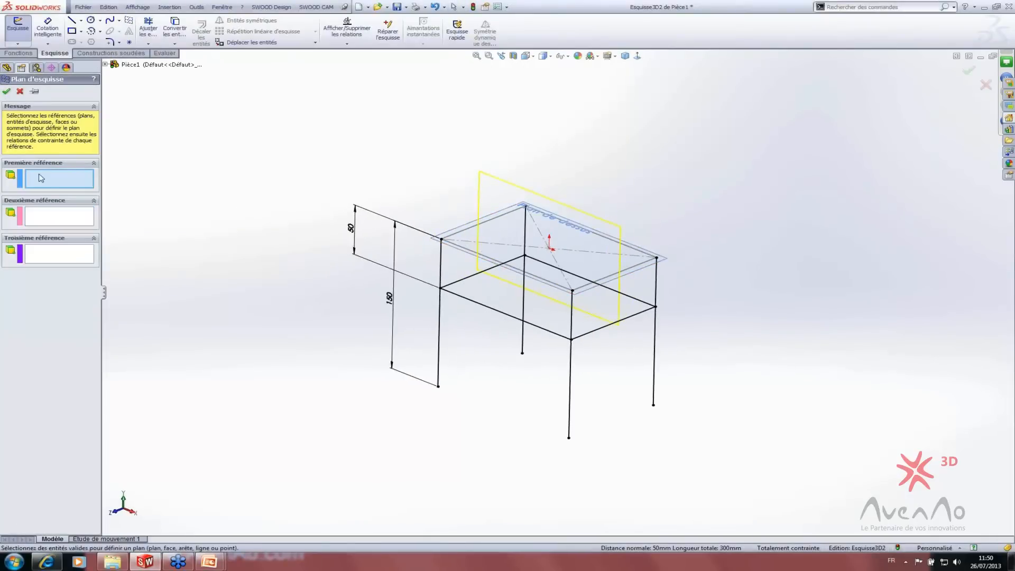
pyautogui.click(461, 249)
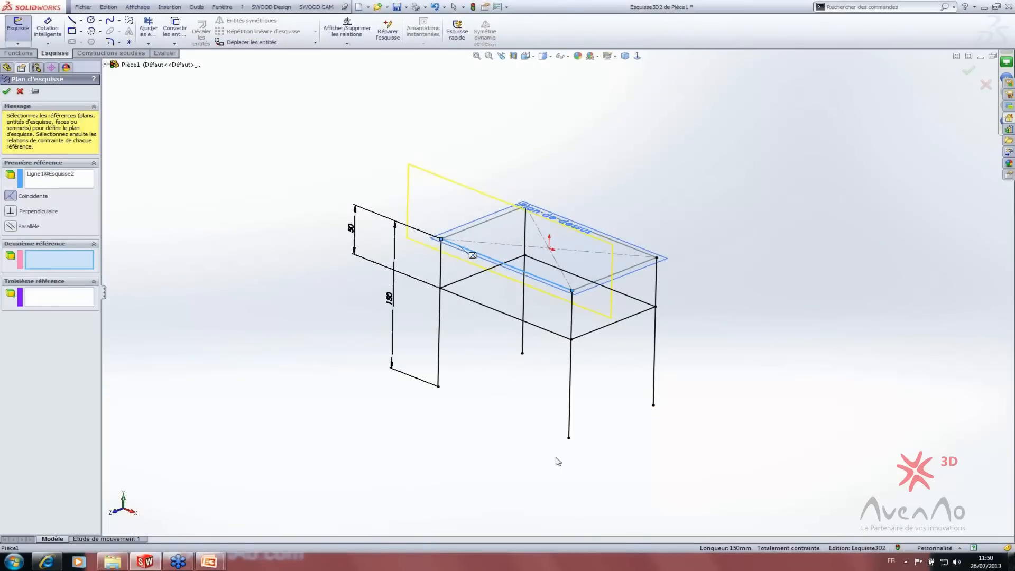
pyautogui.click(19, 93)
# - Draw an inclined line in the YZ plane from the top rectangle's front left corner down to about 190 mm in front of that leg
pyautogui.moveTo(356, 268); pyautogui.dragTo(405, 178, button='middle')
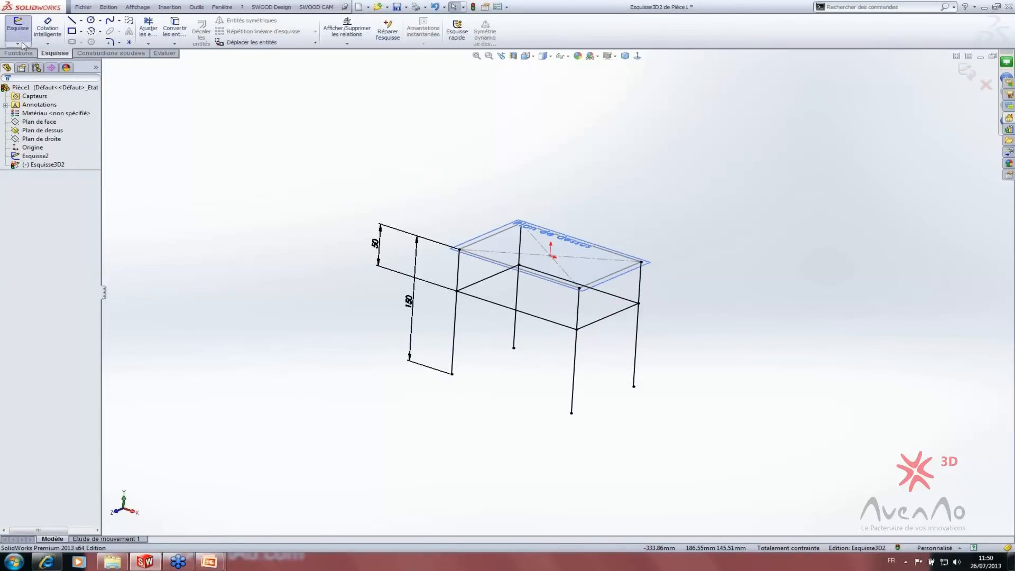
pyautogui.click(18, 44)
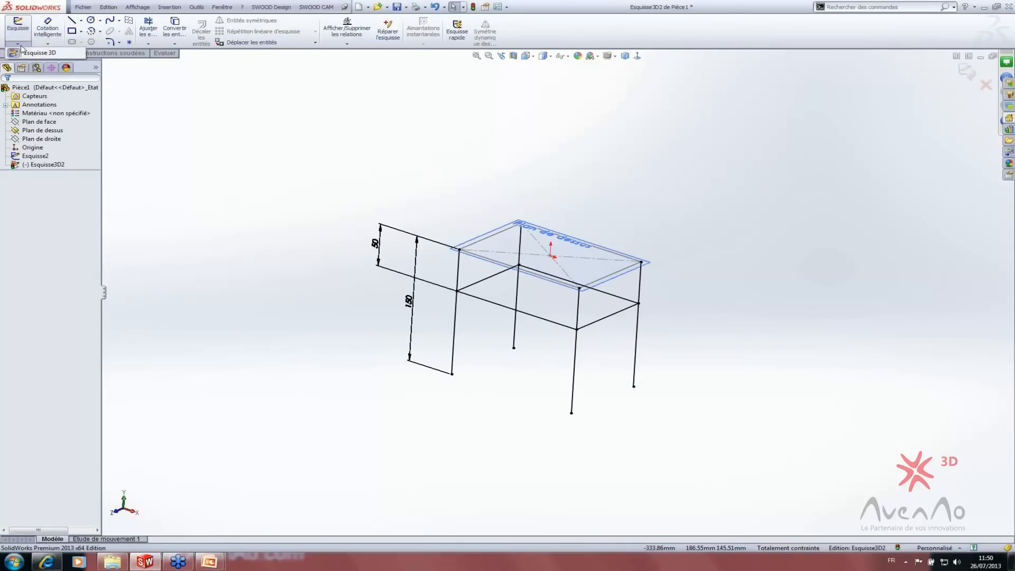
pyautogui.click(81, 20)
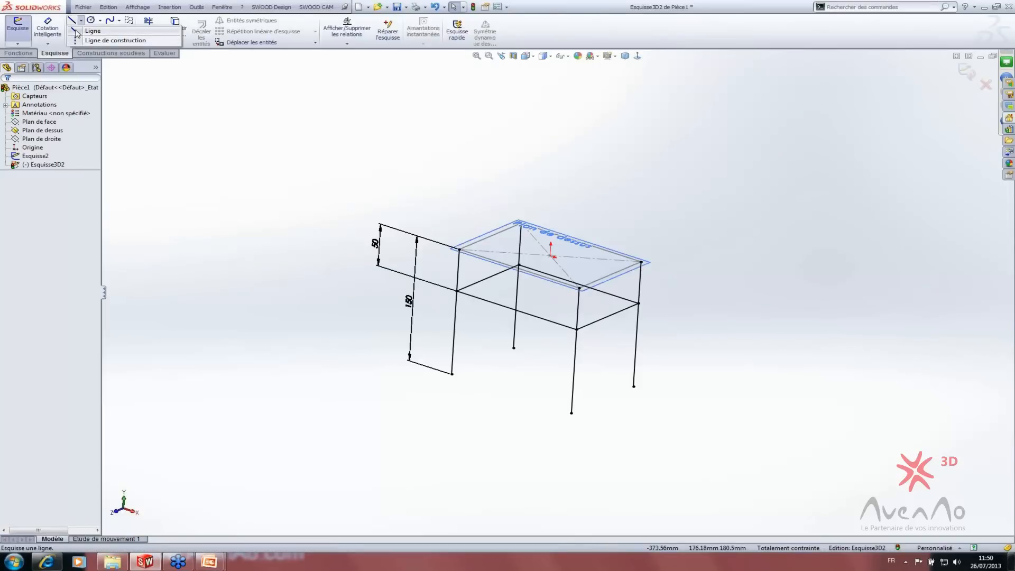
pyautogui.click(93, 31)
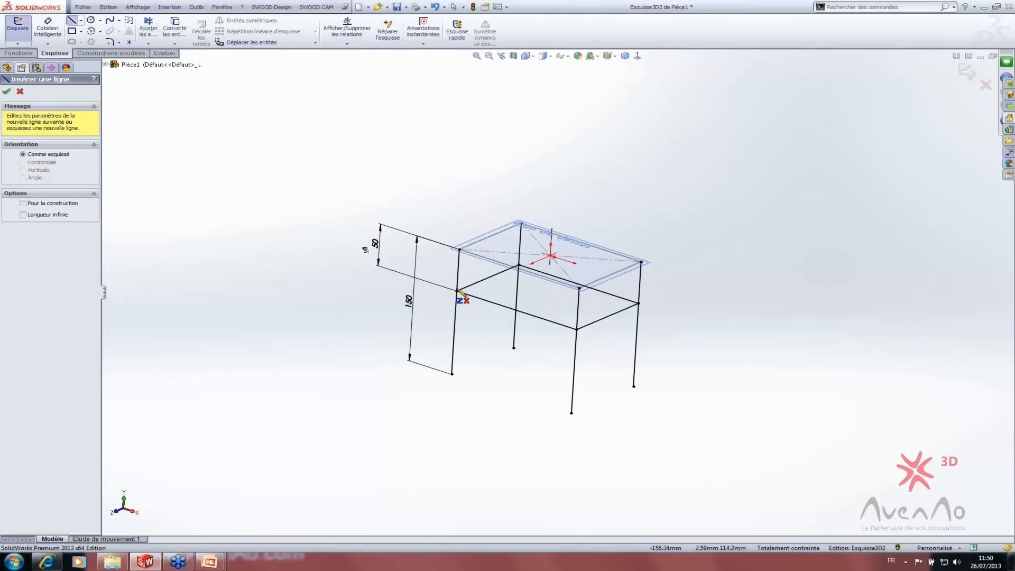
pyautogui.click(460, 250)
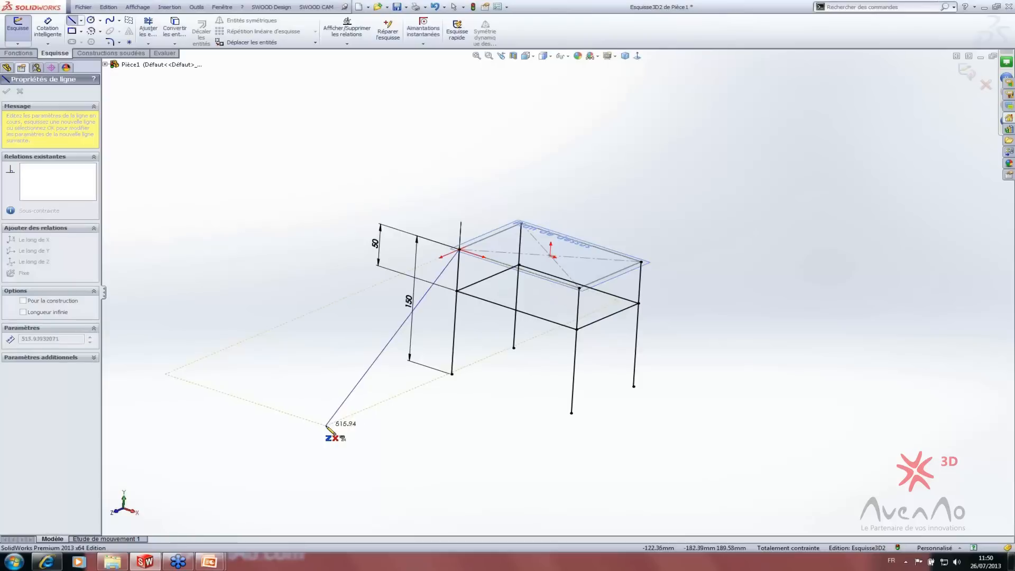
pyautogui.moveTo(333, 430)
pyautogui.mouseDown(button='middle')
pyautogui.moveTo(380, 375)
pyautogui.moveTo(331, 475)
pyautogui.moveTo(404, 471)
pyautogui.moveTo(367, 482)
pyautogui.moveTo(375, 449)
pyautogui.moveTo(414, 467)
pyautogui.moveTo(485, 462)
pyautogui.moveTo(564, 485)
pyautogui.moveTo(636, 483)
pyautogui.mouseUp(button='middle')
pyautogui.moveTo(652, 501)
pyautogui.mouseDown(button='middle')
pyautogui.moveTo(729, 475)
pyautogui.moveTo(718, 476)
pyautogui.mouseUp(button='middle')
pyautogui.click(765, 449)
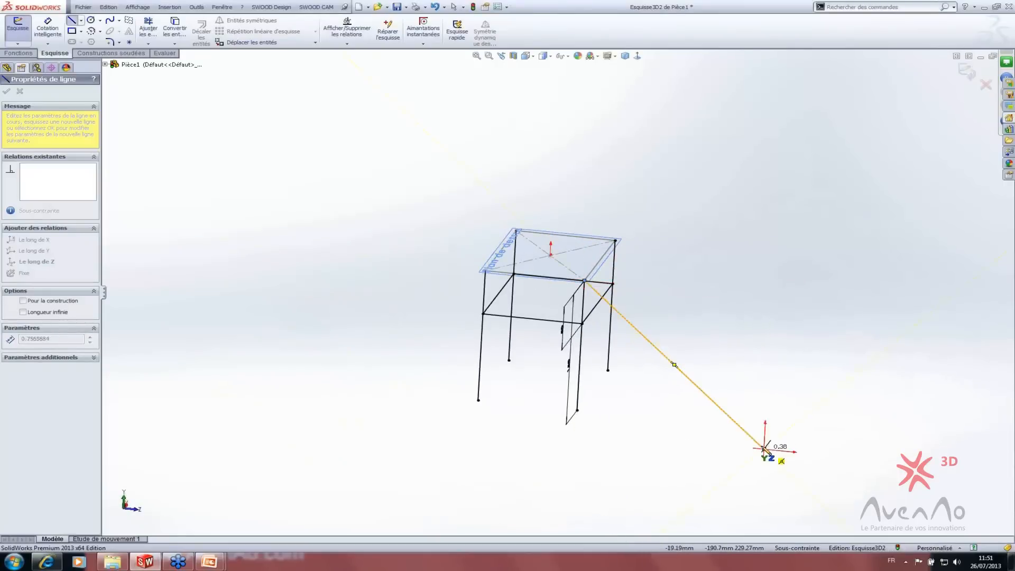
pyautogui.press('Escape')
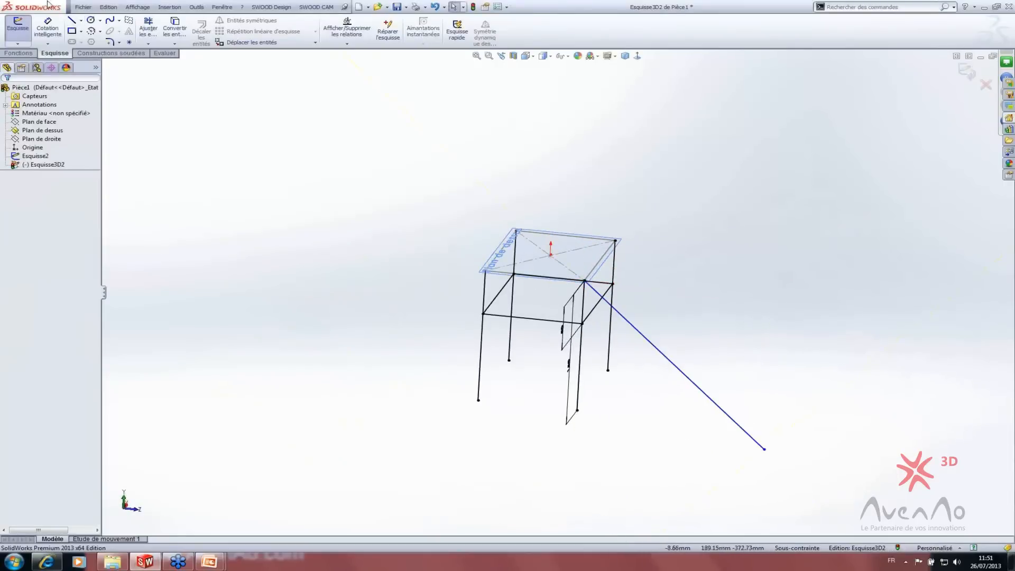
# - Draw a second inclined YZ-plane line from the top's front right corner to about 162 mm below and 199 mm in front of it
pyautogui.click(71, 20)
pyautogui.click(615, 240)
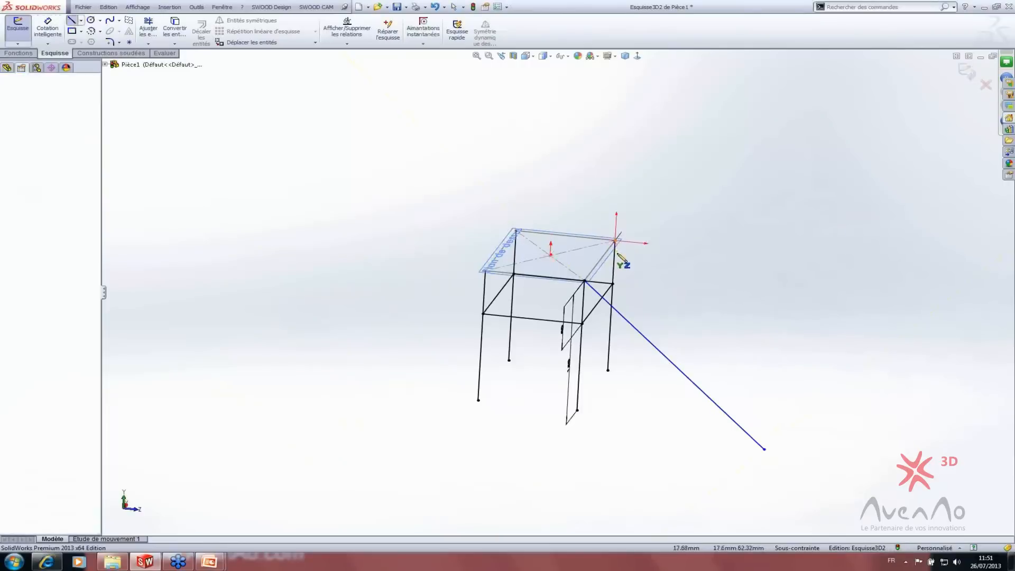
pyautogui.click(805, 401)
pyautogui.press('Escape')
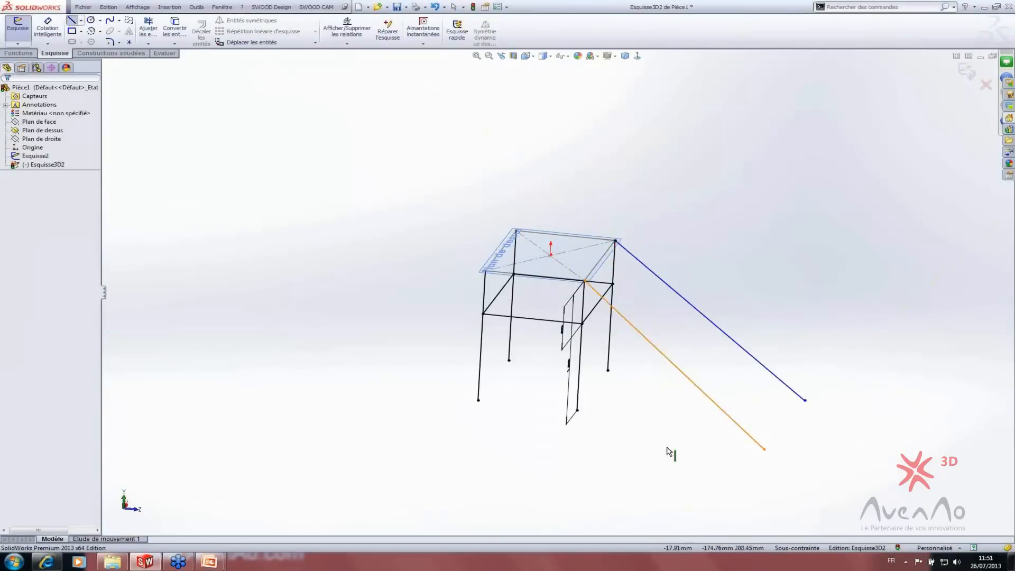
# - Add an Along Z (Le long de Z) relation between the front left leg's bottom point and the first inclined line's free end
pyautogui.click(577, 411)
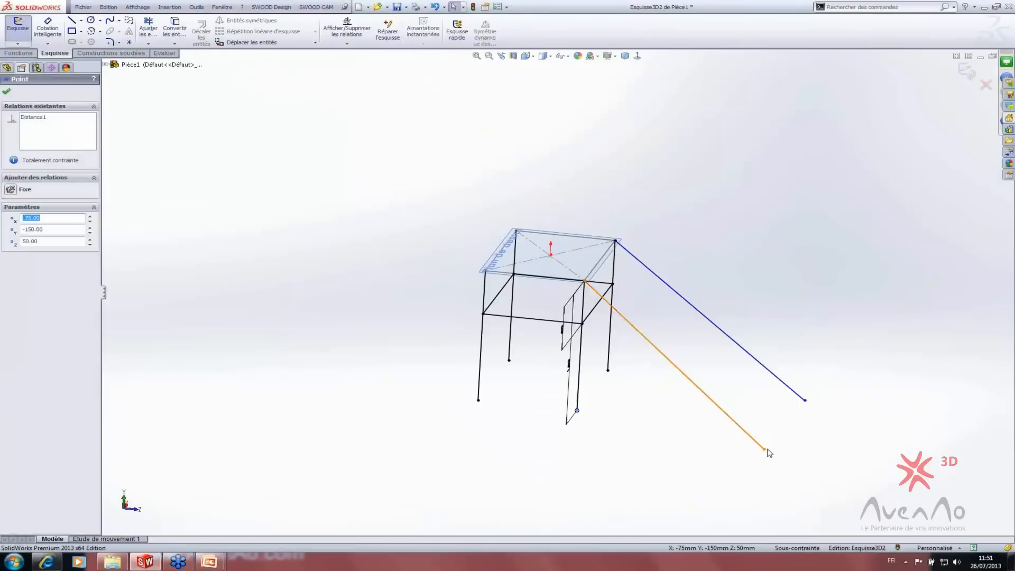
pyautogui.keyDown('ctrl'); pyautogui.click(764, 449); pyautogui.keyUp('ctrl')
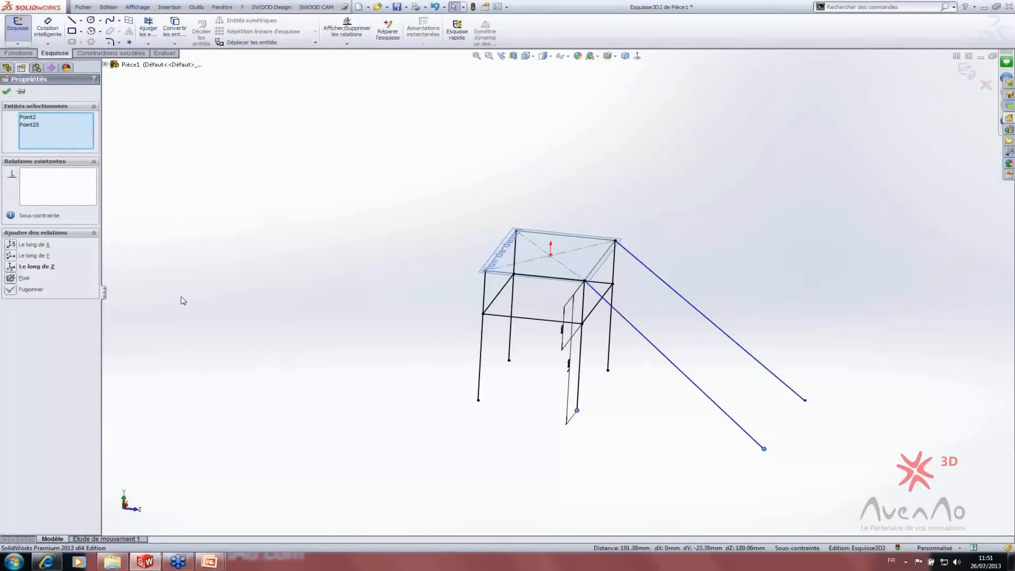
pyautogui.click(10, 268)
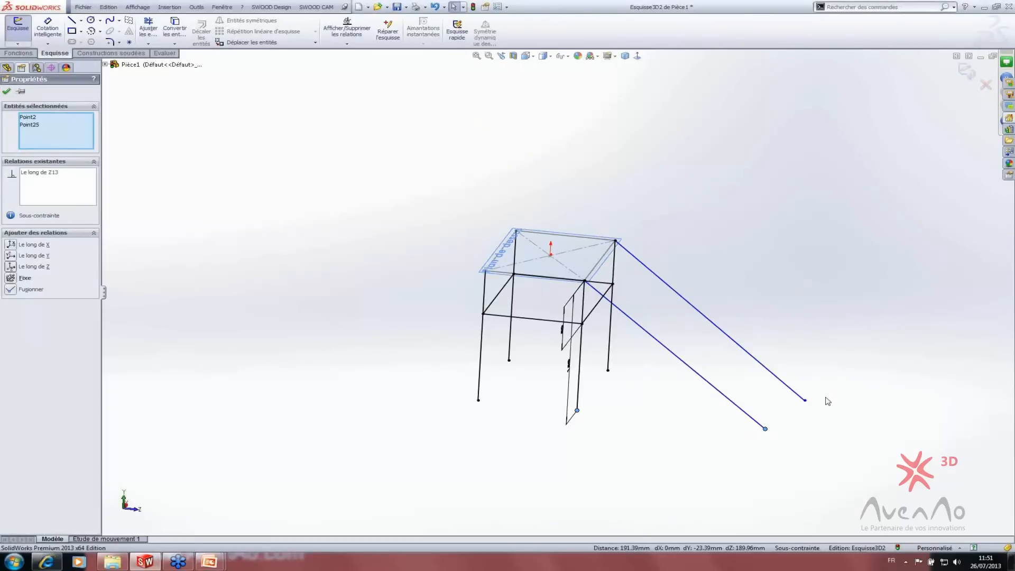
# - Add an Along Z (Le long de Z) relation between the second inclined line's free end and the front right leg's bottom point
pyautogui.click(805, 401)
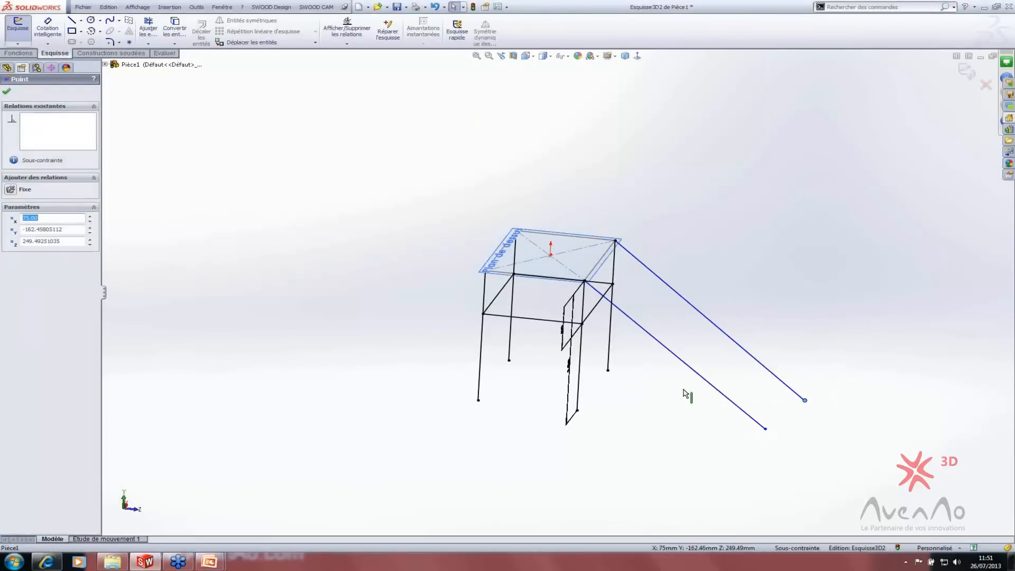
pyautogui.keyDown('ctrl'); pyautogui.click(607, 370); pyautogui.keyUp('ctrl')
pyautogui.click(10, 268)
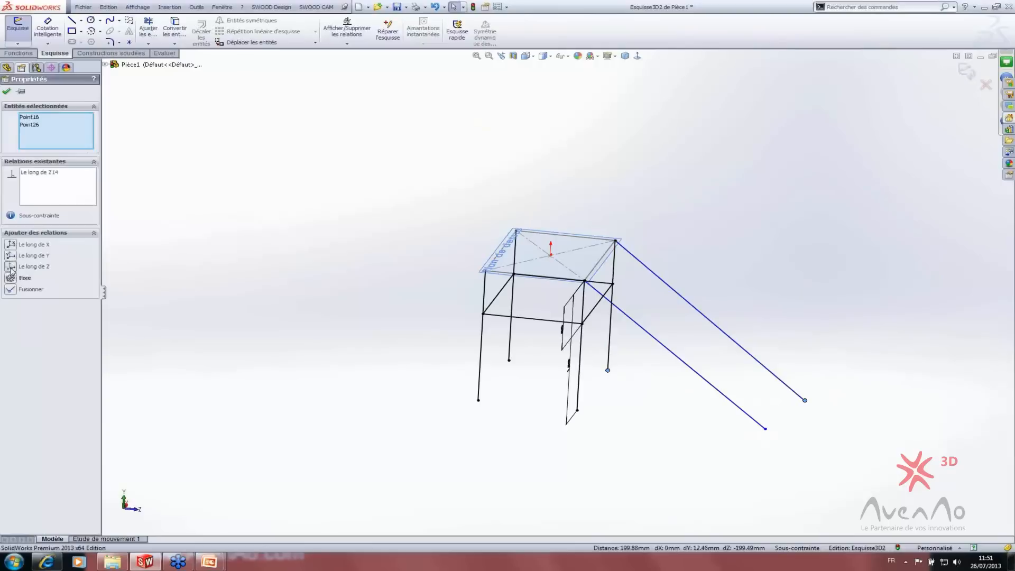
pyautogui.click(256, 274)
# - Dimension the angle between the front right leg and its inclined line at 45°
pyautogui.moveTo(397, 324); pyautogui.dragTo(381, 243, button='middle')
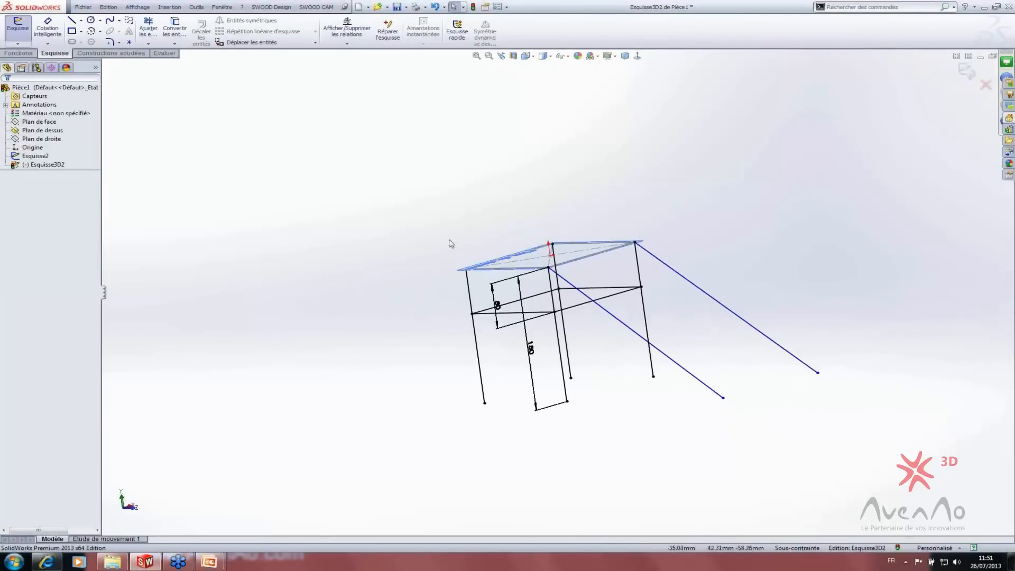
pyautogui.press('d')
pyautogui.click(670, 265)
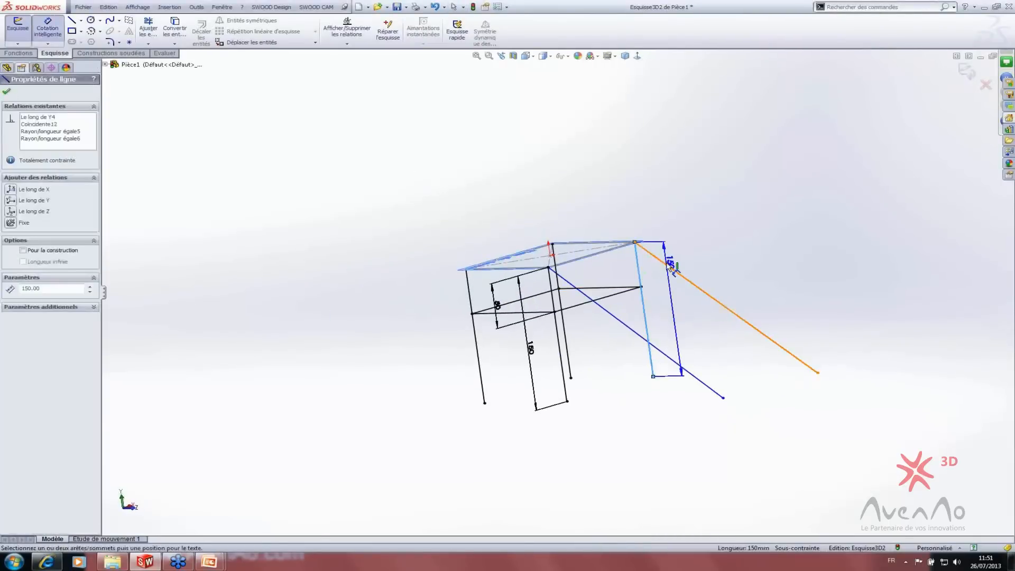
pyautogui.click(666, 283)
pyautogui.write('45')
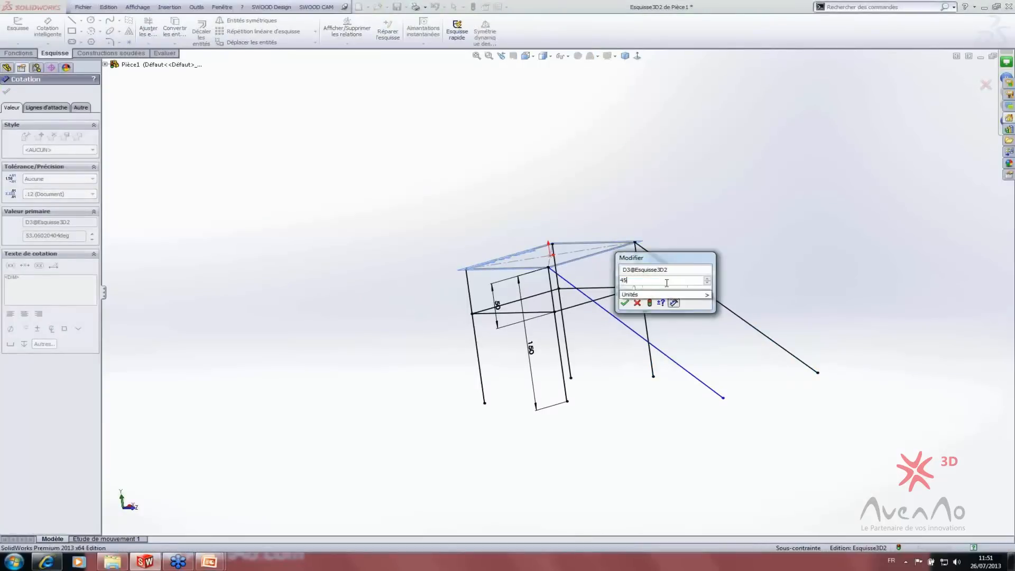
pyautogui.press('Return')
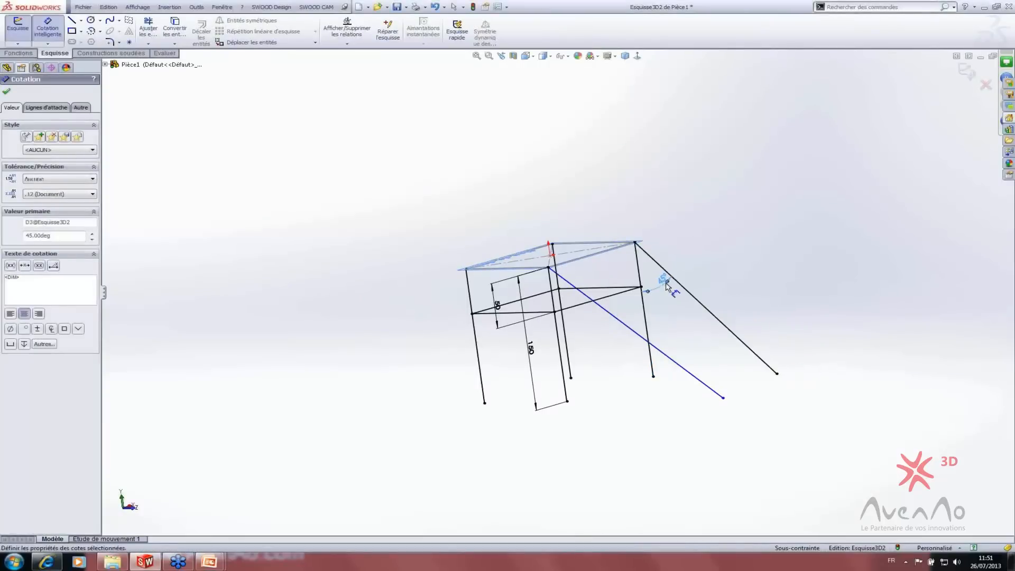
# - Dimension the angle between the front left leg and its inclined line at 45°
pyautogui.click(559, 332)
pyautogui.click(612, 316)
pyautogui.click(597, 329)
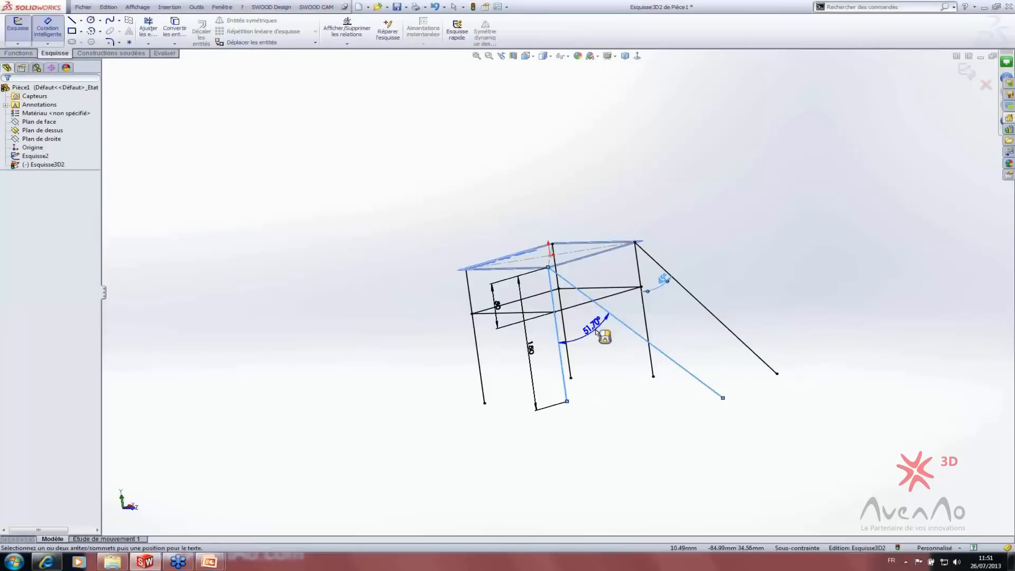
pyautogui.write('45')
pyautogui.press('Return')
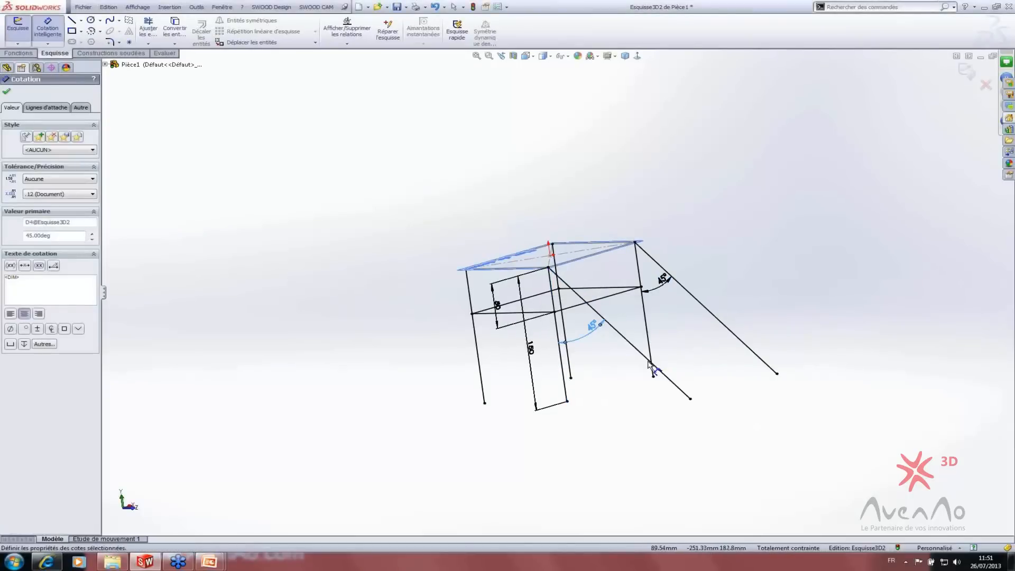
# - Examine the table skeleton with its two inclined lines from several viewing angles
pyautogui.scroll(5, 650, 364)
pyautogui.moveTo(650, 365)
pyautogui.mouseDown(button='middle')
pyautogui.moveTo(612, 358)
pyautogui.moveTo(564, 413)
pyautogui.moveTo(596, 423)
pyautogui.moveTo(505, 439)
pyautogui.moveTo(553, 462)
pyautogui.mouseUp(button='middle')
pyautogui.scroll(-8, 573, 296)
pyautogui.scroll(4, 515, 341)
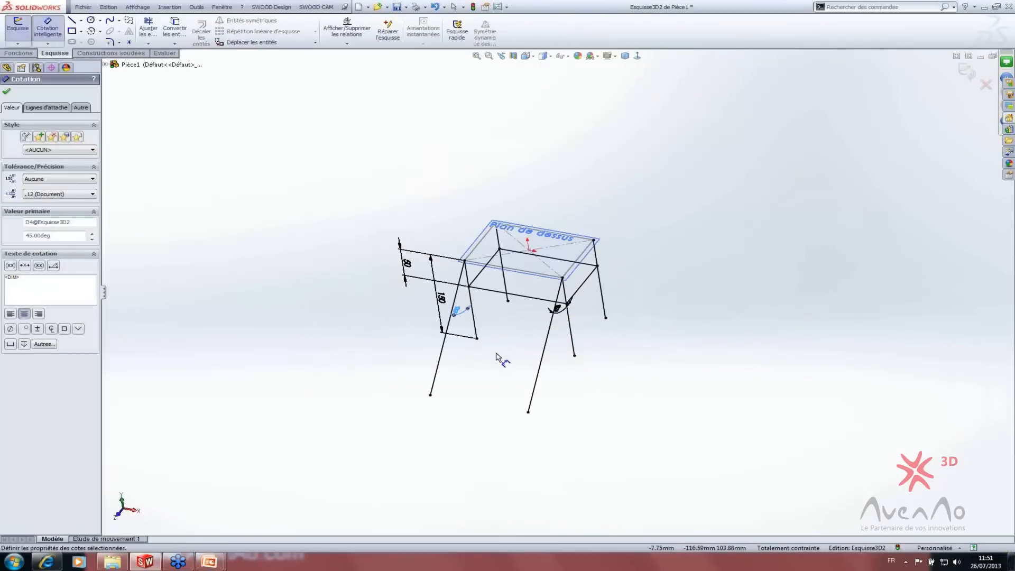
pyautogui.moveTo(497, 358); pyautogui.dragTo(359, 335, button='middle')
pyautogui.click(359, 336)
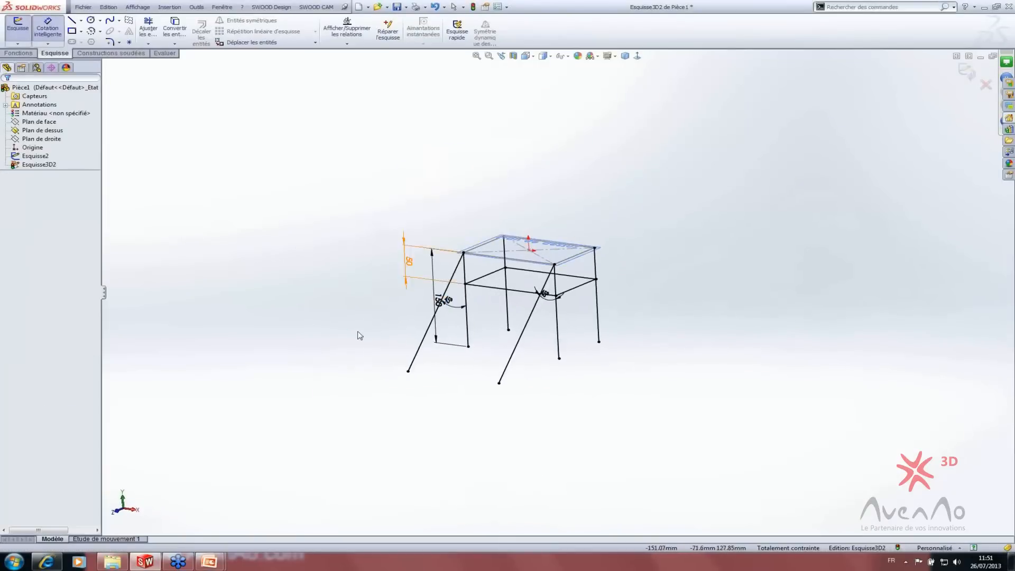
pyautogui.press('Escape')
pyautogui.moveTo(469, 401)
pyautogui.mouseDown(button='middle')
pyautogui.moveTo(408, 413)
pyautogui.moveTo(372, 320)
pyautogui.mouseUp(button='middle')
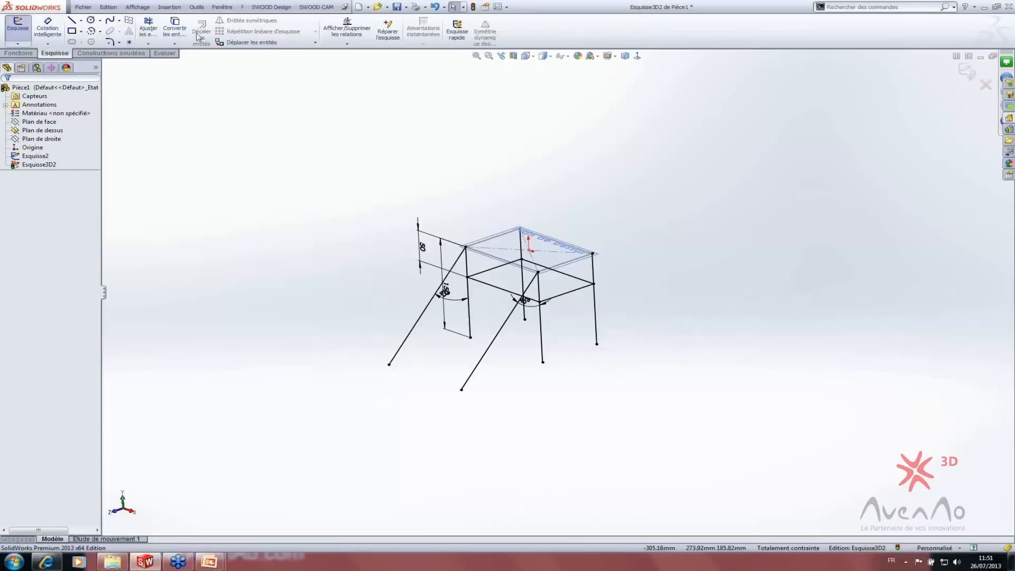
# - Create a 3D sketch plane through the top rectangle's front line at 45° to Plan de dessus
pyautogui.click(128, 21)
pyautogui.scroll(2, 495, 275)
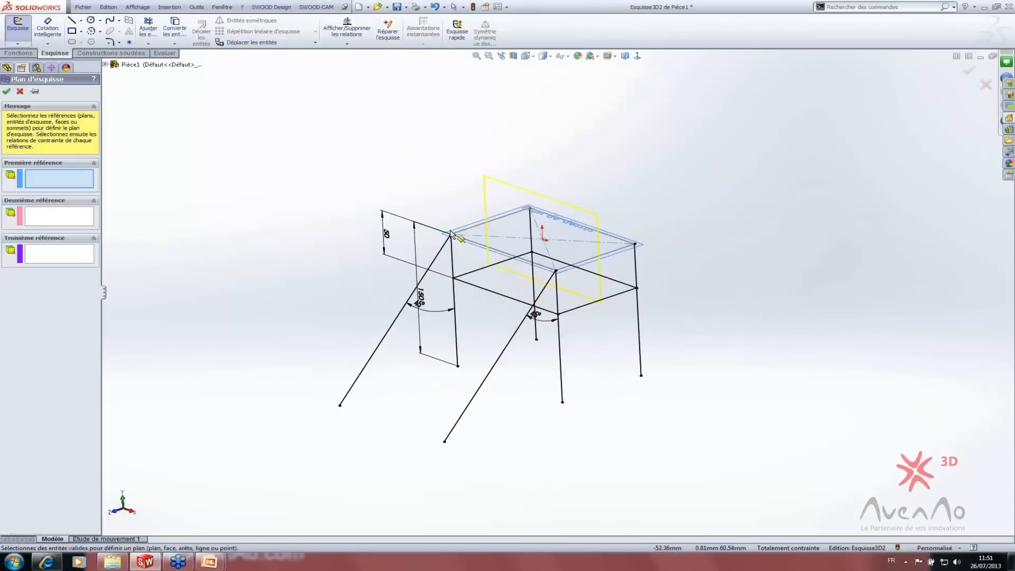
pyautogui.click(481, 245)
pyautogui.click(462, 229)
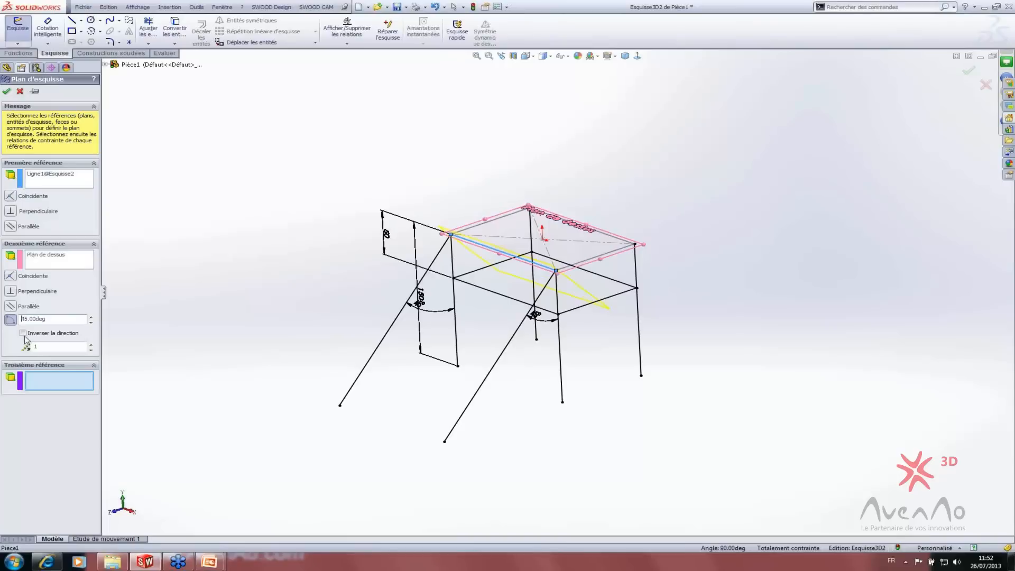
pyautogui.click(6, 91)
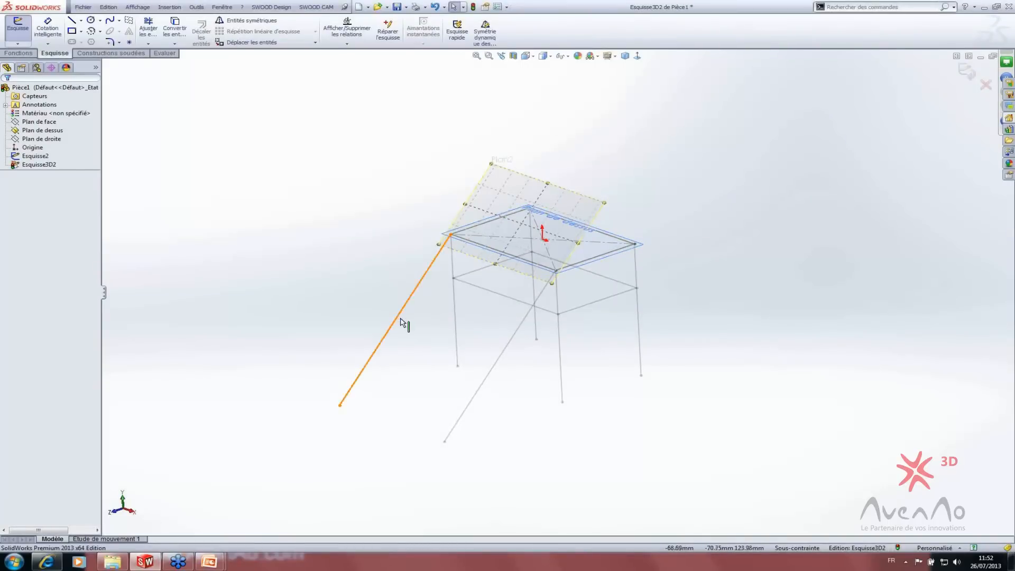
# - Close the 3D sketch Esquisse3D2 and reopen it for editing
pyautogui.rightClick(28, 165)
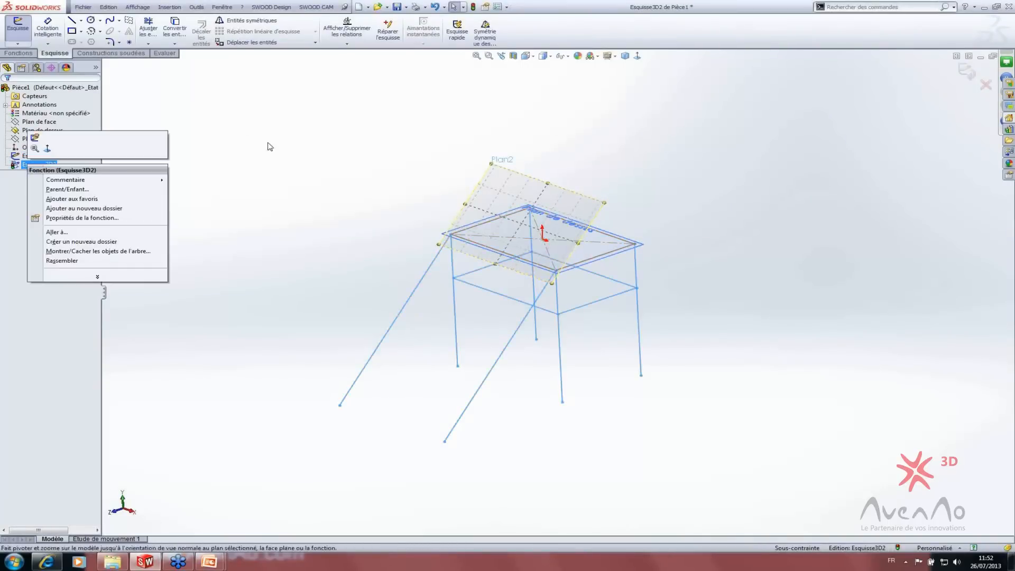
pyautogui.press('Escape')
pyautogui.click(390, 332)
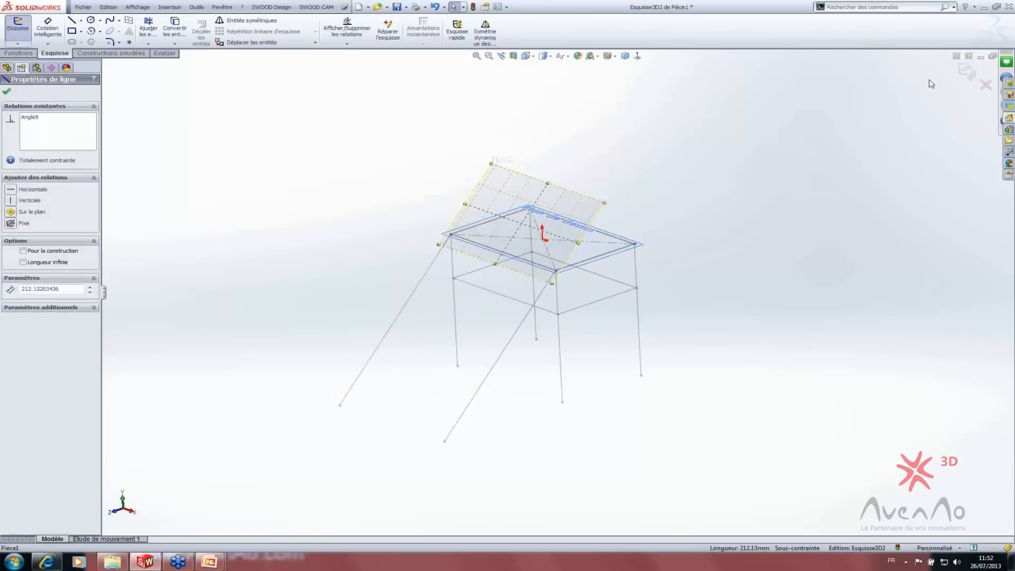
pyautogui.click(967, 71)
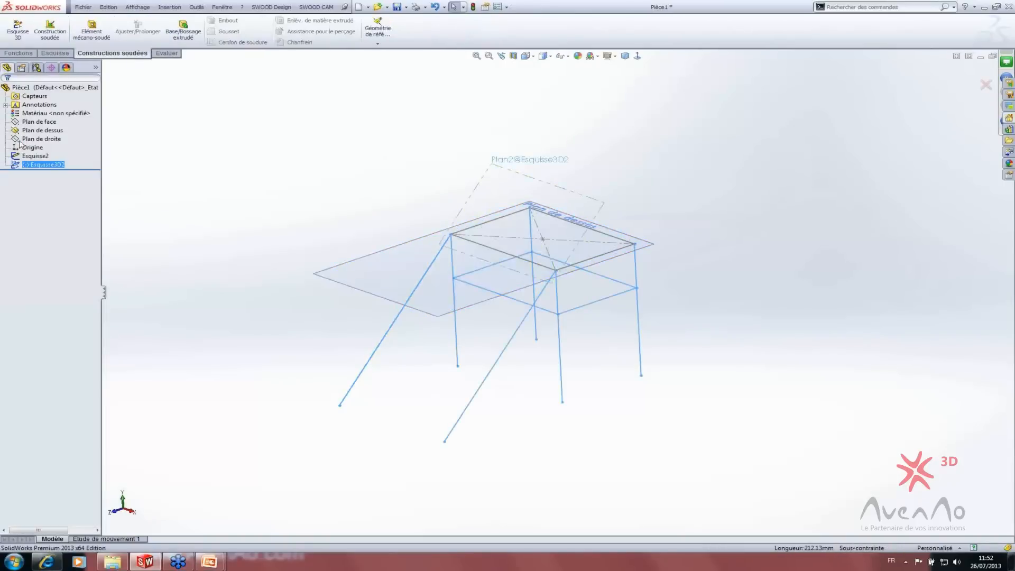
pyautogui.rightClick(45, 164)
pyautogui.click(48, 152)
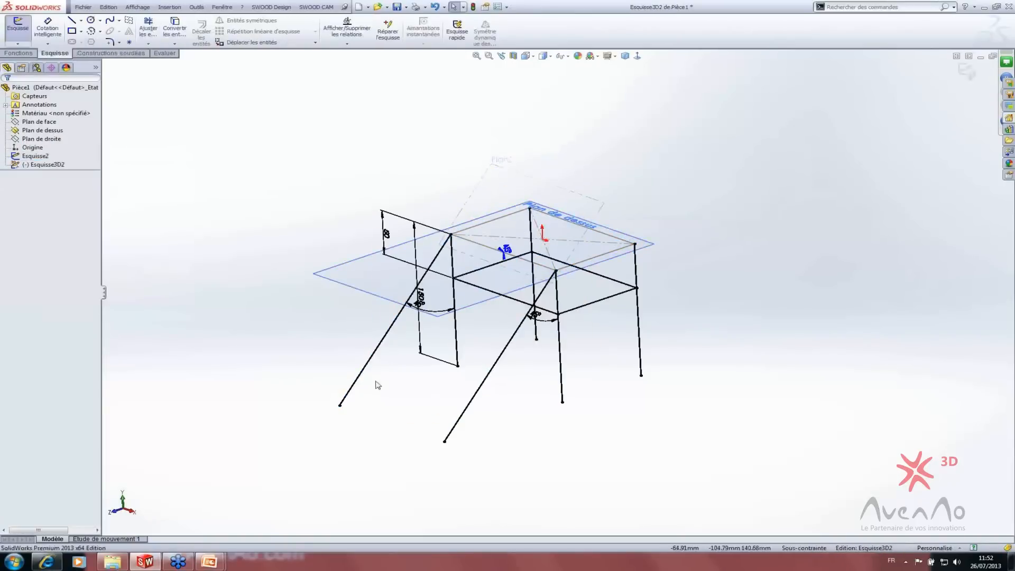
# - Remove the Along Z relation between the front left leg's bottom point and its inclined line's free end
pyautogui.click(343, 401)
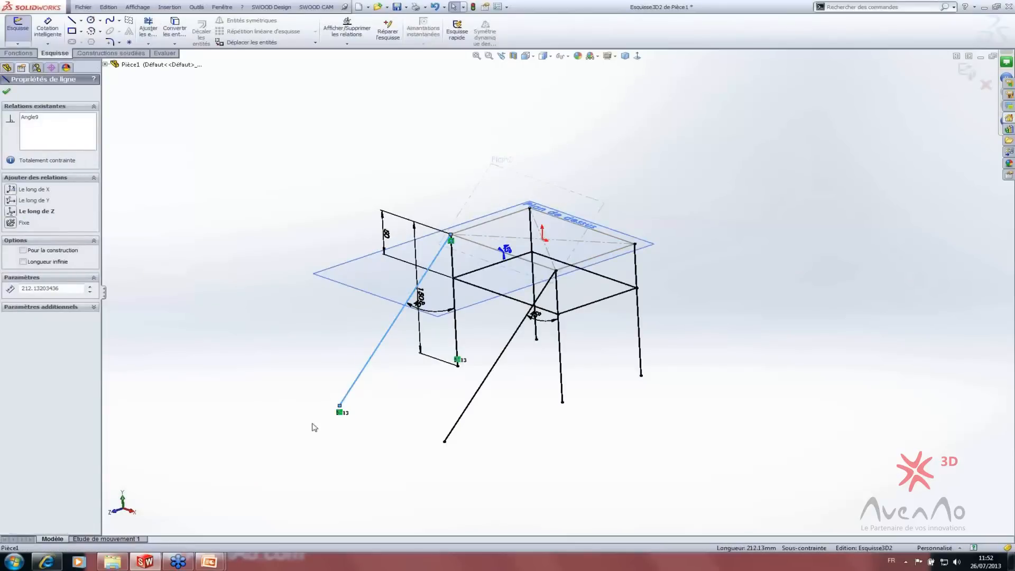
pyautogui.press('Escape')
pyautogui.click(339, 407)
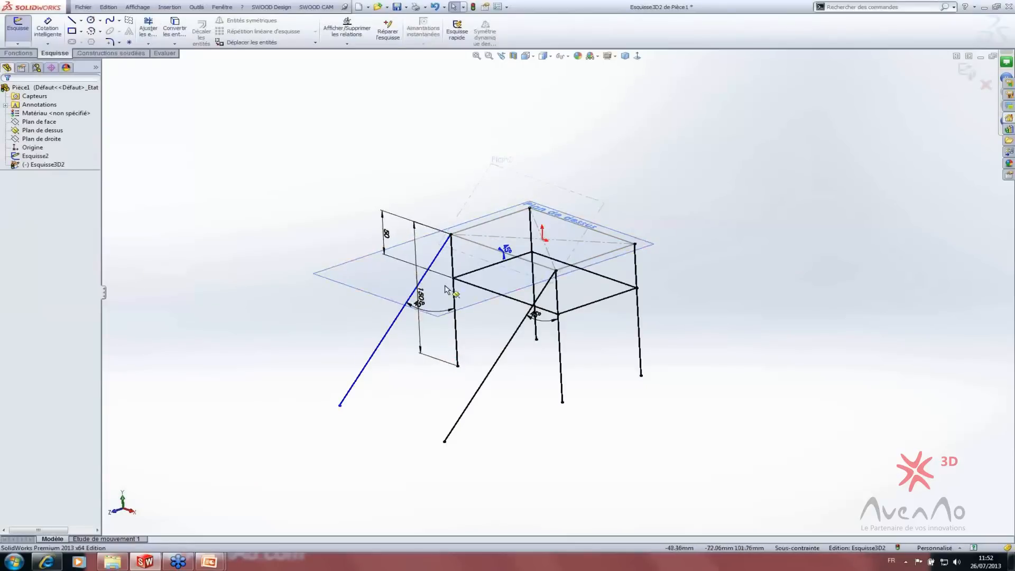
# - Delete the front left inclined line's 45° angle dimension and move the line's free end to a new position
pyautogui.click(422, 299)
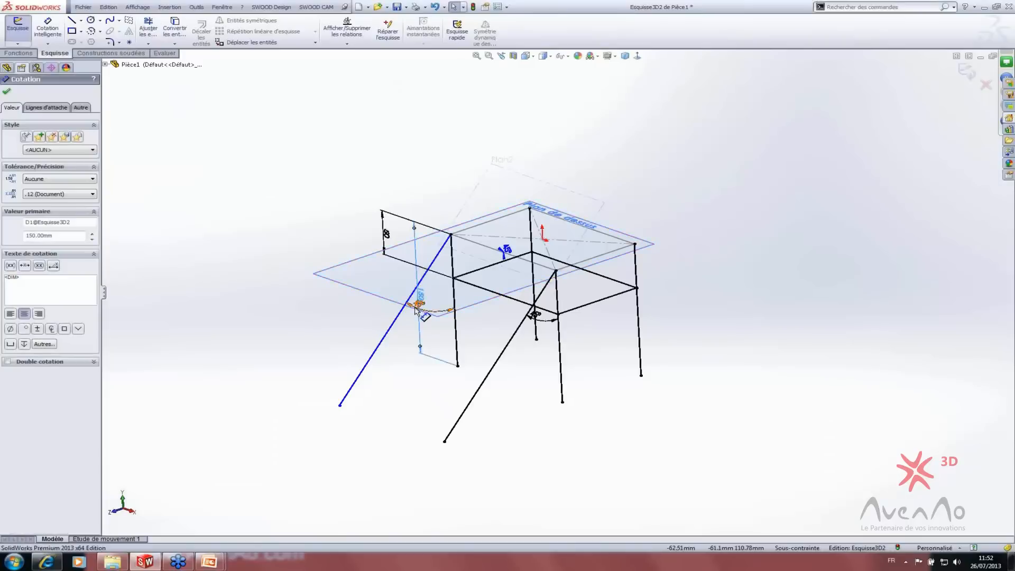
pyautogui.press('Escape')
pyautogui.moveTo(341, 407); pyautogui.dragTo(322, 346)
pyautogui.press('Escape')
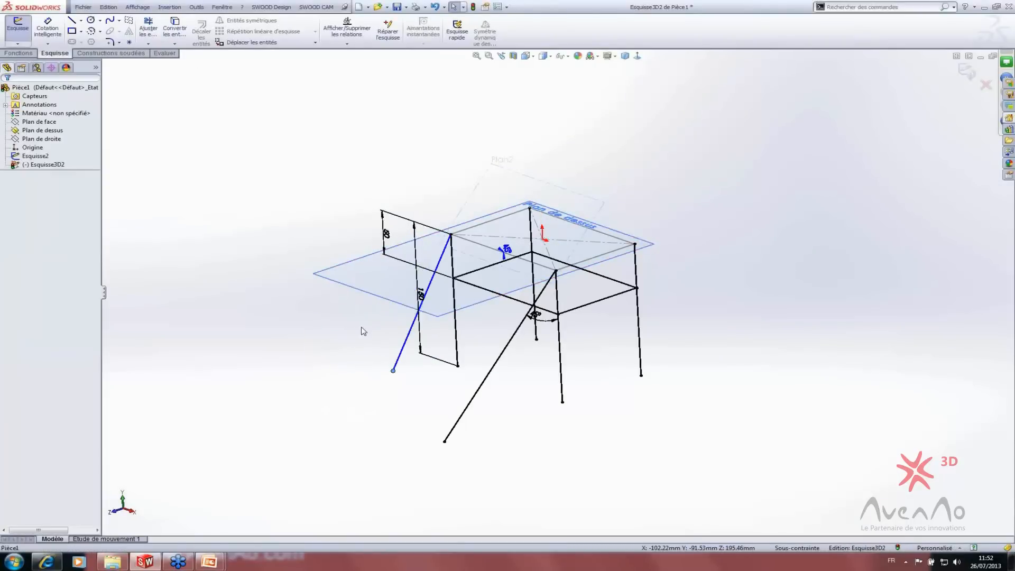
# - Constrain the front left inclined line to Plan2 with an On Plane (Sur le plan) relation
pyautogui.click(406, 338)
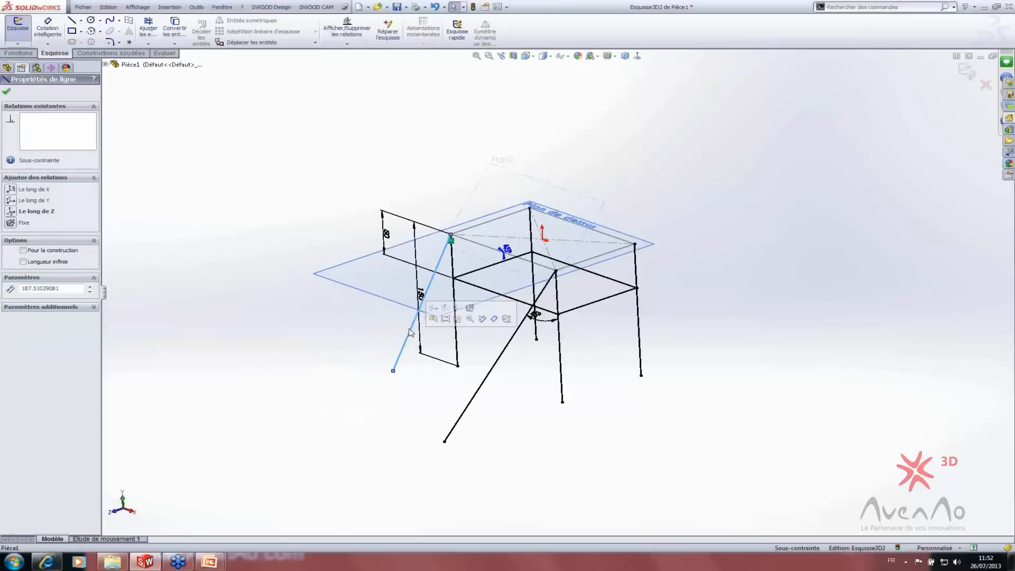
pyautogui.keyDown('ctrl'); pyautogui.click(507, 170); pyautogui.keyUp('ctrl')
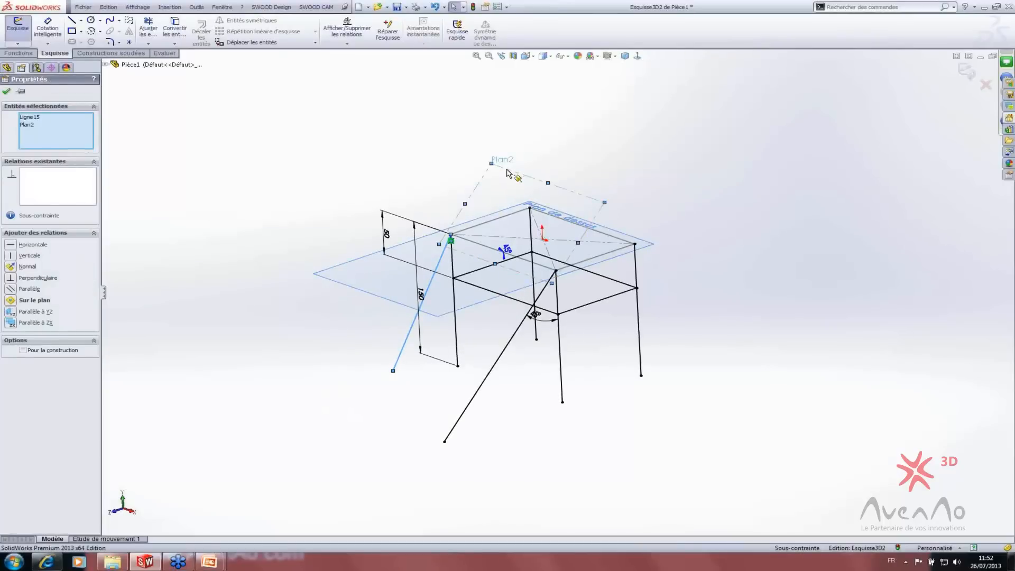
pyautogui.click(11, 300)
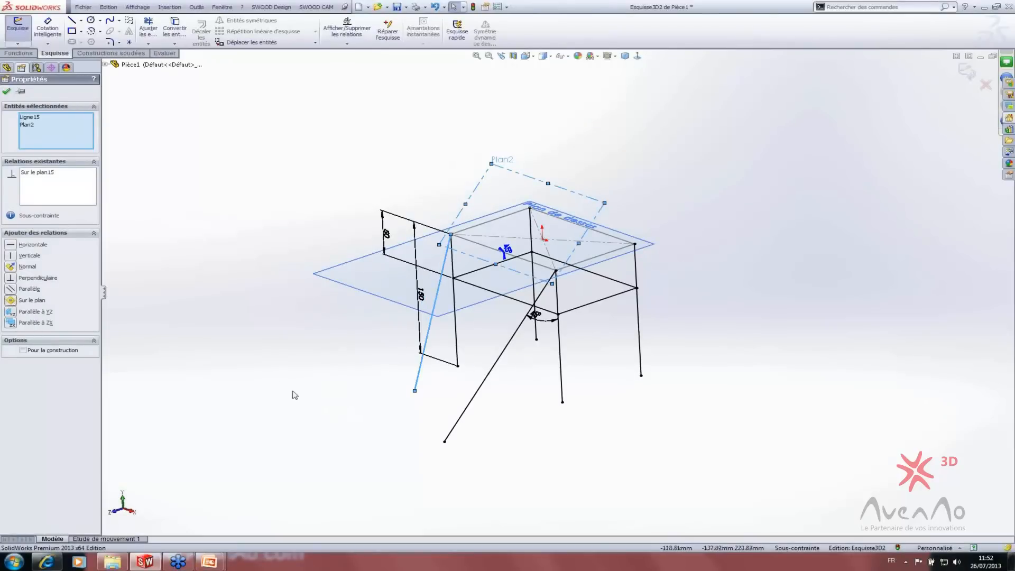
pyautogui.moveTo(295, 395)
pyautogui.mouseDown(button='middle')
pyautogui.moveTo(406, 386)
pyautogui.moveTo(478, 419)
pyautogui.moveTo(315, 498)
pyautogui.moveTo(430, 394)
pyautogui.moveTo(405, 469)
pyautogui.moveTo(541, 437)
pyautogui.moveTo(515, 469)
pyautogui.moveTo(529, 462)
pyautogui.moveTo(360, 489)
pyautogui.moveTo(397, 487)
pyautogui.mouseUp(button='middle')
pyautogui.click(494, 402)
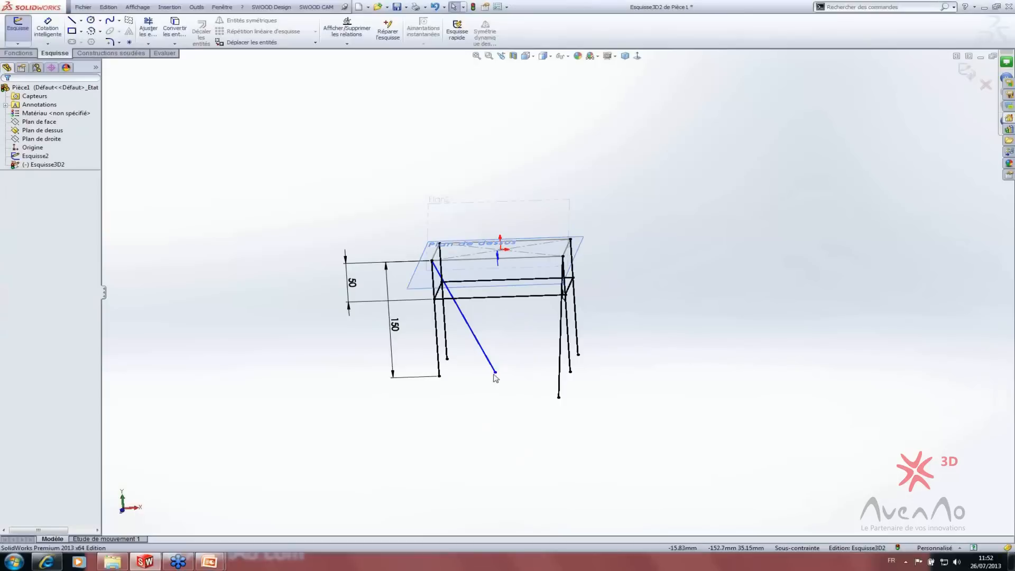
# - Try an Along Z relation between the front left leg's bottom point and the inclined line's free end, and delete it
pyautogui.click(495, 372)
pyautogui.click(439, 376)
pyautogui.keyDown('ctrl'); pyautogui.click(439, 377); pyautogui.keyUp('ctrl')
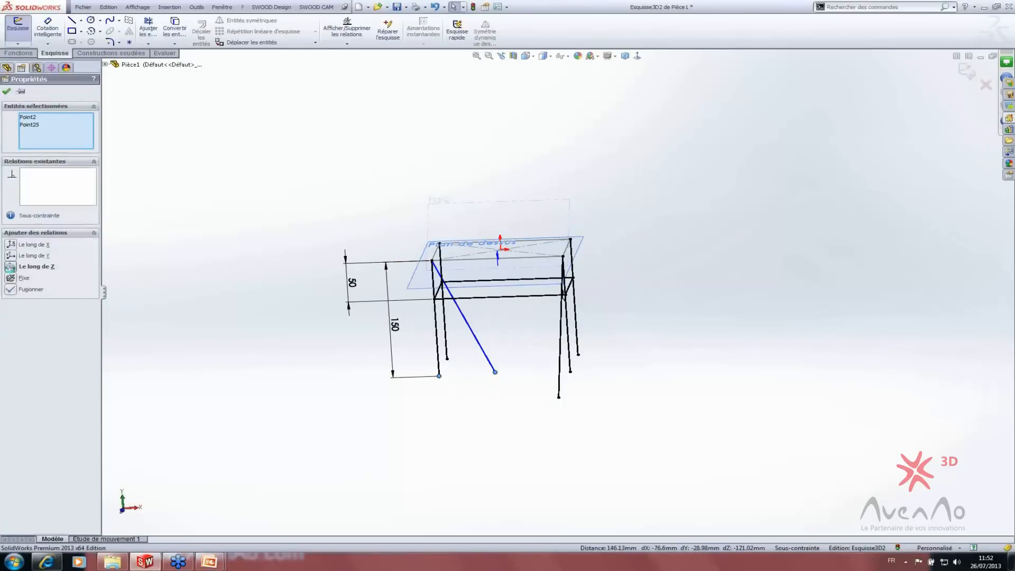
pyautogui.click(33, 266)
pyautogui.click(40, 175)
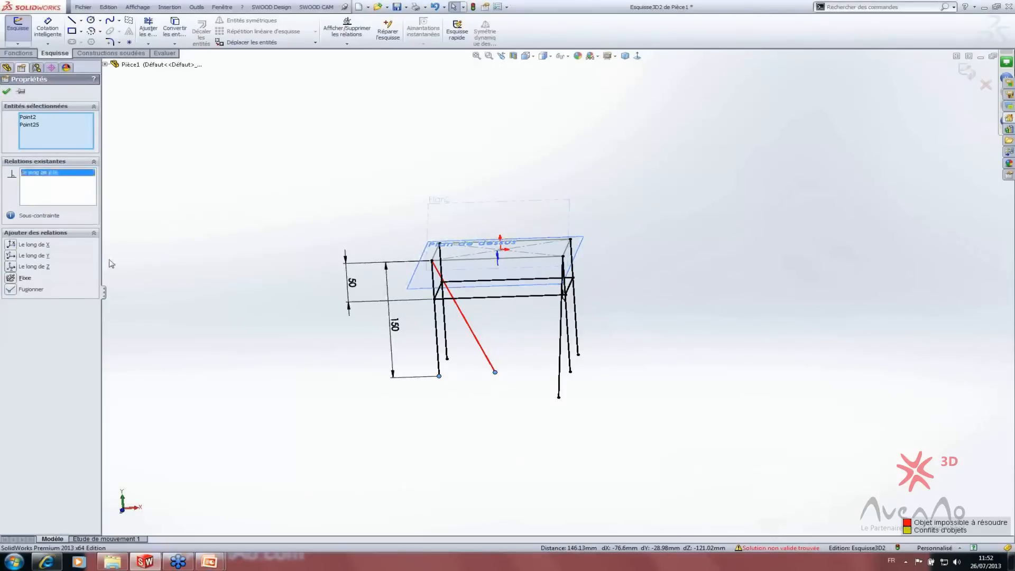
pyautogui.press('Delete')
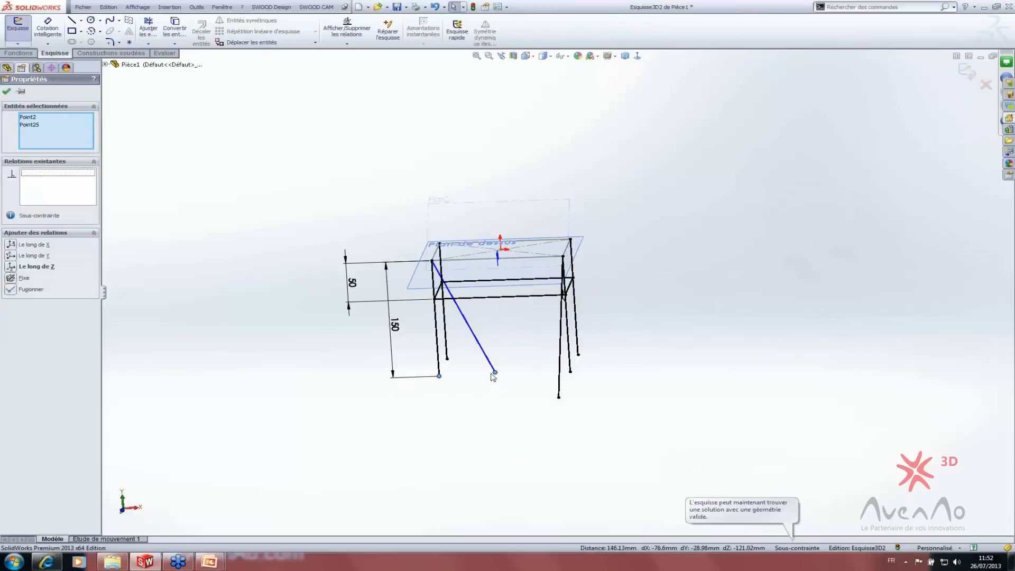
# - Move the front left inclined line's free end to about X -67, Y -148, Z 201 mm, in front of its leg
pyautogui.moveTo(460, 386)
pyautogui.mouseDown(button='middle')
pyautogui.moveTo(521, 386)
pyautogui.moveTo(494, 401)
pyautogui.mouseUp(button='middle')
pyautogui.click(494, 400)
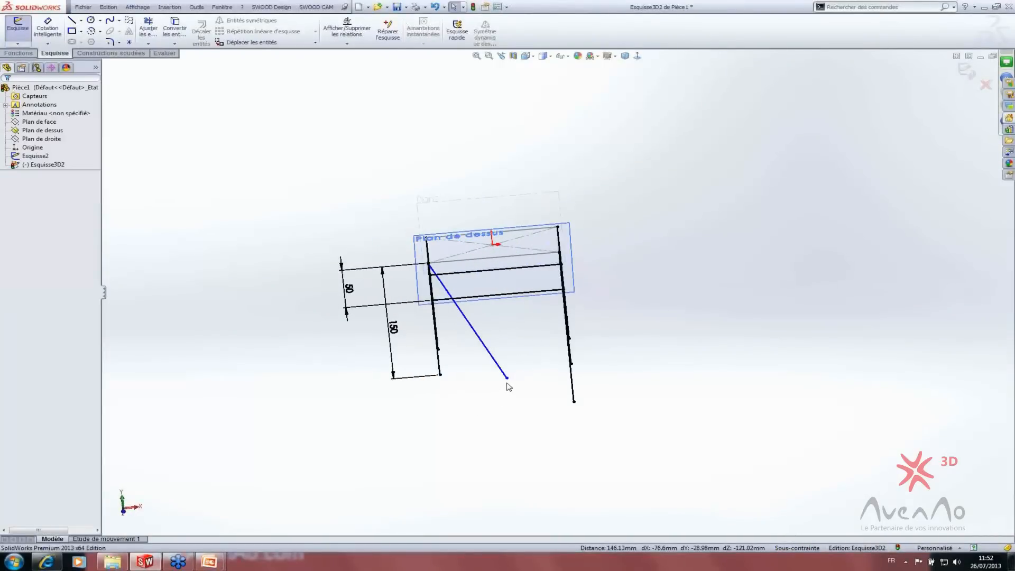
pyautogui.moveTo(507, 378); pyautogui.dragTo(447, 387)
pyautogui.moveTo(451, 399); pyautogui.dragTo(407, 395, button='middle')
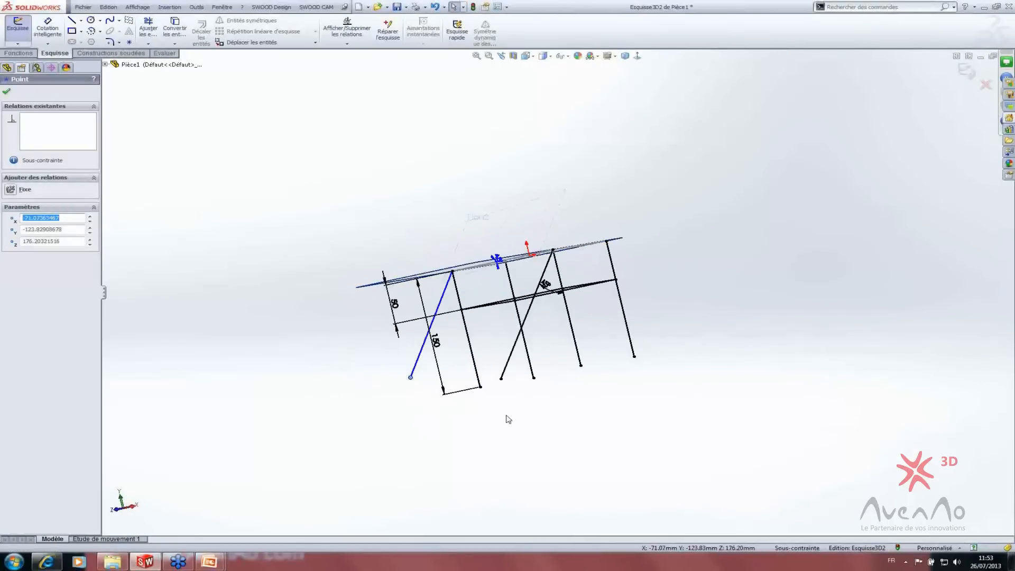
pyautogui.moveTo(509, 419)
pyautogui.mouseDown(button='middle')
pyautogui.moveTo(465, 444)
pyautogui.moveTo(481, 447)
pyautogui.mouseUp(button='middle')
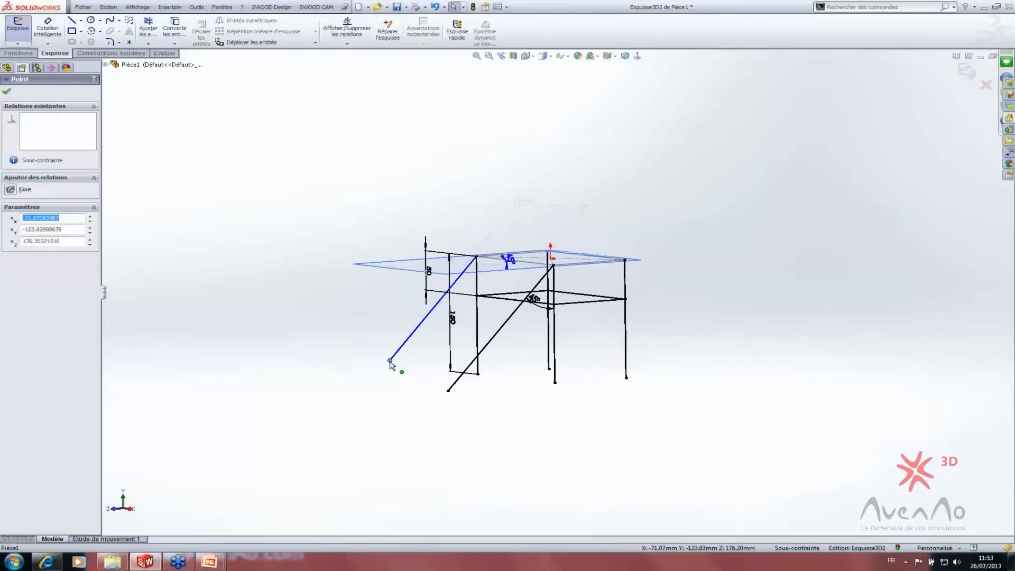
pyautogui.moveTo(390, 361); pyautogui.dragTo(375, 380)
# - Reapply the Along Z (Le long de Z) relation between the front left leg's bottom point and the moved free end
pyautogui.click(478, 374)
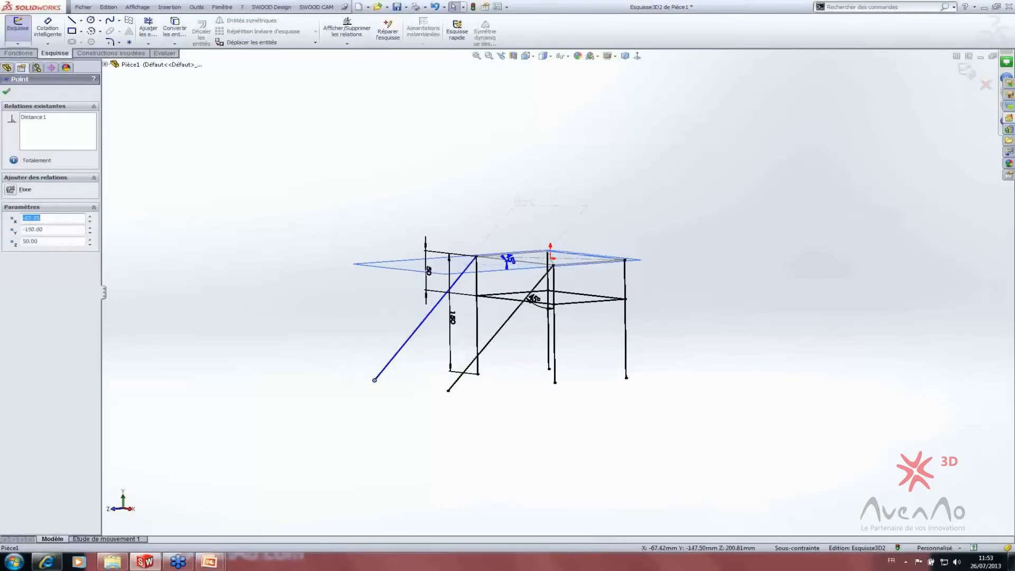
pyautogui.keyDown('ctrl'); pyautogui.click(375, 380); pyautogui.keyUp('ctrl')
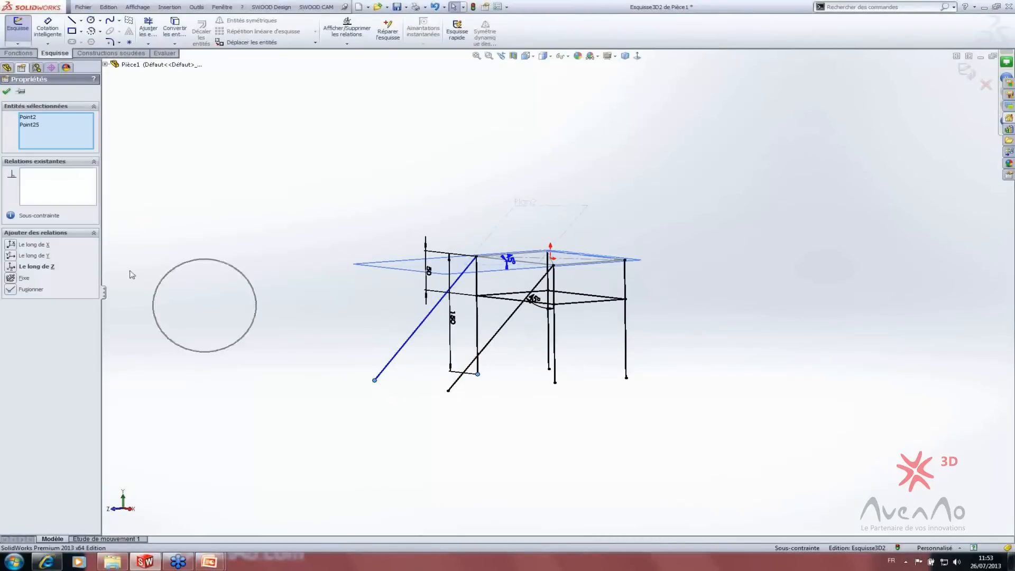
pyautogui.click(11, 266)
pyautogui.moveTo(353, 448)
pyautogui.mouseDown(button='middle')
pyautogui.moveTo(421, 436)
pyautogui.moveTo(383, 446)
pyautogui.moveTo(418, 460)
pyautogui.moveTo(353, 470)
pyautogui.moveTo(465, 430)
pyautogui.moveTo(476, 478)
pyautogui.moveTo(528, 445)
pyautogui.moveTo(454, 450)
pyautogui.mouseUp(button='middle')
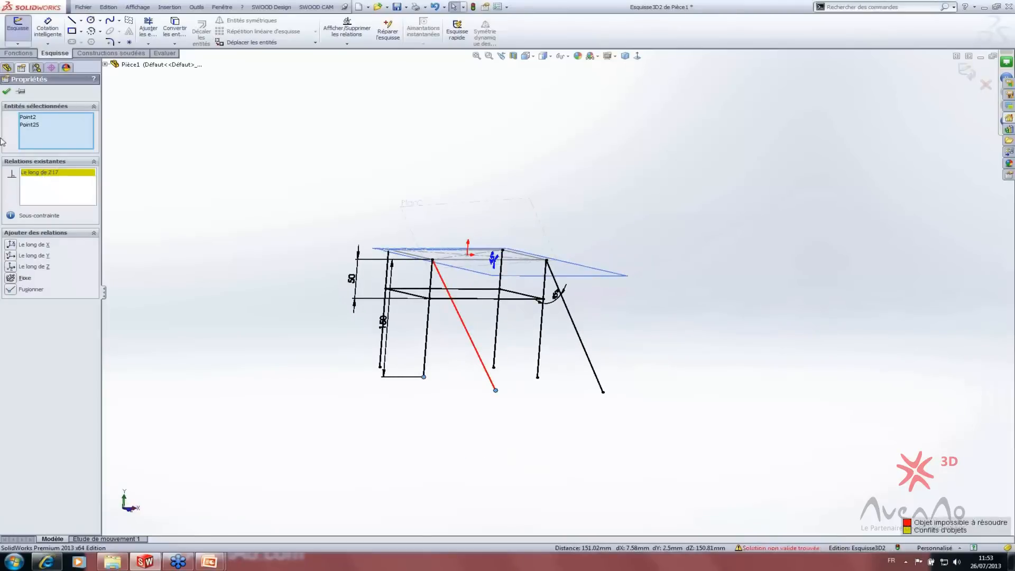
# - Delete the Along Z (Le long de Z) relation between the front left leg's bottom point and the inclined line's free end
pyautogui.click(43, 176)
pyautogui.press('Delete')
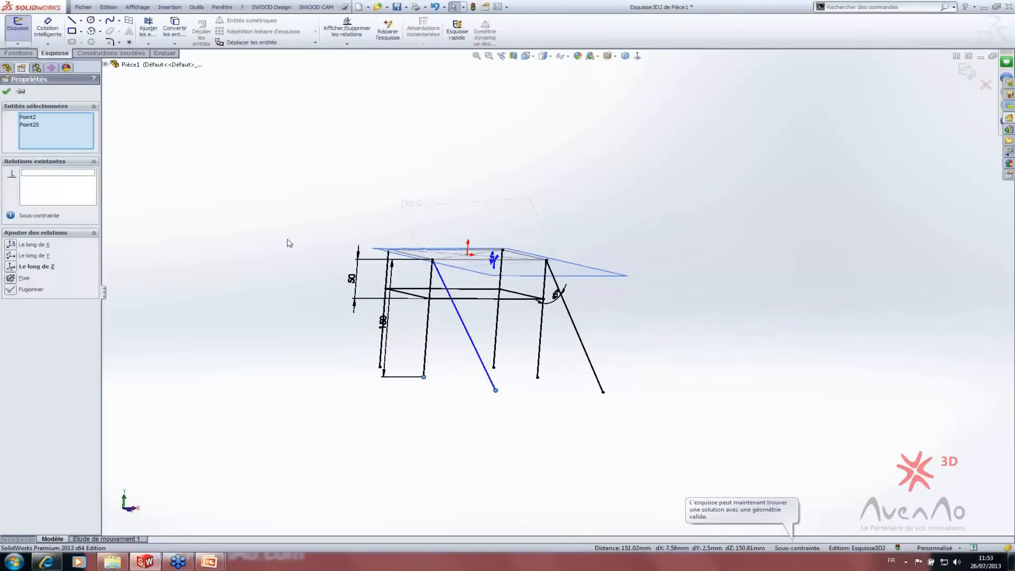
pyautogui.click(7, 91)
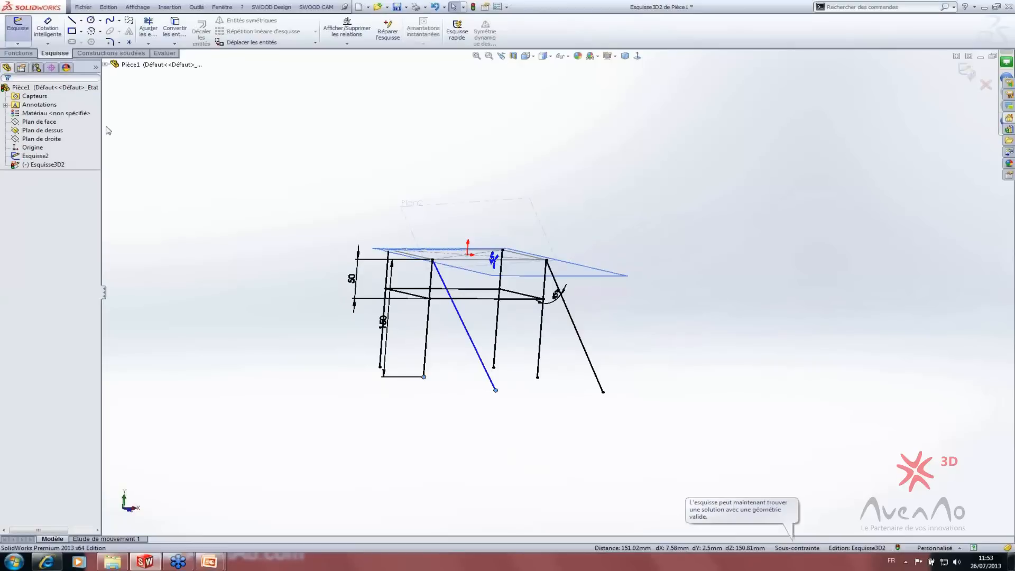
# - Undo the recent relation and endpoint edits on the front left inclined line, back to before the 3D sketch was reopened
pyautogui.click(435, 8)
pyautogui.click(434, 7)
pyautogui.click(434, 7)
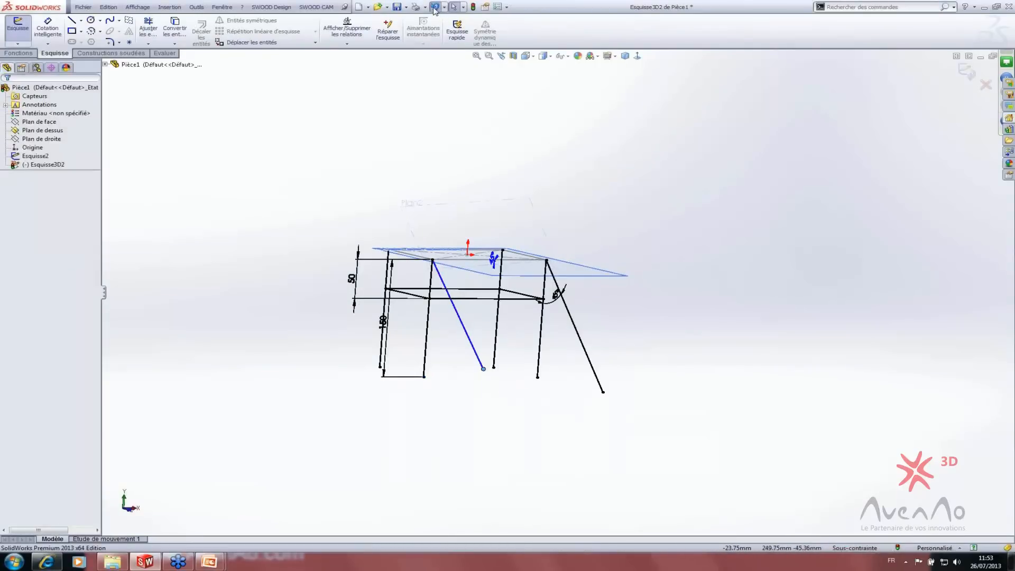
pyautogui.click(435, 7)
pyautogui.click(434, 7)
pyautogui.click(434, 7)
pyautogui.click(435, 7)
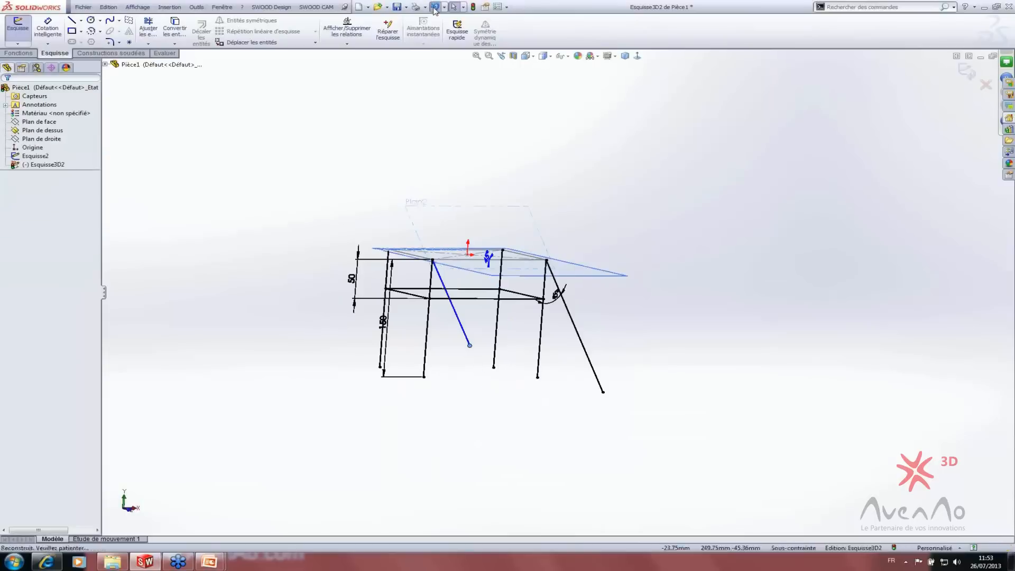
pyautogui.click(434, 7)
pyautogui.click(435, 7)
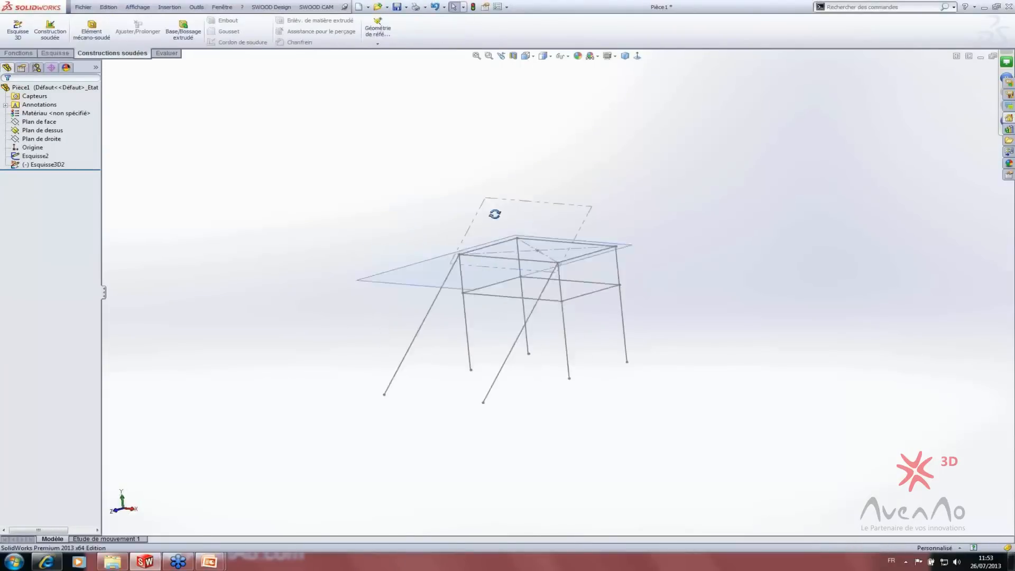
pyautogui.rightClick(547, 206)
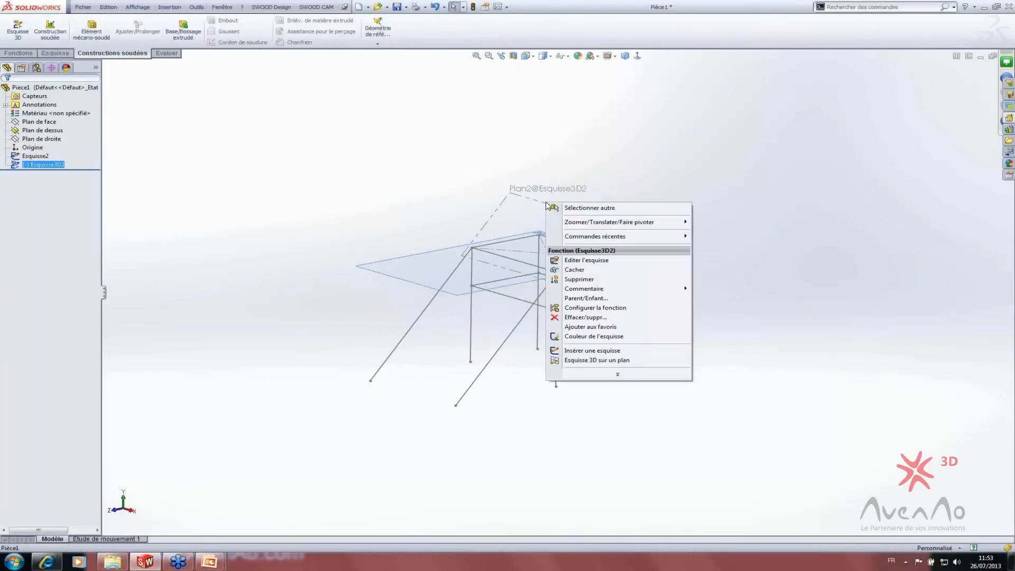
pyautogui.click(571, 320)
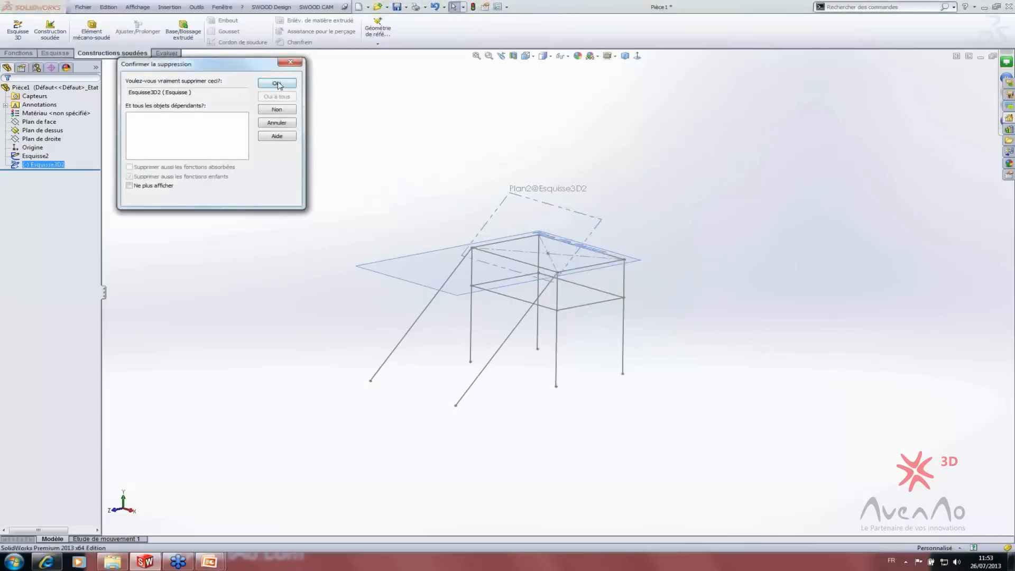
pyautogui.click(277, 83)
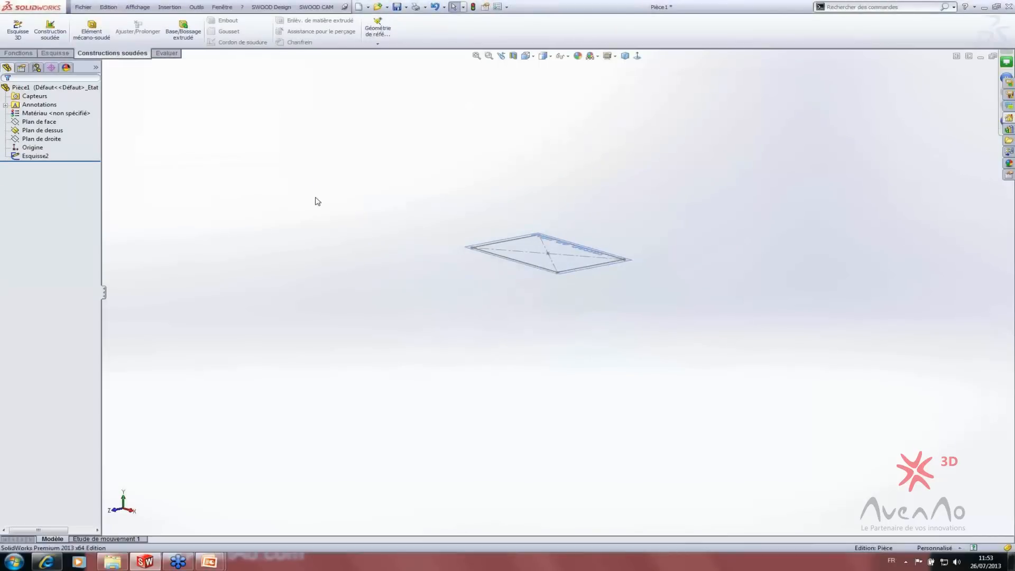
pyautogui.click(435, 7)
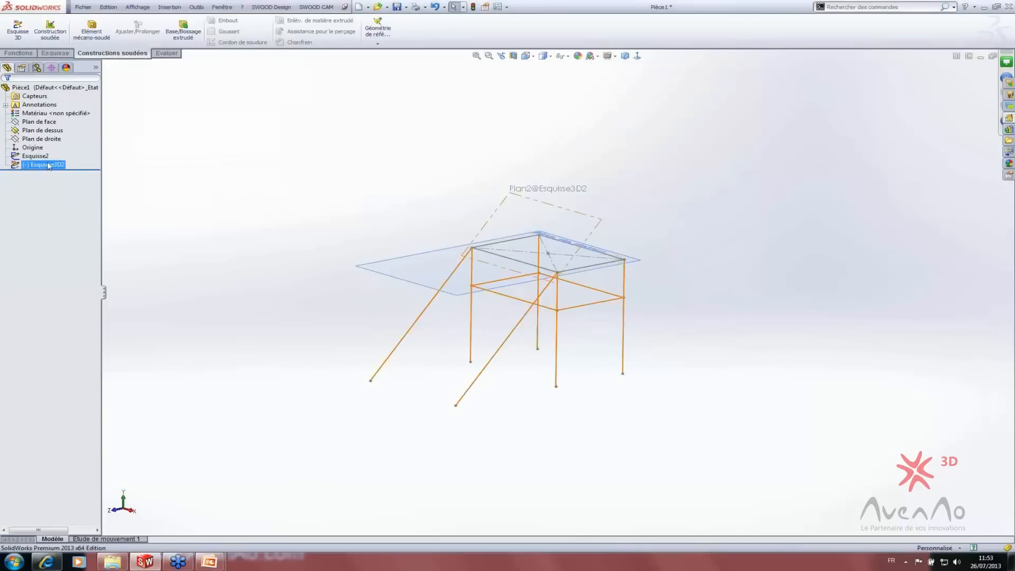
pyautogui.rightClick(554, 207)
pyautogui.click(590, 324)
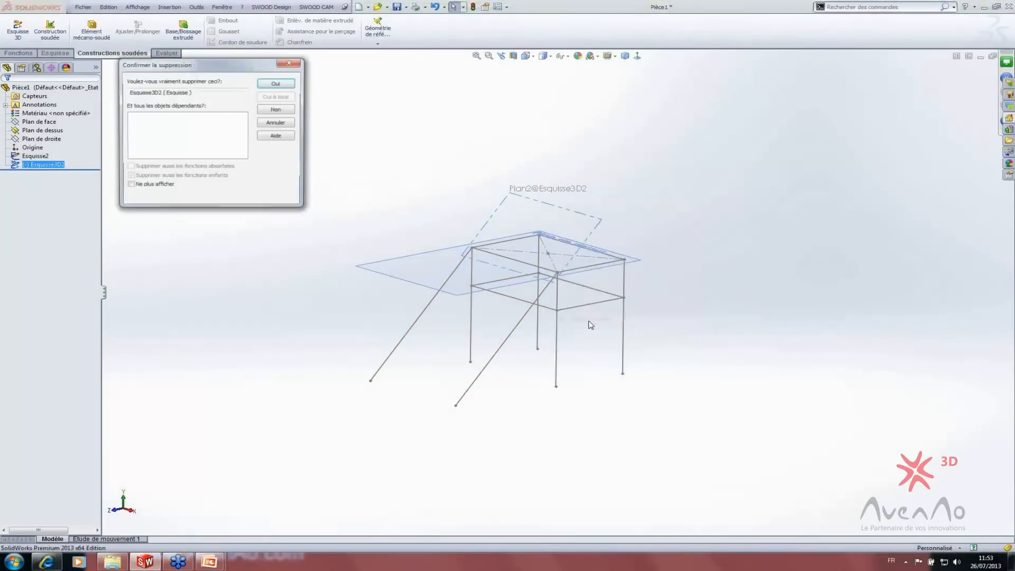
pyautogui.click(279, 121)
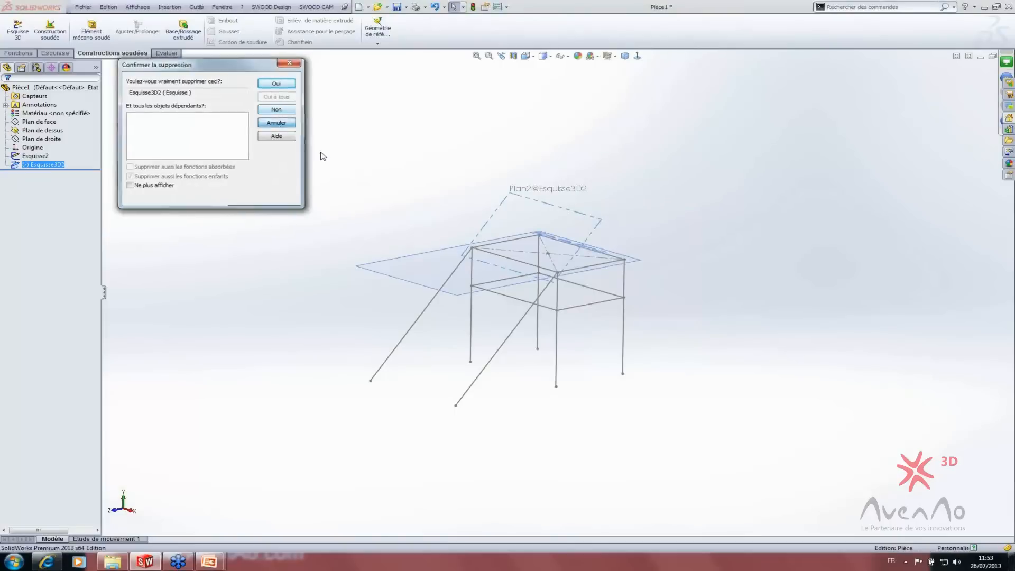
pyautogui.click(533, 197)
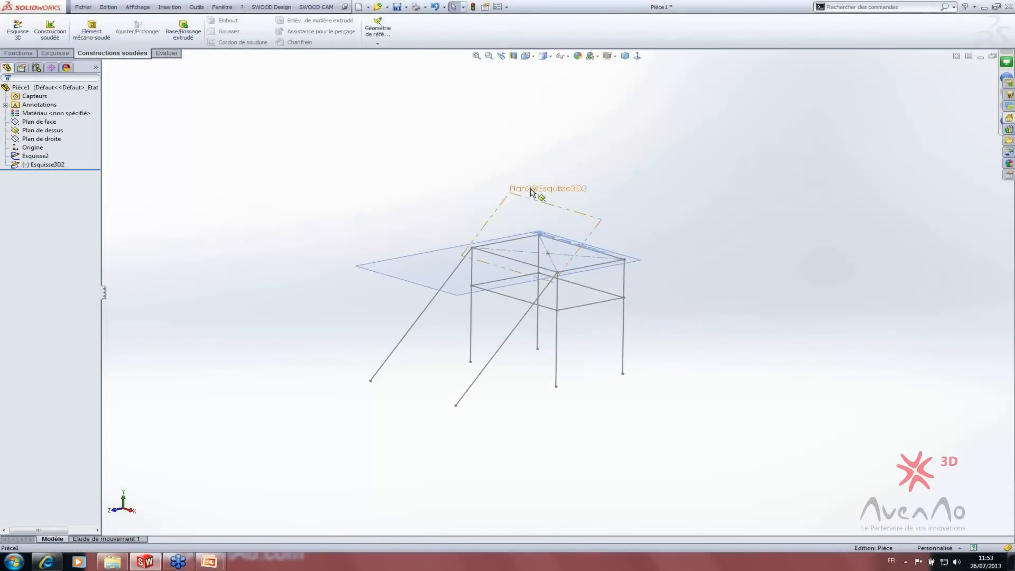
pyautogui.rightClick(531, 192)
pyautogui.click(527, 193)
pyautogui.rightClick(529, 193)
pyautogui.click(453, 179)
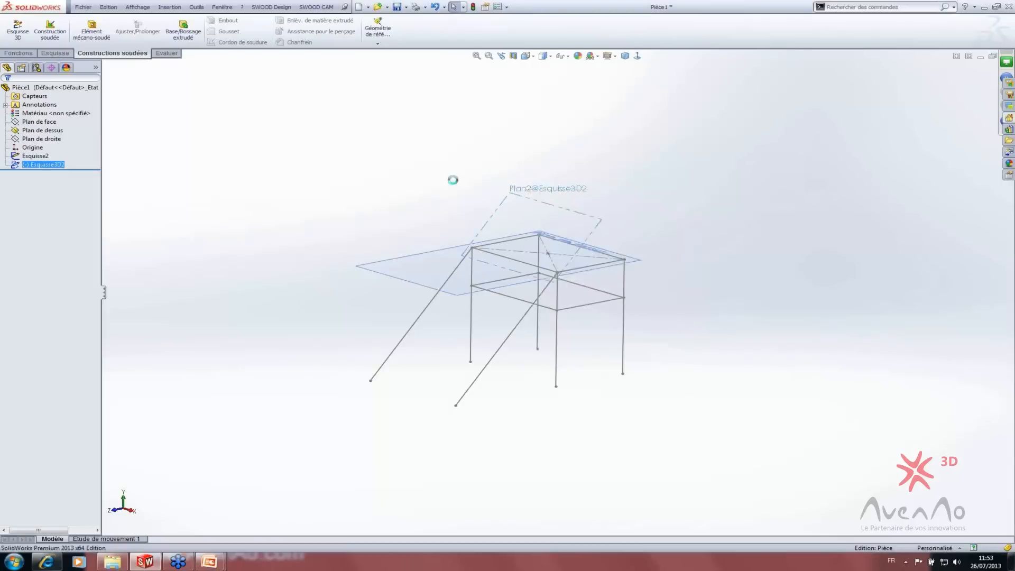
# - Reopen Esquisse3D2 for editing and delete its auxiliary plane Plan2
pyautogui.rightClick(32, 164)
pyautogui.click(34, 138)
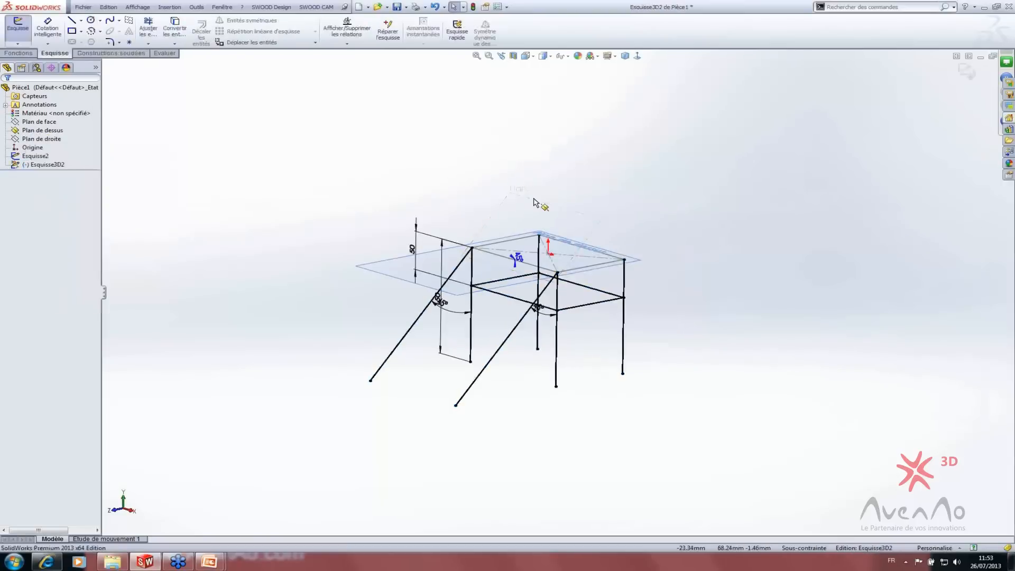
pyautogui.click(531, 196)
pyautogui.rightClick(533, 196)
pyautogui.click(569, 295)
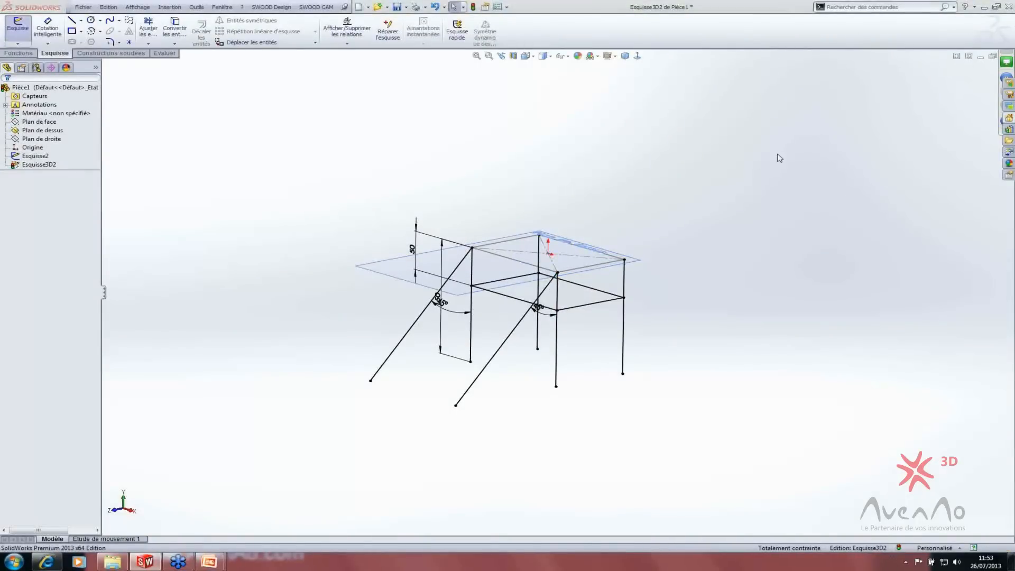
pyautogui.moveTo(779, 158)
pyautogui.mouseDown(button='middle')
pyautogui.moveTo(759, 172)
pyautogui.moveTo(775, 143)
pyautogui.moveTo(762, 166)
pyautogui.mouseUp(button='middle')
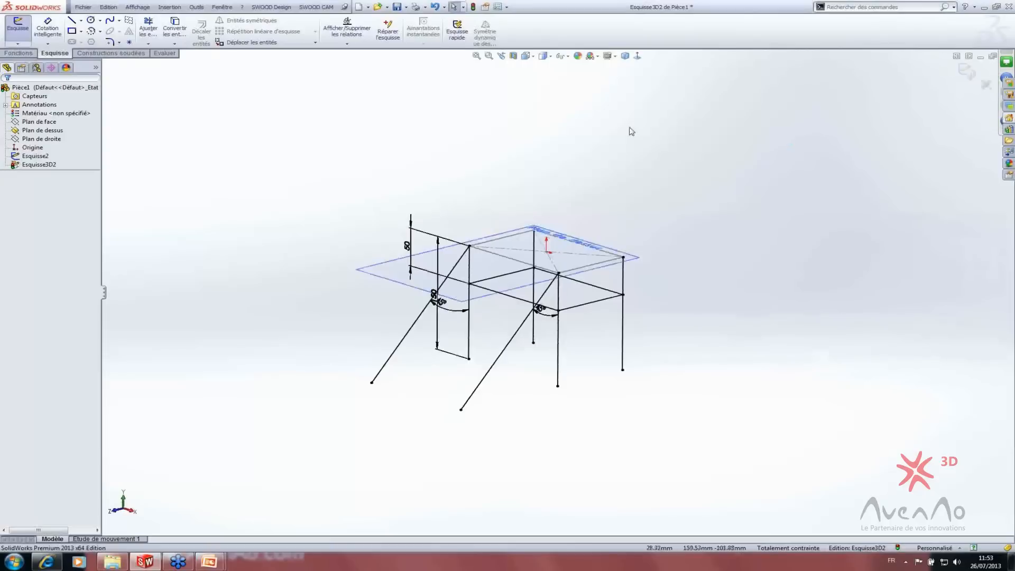
pyautogui.scroll(-3, 631, 131)
pyautogui.scroll(4, 846, 265)
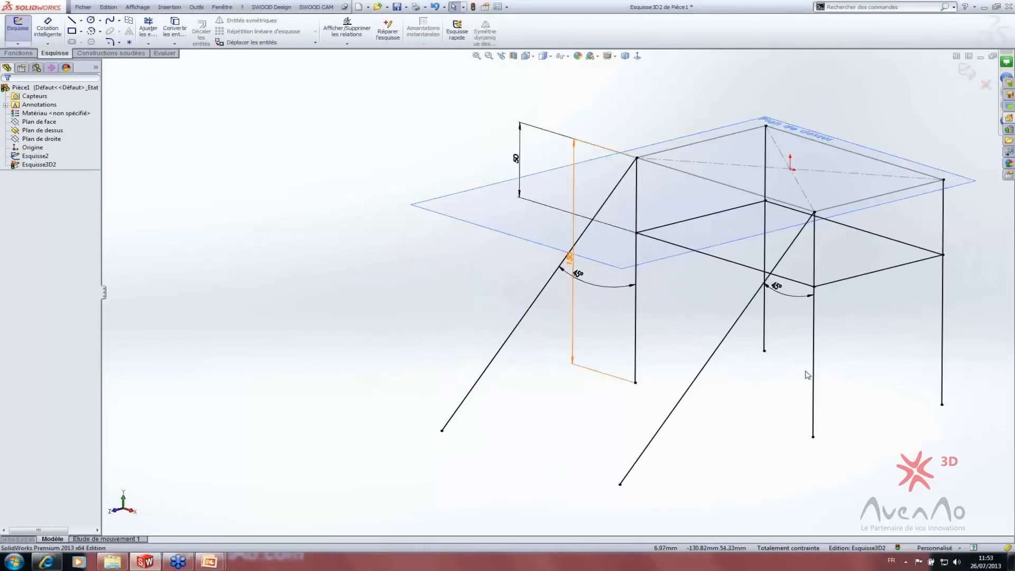
pyautogui.scroll(-5, 549, 407)
pyautogui.scroll(2, 548, 410)
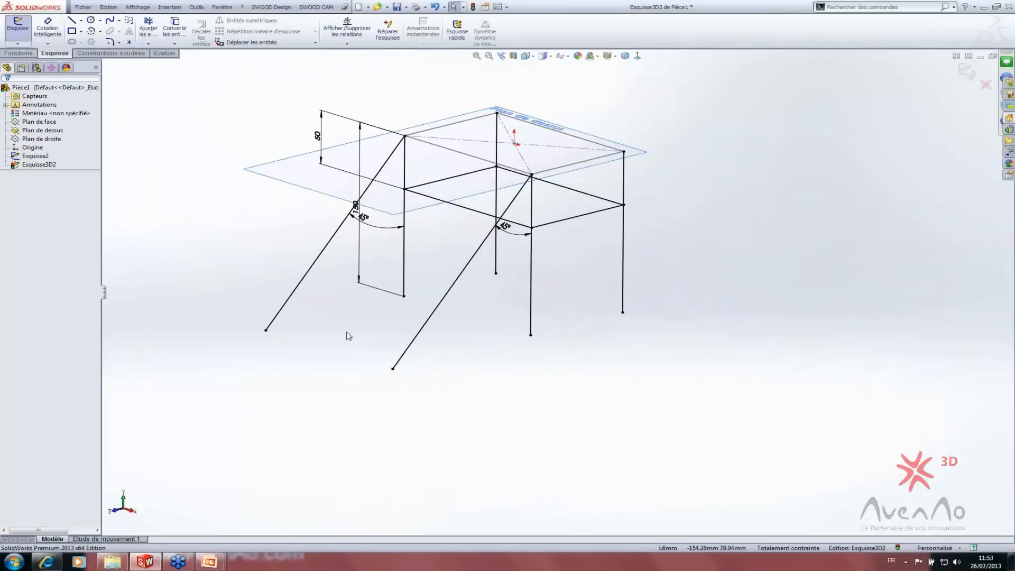
# - Switch to the PowerPoint presentation and view slide 13 about the Élément mécano-soudé tool in full screen
pyautogui.moveTo(209, 561)
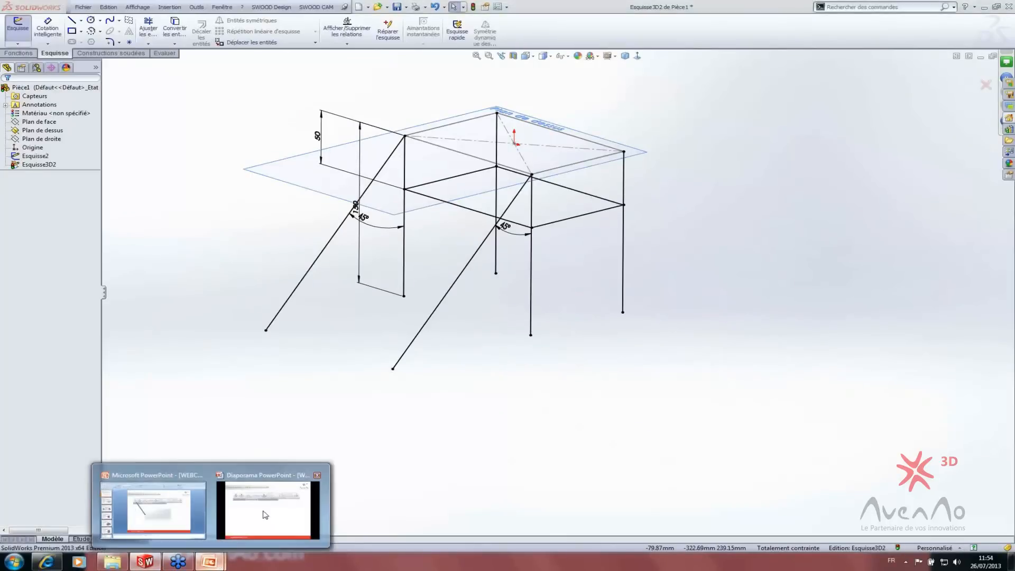
pyautogui.click(161, 507)
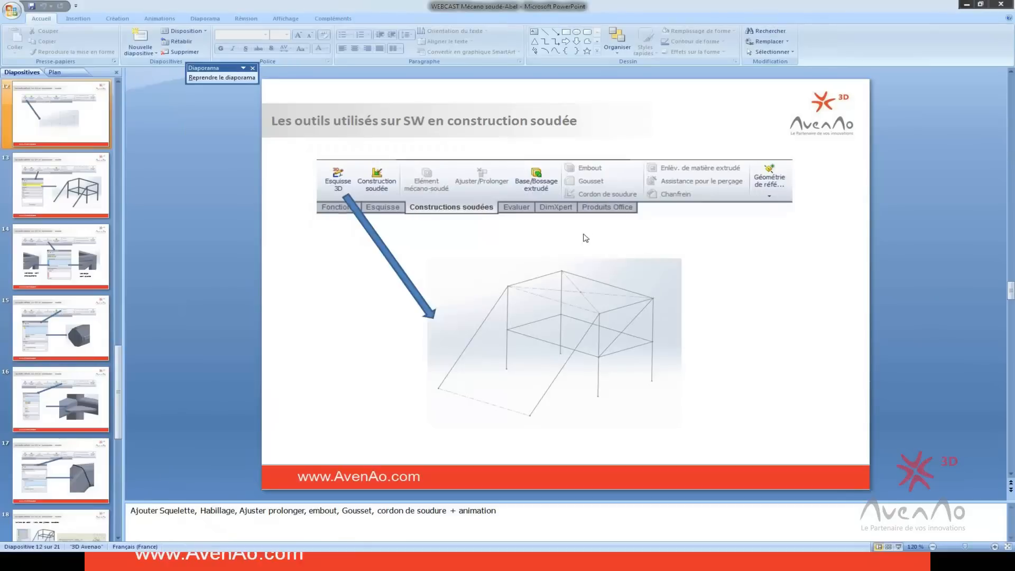
pyautogui.scroll(-1, 580, 235)
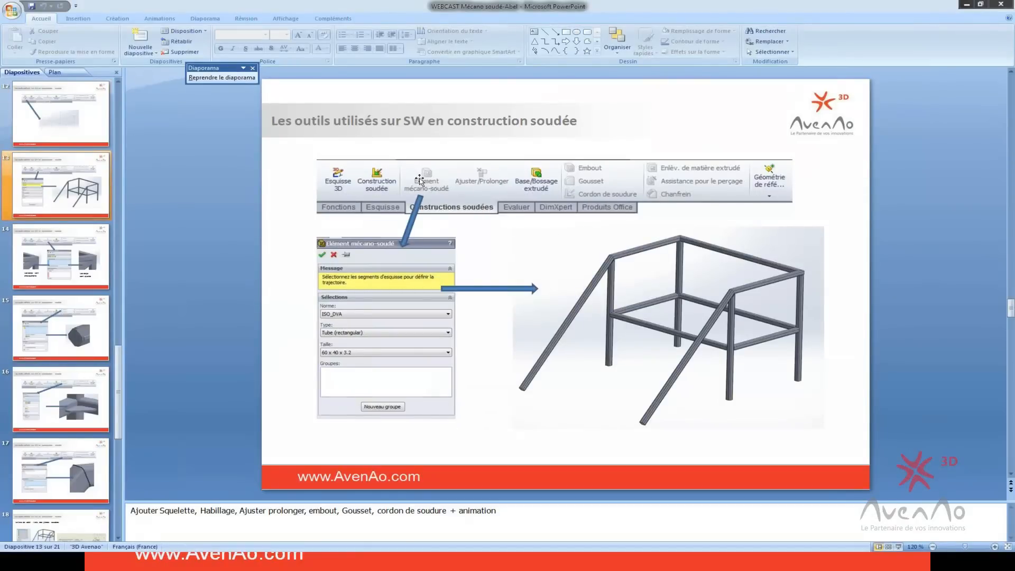
pyautogui.hotkey('shift', 'F5')
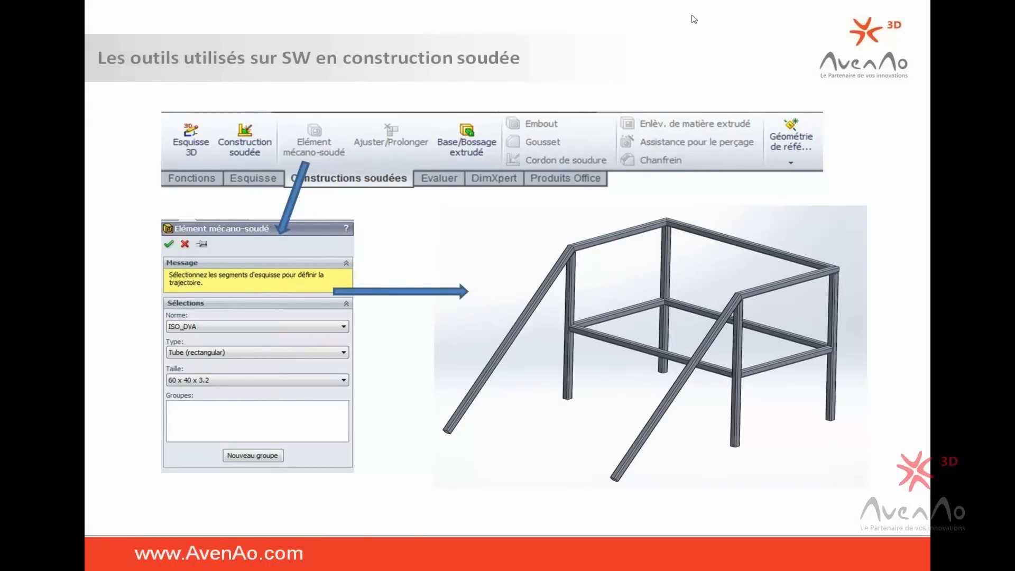
pyautogui.press('Escape')
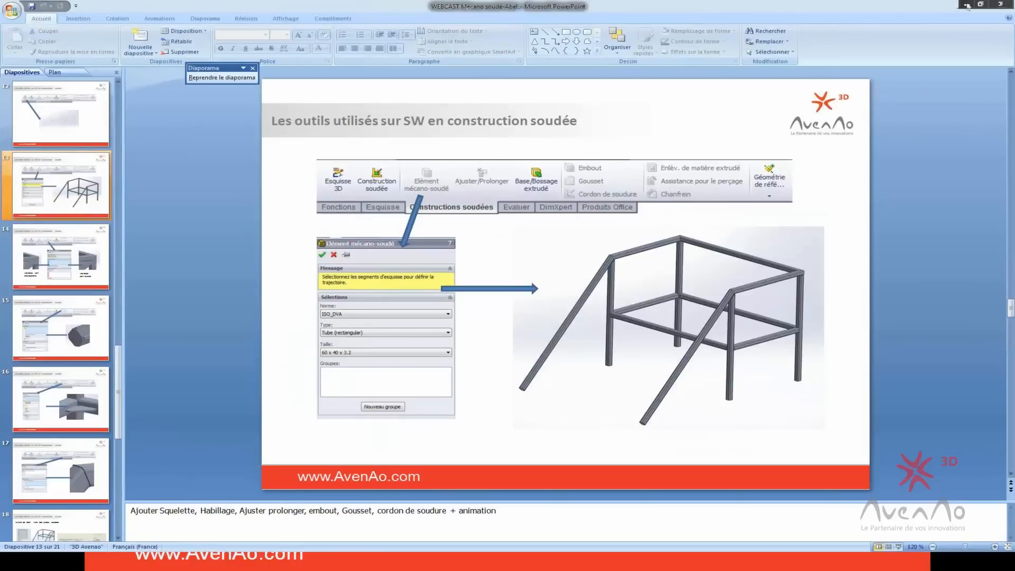
# - Switch back to SolidWorks with the 3D sketch of the table frame
pyautogui.hotkey('alt', 'Tab')
pyautogui.hotkey('alt', 'Tab')
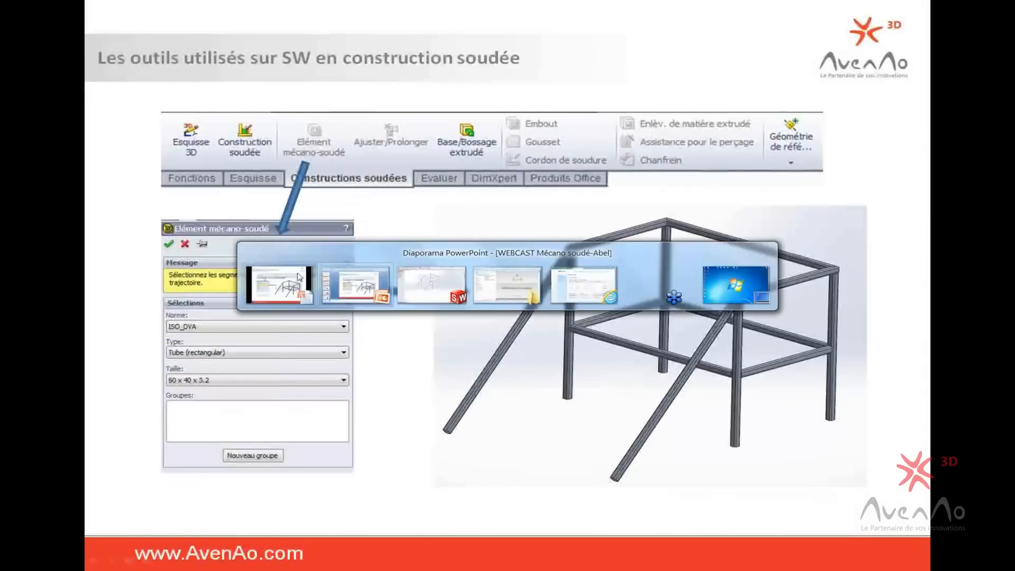
pyautogui.hotkey('alt', 'Tab')
pyautogui.hotkey('alt', 'Tab')
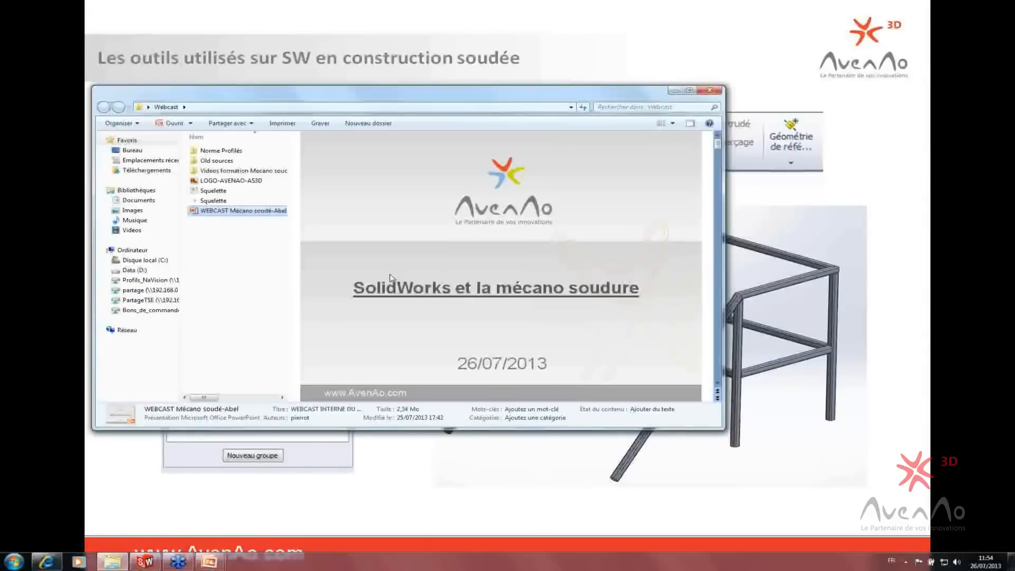
pyautogui.hotkey('alt', 'Tab')
pyautogui.hotkey('alt', 'Tab')
pyautogui.hotkey('alt', 'Tab')
pyautogui.hotkey('alt', 'Tab')
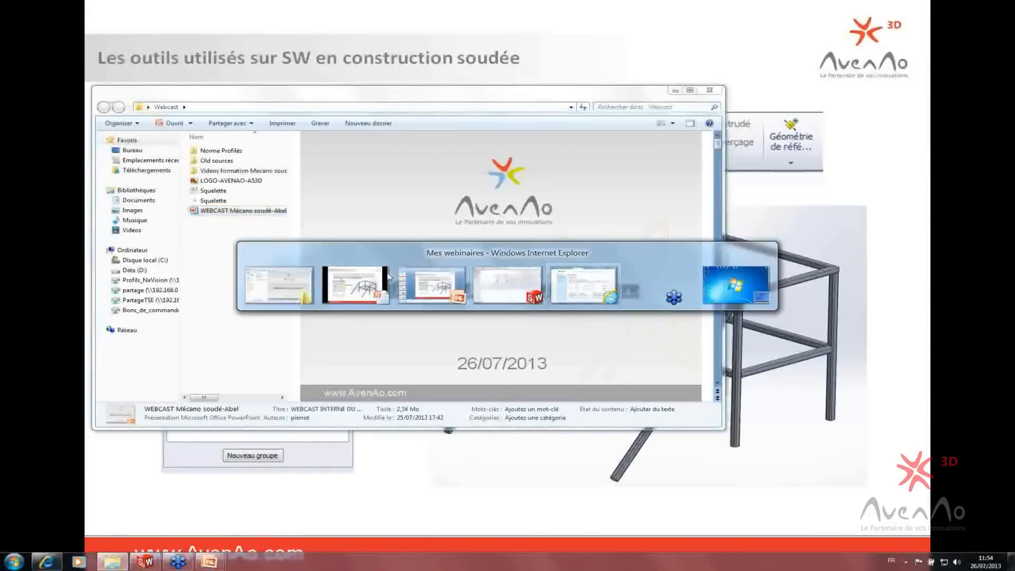
pyautogui.hotkey('alt', 'Tab')
pyautogui.hotkey('alt', 'Tab')
pyautogui.hotkey('alt', 'Tab')
pyautogui.hotkey('alt', 'Tab')
pyautogui.hotkey('alt', 'Tab')
pyautogui.hotkey('alt', 'Tab')
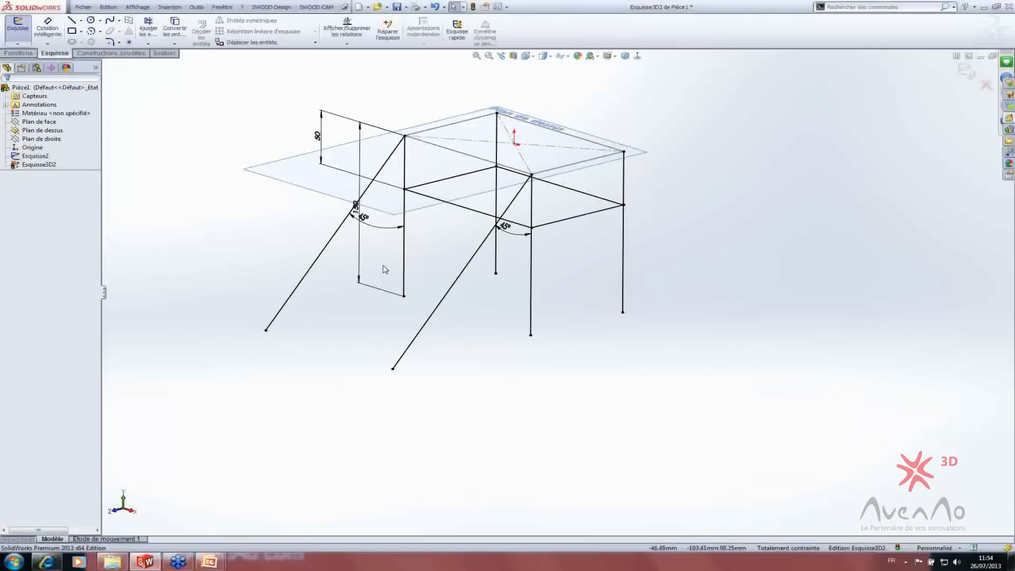
# - Hide the top plane (Plan de dessus) and exit the 3D sketch
pyautogui.scroll(-3, 581, 275)
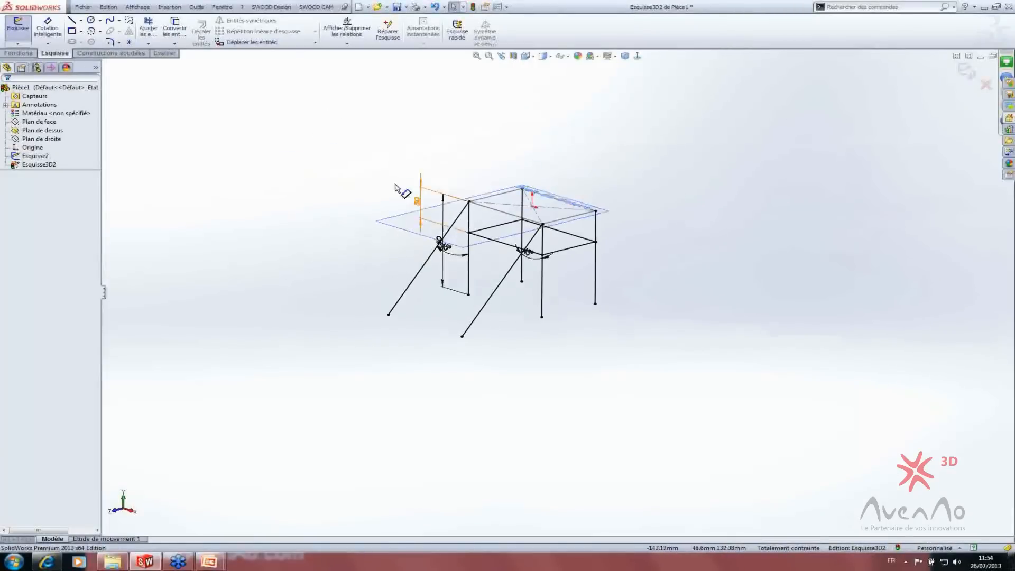
pyautogui.scroll(3, 395, 188)
pyautogui.click(430, 279)
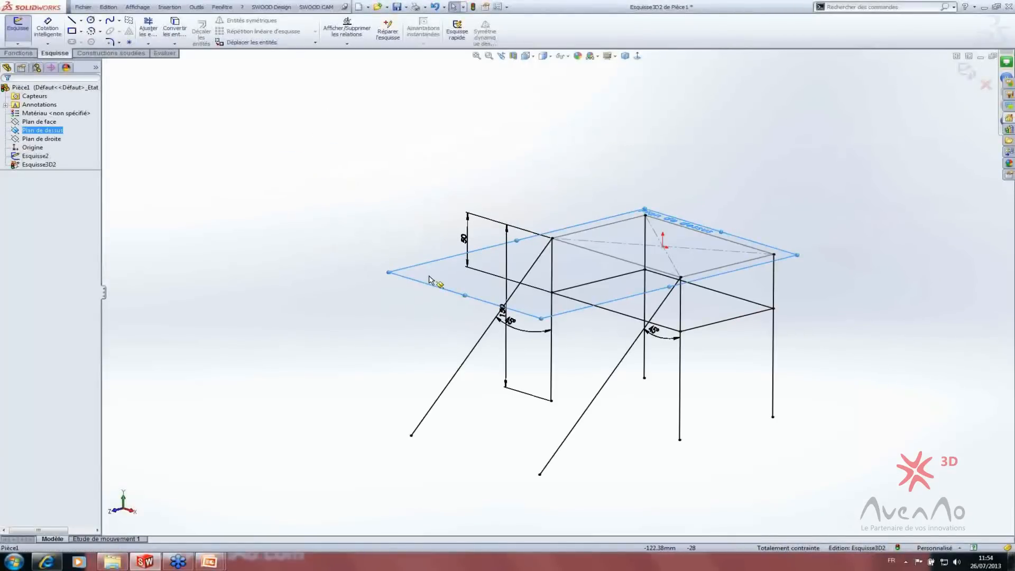
pyautogui.rightClick(28, 131)
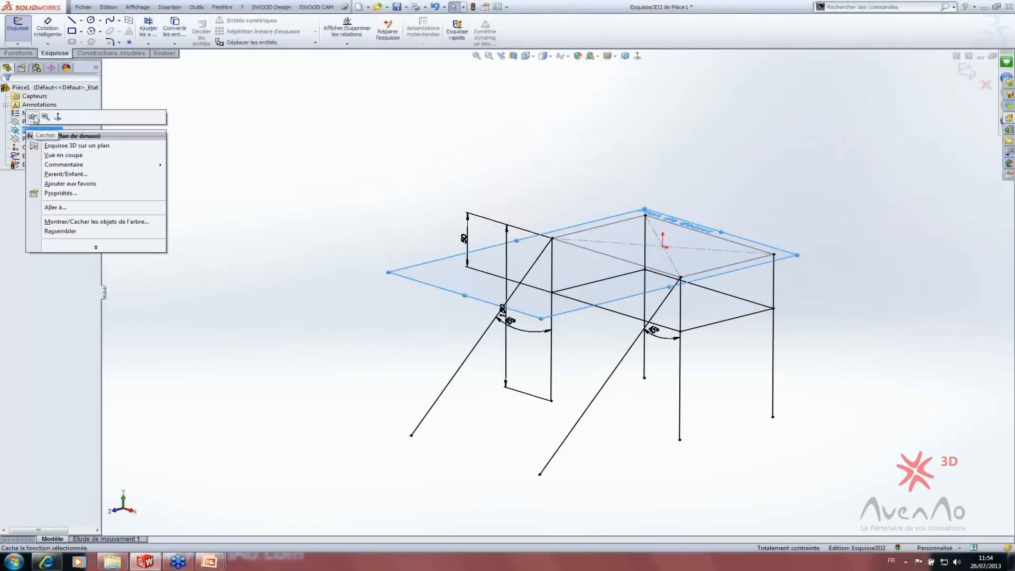
pyautogui.click(33, 118)
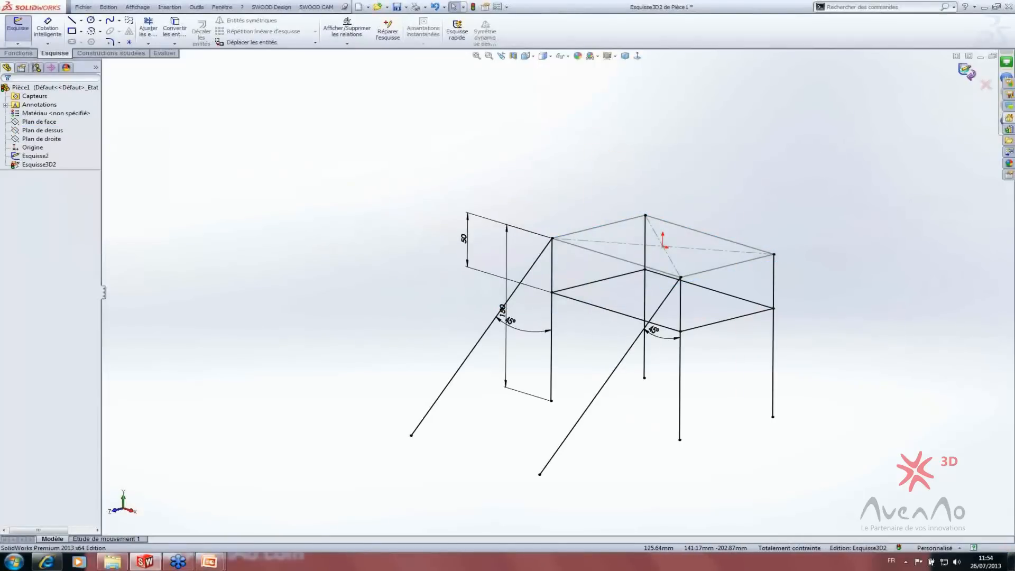
pyautogui.click(967, 71)
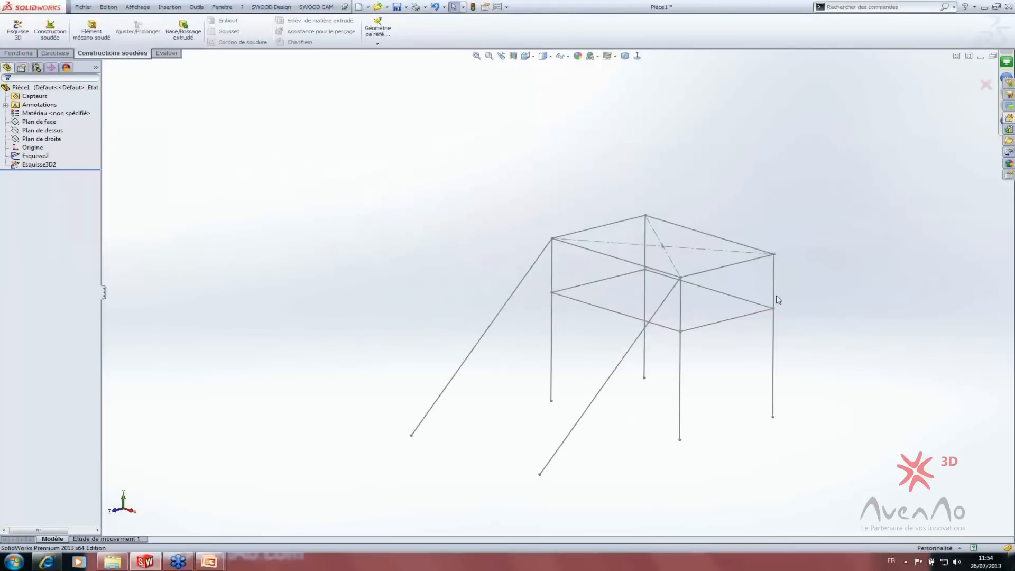
pyautogui.press('f')
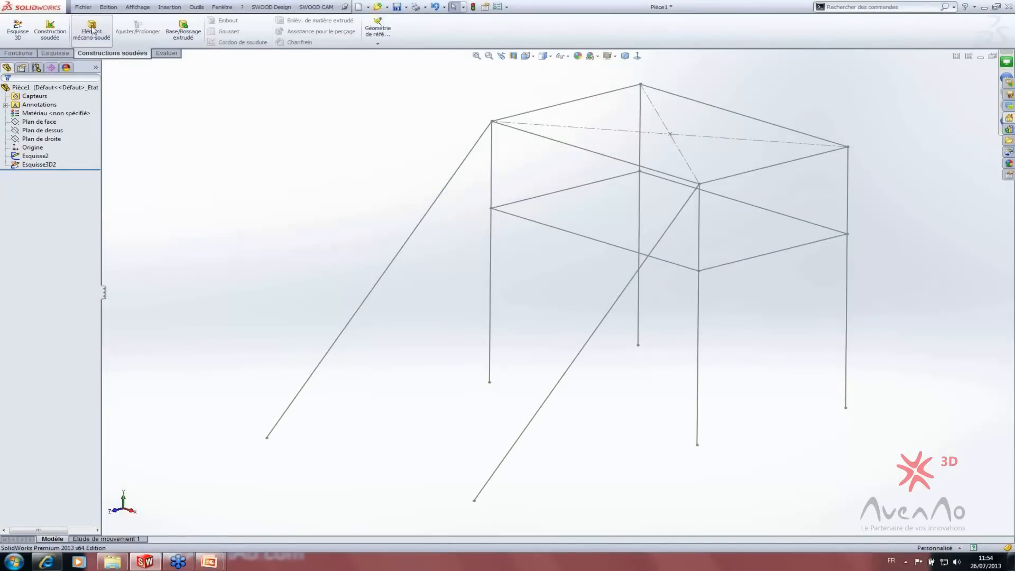
# - Open Esquisse3D2 for editing to review the skeleton's dimensions, and exit the sketch without changes
pyautogui.rightClick(35, 164)
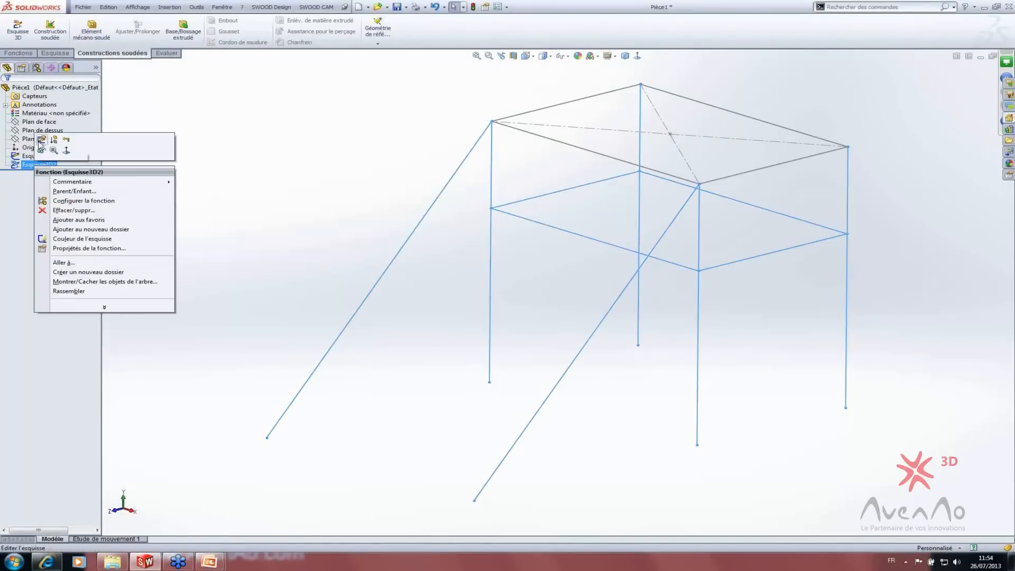
pyautogui.click(41, 139)
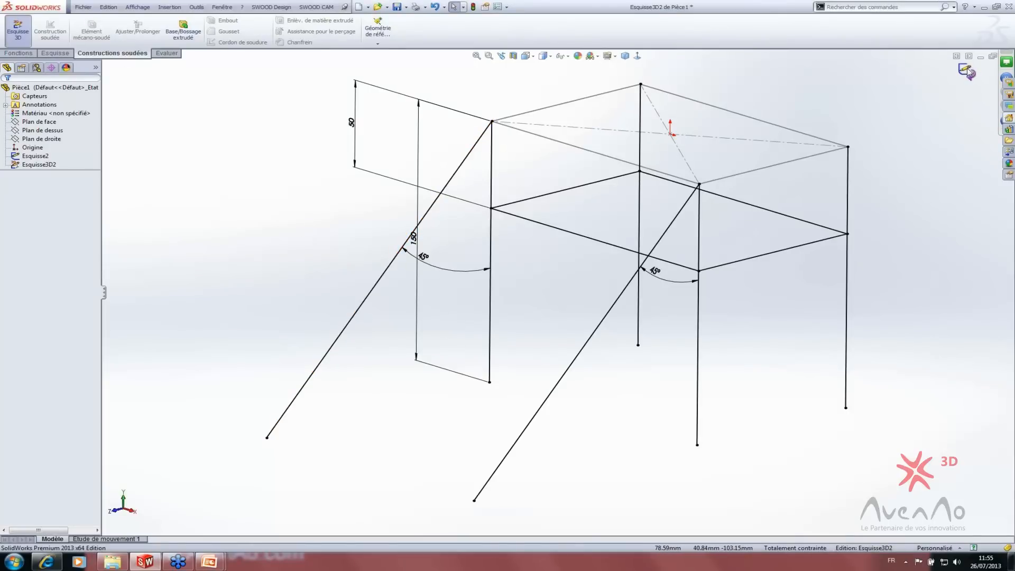
pyautogui.click(967, 72)
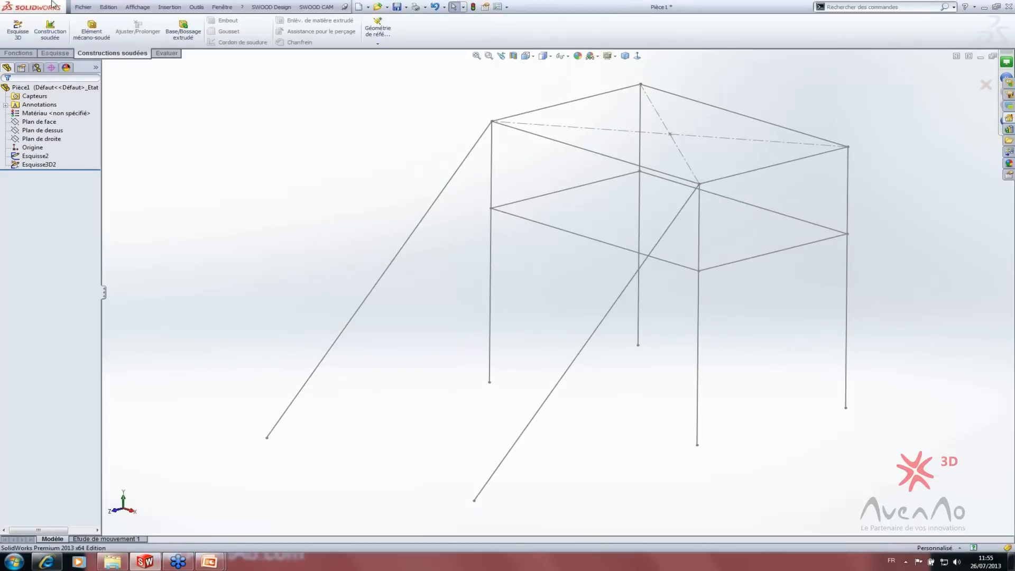
# - Start the structural member command (Élément mécano-soudé) and expand the part's feature tree alongside its settings
pyautogui.click(91, 32)
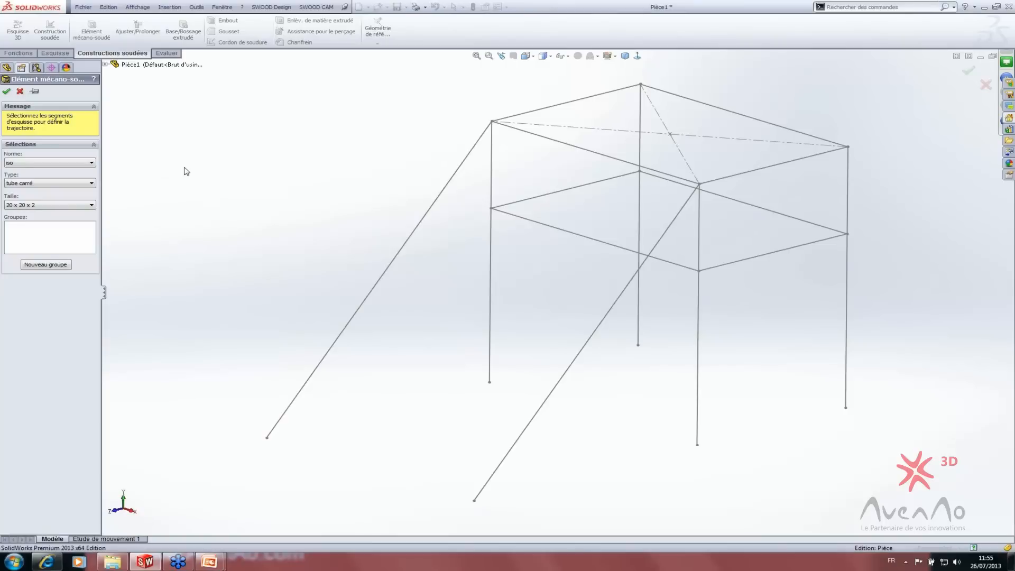
pyautogui.click(106, 64)
pyautogui.click(105, 64)
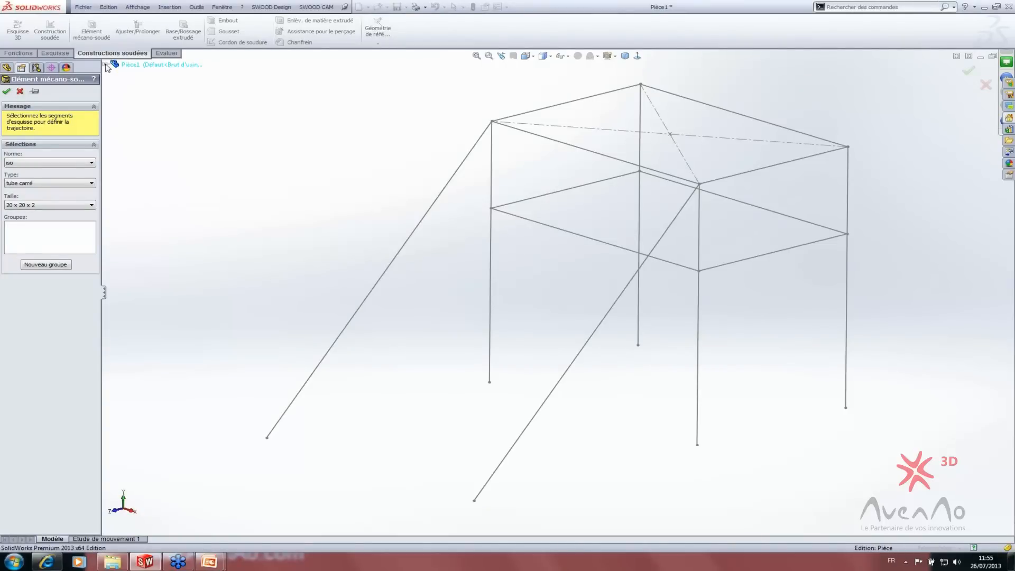
pyautogui.click(8, 67)
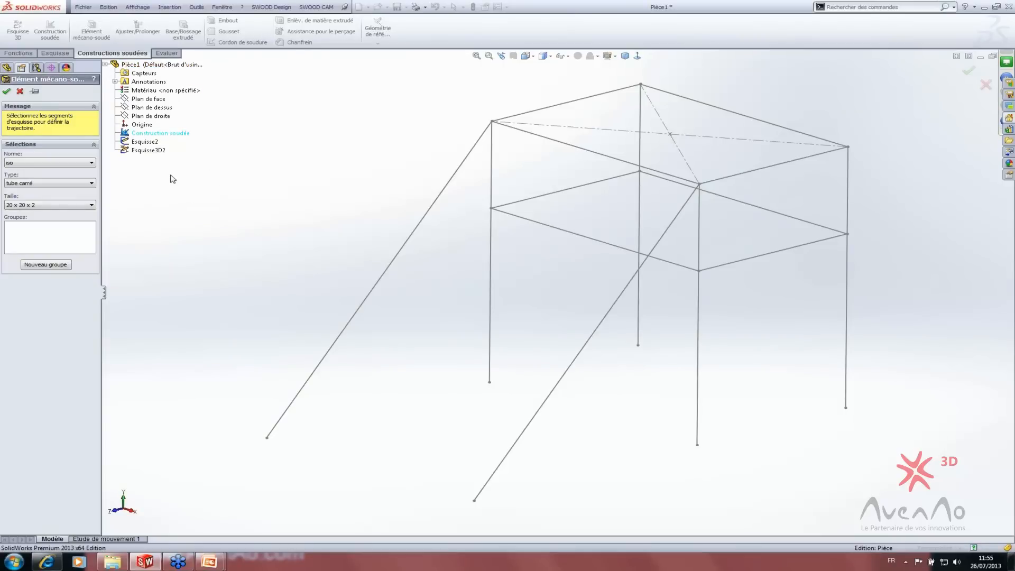
pyautogui.click(7, 67)
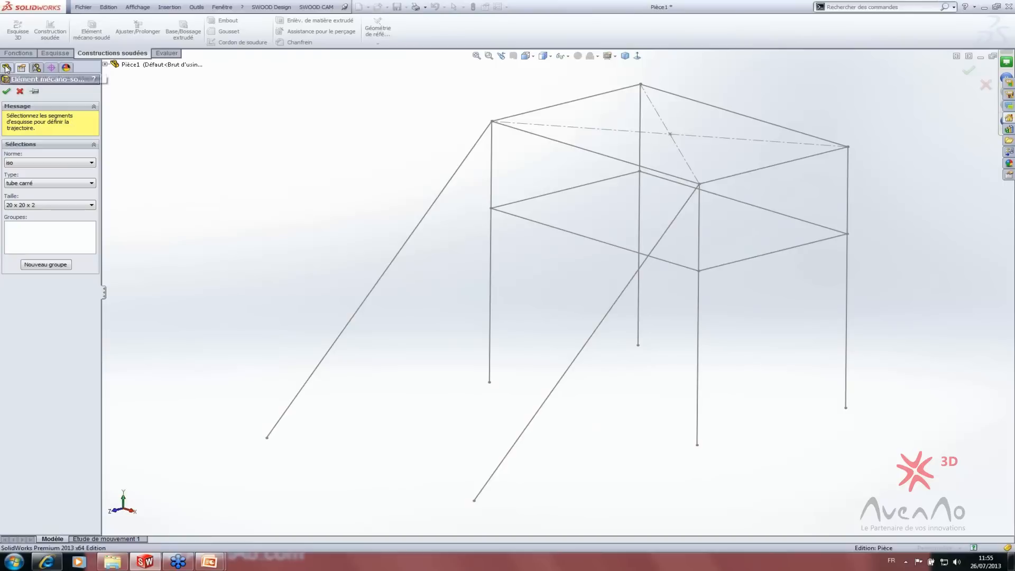
pyautogui.click(7, 67)
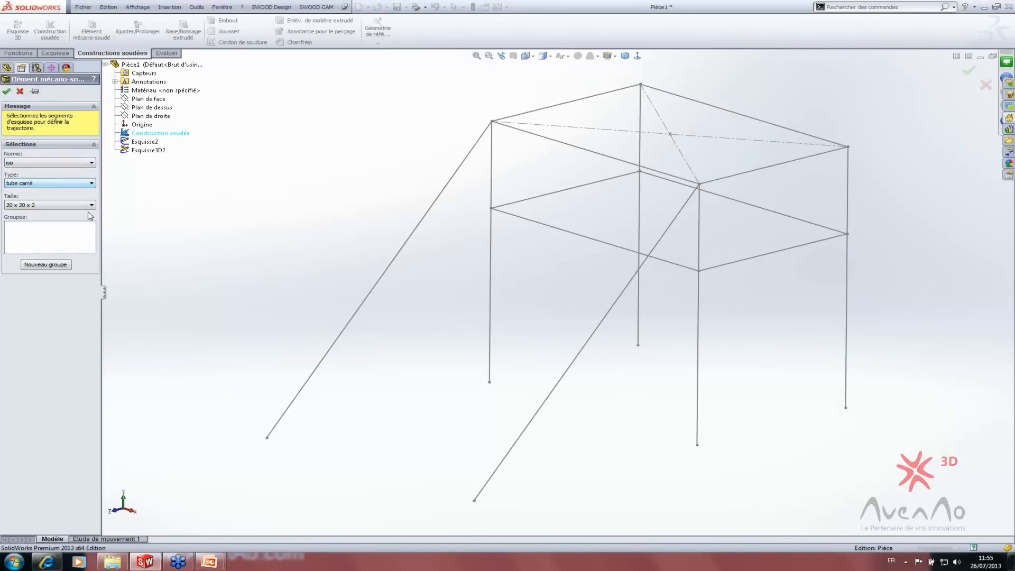
# - Review the available profile standards and set the structural member's standard to NF A45
pyautogui.click(83, 163)
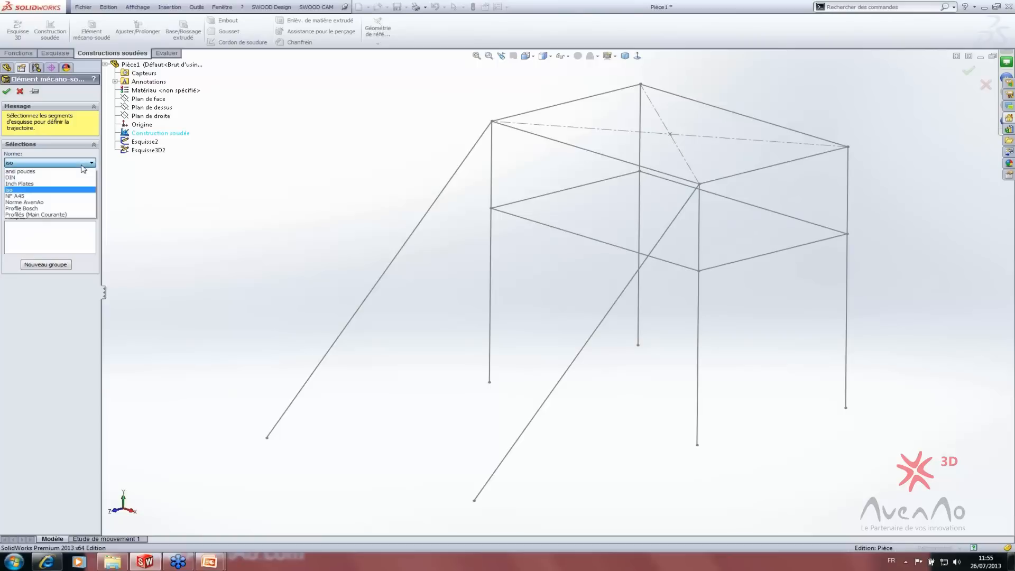
pyautogui.click(83, 168)
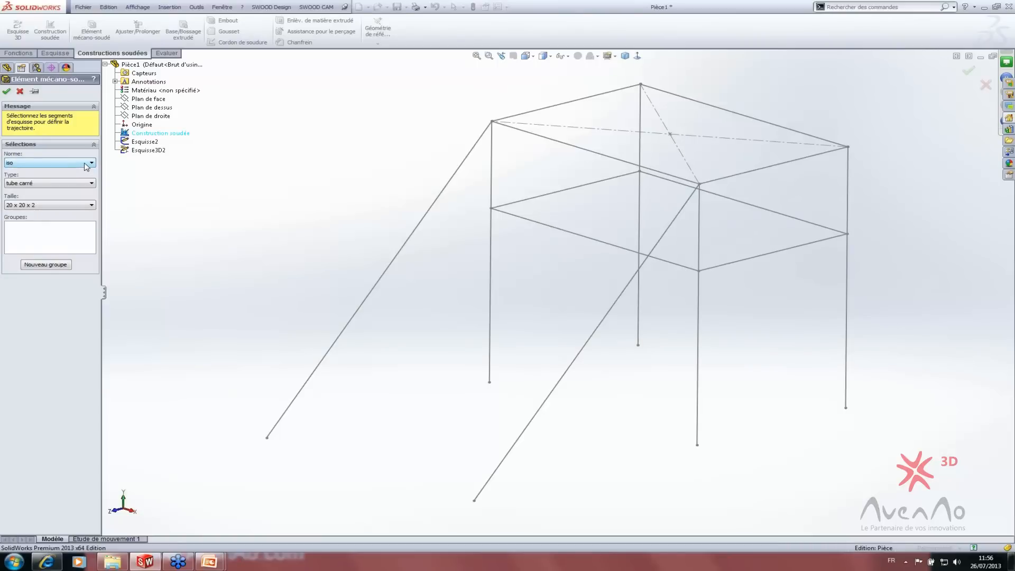
pyautogui.click(56, 164)
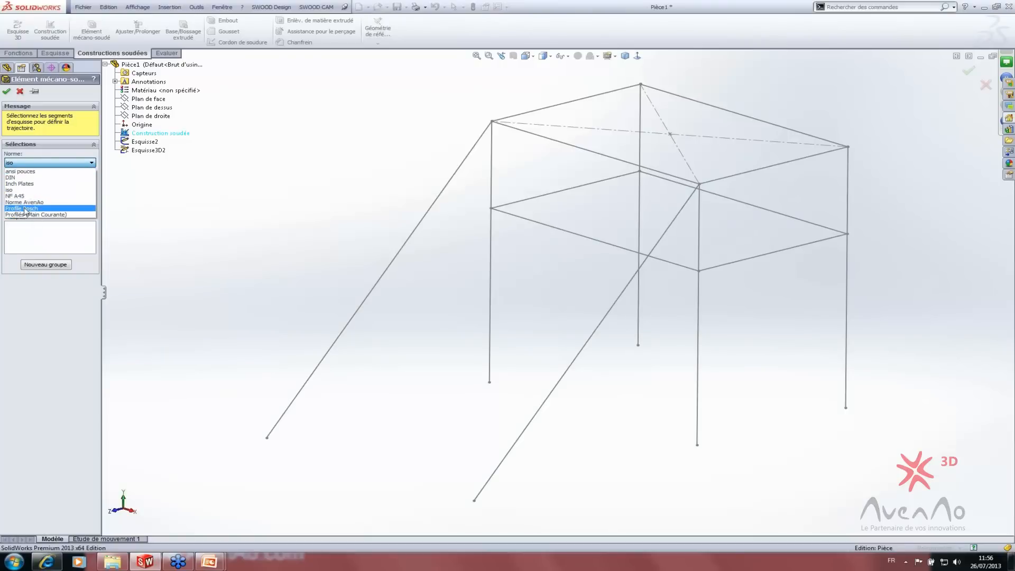
pyautogui.click(48, 197)
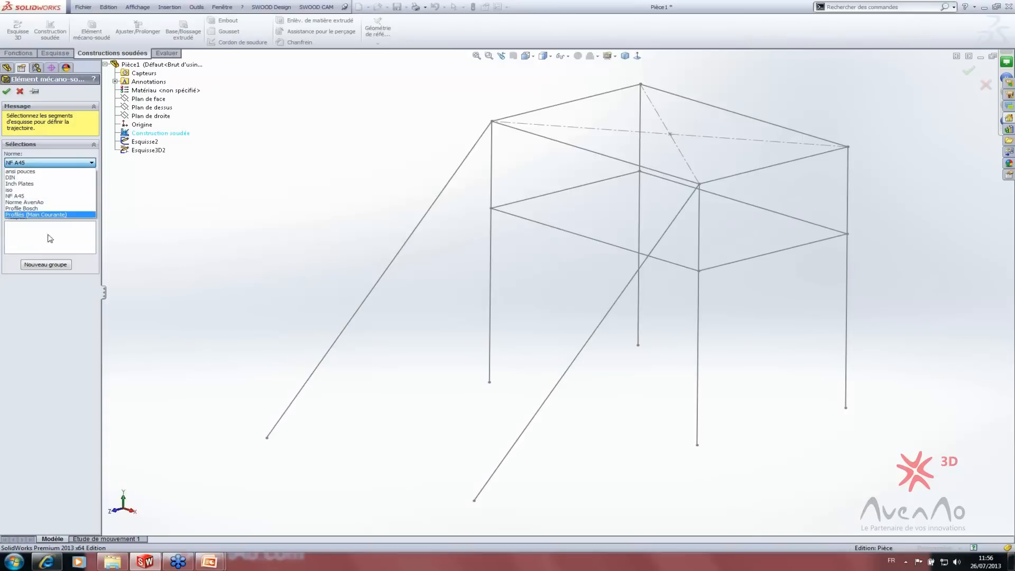
pyautogui.click(34, 197)
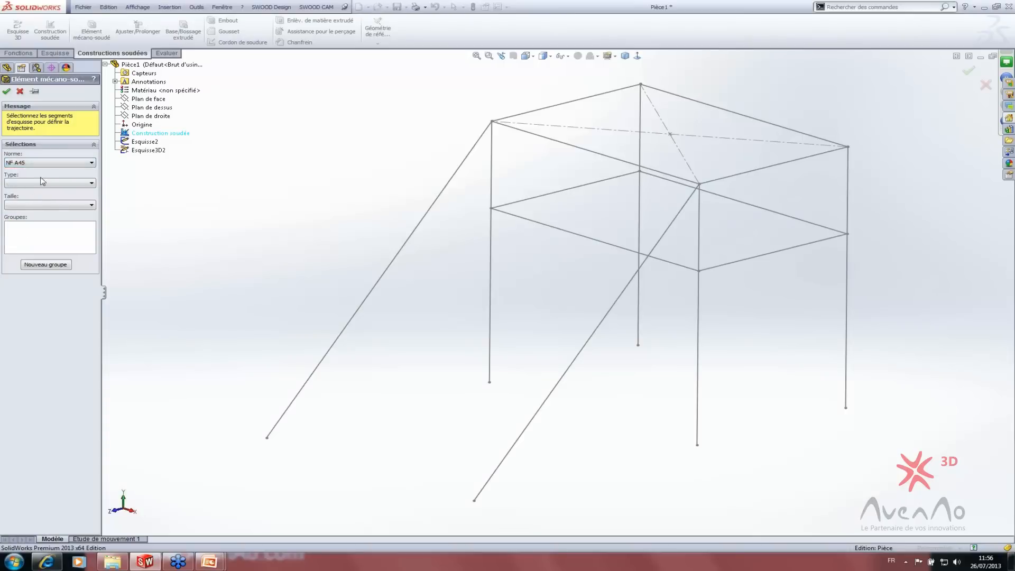
# - Set the profile type to Barres Carrées and the size to C100
pyautogui.click(92, 184)
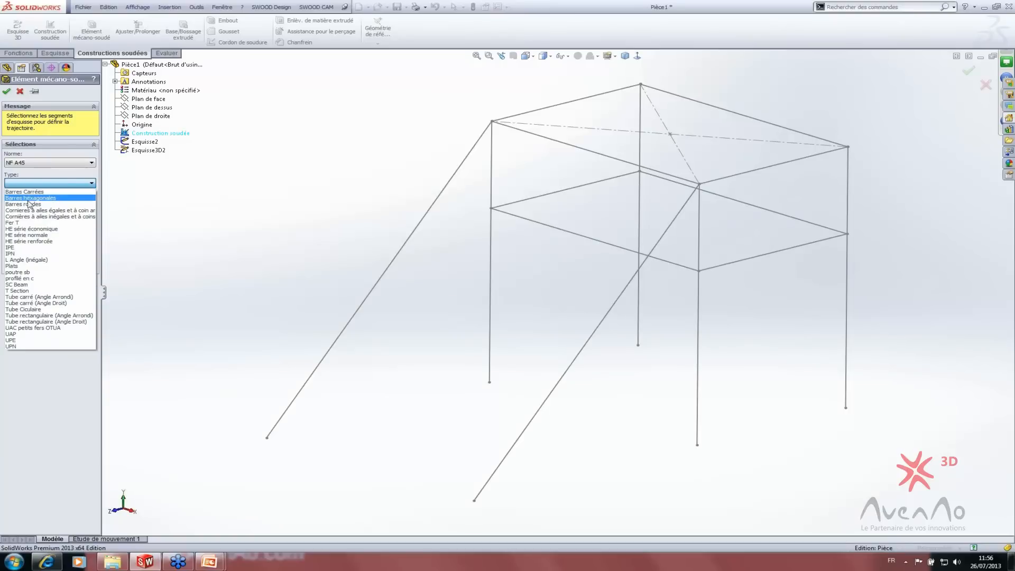
pyautogui.click(67, 177)
pyautogui.click(67, 205)
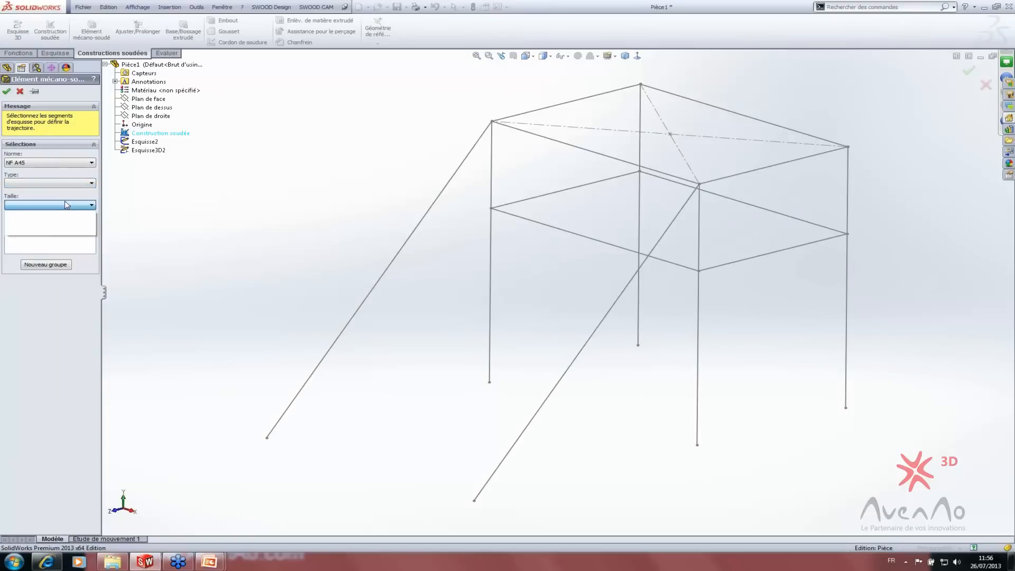
pyautogui.click(60, 185)
pyautogui.click(53, 184)
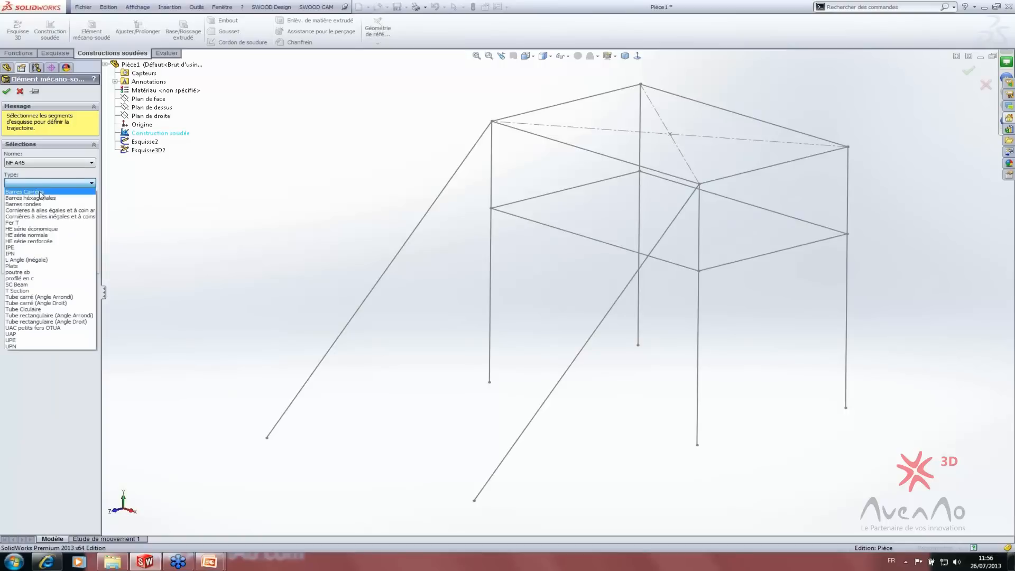
pyautogui.click(37, 192)
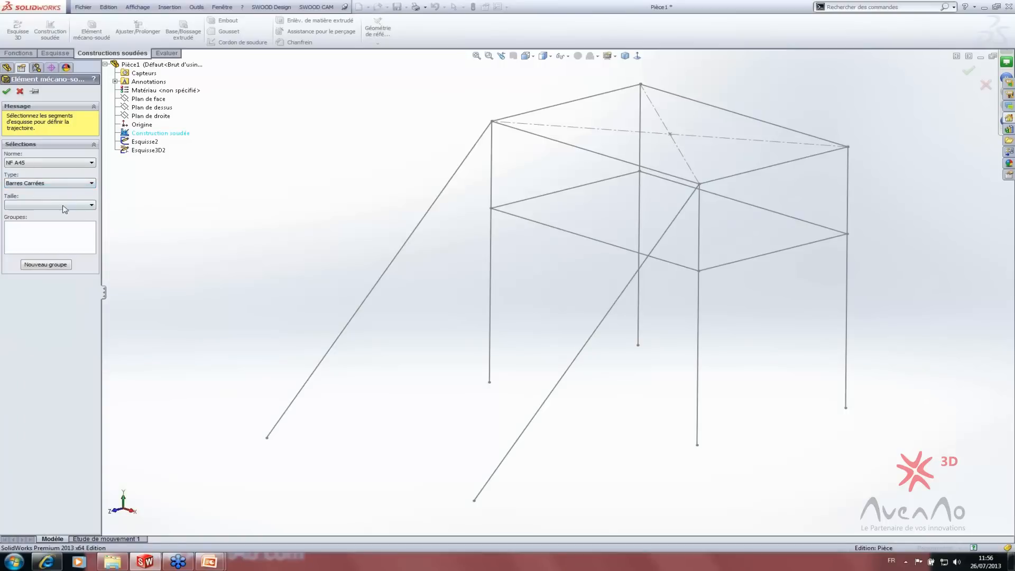
pyautogui.click(62, 205)
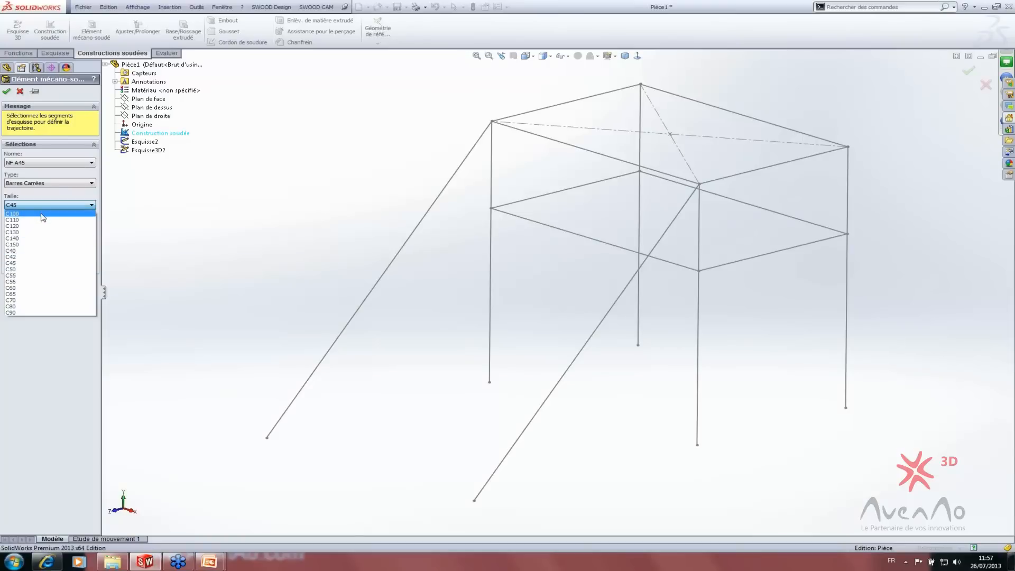
pyautogui.click(22, 313)
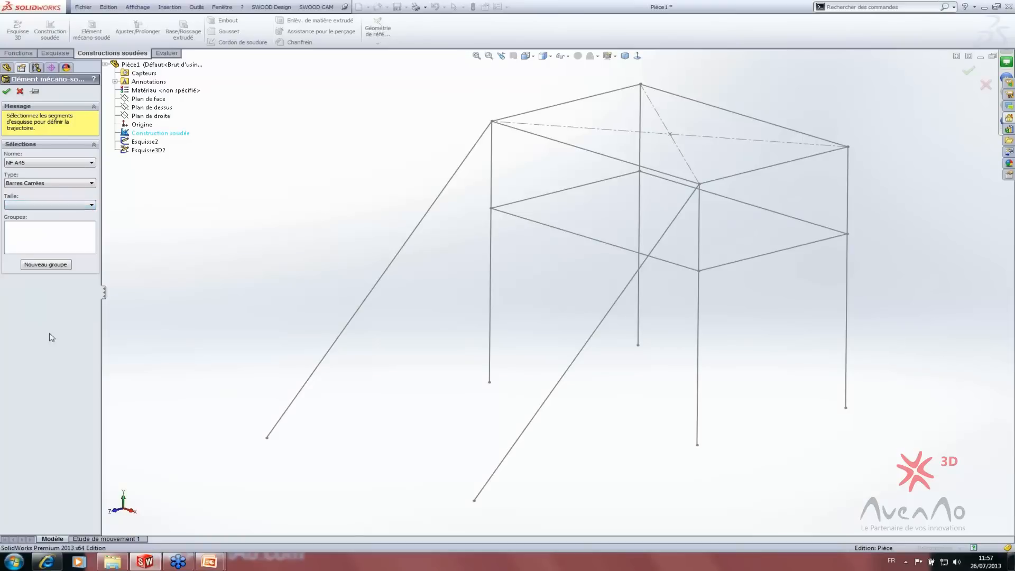
pyautogui.click(73, 205)
pyautogui.click(34, 215)
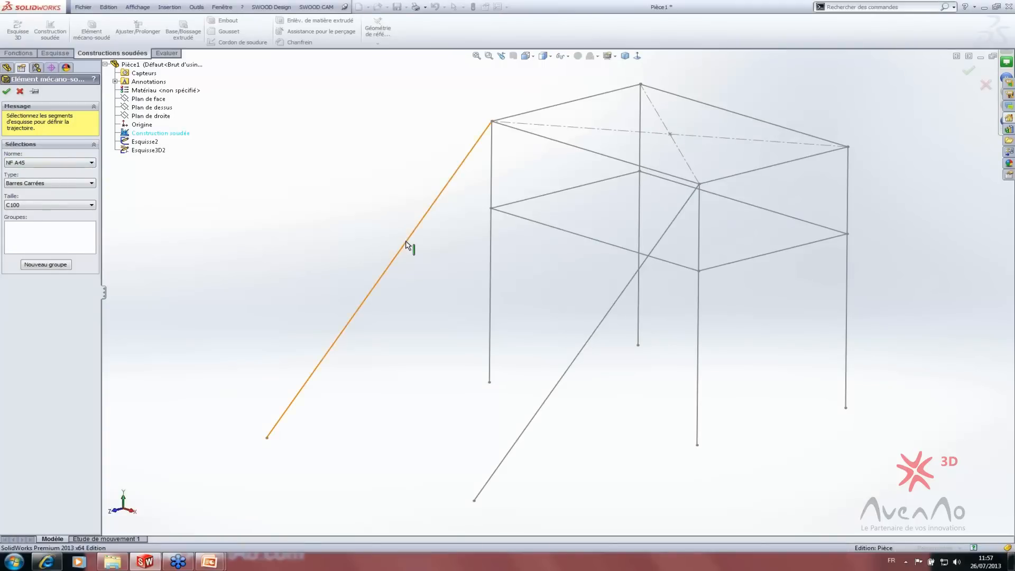
# - Select the 100 mm rear left edge of the top rectangle as path and reduce the profile size to C40
pyautogui.click(570, 102)
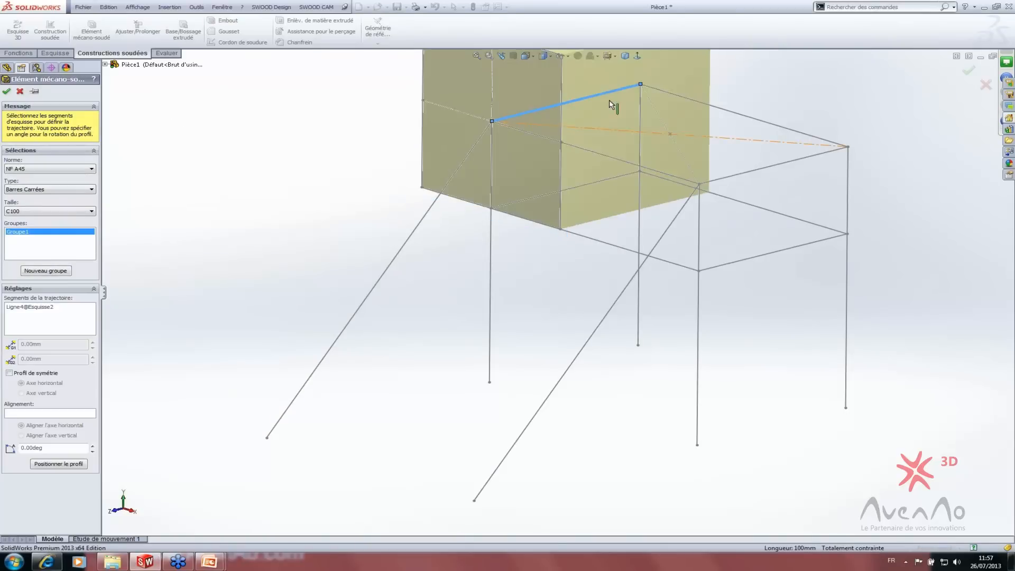
pyautogui.click(45, 213)
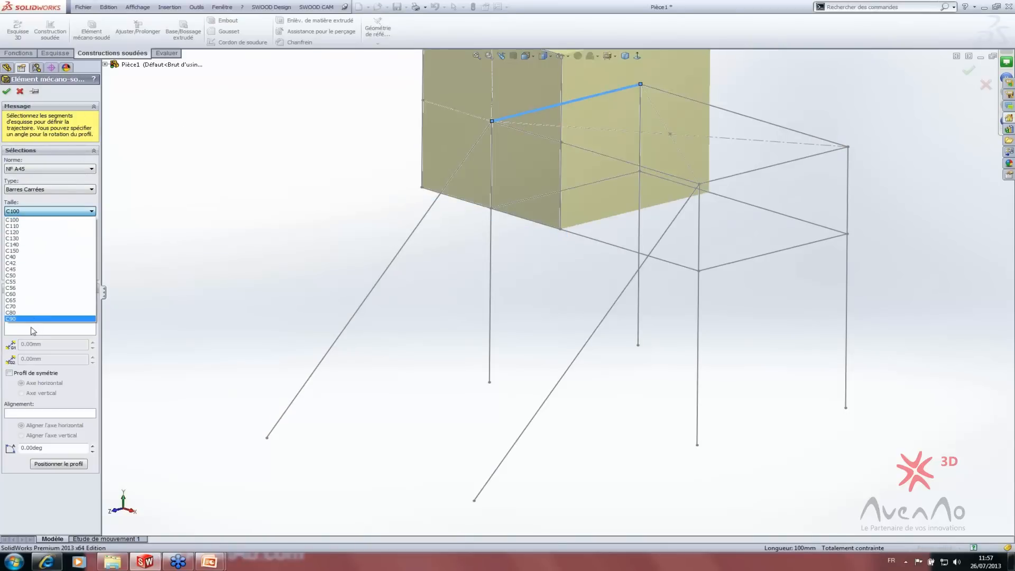
pyautogui.click(44, 258)
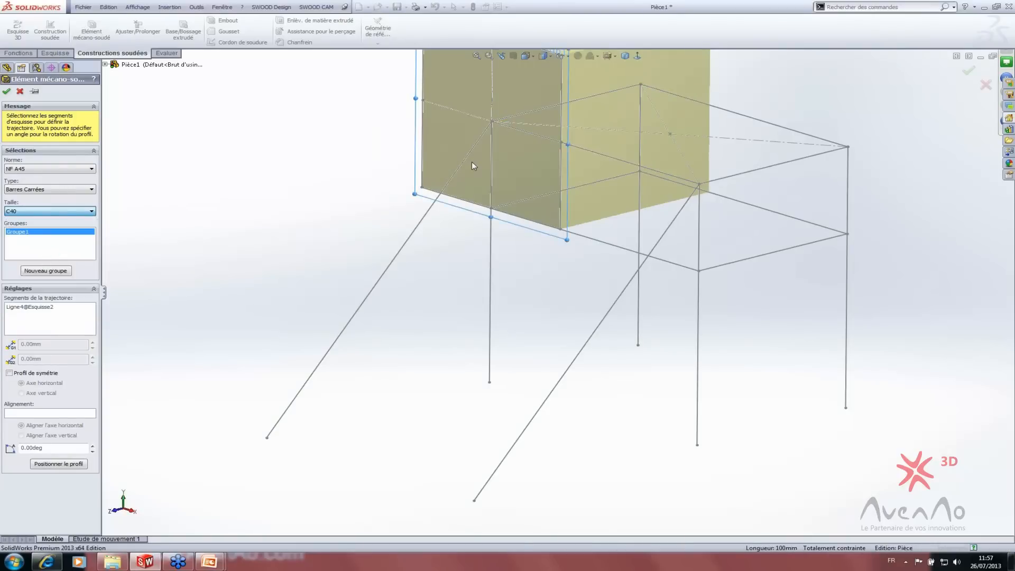
# - Change the profile type to Tube carré (Angle Arrondi) with size 40 x 40 x 2.6, and look through the other sizes
pyautogui.click(40, 183)
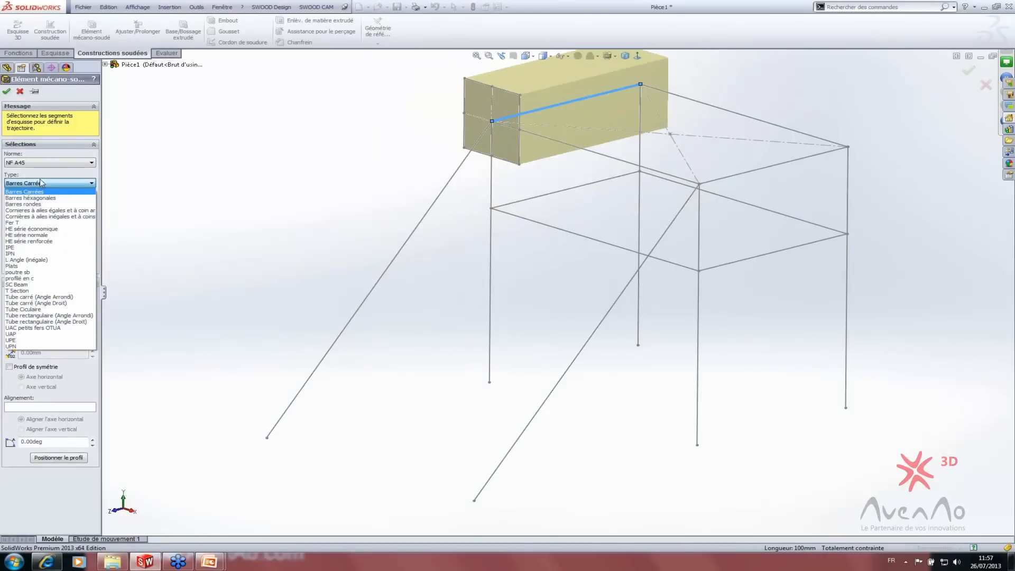
pyautogui.click(46, 297)
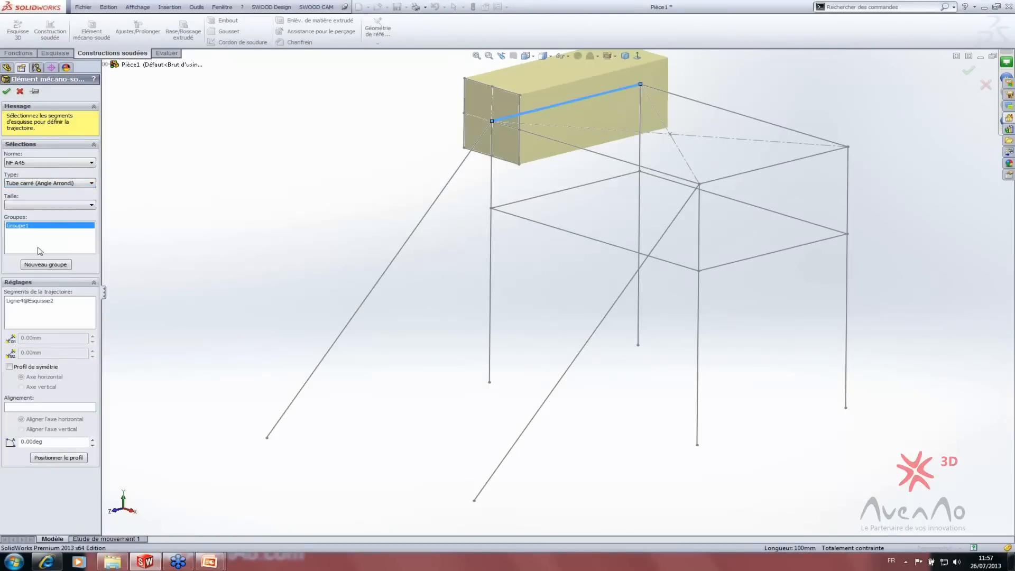
pyautogui.click(65, 204)
pyautogui.scroll(-2, 59, 386)
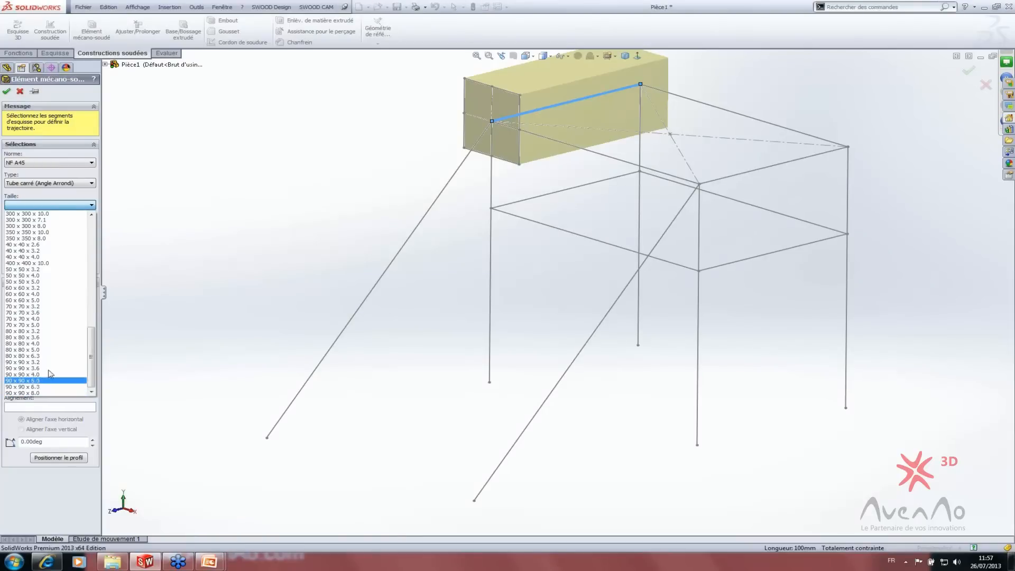
pyautogui.click(52, 245)
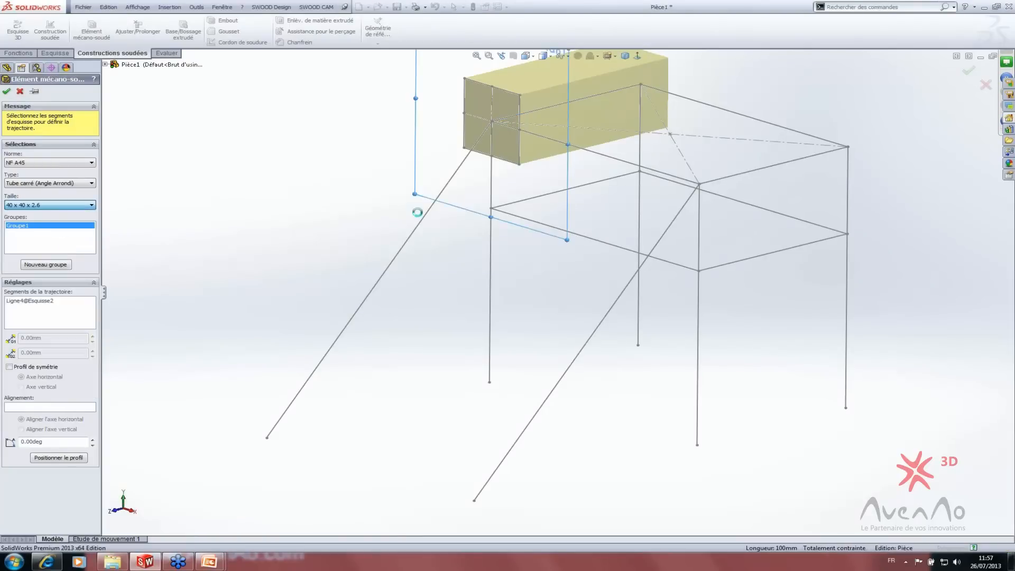
pyautogui.click(54, 204)
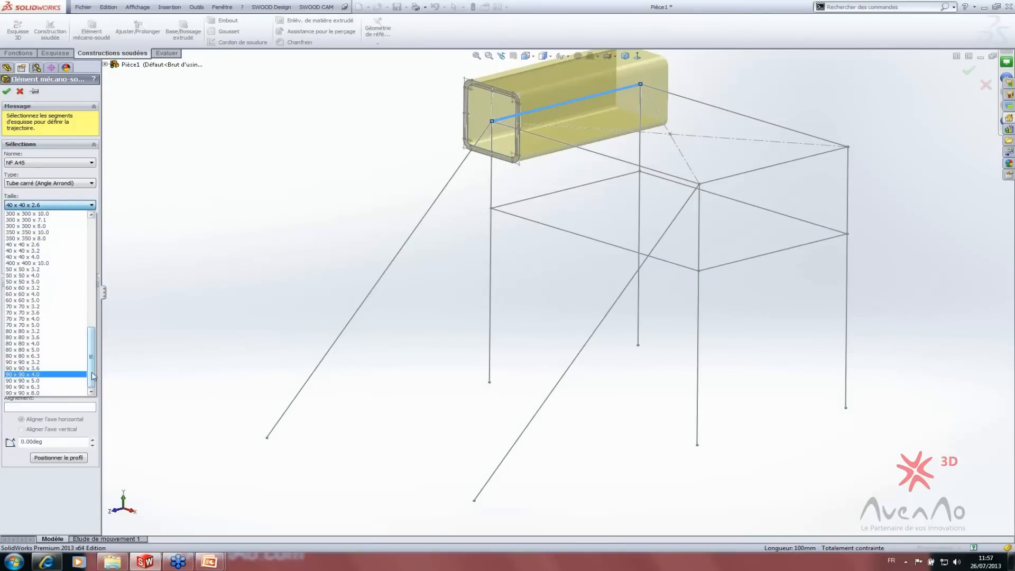
pyautogui.scroll(15, 93, 365)
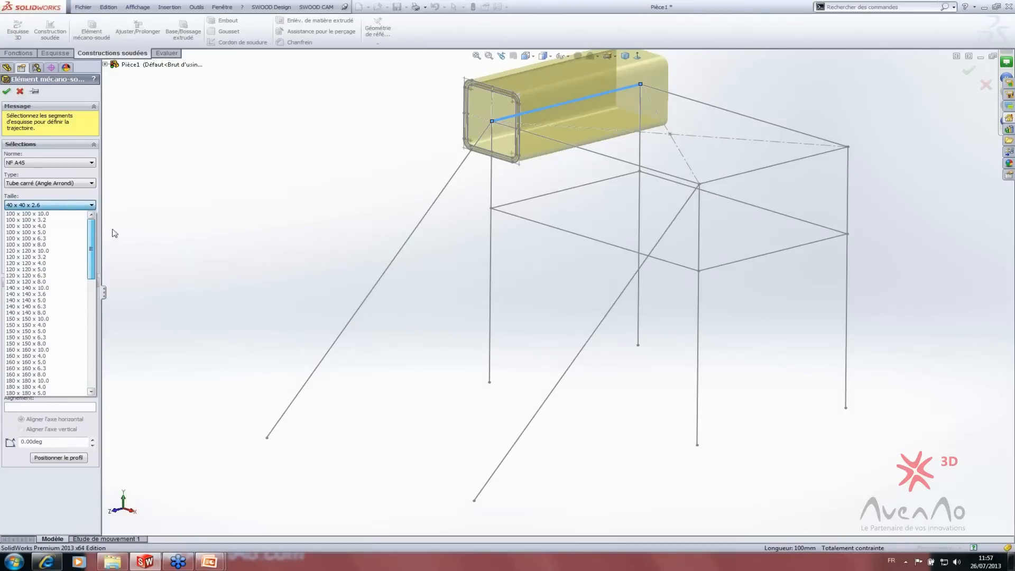
pyautogui.scroll(-5, 114, 233)
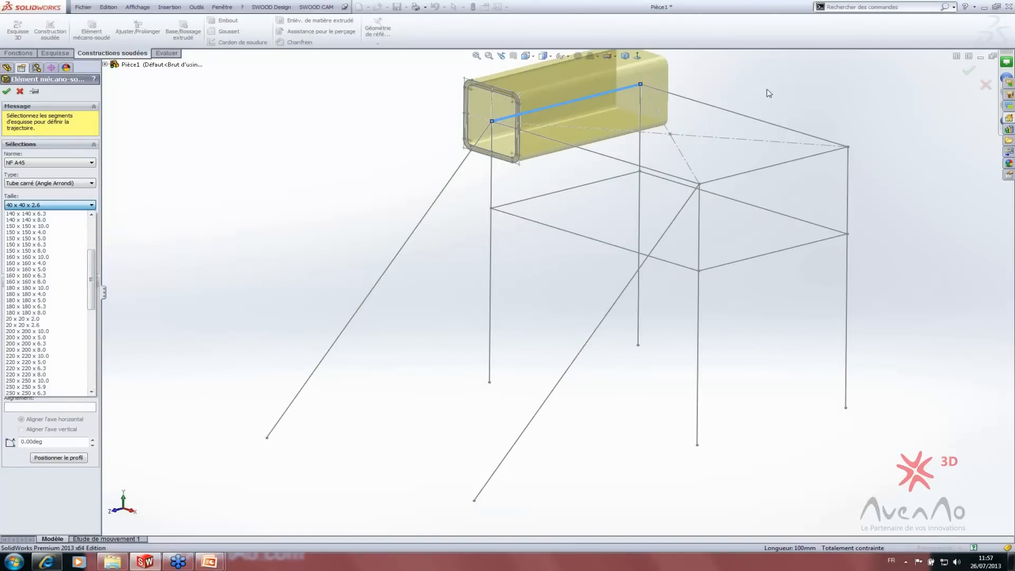
pyautogui.click(735, 112)
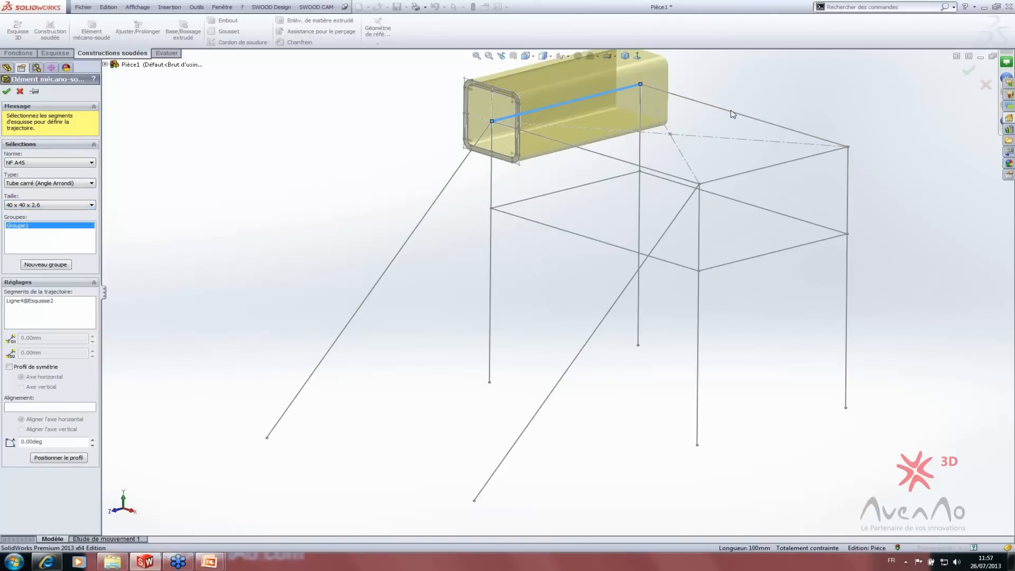
# - Add the three remaining edges of the top rectangle to Groupe1 to close the tube frame
pyautogui.click(730, 116)
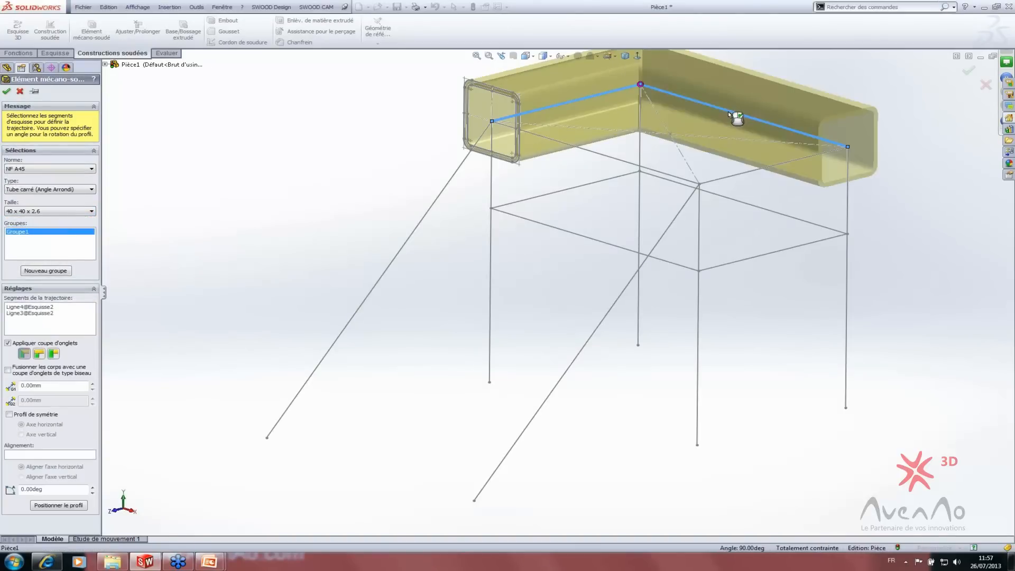
pyautogui.click(784, 163)
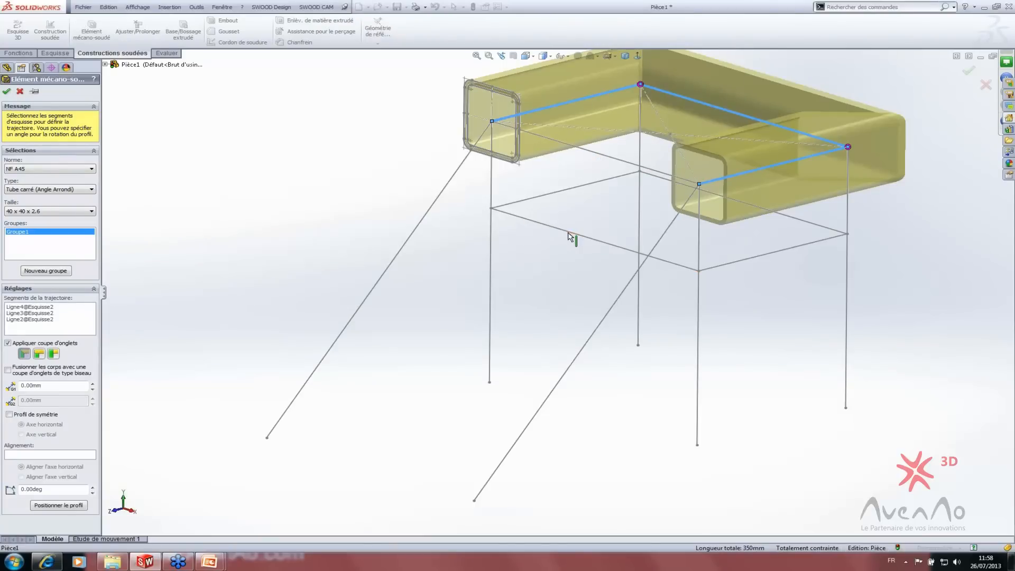
pyautogui.click(397, 258)
pyautogui.click(414, 230)
pyautogui.moveTo(454, 276); pyautogui.dragTo(537, 203, button='middle')
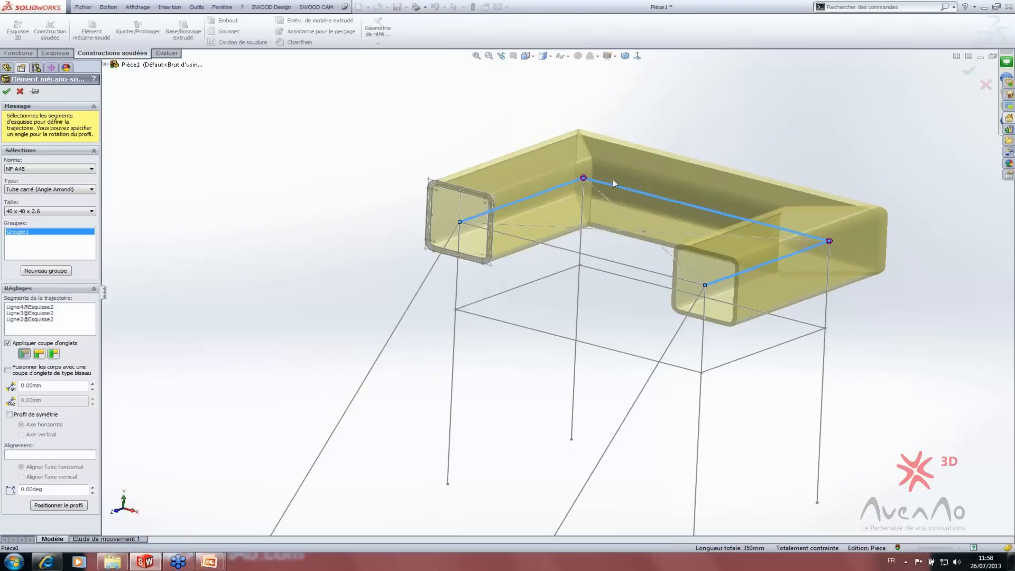
pyautogui.click(651, 271)
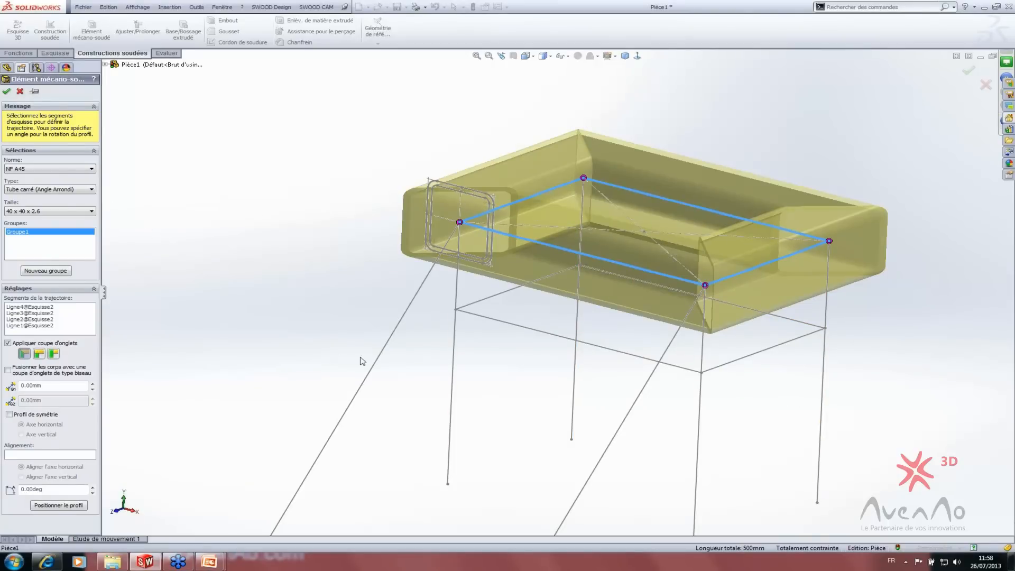
# - Create a second group of structural members from the four edges of the lower rectangle
pyautogui.click(45, 271)
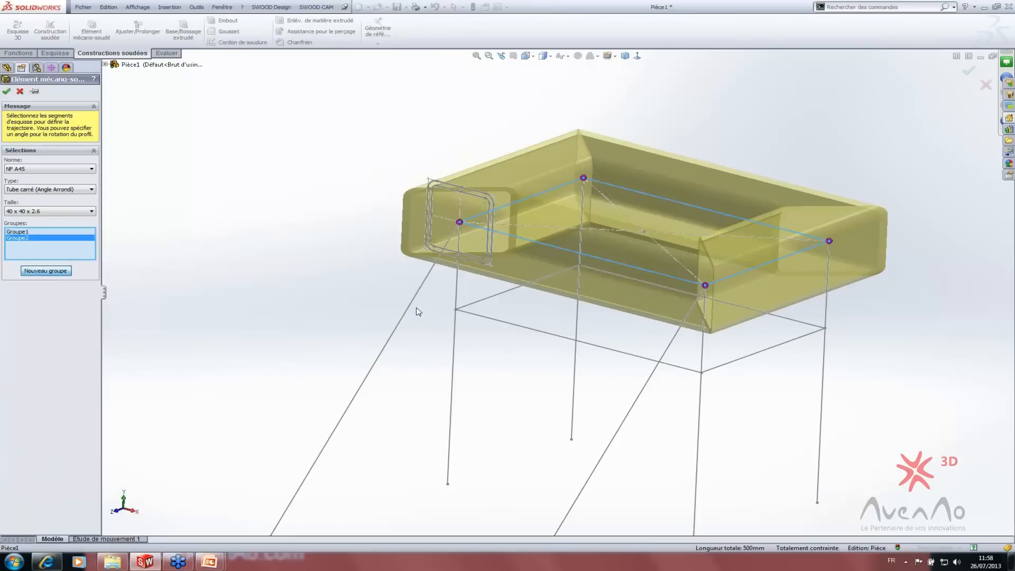
pyautogui.scroll(3, 347, 366)
pyautogui.scroll(-3, 511, 380)
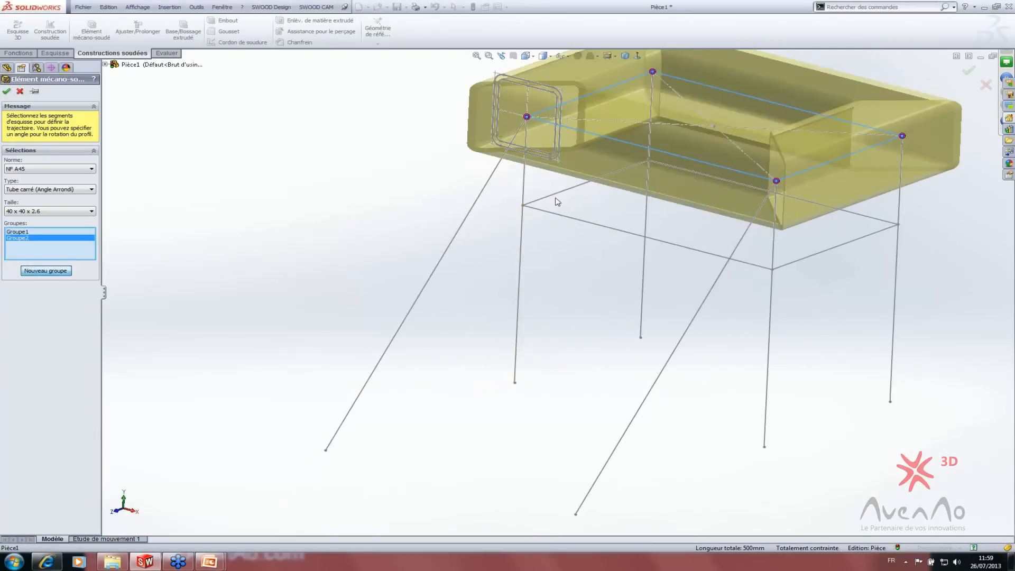
pyautogui.click(555, 196)
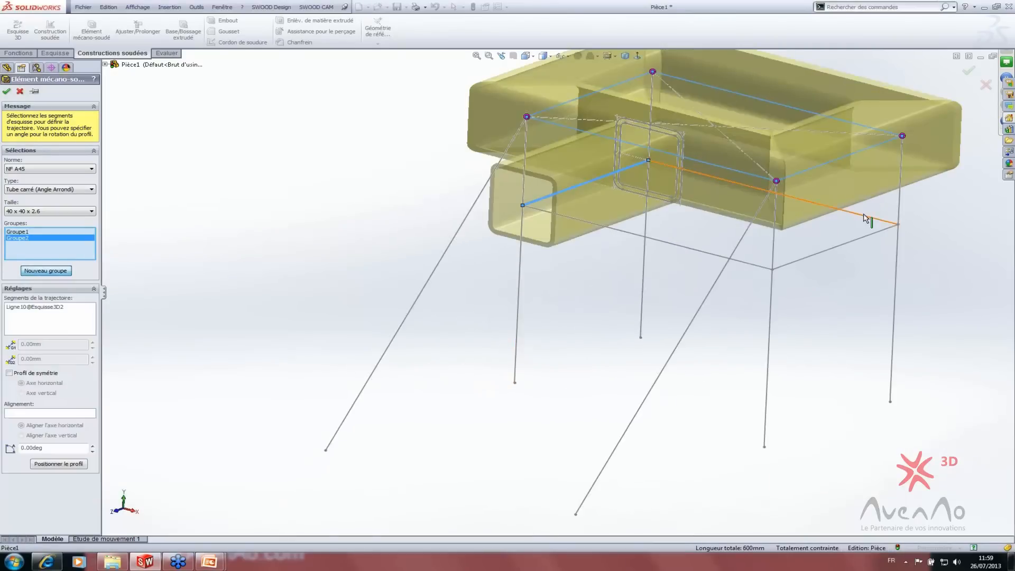
pyautogui.click(865, 218)
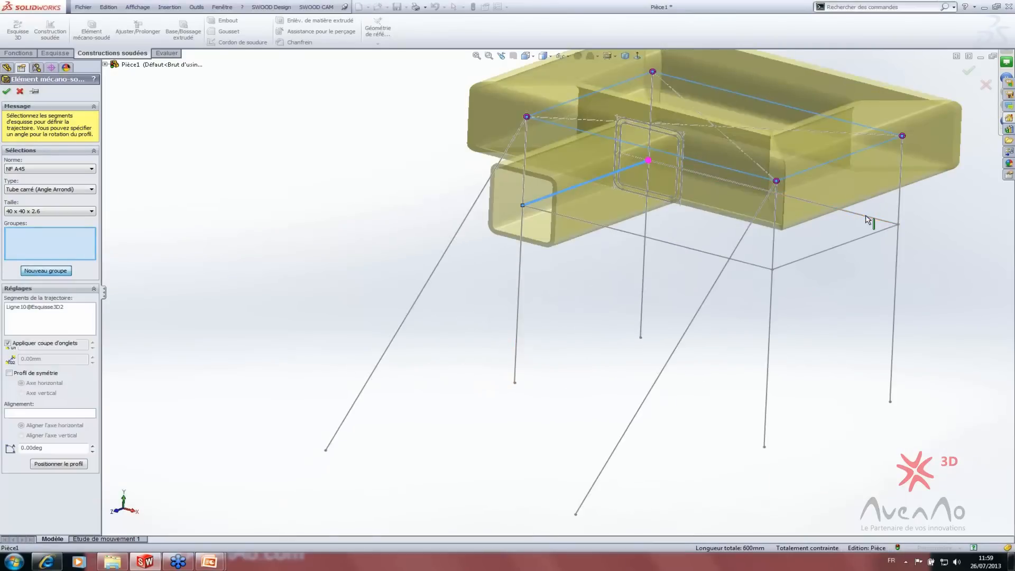
pyautogui.click(810, 261)
pyautogui.click(667, 247)
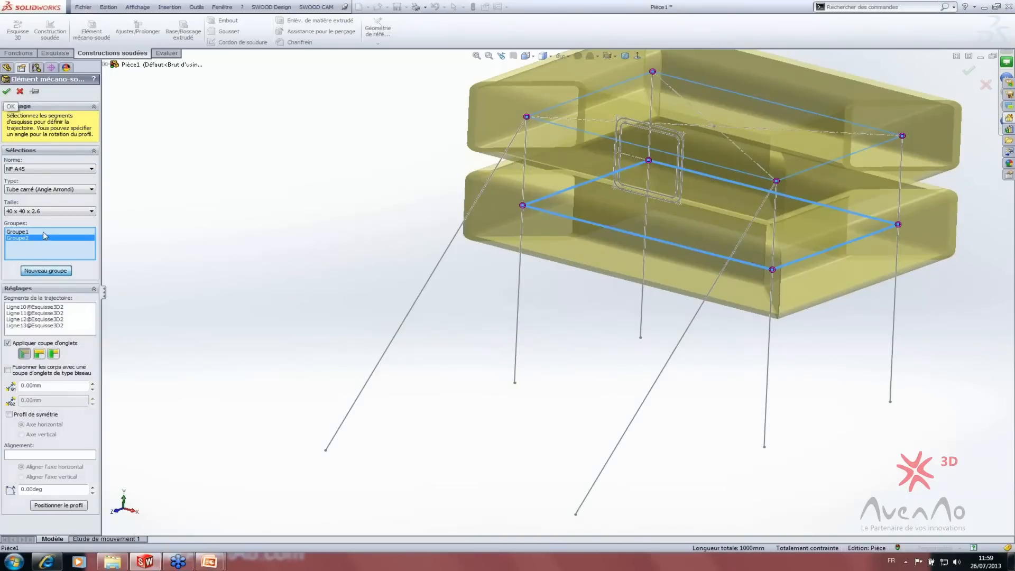
# - Create a third group of structural members from the four vertical leg lines
pyautogui.click(51, 272)
pyautogui.moveTo(437, 426); pyautogui.dragTo(394, 378, button='middle')
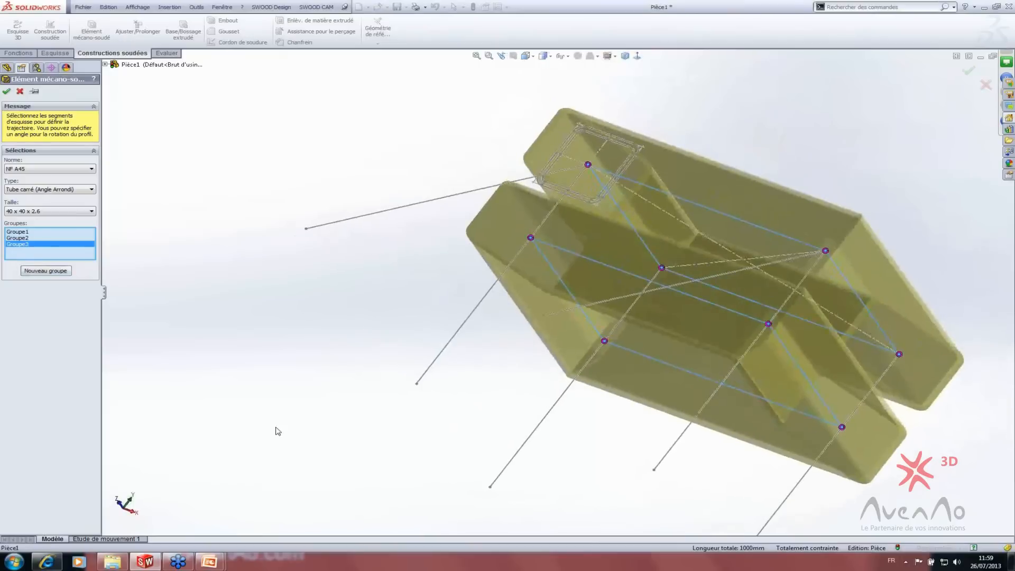
pyautogui.moveTo(342, 403); pyautogui.dragTo(447, 381, button='middle')
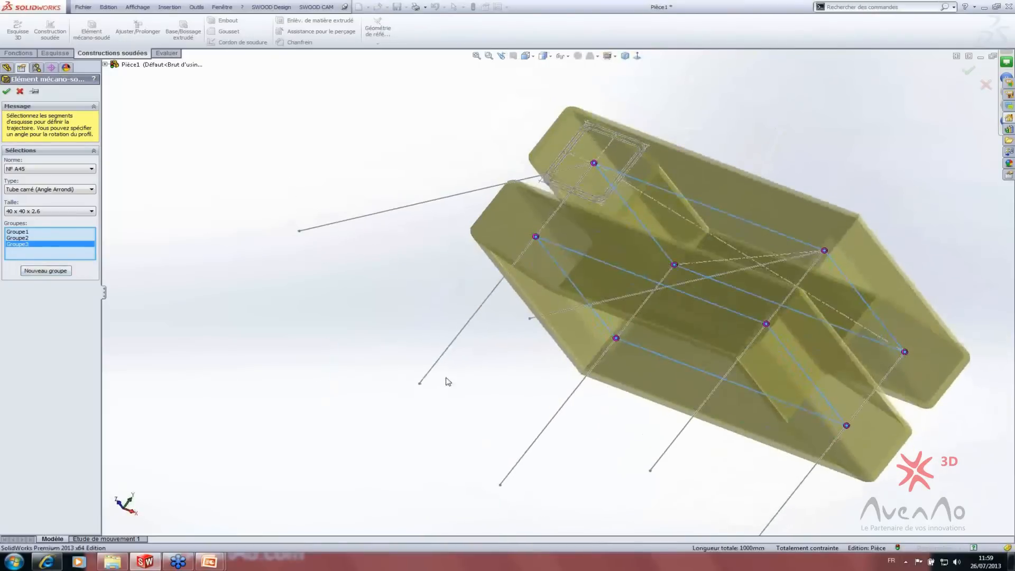
pyautogui.click(440, 362)
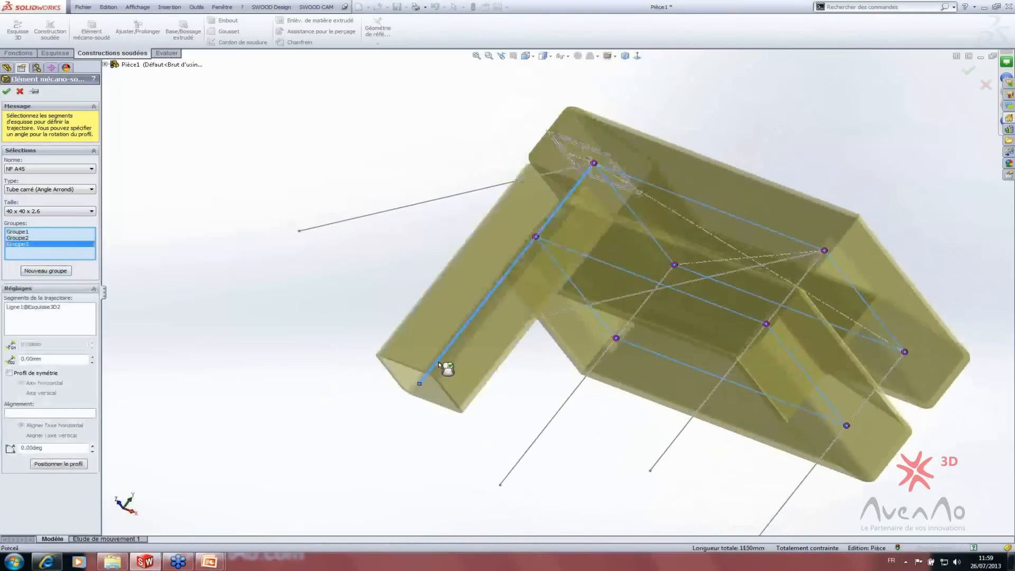
pyautogui.click(523, 463)
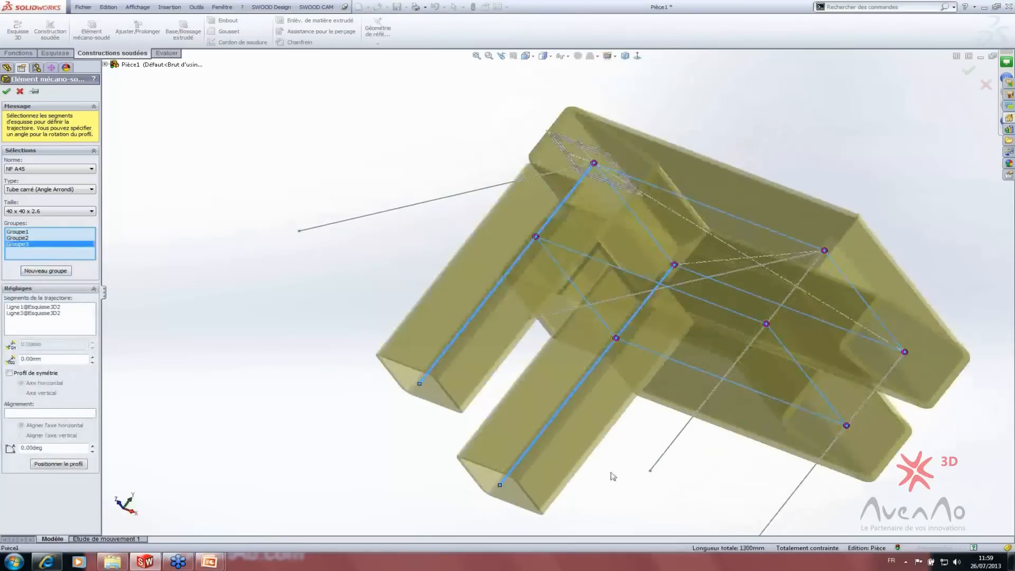
pyautogui.click(778, 517)
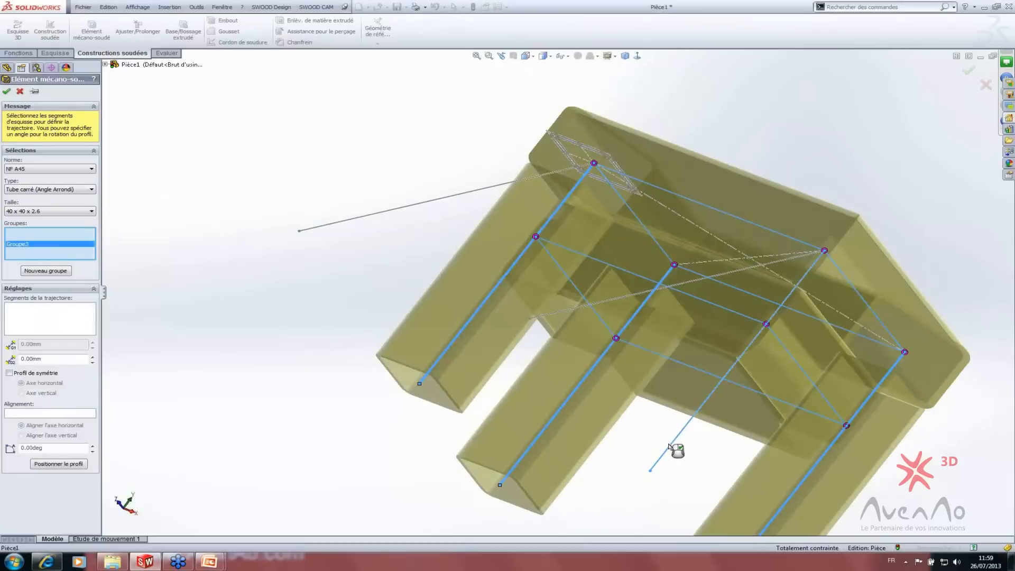
pyautogui.click(672, 442)
# - Add a fourth group containing the two slanted leg lines and validate the structural member
pyautogui.moveTo(632, 500)
pyautogui.mouseDown(button='middle')
pyautogui.moveTo(634, 470)
pyautogui.moveTo(691, 358)
pyautogui.moveTo(750, 407)
pyautogui.moveTo(793, 265)
pyautogui.mouseUp(button='middle')
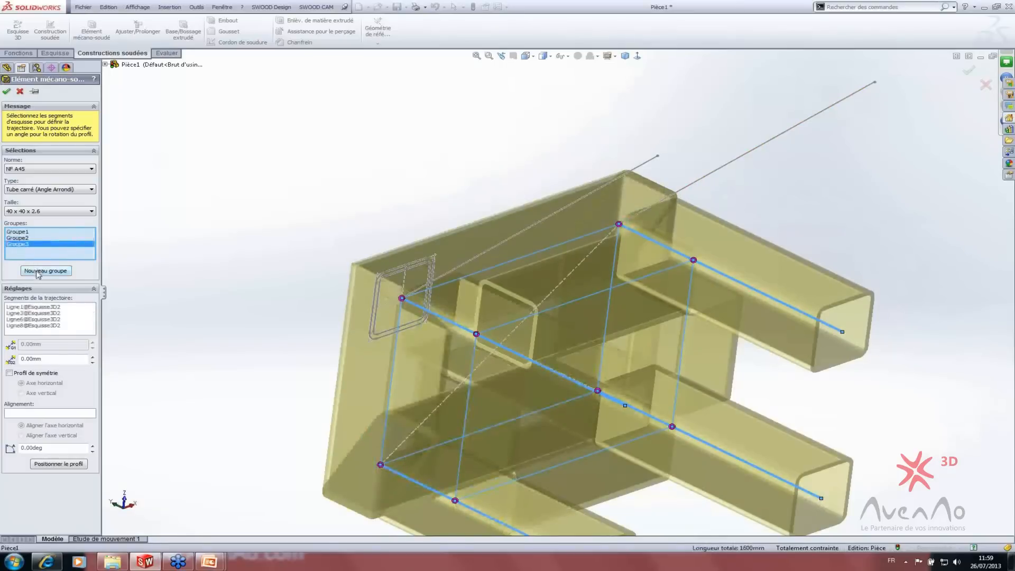
pyautogui.click(38, 271)
pyautogui.scroll(-3, 329, 222)
pyautogui.moveTo(328, 222); pyautogui.dragTo(357, 145, button='middle')
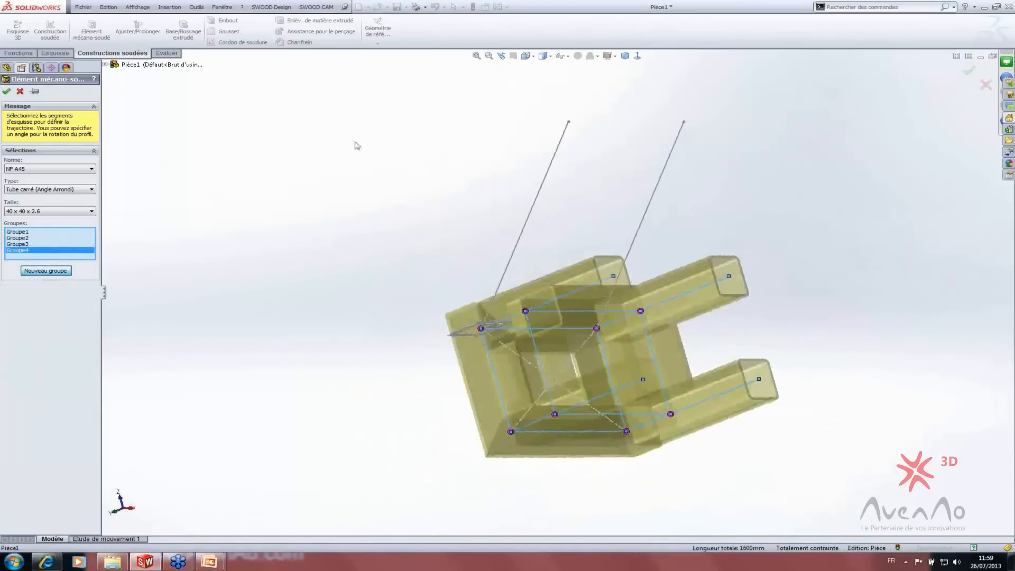
pyautogui.click(542, 190)
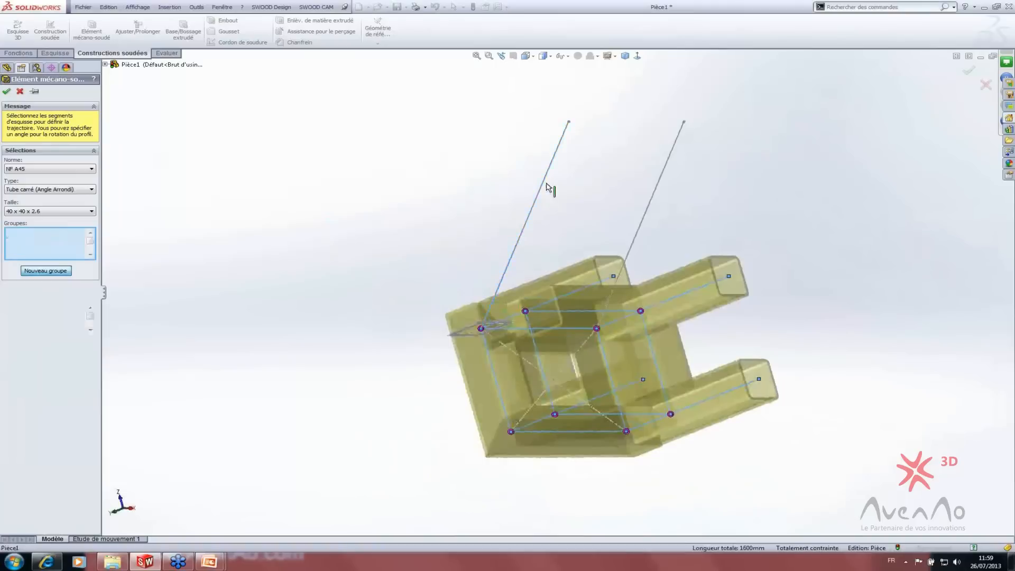
pyautogui.click(669, 163)
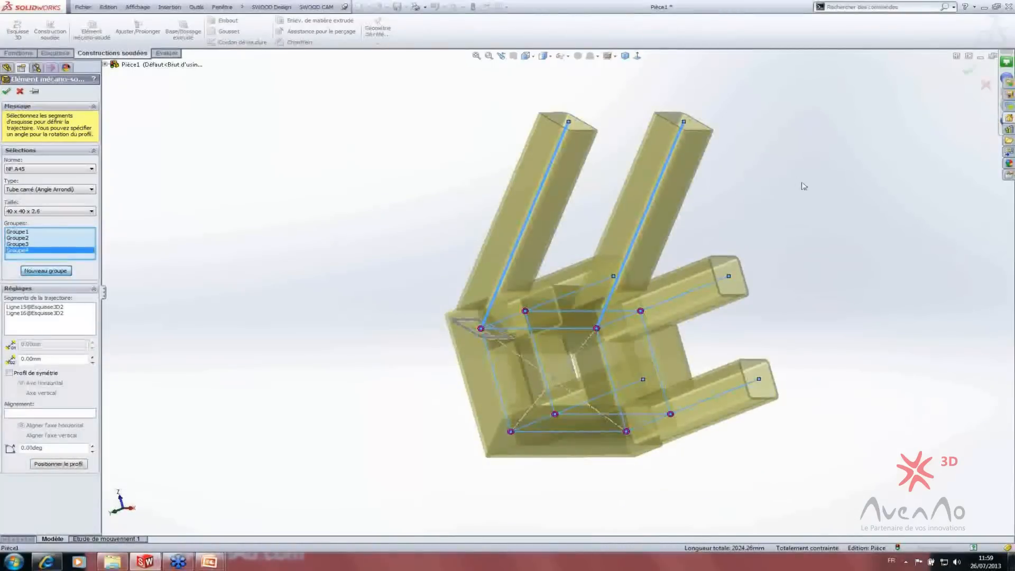
pyautogui.moveTo(791, 170); pyautogui.dragTo(814, 415, button='middle')
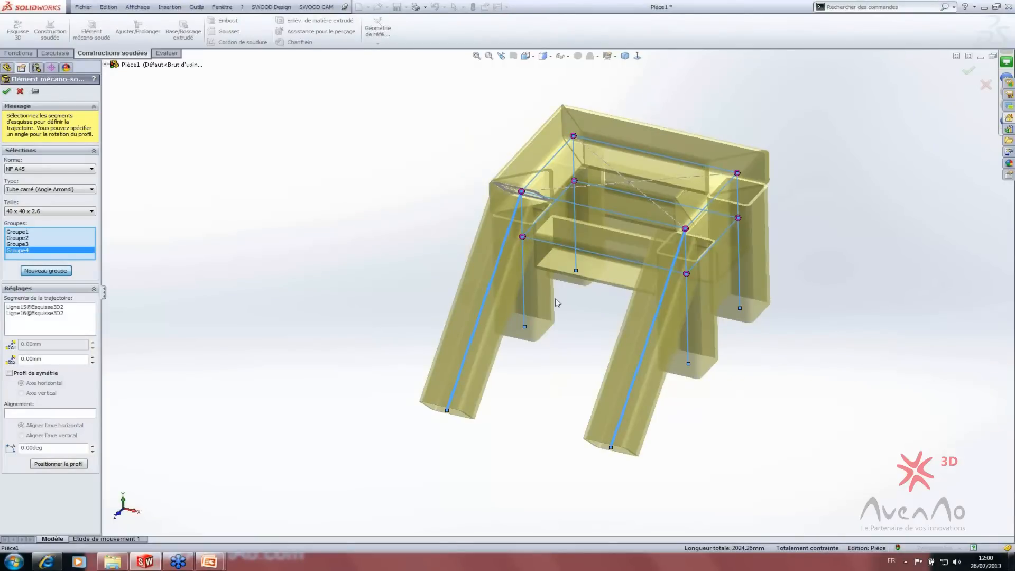
pyautogui.moveTo(519, 386)
pyautogui.mouseDown(button='middle')
pyautogui.moveTo(605, 143)
pyautogui.moveTo(544, 132)
pyautogui.moveTo(521, 157)
pyautogui.moveTo(489, 291)
pyautogui.moveTo(397, 211)
pyautogui.moveTo(397, 301)
pyautogui.moveTo(437, 338)
pyautogui.mouseUp(button='middle')
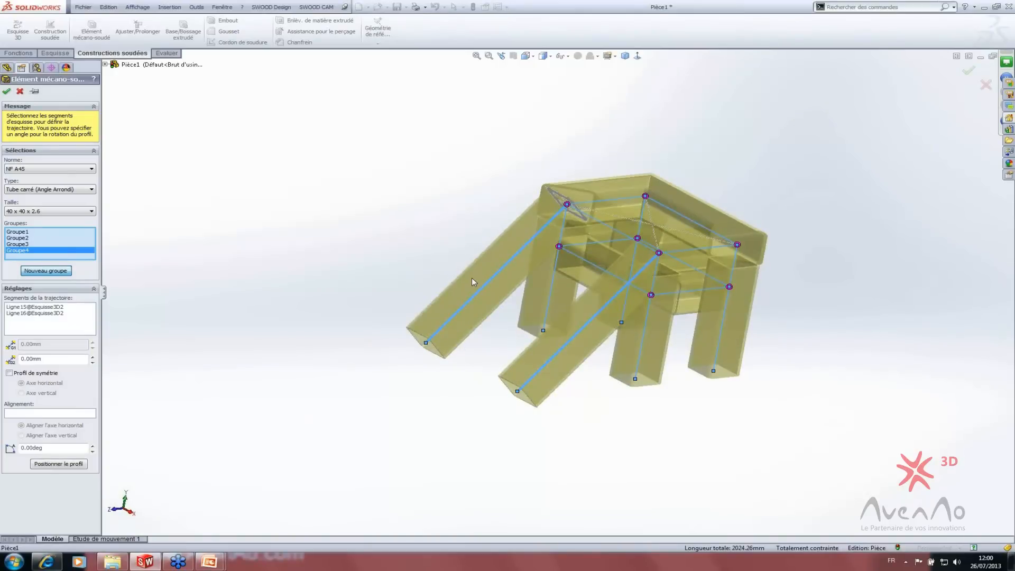
pyautogui.moveTo(308, 375)
pyautogui.mouseDown(button='middle')
pyautogui.moveTo(379, 274)
pyautogui.moveTo(279, 356)
pyautogui.moveTo(405, 351)
pyautogui.moveTo(115, 225)
pyautogui.mouseUp(button='middle')
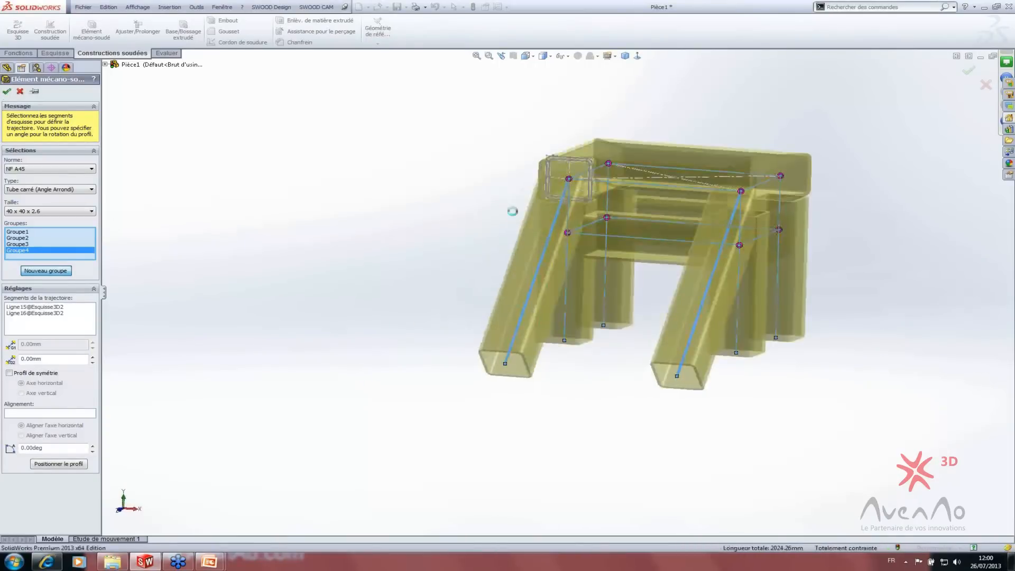
pyautogui.press('Return')
# - Edit Esquisse2 in a normal view and set the length of the top rectangle to 1500 mm
pyautogui.moveTo(413, 248); pyautogui.dragTo(418, 339, button='middle')
pyautogui.scroll(-5, 759, 233)
pyautogui.moveTo(719, 249); pyautogui.dragTo(705, 267, button='middle')
pyautogui.scroll(3, 706, 267)
pyautogui.rightClick(26, 181)
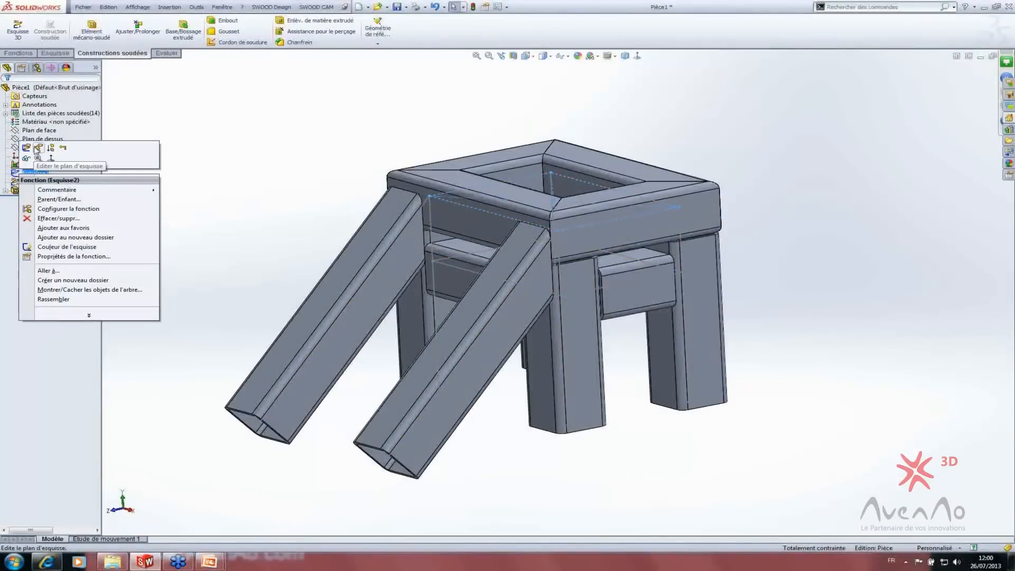
pyautogui.click(35, 154)
pyautogui.scroll(3, 534, 190)
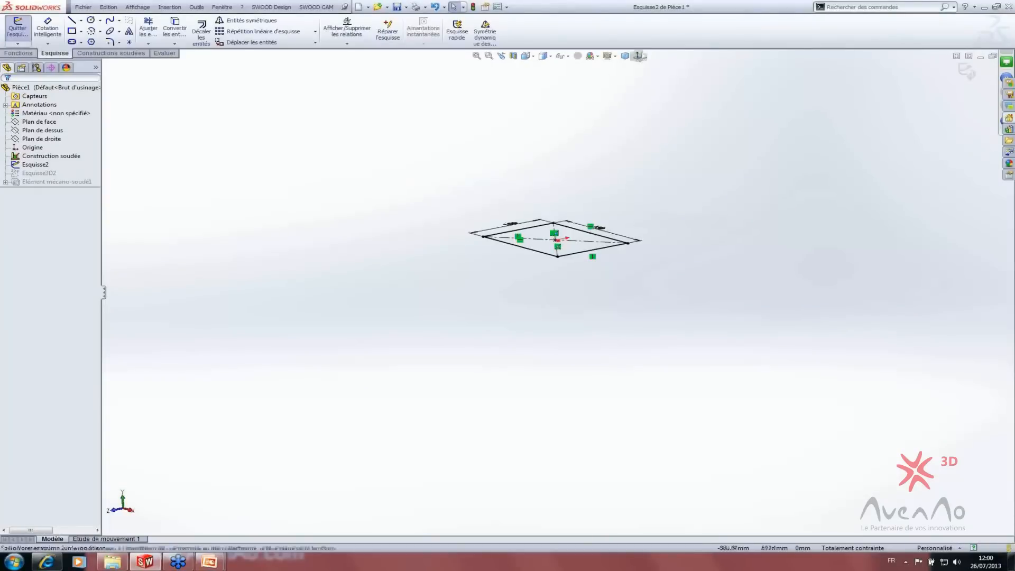
pyautogui.hotkey('ctrl', '8')
pyautogui.doubleClick(563, 197)
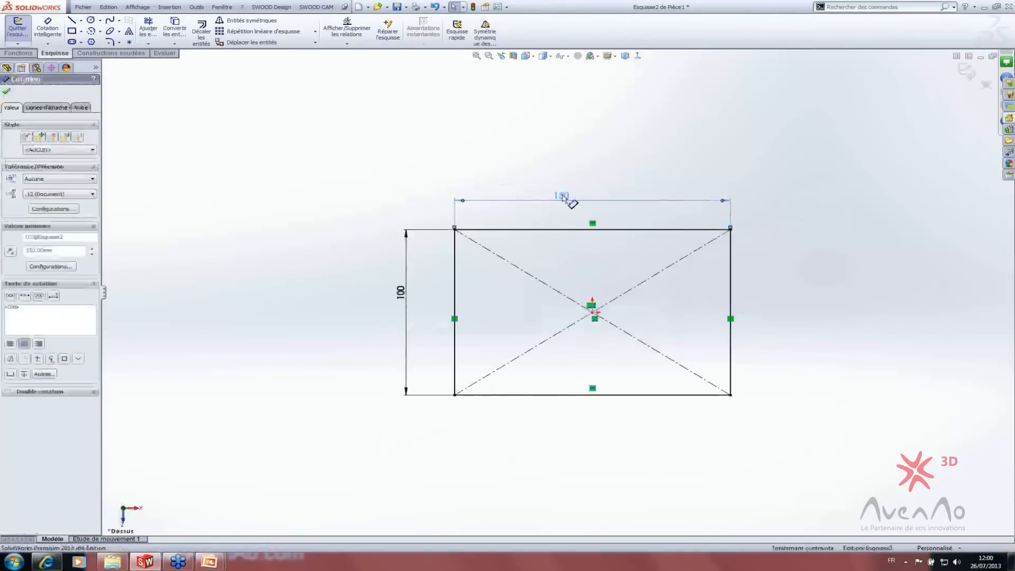
pyautogui.write('1500')
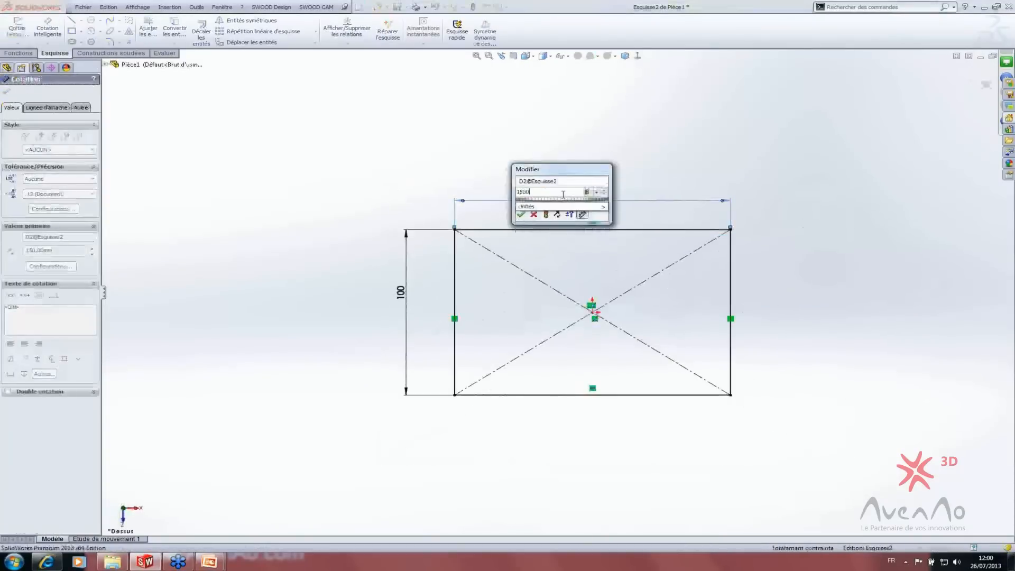
pyautogui.press('Return')
pyautogui.press('f')
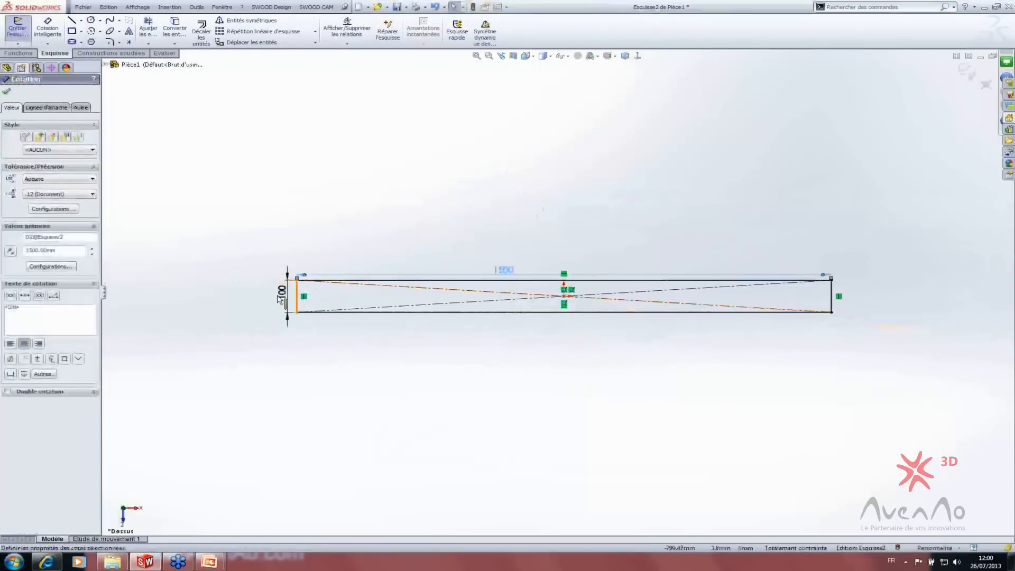
# - Set the width of the top rectangle to 900 mm and exit the sketch to rebuild the frame
pyautogui.doubleClick(284, 293)
pyautogui.write('900')
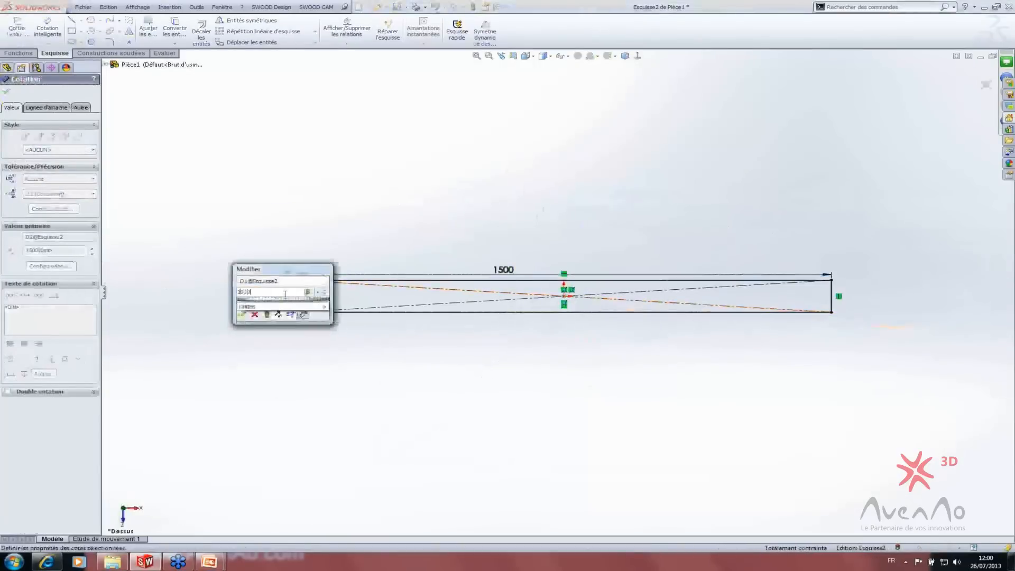
pyautogui.press('Return')
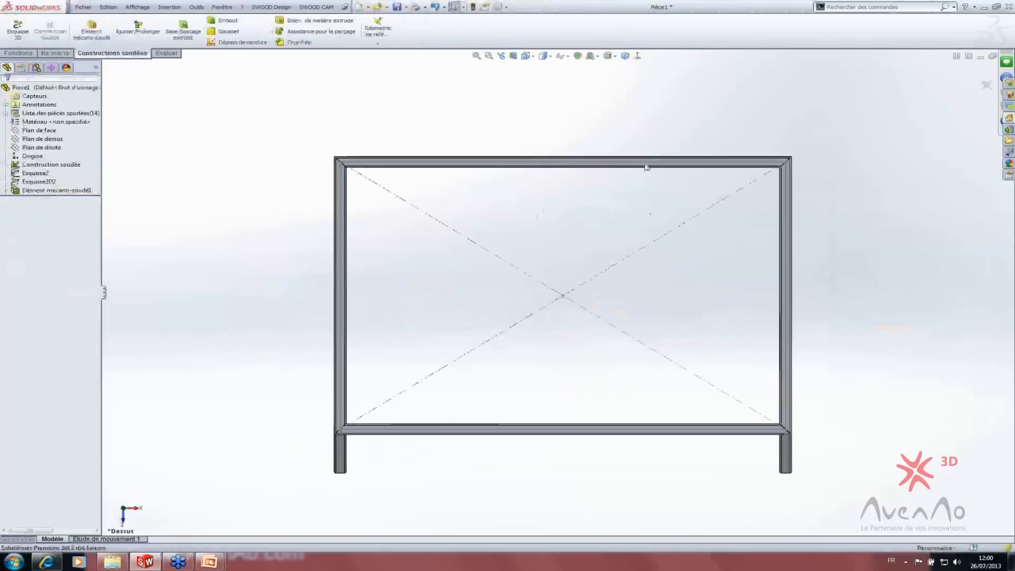
pyautogui.scroll(3, 584, 310)
pyautogui.moveTo(584, 310)
pyautogui.mouseDown(button='middle')
pyautogui.moveTo(626, 99)
pyautogui.moveTo(512, 167)
pyautogui.mouseUp(button='middle')
pyautogui.scroll(-3, 468, 308)
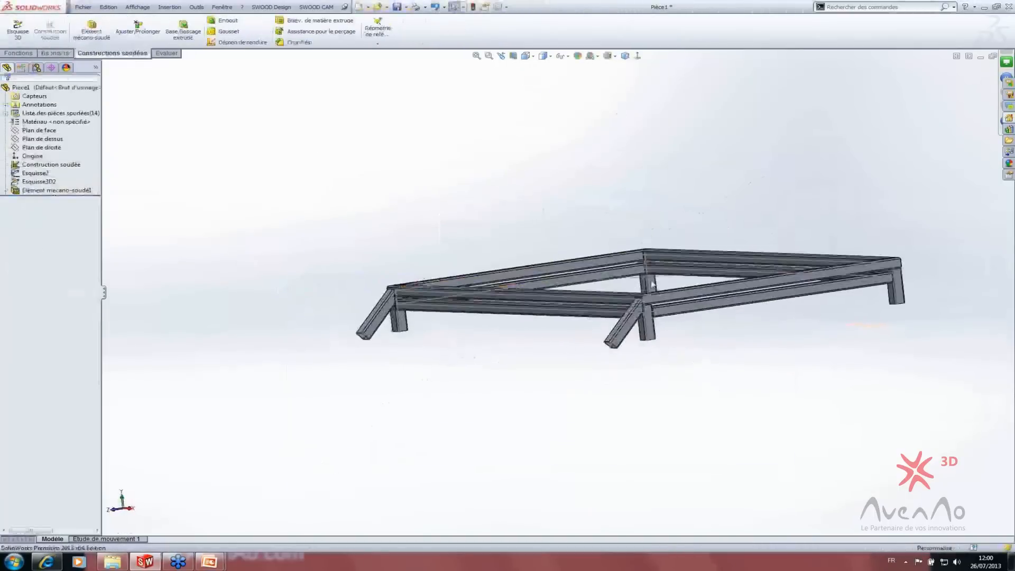
pyautogui.scroll(2, 639, 320)
pyautogui.scroll(-4, 603, 316)
pyautogui.scroll(3, 584, 365)
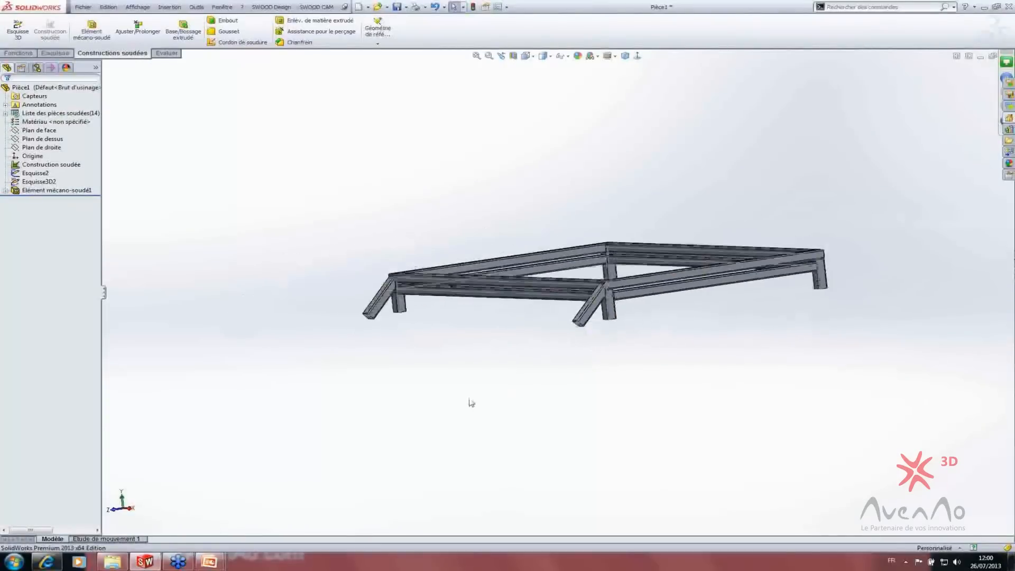
# - Edit Esquisse3D2 and set the vertical distance between the top and lower rectangles to 500 mm
pyautogui.moveTo(471, 405); pyautogui.dragTo(419, 411, button='middle')
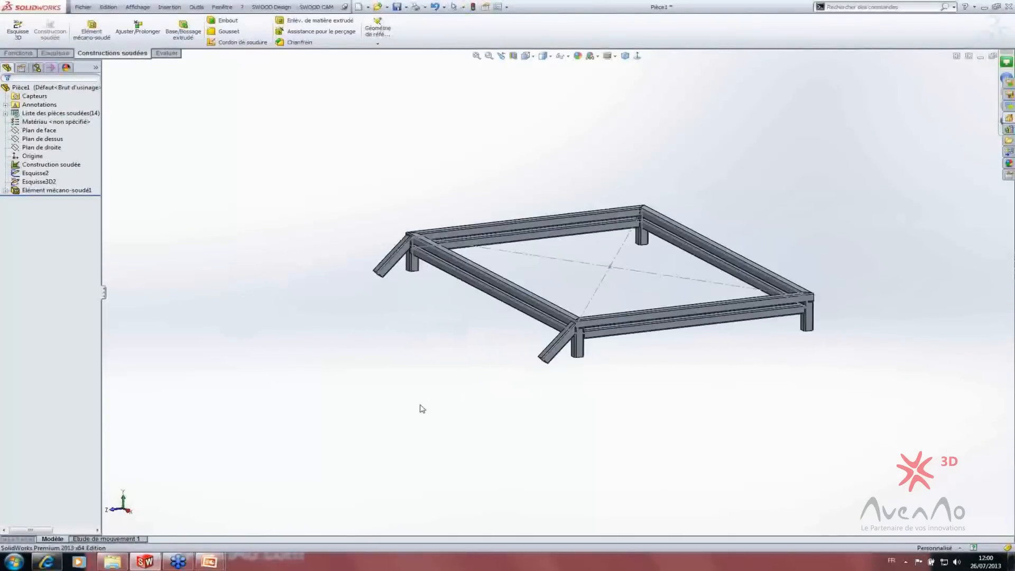
pyautogui.rightClick(28, 181)
pyautogui.click(44, 153)
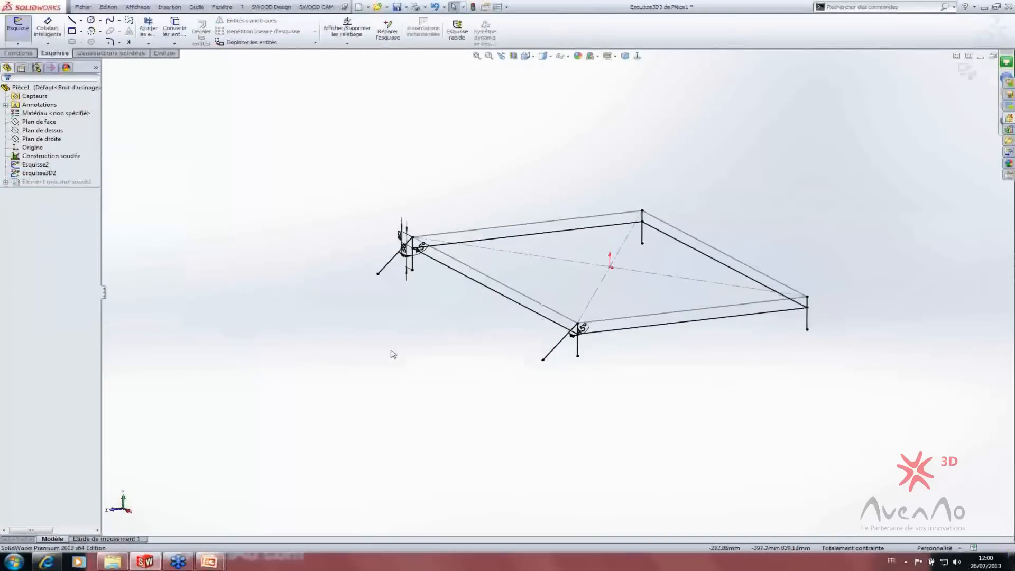
pyautogui.scroll(-5, 468, 267)
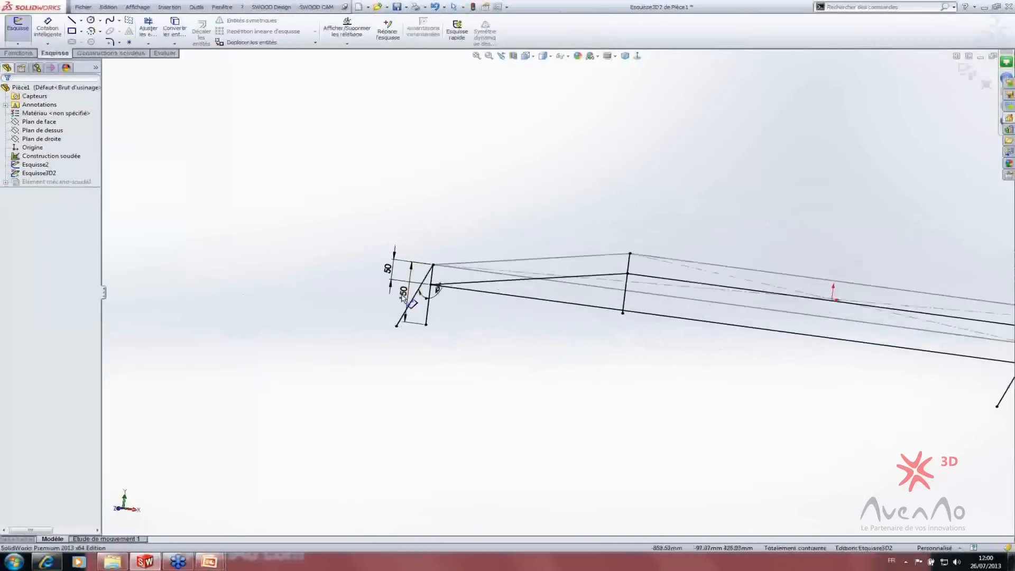
pyautogui.click(388, 270)
pyautogui.doubleClick(388, 270)
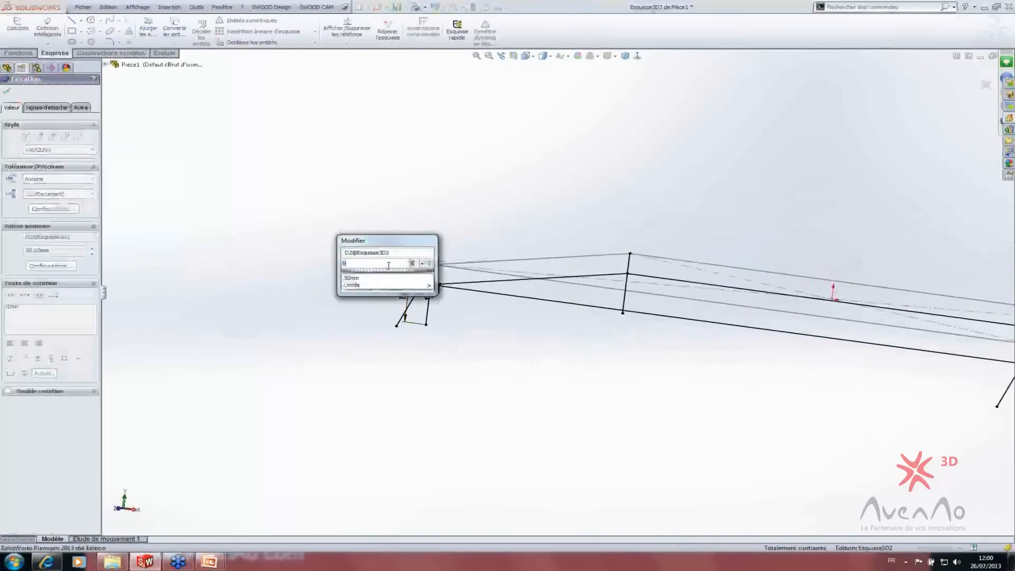
pyautogui.press('Return')
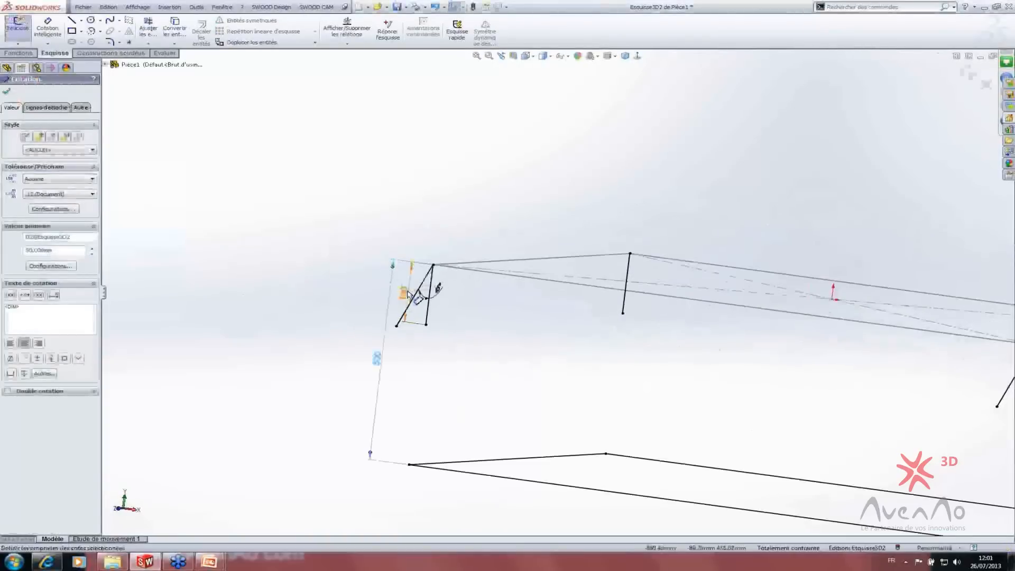
# - Set the leg height dimension to 1500 mm and exit the 3D sketch to rebuild the frame
pyautogui.doubleClick(408, 290)
pyautogui.write('150')
pyautogui.write('00')
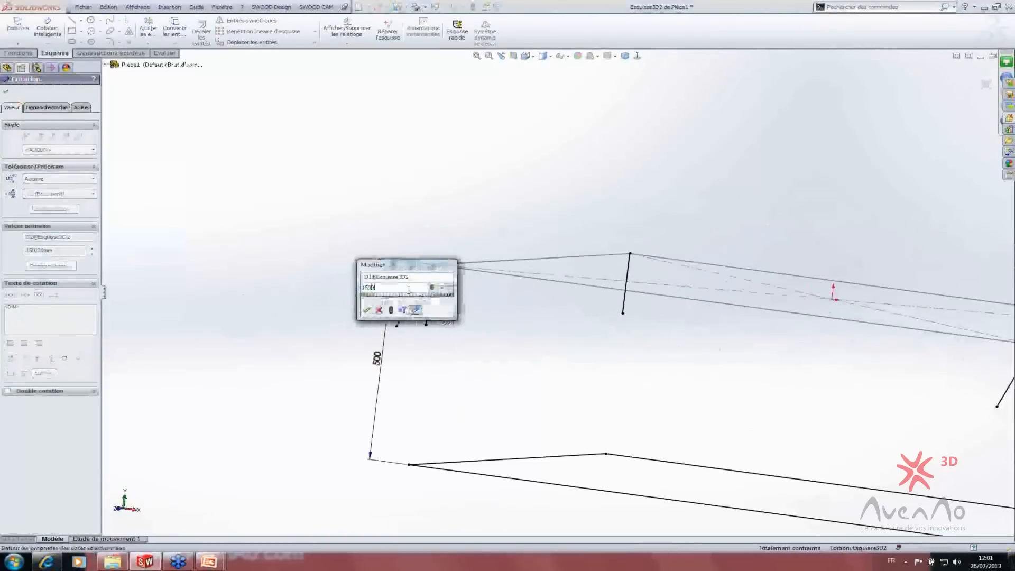
pyautogui.press('Return')
pyautogui.scroll(3, 431, 479)
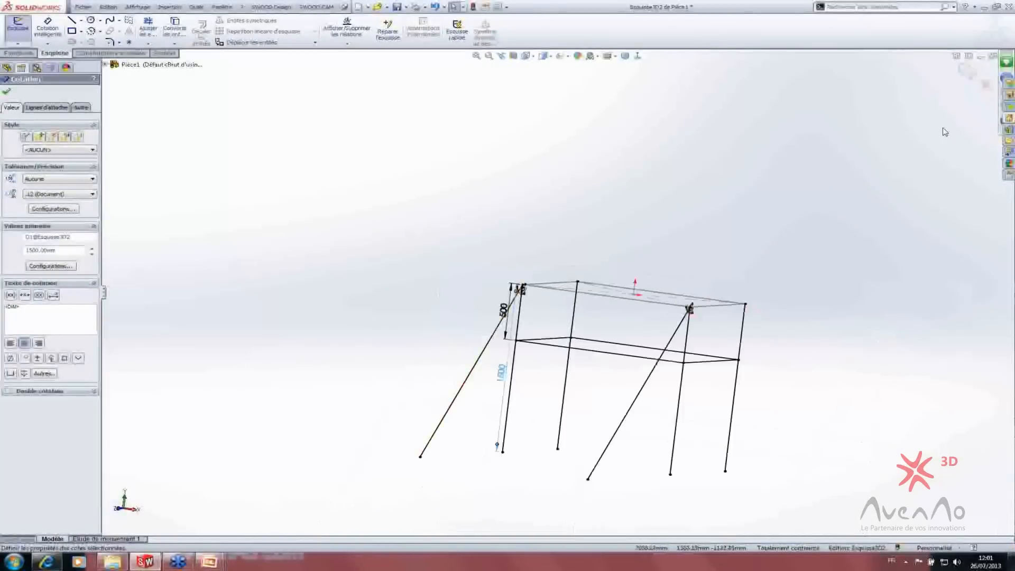
pyautogui.click(965, 73)
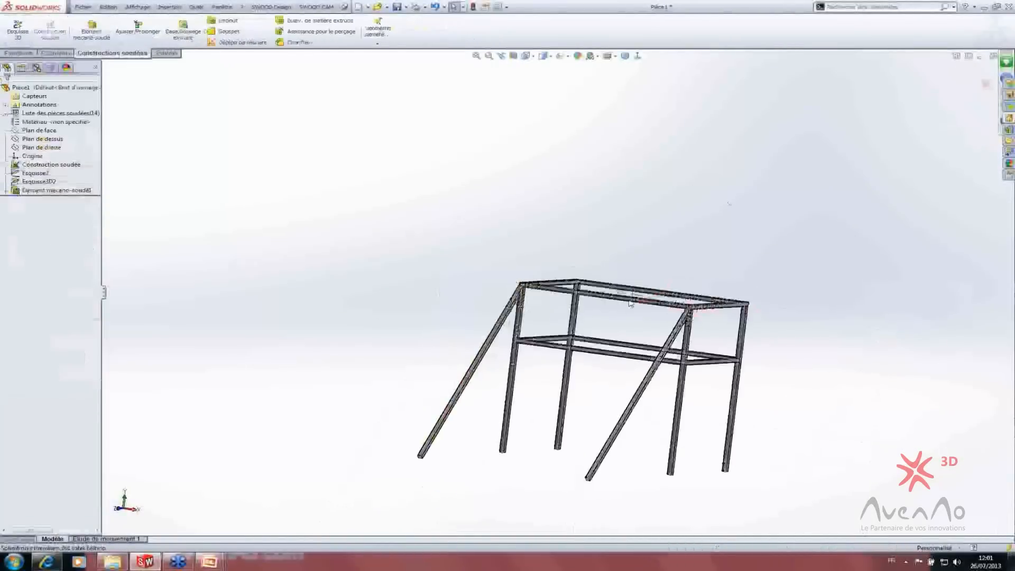
pyautogui.moveTo(608, 317)
pyautogui.mouseDown(button='middle')
pyautogui.moveTo(598, 351)
pyautogui.moveTo(483, 389)
pyautogui.moveTo(592, 291)
pyautogui.mouseUp(button='middle')
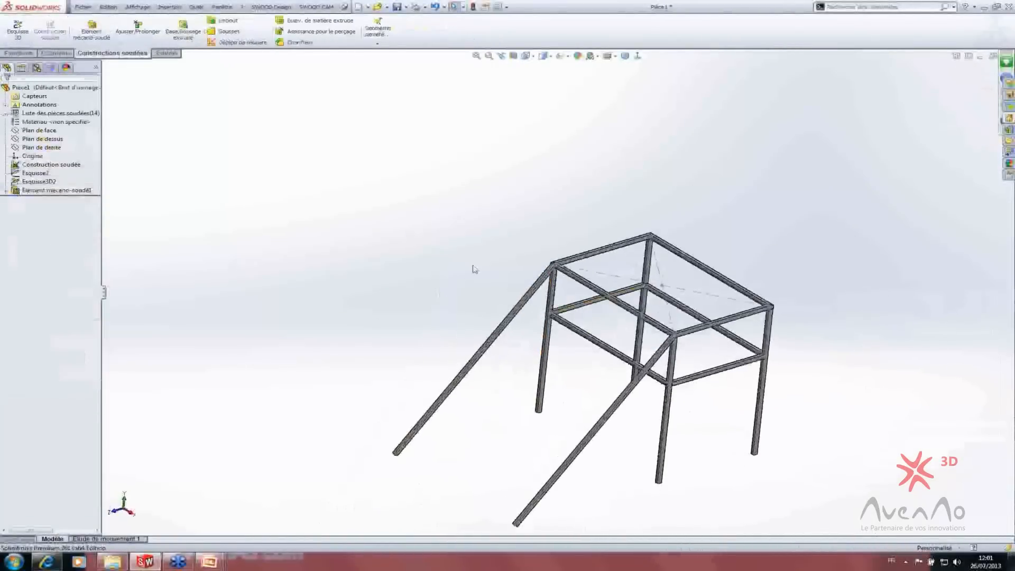
# - Reopen the structural member feature and examine how the lower rectangle's members meet the legs, leaving its settings as they are
pyautogui.scroll(-10, 680, 339)
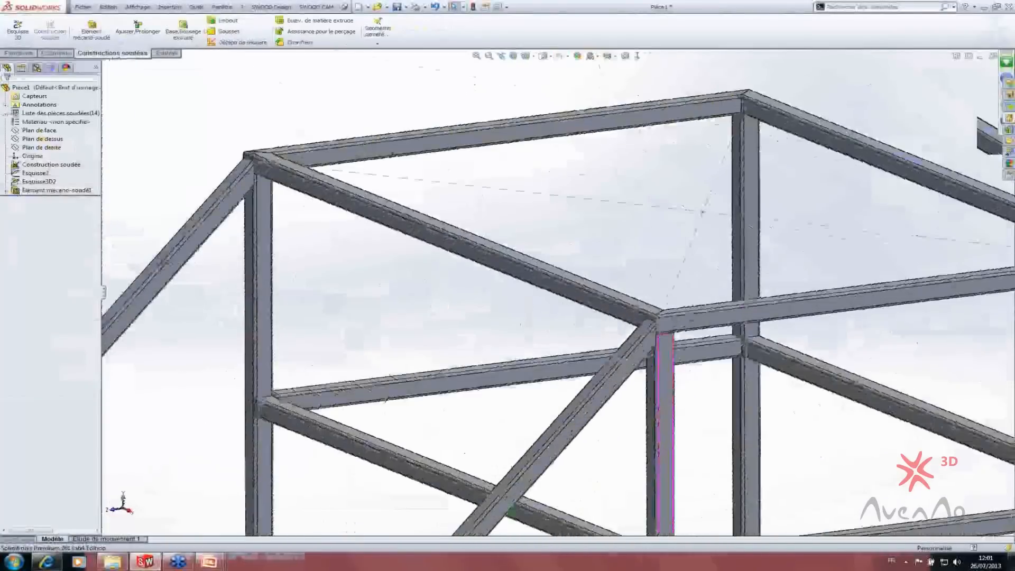
pyautogui.scroll(3, 634, 315)
pyautogui.rightClick(18, 190)
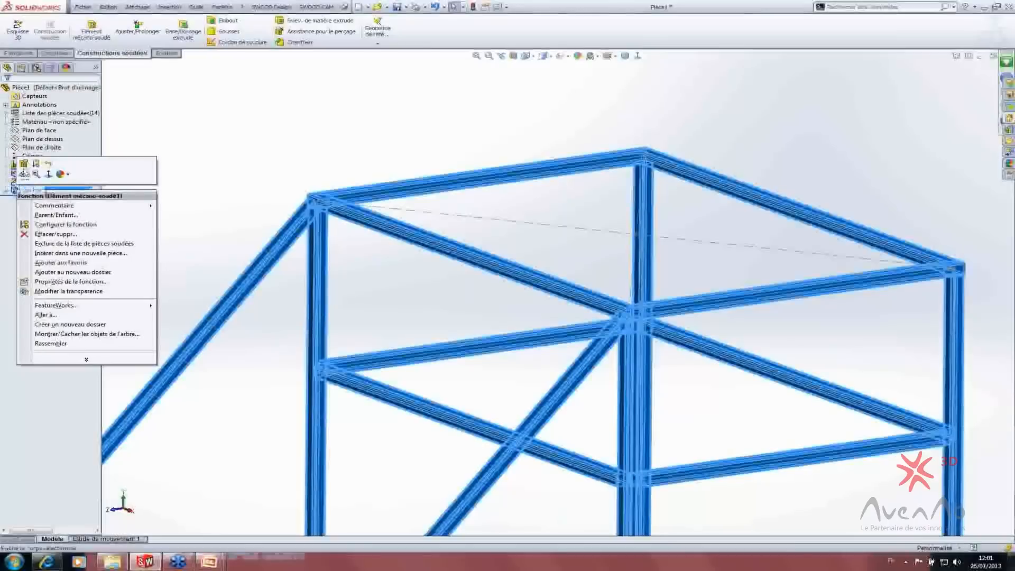
pyautogui.click(23, 164)
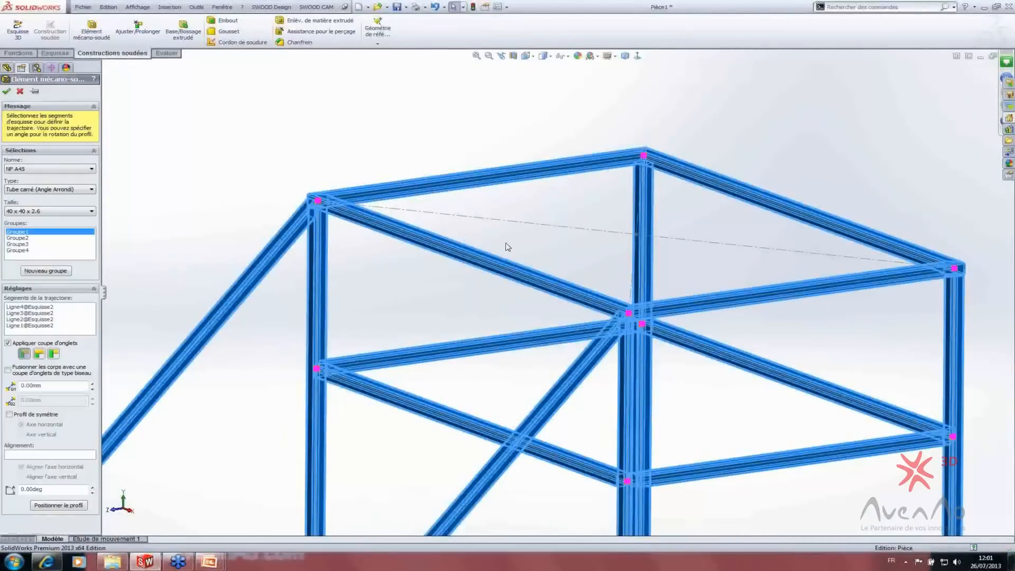
pyautogui.scroll(2, 574, 438)
pyautogui.scroll(-5, 635, 392)
pyautogui.moveTo(636, 392); pyautogui.dragTo(512, 321, button='middle')
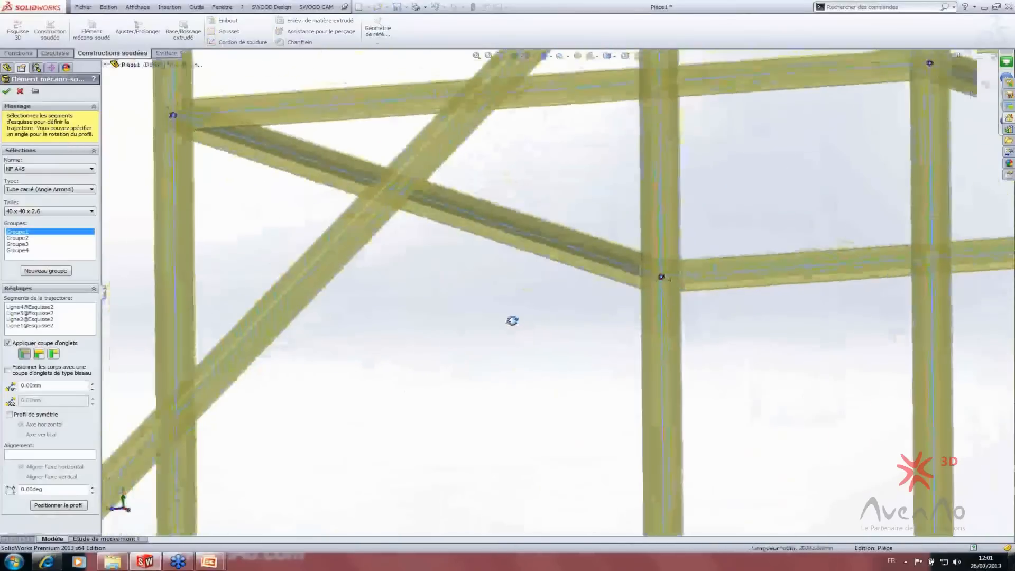
pyautogui.scroll(-5, 648, 333)
pyautogui.moveTo(648, 333)
pyautogui.mouseDown(button='middle')
pyautogui.moveTo(664, 326)
pyautogui.moveTo(629, 333)
pyautogui.moveTo(648, 350)
pyautogui.mouseUp(button='middle')
pyautogui.scroll(5, 648, 351)
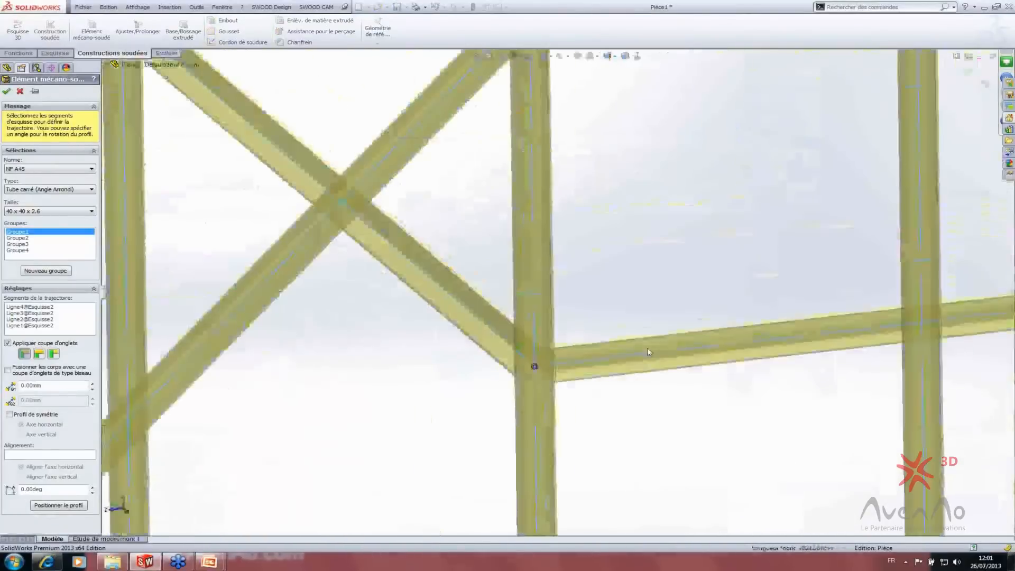
pyautogui.scroll(5, 578, 328)
pyautogui.scroll(-4, 578, 328)
pyautogui.scroll(3, 553, 317)
pyautogui.scroll(-3, 553, 317)
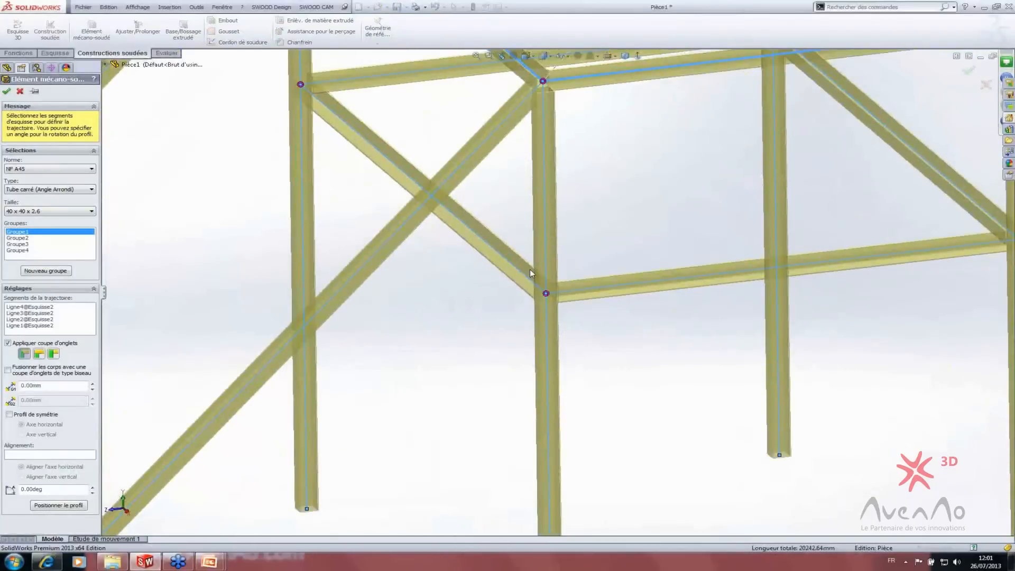
pyautogui.scroll(-4, 530, 268)
pyautogui.moveTo(524, 328); pyautogui.dragTo(557, 298, button='middle')
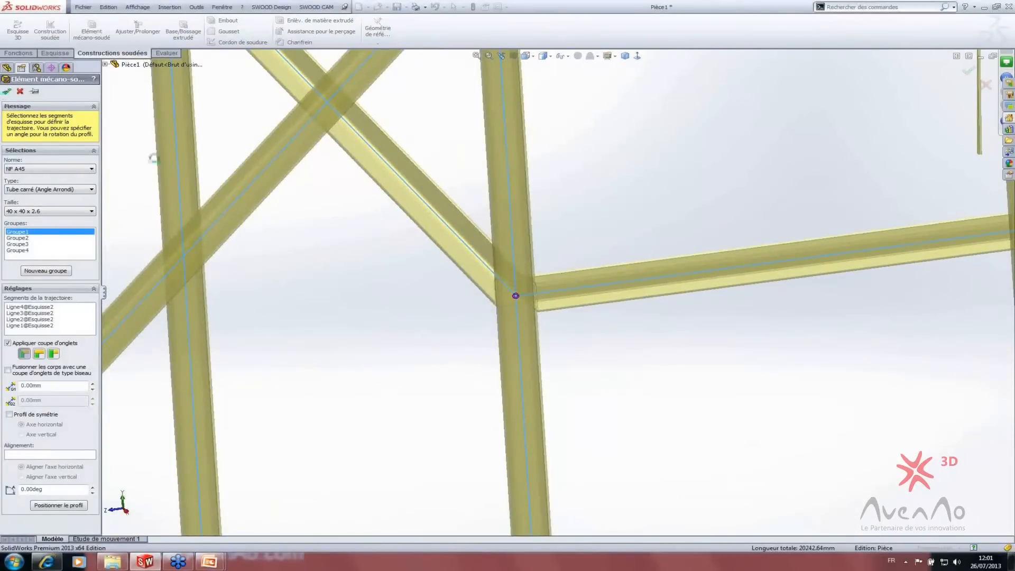
pyautogui.press('Return')
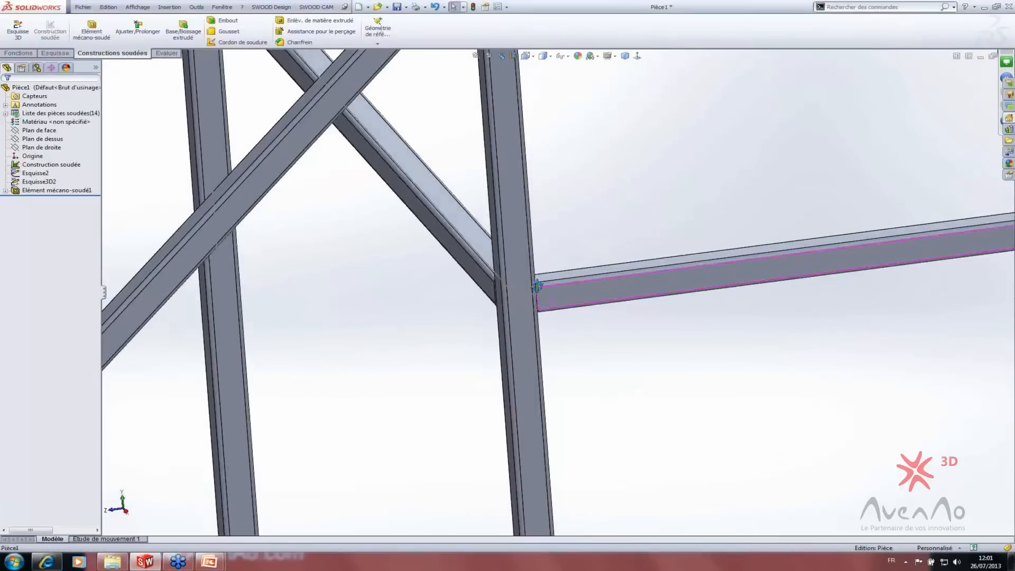
# - Inspect the joints between the legs, the lower rectangle and the top corners of the rebuilt tube frame
pyautogui.moveTo(537, 286)
pyautogui.mouseDown(button='middle')
pyautogui.moveTo(553, 305)
pyautogui.moveTo(539, 291)
pyautogui.mouseUp(button='middle')
pyautogui.click(545, 298)
pyautogui.click(497, 230)
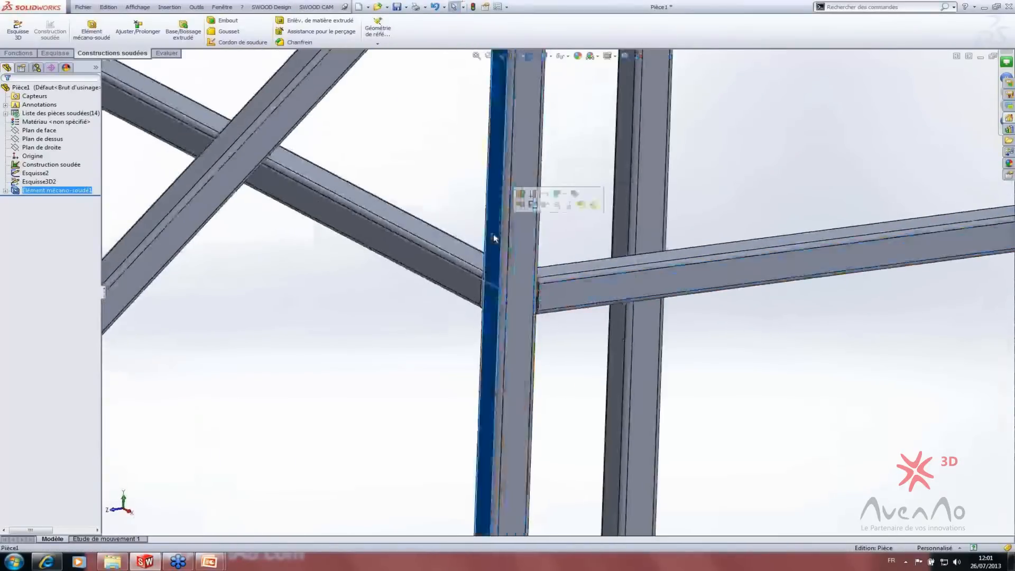
pyautogui.click(513, 229)
pyautogui.moveTo(513, 228)
pyautogui.mouseDown(button='middle')
pyautogui.moveTo(544, 243)
pyautogui.moveTo(571, 341)
pyautogui.mouseUp(button='middle')
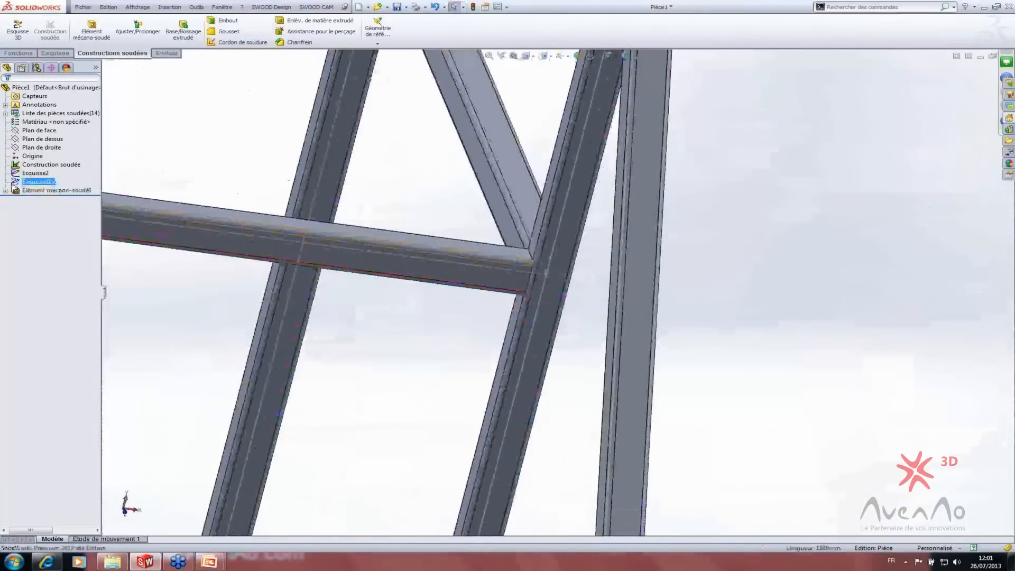
pyautogui.click(19, 191)
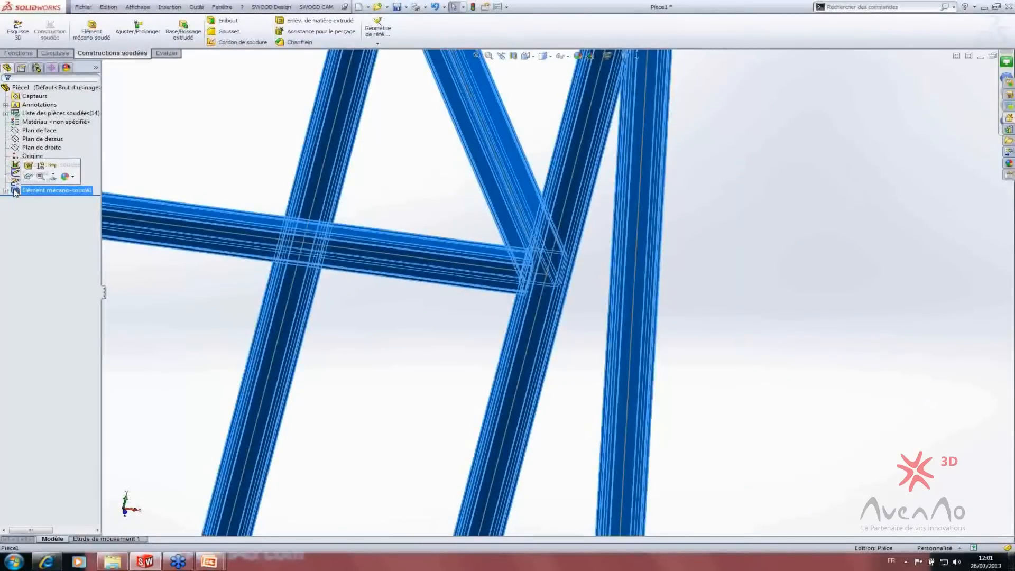
pyautogui.scroll(6, 365, 226)
pyautogui.click(677, 285)
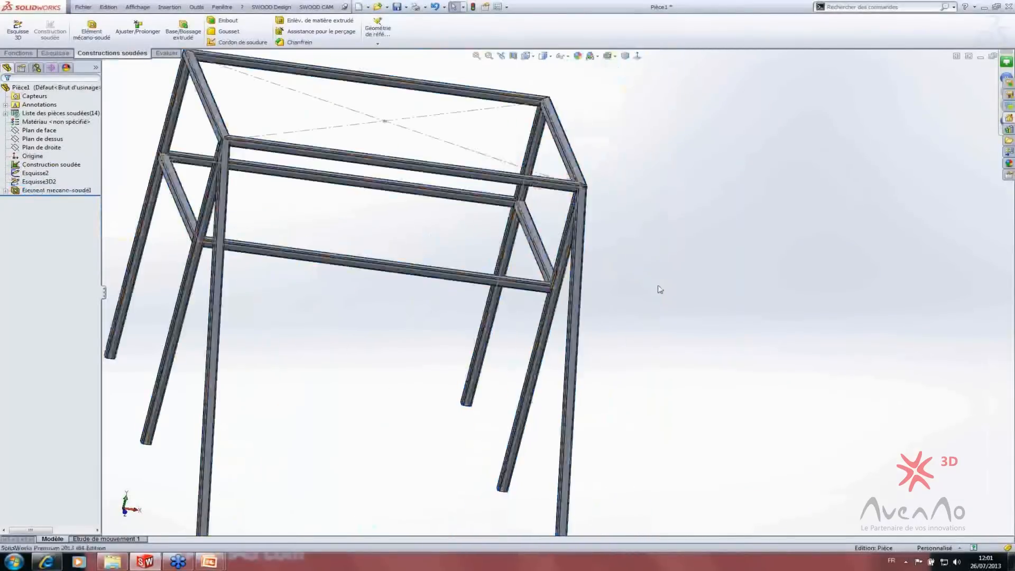
pyautogui.moveTo(656, 287); pyautogui.dragTo(556, 275, button='middle')
pyautogui.scroll(-10, 552, 276)
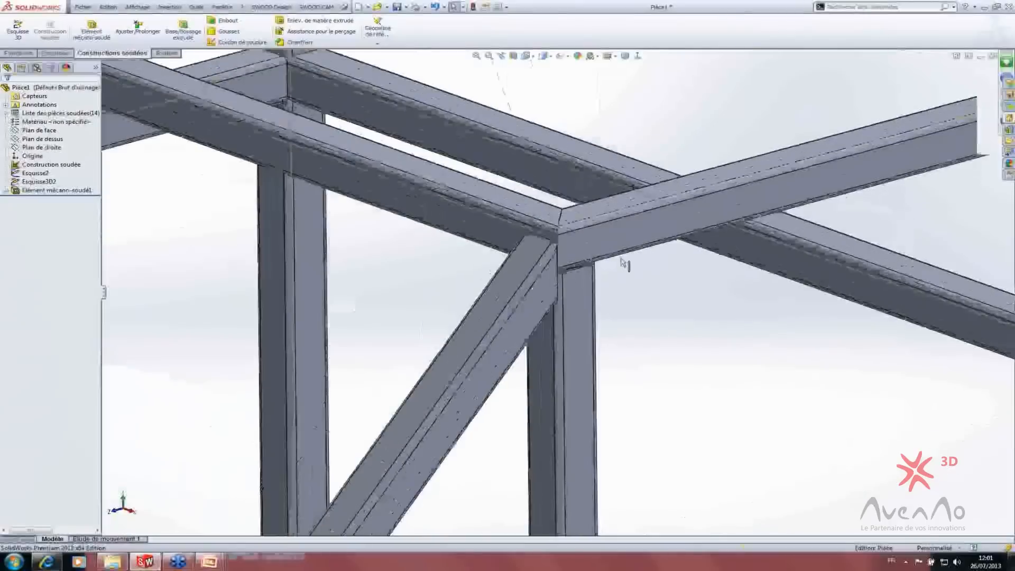
pyautogui.scroll(10, 552, 276)
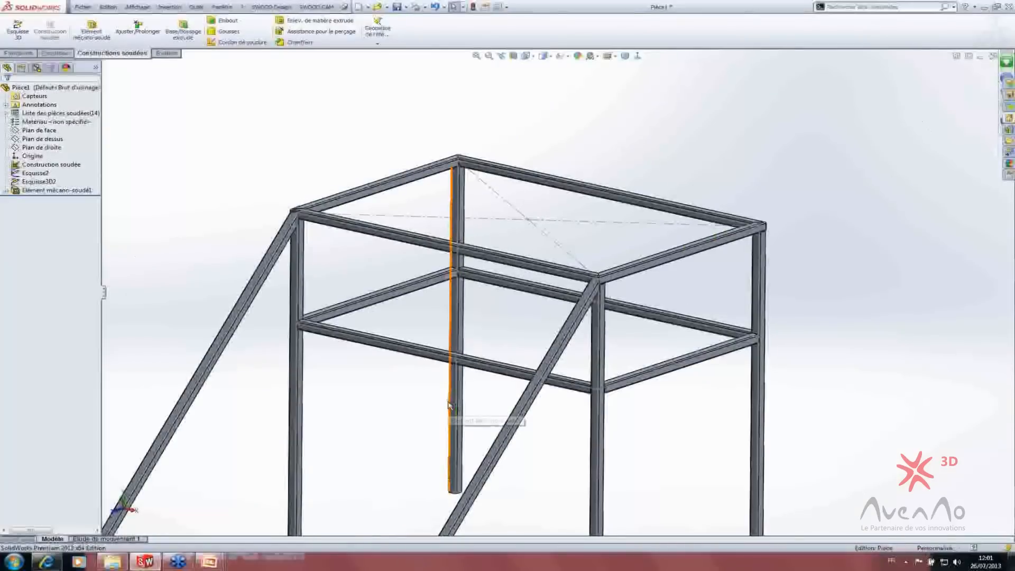
# - Switch to the running PowerPoint slide show and advance past the slide on the structural member tool
pyautogui.hotkey('alt', 'Tab')
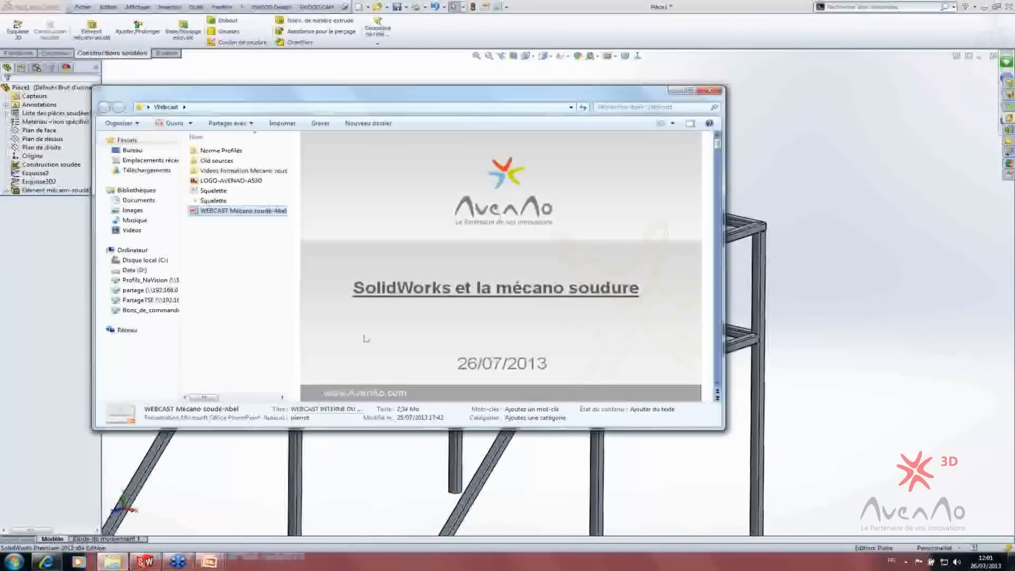
pyautogui.doubleClick(577, 93)
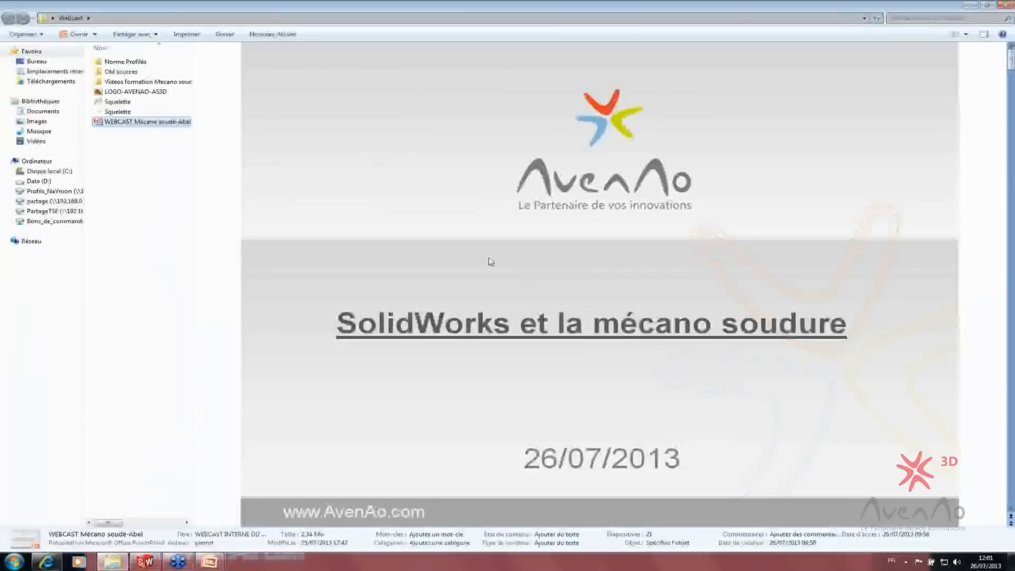
pyautogui.moveTo(209, 562)
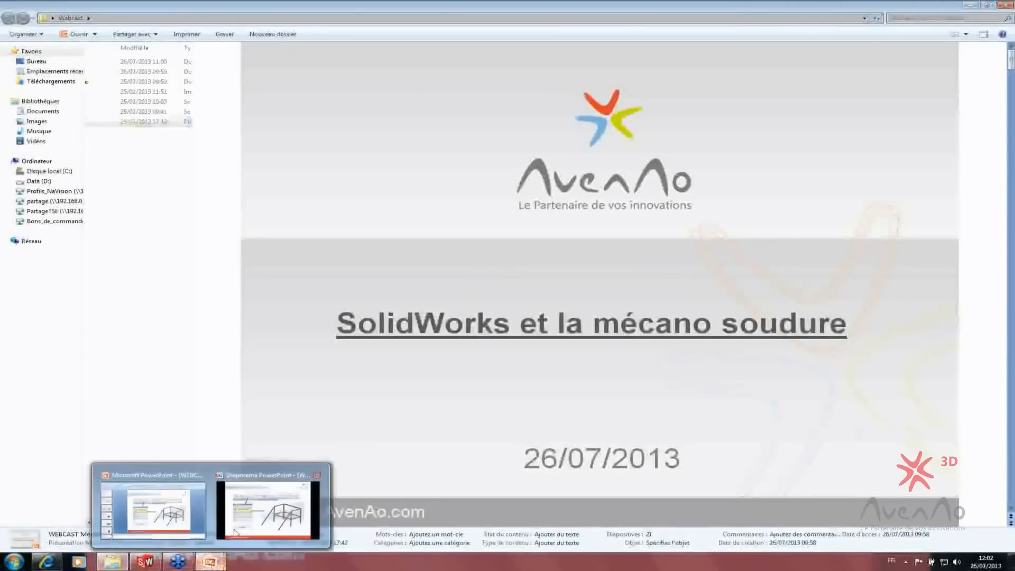
pyautogui.click(260, 505)
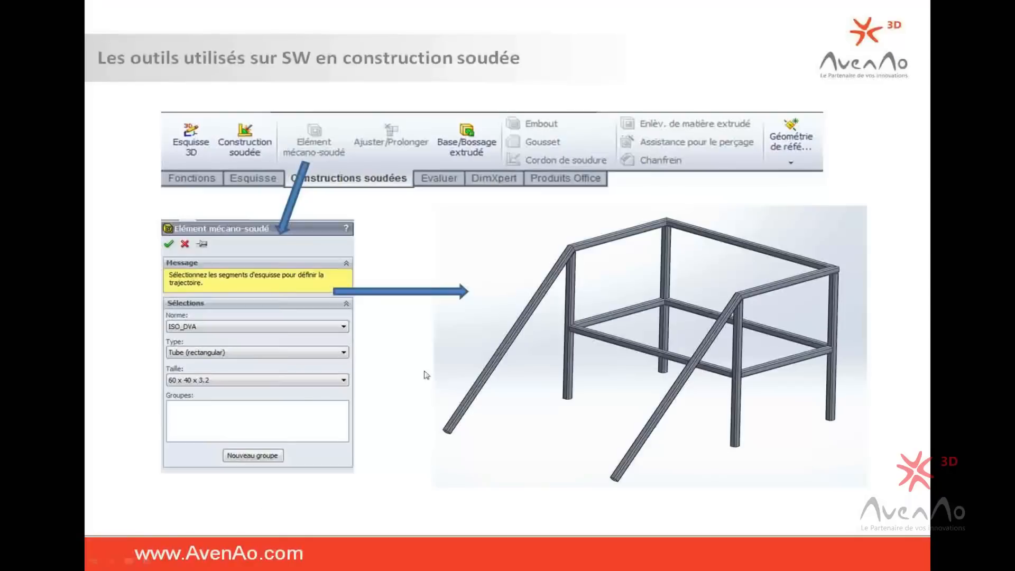
pyautogui.click(468, 322)
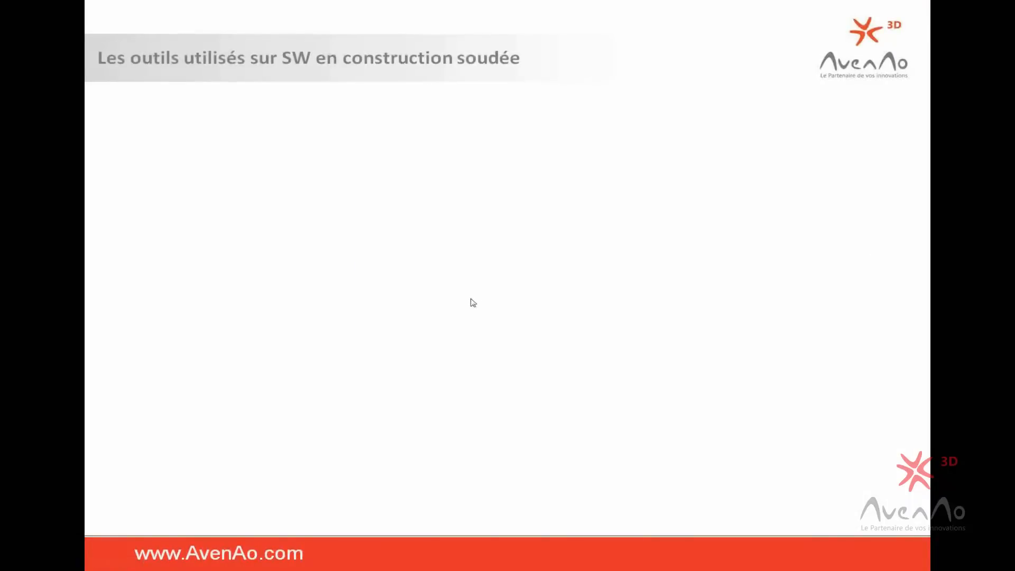
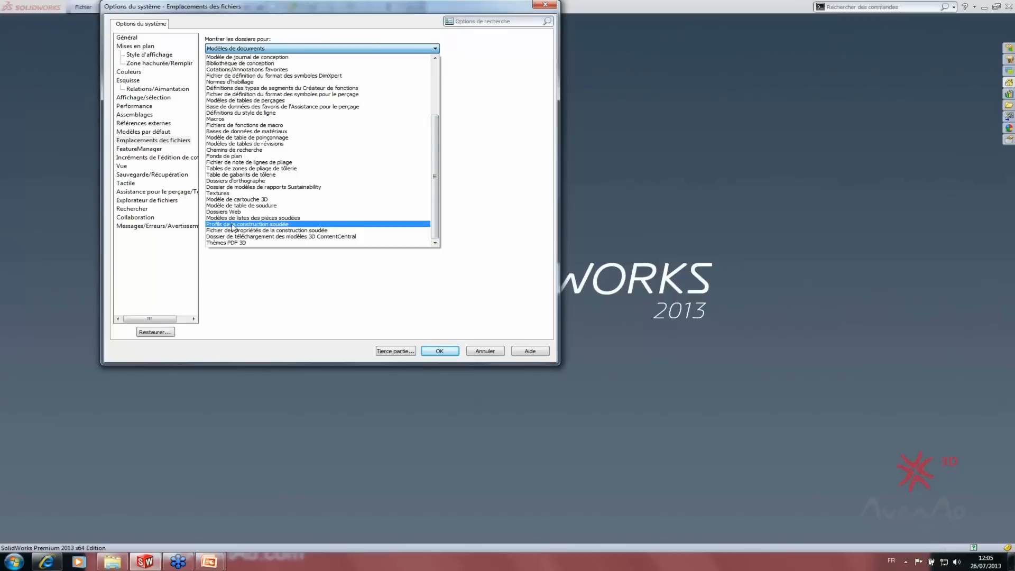
# - Show the file locations for Profils de la construction soudée, read the folder paths and close the system options
pyautogui.click(233, 224)
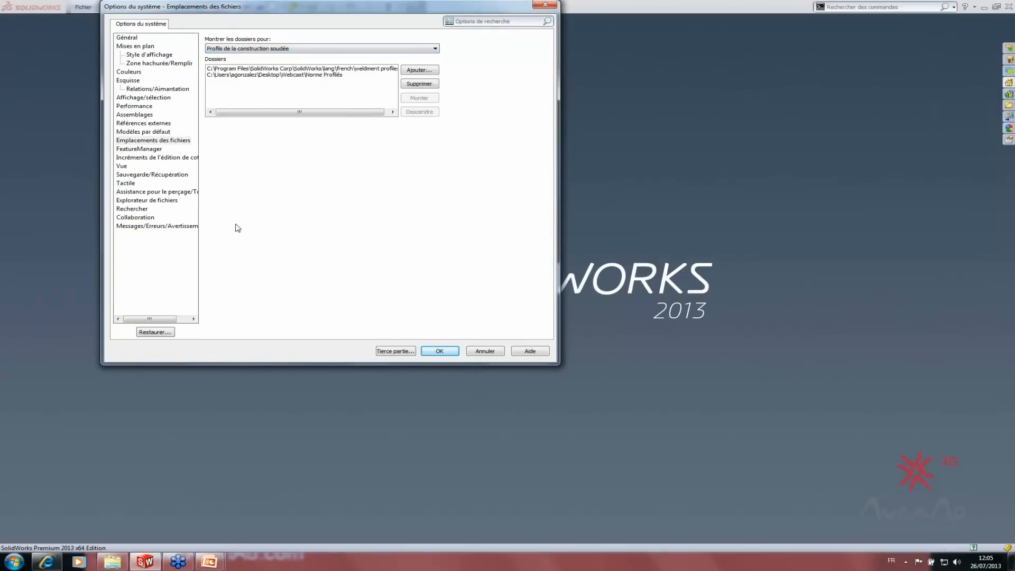
pyautogui.moveTo(255, 113); pyautogui.dragTo(315, 120)
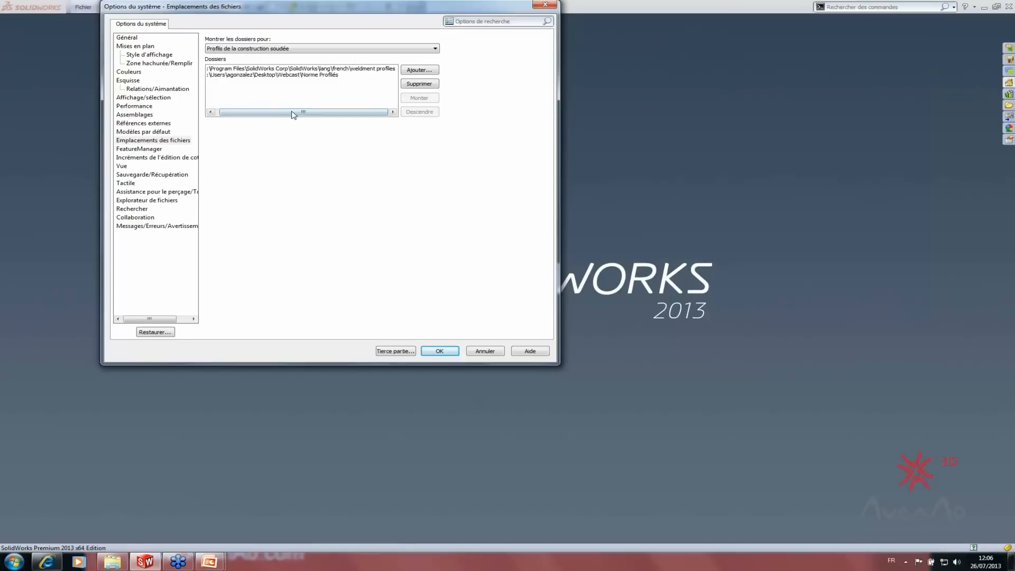
pyautogui.moveTo(295, 112); pyautogui.dragTo(263, 111)
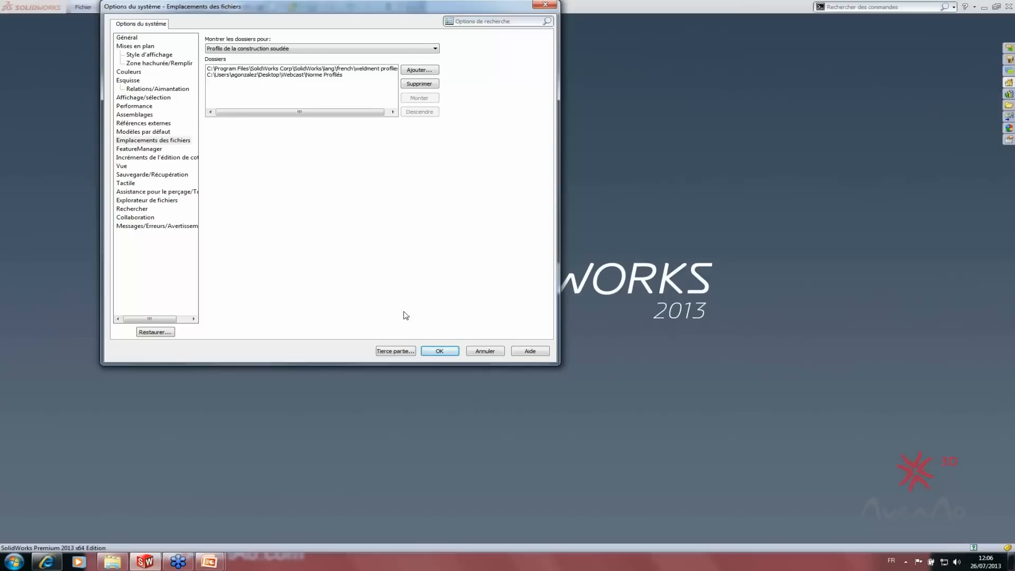
pyautogui.click(441, 352)
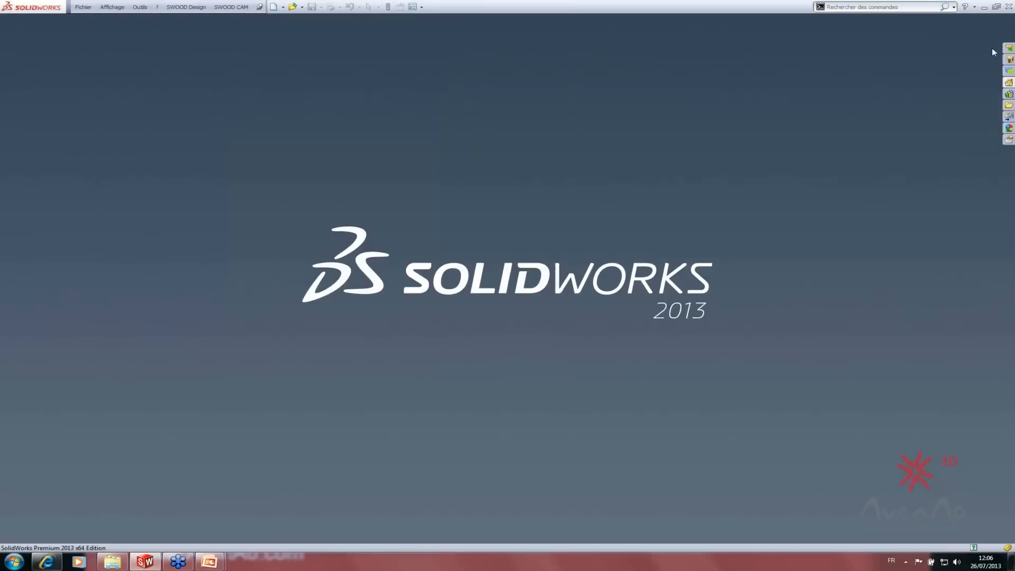
# - Minimize SolidWorks, open the desktop folder Webcast maximized with a wider file list, and enter the Norme Profilés folder
pyautogui.click(975, 7)
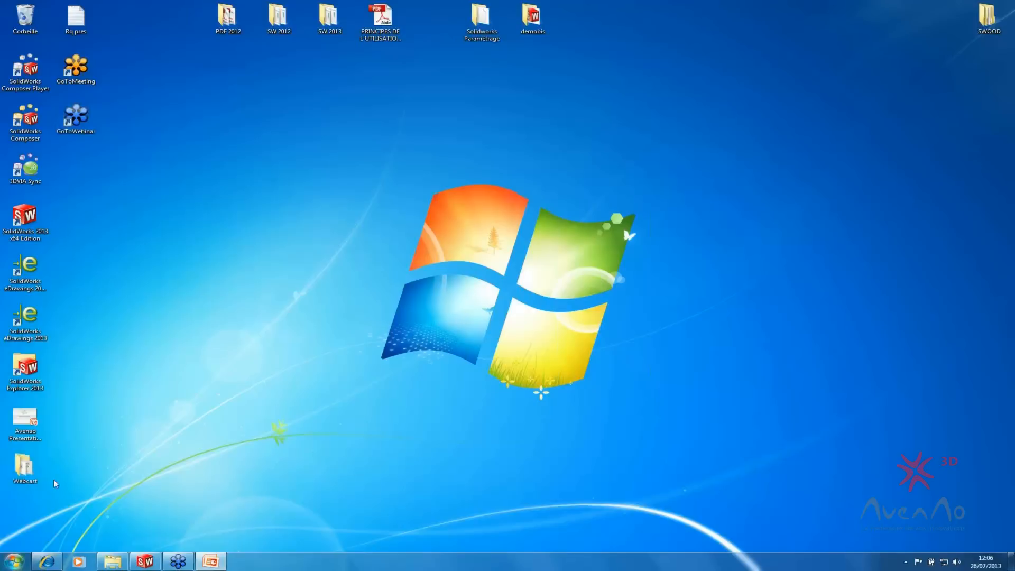
pyautogui.doubleClick(33, 466)
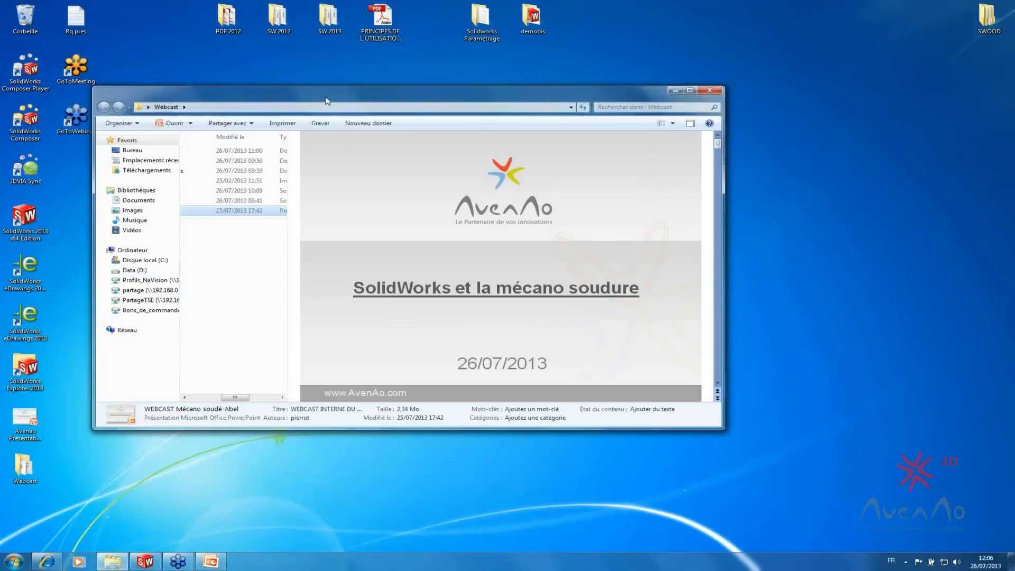
pyautogui.doubleClick(136, 100)
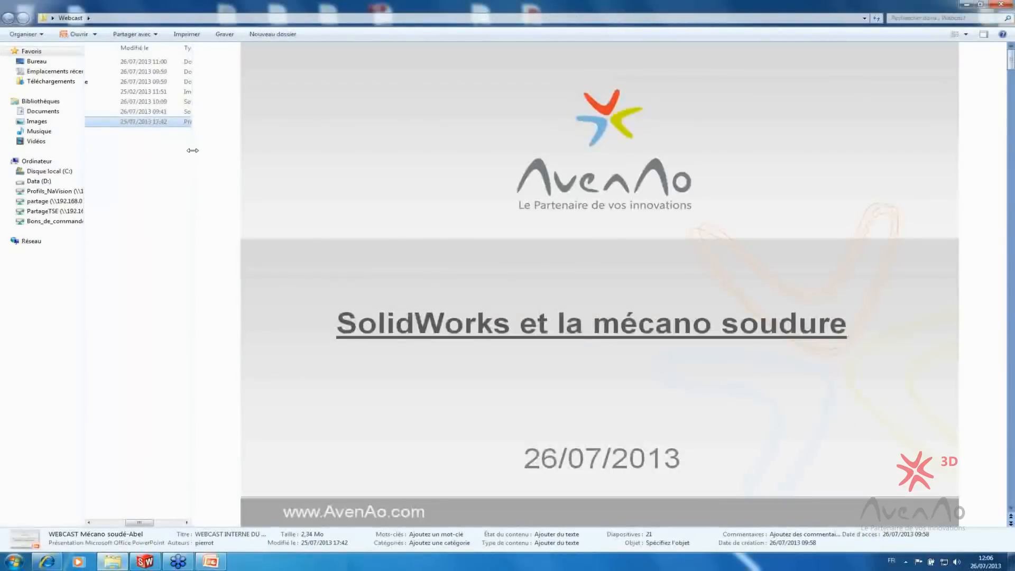
pyautogui.moveTo(192, 150); pyautogui.dragTo(764, 150)
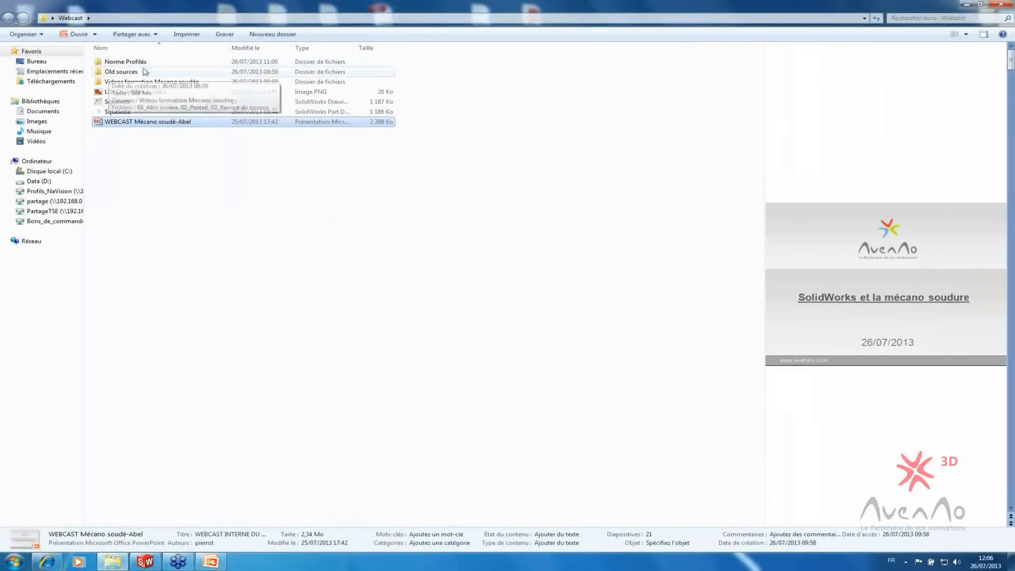
pyautogui.click(122, 63)
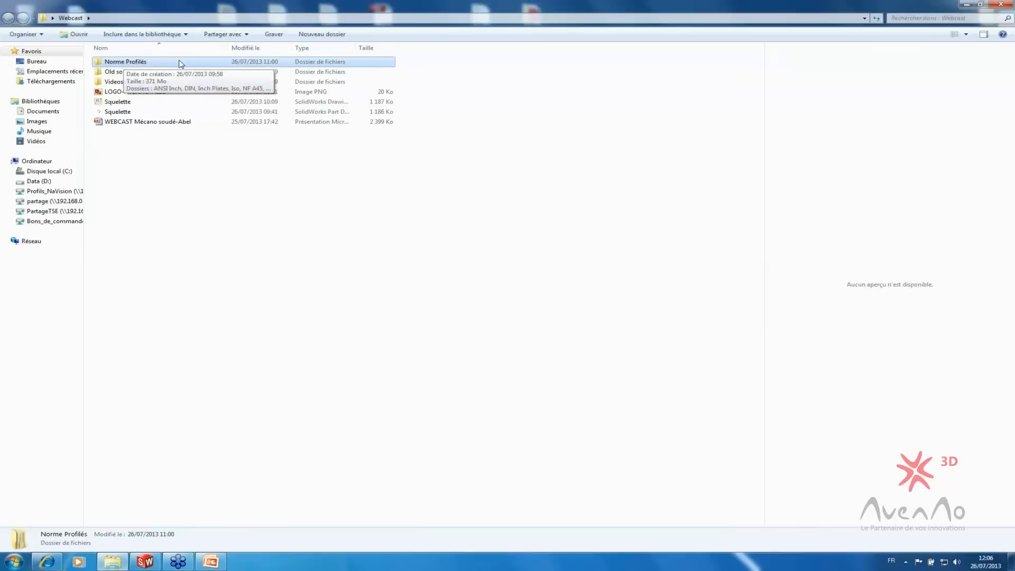
pyautogui.doubleClick(123, 62)
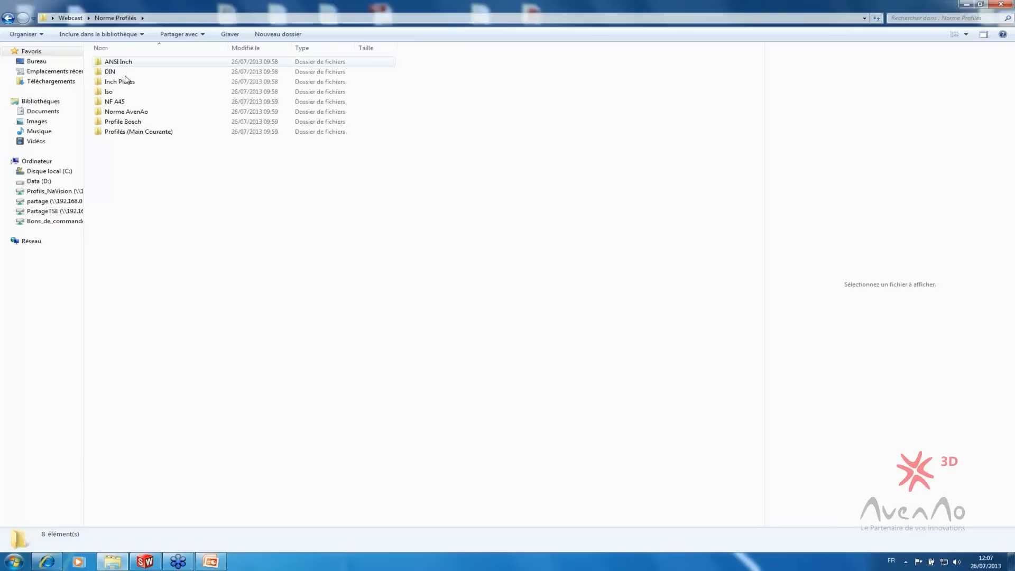
# - Create a new folder named Normes Webcast inside Norme Profilés
pyautogui.rightClick(155, 172)
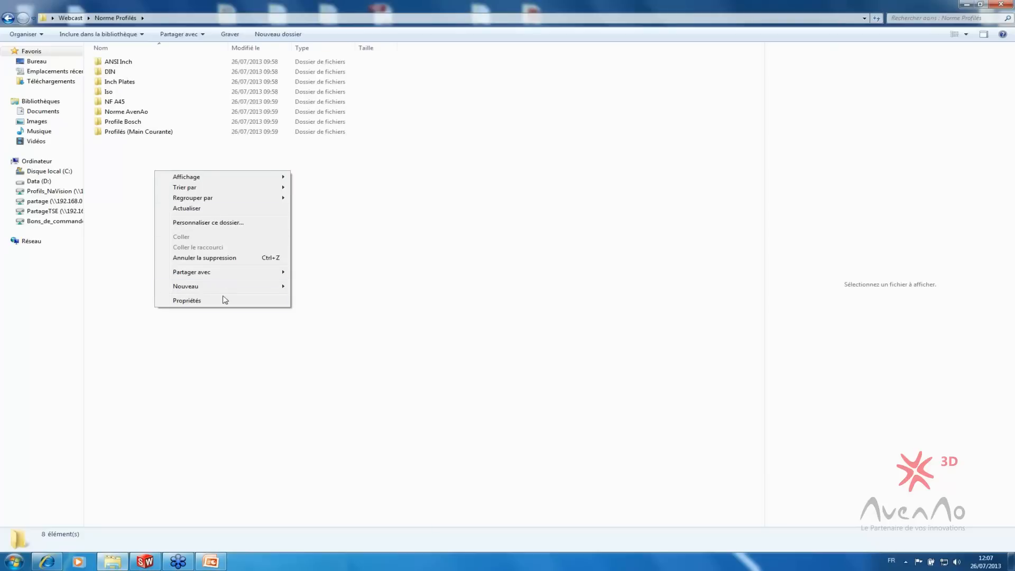
pyautogui.moveTo(229, 289)
pyautogui.click(316, 286)
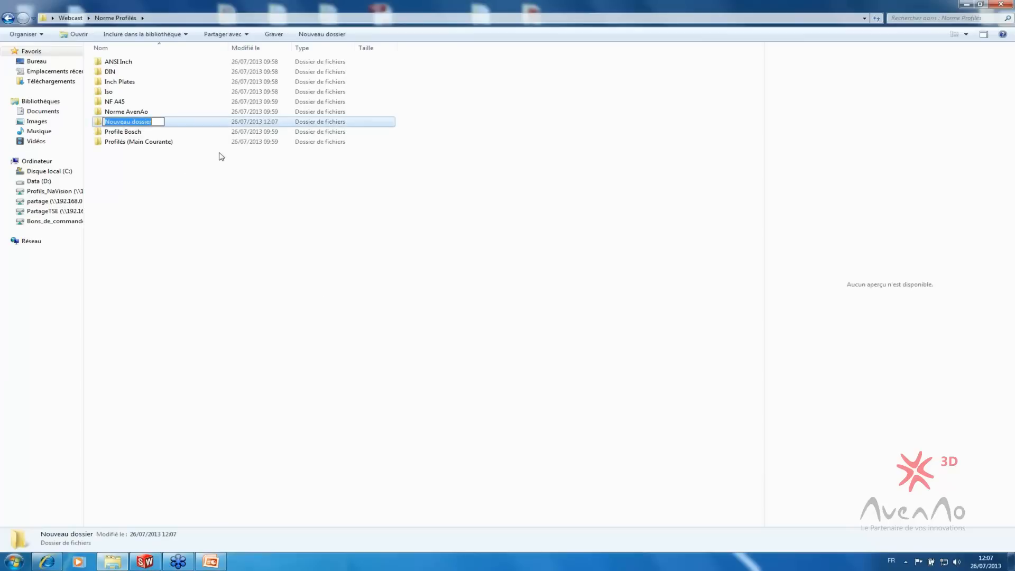
pyautogui.write('Normes Webcast')
pyautogui.click(193, 196)
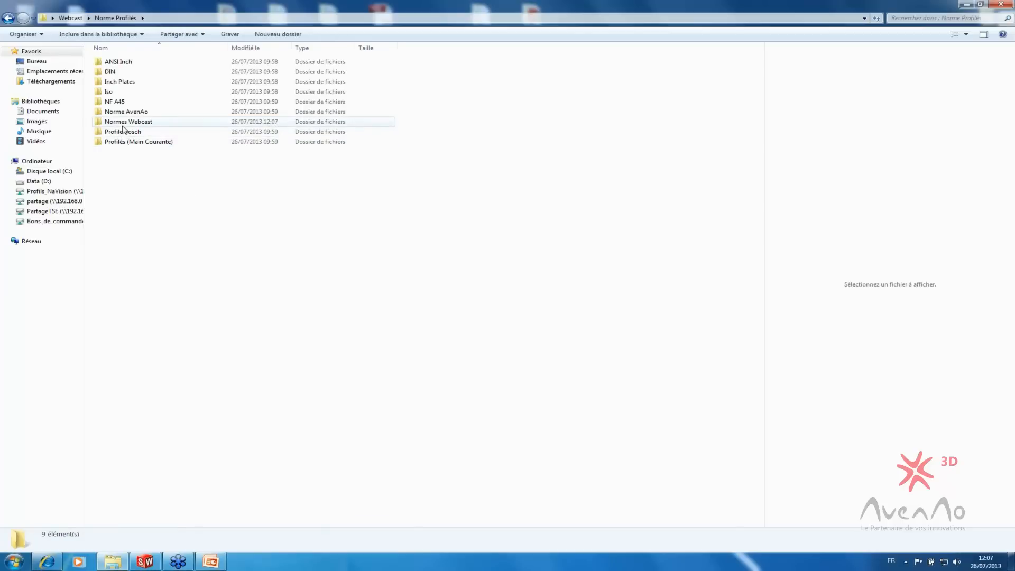
# - Check the contents of Normes Webcast and the profile-type subfolders of NF A45, and return to Norme Profilés
pyautogui.doubleClick(121, 122)
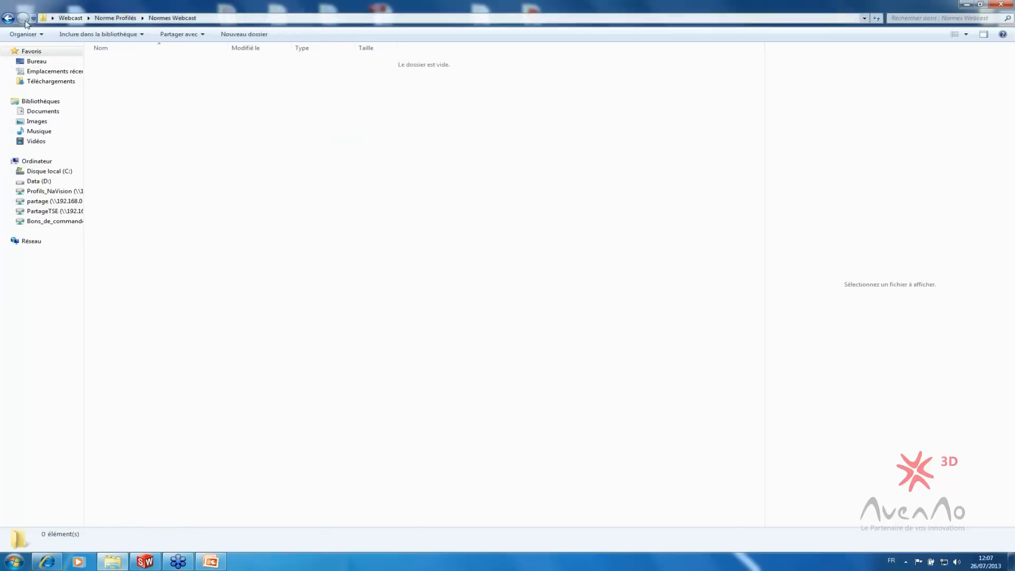
pyautogui.press('BackSpace')
pyautogui.click(114, 102)
pyautogui.doubleClick(115, 104)
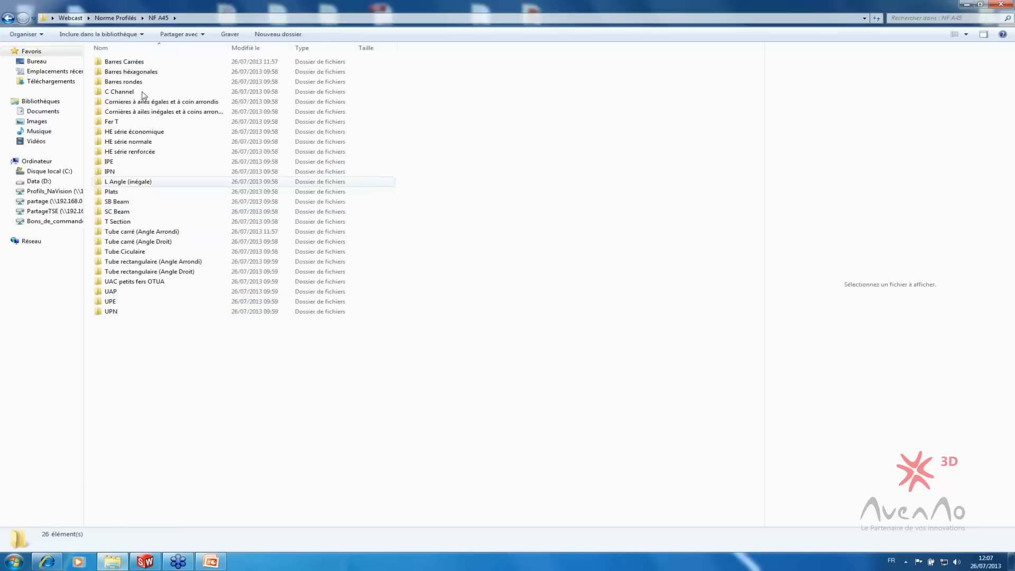
pyautogui.click(8, 19)
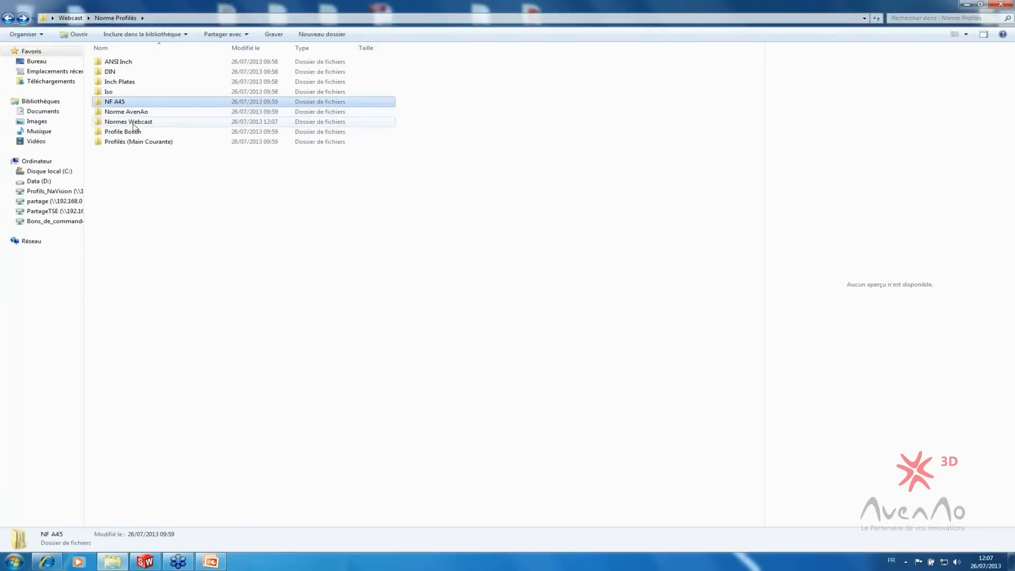
# - Open the Normes Webcast folder and create a new subfolder in it for a profile type
pyautogui.doubleClick(129, 126)
pyautogui.rightClick(135, 105)
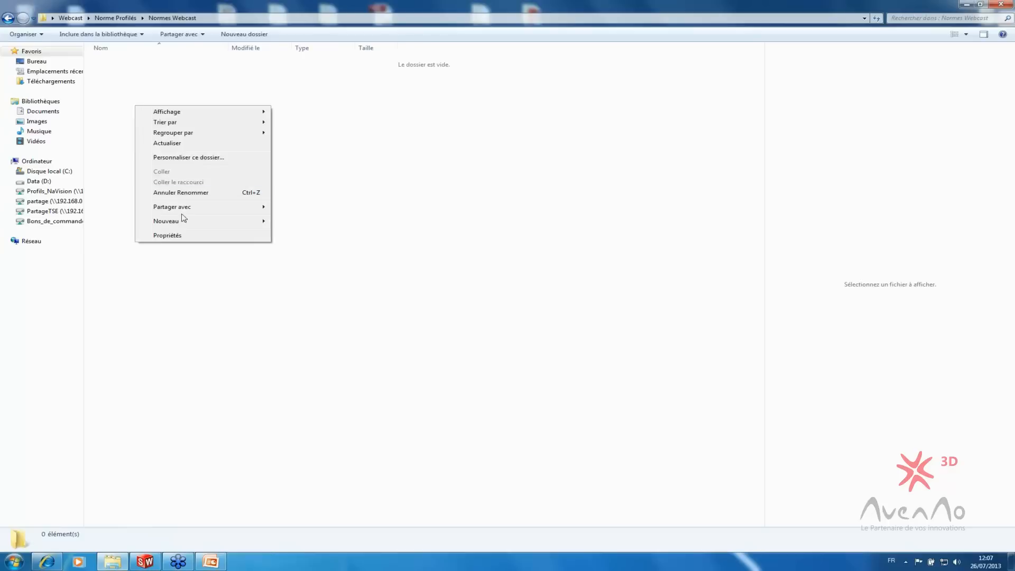
pyautogui.moveTo(185, 221)
pyautogui.click(296, 221)
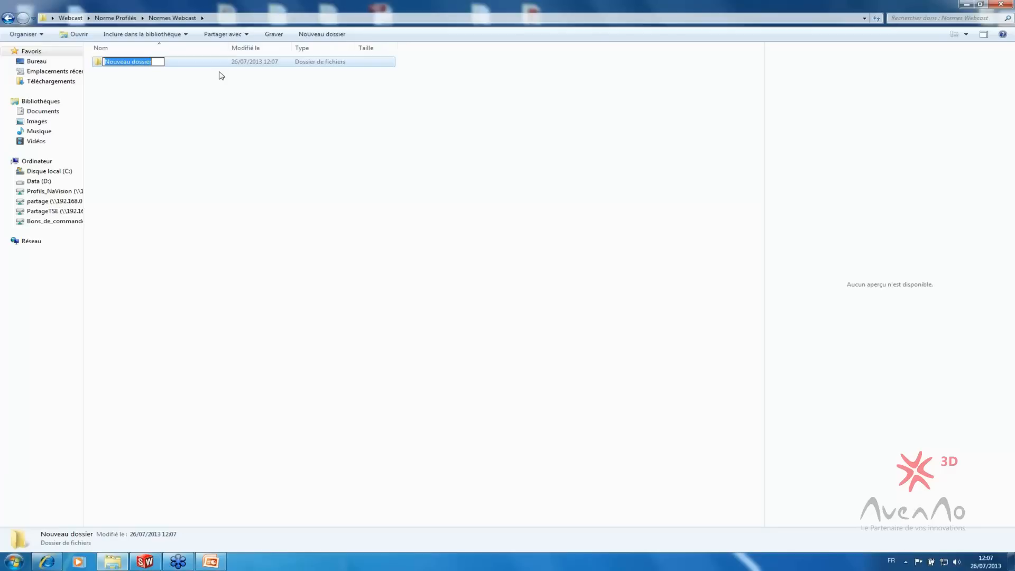
# - Name the new folder in Normes Webcast "Tube hexagonale" and open it
pyautogui.write('Tubes hex')
pyautogui.press('Tab')
pyautogui.write('a')
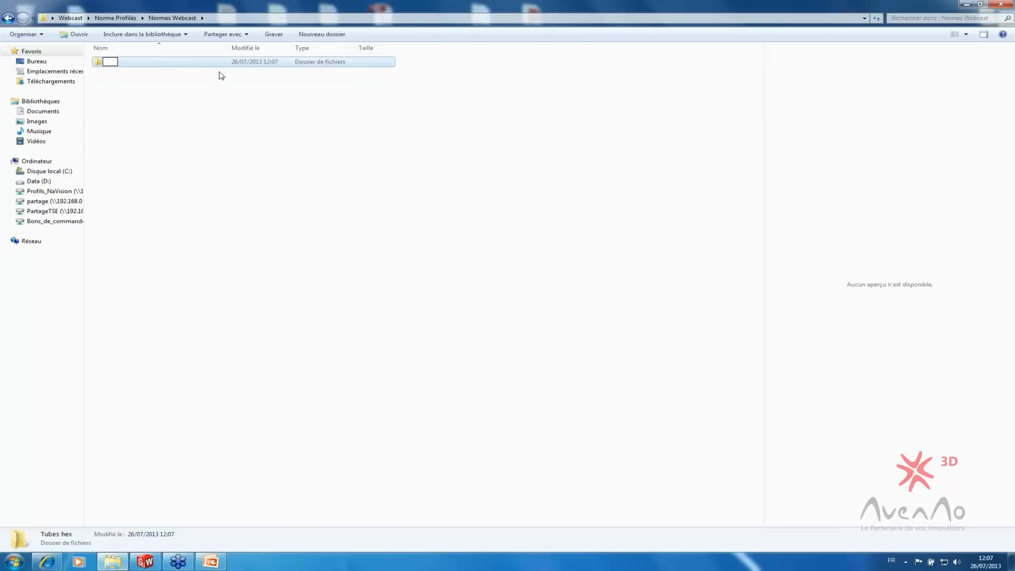
pyautogui.write('Tube hexagonale')
pyautogui.click(209, 92)
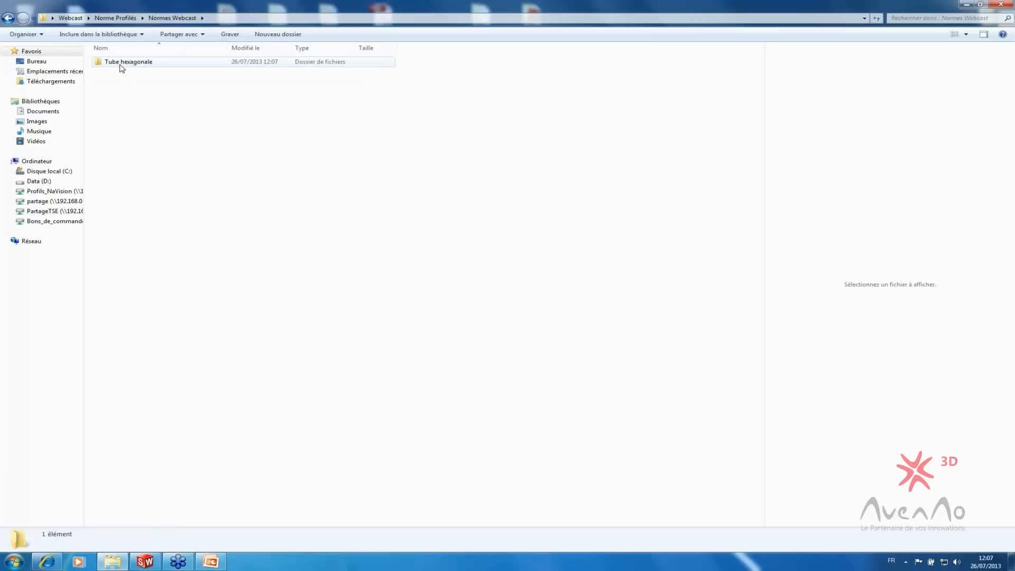
pyautogui.doubleClick(121, 66)
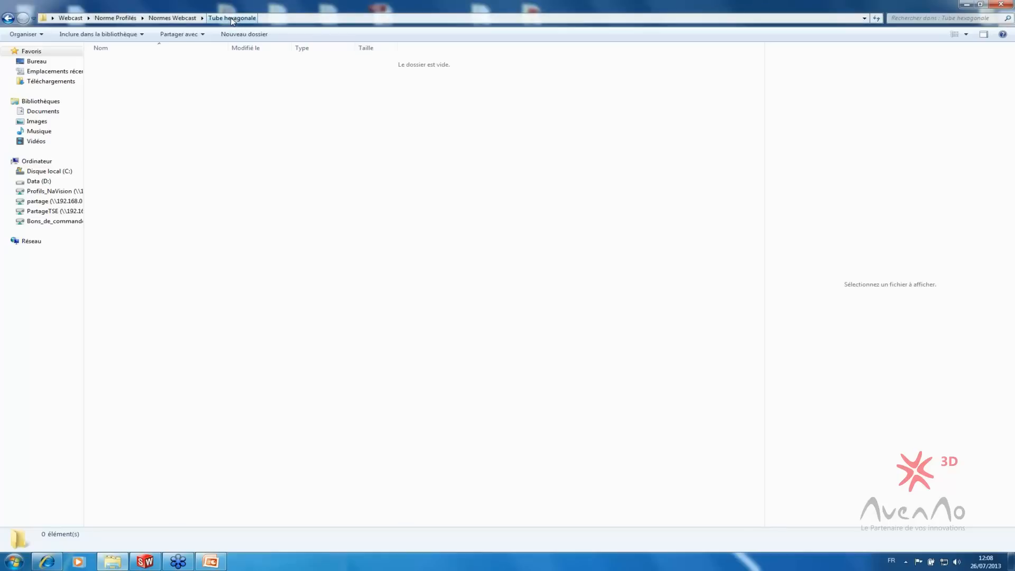
# - Minimize the folder window, switch to SolidWorks and create a new part document
pyautogui.click(967, 5)
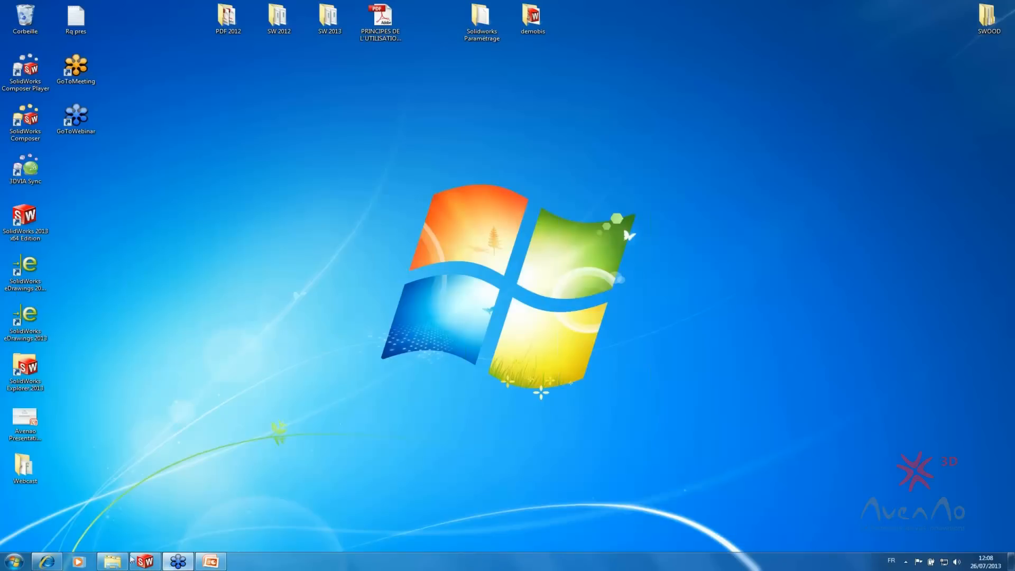
pyautogui.click(142, 561)
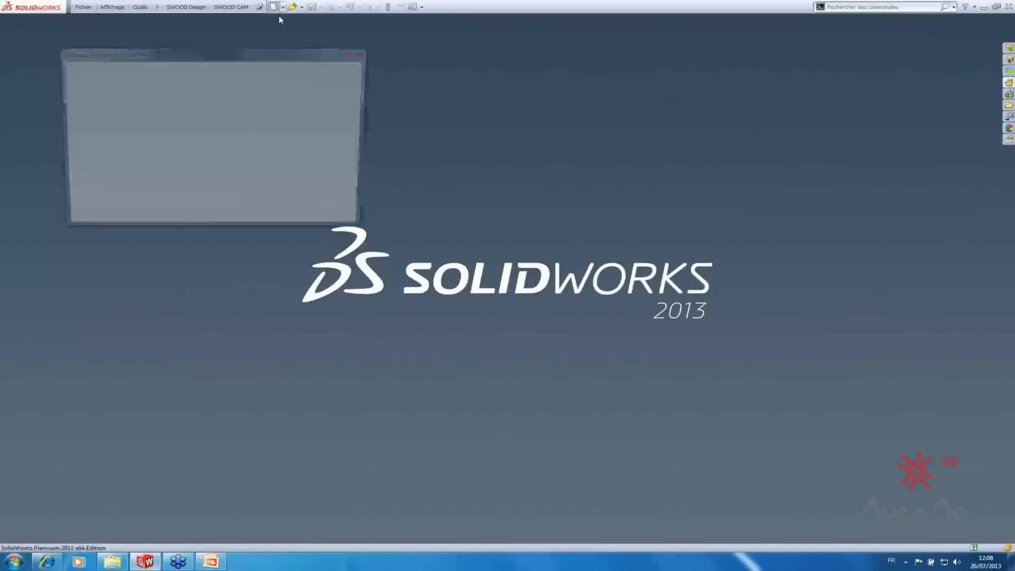
pyautogui.click(249, 222)
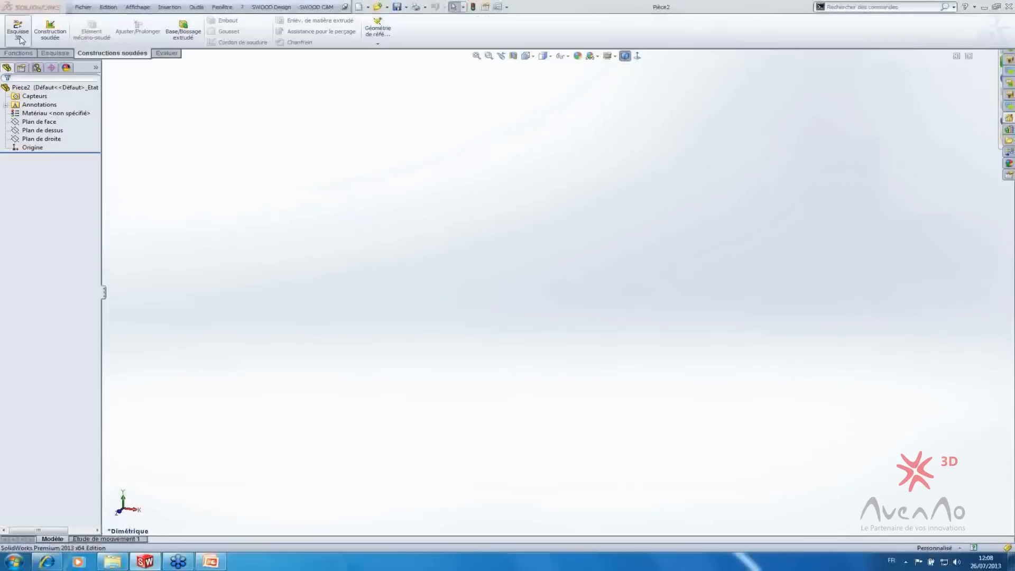
# - On Plan de face, sketch a six-sided polygon centred on the origin with an inscribed circle about 80 mm in diameter
pyautogui.click(54, 53)
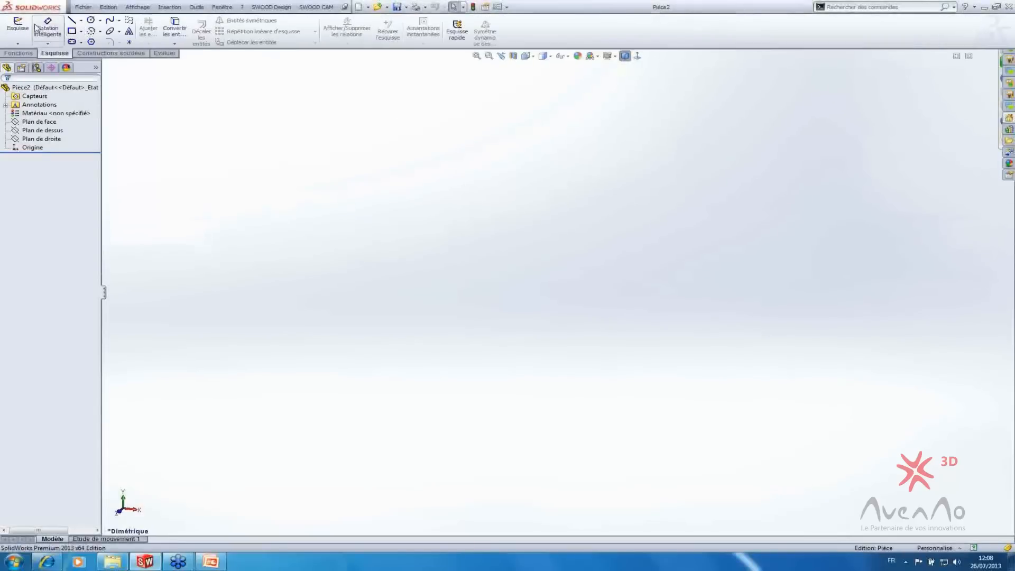
pyautogui.click(35, 27)
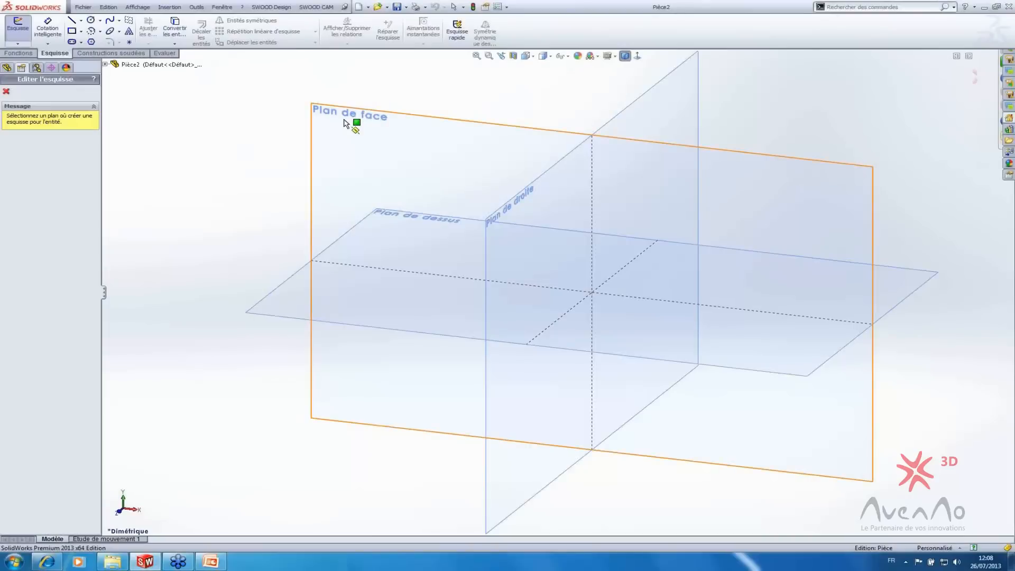
pyautogui.click(344, 123)
pyautogui.click(637, 56)
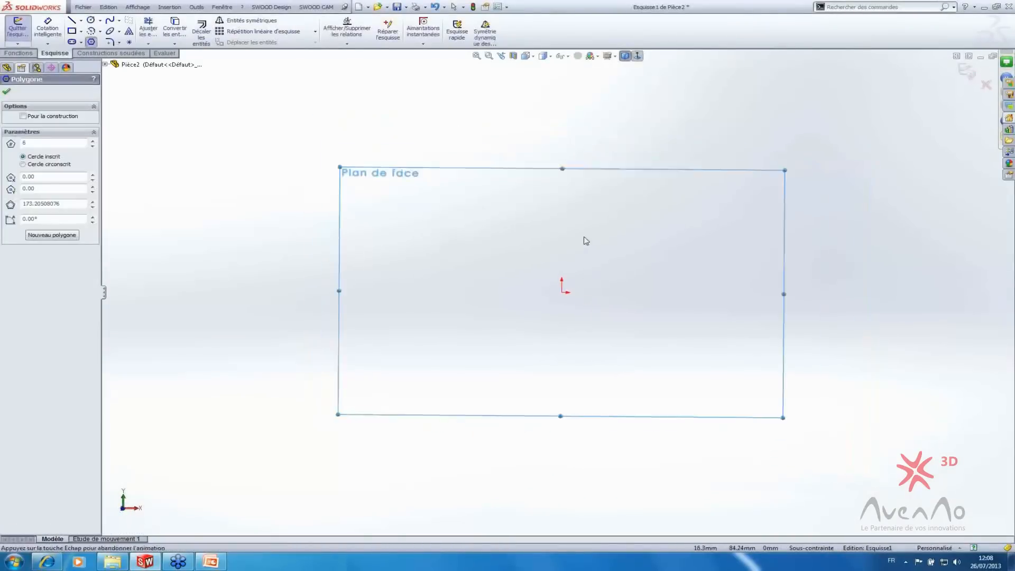
pyautogui.click(562, 293)
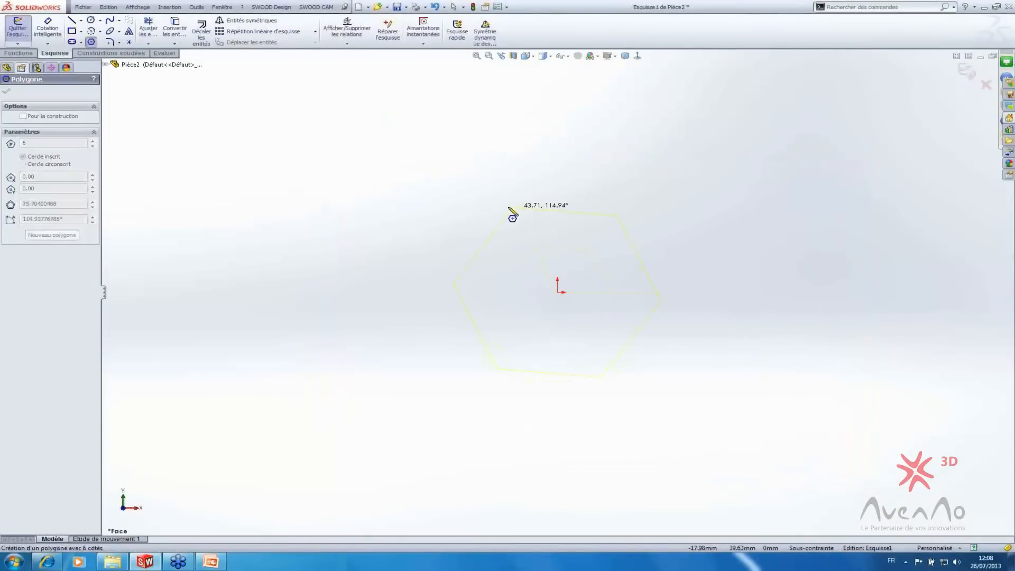
pyautogui.click(507, 213)
pyautogui.press('Escape')
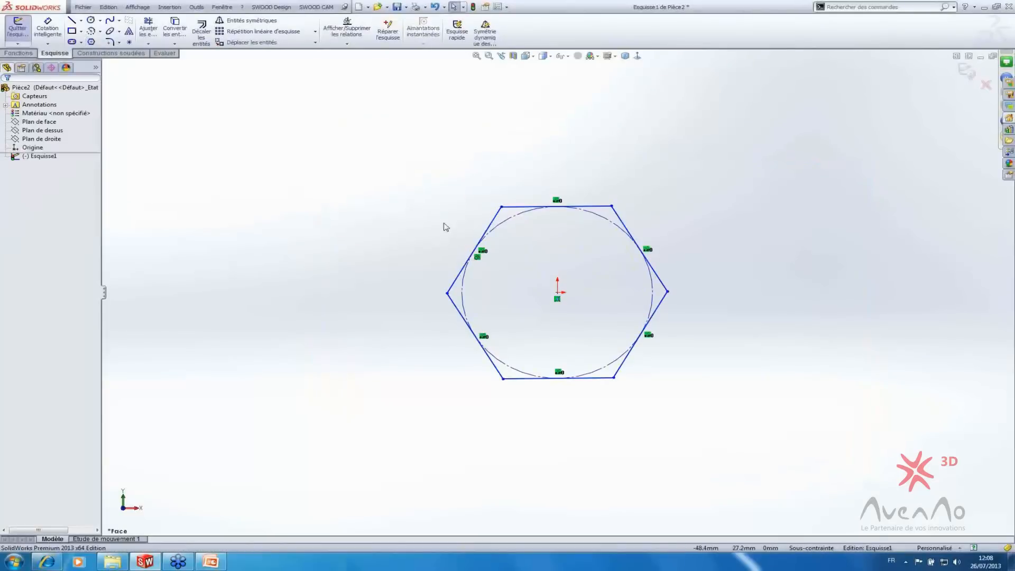
# - Dimension the hexagon's inscribed construction circle with a diameter of 100 mm
pyautogui.press('d')
pyautogui.click(517, 216)
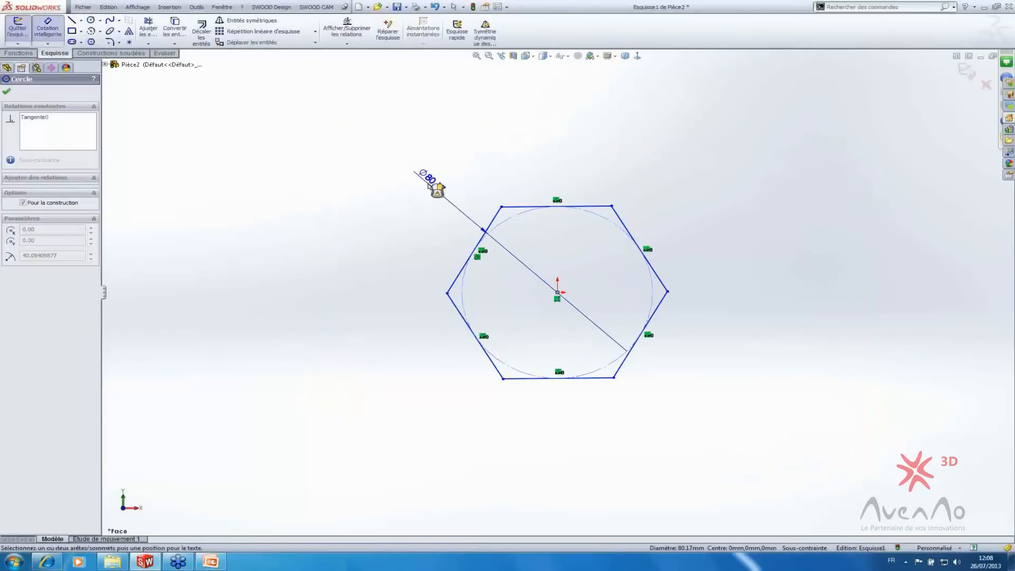
pyautogui.click(429, 186)
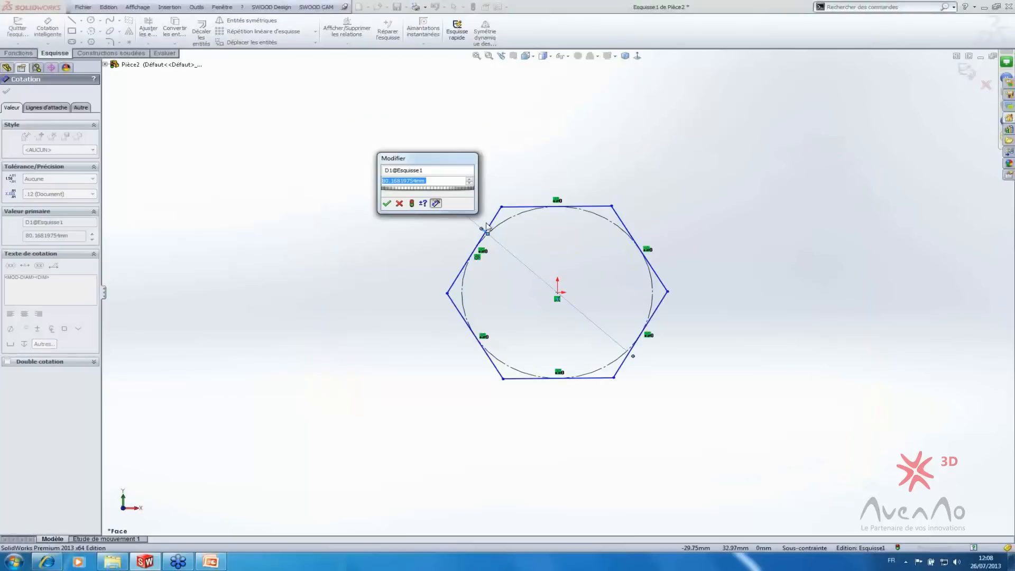
pyautogui.write('100')
pyautogui.press('Return')
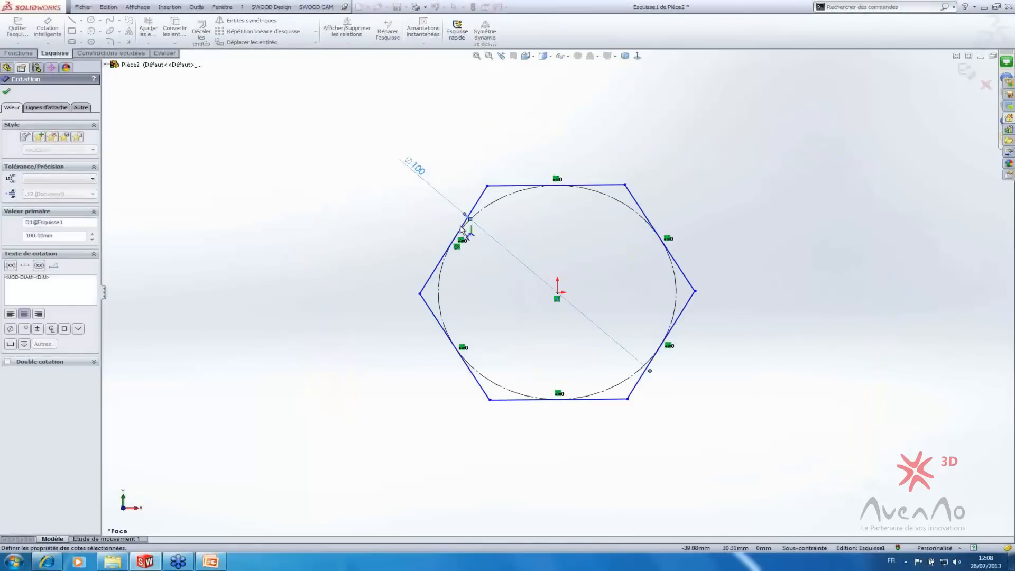
# - Add a horizontal relation to the hexagon's upper side
pyautogui.click(509, 185)
pyautogui.press('Escape')
pyautogui.click(511, 186)
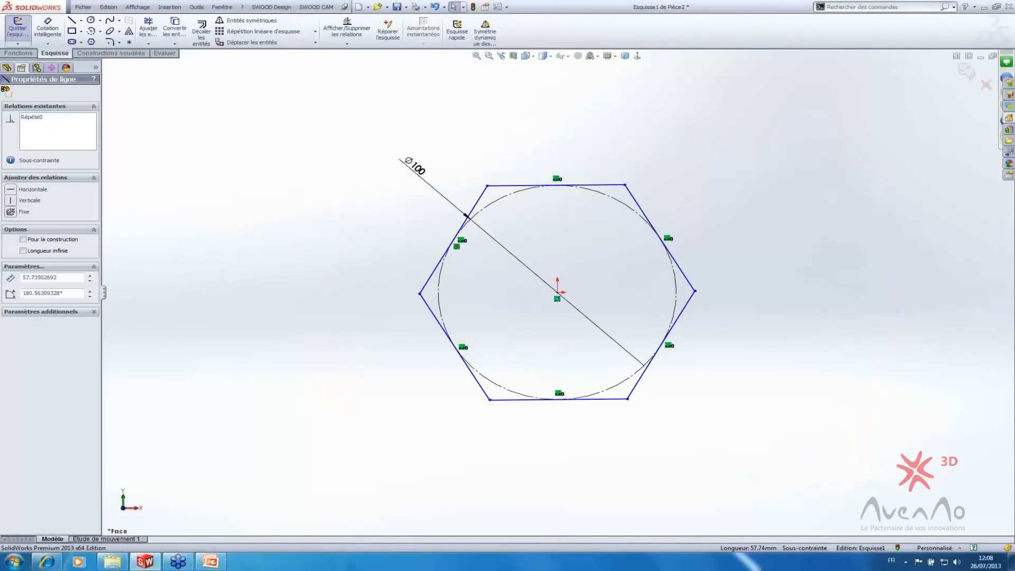
pyautogui.click(512, 185)
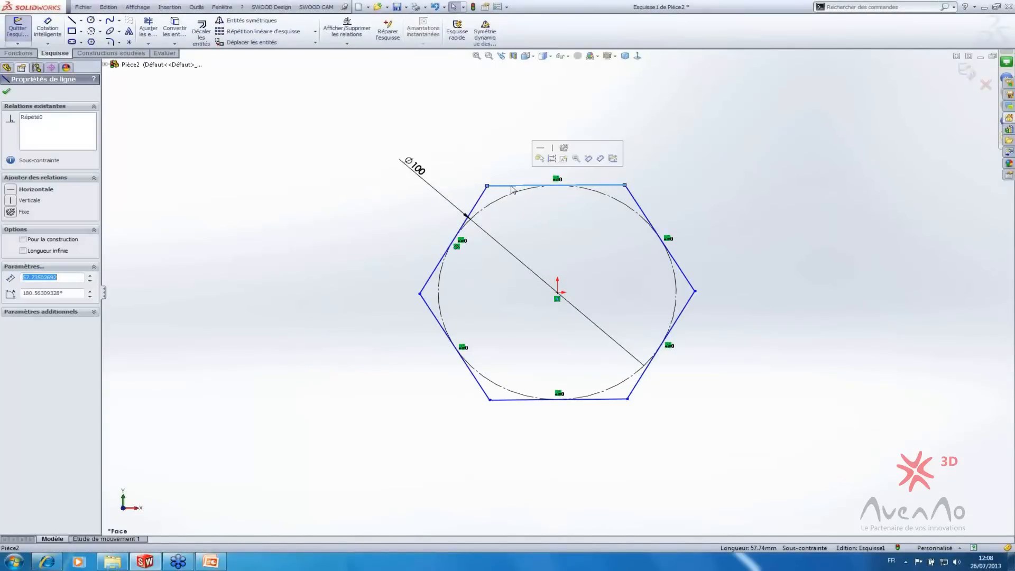
pyautogui.click(540, 152)
pyautogui.click(308, 207)
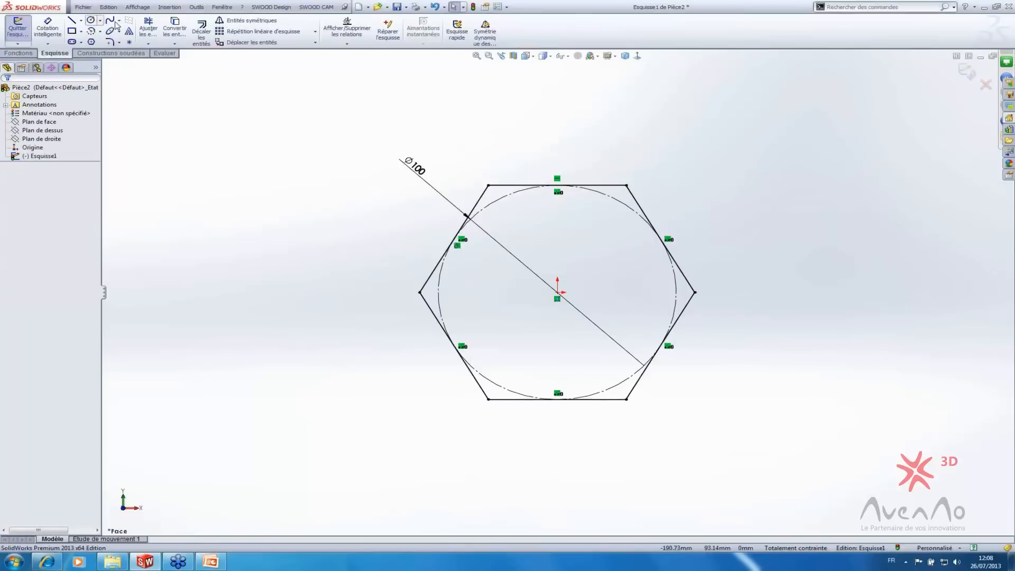
# - Offset the whole hexagon chain outward by 1.5 mm with the offset dimension added
pyautogui.click(202, 32)
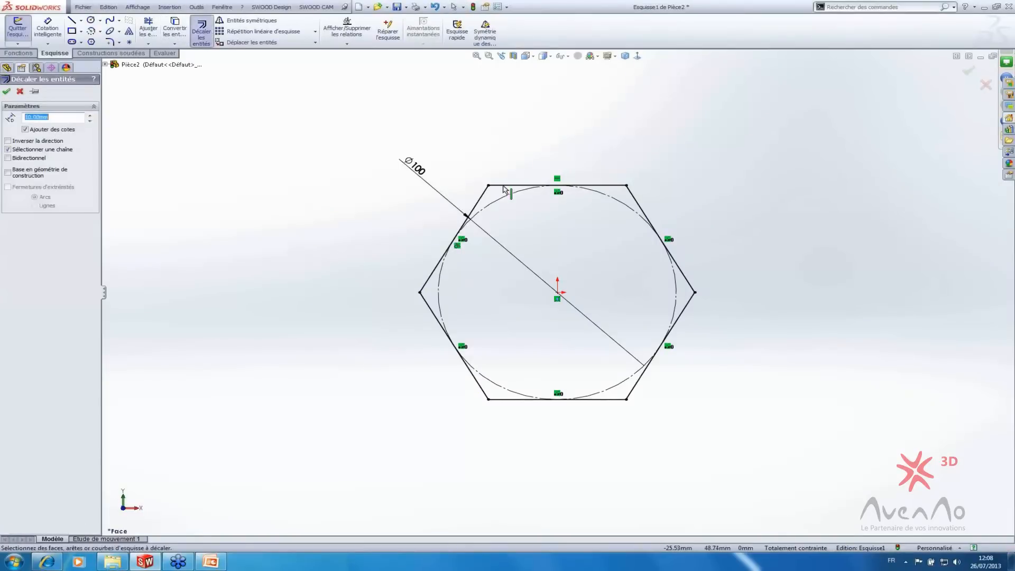
pyautogui.click(72, 117)
pyautogui.hotkey('ctrl', 'a')
pyautogui.write('1.52')
pyautogui.press('Return')
pyautogui.write('1.5')
pyautogui.press('Return')
pyautogui.click(516, 186)
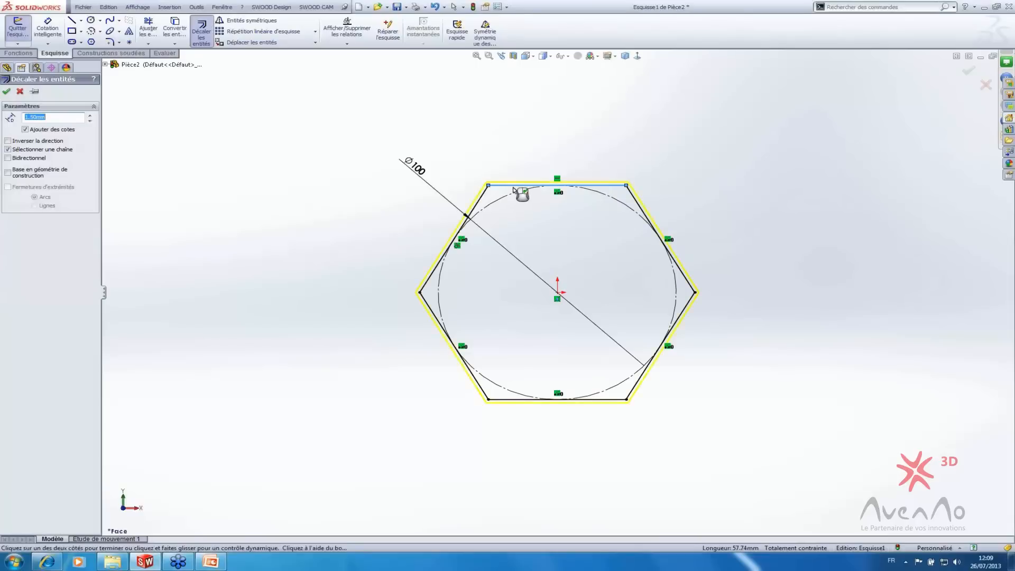
pyautogui.scroll(-3, 521, 204)
pyautogui.scroll(-2, 525, 209)
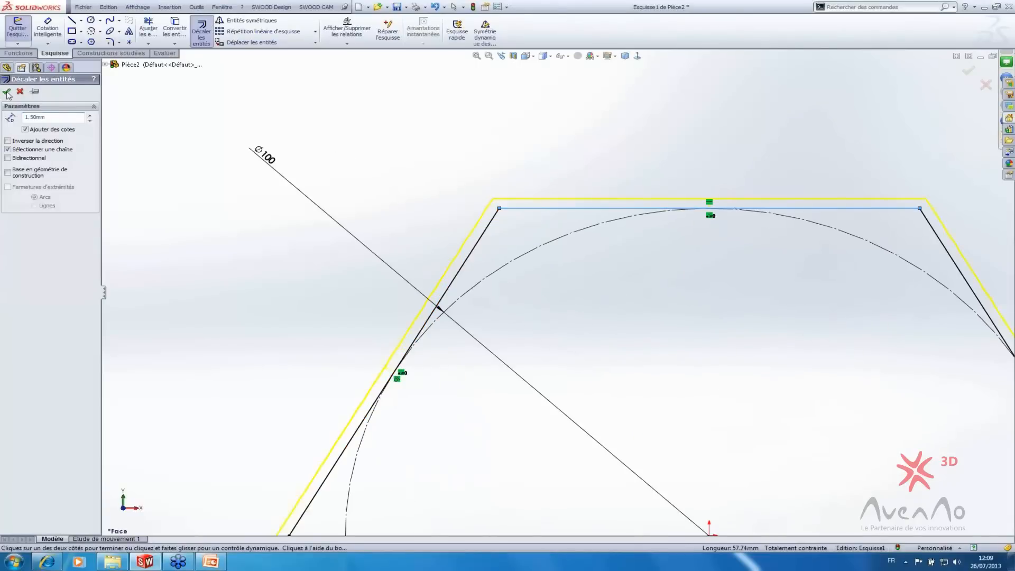
pyautogui.click(7, 91)
pyautogui.scroll(3, 643, 275)
pyautogui.scroll(3, 644, 288)
pyautogui.scroll(-3, 653, 355)
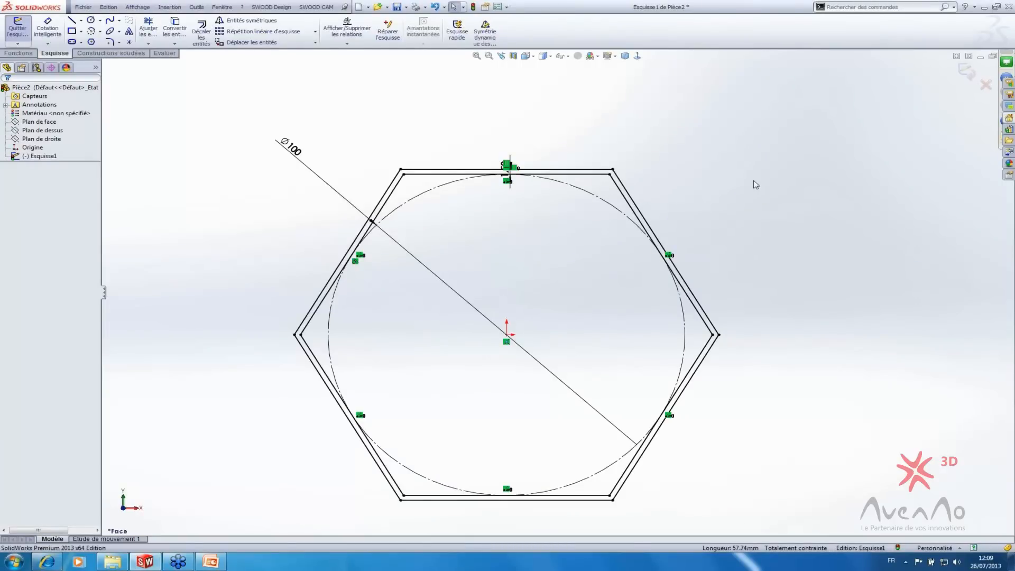
# - Place sketch points on the outer hexagon's bottom side, both left sides and both right sides, using the side midpoints
pyautogui.click(129, 41)
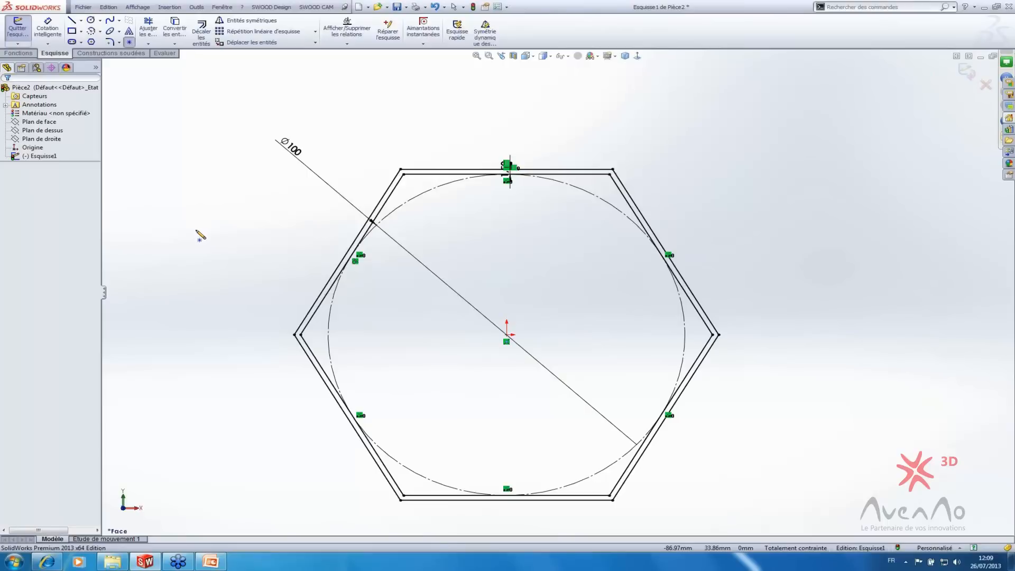
pyautogui.hotkey('ctrl', 'z')
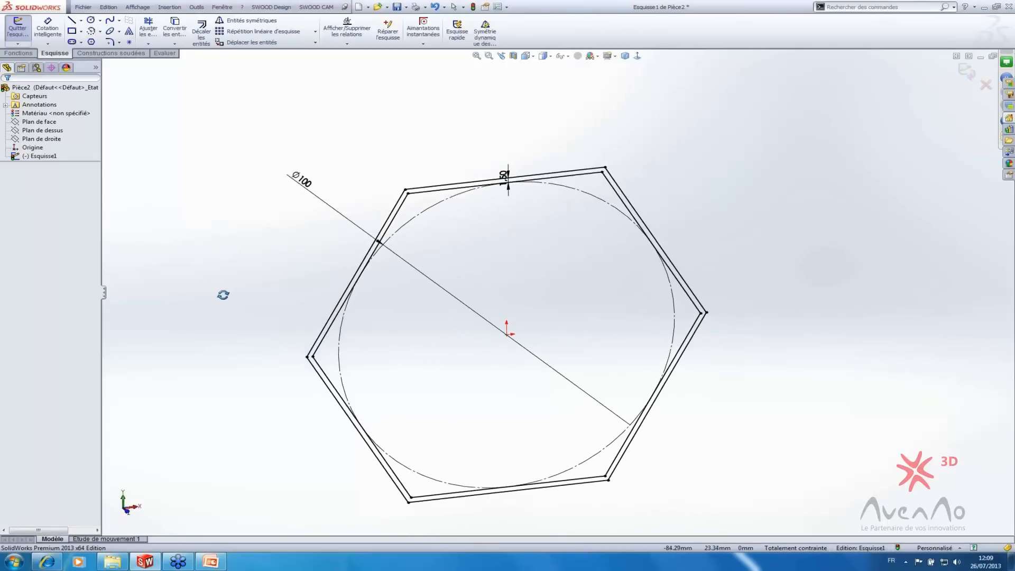
pyautogui.press('Return')
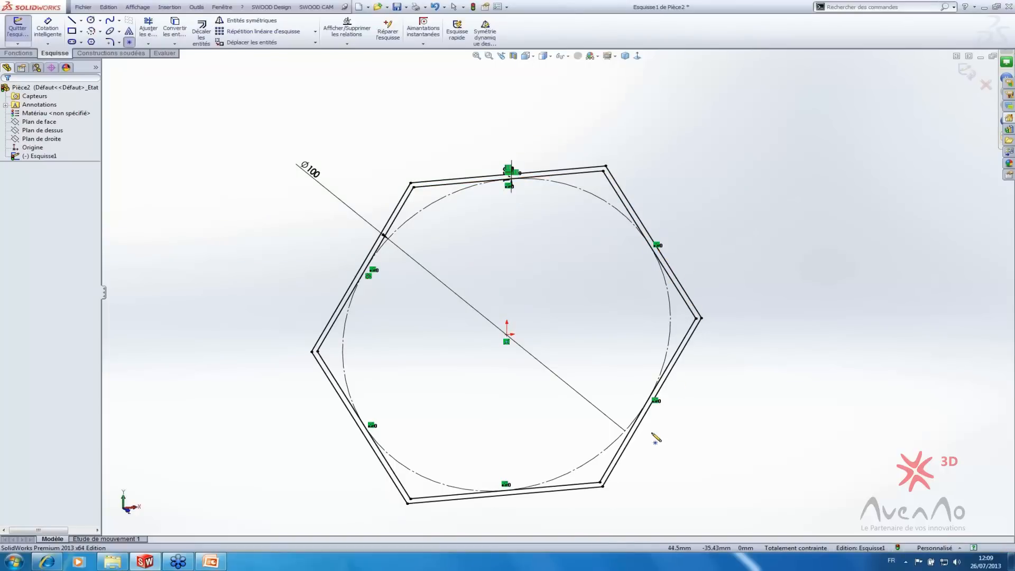
pyautogui.click(505, 495)
pyautogui.click(359, 427)
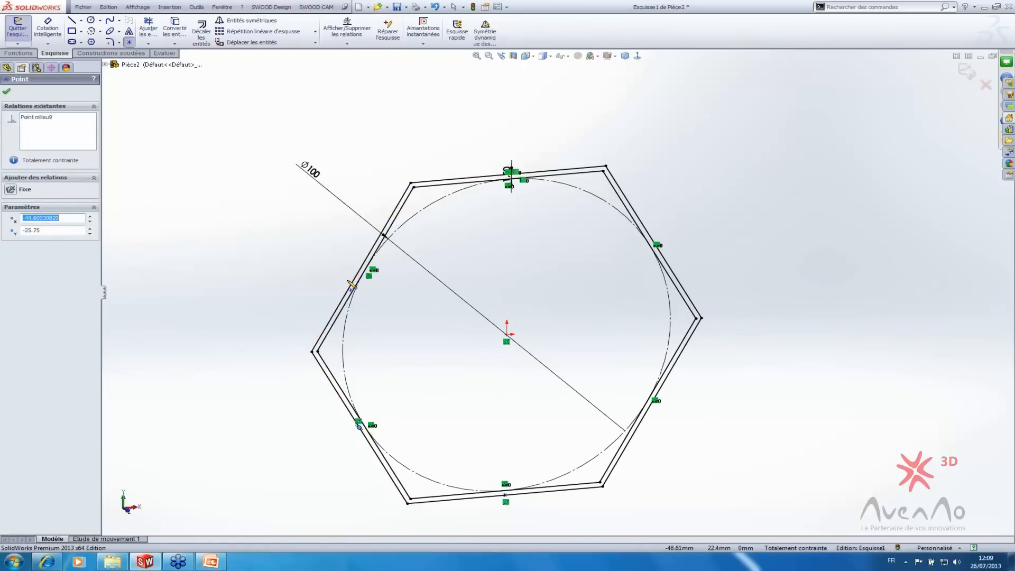
pyautogui.click(361, 266)
pyautogui.click(654, 404)
pyautogui.click(654, 243)
# - Move the upper-right sketch point to its outer side's midpoint and add another point at the midpoint of the outer top side
pyautogui.scroll(-4, 658, 245)
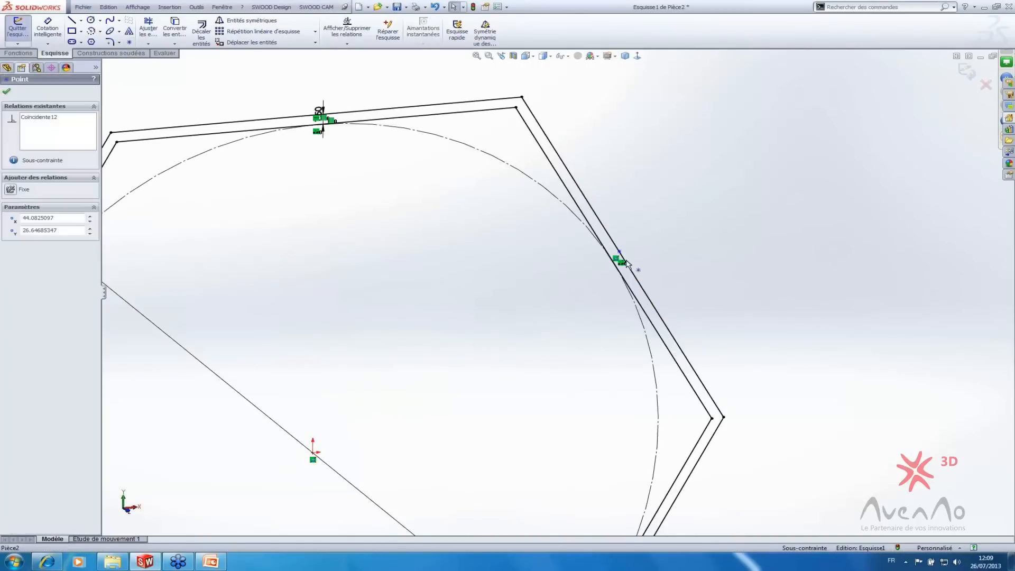
pyautogui.moveTo(630, 273); pyautogui.dragTo(623, 258)
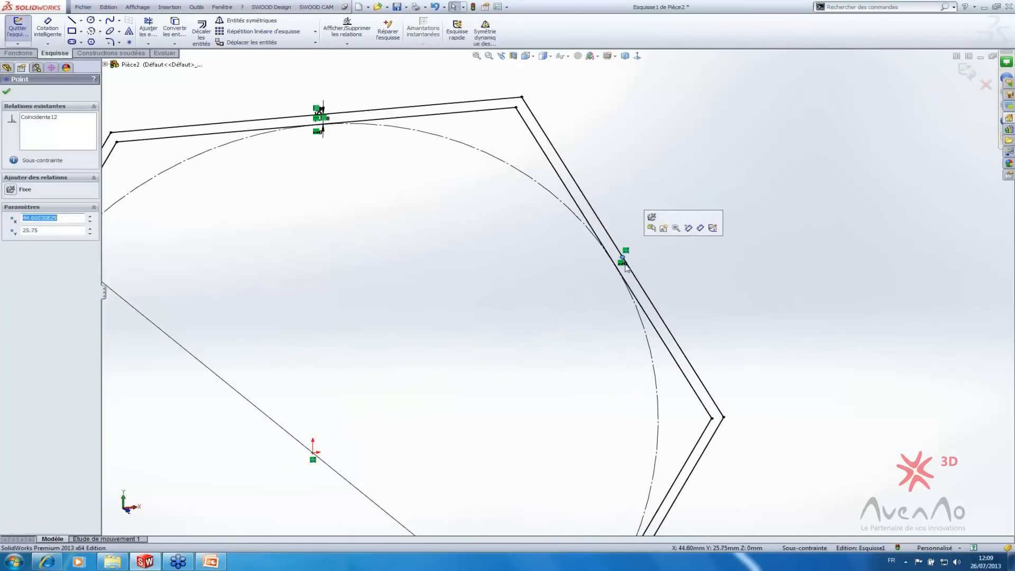
pyautogui.scroll(3, 576, 215)
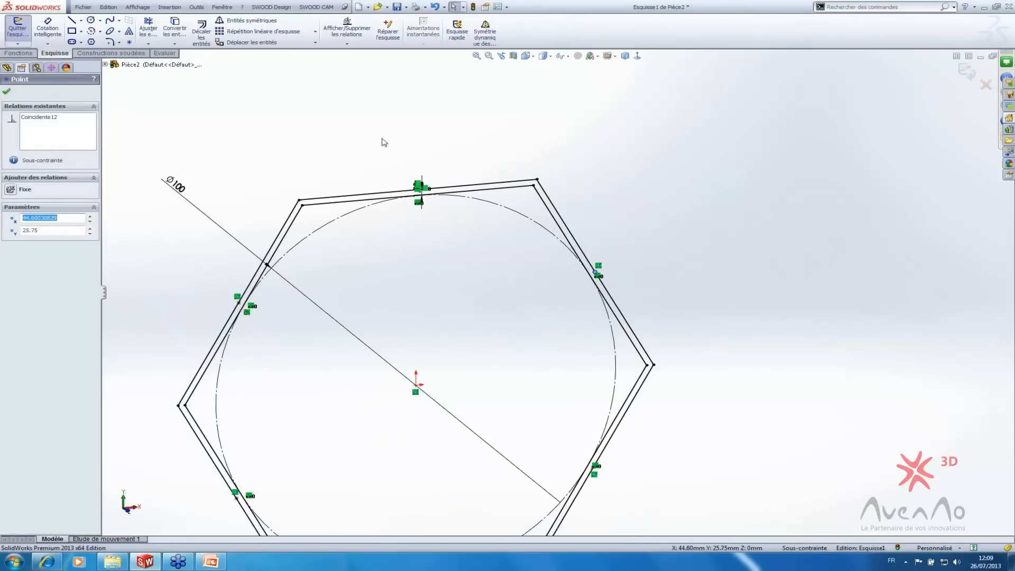
pyautogui.click(129, 42)
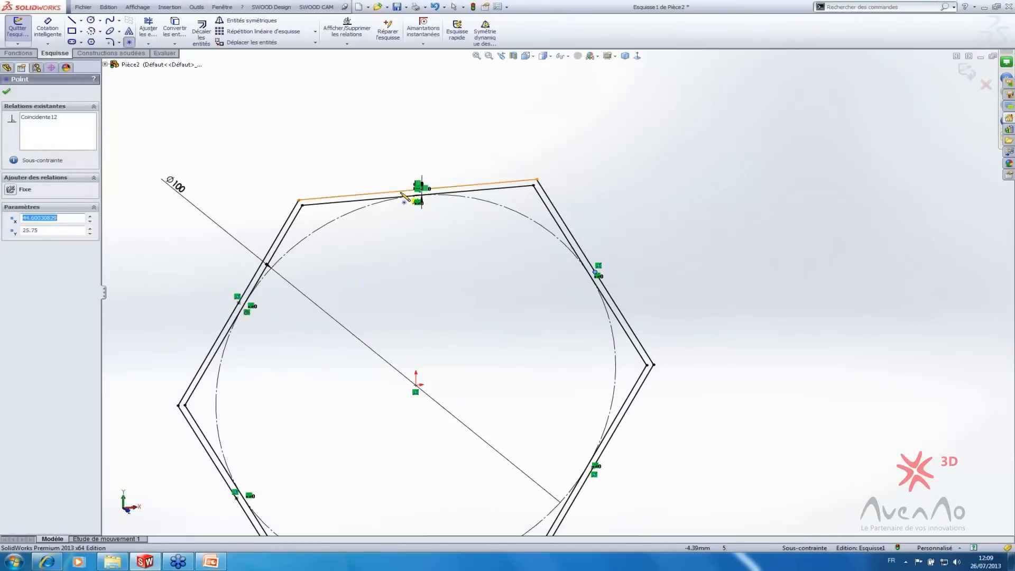
pyautogui.click(418, 189)
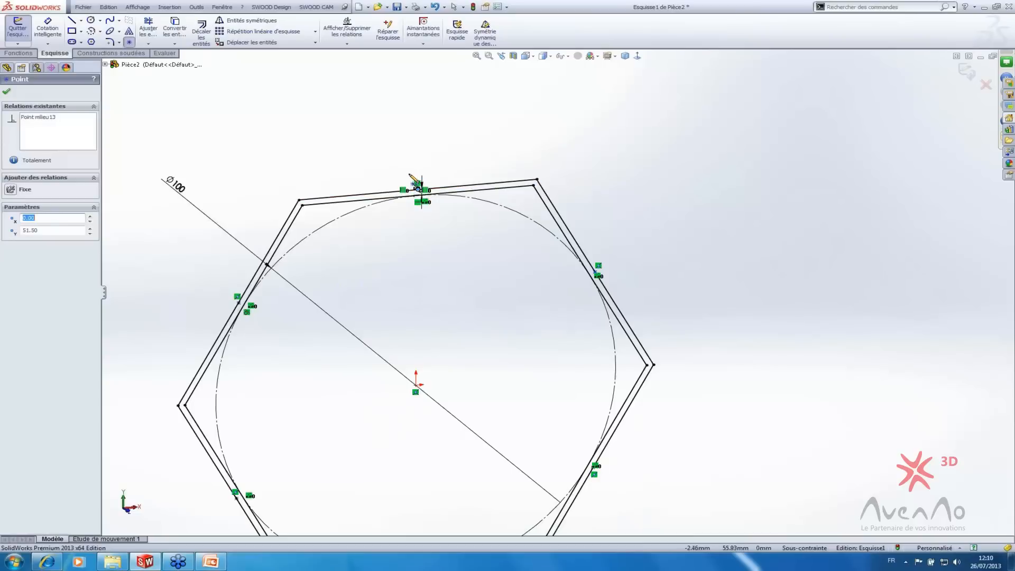
pyautogui.press('Escape')
# - Reposition the 100 mm diameter dimension clear of the hexagon's upper-left side
pyautogui.press('z')
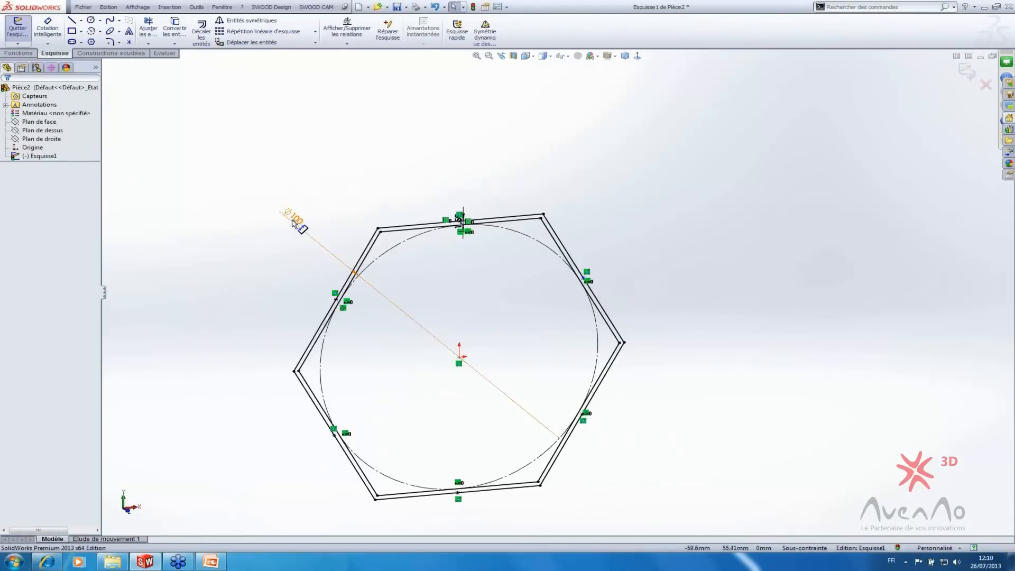
pyautogui.click(277, 281)
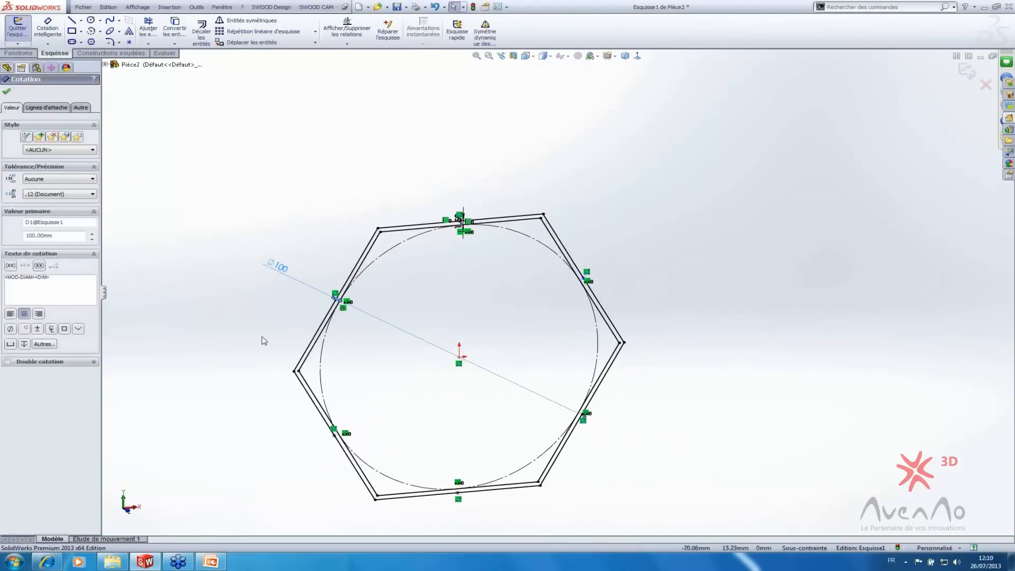
pyautogui.scroll(2, 260, 379)
pyautogui.moveTo(260, 379)
pyautogui.mouseDown(button='middle')
pyautogui.moveTo(222, 283)
pyautogui.moveTo(235, 333)
pyautogui.mouseUp(button='middle')
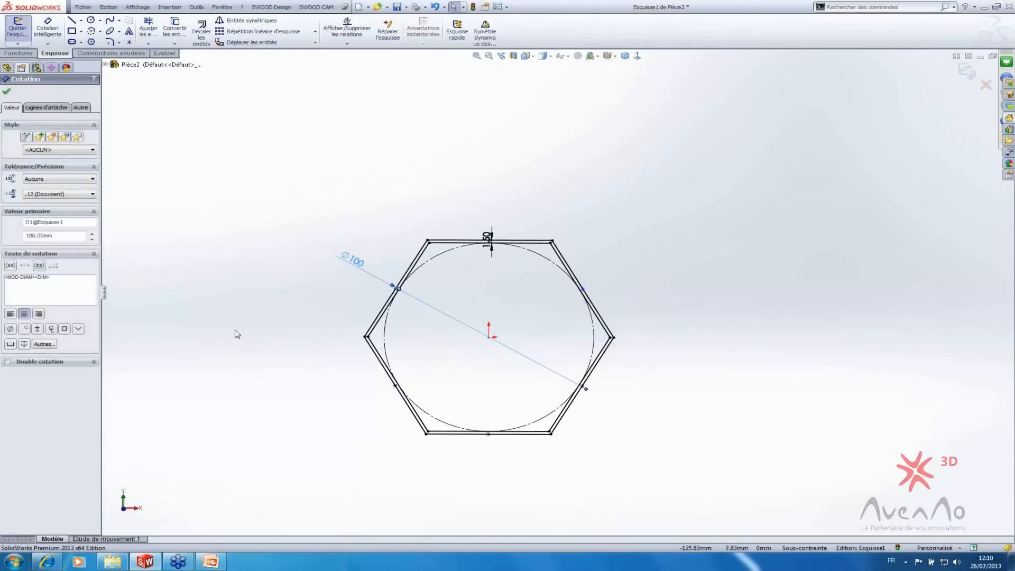
pyautogui.click(625, 56)
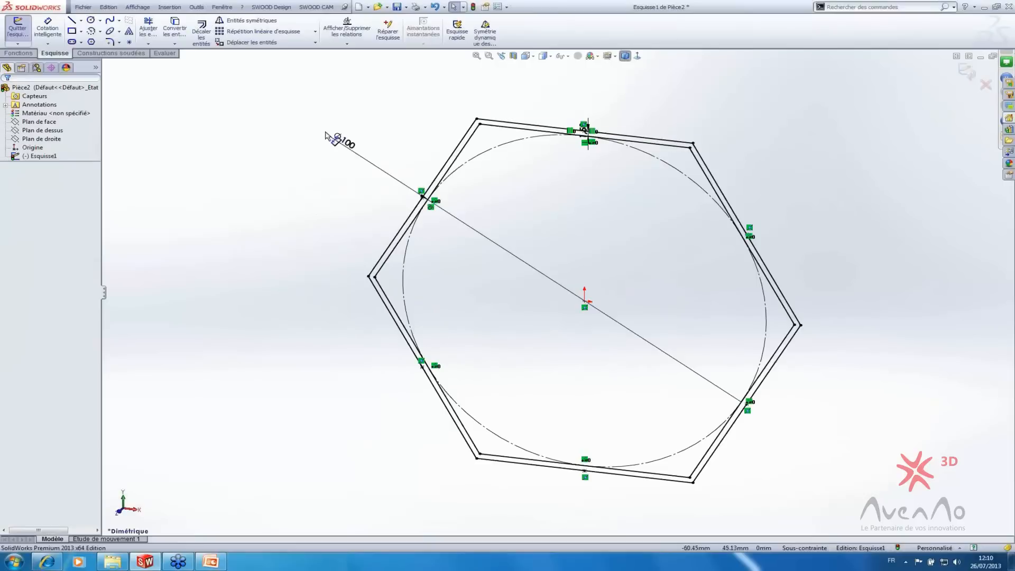
# - Add a custom text property named Description to the part's file properties and fill its value from the available list
pyautogui.click(485, 8)
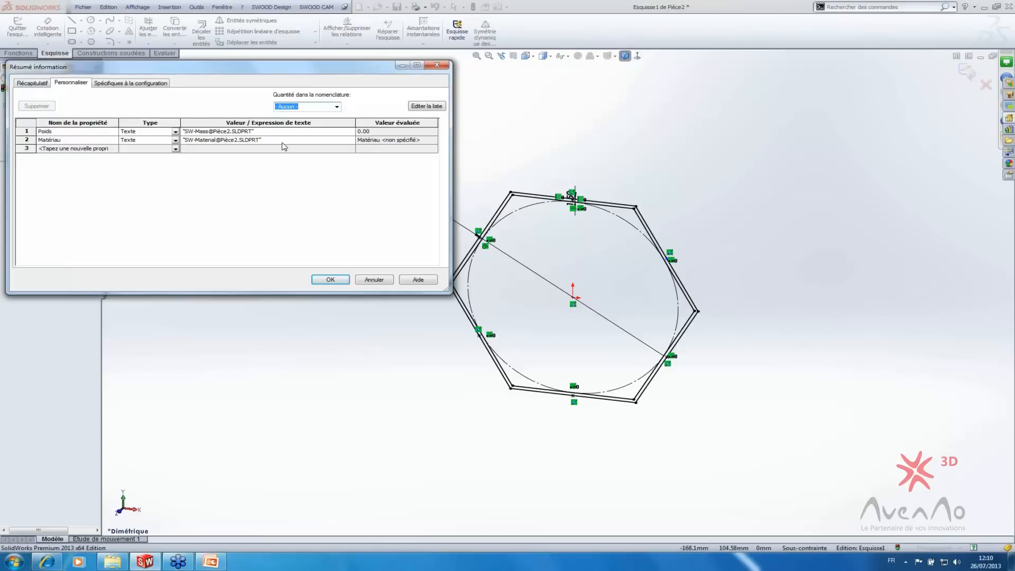
pyautogui.moveTo(242, 68); pyautogui.dragTo(335, 88)
pyautogui.click(219, 171)
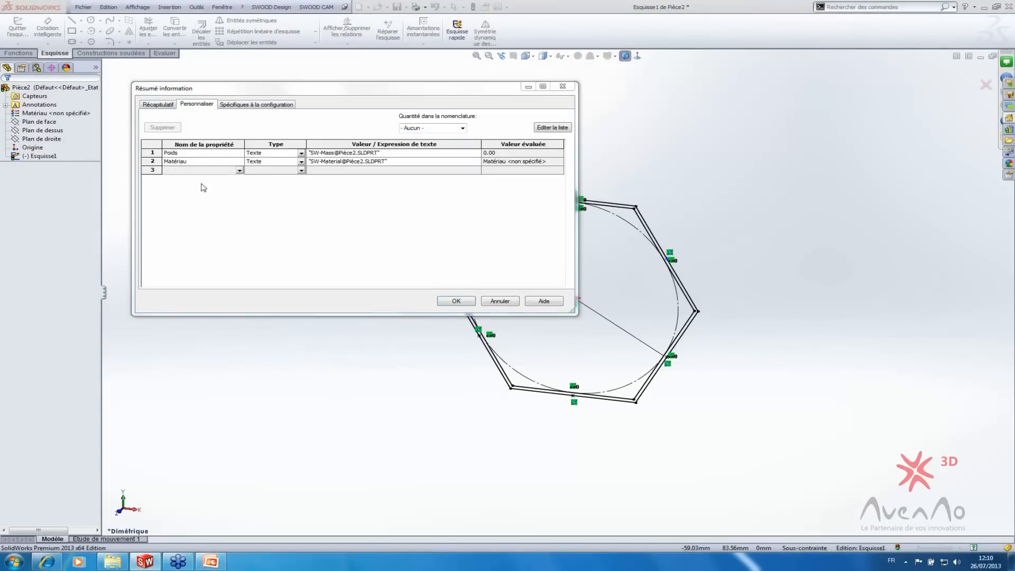
pyautogui.click(240, 170)
pyautogui.click(221, 170)
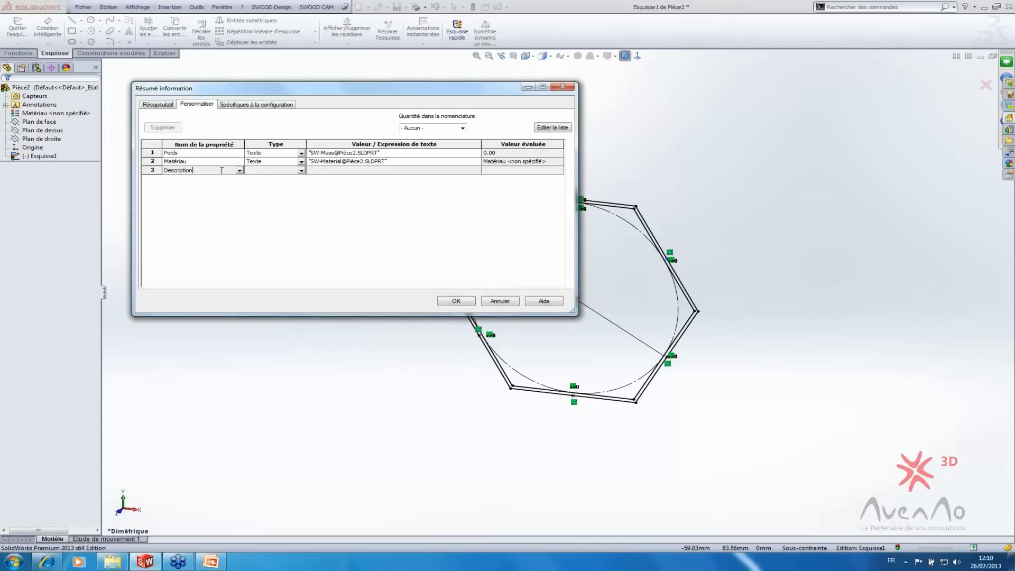
pyautogui.write('Description')
pyautogui.click(390, 170)
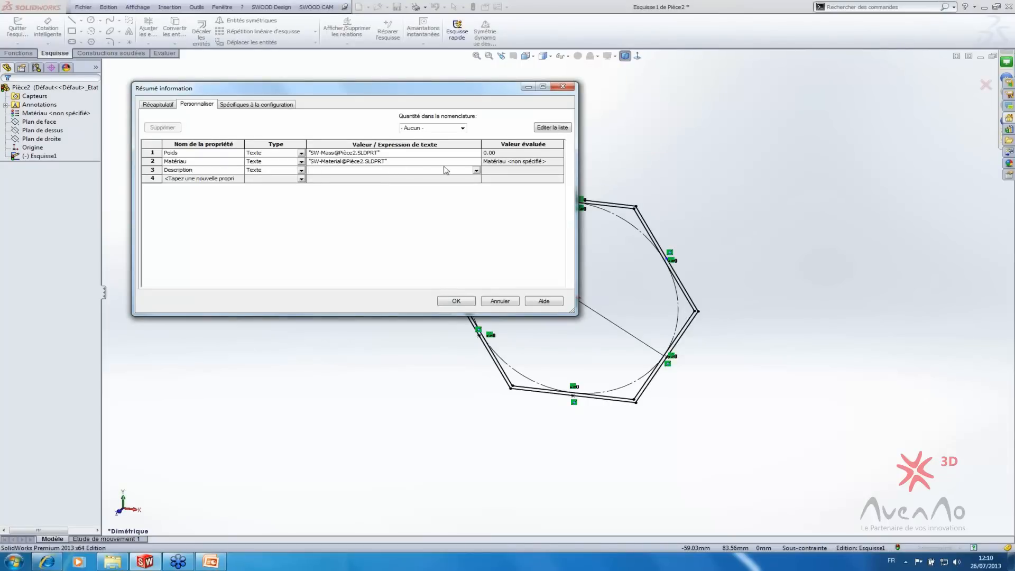
pyautogui.click(477, 171)
pyautogui.click(371, 180)
pyautogui.click(455, 301)
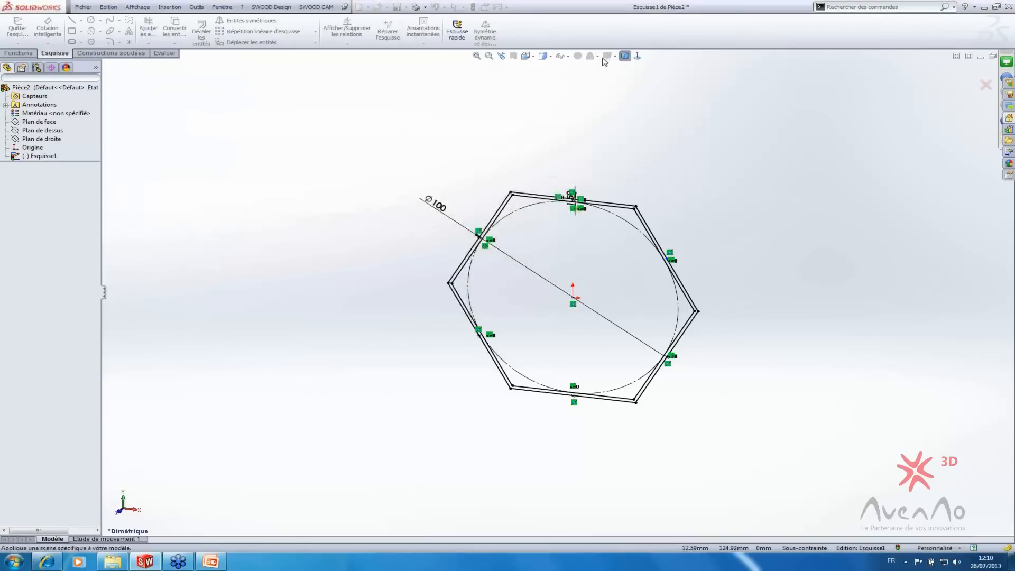
# - Exit the hexagon sketch, keeping its geometry
pyautogui.hotkey('ctrl', '1')
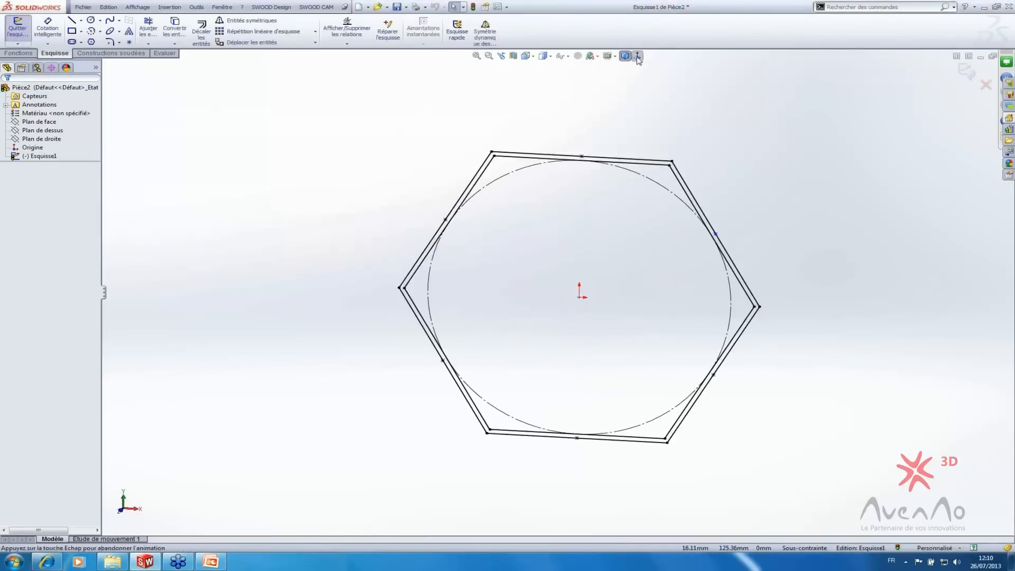
pyautogui.click(966, 71)
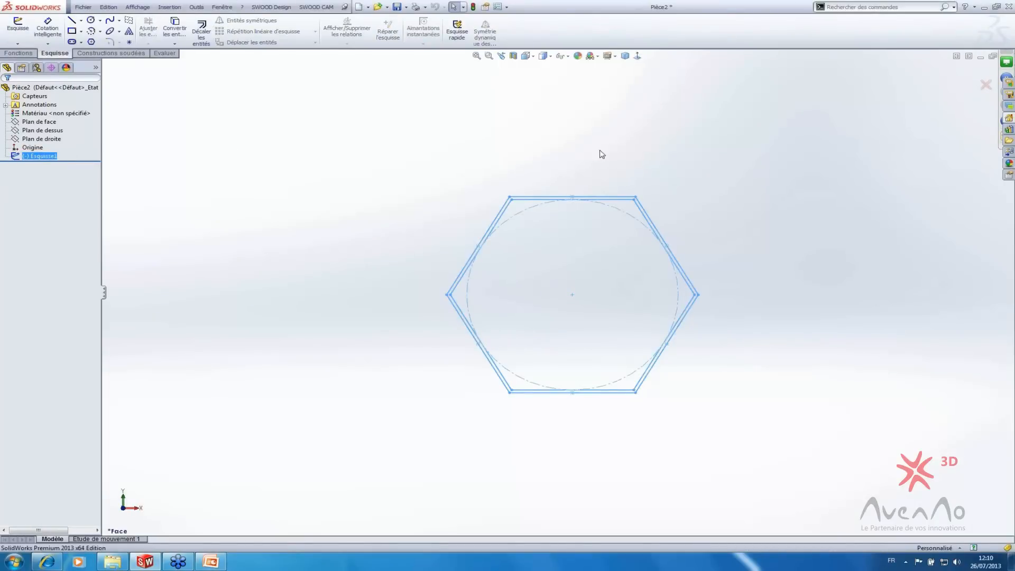
pyautogui.click(352, 140)
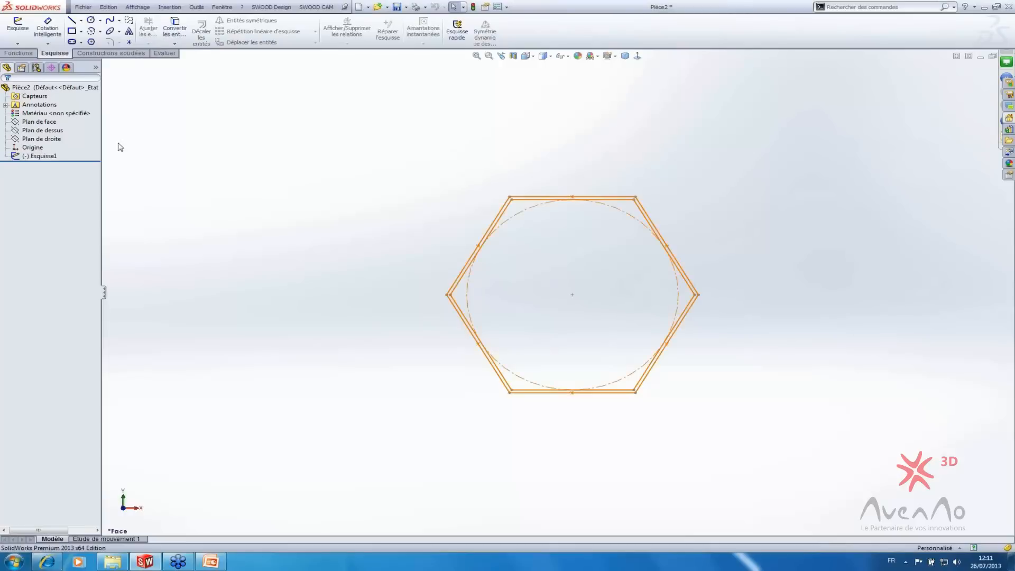
# - Select the hexagon sketch and begin saving the part under a new name with the file type Lib Feat Part (*.sldlfp)
pyautogui.click(494, 222)
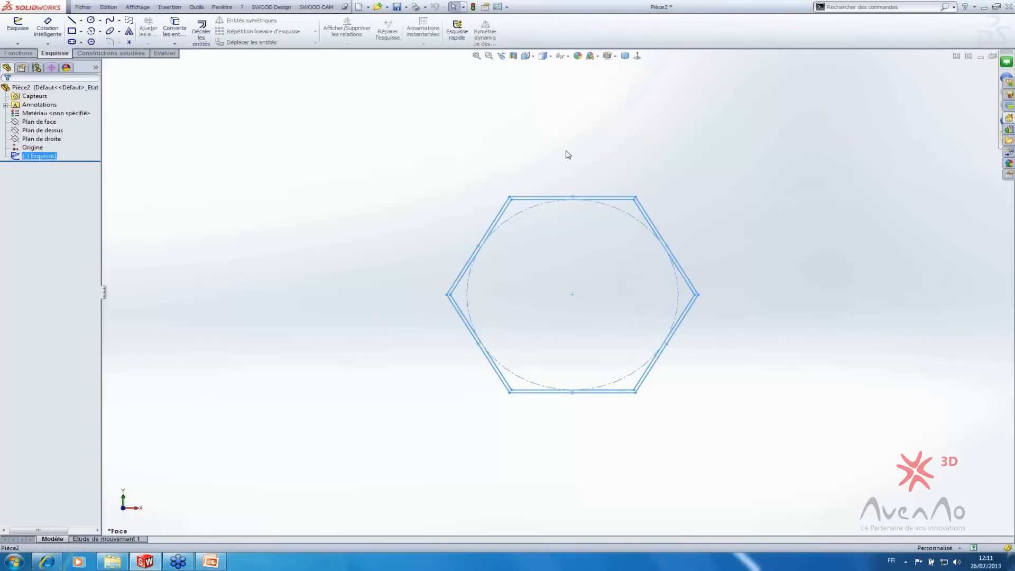
pyautogui.click(83, 7)
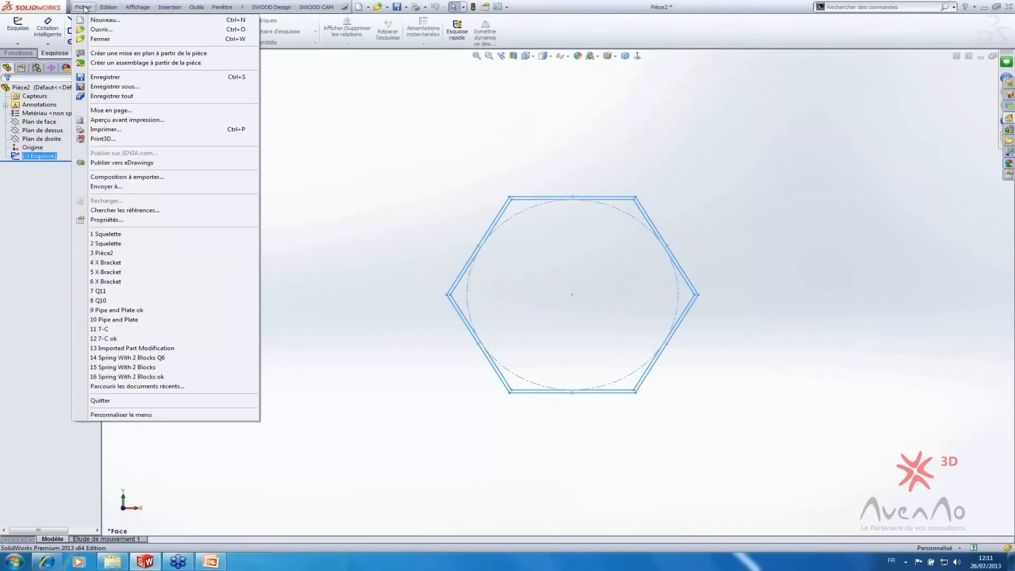
pyautogui.click(120, 87)
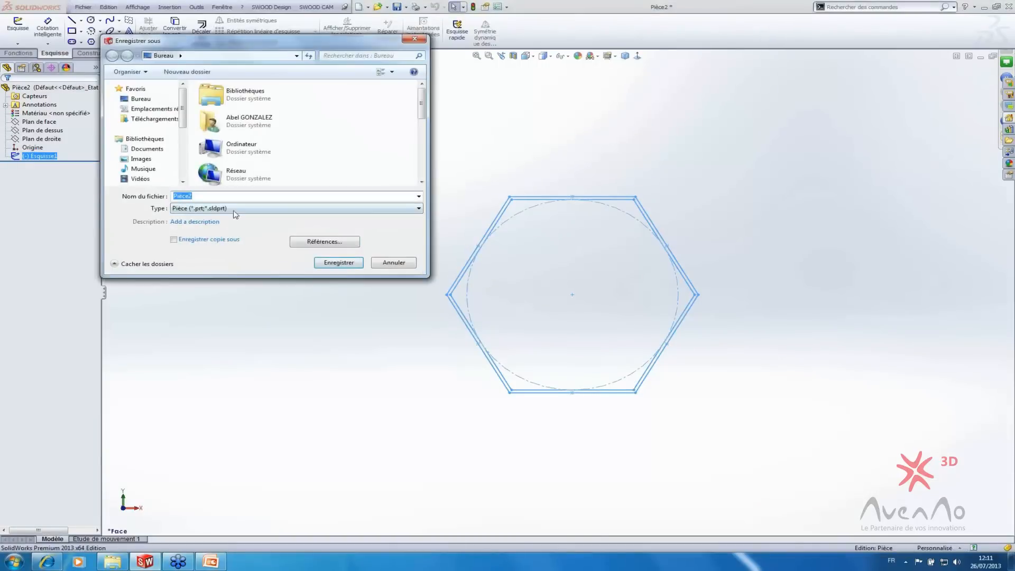
pyautogui.click(232, 210)
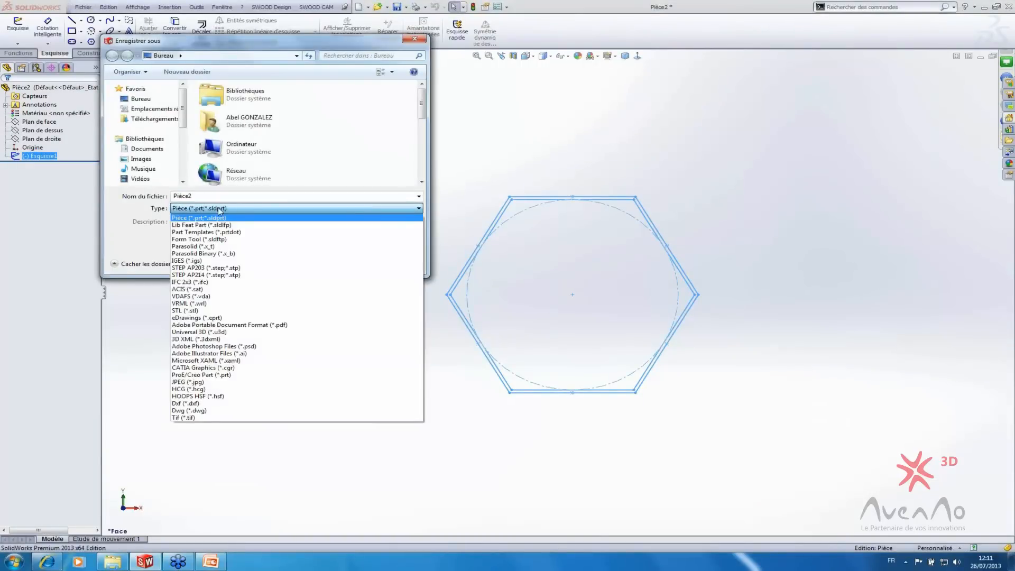
pyautogui.click(197, 226)
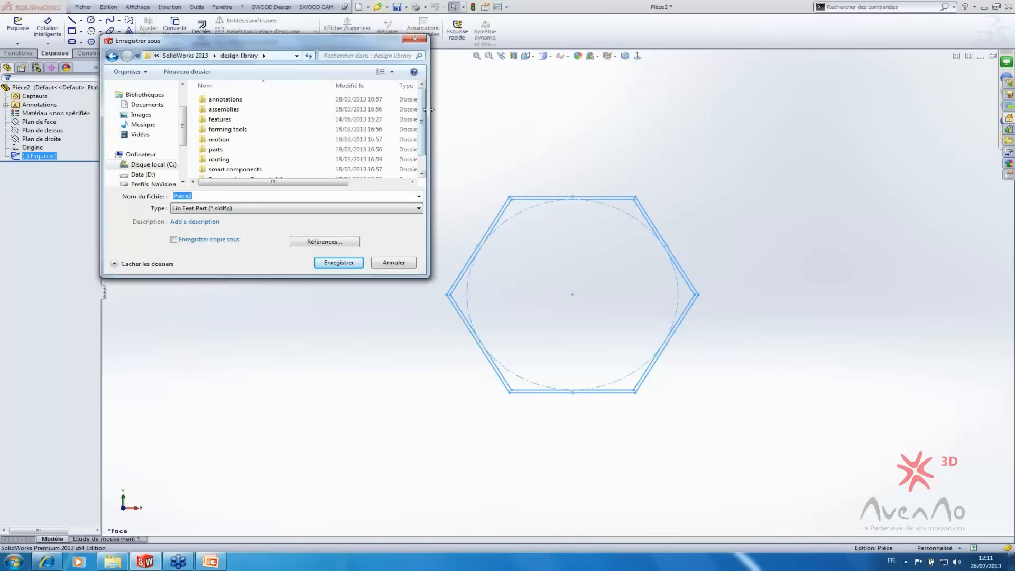
# - Save the library part as "Tube hexagonal diam100" in the desktop folder Webcast > Norme Profilés > Normes Webcast > Tube hexagonale
pyautogui.moveTo(428, 110); pyautogui.dragTo(758, 133)
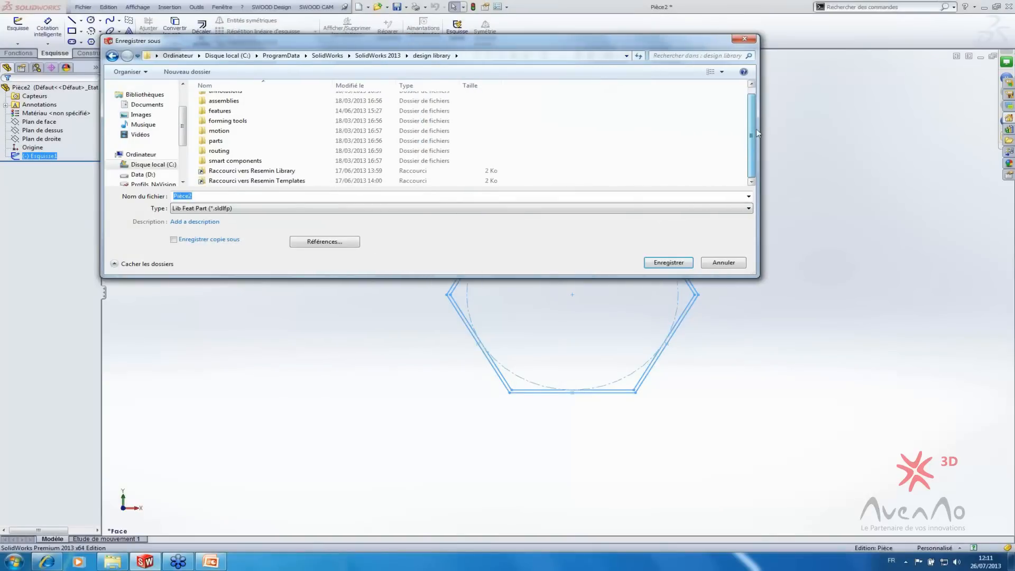
pyautogui.scroll(1, 758, 133)
pyautogui.moveTo(185, 127); pyautogui.dragTo(186, 104)
pyautogui.click(141, 99)
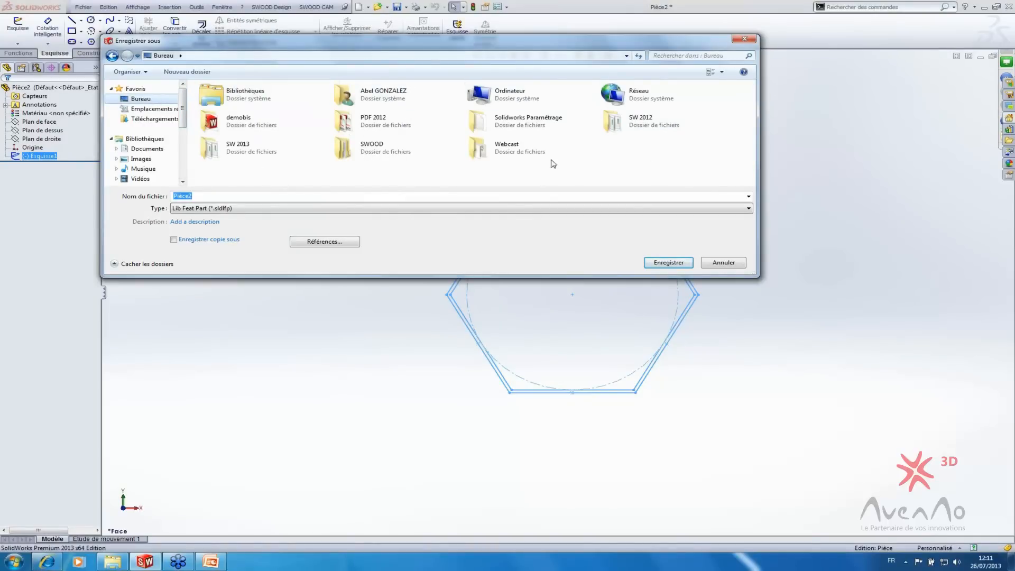
pyautogui.doubleClick(491, 142)
pyautogui.doubleClick(228, 99)
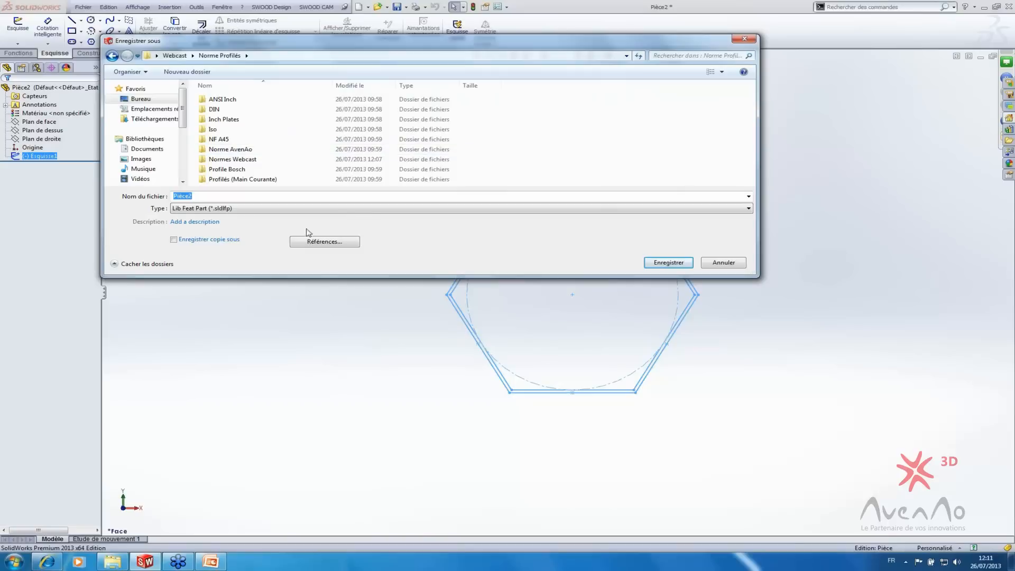
pyautogui.doubleClick(233, 159)
pyautogui.doubleClick(233, 101)
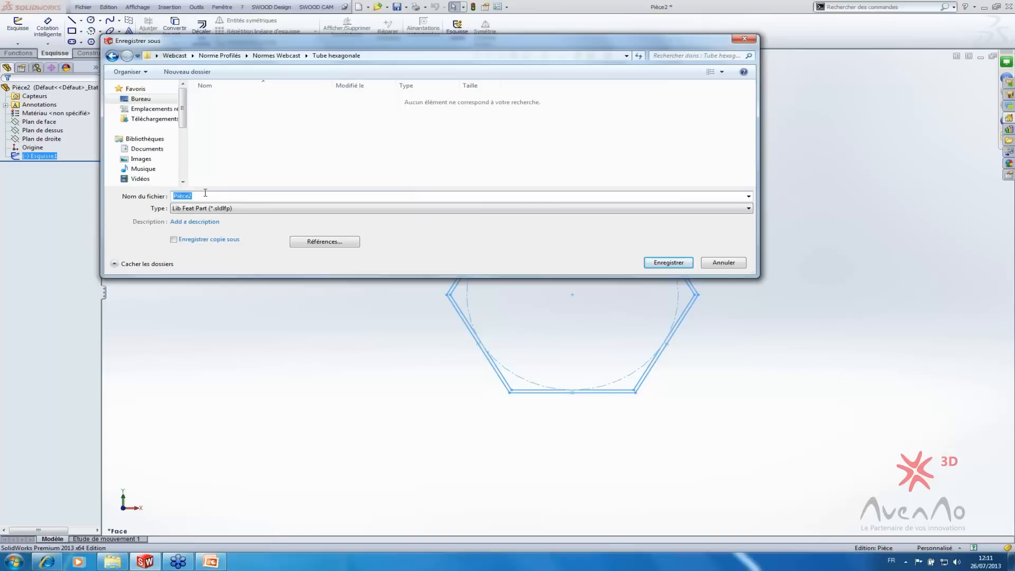
pyautogui.write('Tube hexagonal diam100')
pyautogui.click(668, 262)
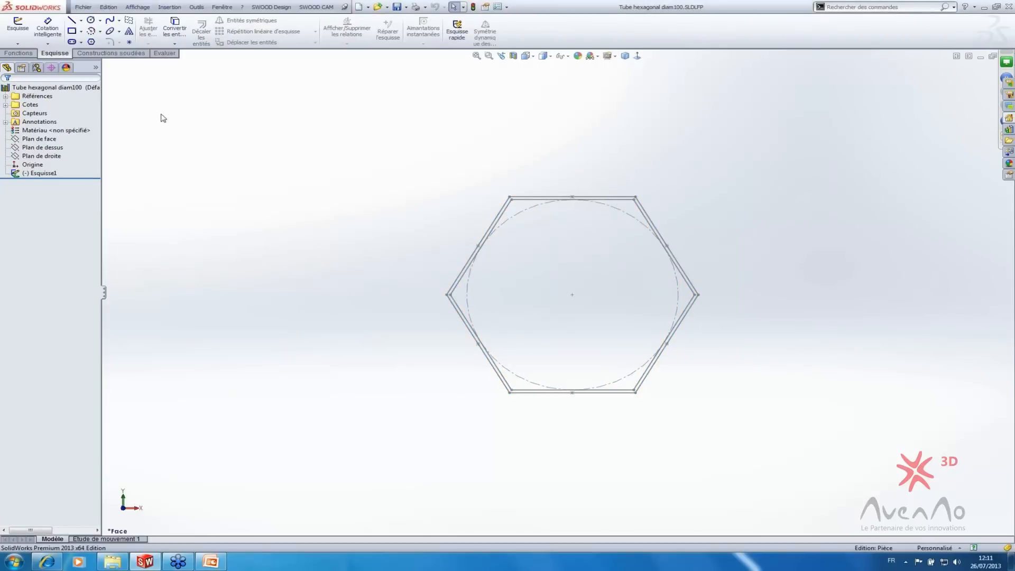
pyautogui.click(23, 175)
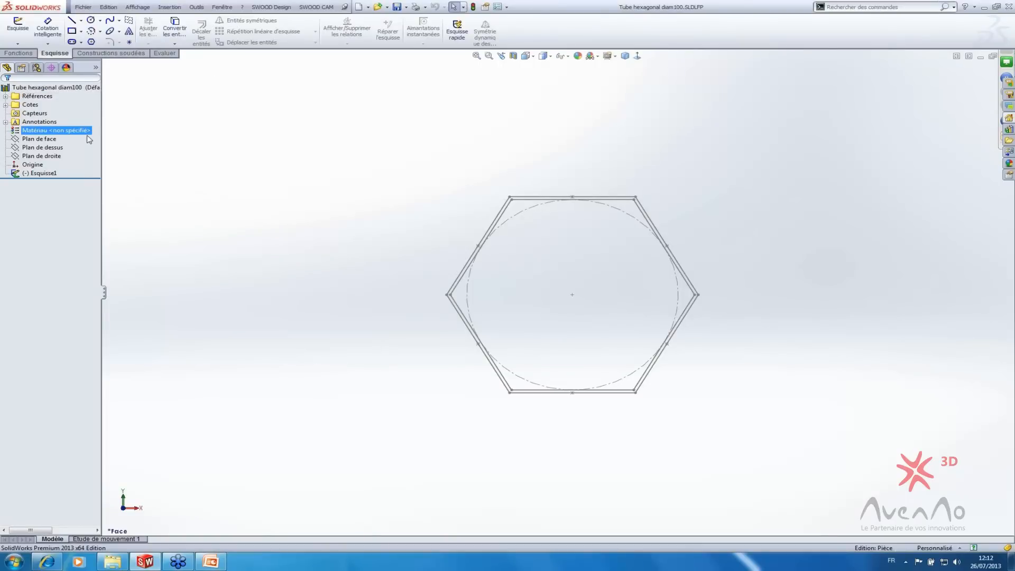
pyautogui.click(39, 173)
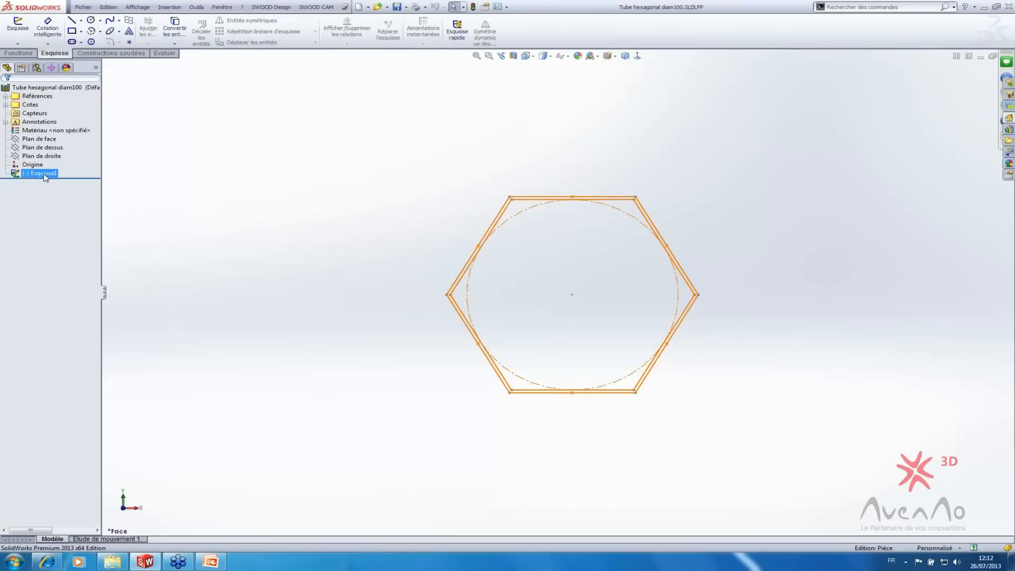
pyautogui.press('Escape')
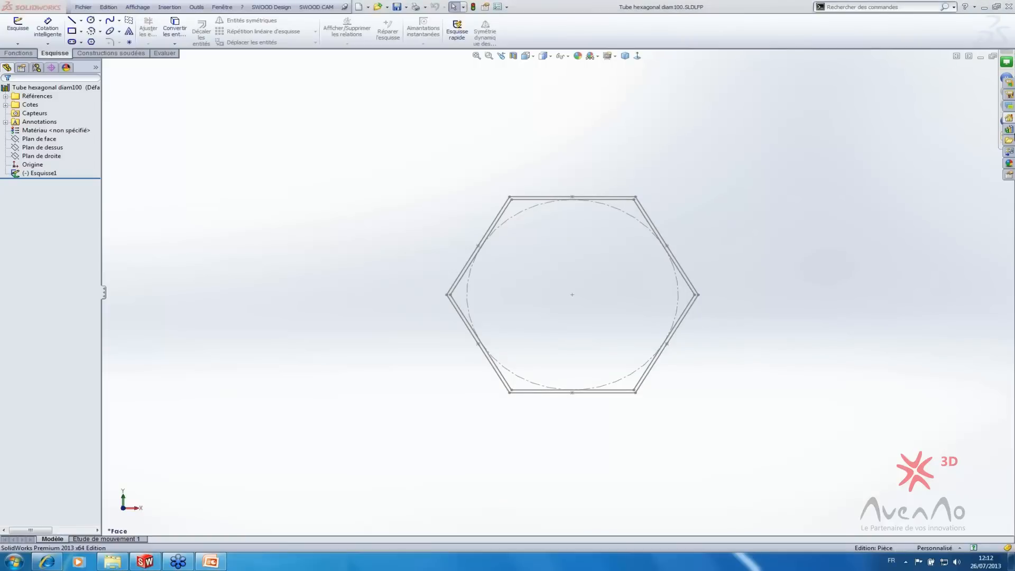
pyautogui.click(1009, 130)
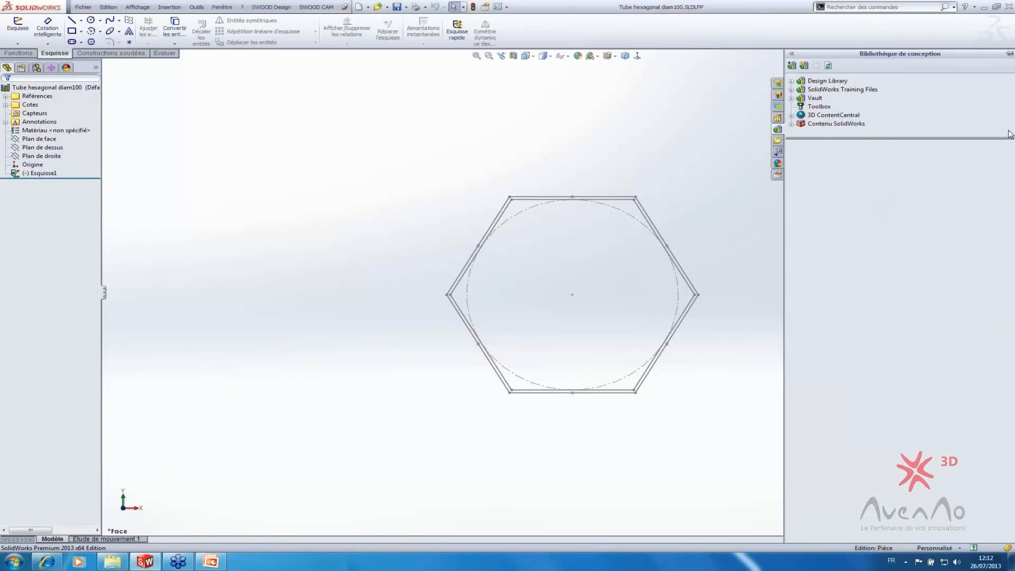
pyautogui.click(791, 66)
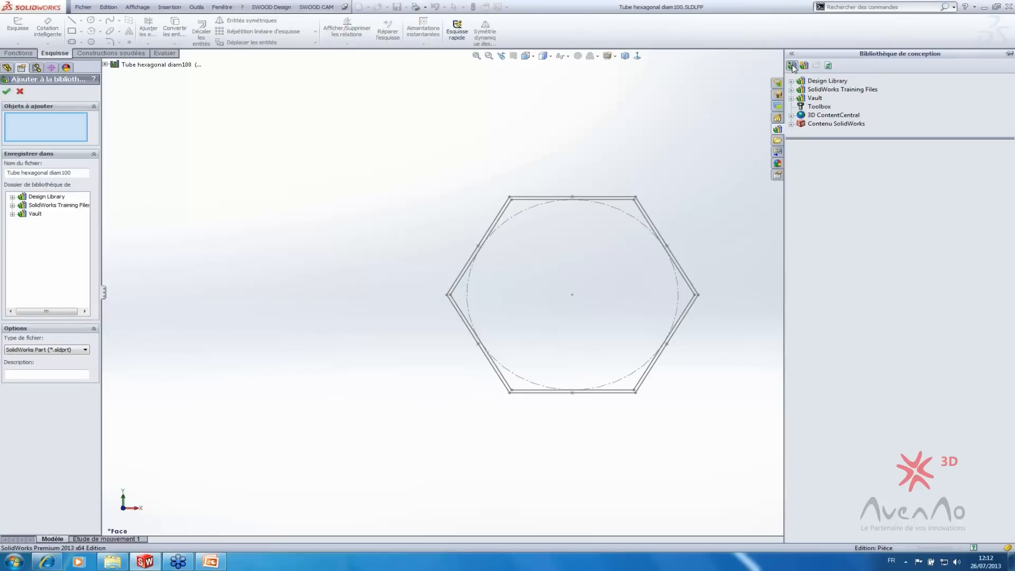
pyautogui.click(105, 64)
pyautogui.click(143, 152)
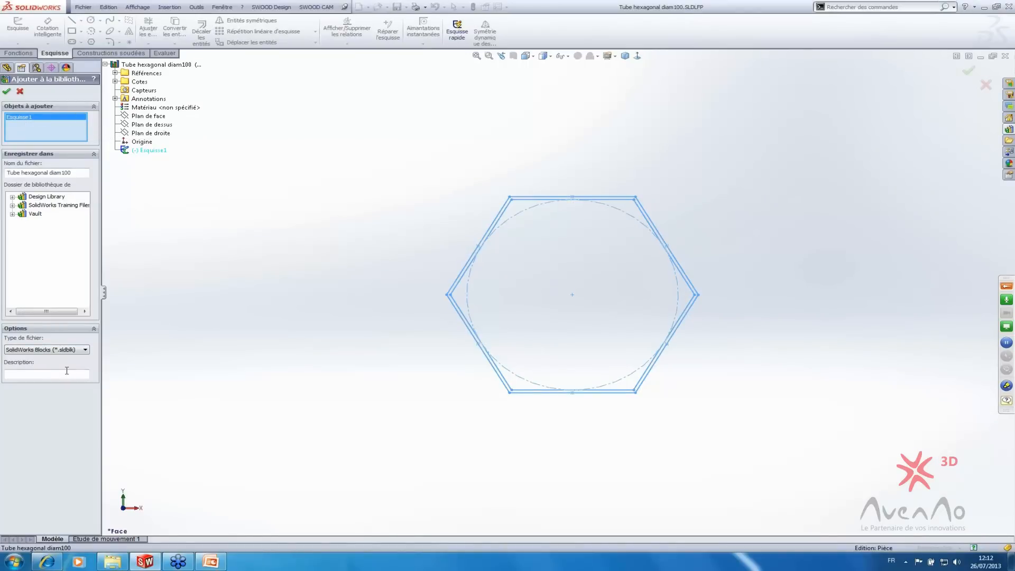
pyautogui.click(20, 91)
pyautogui.click(28, 173)
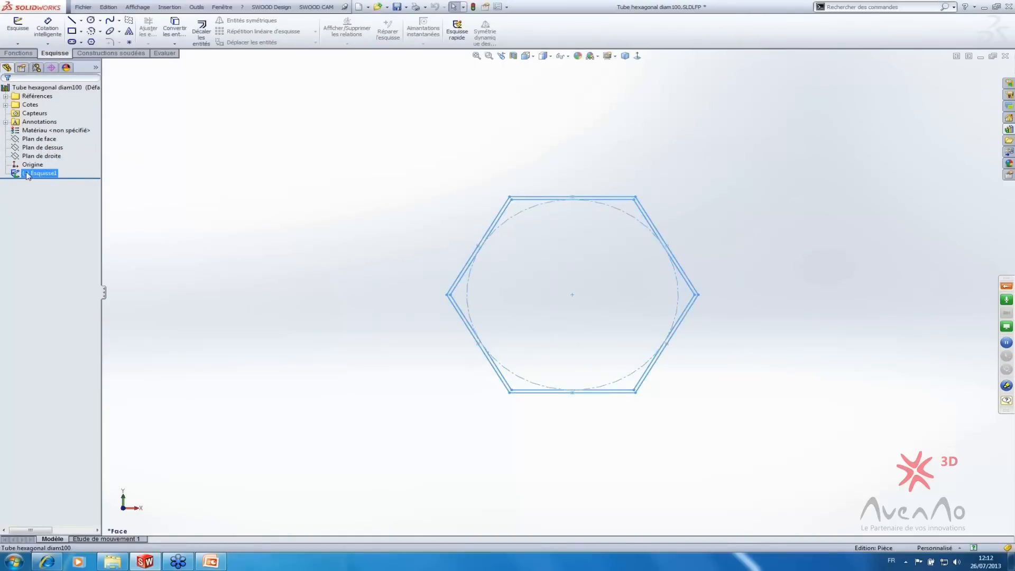
pyautogui.click(83, 7)
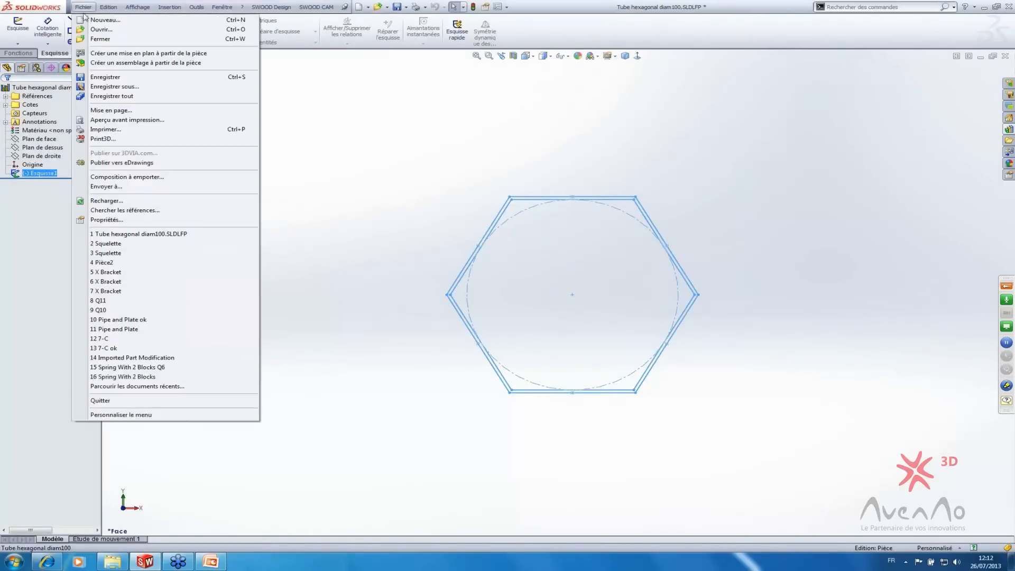
pyautogui.click(122, 87)
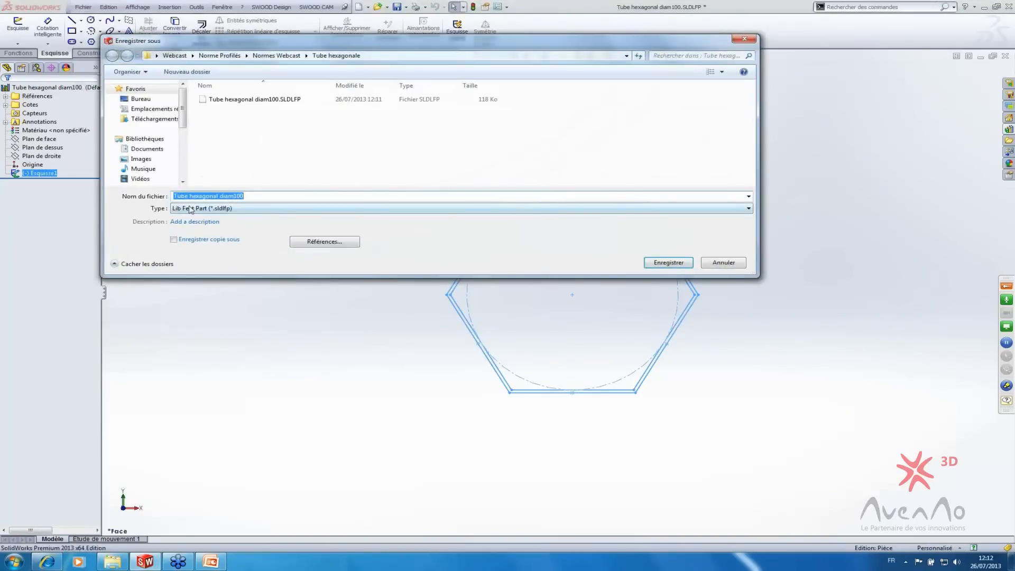
pyautogui.click(744, 38)
pyautogui.click(719, 157)
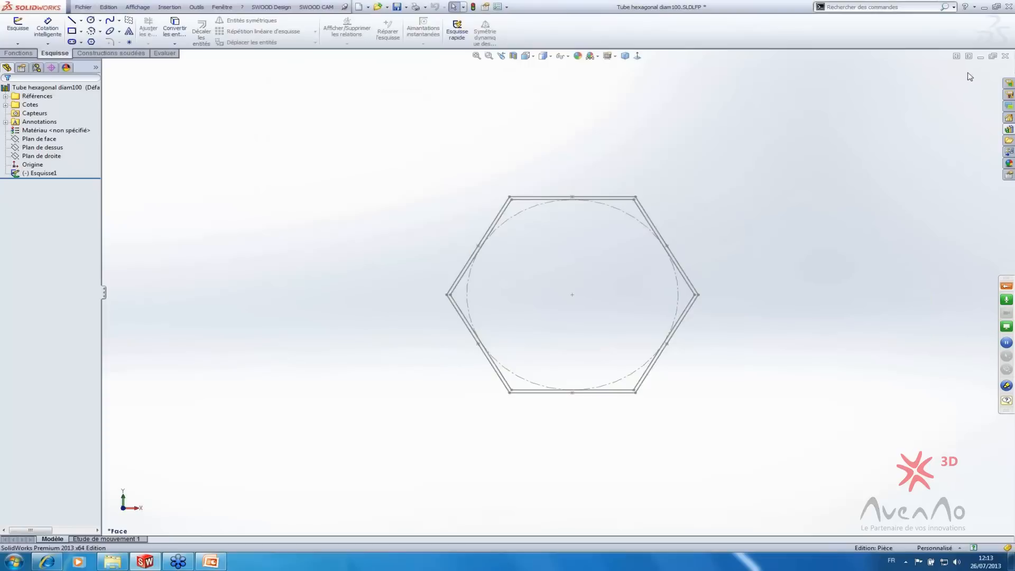
# - Close the Tube hexagonal diam100 profile without saving the latest modifications
pyautogui.click(1006, 56)
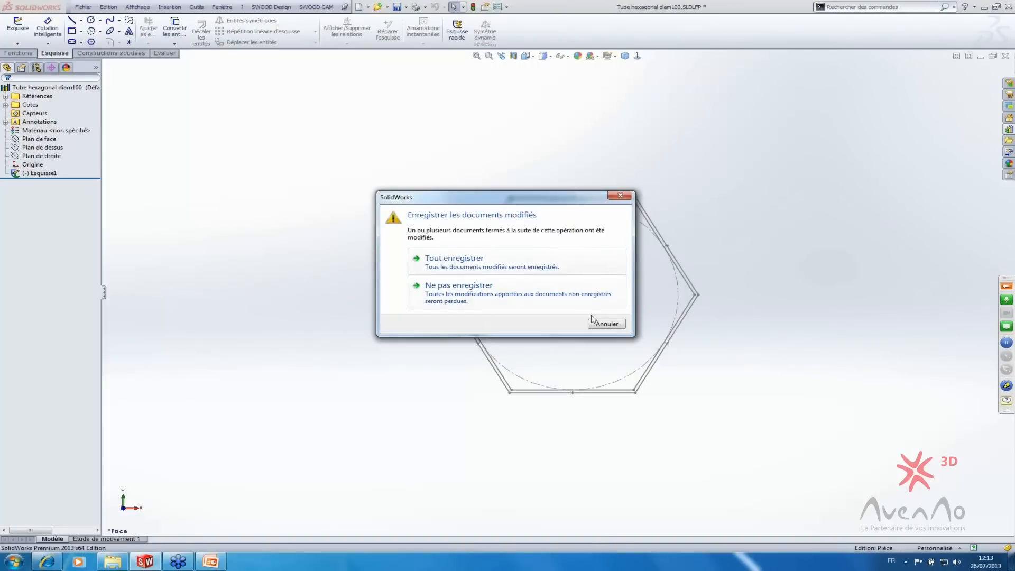
pyautogui.click(614, 327)
pyautogui.click(1006, 56)
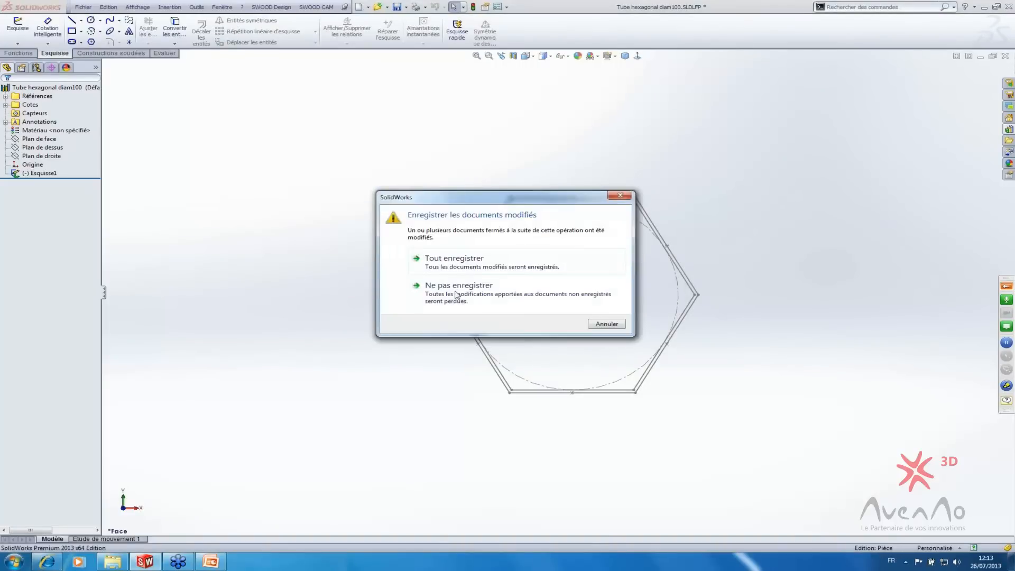
pyautogui.click(433, 287)
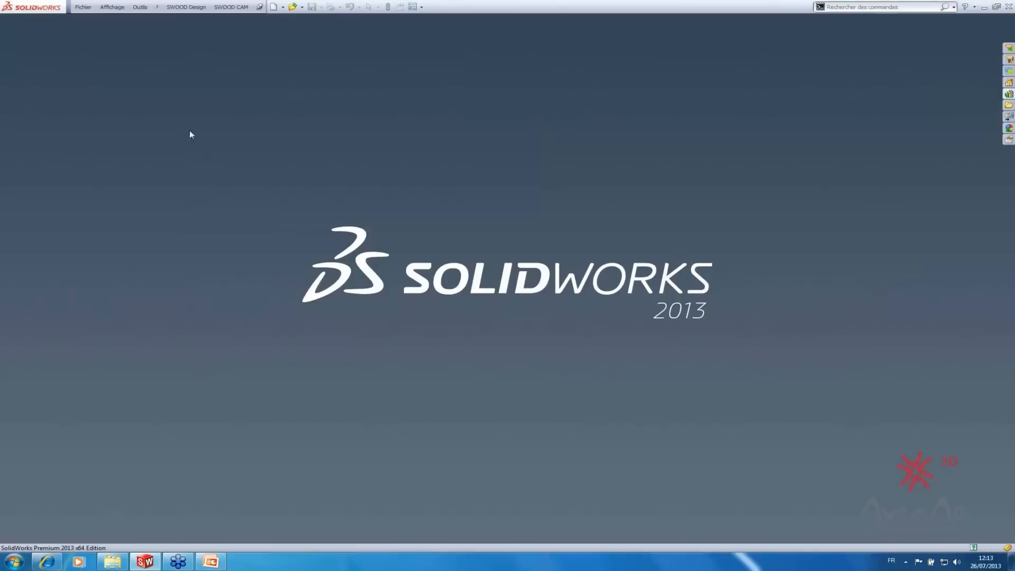
# - Create a new part and start a line sketch on the front plane (Plan de face), viewed face-on
pyautogui.click(274, 7)
pyautogui.click(248, 221)
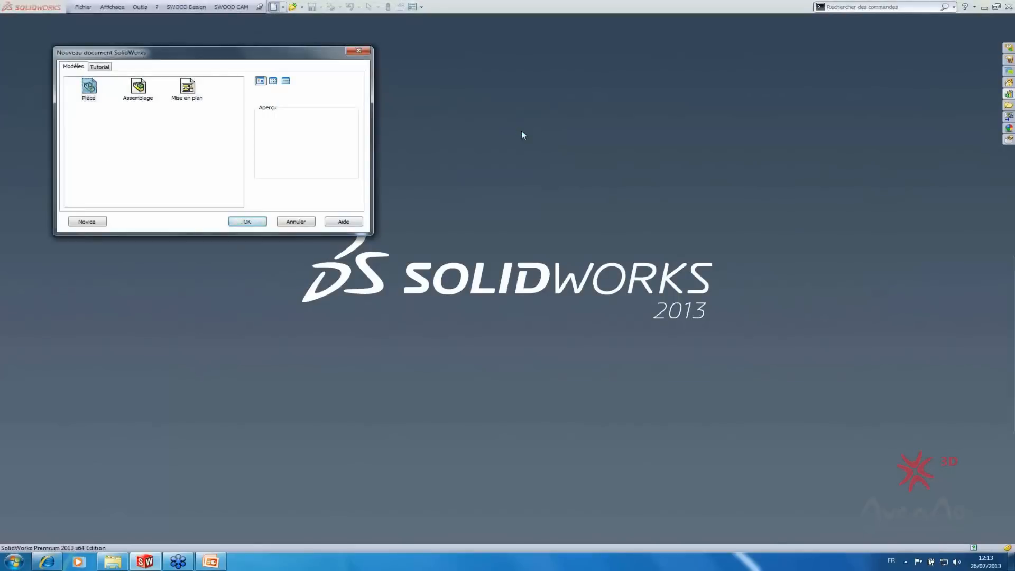
pyautogui.click(70, 22)
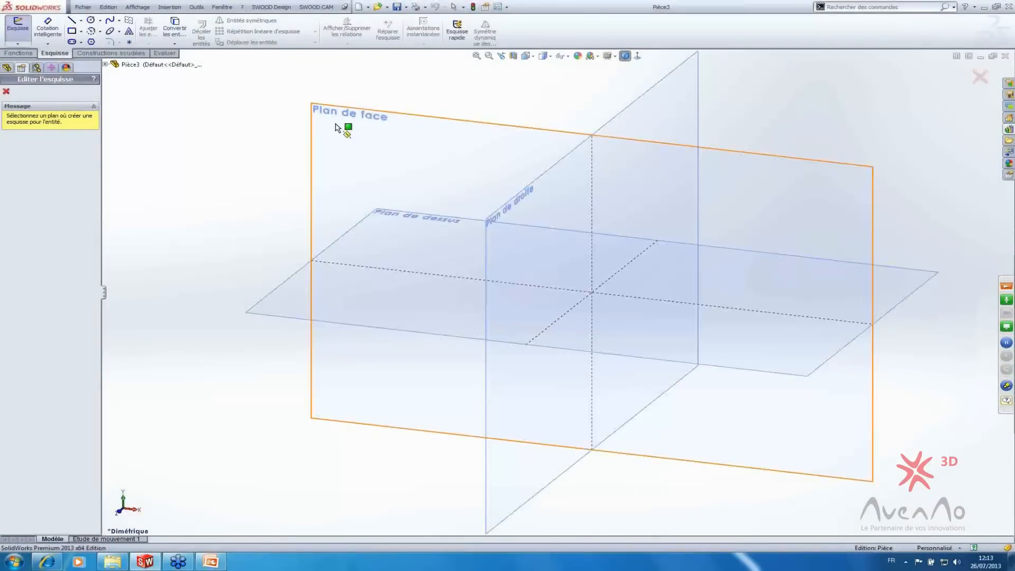
pyautogui.click(344, 126)
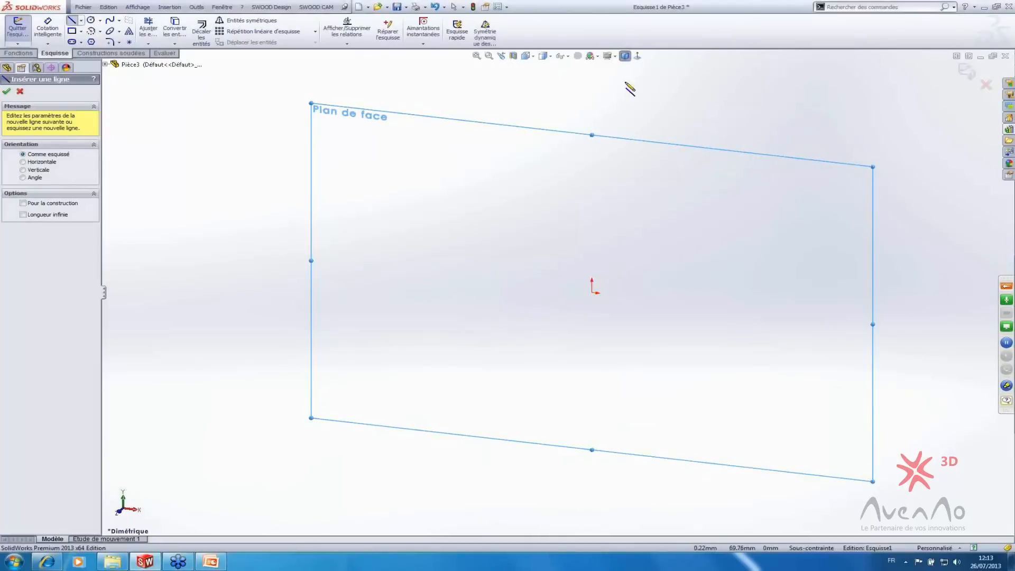
pyautogui.click(637, 55)
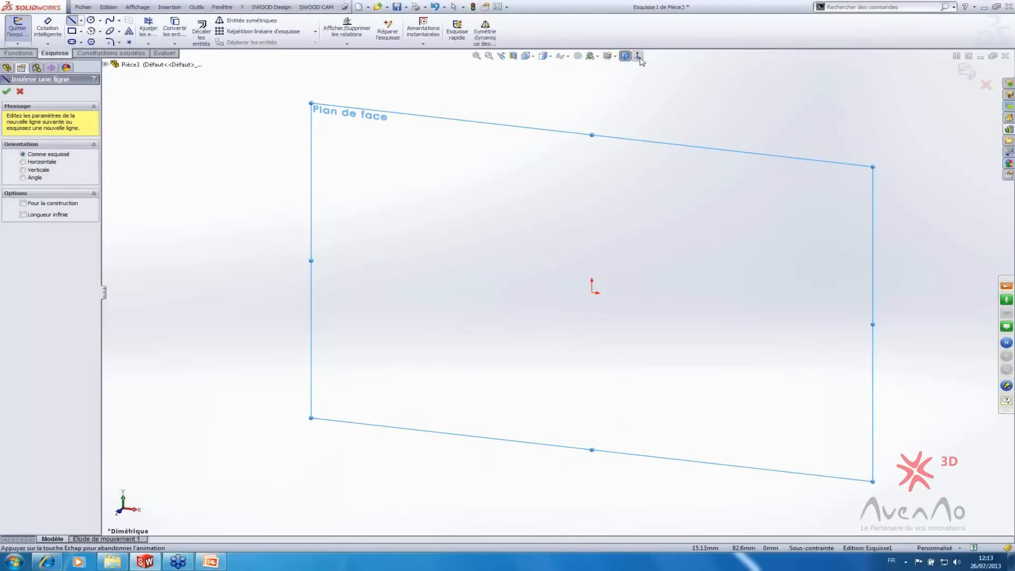
# - Sketch a horizontal line about 128 mm long ending at the origin, continued by an upward oblique line and another horizontal line, and exit the sketch
pyautogui.click(381, 292)
pyautogui.click(557, 292)
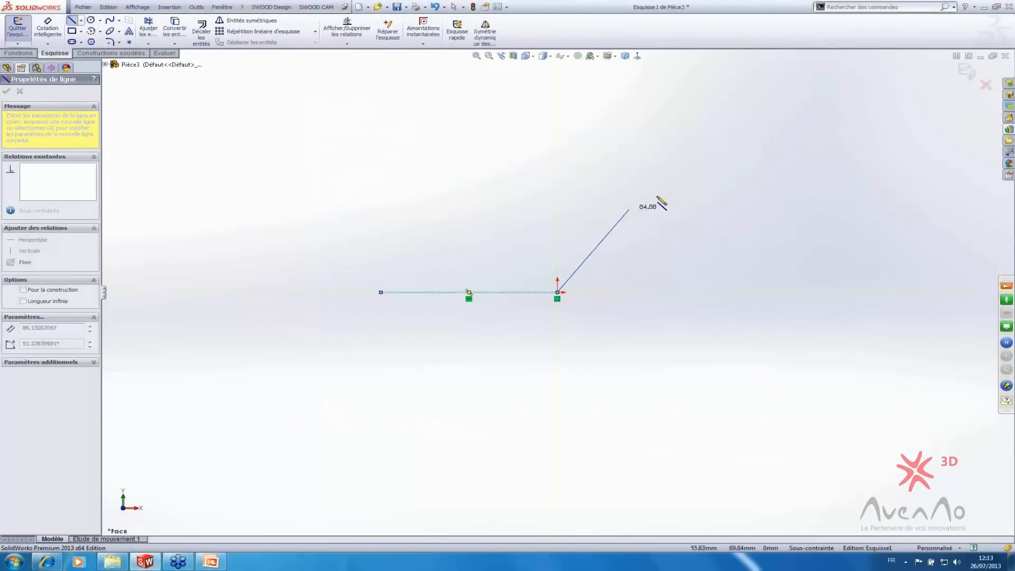
pyautogui.click(683, 179)
pyautogui.click(970, 179)
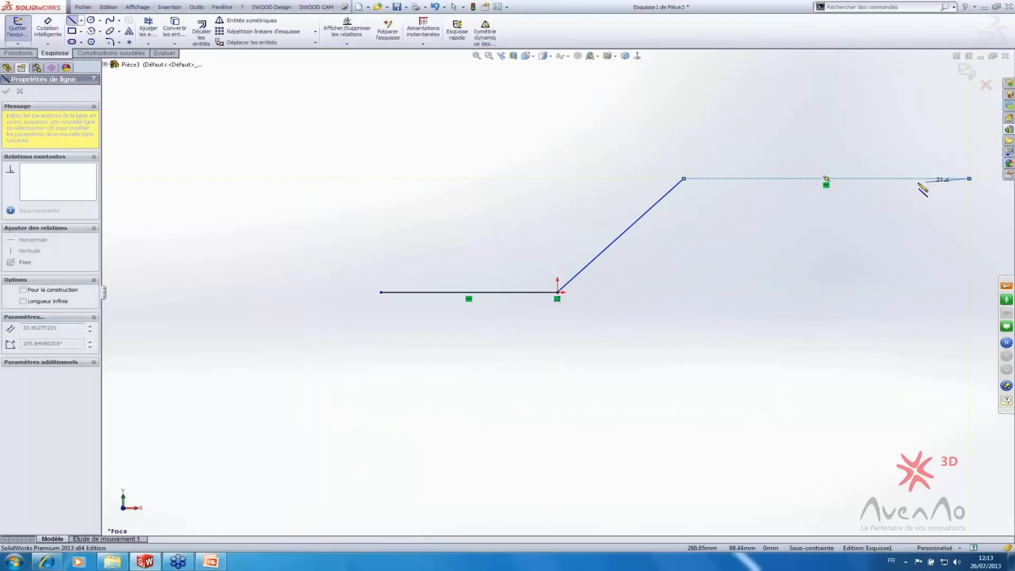
pyautogui.press('Escape')
pyautogui.click(966, 71)
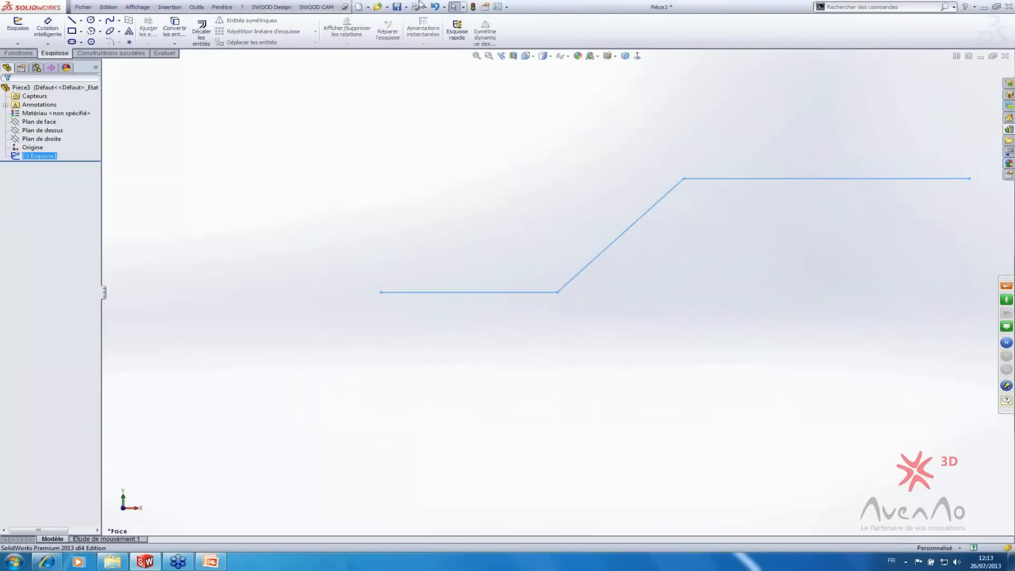
# - Start a structural member on the horizontal line ending at the origin, using norm Normes Webcast, type Tube hexagonale and size Tube hexagonal diam100
pyautogui.click(112, 53)
pyautogui.click(91, 30)
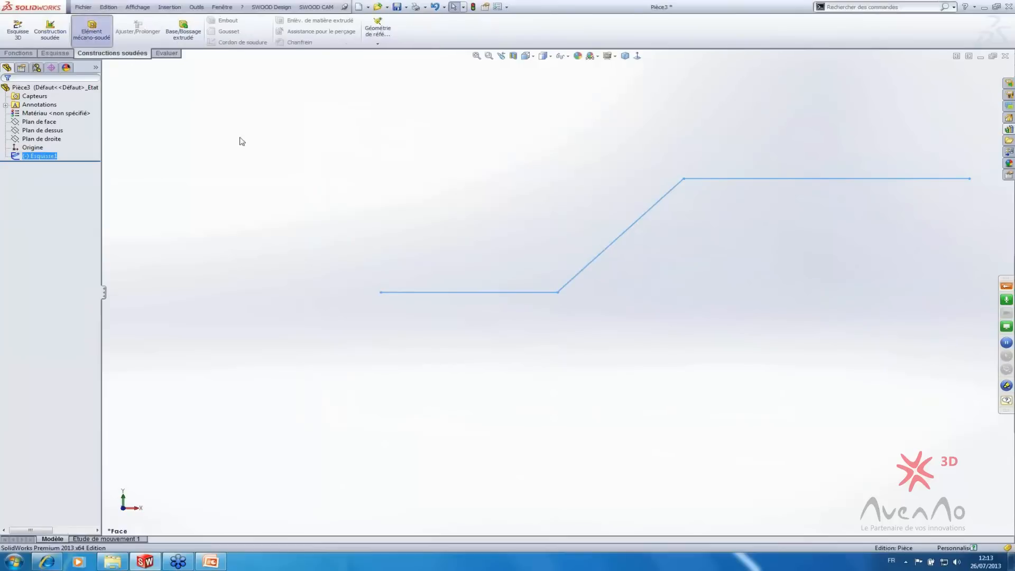
pyautogui.click(433, 294)
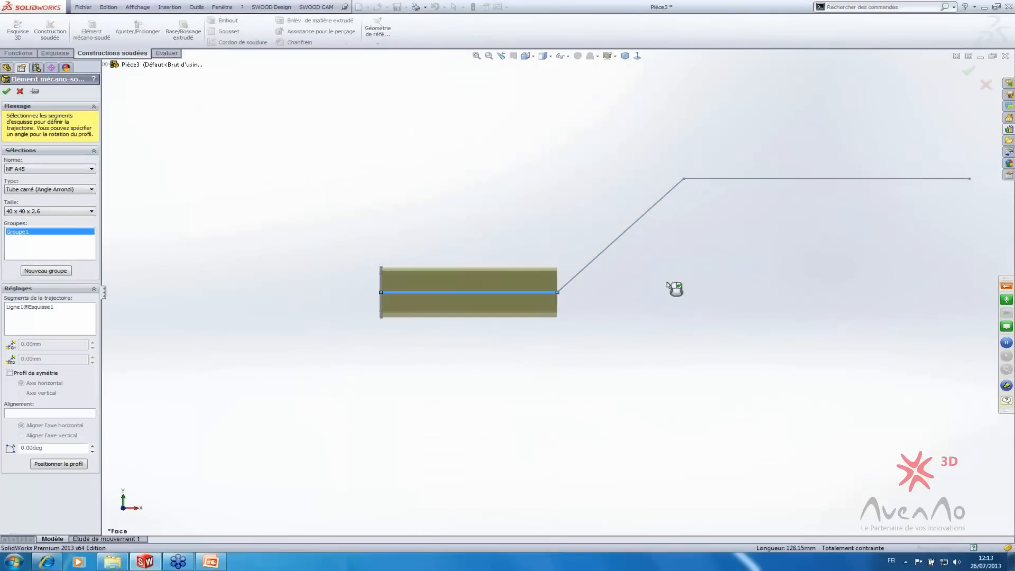
pyautogui.moveTo(238, 284); pyautogui.dragTo(1, 217, button='middle')
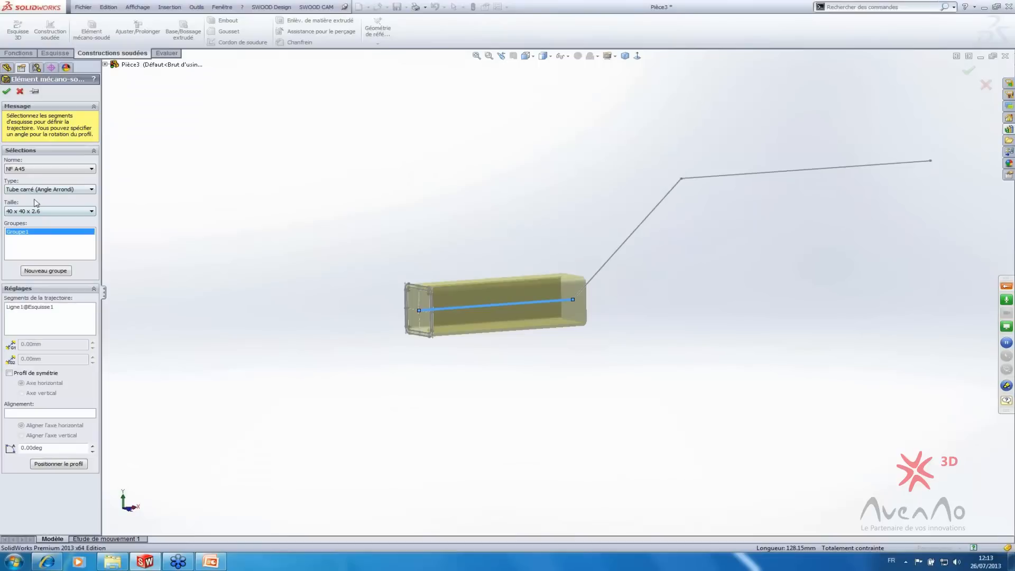
pyautogui.click(43, 169)
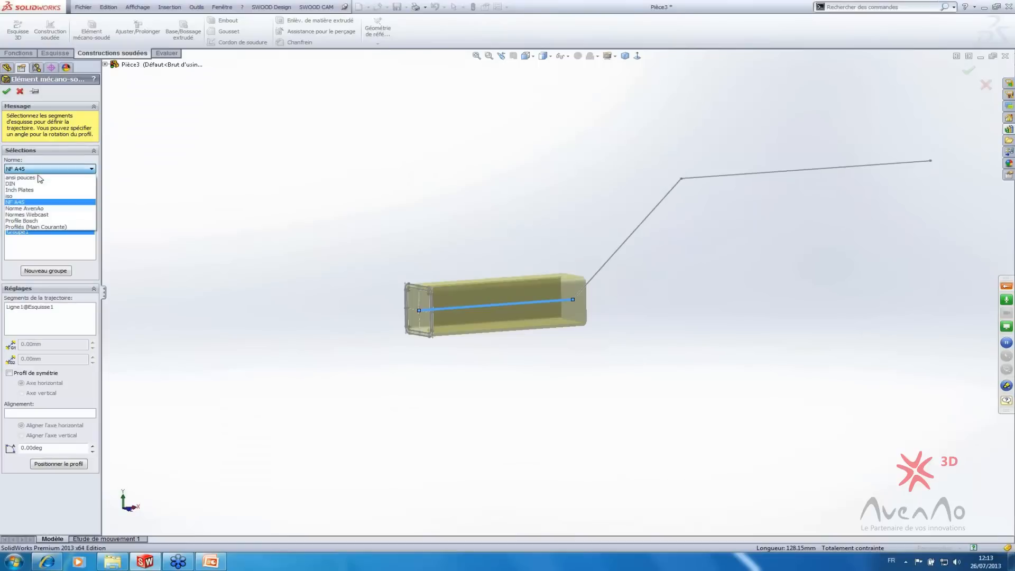
pyautogui.click(32, 218)
pyautogui.click(32, 189)
pyautogui.click(36, 207)
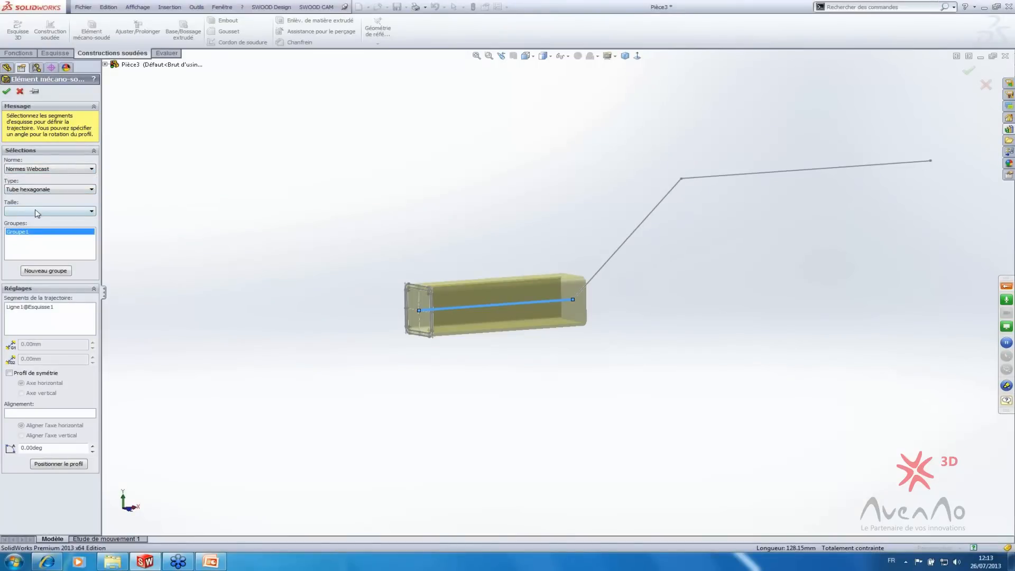
pyautogui.click(37, 212)
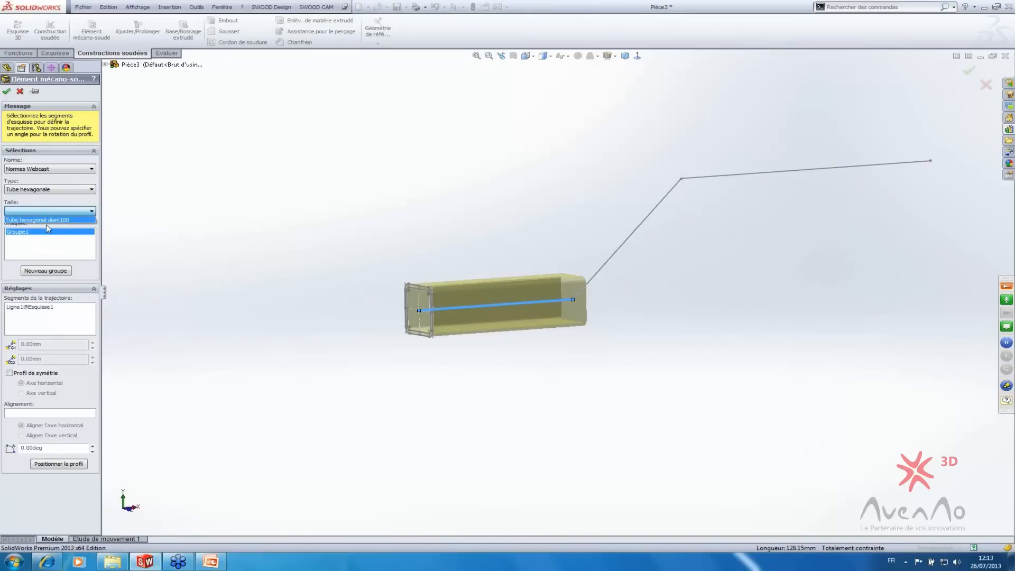
pyautogui.click(62, 220)
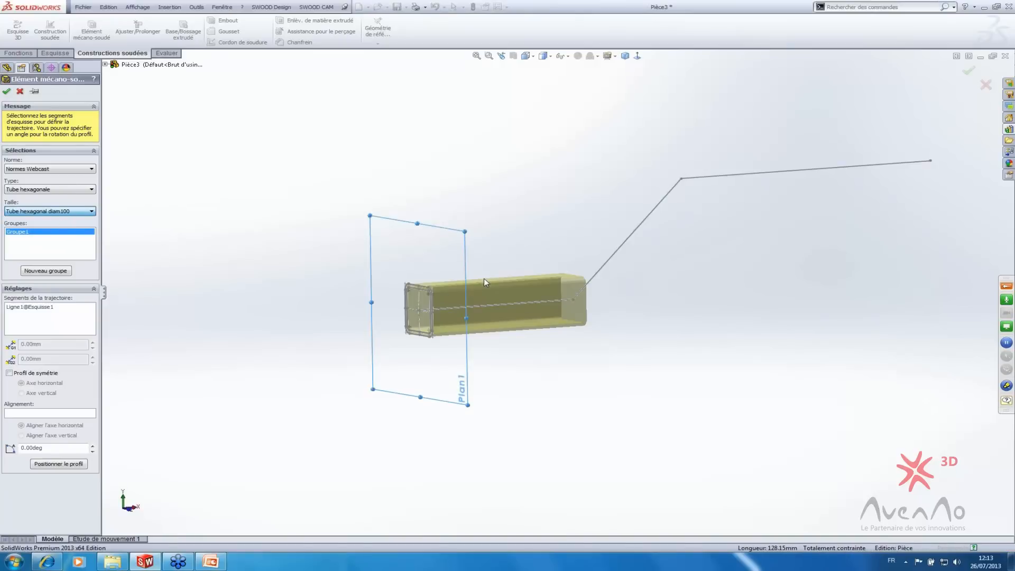
# - Add the oblique line and the upper horizontal line to the structural member's path group
pyautogui.click(625, 251)
pyautogui.click(751, 181)
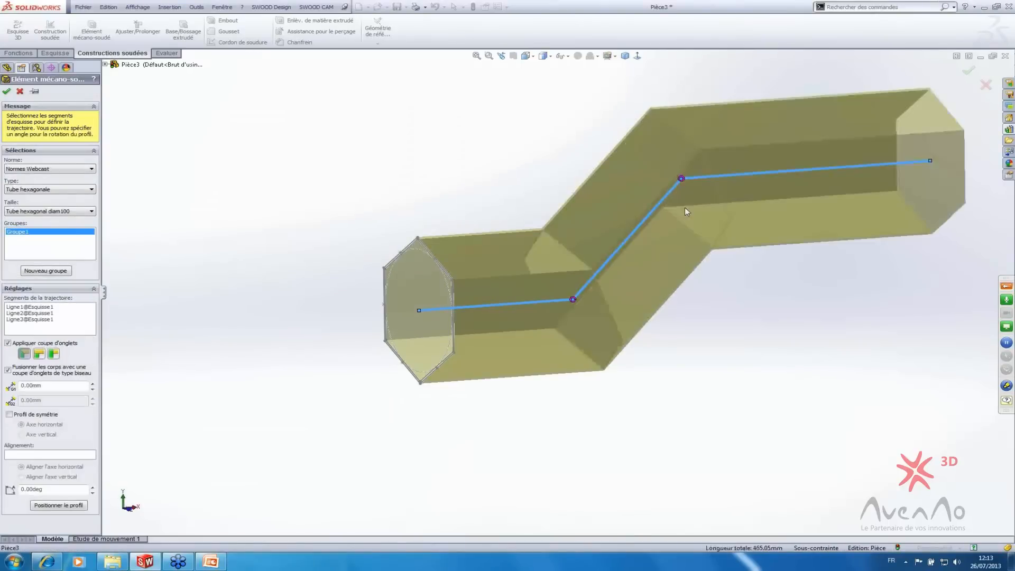
pyautogui.moveTo(684, 207)
pyautogui.mouseDown(button='middle')
pyautogui.moveTo(544, 328)
pyautogui.moveTo(521, 320)
pyautogui.moveTo(520, 341)
pyautogui.mouseUp(button='middle')
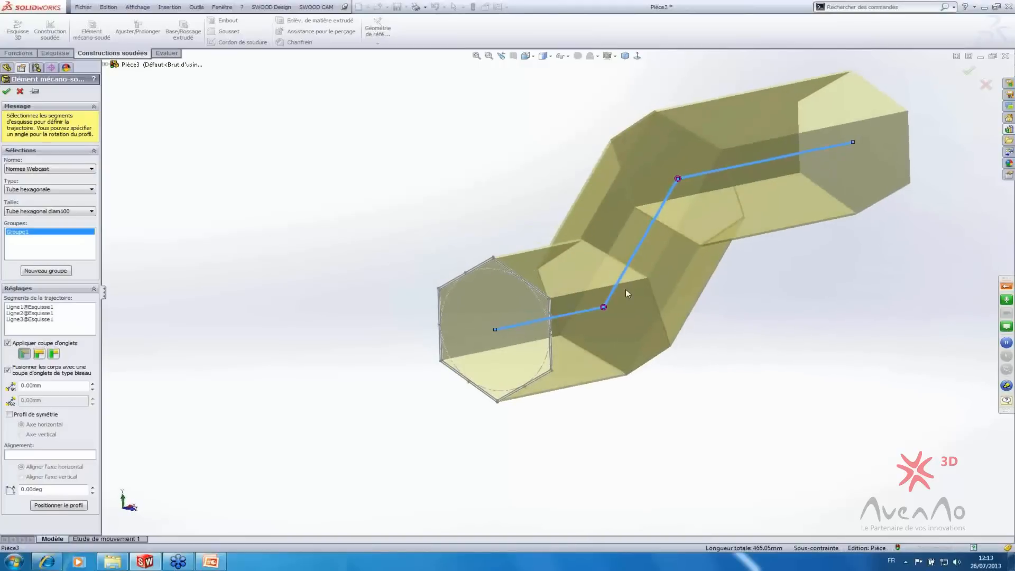
pyautogui.moveTo(589, 265); pyautogui.dragTo(582, 312, button='middle')
pyautogui.scroll(-3, 629, 349)
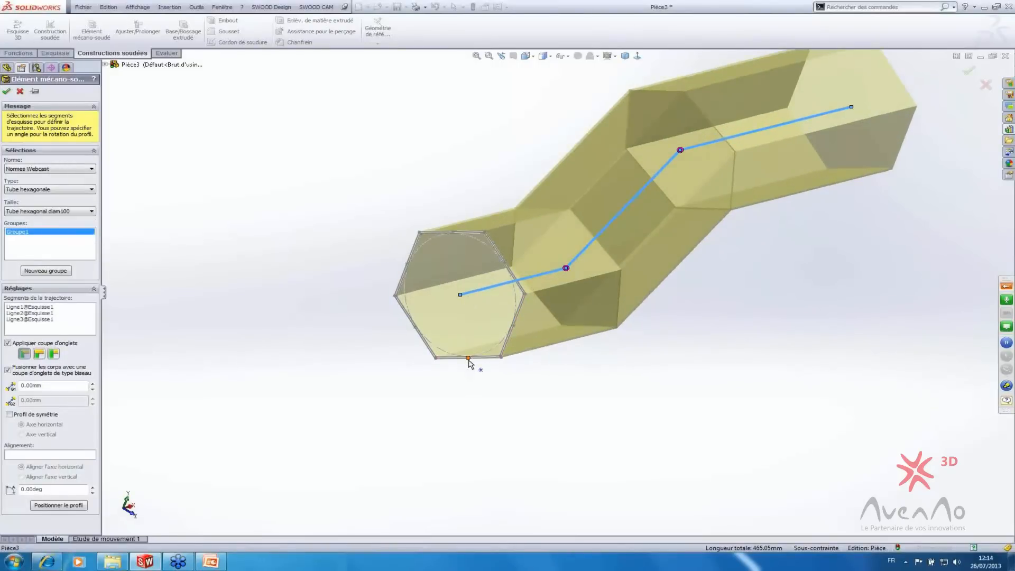
pyautogui.moveTo(770, 346)
pyautogui.mouseDown(button='middle')
pyautogui.moveTo(730, 312)
pyautogui.moveTo(691, 349)
pyautogui.moveTo(705, 331)
pyautogui.moveTo(778, 363)
pyautogui.mouseUp(button='middle')
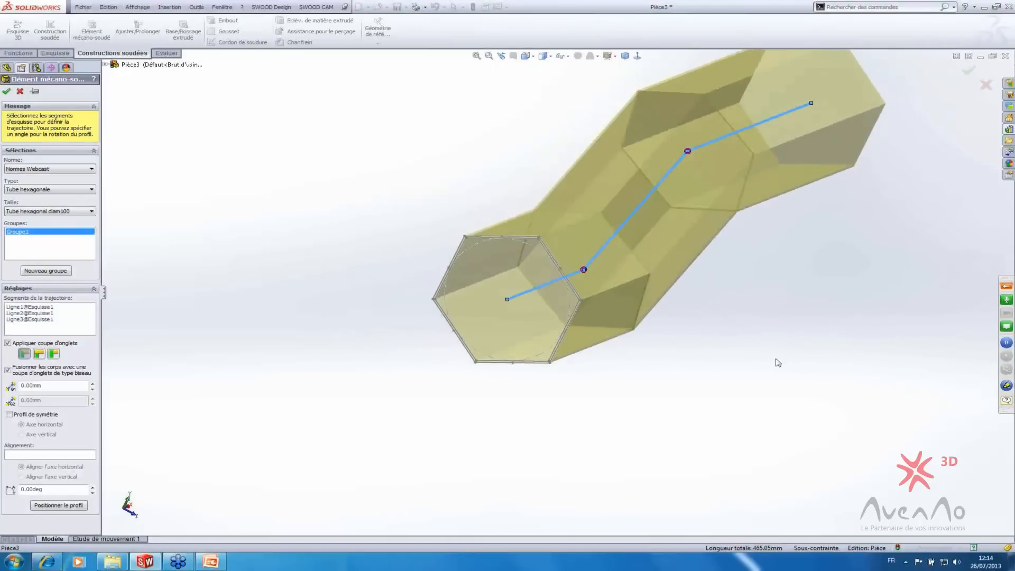
# - Locate the hexagonal profile so that the midpoint of its lower side coincides with the path's end
pyautogui.click(58, 505)
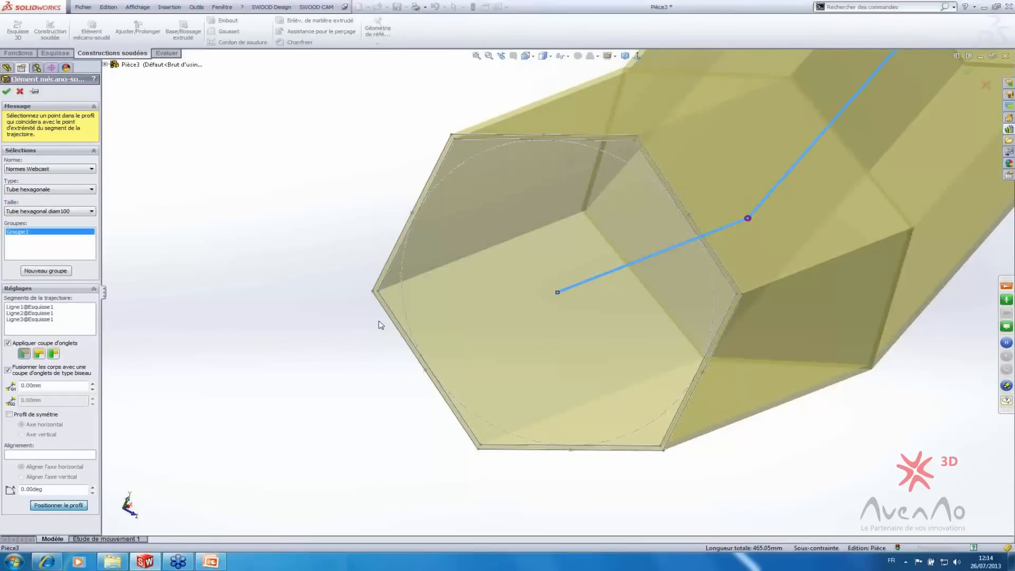
pyautogui.click(571, 451)
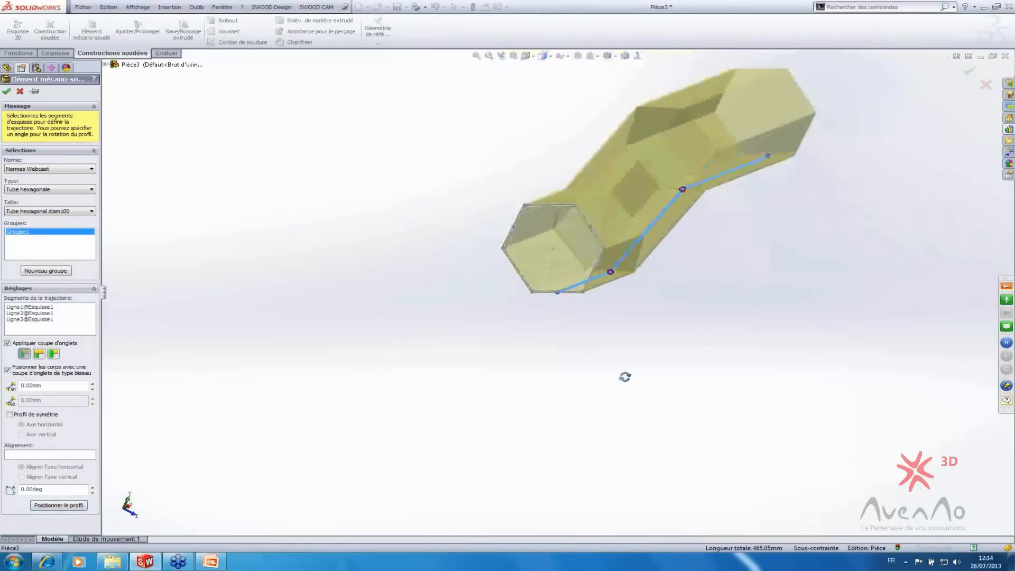
pyautogui.moveTo(623, 374); pyautogui.dragTo(546, 293, button='middle')
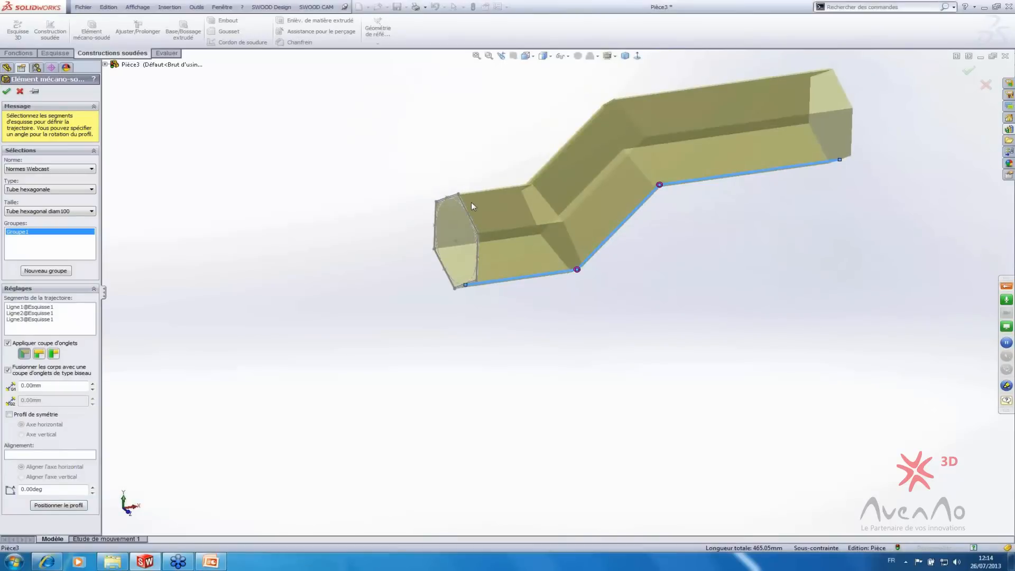
# - Locate the hexagonal profile so that one of its side corners coincides with the path's end, and create the structural member
pyautogui.moveTo(284, 305); pyautogui.dragTo(22, 551, button='middle')
pyautogui.click(57, 505)
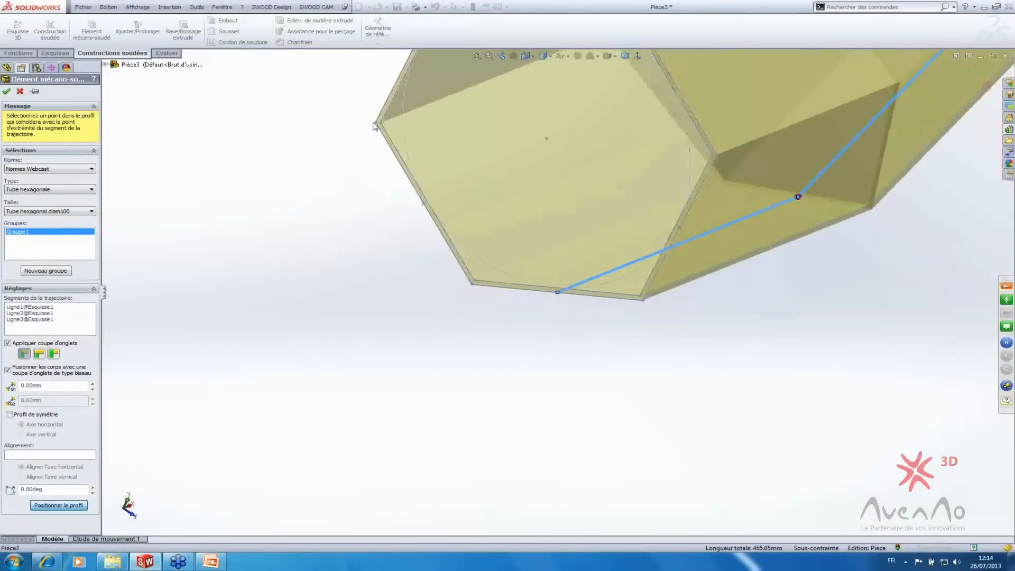
pyautogui.click(374, 125)
pyautogui.moveTo(322, 313); pyautogui.dragTo(346, 282, button='middle')
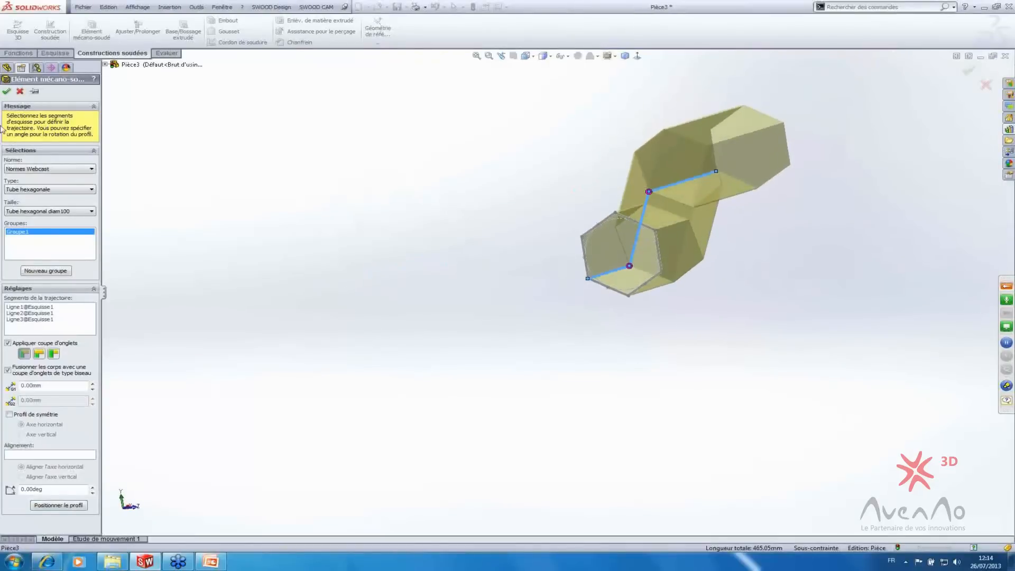
pyautogui.click(6, 93)
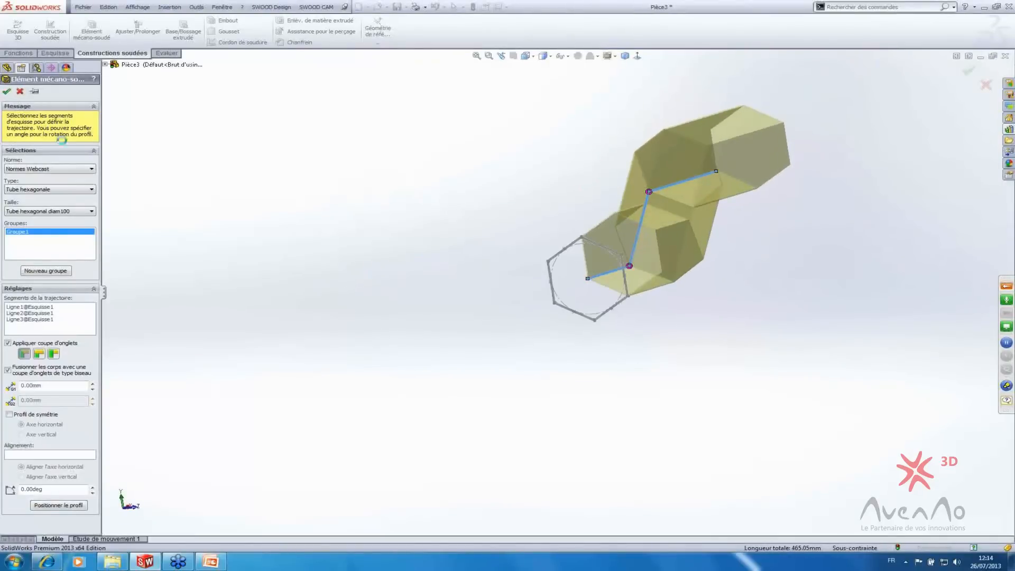
# - Check the sizes offered for the iso tube rectangulaire profile in a new structural member, leaving the command without creating anything
pyautogui.moveTo(689, 347); pyautogui.dragTo(539, 259, button='middle')
pyautogui.scroll(-8, 643, 263)
pyautogui.scroll(8, 664, 320)
pyautogui.click(92, 31)
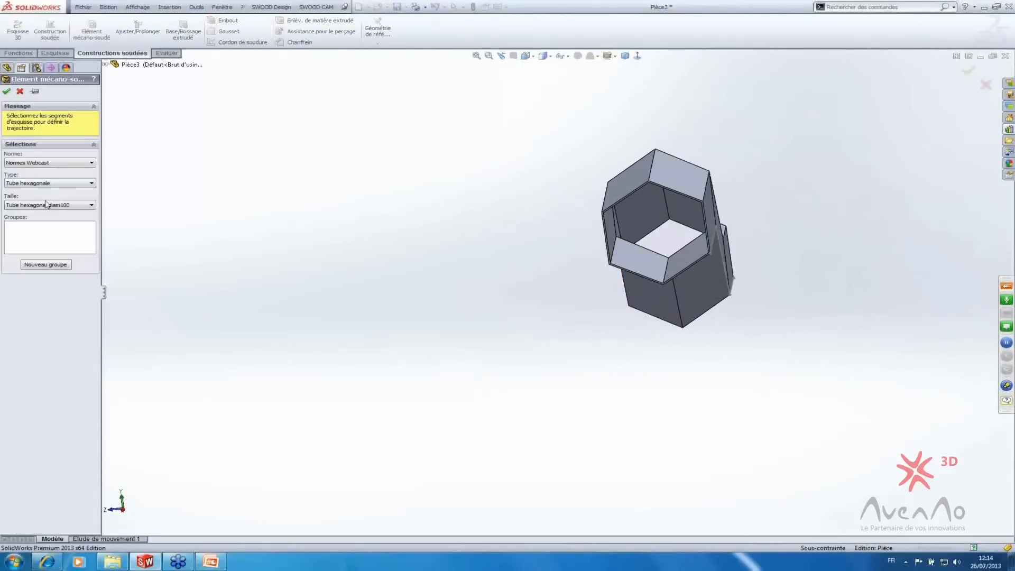
pyautogui.click(62, 162)
pyautogui.click(37, 186)
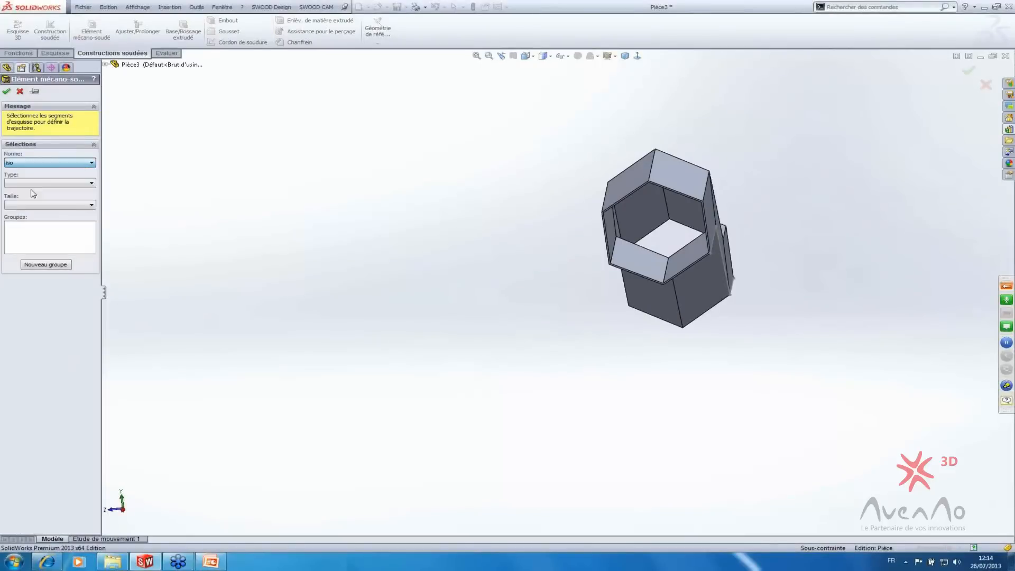
pyautogui.click(40, 184)
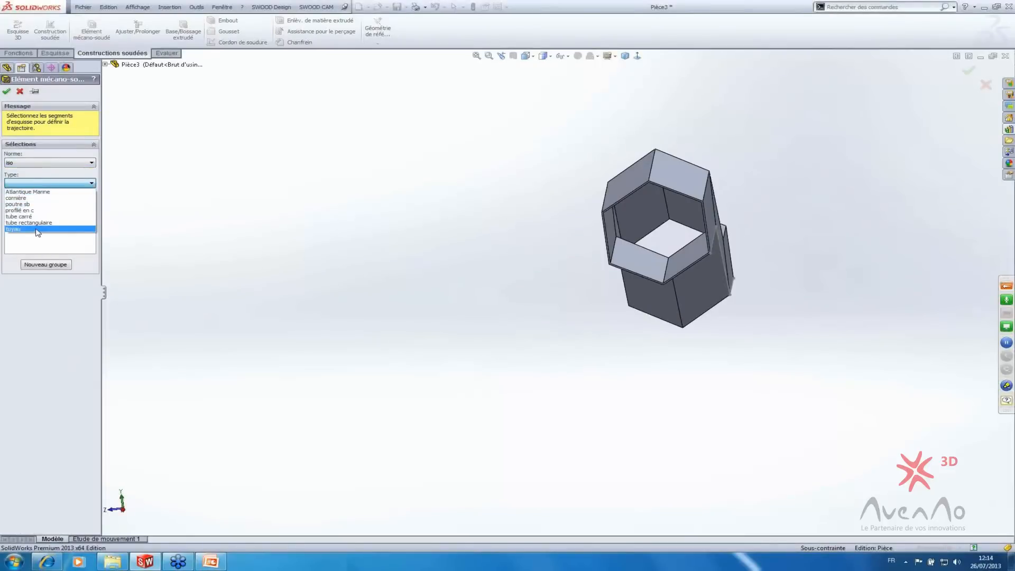
pyautogui.click(42, 225)
pyautogui.click(48, 183)
pyautogui.click(40, 224)
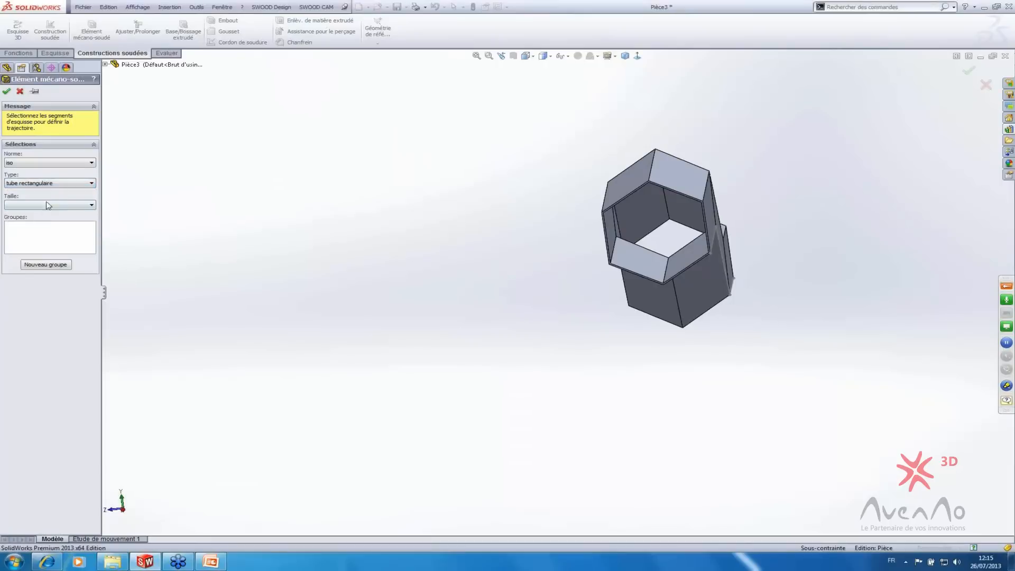
pyautogui.click(46, 205)
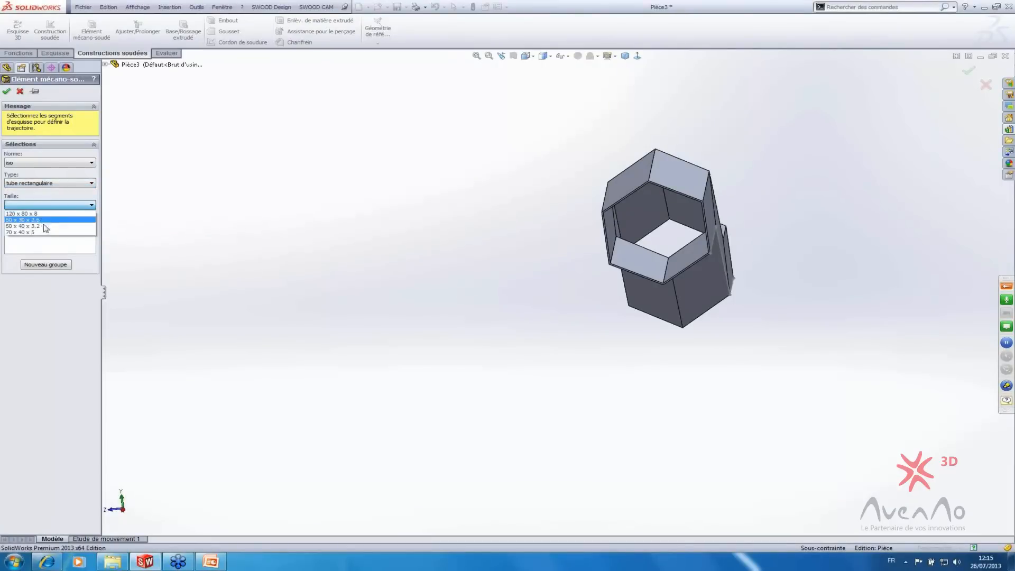
pyautogui.click(20, 91)
pyautogui.click(20, 92)
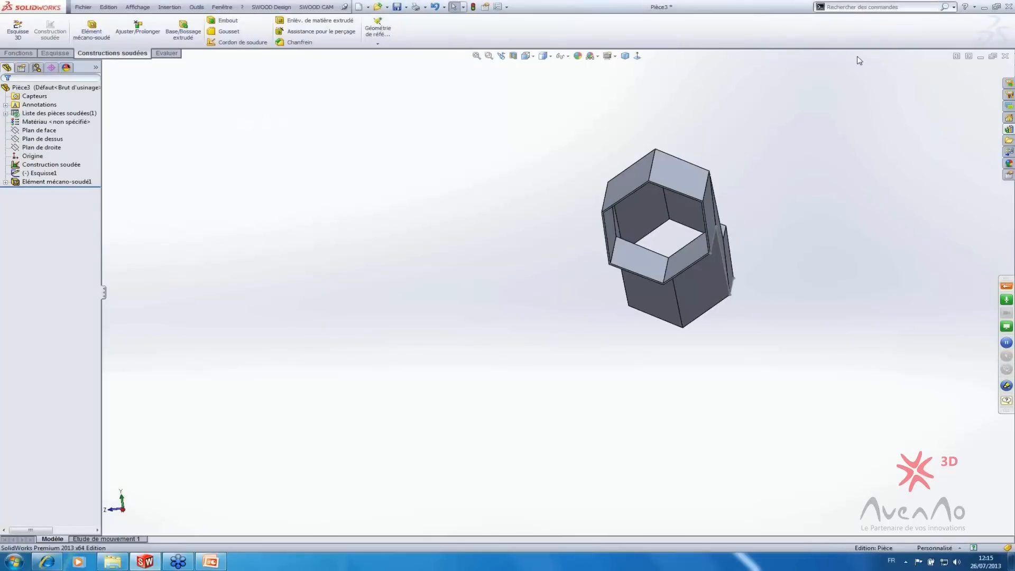
# - Show the hexagonal tube part in isometric view and close it without saving
pyautogui.hotkey('ctrl', '7')
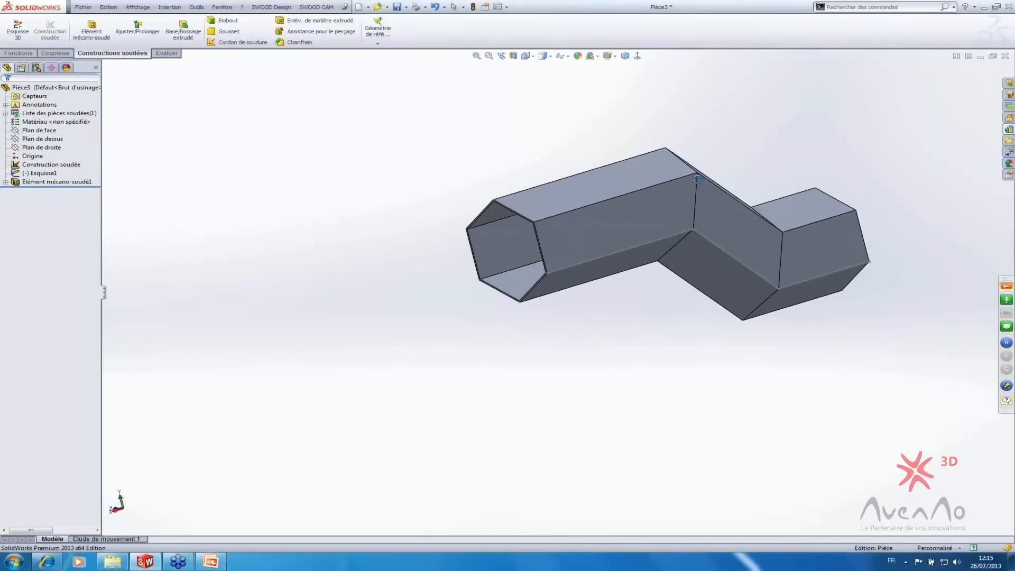
pyautogui.click(1006, 56)
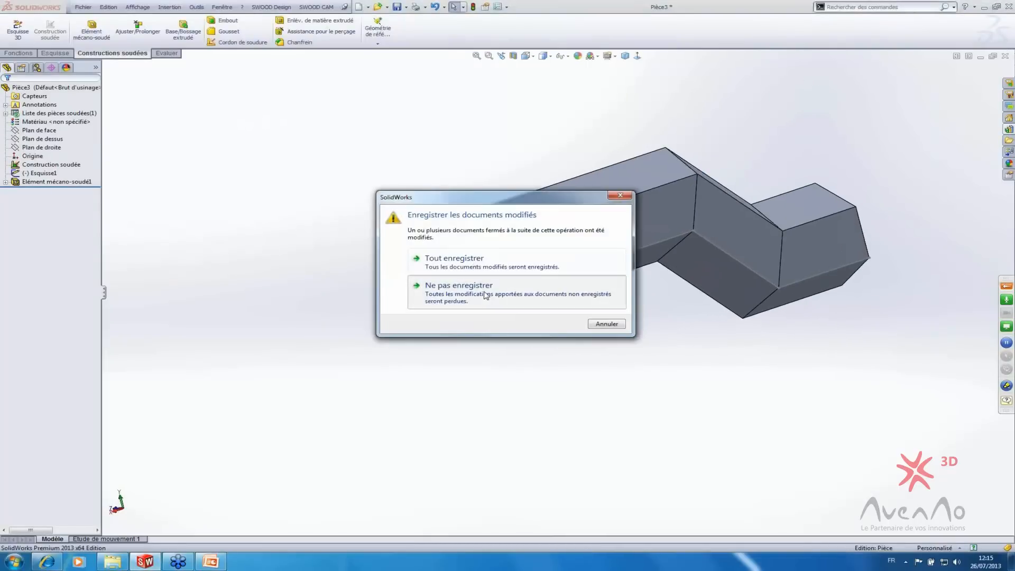
pyautogui.click(434, 288)
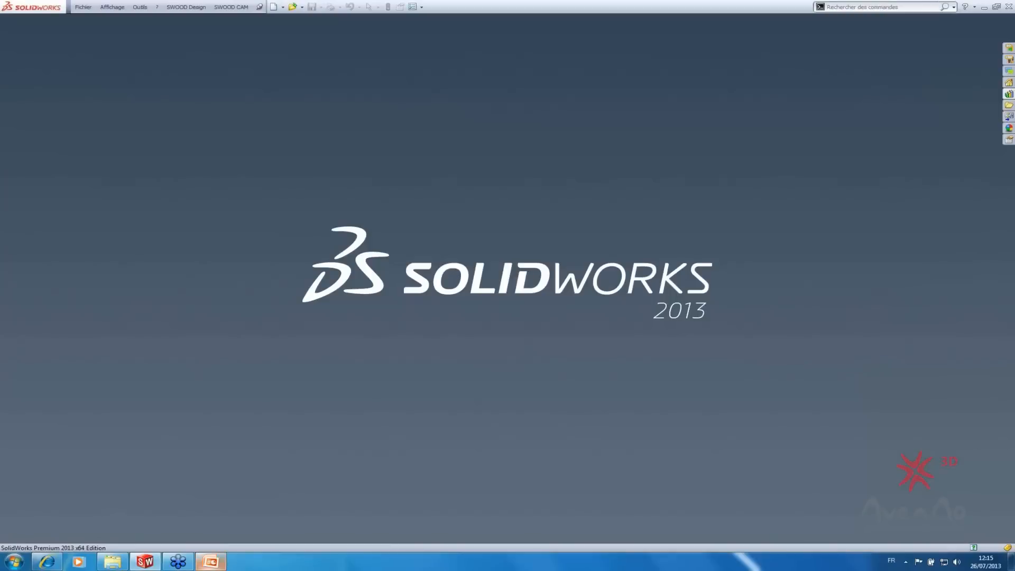
# - Switch to PowerPoint to review the demonstration outline slide, and return to SolidWorks
pyautogui.click(213, 564)
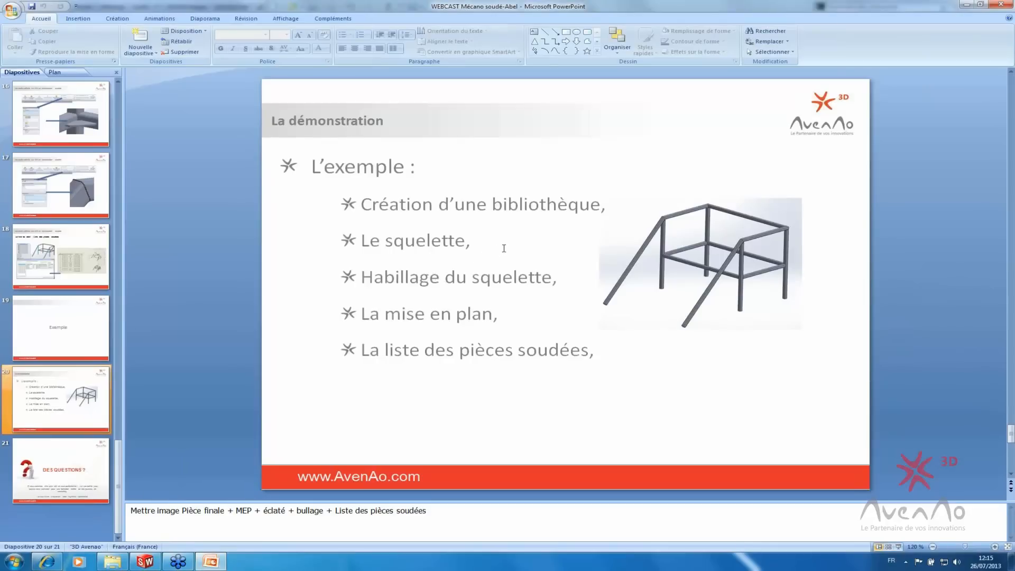
pyautogui.scroll(-1, 484, 243)
pyautogui.scroll(1, 484, 242)
pyautogui.click(966, 6)
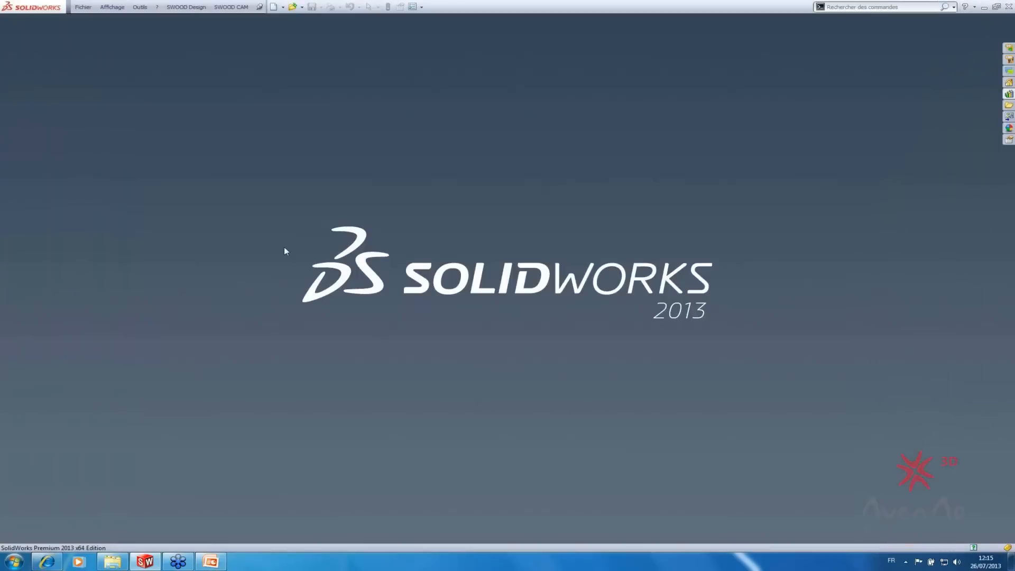
# - Switch to Windows Explorer, open the Squelette part from the Webcast folder, and maximize its SolidWorks window
pyautogui.click(984, 7)
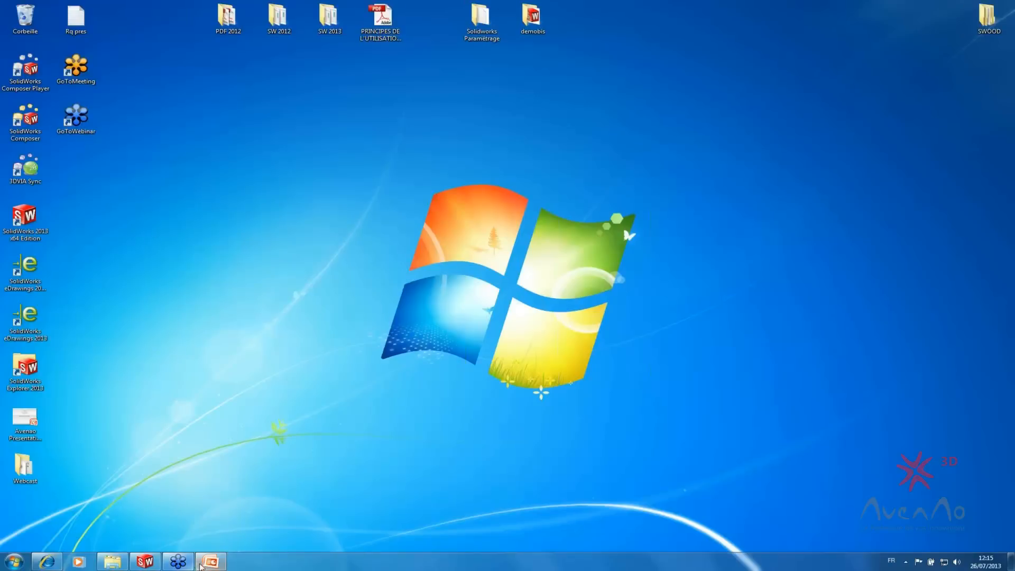
pyautogui.click(111, 564)
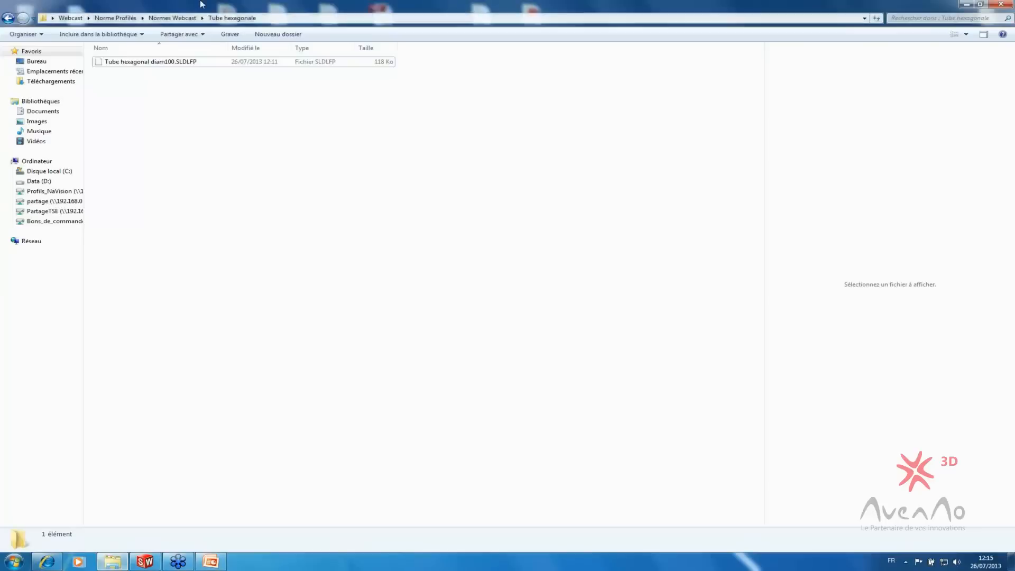
pyautogui.click(8, 19)
pyautogui.click(7, 19)
pyautogui.click(8, 18)
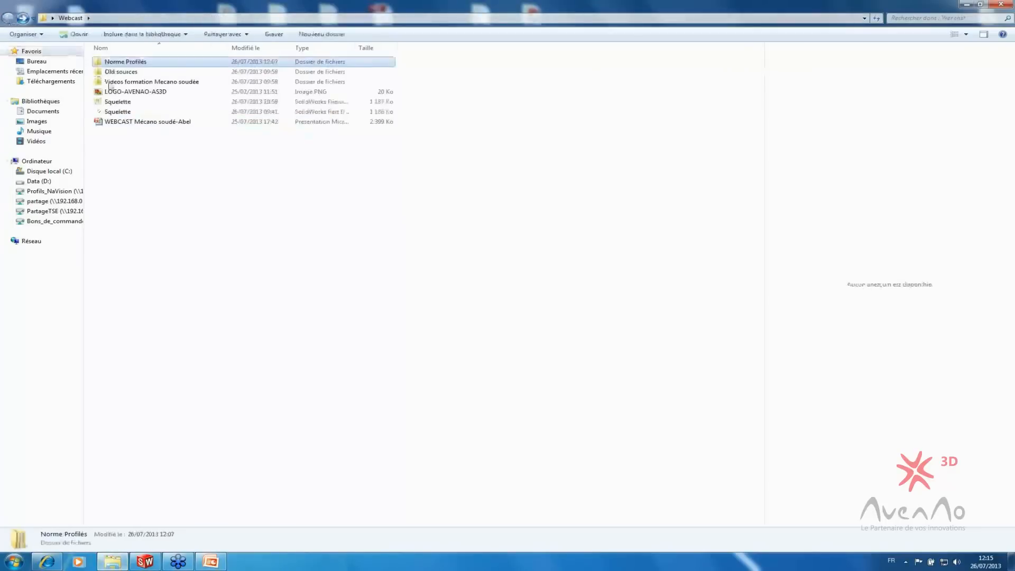
pyautogui.click(117, 112)
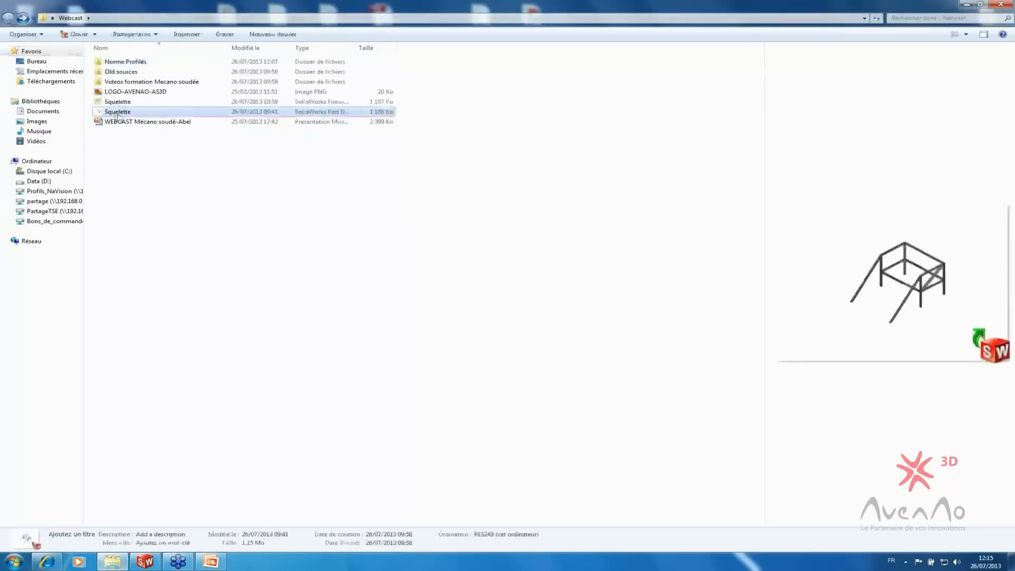
pyautogui.doubleClick(118, 113)
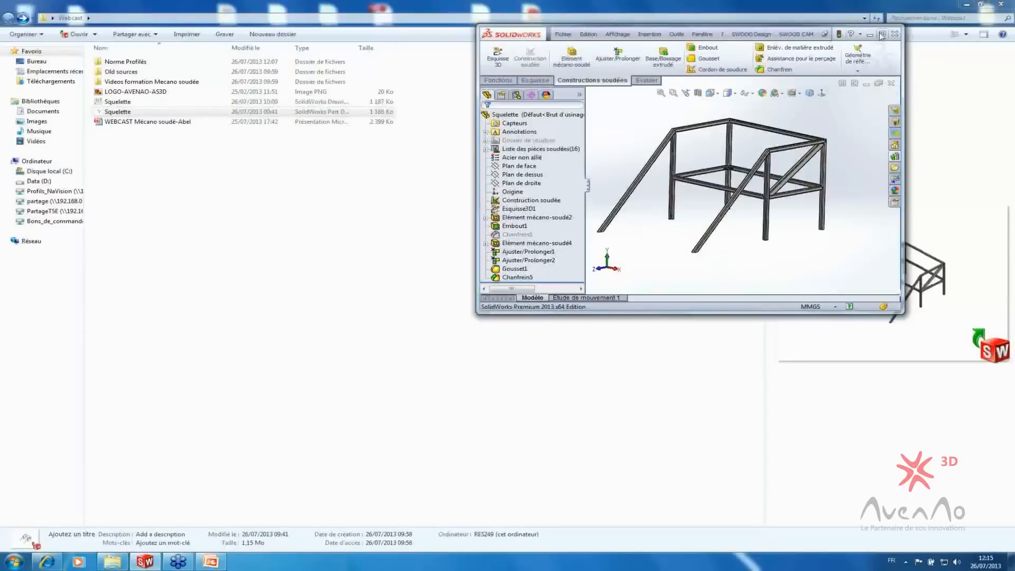
pyautogui.click(886, 34)
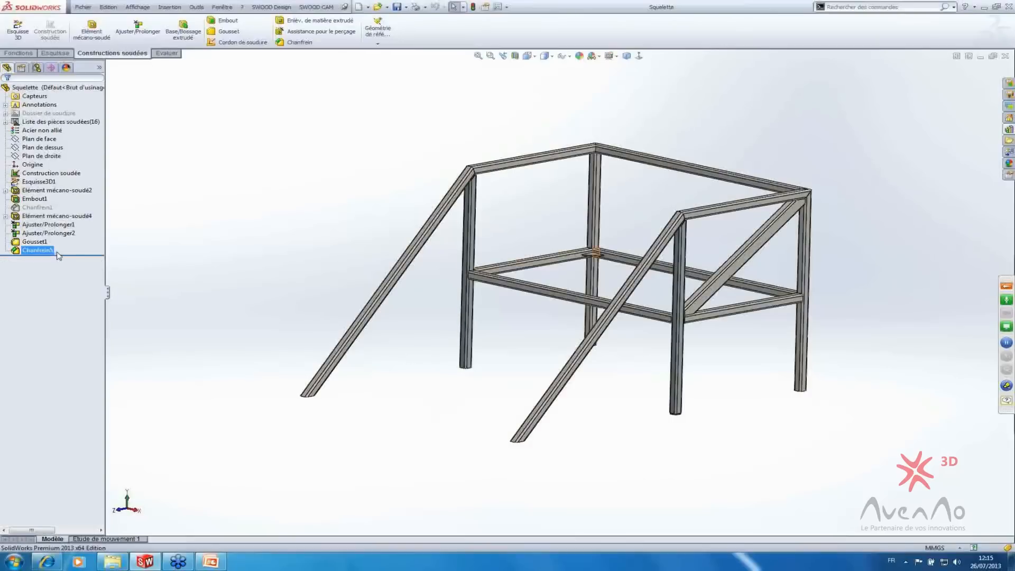
# - Roll the frame model back to just after the end cap Embout1 and delete that feature
pyautogui.moveTo(80, 256); pyautogui.dragTo(101, 204)
pyautogui.click(48, 200)
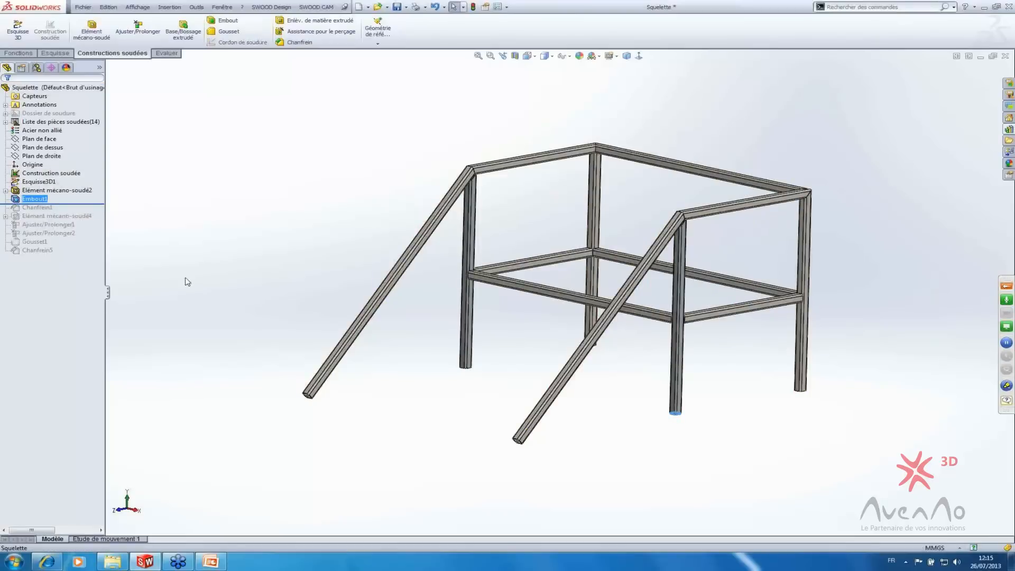
pyautogui.rightClick(32, 200)
pyautogui.click(123, 200)
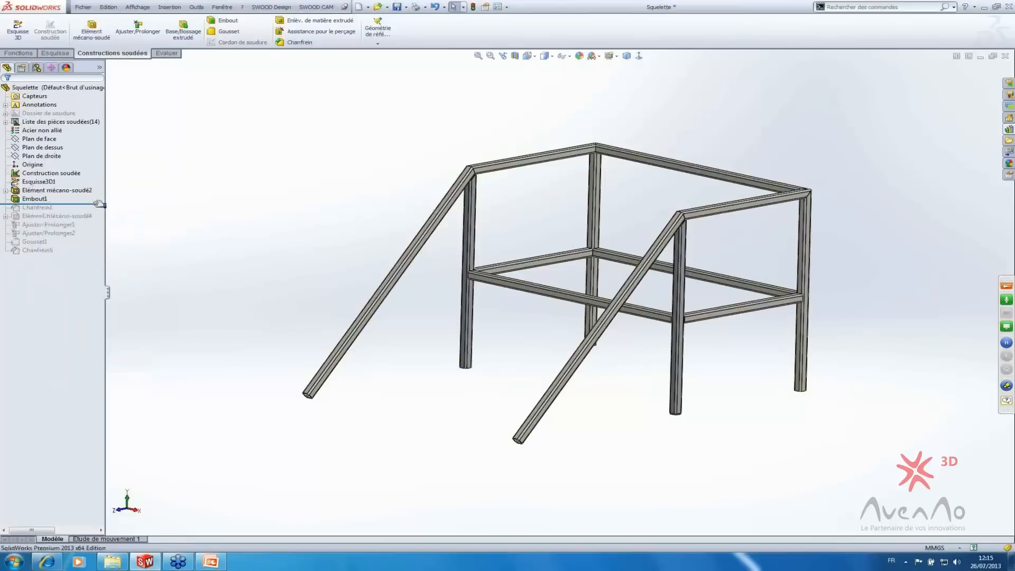
pyautogui.click(39, 199)
pyautogui.rightClick(38, 200)
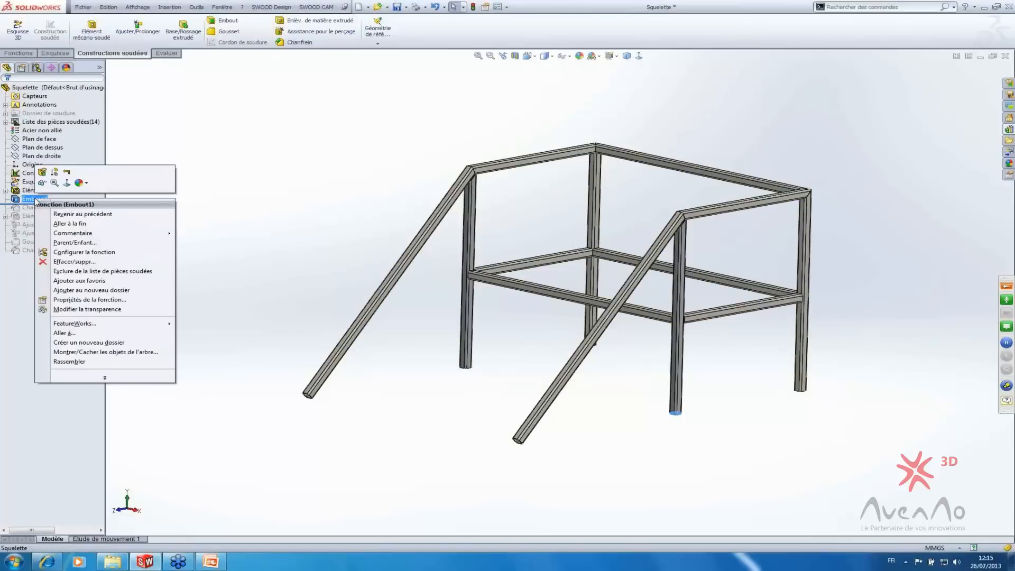
pyautogui.click(57, 264)
pyautogui.click(278, 83)
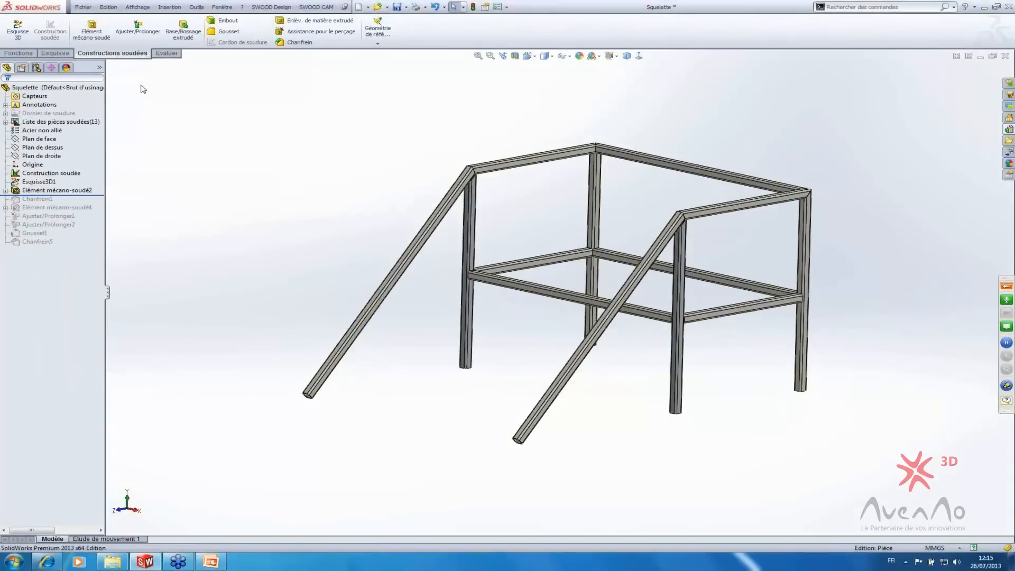
# - Examine the frame's structural members and their joints from several angles
pyautogui.moveTo(752, 363)
pyautogui.mouseDown(button='middle')
pyautogui.moveTo(704, 220)
pyautogui.moveTo(719, 220)
pyautogui.moveTo(754, 363)
pyautogui.mouseUp(button='middle')
pyautogui.scroll(-3, 552, 386)
pyautogui.scroll(5, 591, 175)
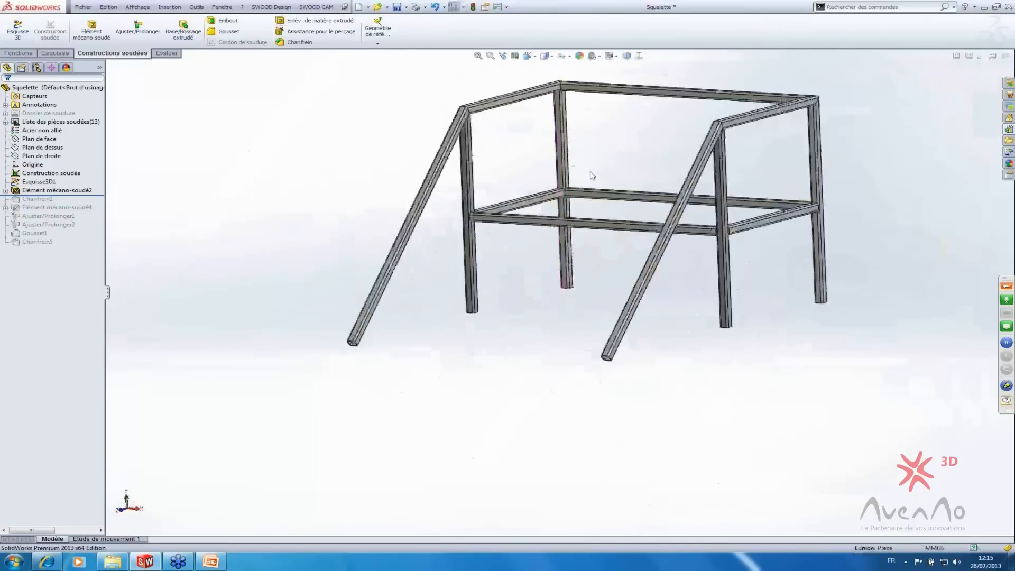
pyautogui.moveTo(592, 175); pyautogui.dragTo(444, 121, button='middle')
pyautogui.scroll(-5, 444, 120)
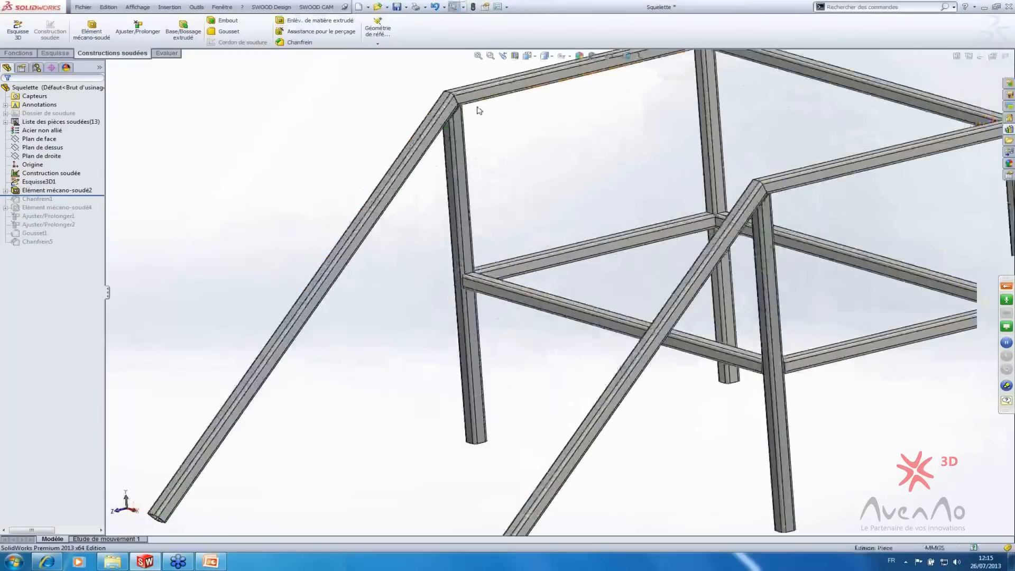
pyautogui.scroll(3, 460, 192)
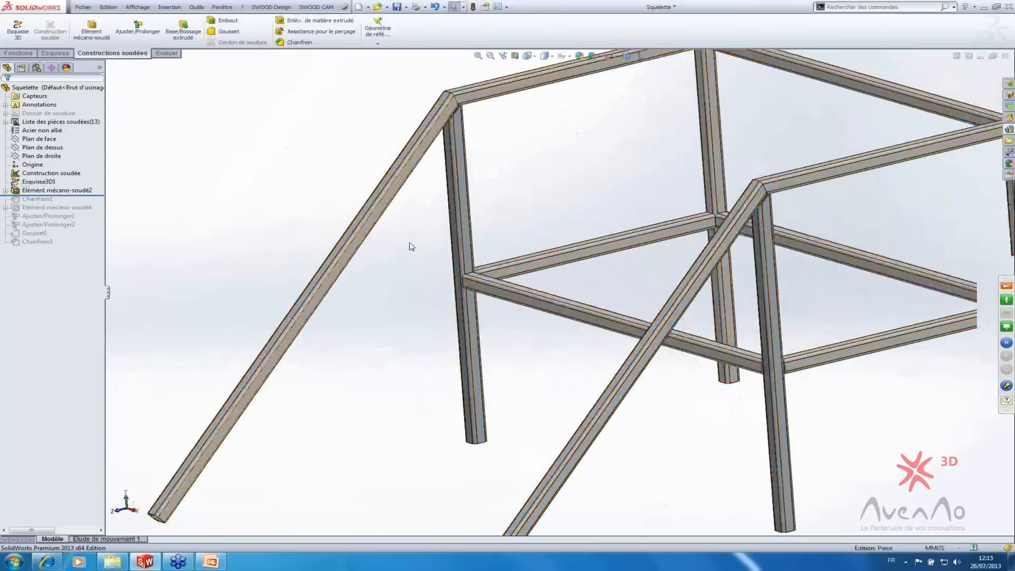
pyautogui.scroll(2, 408, 245)
# - Roll the model back to just after Esquisse3D1 and make the 3D skeleton sketch visible in the graphics view
pyautogui.click(69, 216)
pyautogui.moveTo(104, 196); pyautogui.dragTo(103, 179)
pyautogui.click(40, 179)
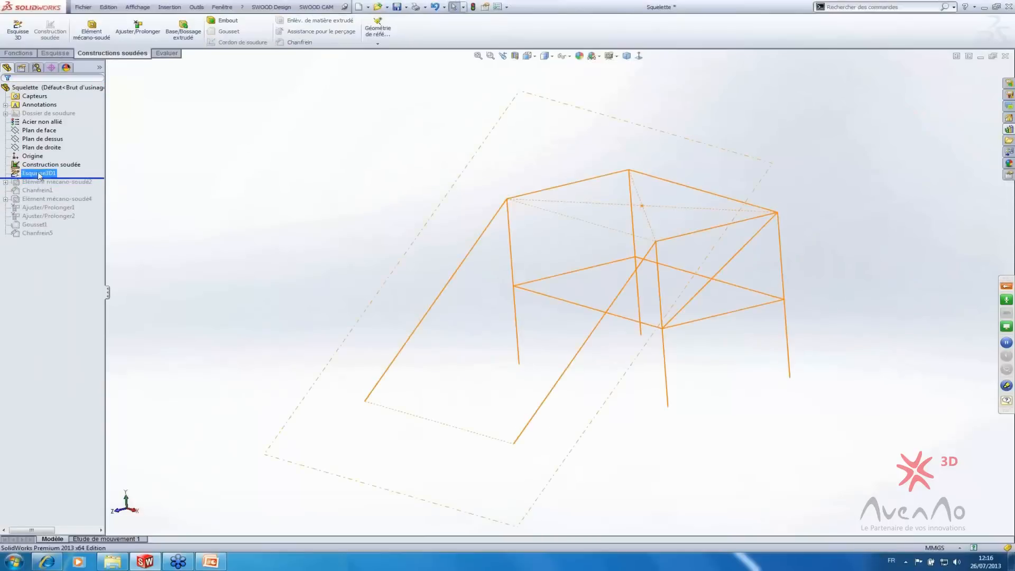
pyautogui.rightClick(38, 176)
pyautogui.click(256, 163)
pyautogui.click(47, 177)
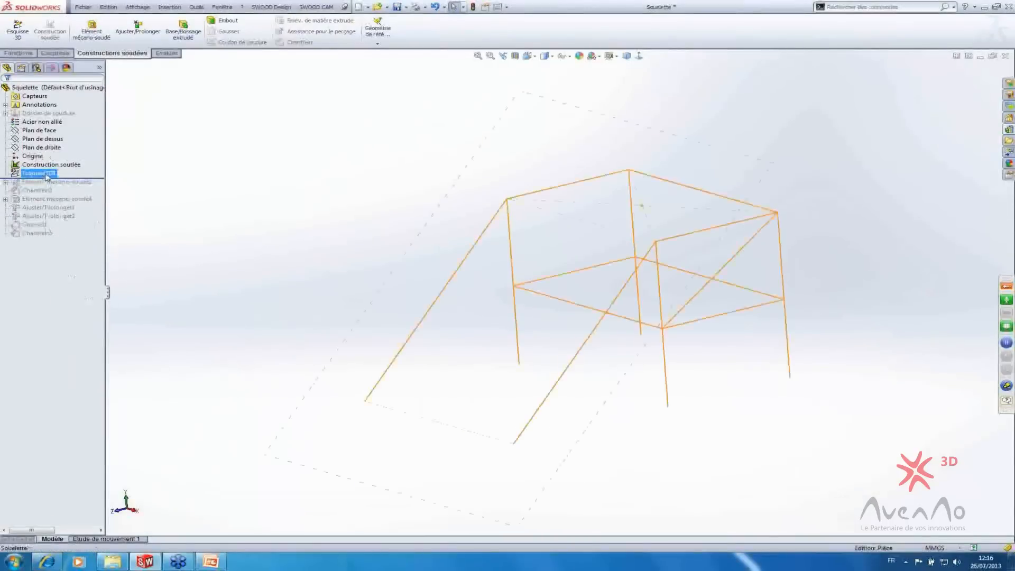
pyautogui.rightClick(47, 177)
pyautogui.click(66, 145)
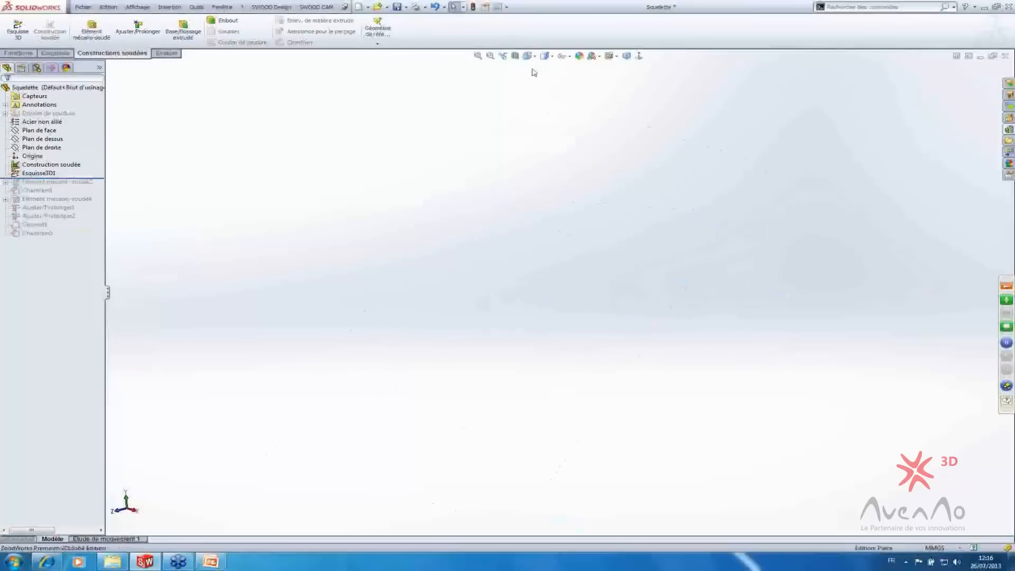
pyautogui.click(565, 56)
pyautogui.click(564, 128)
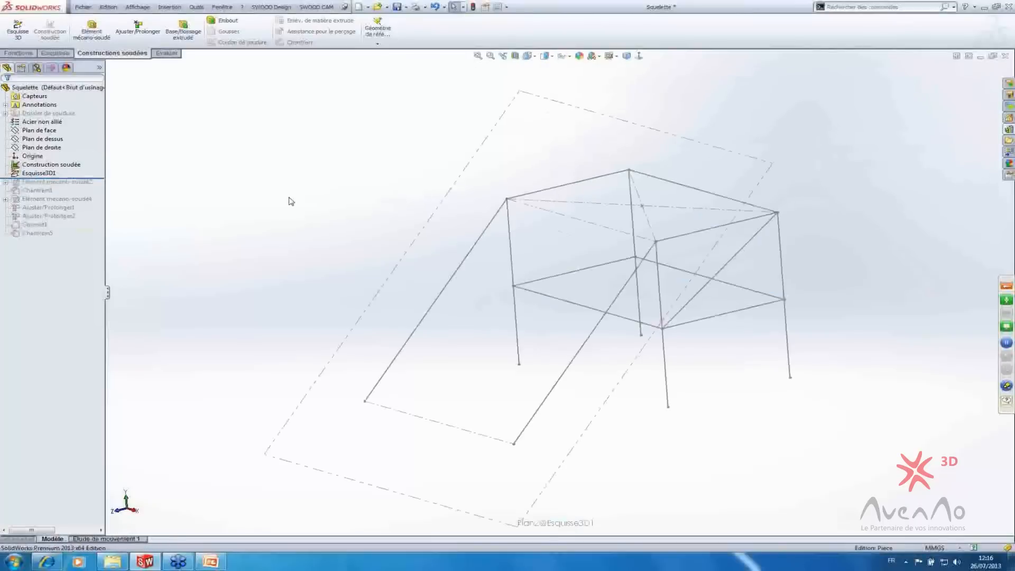
# - Roll the model forward to include Elément mécano-soudé2 and view the frame's leg ends from below
pyautogui.moveTo(103, 179); pyautogui.dragTo(103, 193)
pyautogui.scroll(-2, 413, 348)
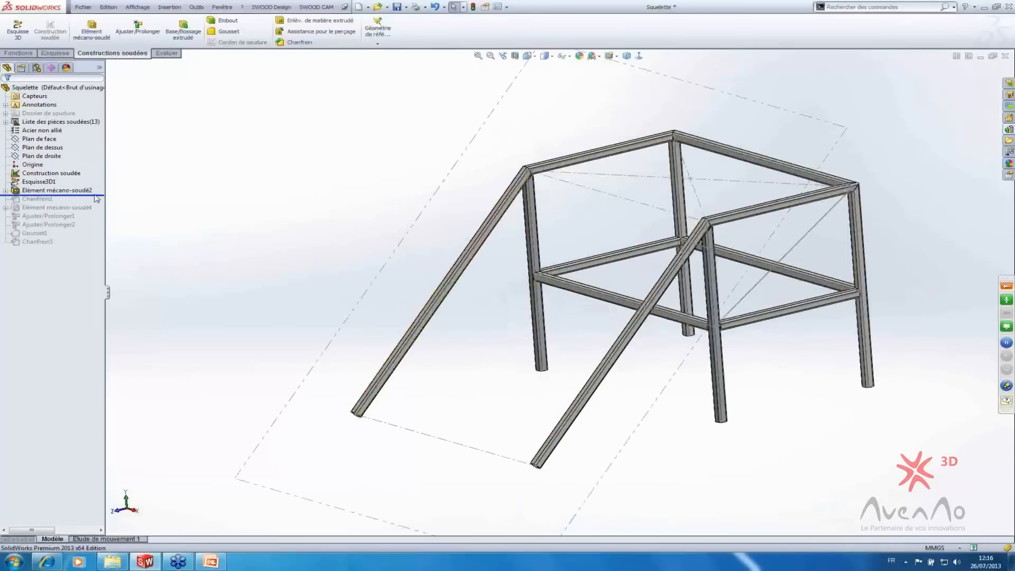
pyautogui.moveTo(256, 164); pyautogui.dragTo(418, 389, button='middle')
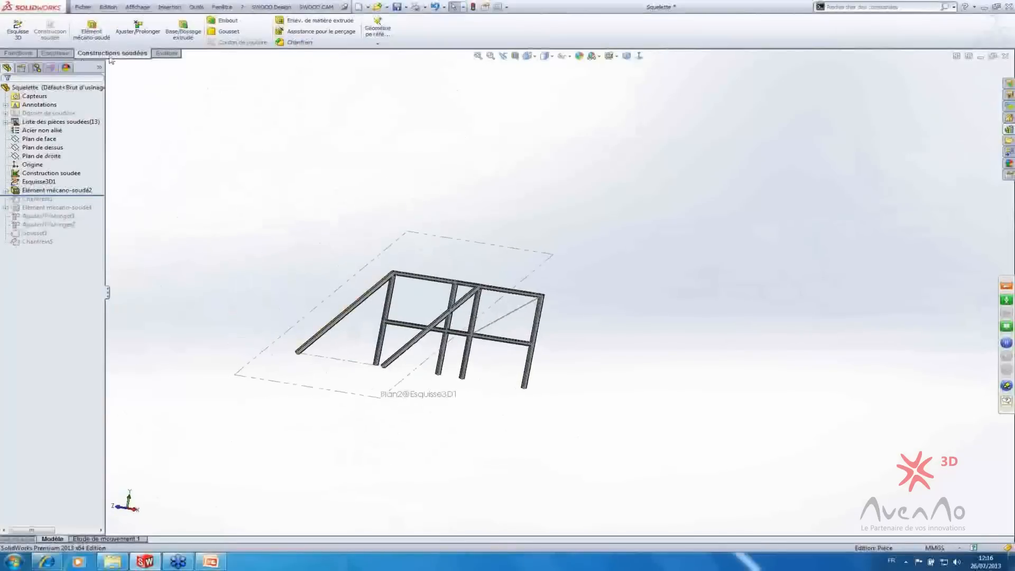
# - Start an Embout end cap and select the lower end faces of two of the frame's vertical legs
pyautogui.click(235, 21)
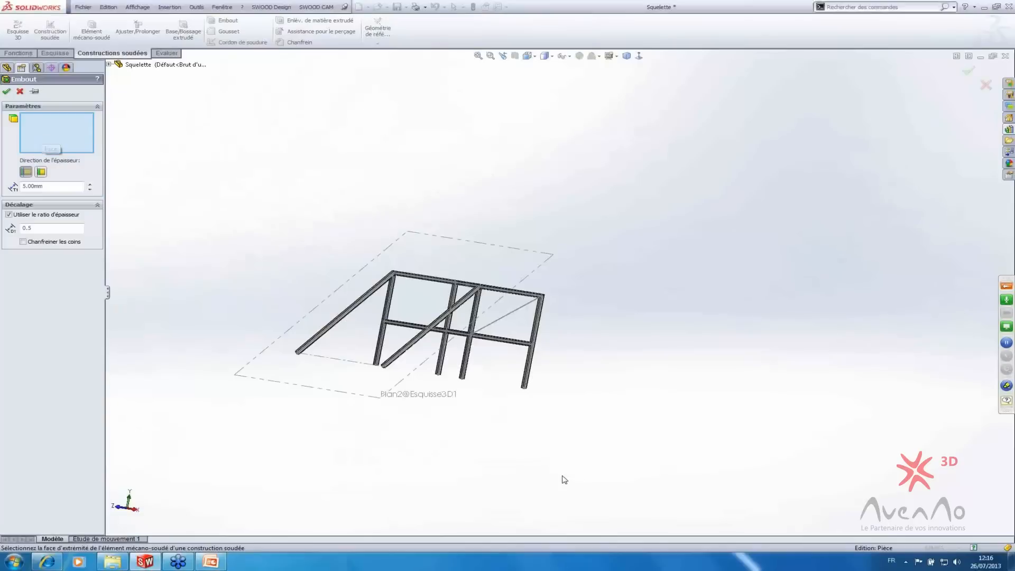
pyautogui.scroll(-10, 408, 259)
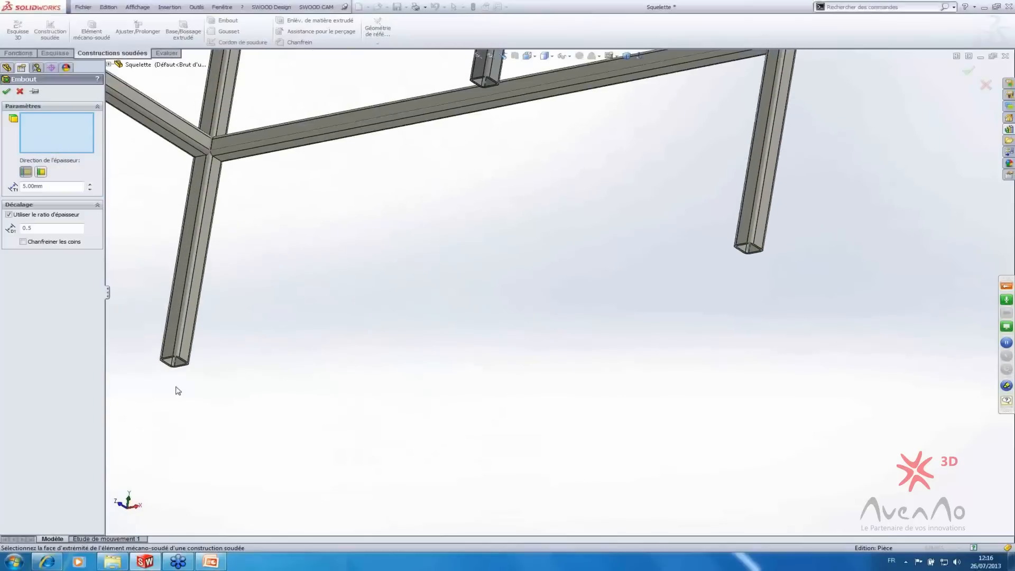
pyautogui.scroll(-5, 178, 390)
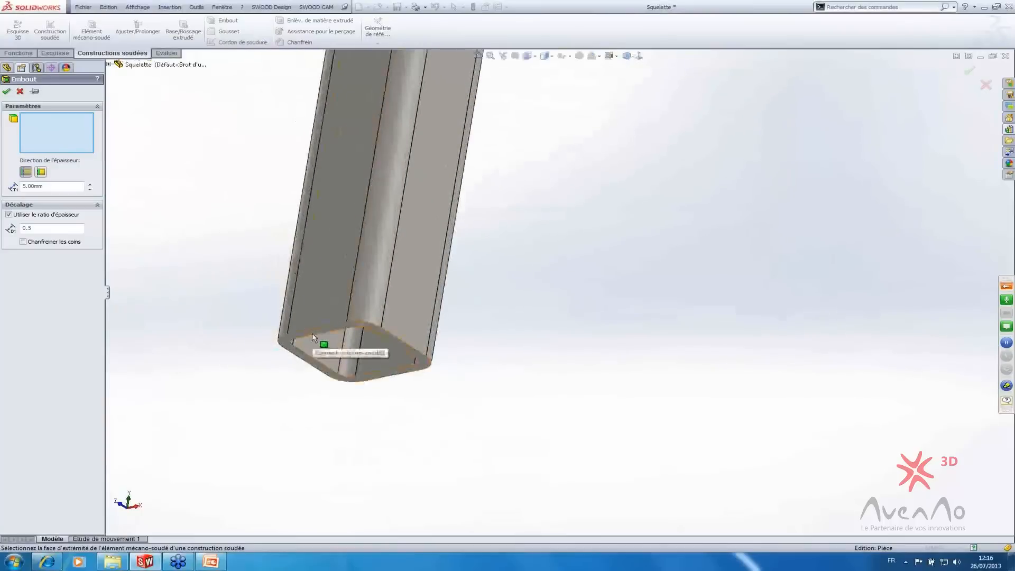
pyautogui.click(307, 334)
pyautogui.scroll(10, 483, 380)
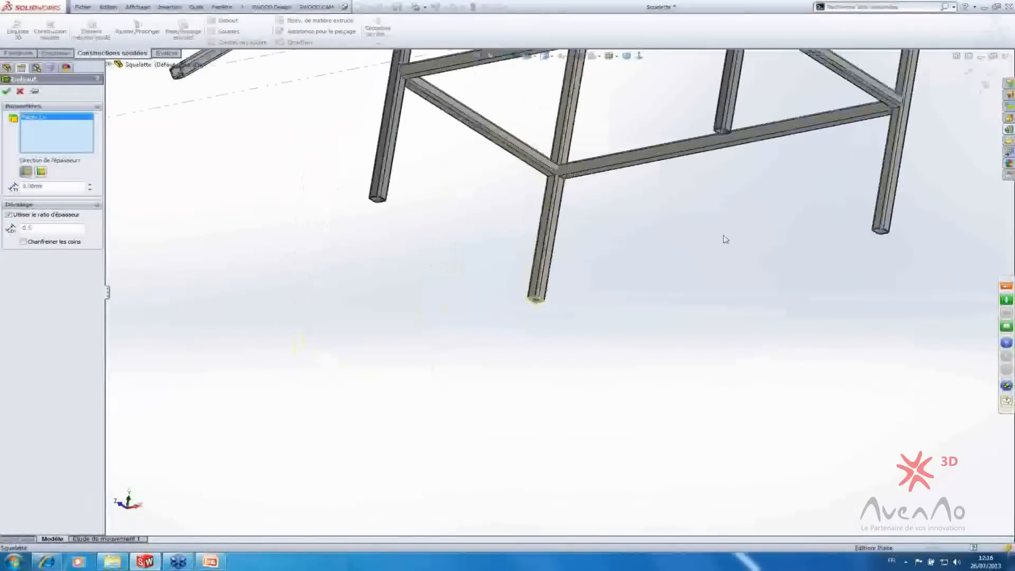
pyautogui.scroll(-10, 880, 231)
pyautogui.click(782, 292)
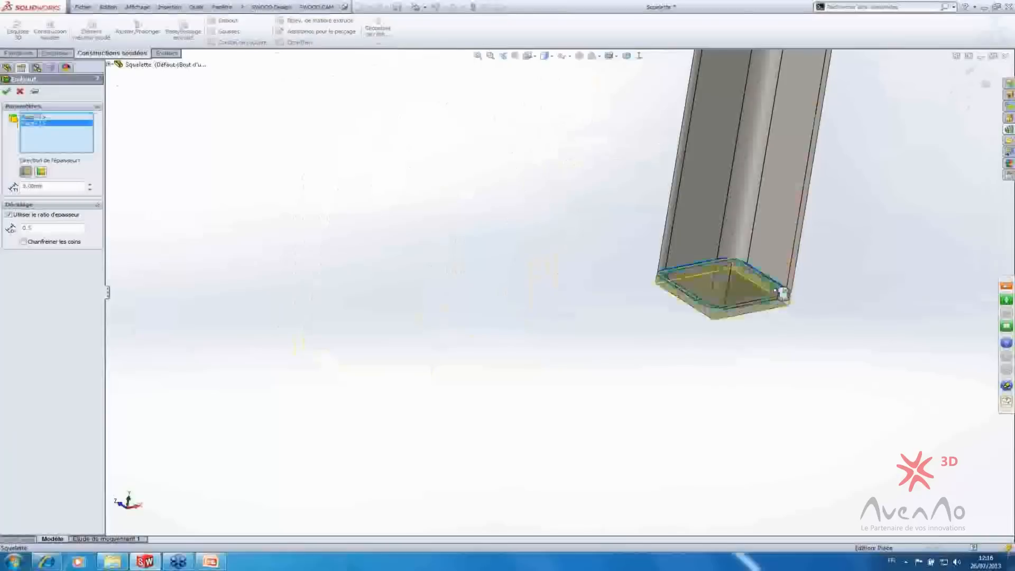
# - Add the lower end faces of the two remaining vertical legs to the end cap selection
pyautogui.scroll(8, 534, 272)
pyautogui.scroll(-8, 472, 272)
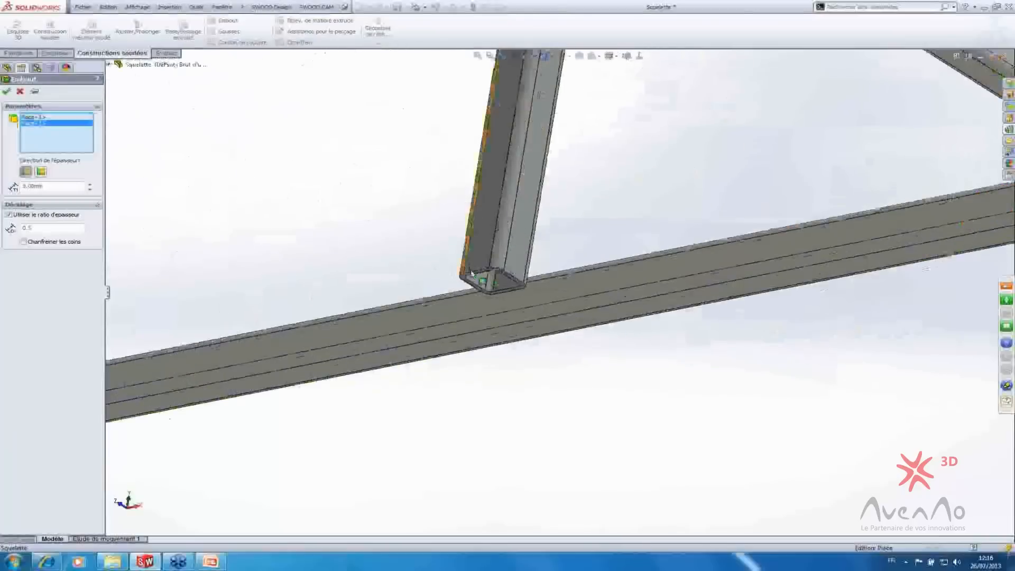
pyautogui.click(486, 284)
pyautogui.scroll(8, 485, 286)
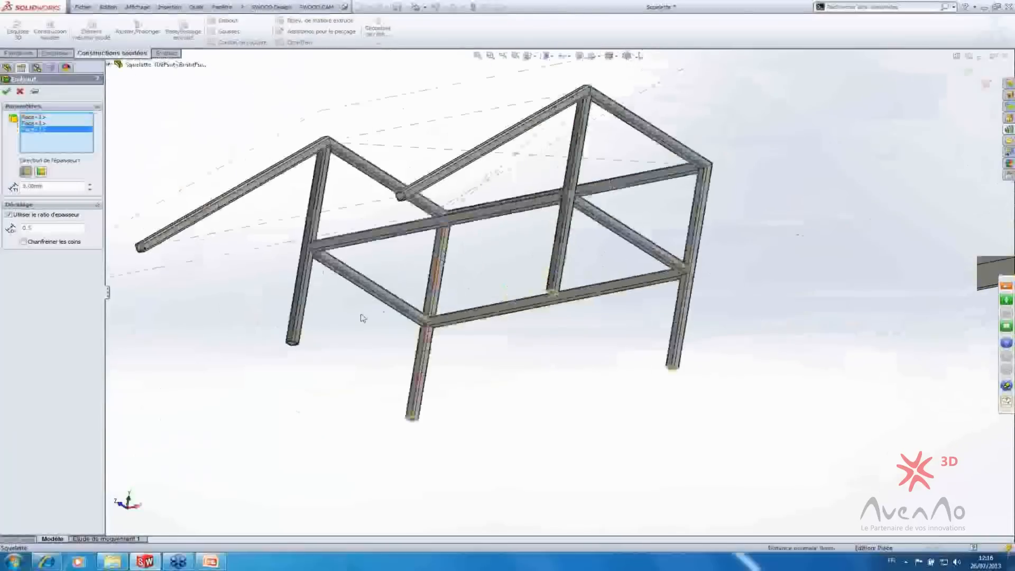
pyautogui.scroll(-8, 308, 335)
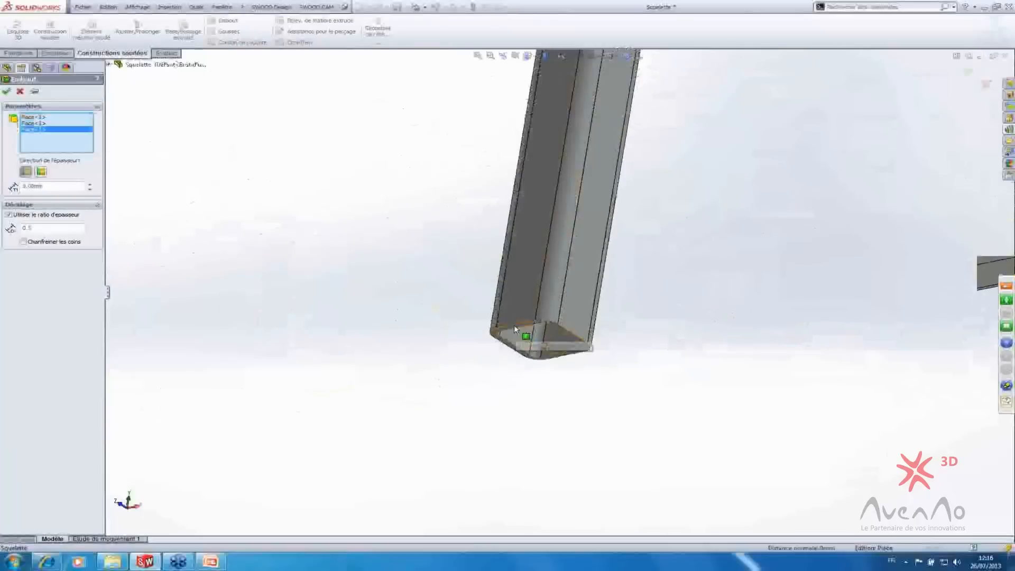
pyautogui.click(515, 329)
pyautogui.scroll(8, 503, 324)
# - Examine the end cap preview on the selected leg ends from several angles and close up
pyautogui.scroll(-5, 450, 244)
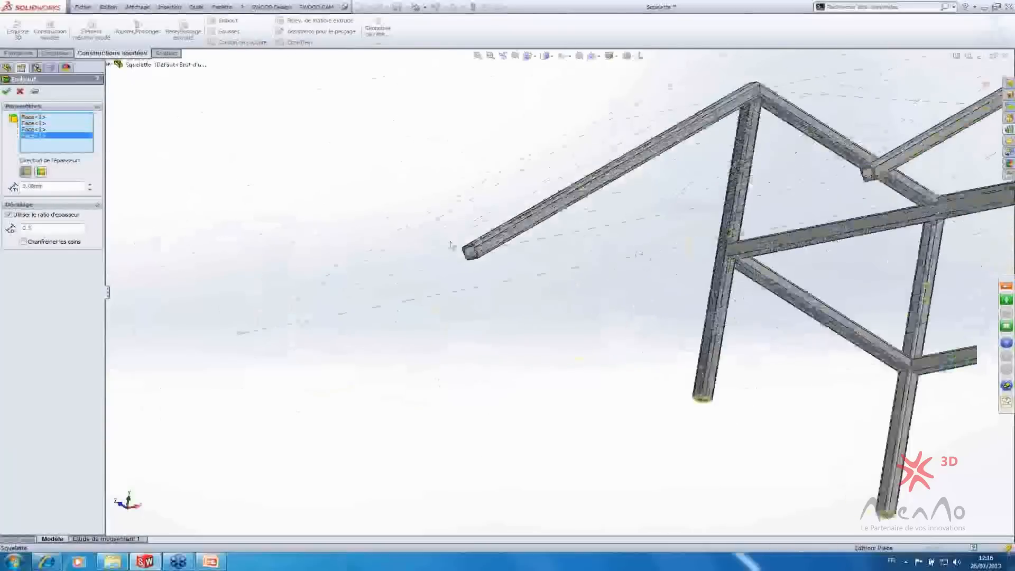
pyautogui.scroll(-3, 450, 245)
pyautogui.scroll(8, 642, 340)
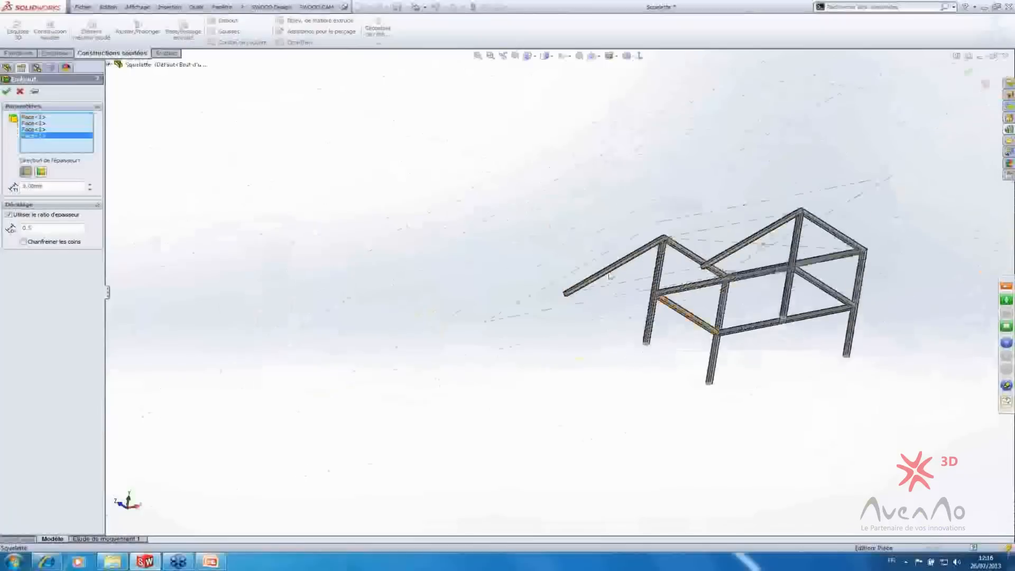
pyautogui.moveTo(702, 367); pyautogui.dragTo(688, 349, button='middle')
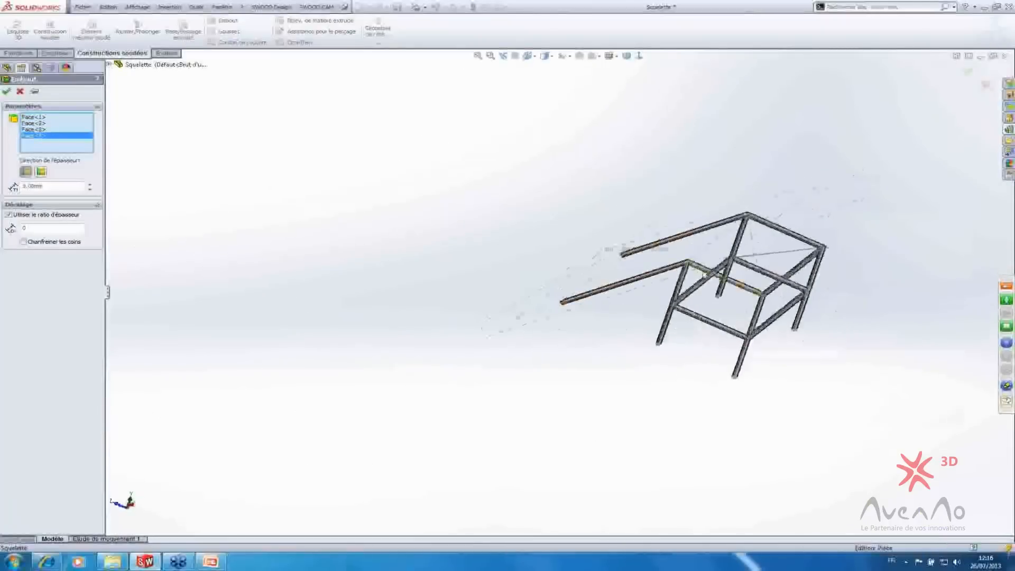
pyautogui.scroll(-6, 692, 335)
pyautogui.scroll(-3, 692, 333)
pyautogui.moveTo(621, 397); pyautogui.dragTo(612, 302, button='middle')
pyautogui.scroll(5, 613, 370)
pyautogui.scroll(-5, 606, 455)
pyautogui.scroll(-4, 576, 381)
pyautogui.moveTo(584, 410); pyautogui.dragTo(539, 397, button='middle')
pyautogui.scroll(4, 649, 239)
pyautogui.scroll(-3, 560, 387)
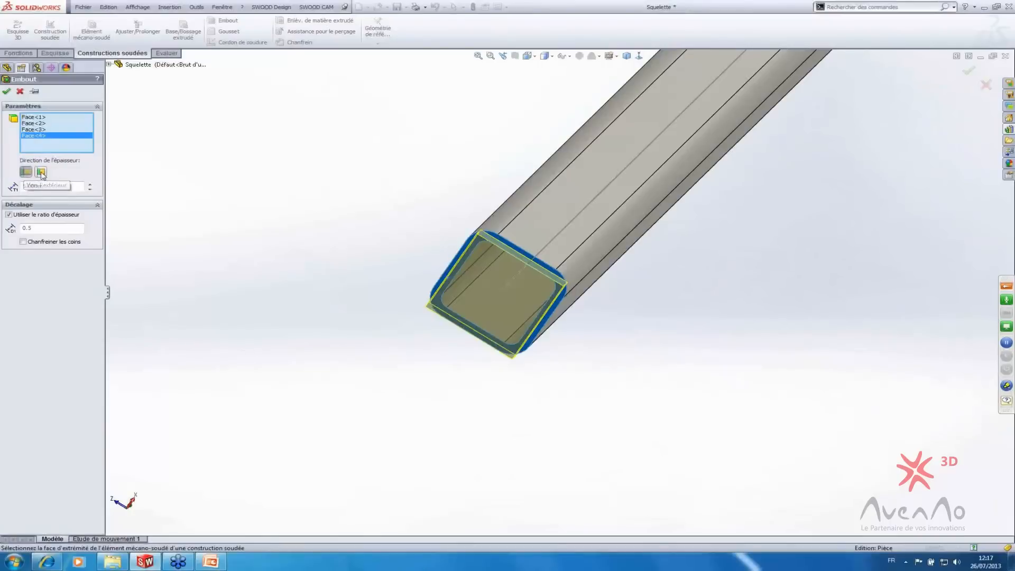
# - Set the end caps' thickness direction inward and inspect the preview at a leg's end
pyautogui.click(43, 176)
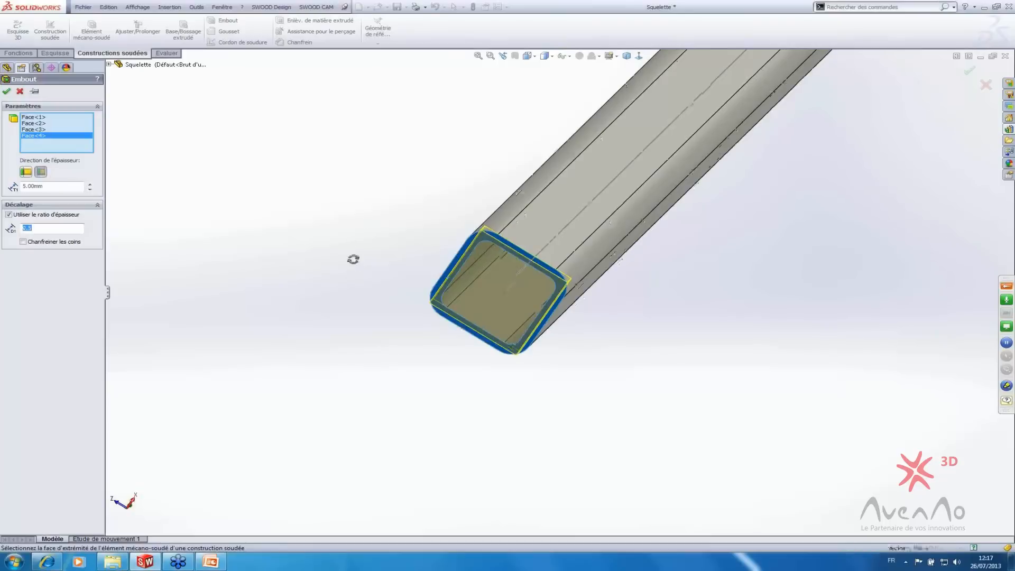
pyautogui.moveTo(353, 259); pyautogui.dragTo(327, 285, button='middle')
pyautogui.scroll(8, 354, 322)
pyautogui.moveTo(550, 278); pyautogui.dragTo(561, 410, button='middle')
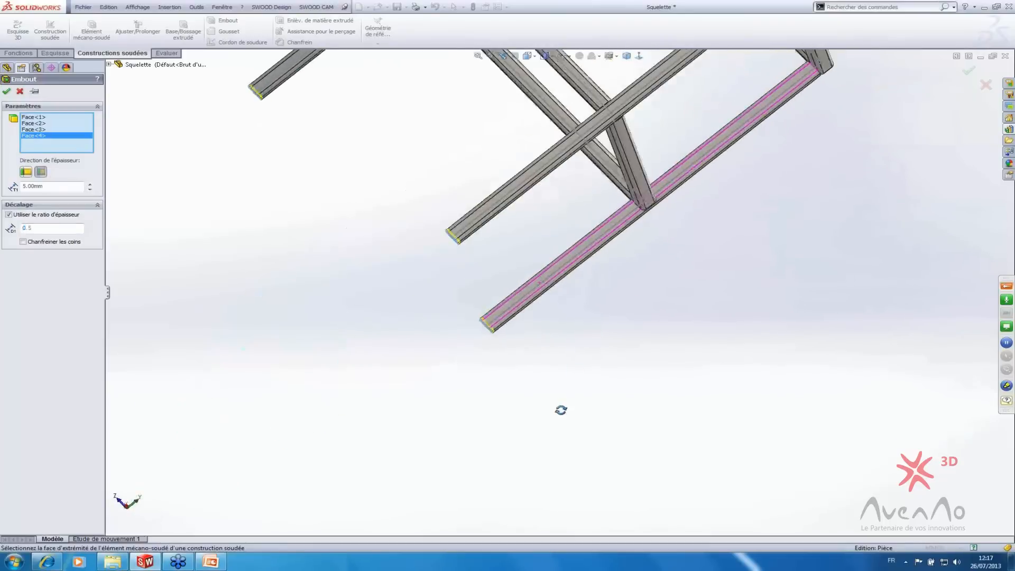
pyautogui.scroll(-6, 492, 322)
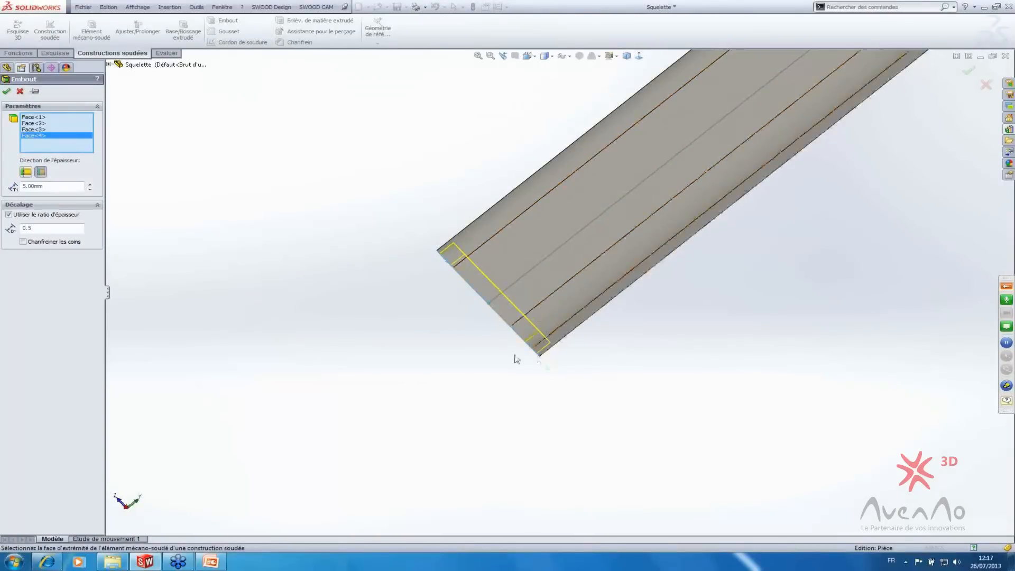
pyautogui.moveTo(517, 356)
pyautogui.mouseDown(button='middle')
pyautogui.moveTo(496, 356)
pyautogui.moveTo(510, 347)
pyautogui.mouseUp(button='middle')
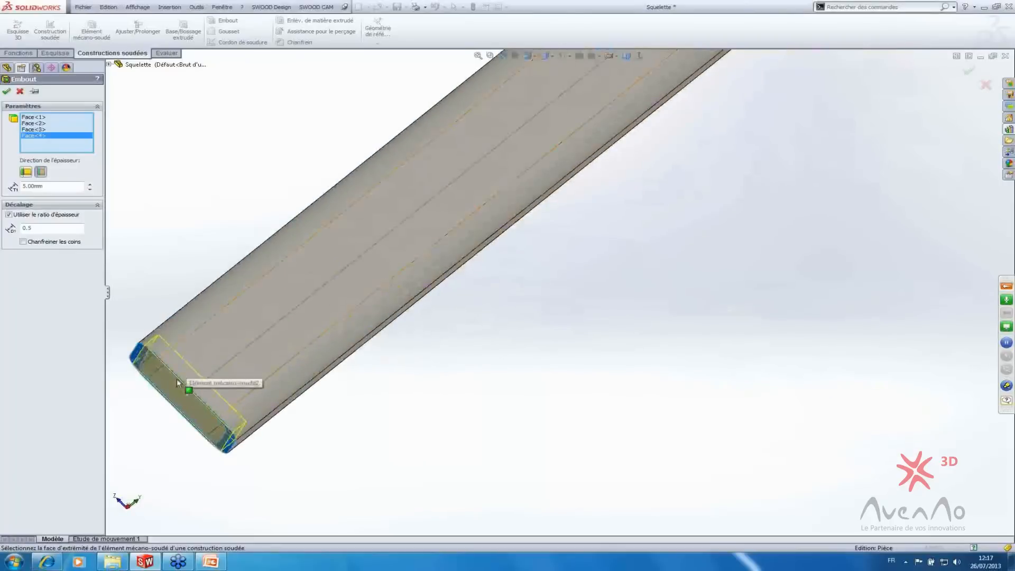
# - Inspect the inward end cap preview at the leg ends and accept the end caps
pyautogui.scroll(3, 318, 370)
pyautogui.scroll(-3, 320, 386)
pyautogui.scroll(4, 319, 351)
pyautogui.scroll(-4, 286, 353)
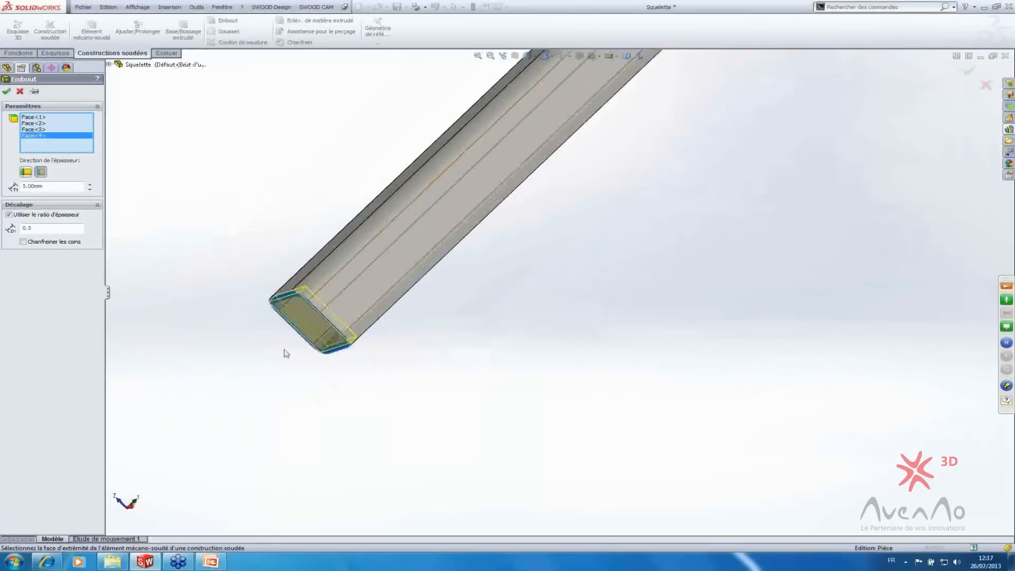
pyautogui.scroll(-2, 287, 353)
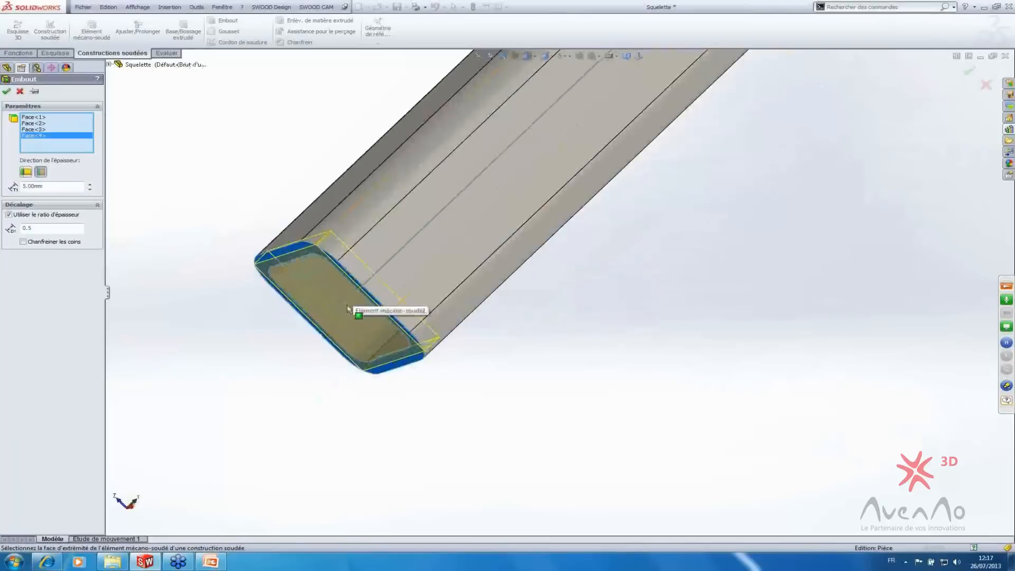
pyautogui.scroll(3, 509, 261)
pyautogui.scroll(5, 496, 261)
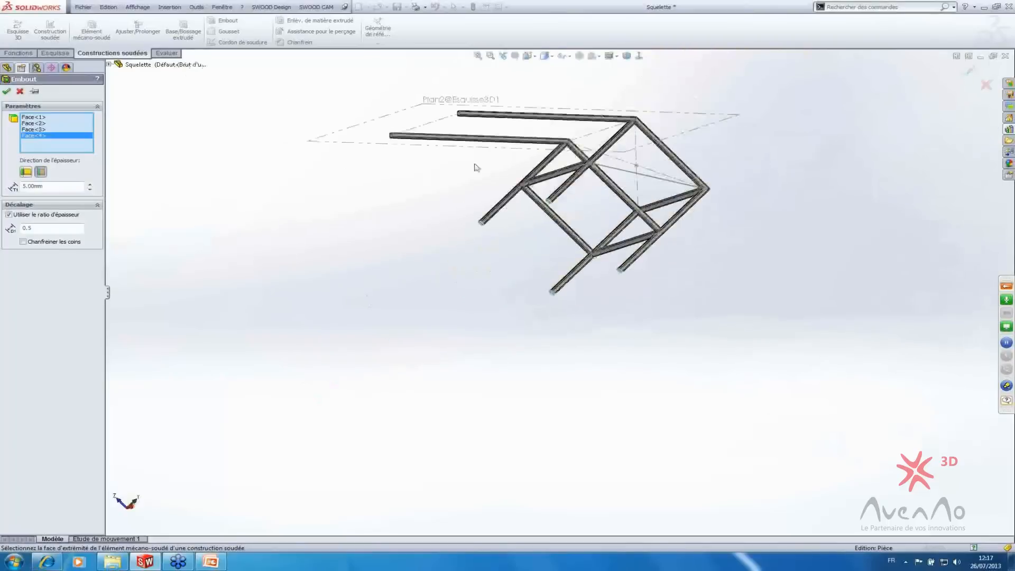
pyautogui.scroll(-3, 560, 309)
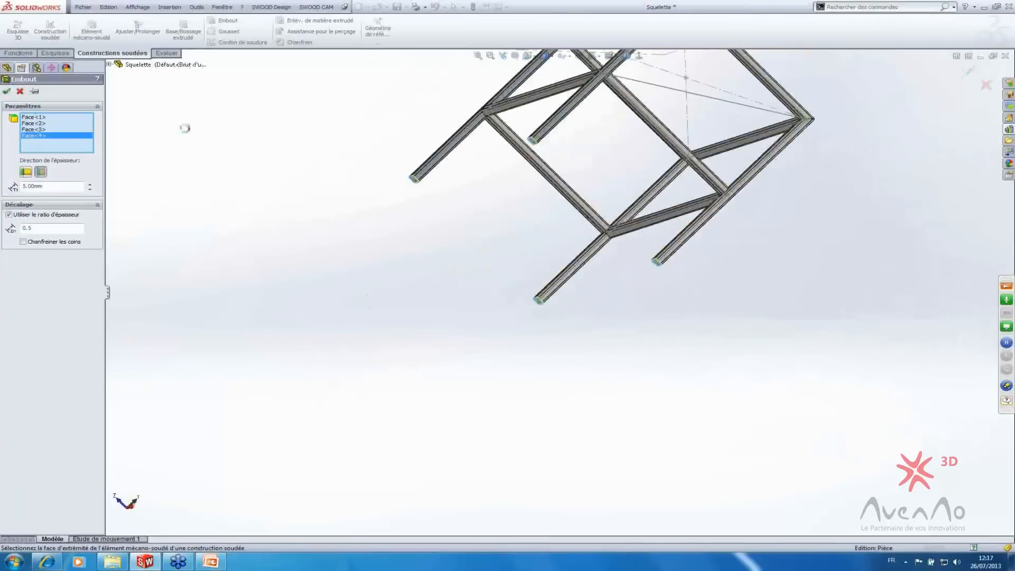
# - Display the 3D sketch's dimensions, select the 950 mm leg dimension and examine where it ends relative to the capped leg
pyautogui.click(33, 183)
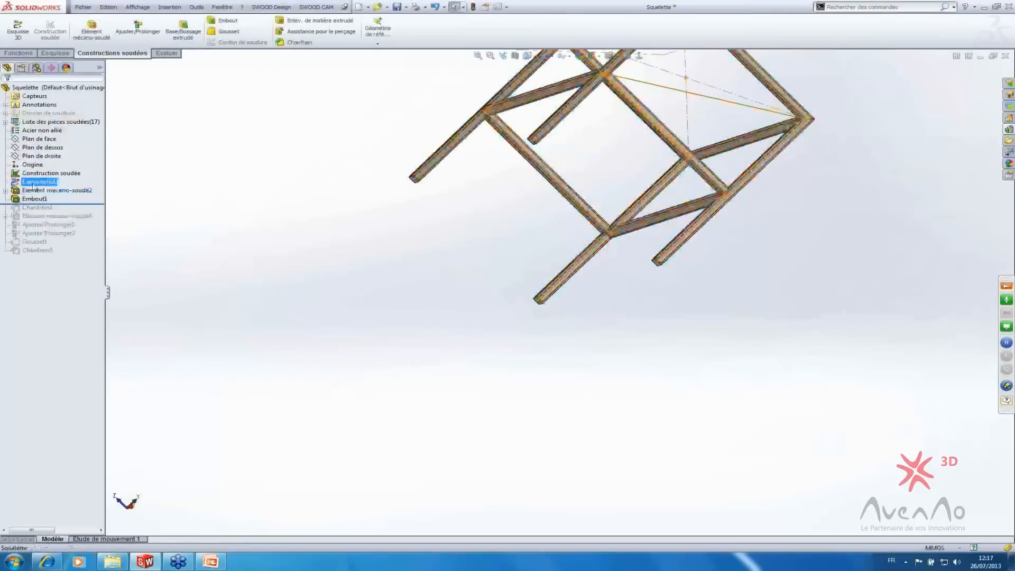
pyautogui.doubleClick(33, 183)
pyautogui.moveTo(531, 114); pyautogui.dragTo(500, 95)
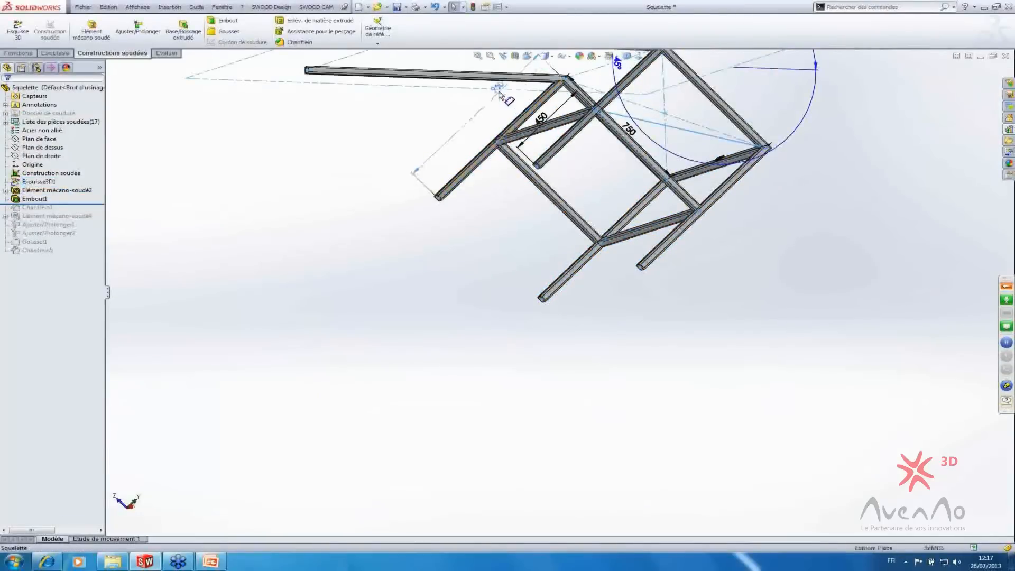
pyautogui.click(432, 163)
pyautogui.scroll(-5, 476, 233)
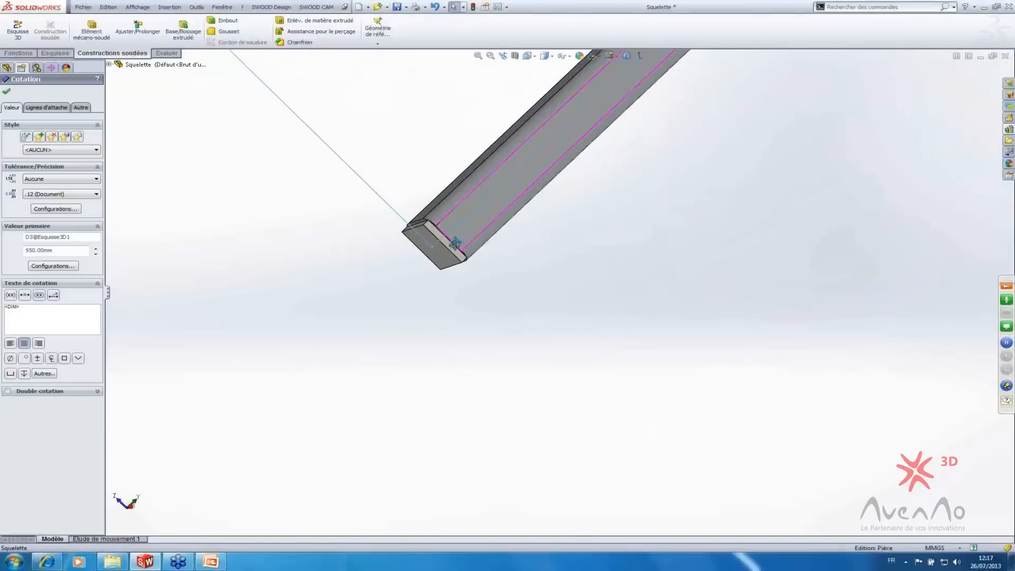
pyautogui.moveTo(455, 243); pyautogui.dragTo(423, 260, button='middle')
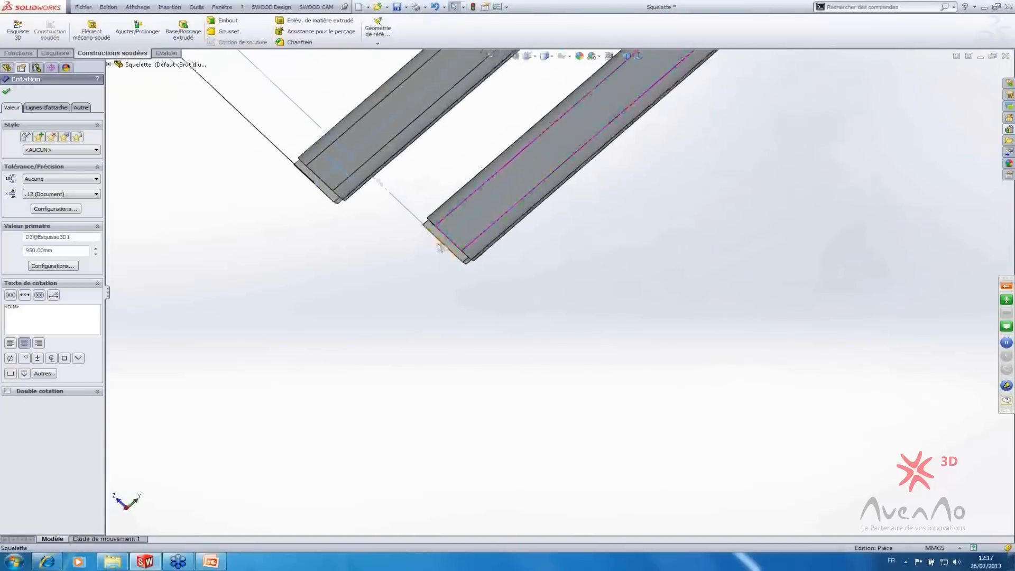
pyautogui.scroll(5, 460, 236)
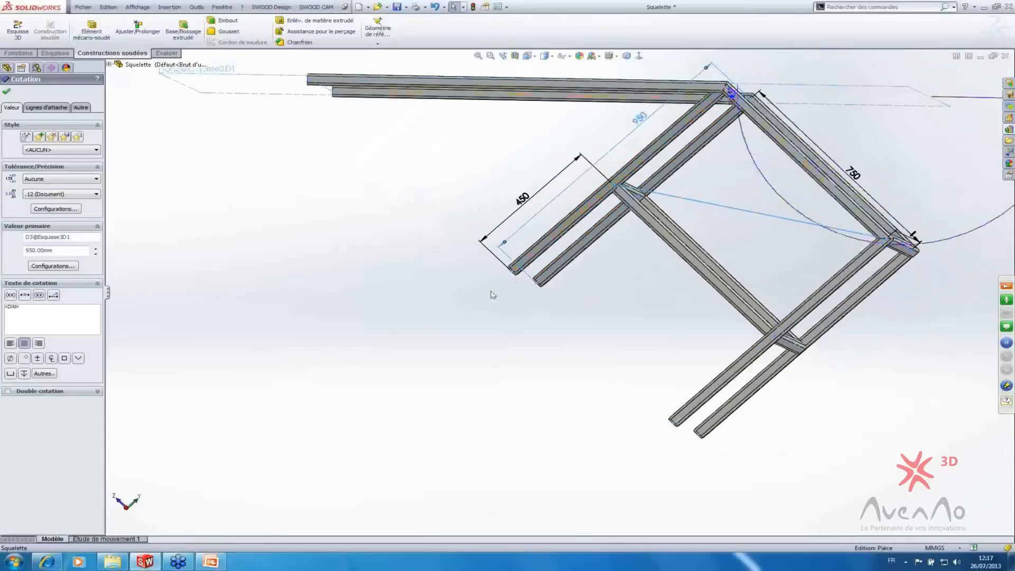
pyautogui.scroll(-1, 508, 293)
pyautogui.moveTo(496, 289)
pyautogui.mouseDown(button='middle')
pyautogui.moveTo(528, 315)
pyautogui.moveTo(522, 331)
pyautogui.moveTo(502, 307)
pyautogui.mouseUp(button='middle')
pyautogui.scroll(-2, 470, 234)
pyautogui.click(6, 91)
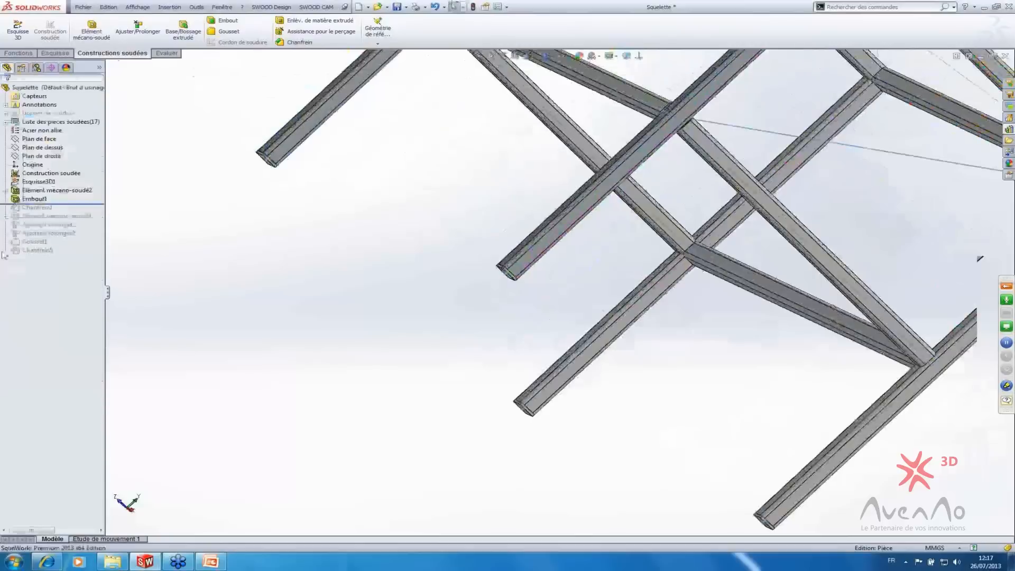
# - Edit the end cap feature, setting its thickness direction outward and its thickness to 4 mm
pyautogui.rightClick(26, 199)
pyautogui.click(33, 171)
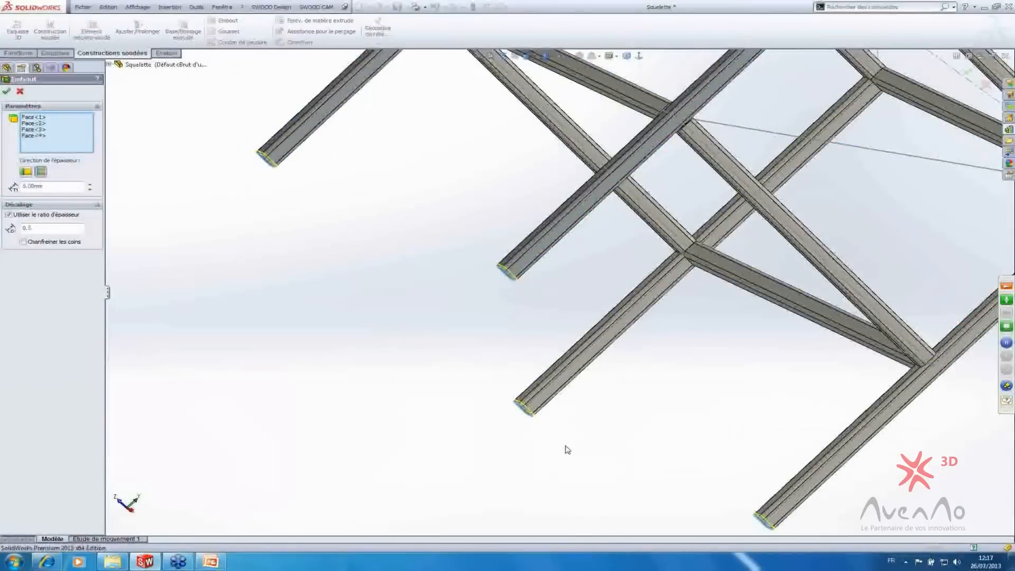
pyautogui.scroll(1, 520, 278)
pyautogui.moveTo(521, 279); pyautogui.dragTo(550, 253, button='middle')
pyautogui.scroll(-5, 517, 279)
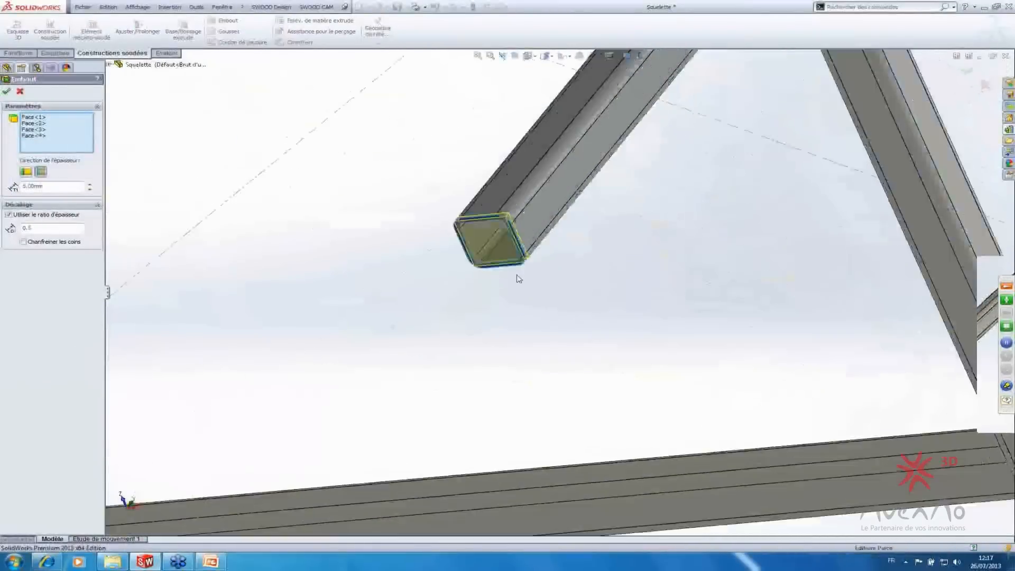
pyautogui.click(26, 175)
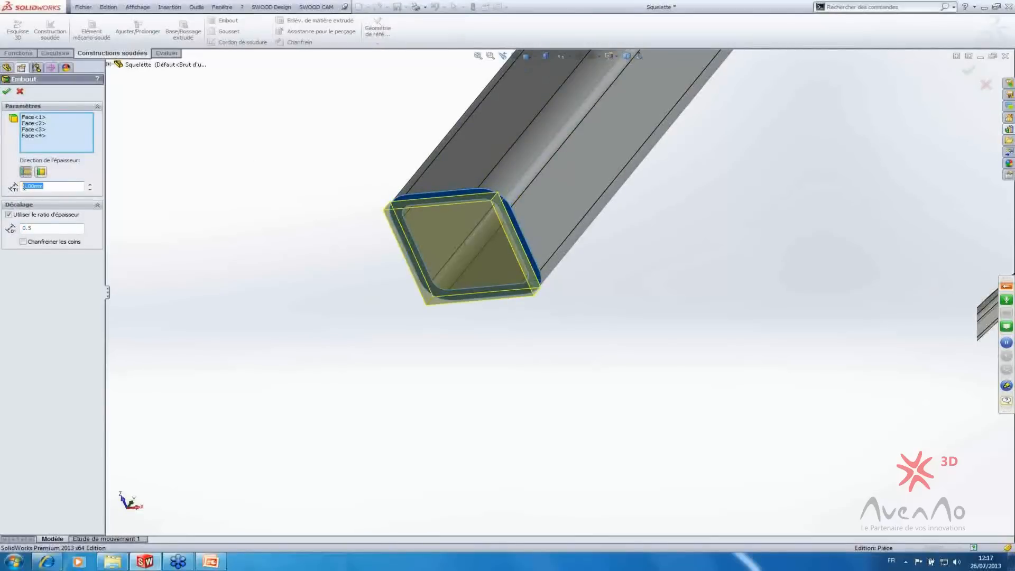
pyautogui.moveTo(580, 274); pyautogui.dragTo(561, 305, button='middle')
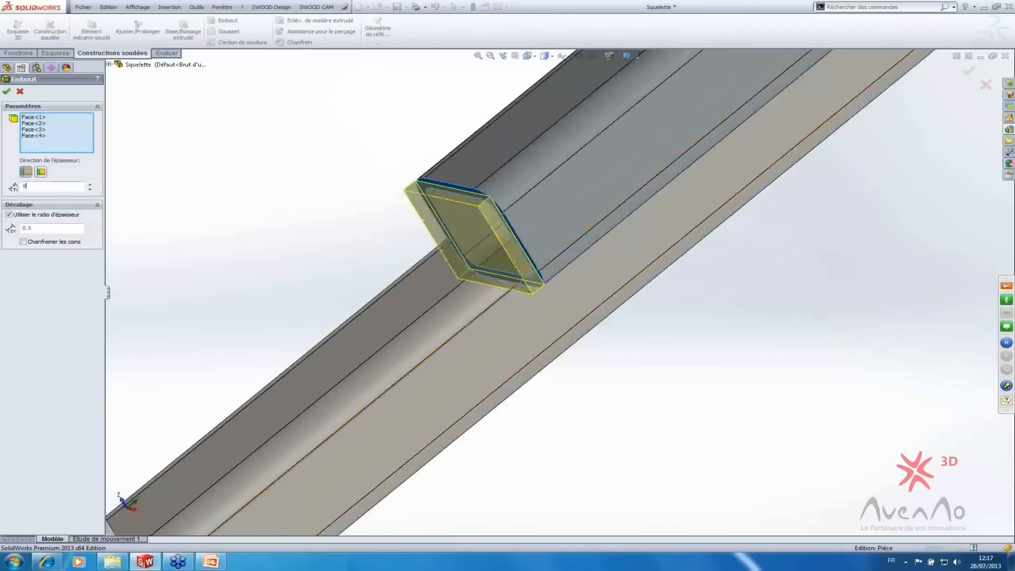
pyautogui.press('Return')
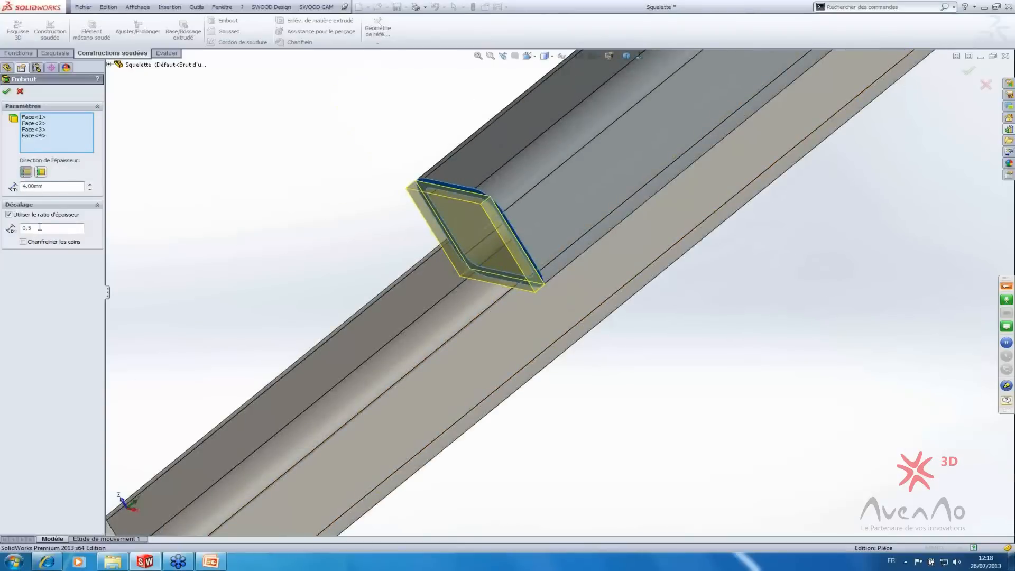
# - Examine the outward end cap preview on the leg ends, including close up from the bottom view
pyautogui.scroll(3, 503, 221)
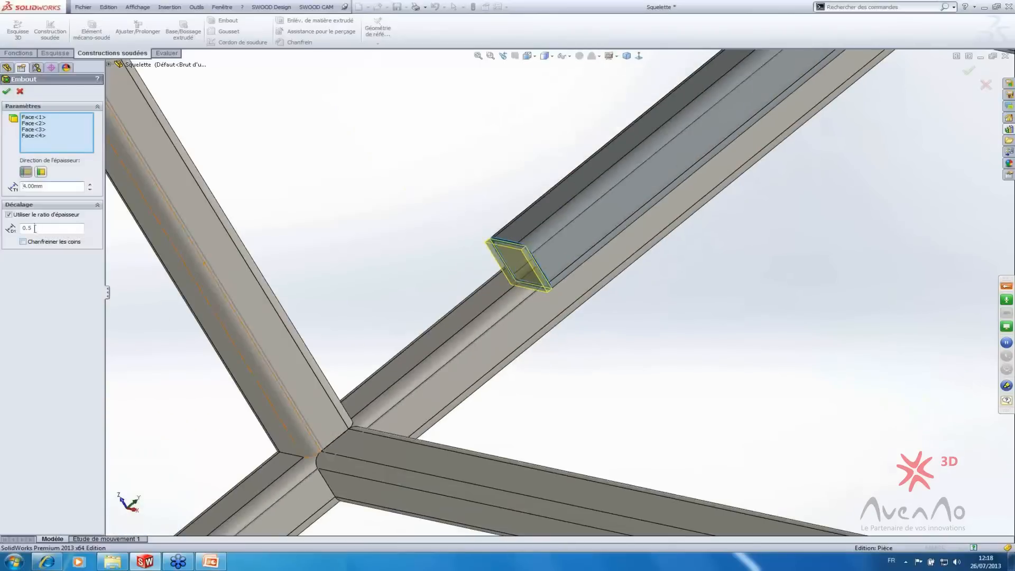
pyautogui.moveTo(463, 302); pyautogui.dragTo(521, 254, button='middle')
pyautogui.scroll(5, 521, 253)
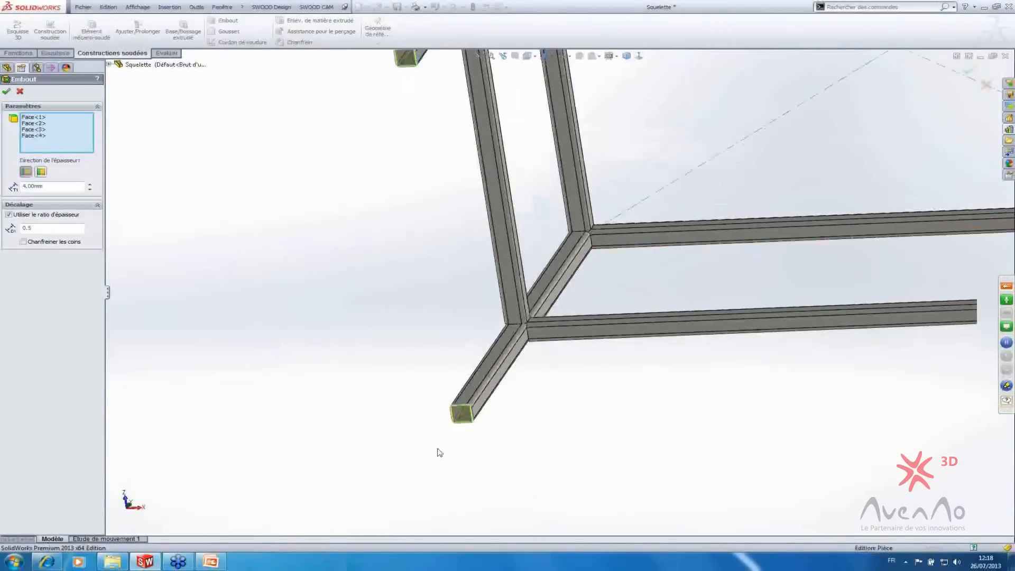
pyautogui.scroll(-5, 512, 453)
pyautogui.moveTo(512, 453); pyautogui.dragTo(523, 393, button='middle')
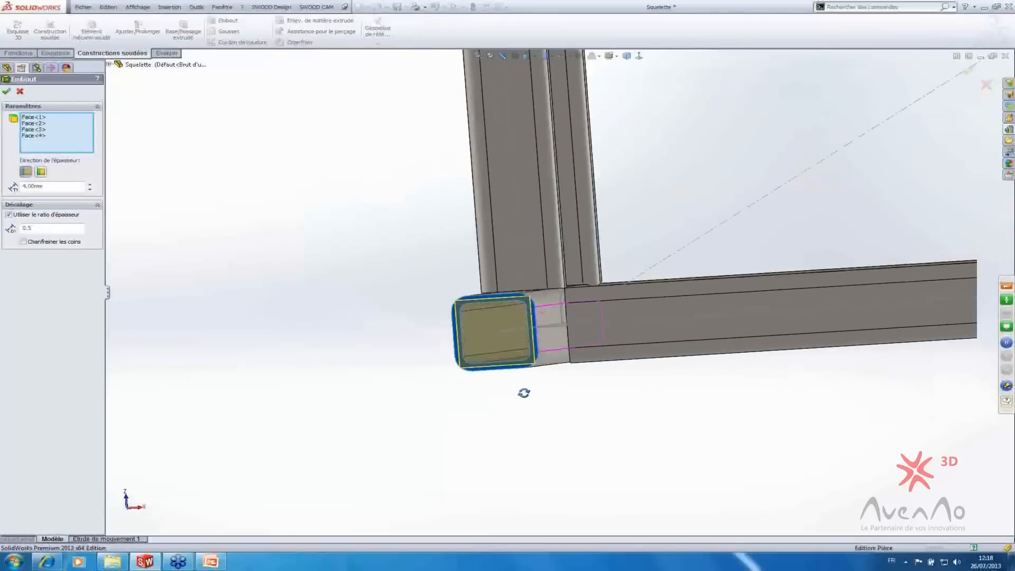
pyautogui.click(528, 56)
pyautogui.click(534, 86)
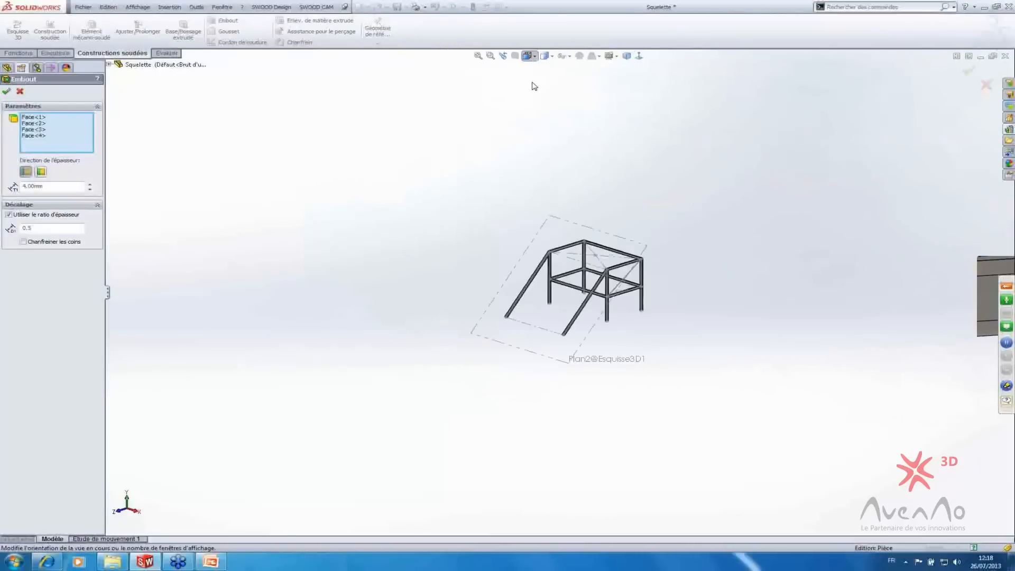
pyautogui.click(529, 56)
pyautogui.click(542, 102)
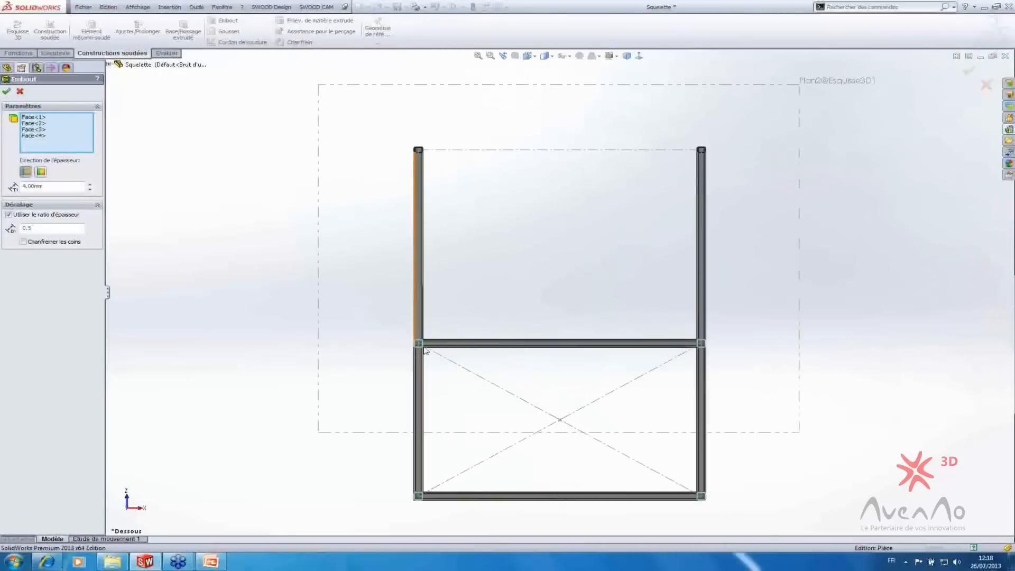
pyautogui.scroll(-15, 427, 350)
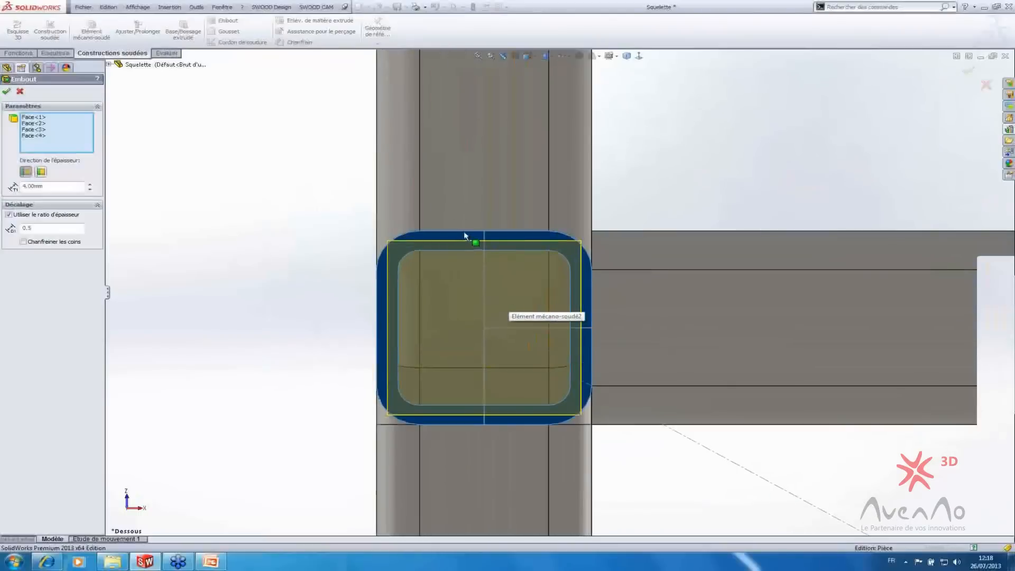
# - Try a thickness ratio of 1 for the end caps' offset and set the ratio to 0
pyautogui.scroll(-3, 466, 235)
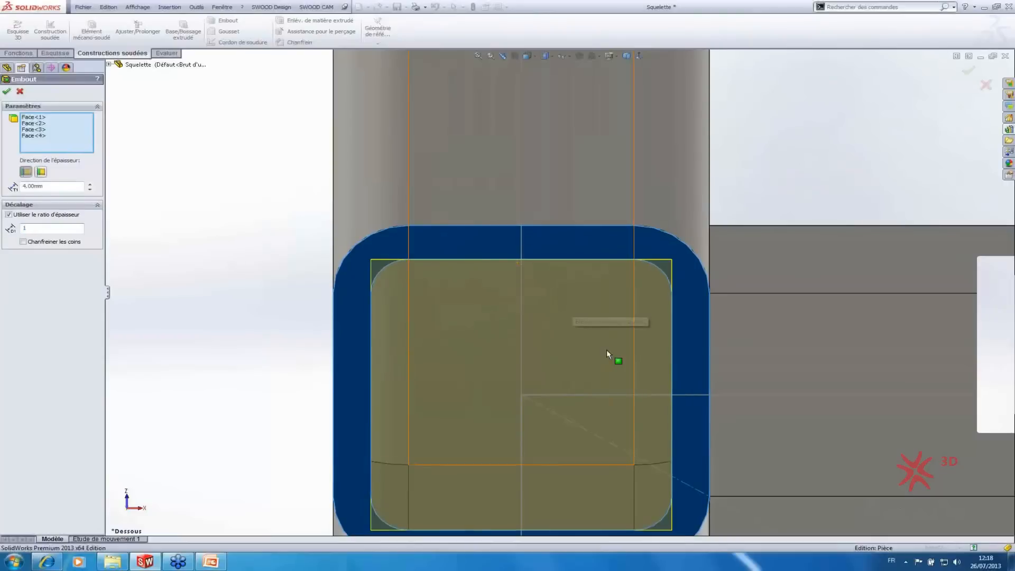
pyautogui.scroll(3, 561, 313)
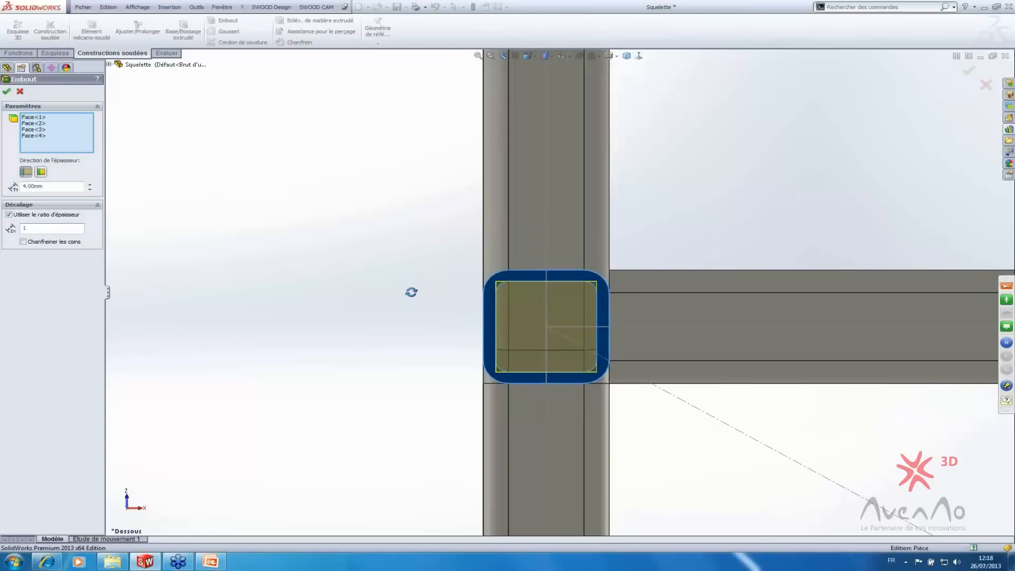
pyautogui.moveTo(410, 290); pyautogui.dragTo(458, 342, button='middle')
pyautogui.write('0')
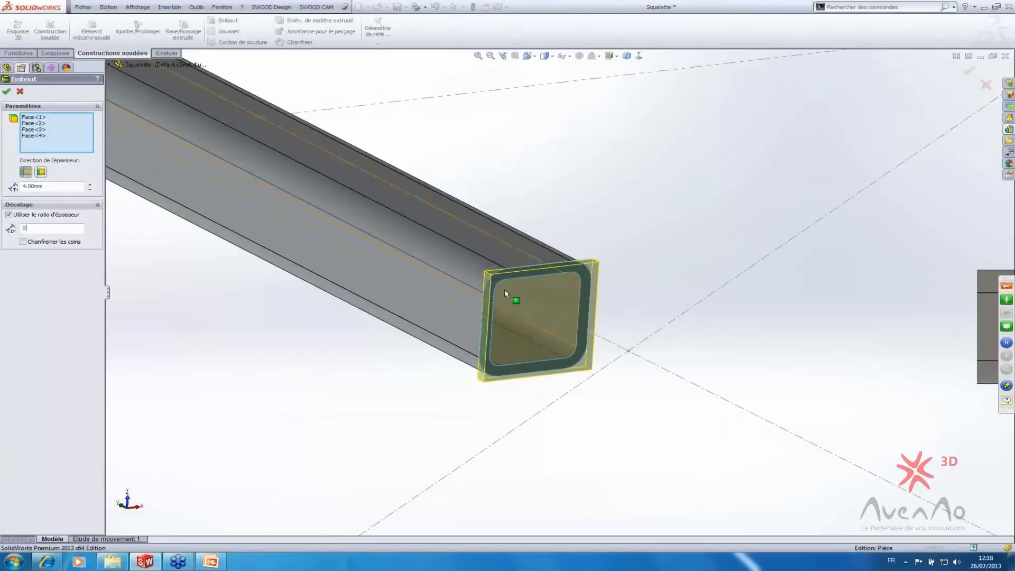
pyautogui.moveTo(498, 380); pyautogui.dragTo(361, 369, button='middle')
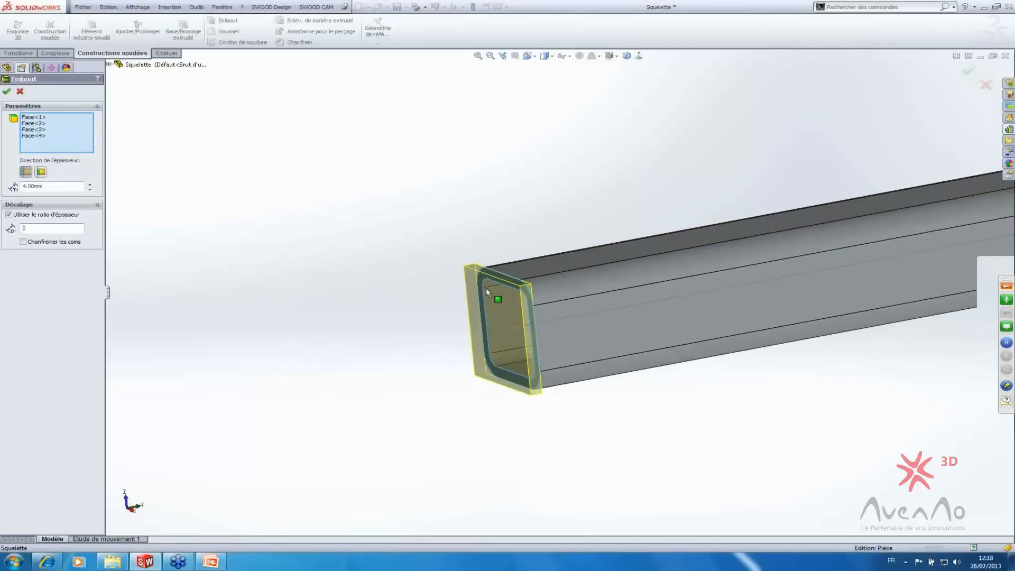
# - Enable chamfered corners on the end caps and set the chamfer distance to 3 mm
pyautogui.click(22, 242)
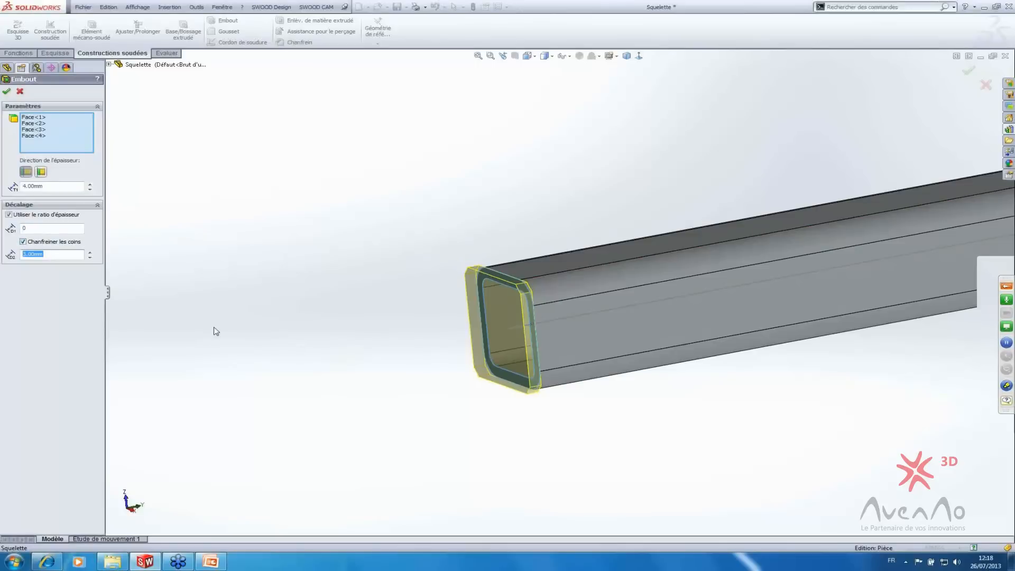
pyautogui.write('23')
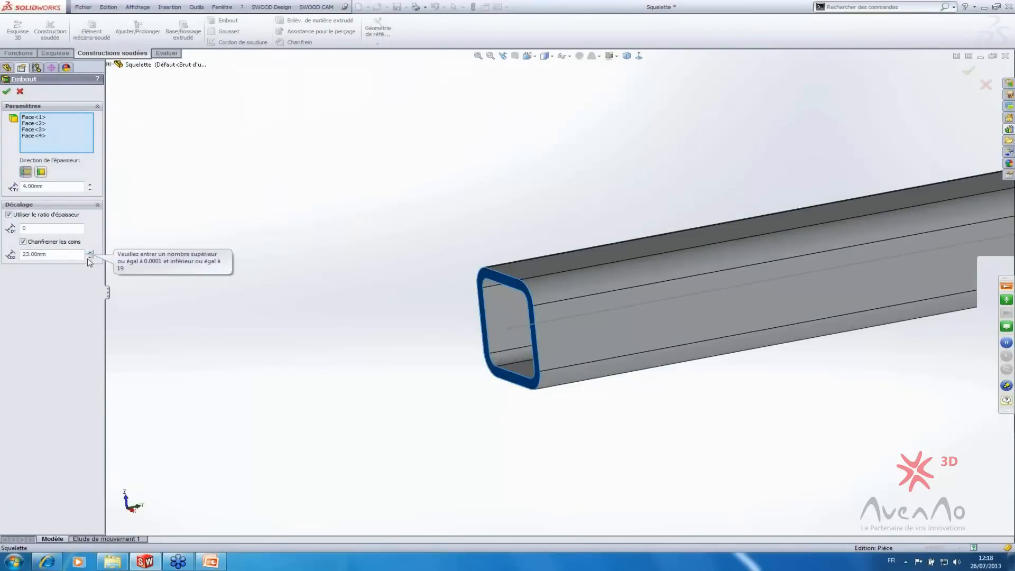
pyautogui.click(88, 258)
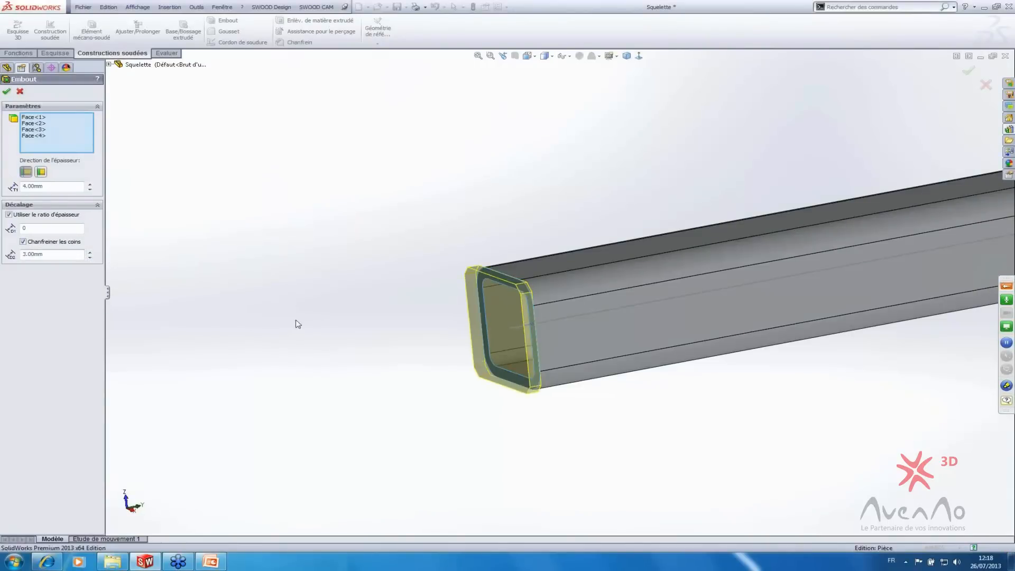
# - Try larger corner chamfer distances, including 6 mm, and compare the end cap with the tube's rounded corners
pyautogui.moveTo(297, 322); pyautogui.dragTo(350, 326, button='middle')
pyautogui.scroll(-4, 289, 342)
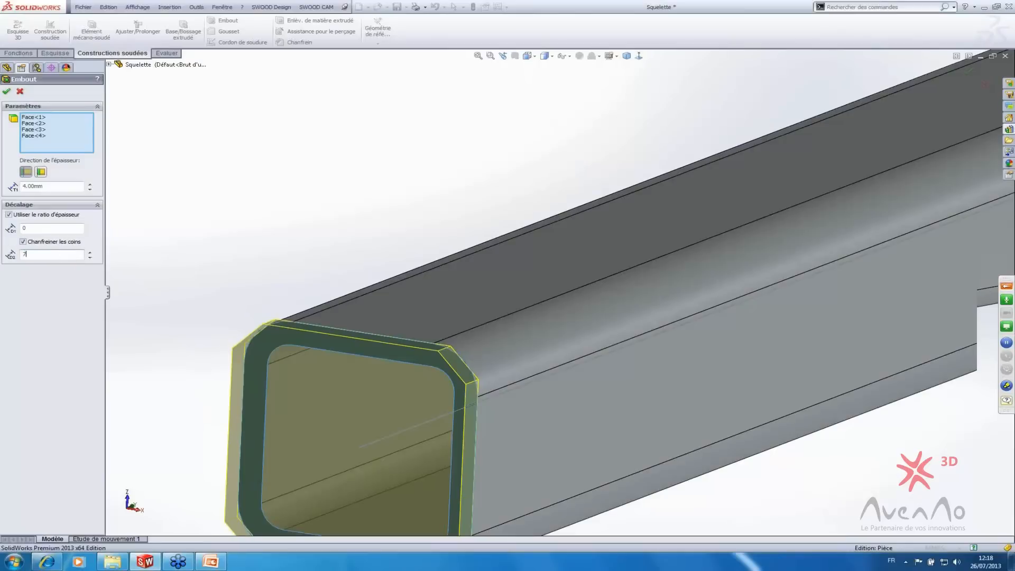
pyautogui.press('Return')
pyautogui.moveTo(261, 335); pyautogui.dragTo(333, 326, button='middle')
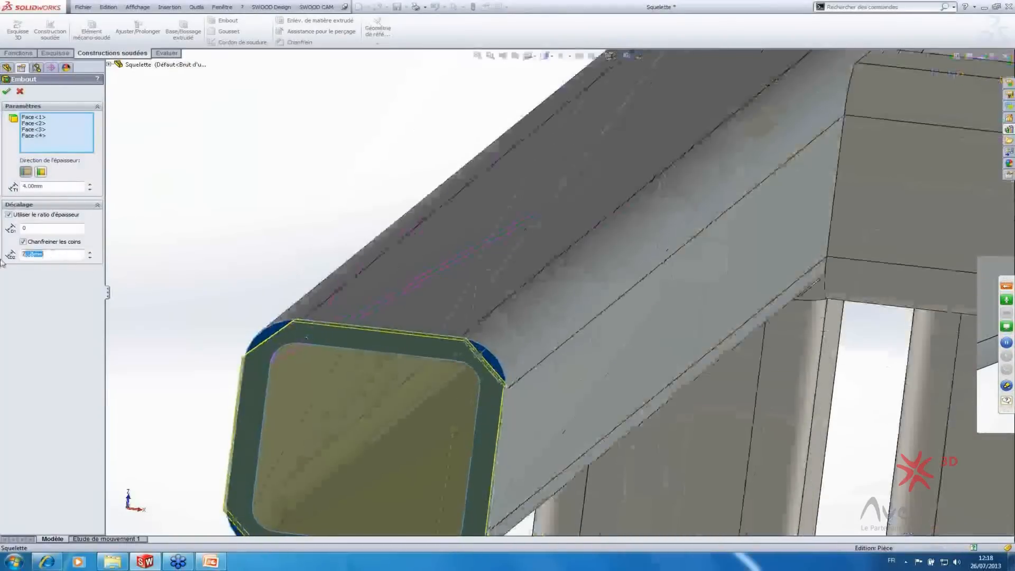
pyautogui.press('Return')
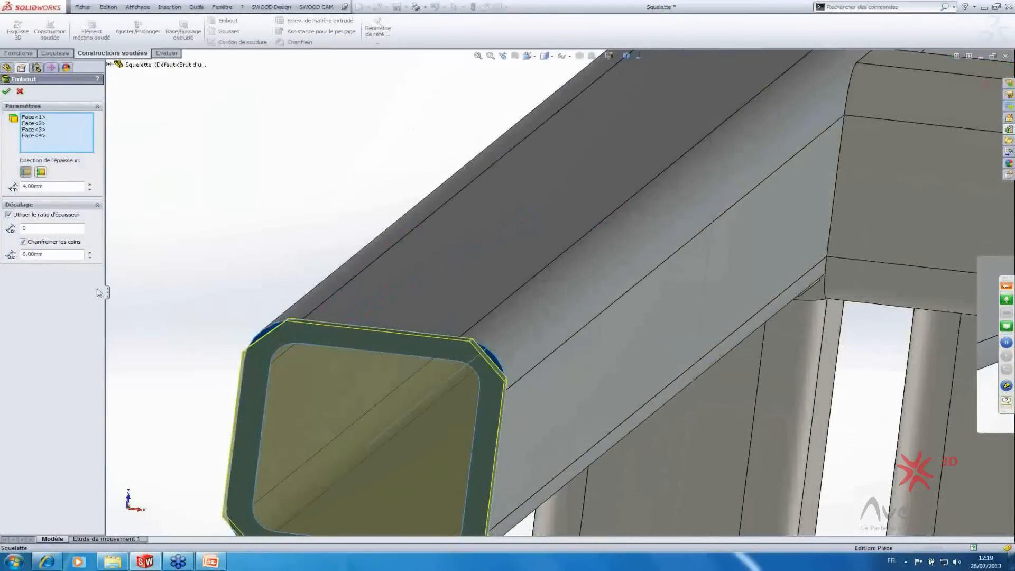
# - Set the end caps' corner chamfer distance to 7 mm and inspect the preview on the legs
pyautogui.moveTo(141, 319)
pyautogui.mouseDown(button='middle')
pyautogui.moveTo(148, 307)
pyautogui.moveTo(139, 299)
pyautogui.mouseUp(button='middle')
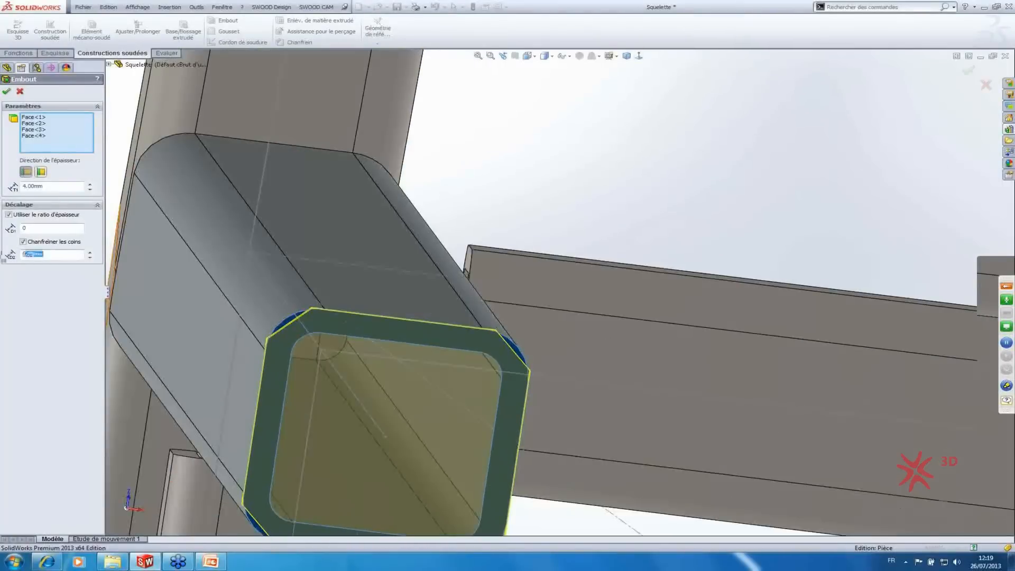
pyautogui.write('7')
pyautogui.press('Return')
pyautogui.scroll(4, 494, 316)
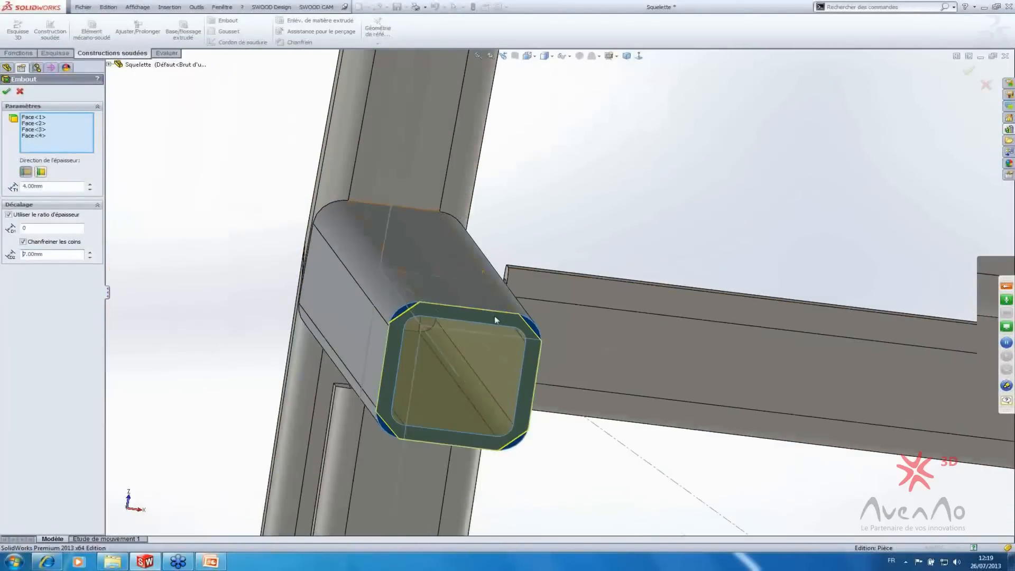
pyautogui.moveTo(475, 386); pyautogui.dragTo(455, 381, button='middle')
pyautogui.scroll(6, 531, 321)
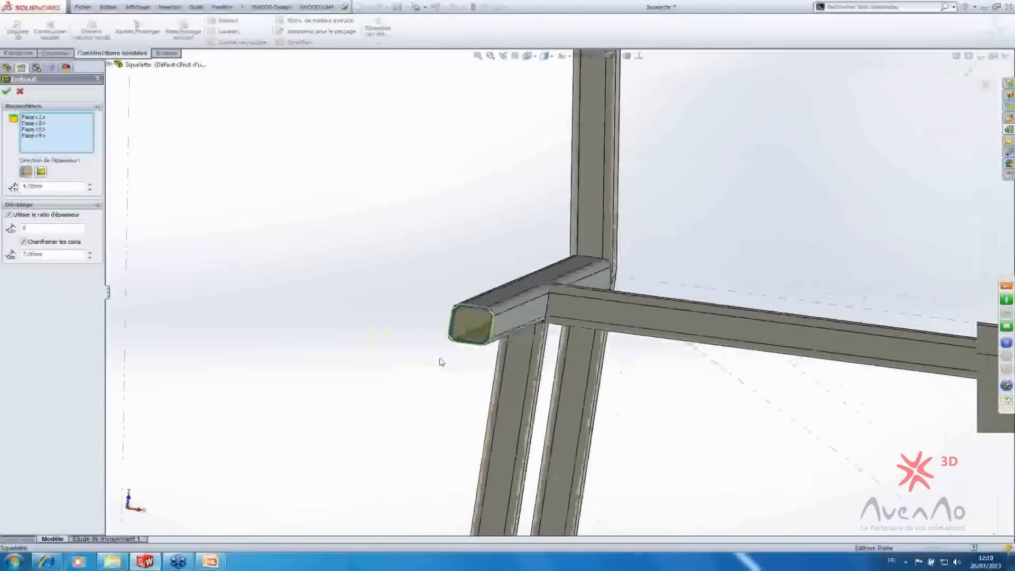
pyautogui.scroll(1, 531, 321)
pyautogui.scroll(-6, 536, 407)
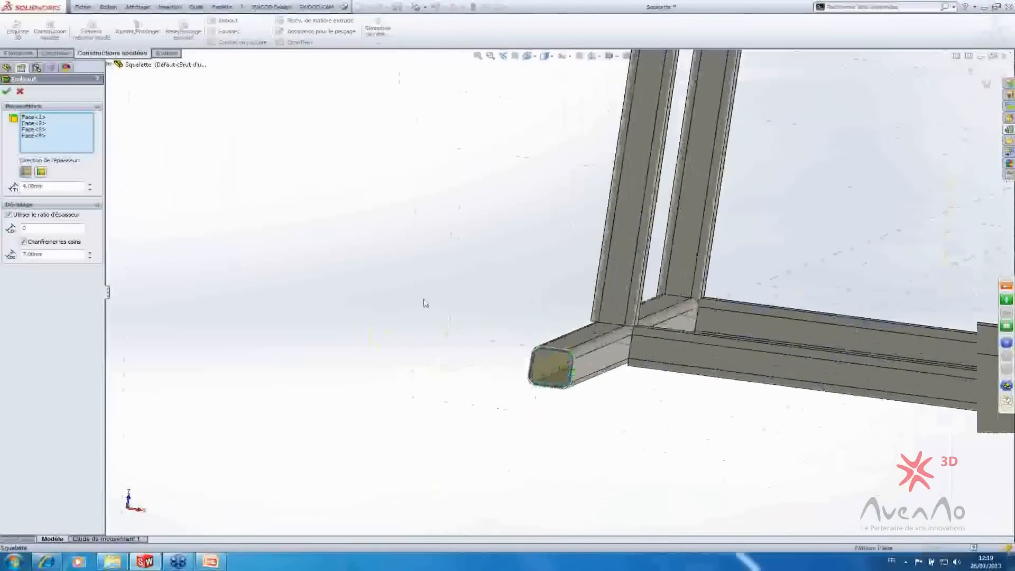
# - Create the chamfered end caps on the legs and inspect the finished cap at the tube's open end
pyautogui.scroll(-7, 556, 344)
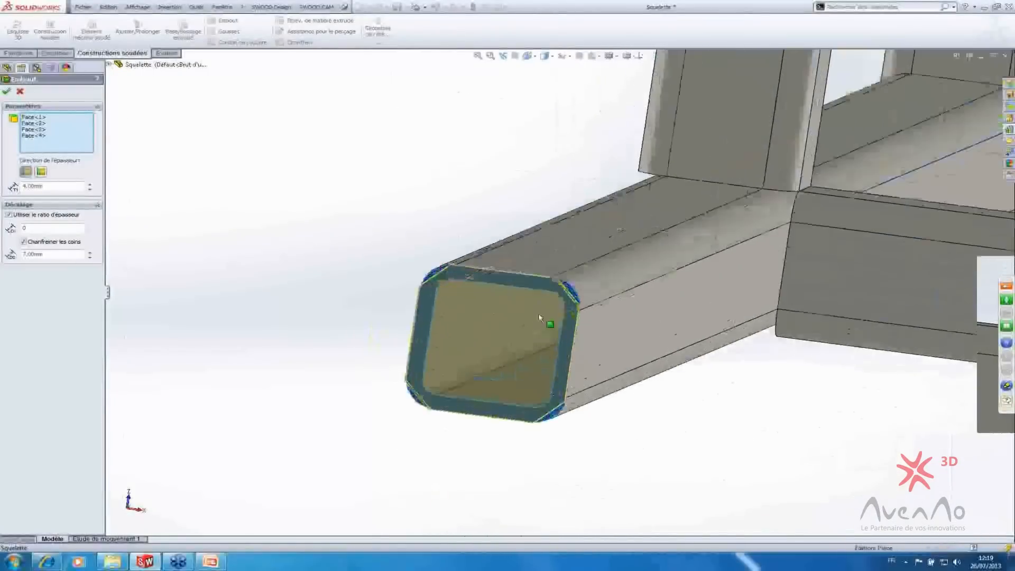
pyautogui.scroll(2, 550, 328)
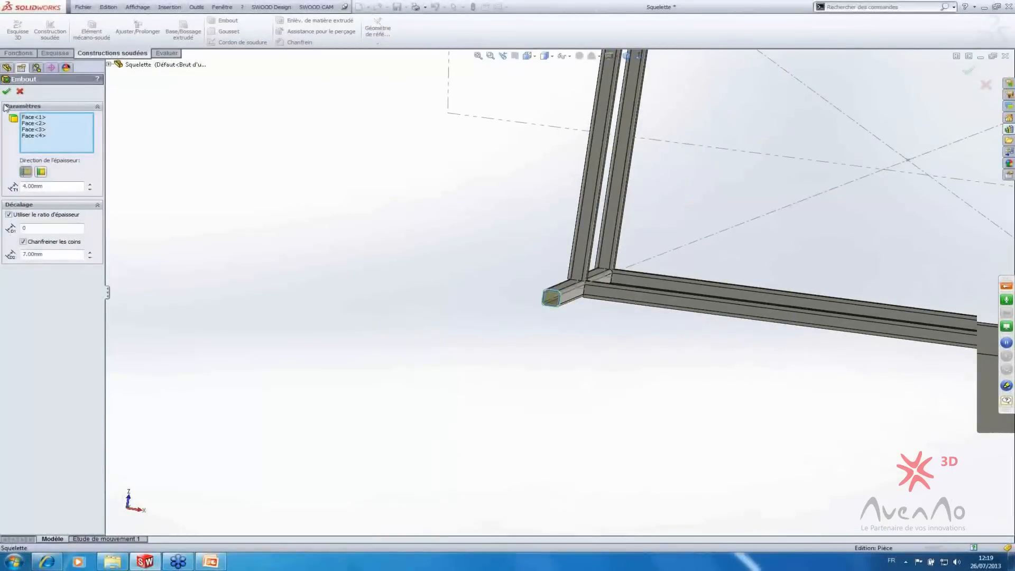
pyautogui.press('Return')
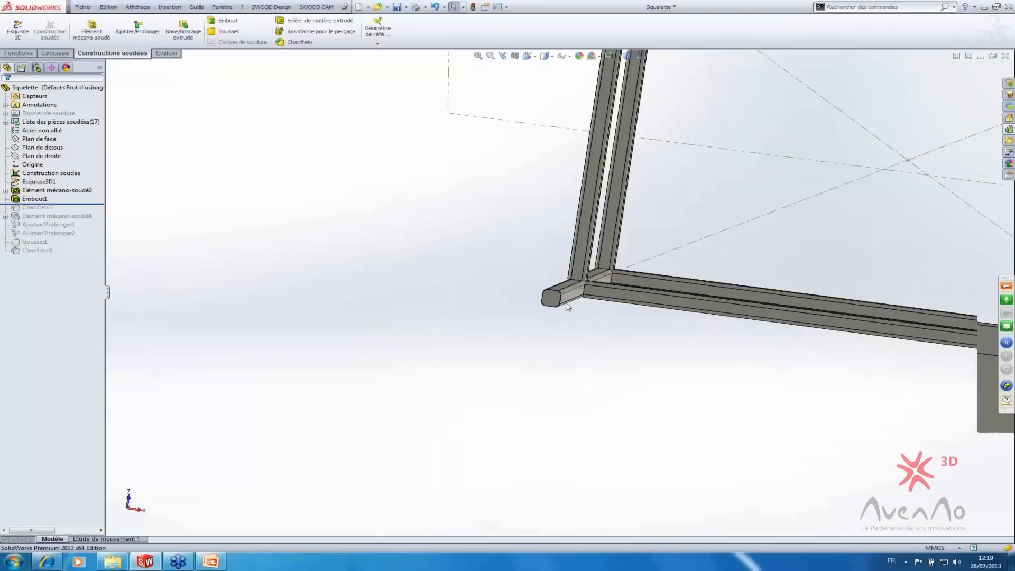
pyautogui.scroll(-6, 554, 301)
pyautogui.scroll(8, 534, 306)
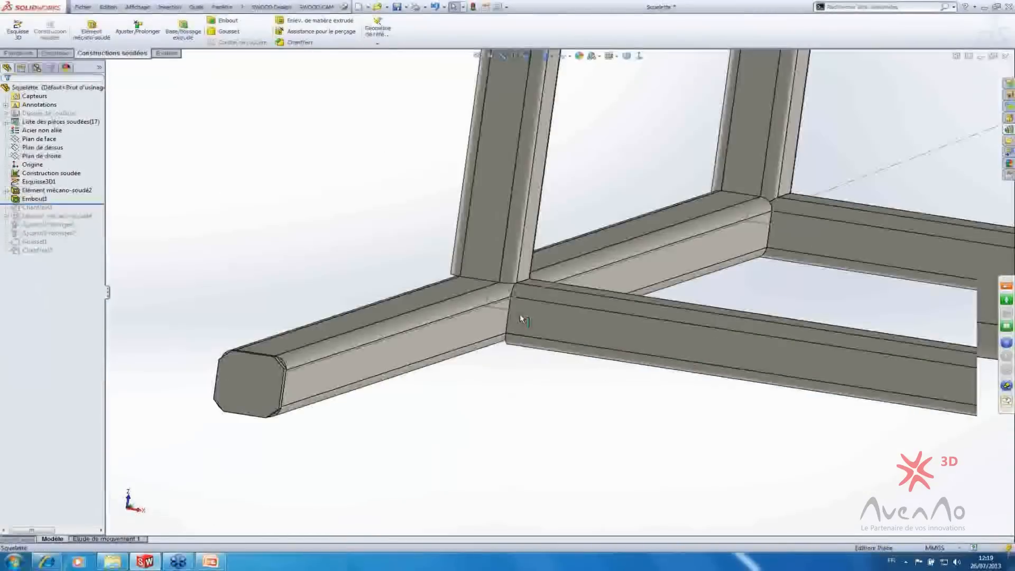
pyautogui.scroll(-3, 374, 380)
pyautogui.scroll(3, 373, 380)
pyautogui.scroll(-2, 420, 324)
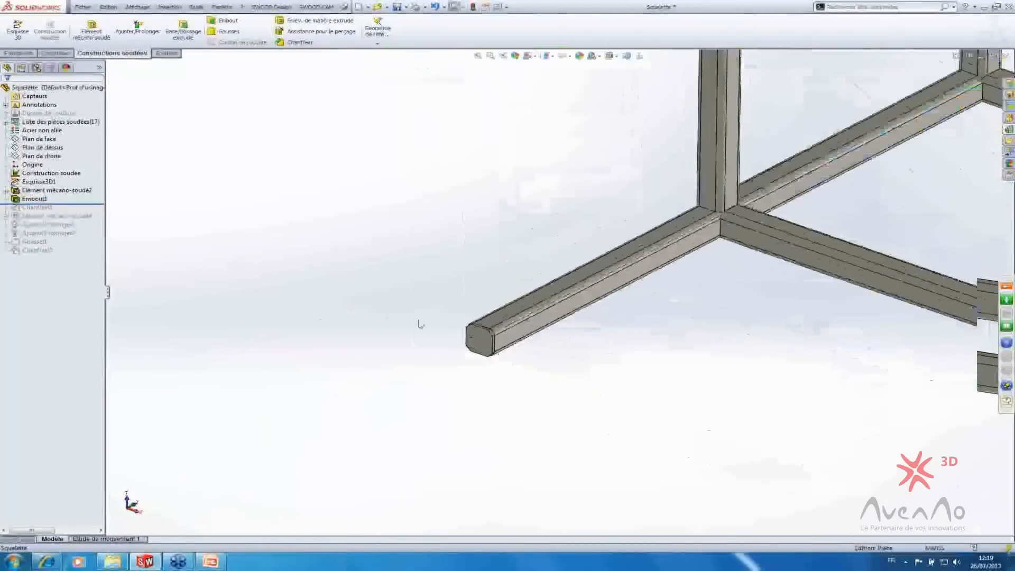
pyautogui.scroll(1, 275, 225)
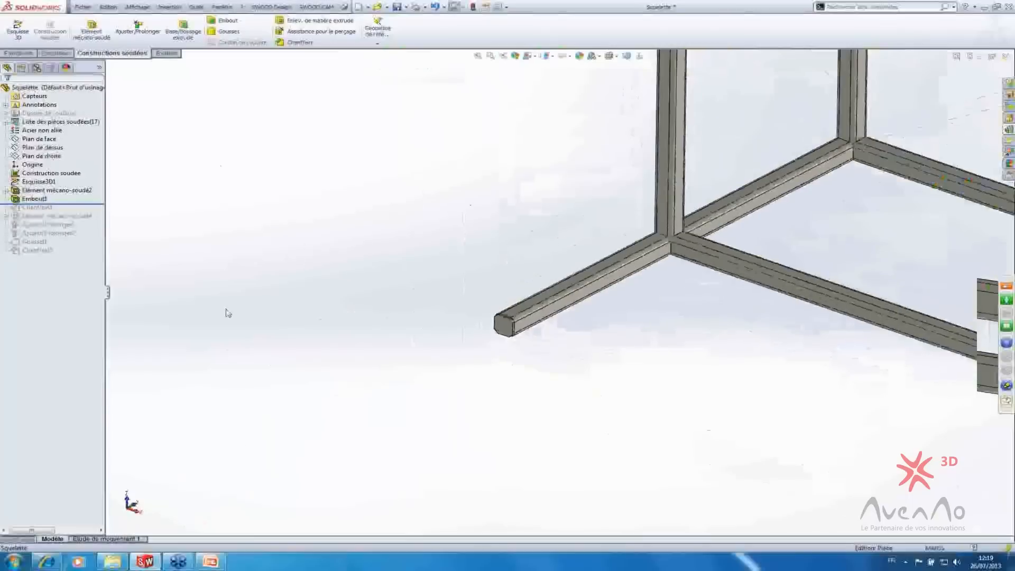
# - Switch to the PowerPoint presentation, review the slides on the weldment tools back to Ajuster/Prolonger, and return to SolidWorks
pyautogui.hotkey('alt', 'Tab')
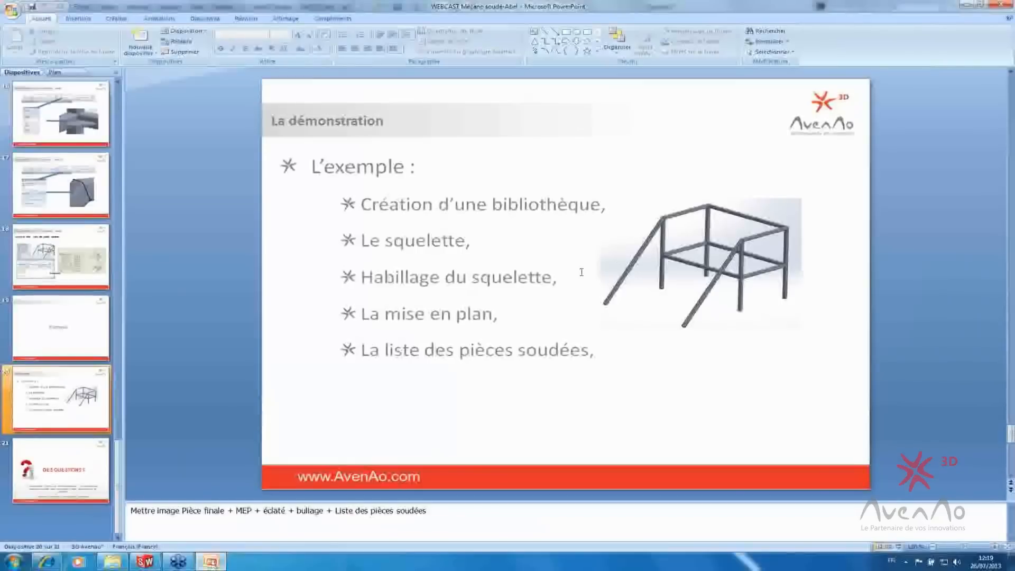
pyautogui.scroll(-1, 459, 304)
pyautogui.scroll(4, 464, 304)
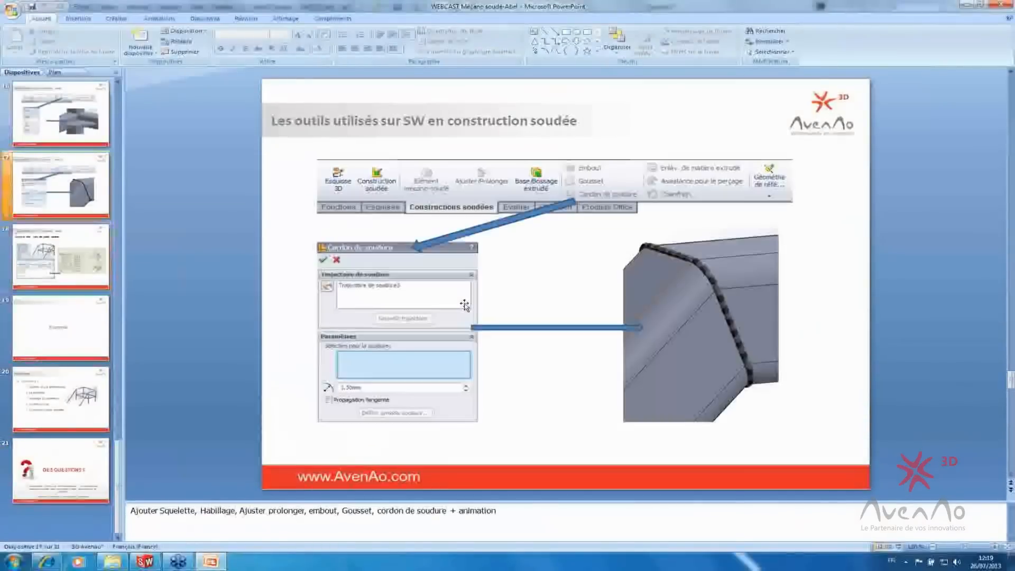
pyautogui.scroll(3, 466, 305)
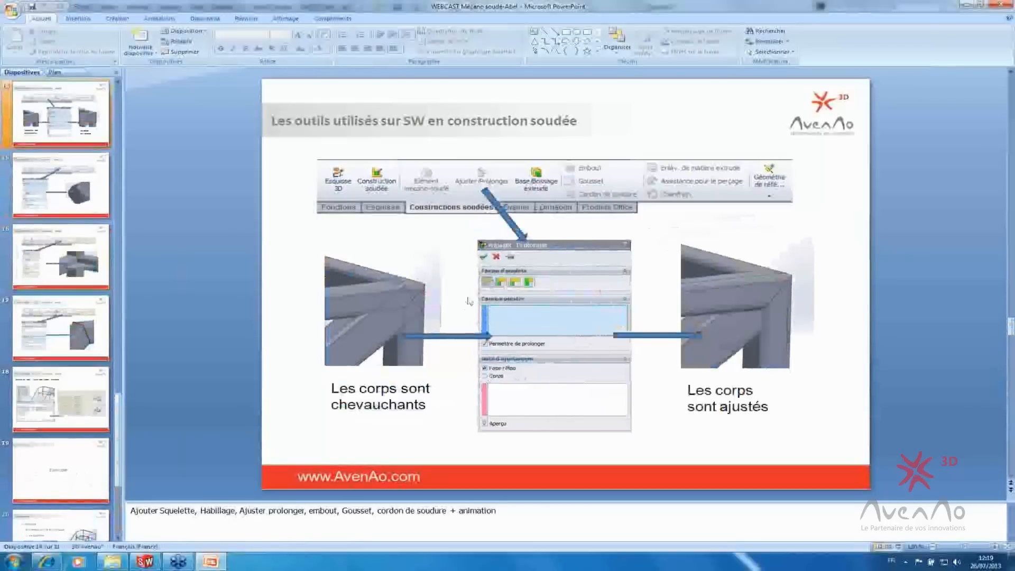
pyautogui.click(965, 5)
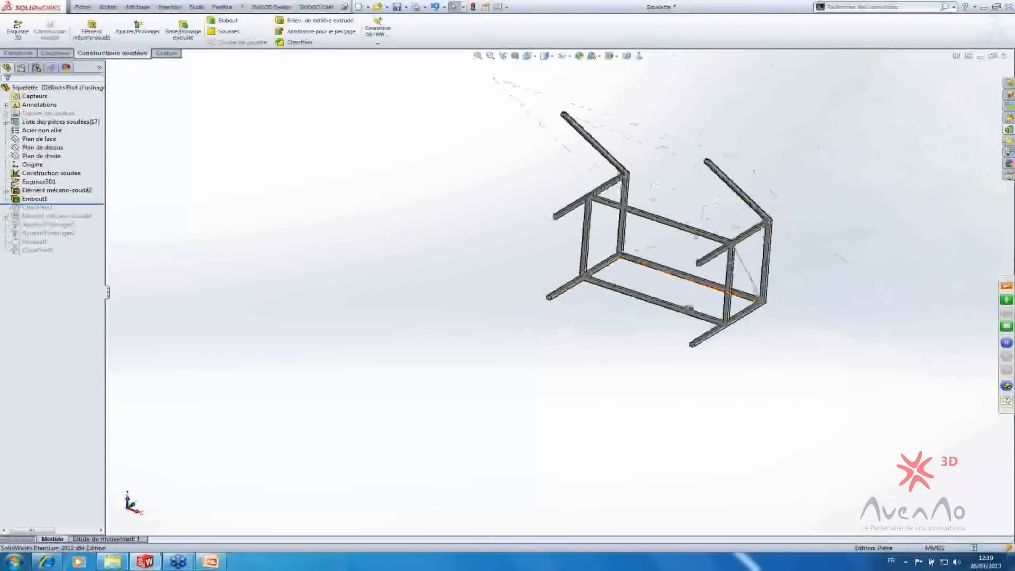
pyautogui.moveTo(689, 306); pyautogui.dragTo(739, 227, button='middle')
pyautogui.scroll(-3, 798, 117)
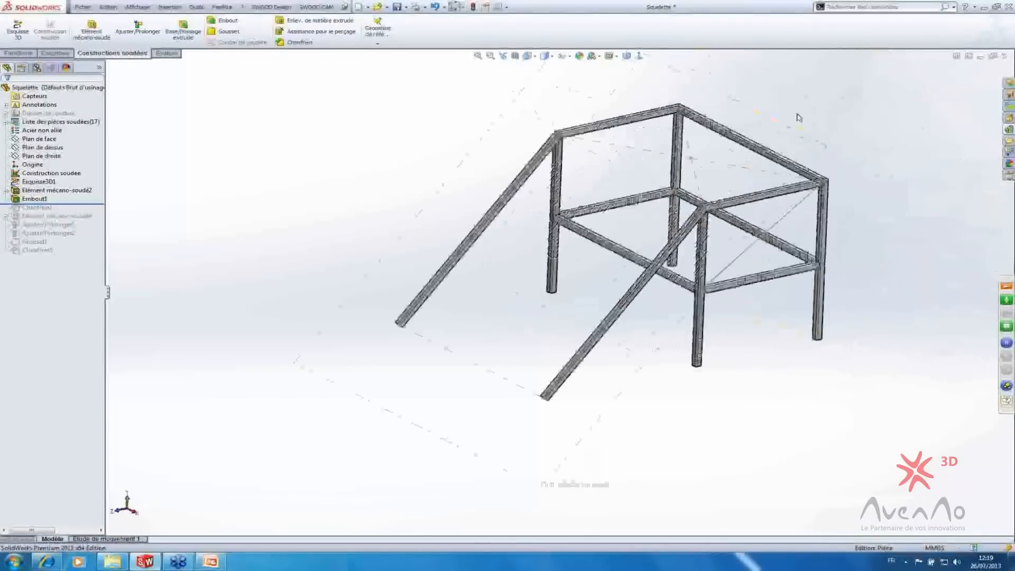
pyautogui.scroll(-3, 709, 319)
pyautogui.moveTo(709, 319); pyautogui.dragTo(607, 331, button='middle')
pyautogui.scroll(-2, 611, 324)
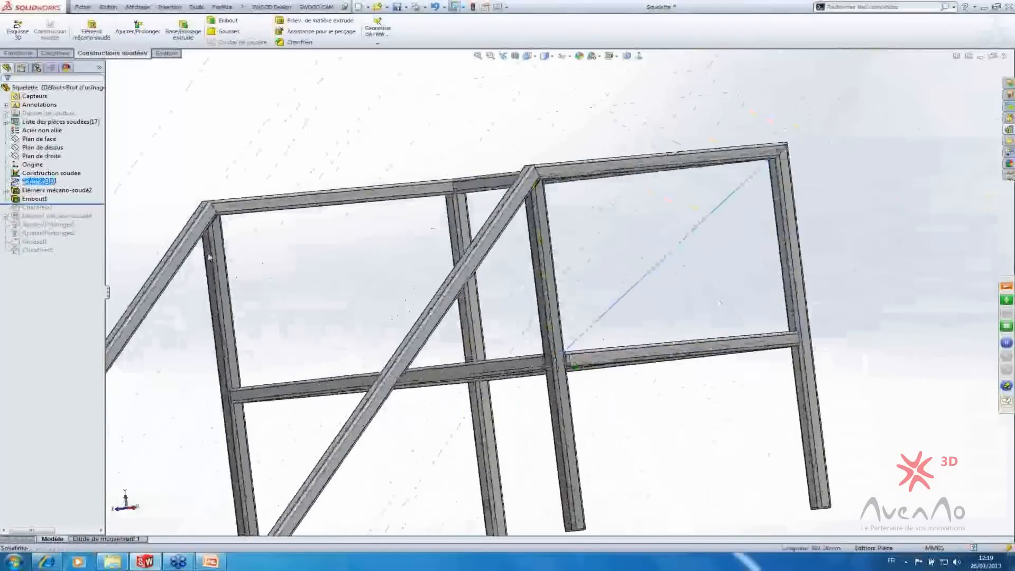
pyautogui.click(40, 181)
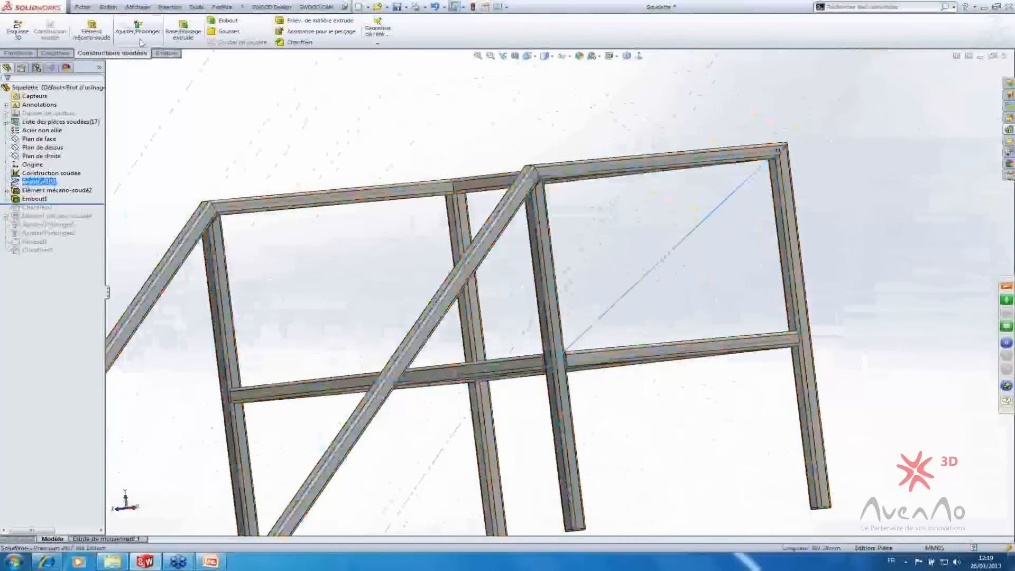
pyautogui.click(92, 29)
pyautogui.click(684, 245)
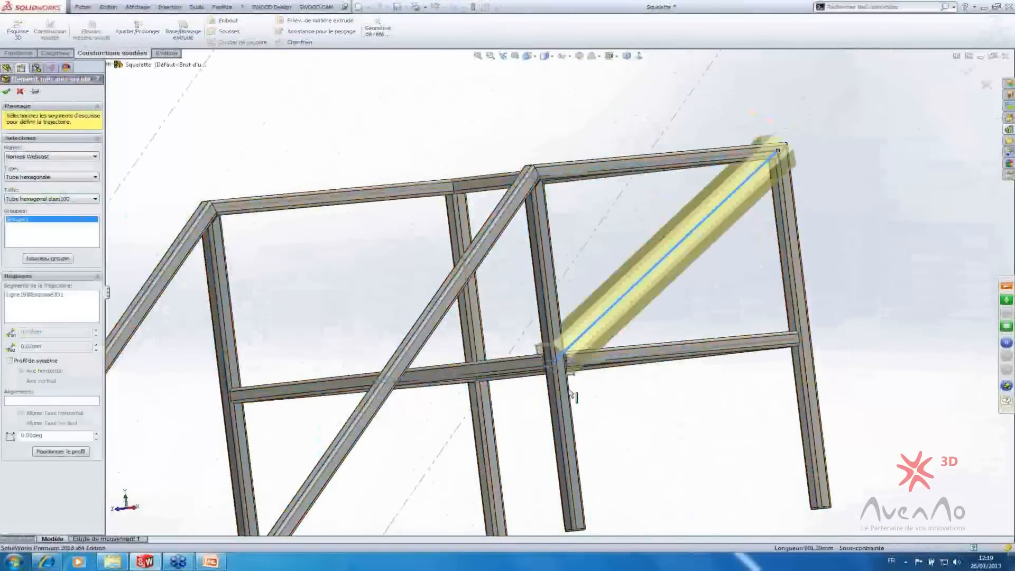
pyautogui.click(6, 91)
# - Open the main frame's structural member definition to check its profile and groups, and close it without changes
pyautogui.rightClick(32, 193)
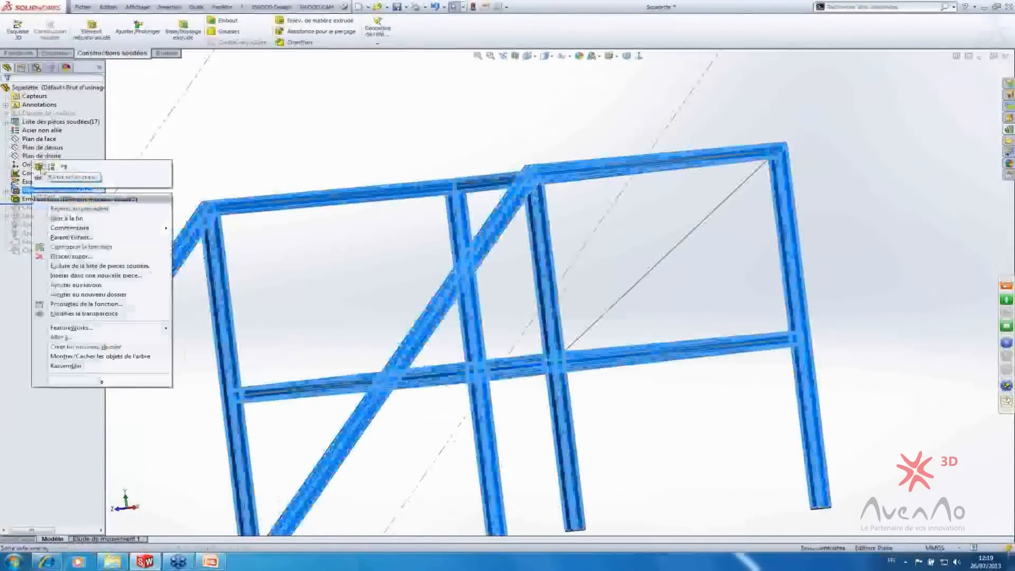
pyautogui.click(38, 170)
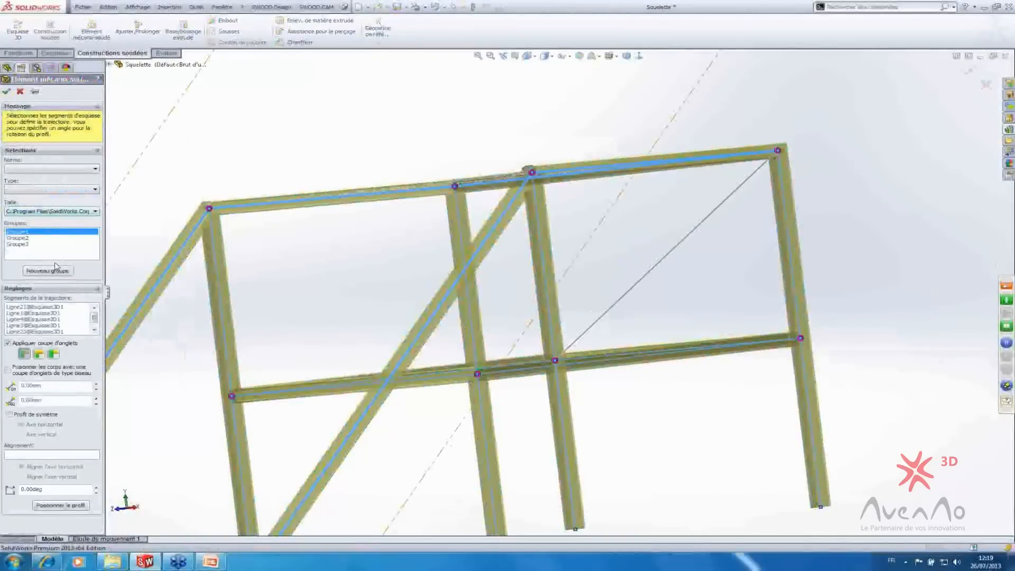
pyautogui.press('Return')
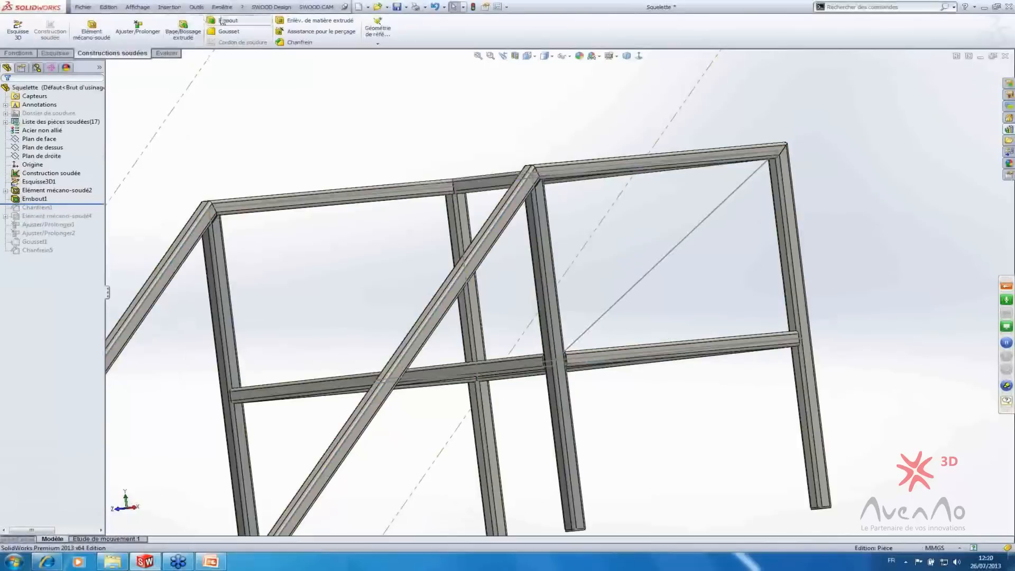
# - Start a structural member using standard NF A45, type Tube carré (Angle Arrondi), size 40 x 40 x 2.6
pyautogui.click(106, 33)
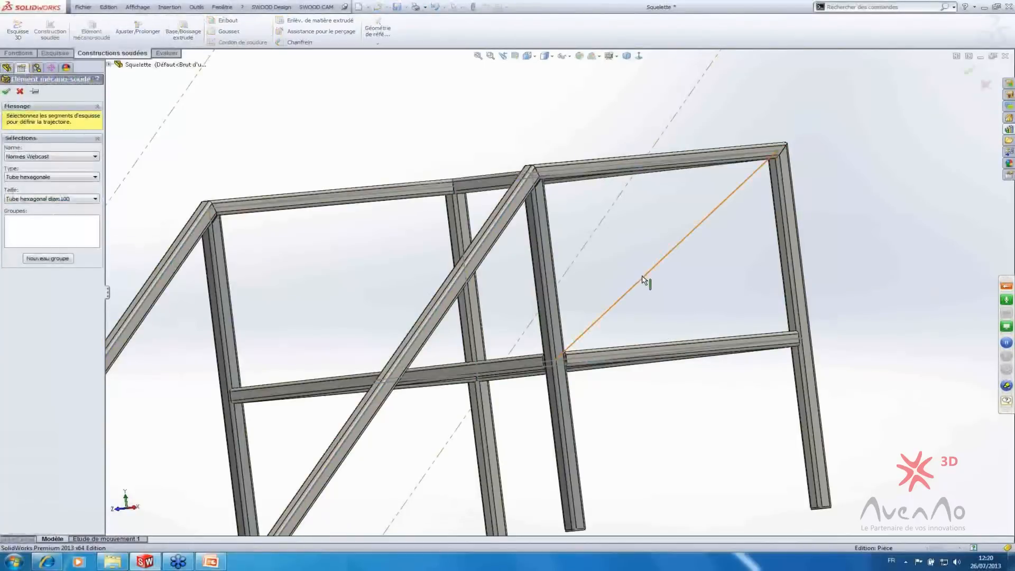
pyautogui.click(44, 156)
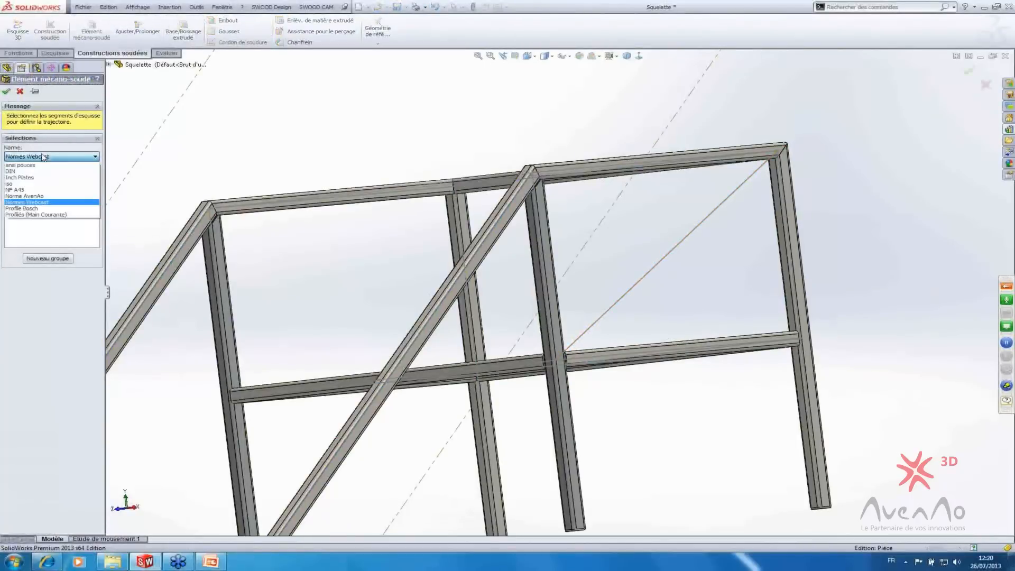
pyautogui.click(29, 195)
pyautogui.click(36, 177)
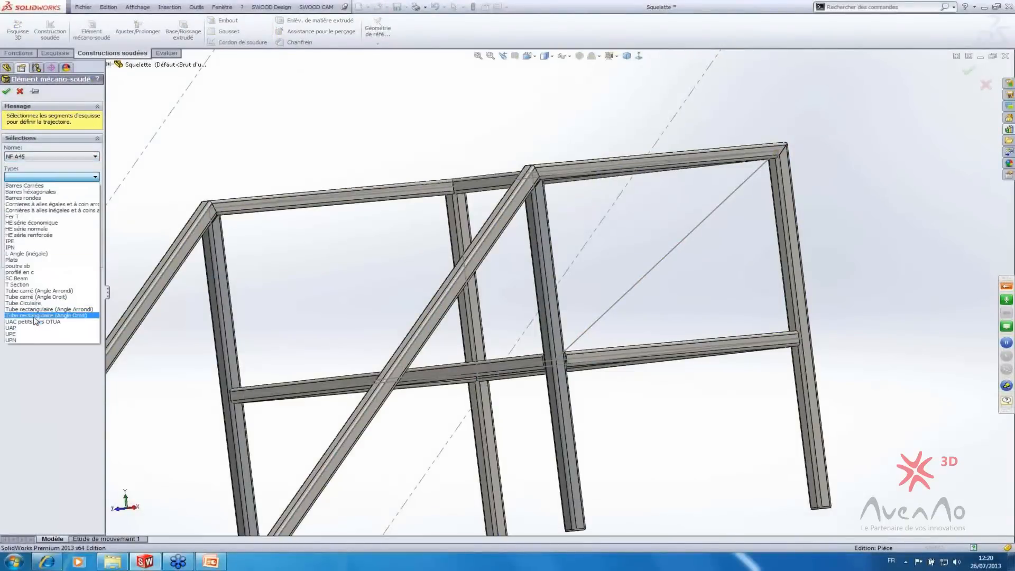
pyautogui.click(34, 291)
pyautogui.click(38, 199)
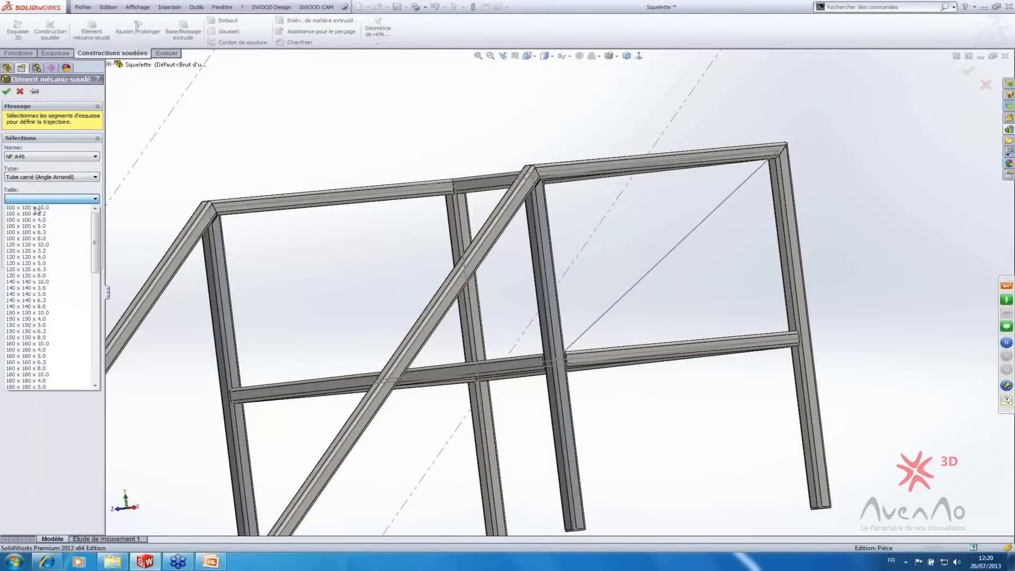
pyautogui.scroll(-10, 44, 328)
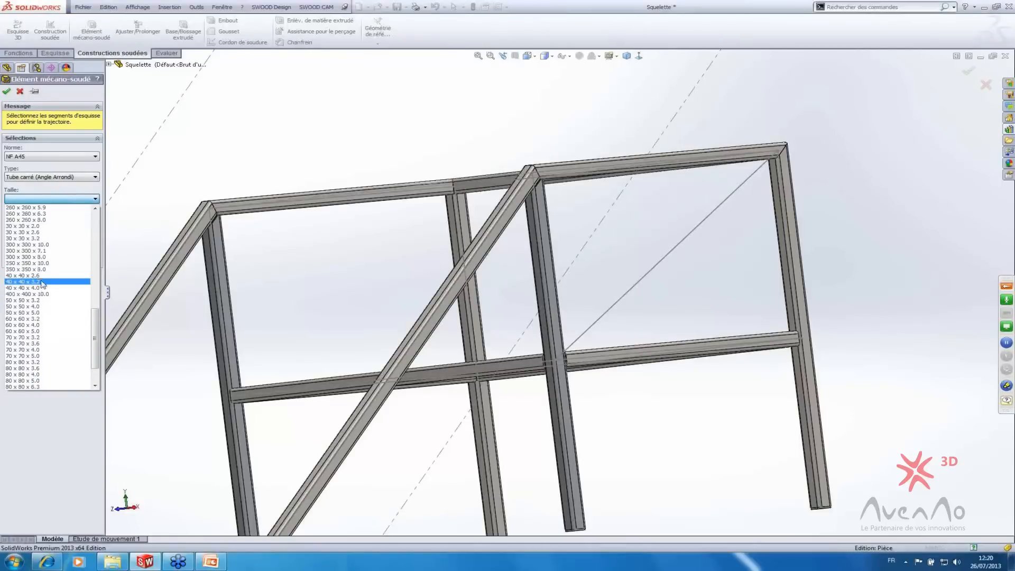
pyautogui.click(24, 238)
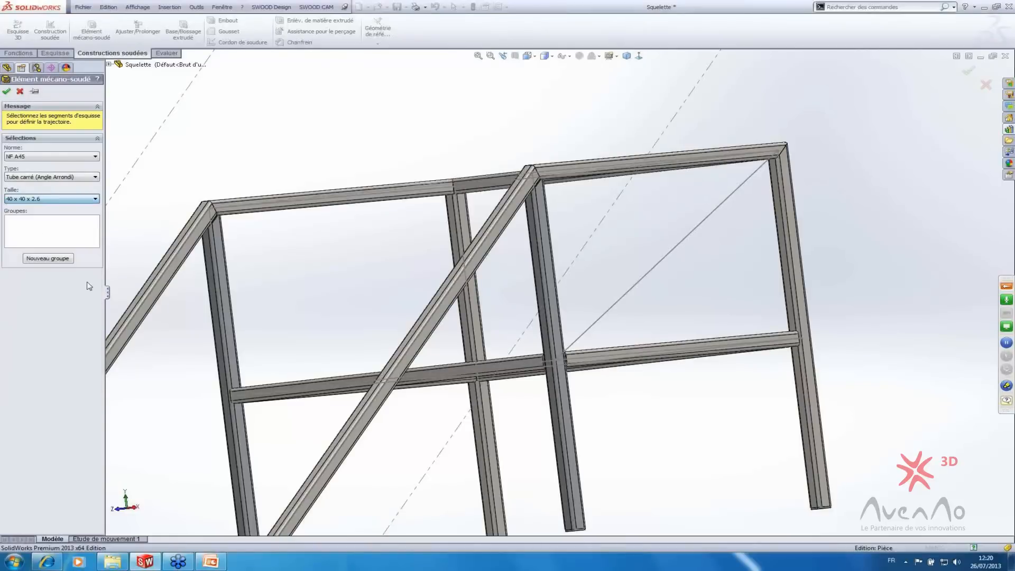
# - Place the square tube along the diagonal sketch line in the frame's side, check both ends and create the member
pyautogui.click(681, 241)
pyautogui.click(685, 243)
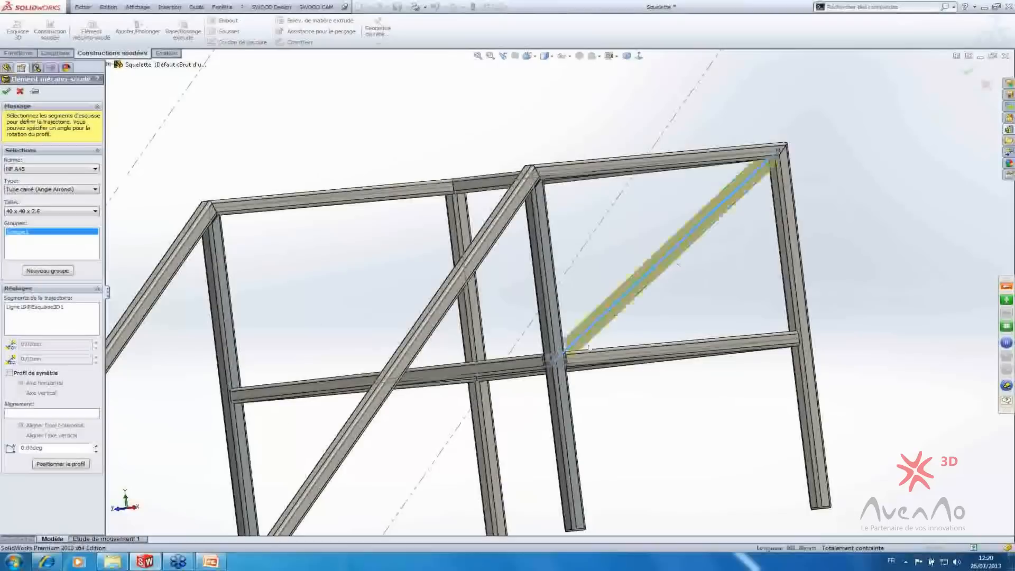
pyautogui.scroll(-5, 588, 348)
pyautogui.moveTo(589, 347); pyautogui.dragTo(117, 328, button='middle')
pyautogui.scroll(5, 580, 362)
pyautogui.scroll(2, 581, 187)
pyautogui.scroll(-6, 585, 192)
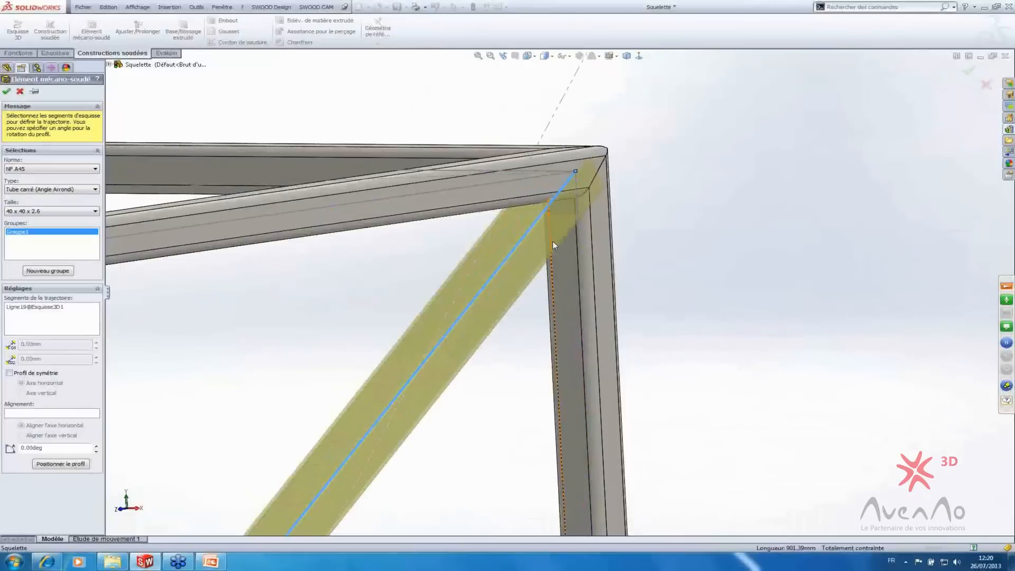
pyautogui.moveTo(508, 311)
pyautogui.mouseDown(button='middle')
pyautogui.moveTo(469, 309)
pyautogui.moveTo(483, 333)
pyautogui.moveTo(472, 329)
pyautogui.moveTo(491, 307)
pyautogui.mouseUp(button='middle')
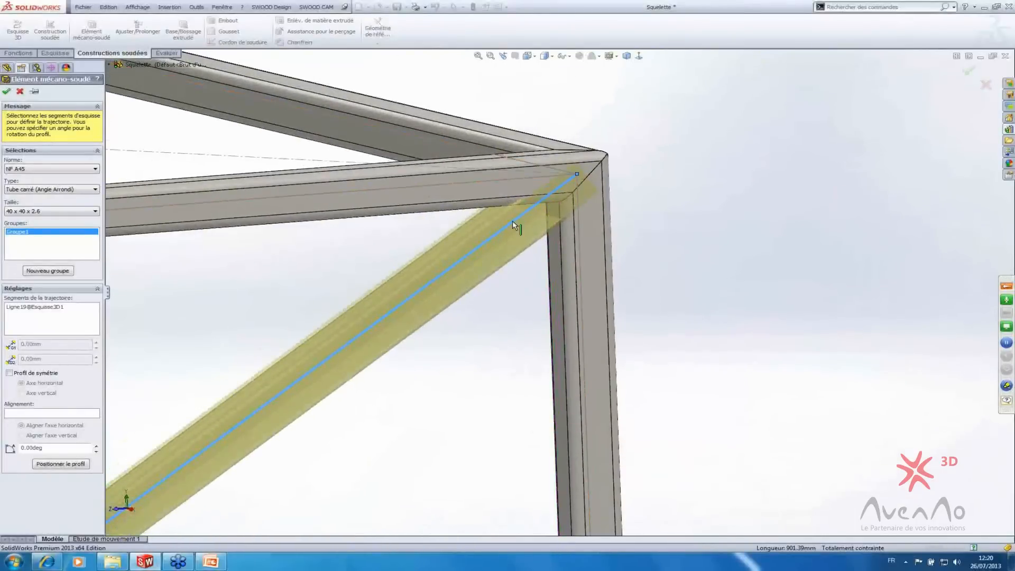
pyautogui.scroll(5, 494, 262)
pyautogui.scroll(-5, 307, 458)
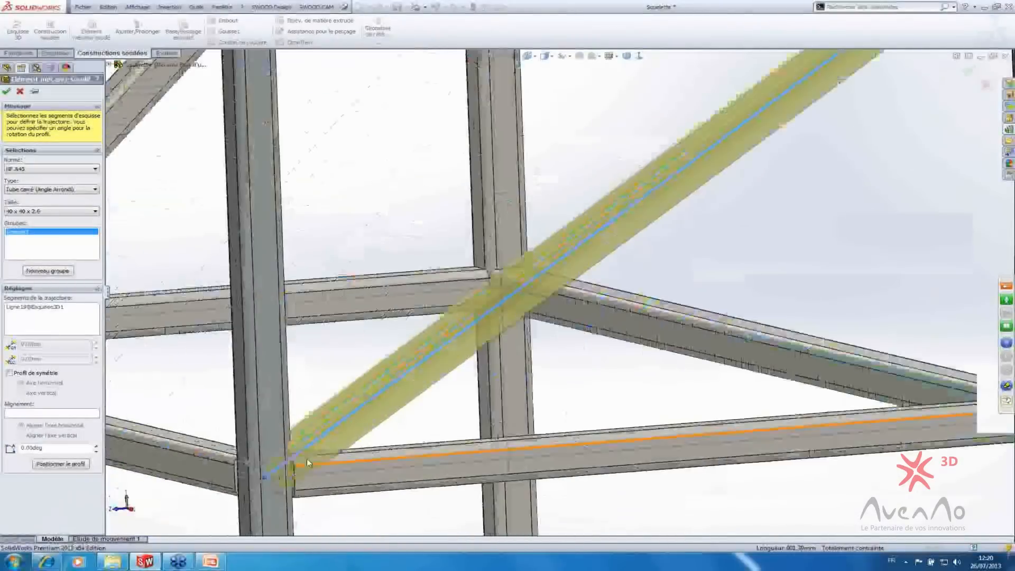
pyautogui.press('Return')
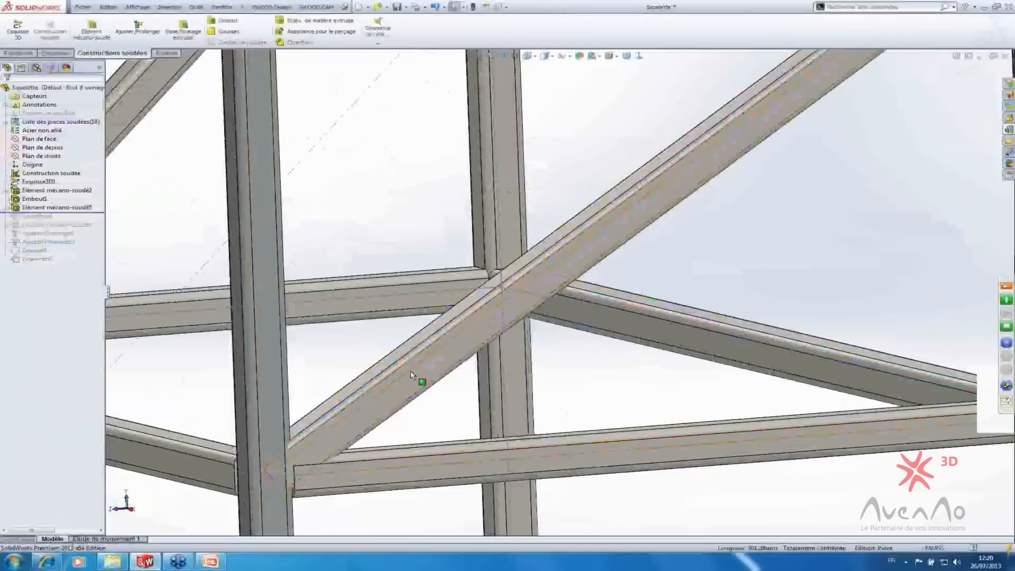
# - Highlight the diagonal member and examine where its ends overlap the surrounding frame tubes
pyautogui.scroll(5, 419, 381)
pyautogui.click(46, 217)
pyautogui.click(56, 207)
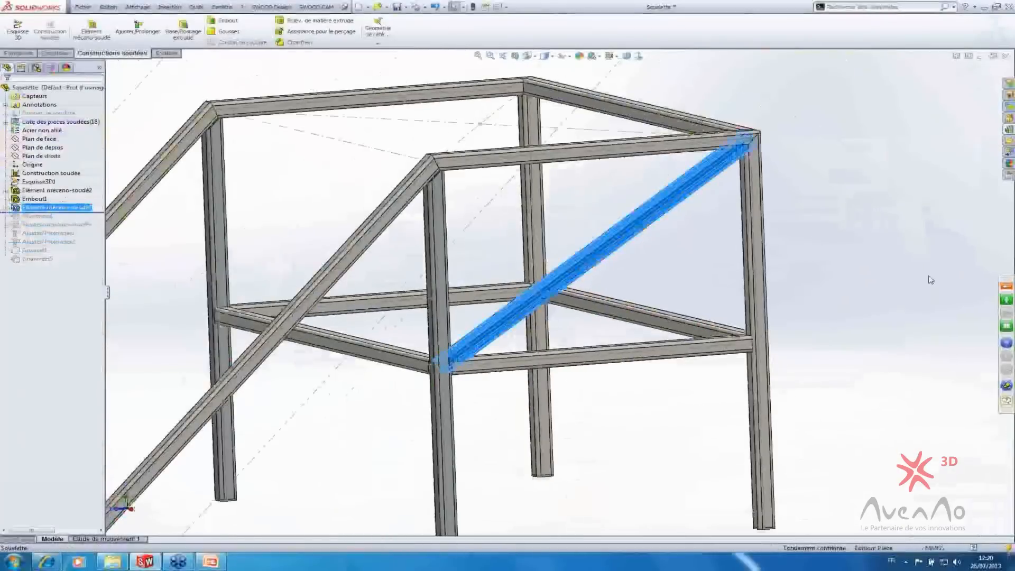
pyautogui.scroll(-6, 752, 180)
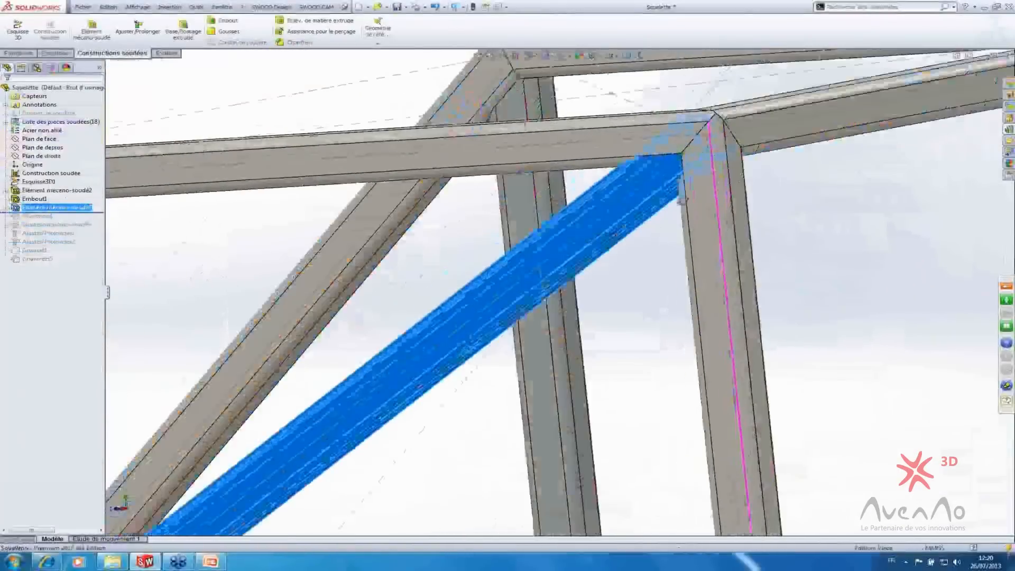
pyautogui.moveTo(682, 198); pyautogui.dragTo(661, 243, button='middle')
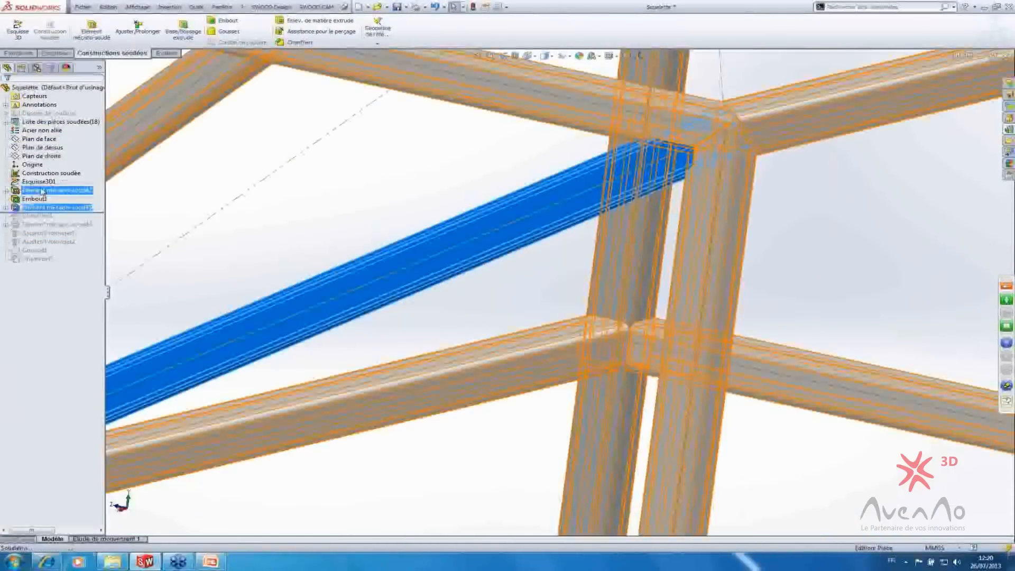
pyautogui.click(52, 216)
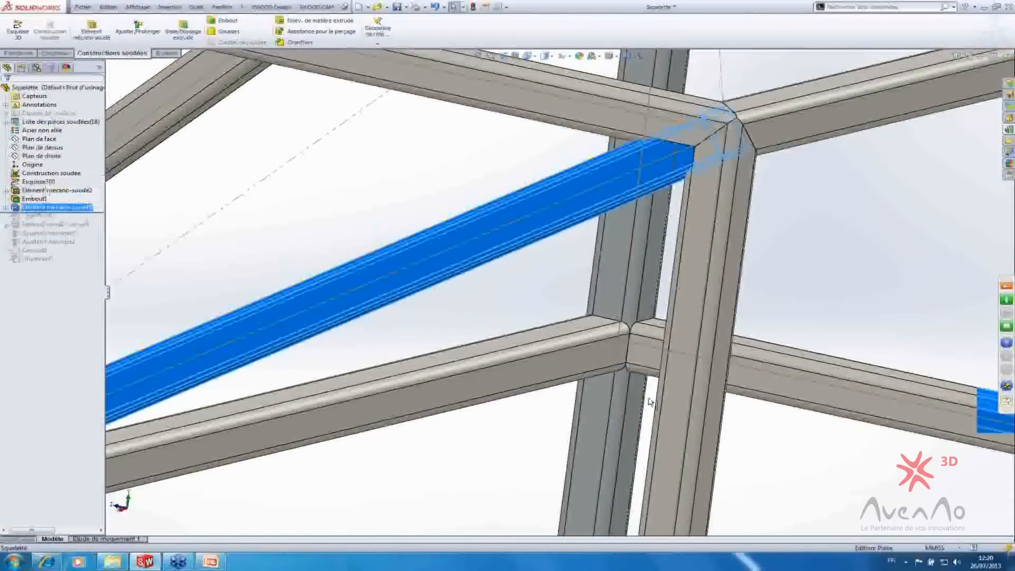
# - Start Ajuster/Prolonger and choose the diagonal square tube as the body to trim
pyautogui.press('f')
pyautogui.click(856, 248)
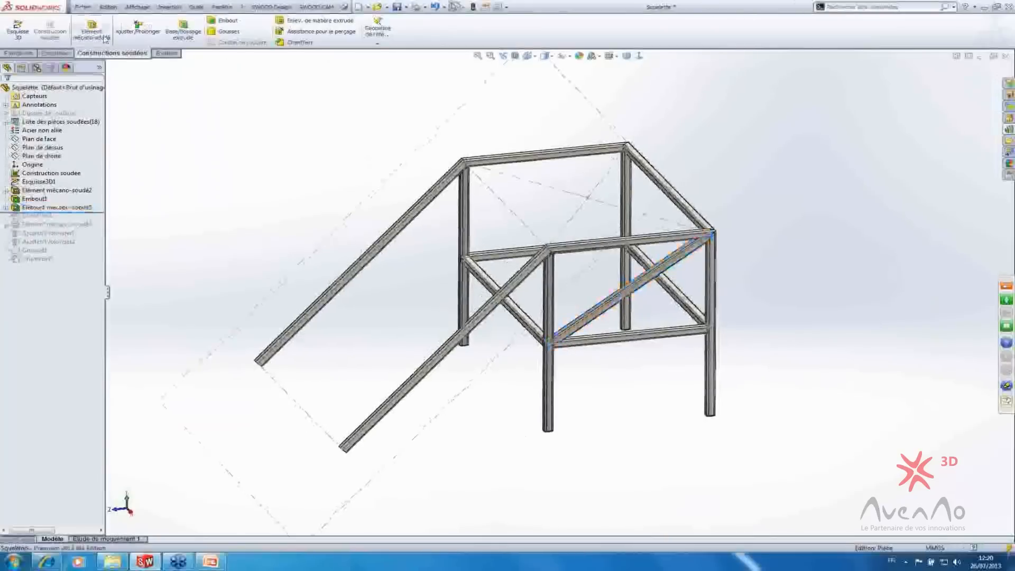
pyautogui.click(139, 28)
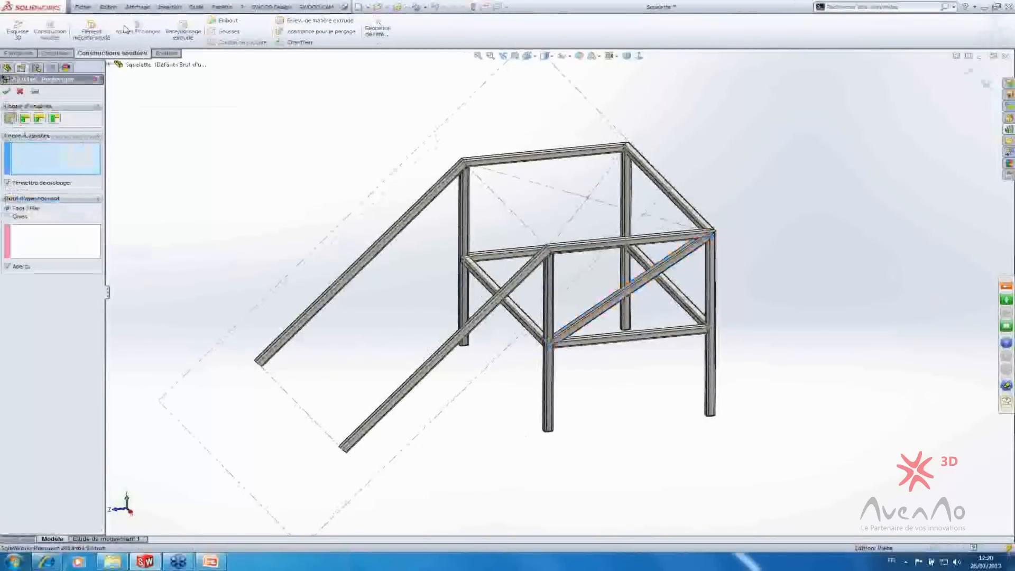
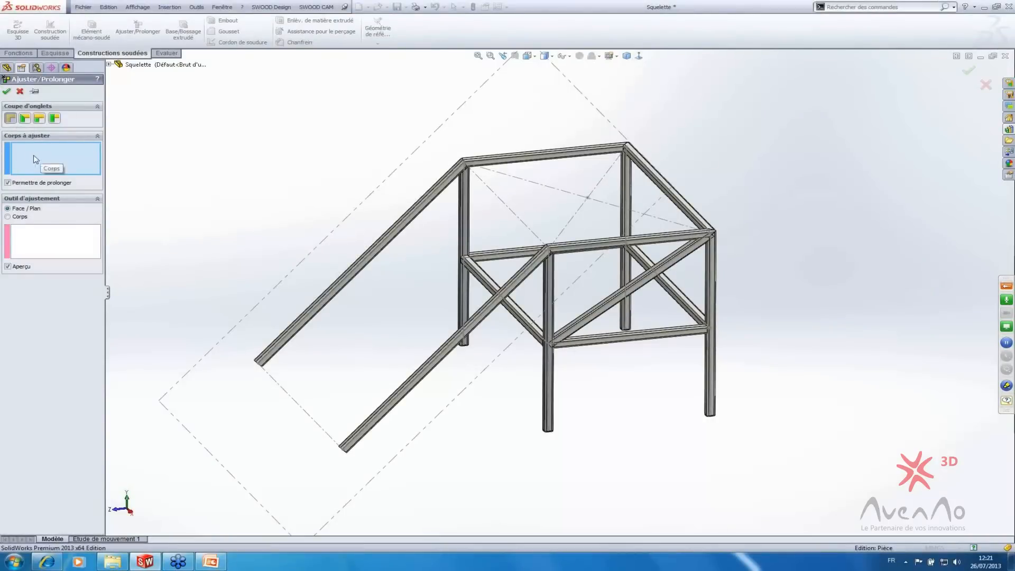
pyautogui.scroll(-4, 655, 331)
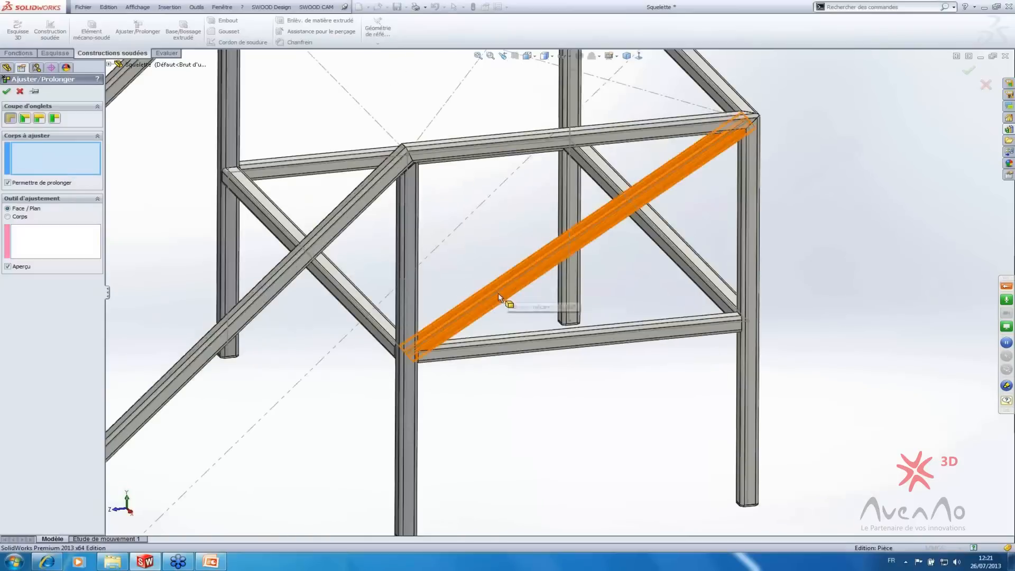
pyautogui.click(484, 307)
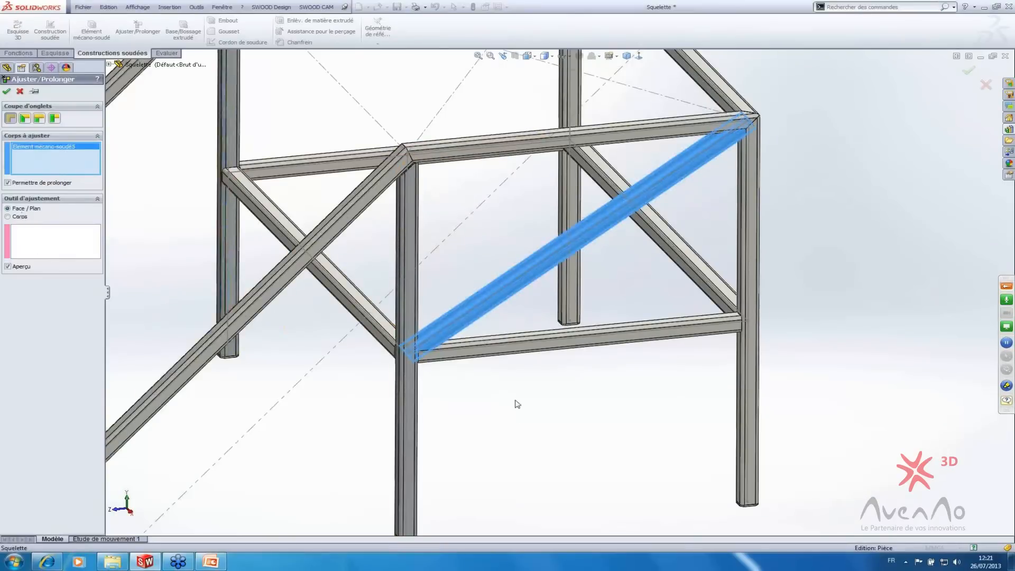
pyautogui.moveTo(516, 405); pyautogui.dragTo(451, 350, button='middle')
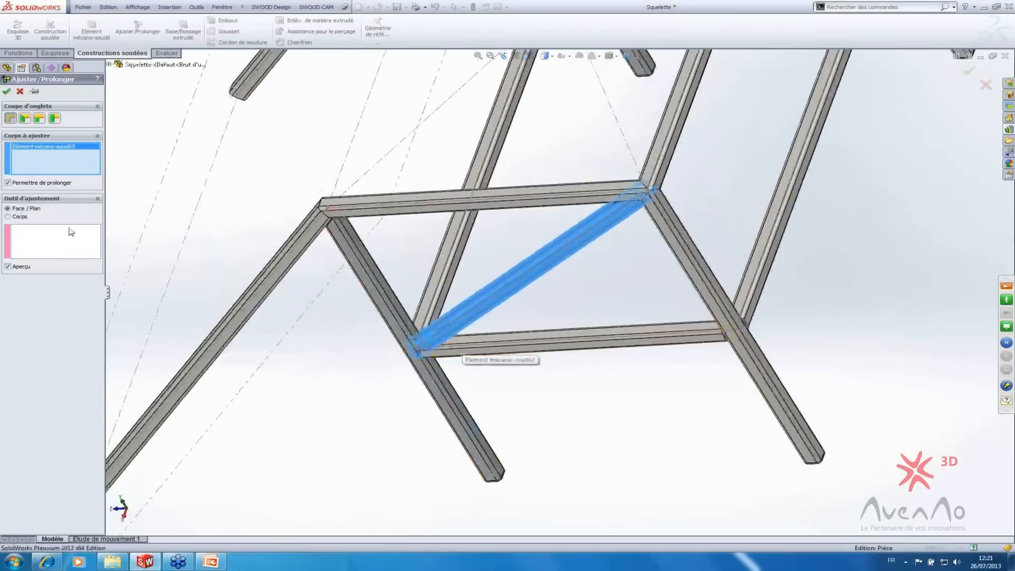
# - Trim the diagonal tube against the inner faces of the lower rail, upper rail and both posts around it
pyautogui.click(69, 233)
pyautogui.click(476, 343)
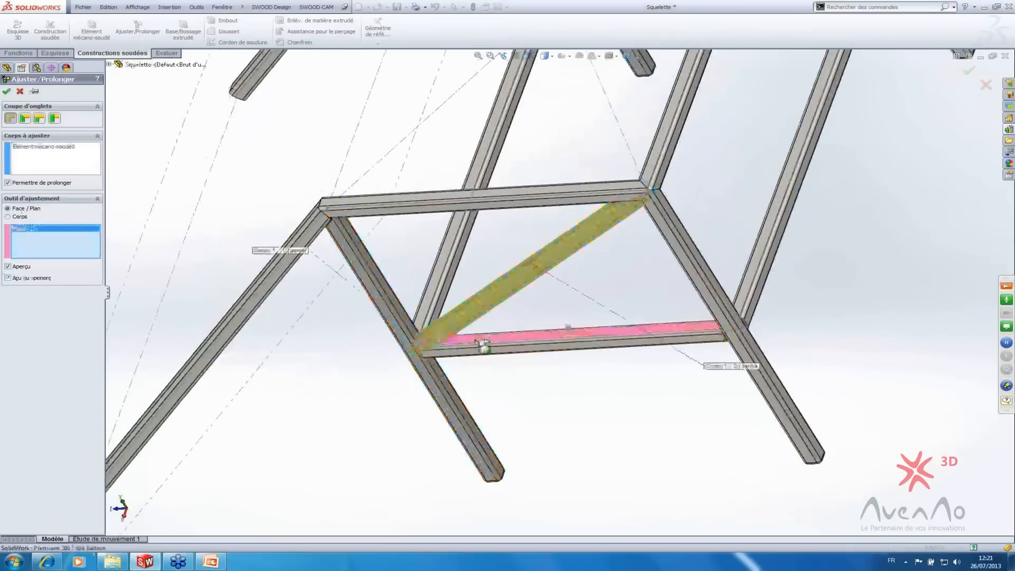
pyautogui.click(408, 315)
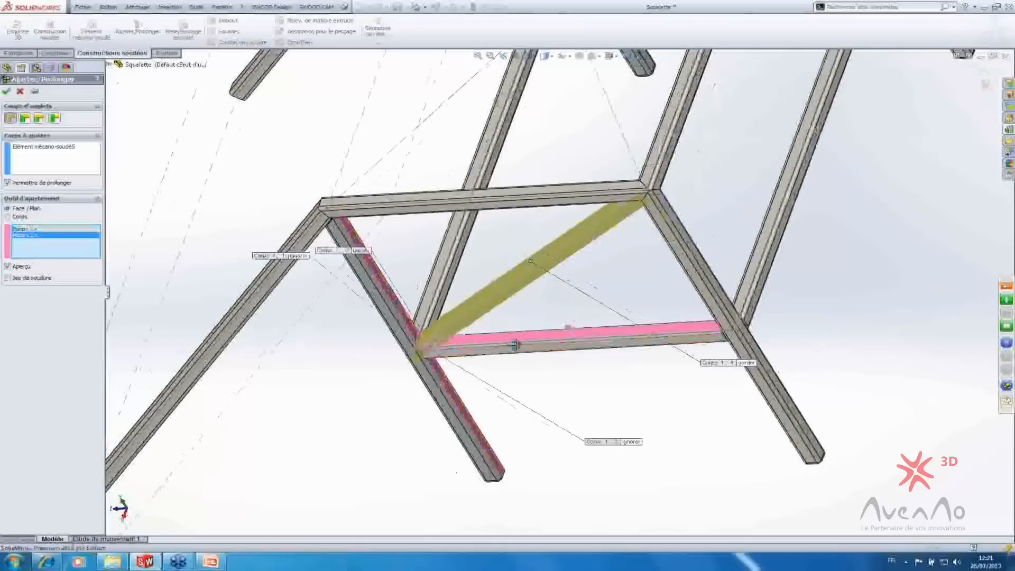
pyautogui.moveTo(517, 345)
pyautogui.mouseDown(button='middle')
pyautogui.moveTo(576, 327)
pyautogui.moveTo(618, 245)
pyautogui.moveTo(524, 361)
pyautogui.mouseUp(button='middle')
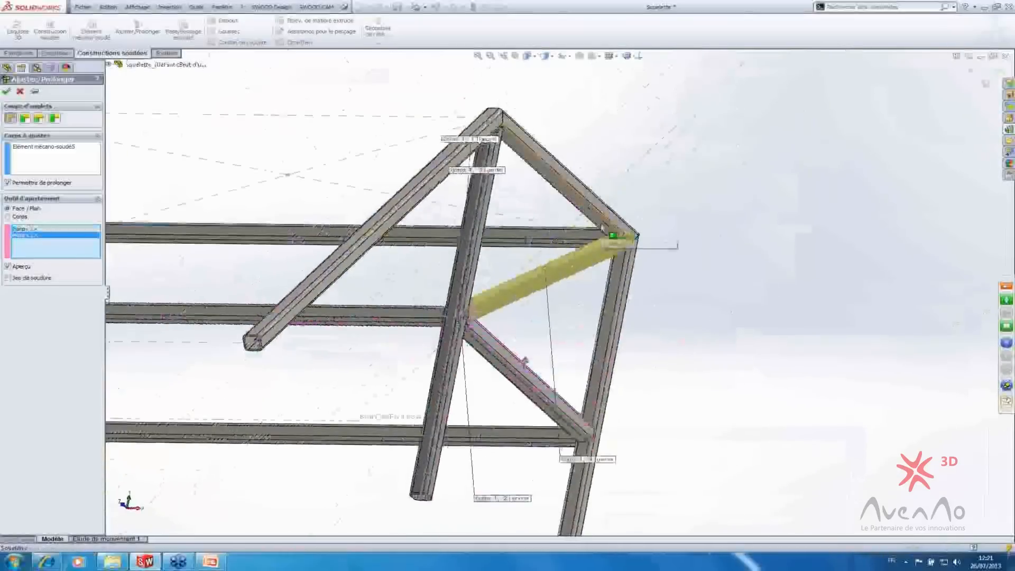
pyautogui.click(617, 235)
pyautogui.click(625, 280)
pyautogui.scroll(-8, 626, 280)
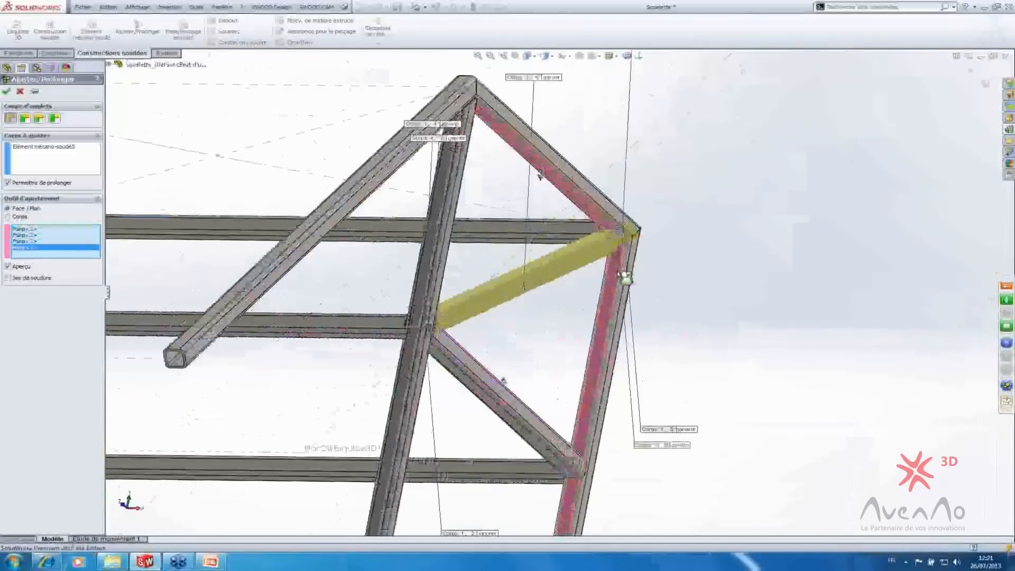
pyautogui.moveTo(686, 306); pyautogui.dragTo(564, 216, button='middle')
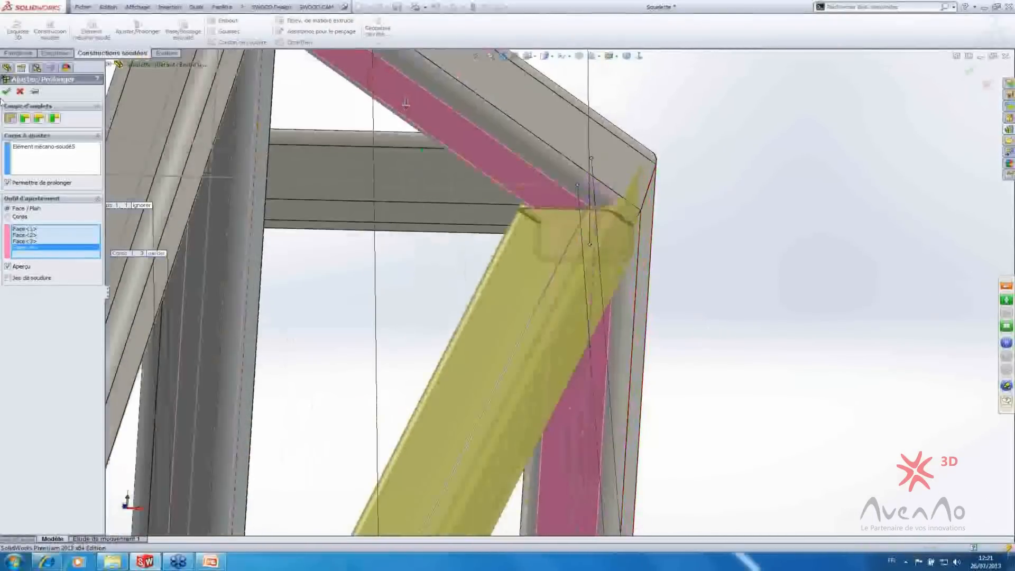
pyautogui.click(6, 92)
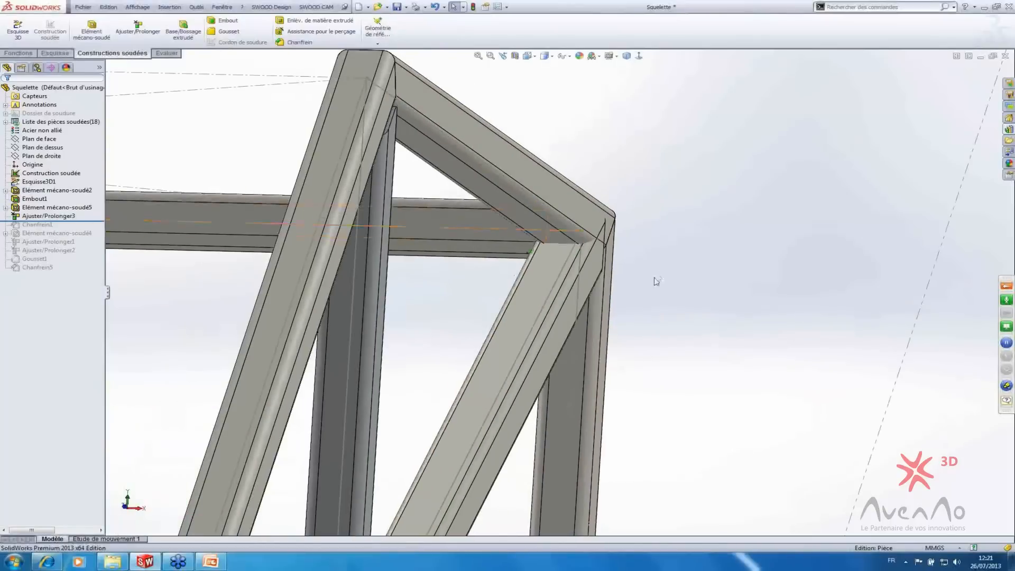
# - Reopen the diagonal's trim feature for editing, inspect the upper corner and set the trimming tool type to Corps
pyautogui.rightClick(41, 216)
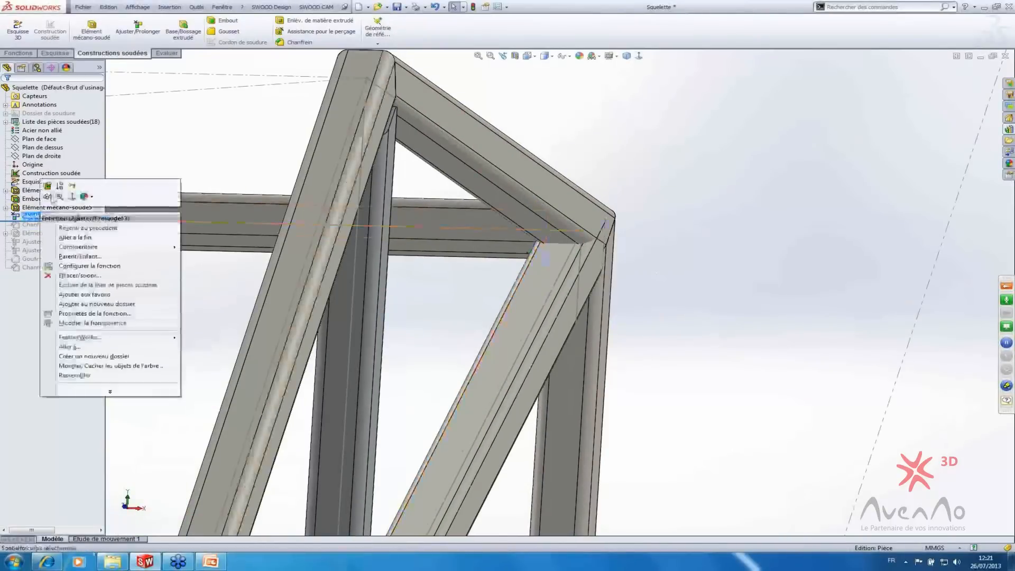
pyautogui.click(47, 185)
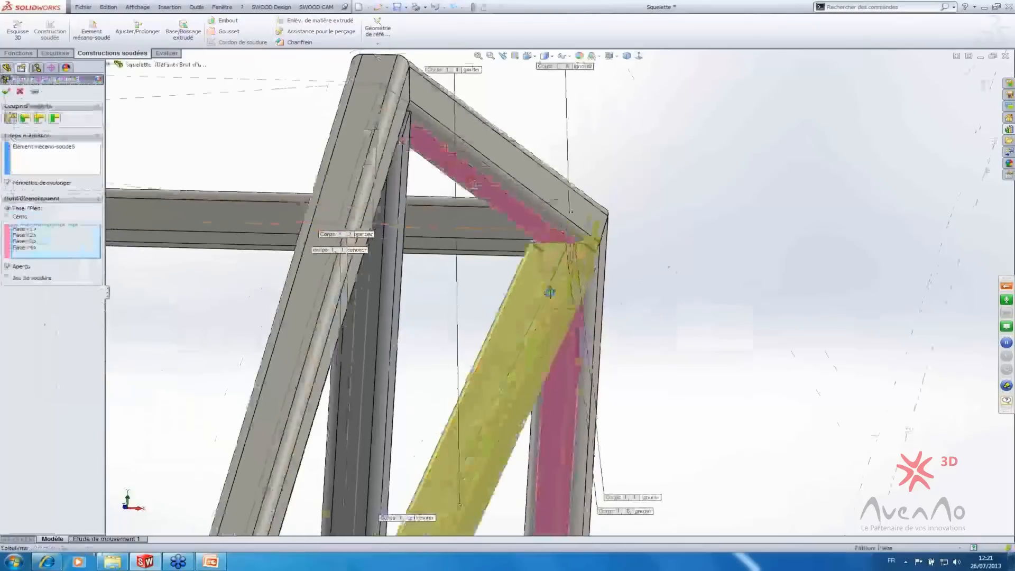
pyautogui.moveTo(550, 292); pyautogui.dragTo(690, 223, button='middle')
pyautogui.scroll(-5, 677, 211)
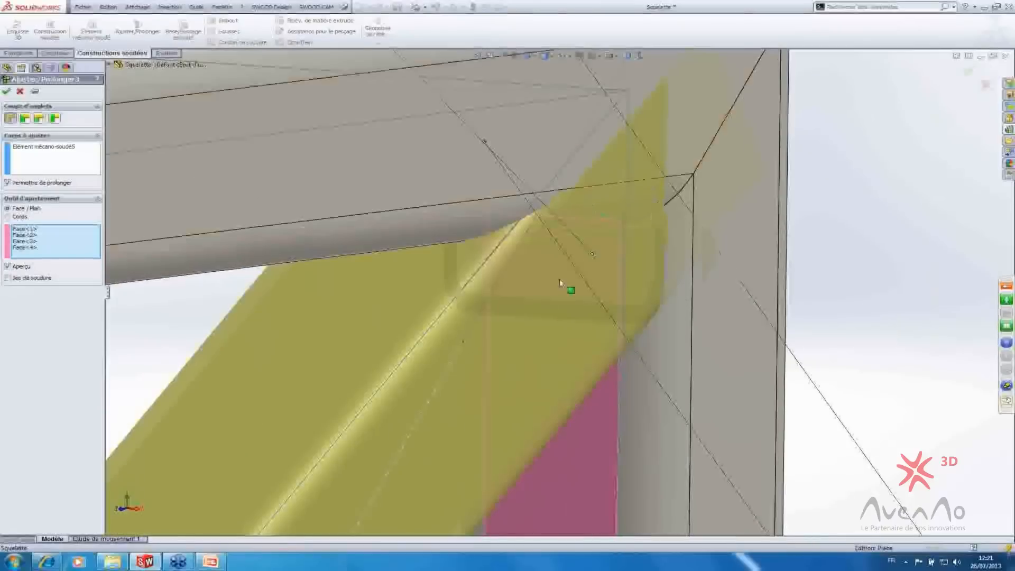
pyautogui.scroll(5, 560, 285)
pyautogui.moveTo(562, 296); pyautogui.dragTo(322, 280, button='middle')
pyautogui.scroll(3, 152, 229)
pyautogui.click(19, 217)
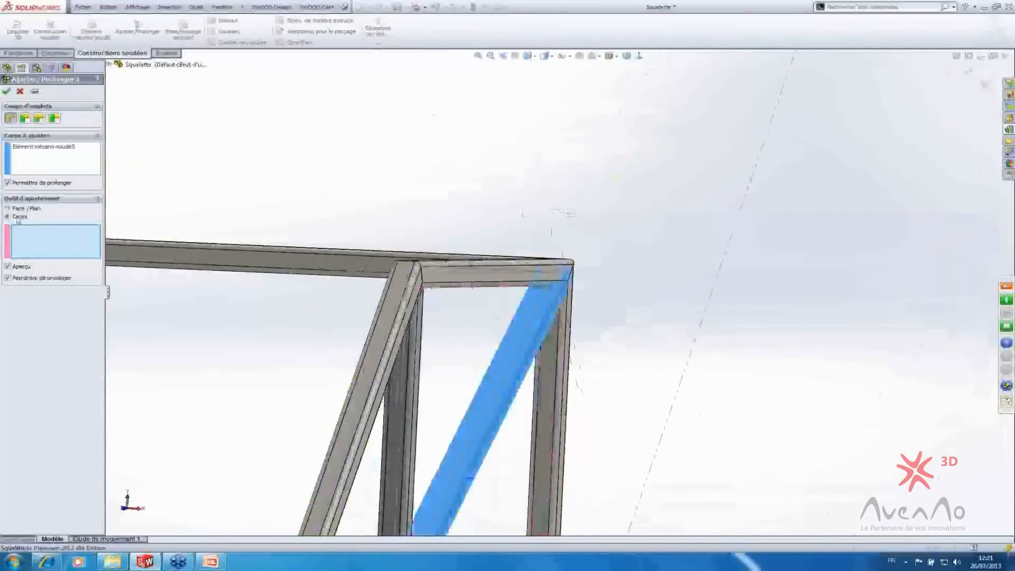
pyautogui.click(335, 256)
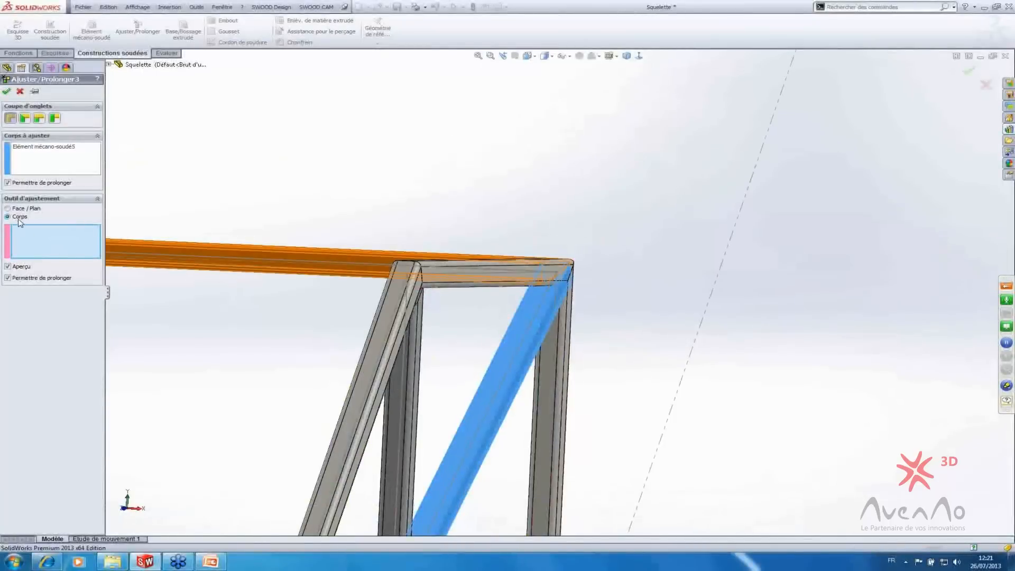
# - Try to trim the diagonal with the two posts, lower rail and upper rail as trimming bodies, with extension allowed
pyautogui.scroll(5, 518, 344)
pyautogui.moveTo(525, 397); pyautogui.dragTo(426, 431, button='middle')
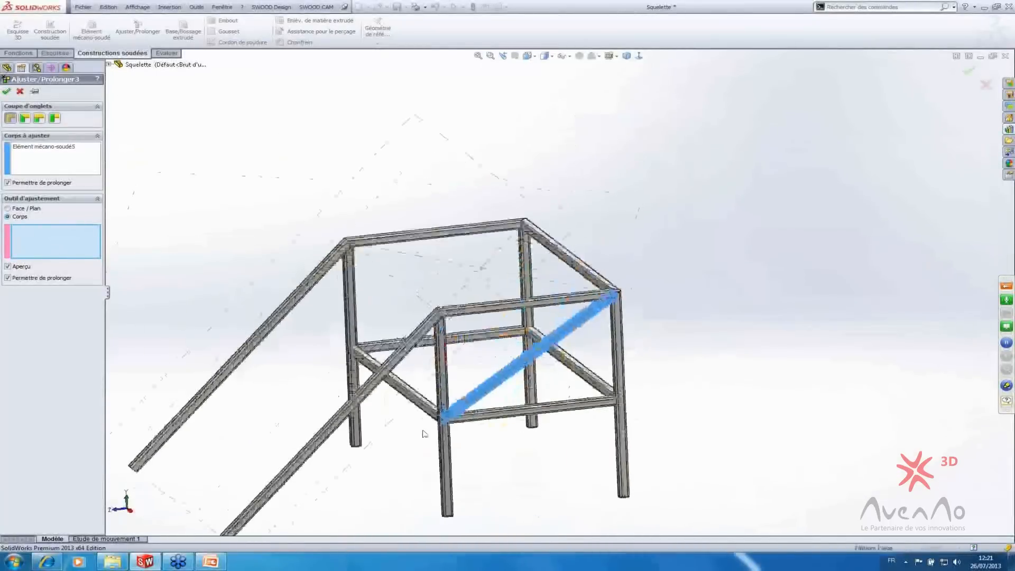
pyautogui.scroll(-6, 426, 431)
pyautogui.click(500, 392)
pyautogui.click(554, 378)
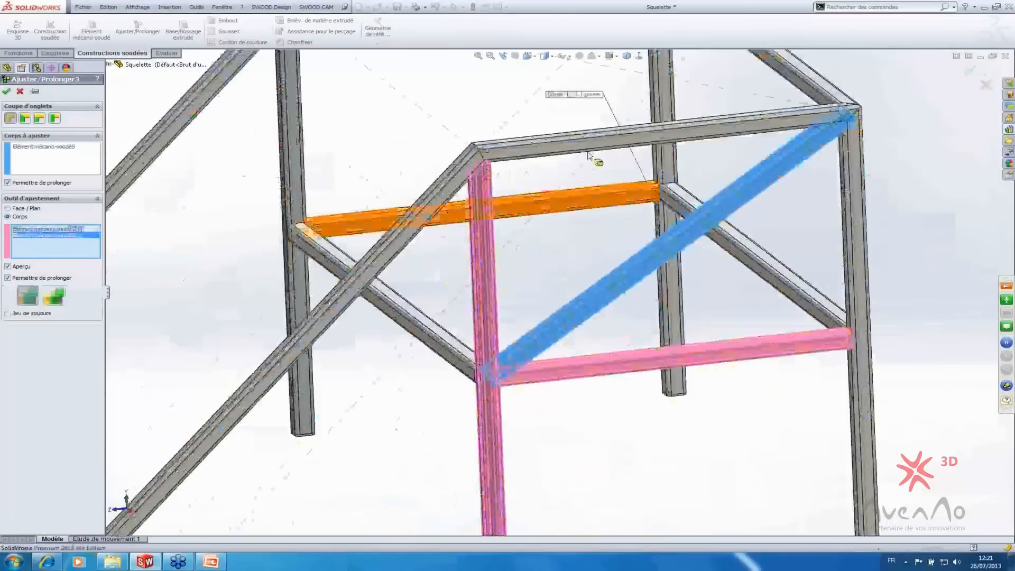
pyautogui.click(585, 147)
pyautogui.click(857, 158)
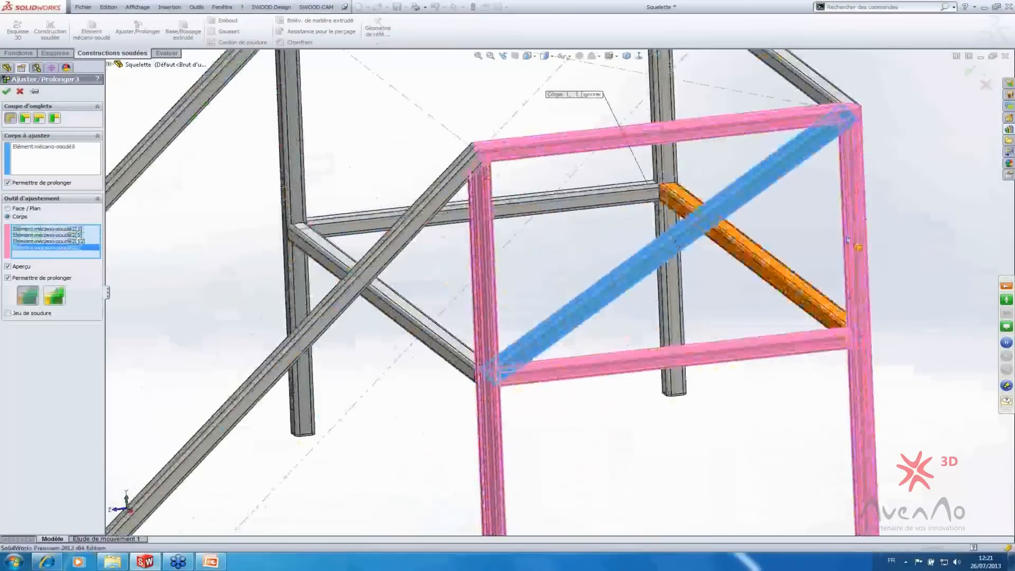
pyautogui.moveTo(777, 233); pyautogui.dragTo(824, 209, button='middle')
pyautogui.scroll(5, 823, 209)
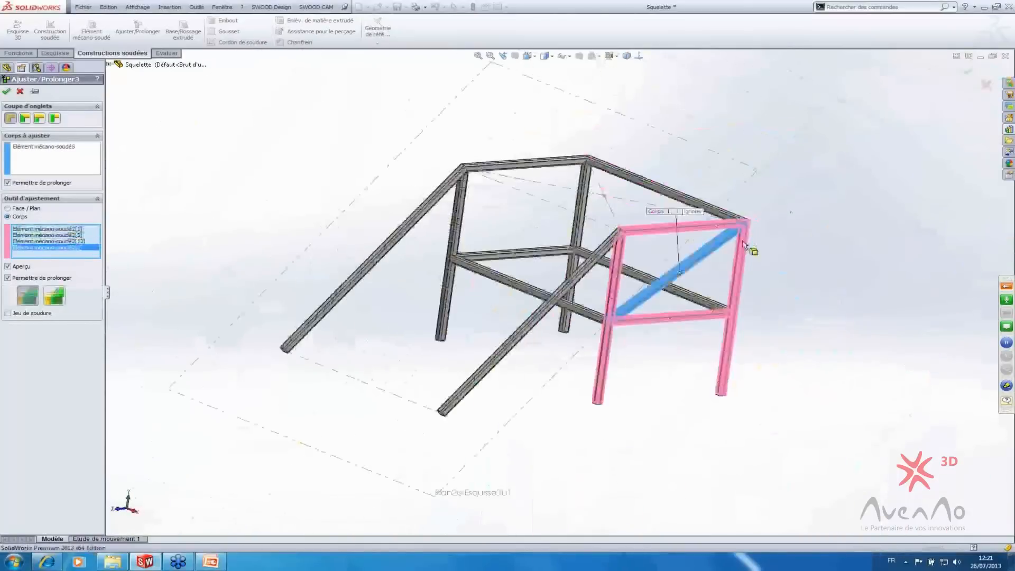
pyautogui.scroll(-5, 764, 212)
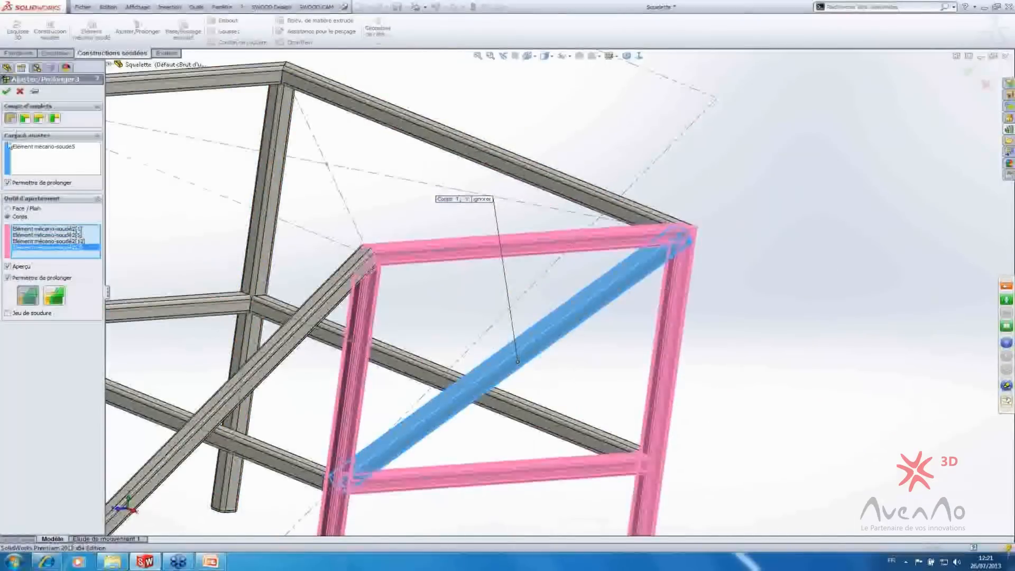
pyautogui.click(7, 92)
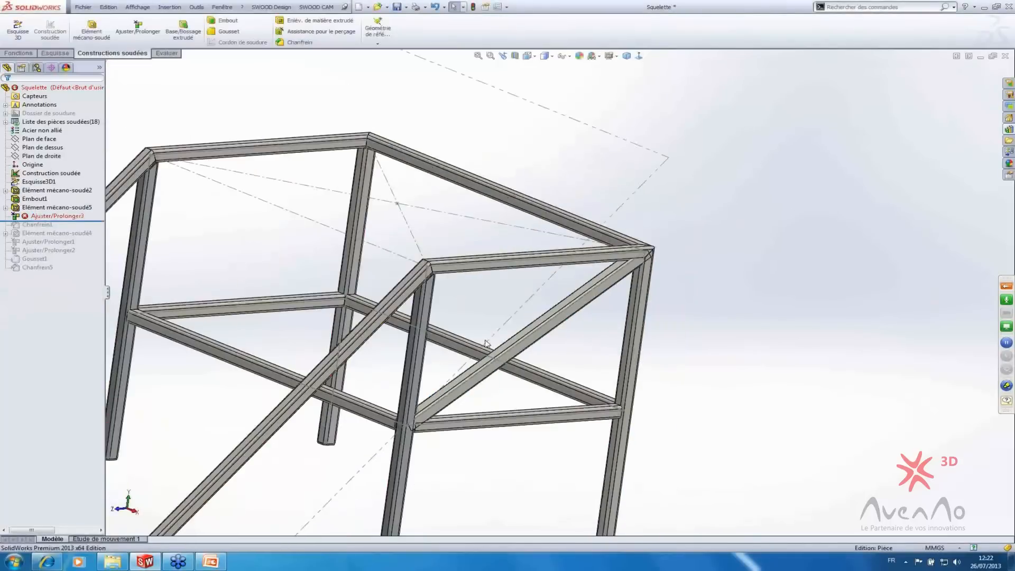
# - Delete the diagonal's Ajuster/Prolonger feature
pyautogui.hotkey('ctrl', '4')
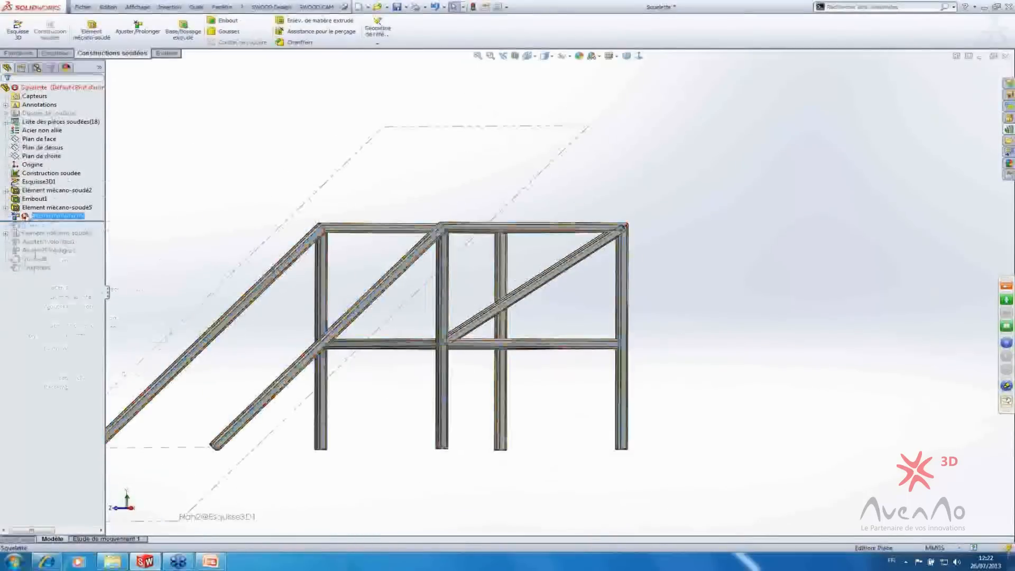
pyautogui.rightClick(31, 215)
pyautogui.click(121, 288)
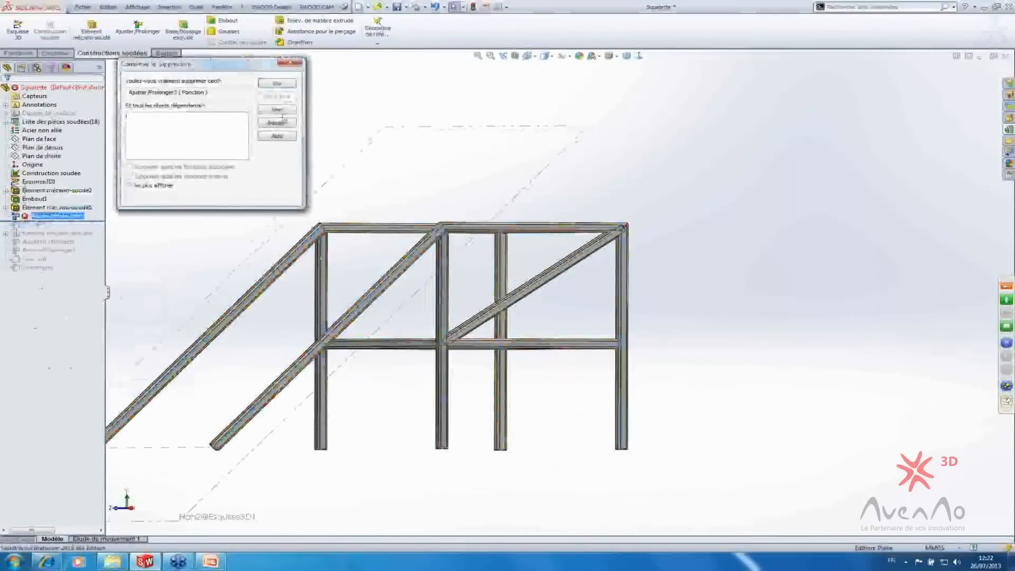
pyautogui.click(277, 84)
# - Start a new Ajuster/Prolonger on the diagonal tube with Permettre de prolonger turned off for the trimmed body
pyautogui.scroll(-5, 447, 315)
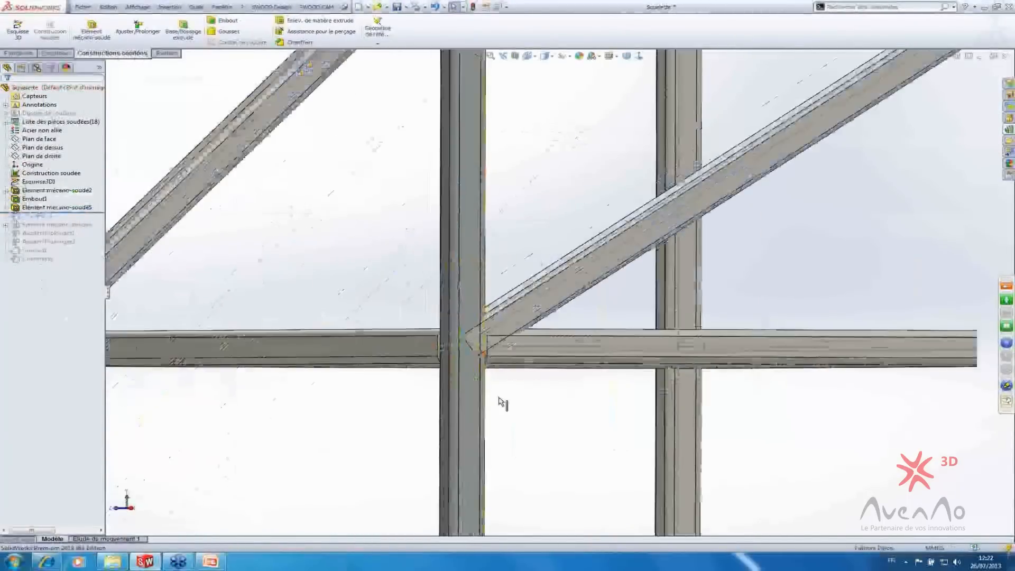
pyautogui.moveTo(502, 404); pyautogui.dragTo(714, 318, button='middle')
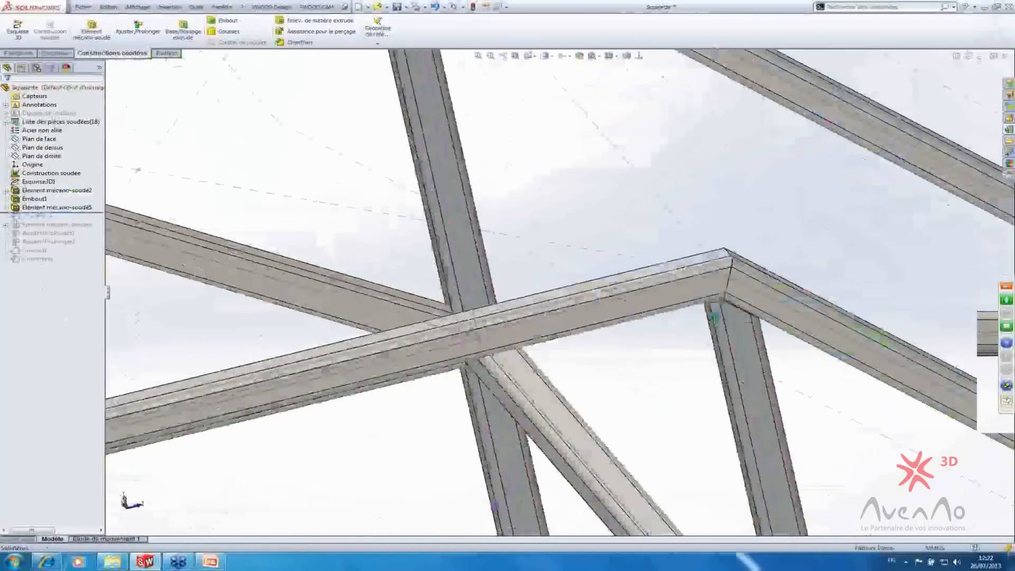
pyautogui.press('f')
pyautogui.click(138, 27)
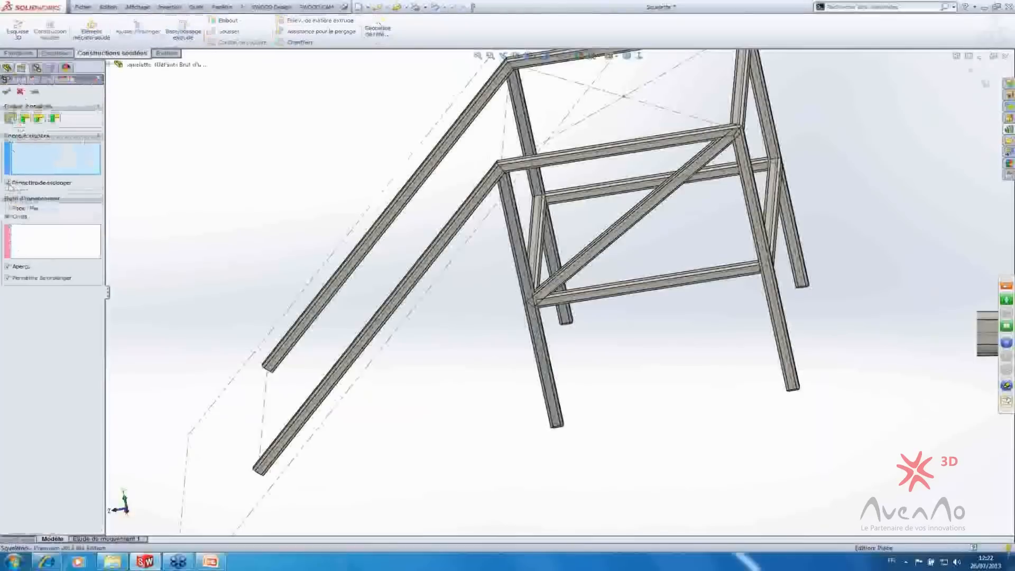
pyautogui.click(8, 183)
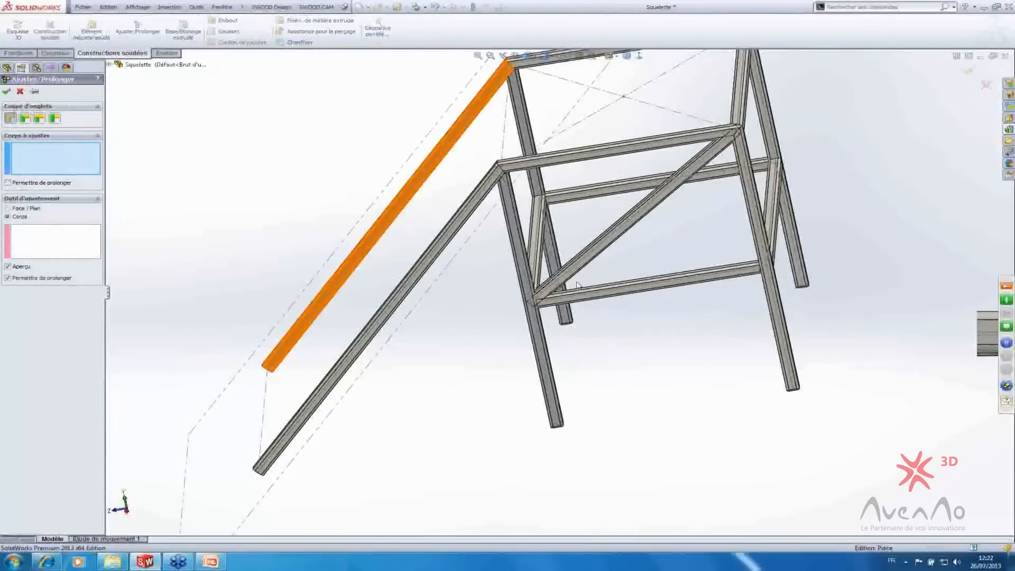
pyautogui.click(591, 263)
pyautogui.scroll(-5, 385, 222)
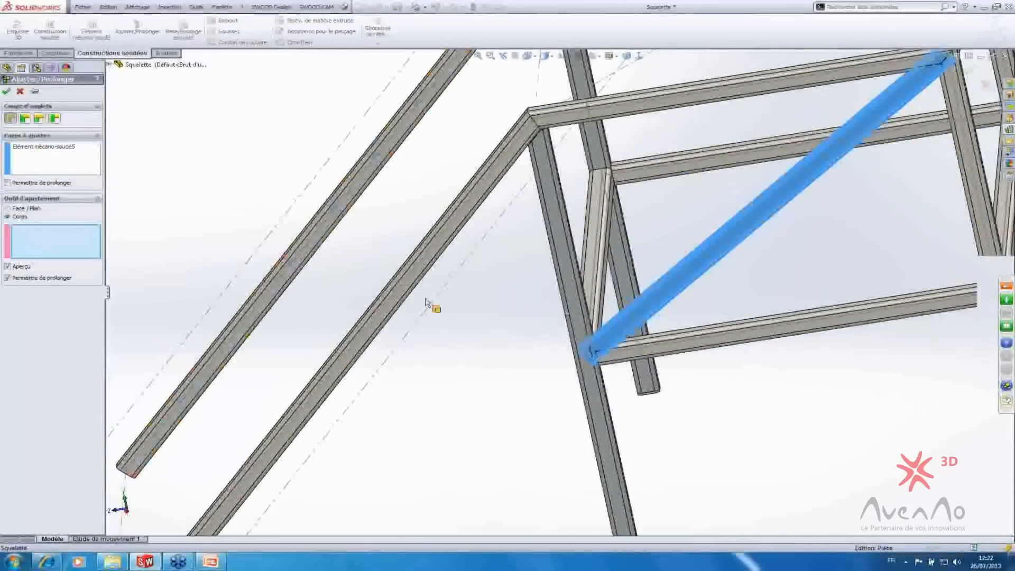
# - Choose the two posts, lower rail and upper rail surrounding the diagonal as its trimming bodies
pyautogui.click(577, 320)
pyautogui.click(669, 347)
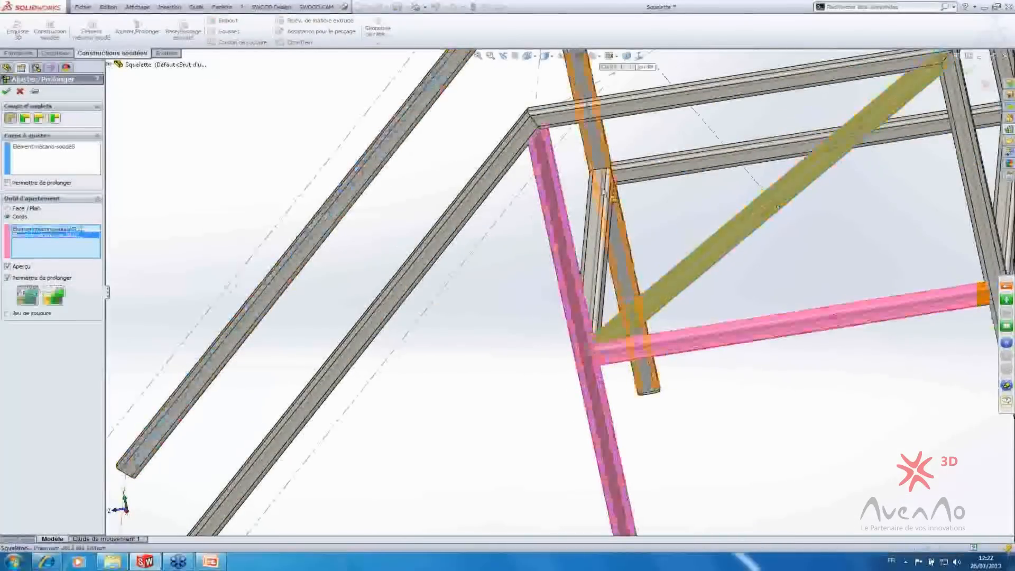
pyautogui.click(584, 114)
pyautogui.scroll(3, 807, 143)
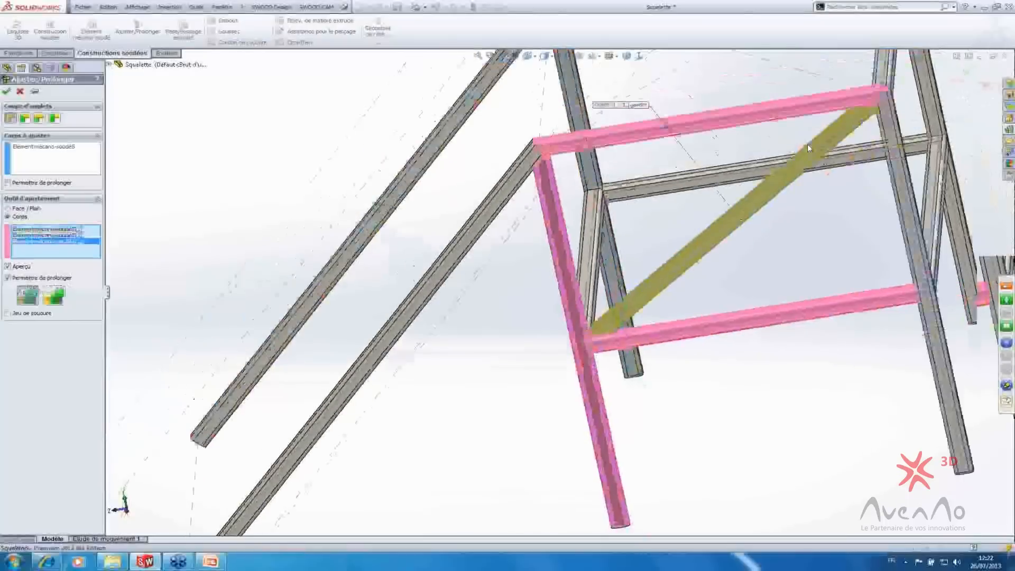
pyautogui.scroll(-4, 841, 143)
pyautogui.click(708, 231)
# - Add the upper and lower crossbars meeting the diagonal's end corners as trimming bodies and create the trim
pyautogui.scroll(-5, 561, 291)
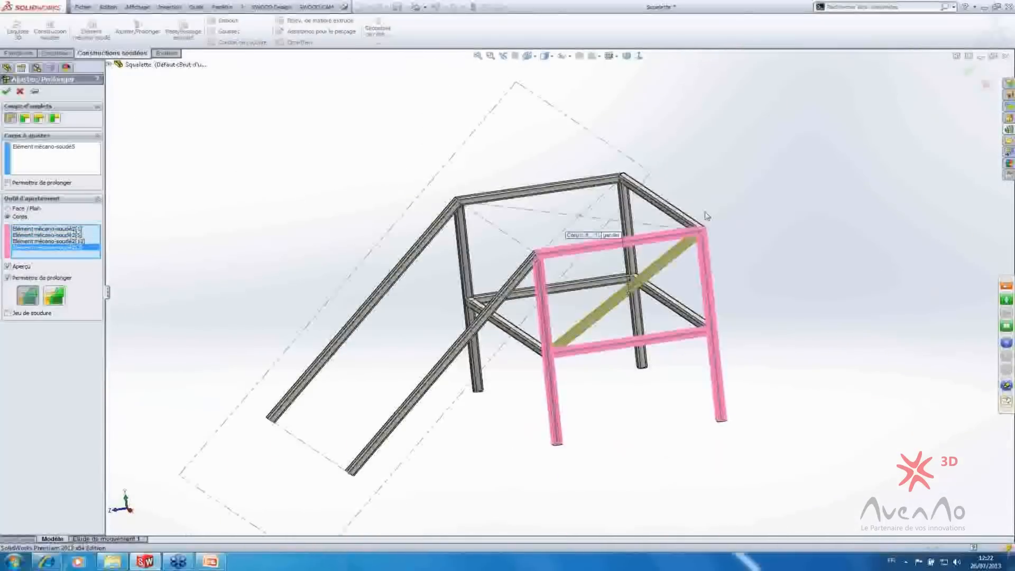
pyautogui.click(672, 206)
pyautogui.scroll(5, 536, 354)
pyautogui.scroll(2, 537, 353)
pyautogui.click(537, 352)
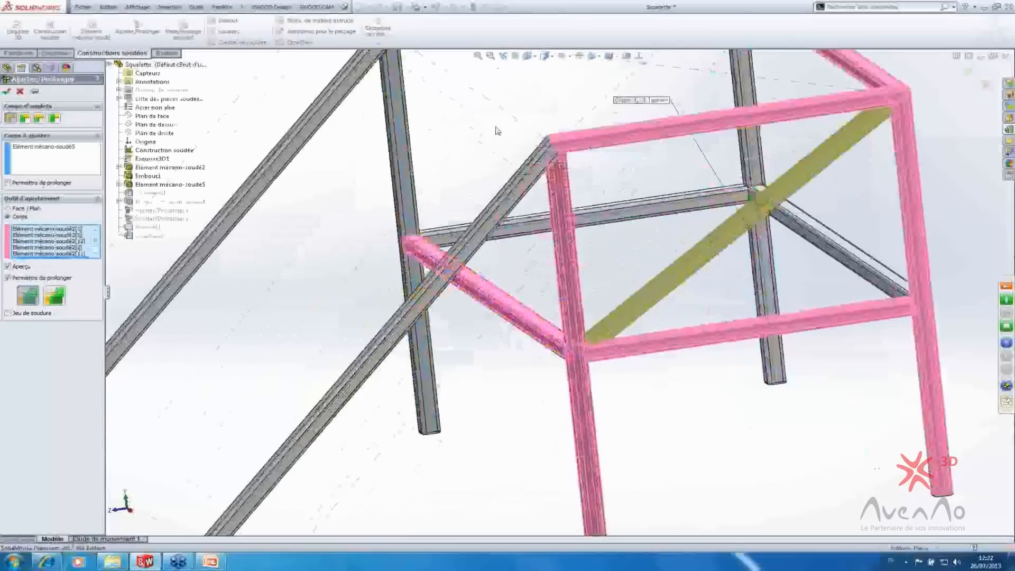
pyautogui.press('Return')
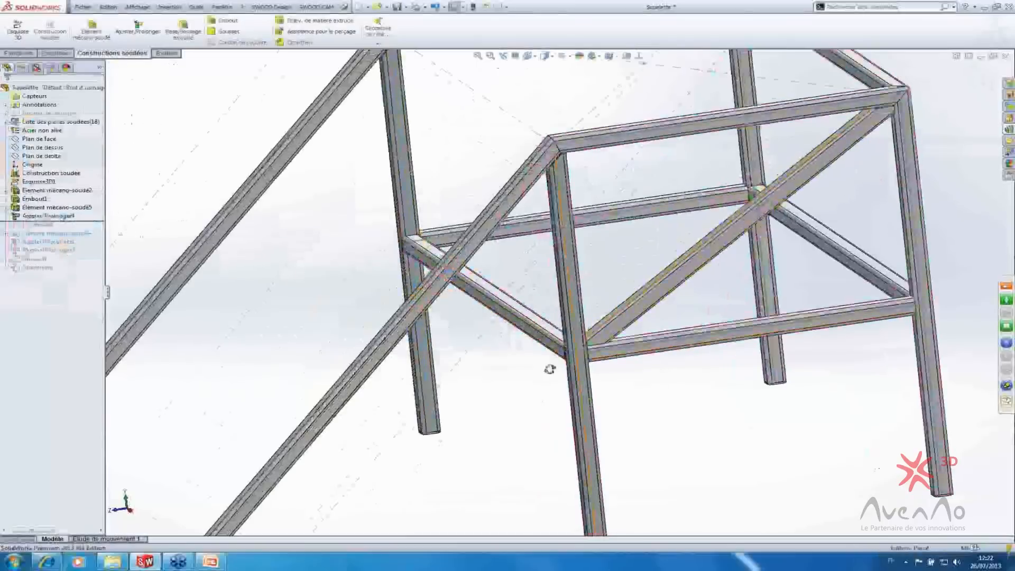
# - Examine the trimmed ends of the diagonal tube from several sides where it meets the posts and rails
pyautogui.moveTo(551, 367); pyautogui.dragTo(642, 410, button='middle')
pyautogui.scroll(3, 562, 317)
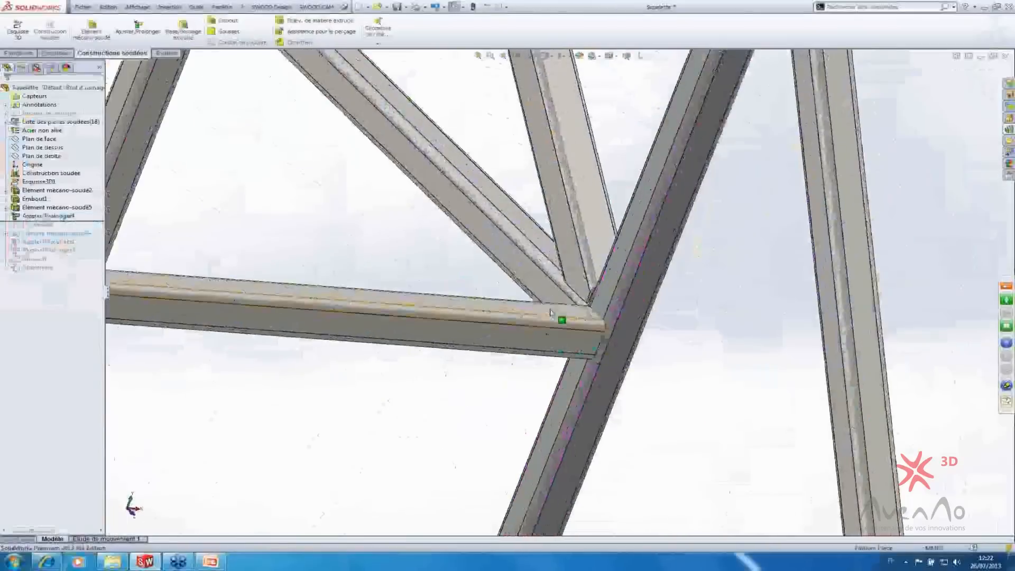
pyautogui.moveTo(558, 317); pyautogui.dragTo(447, 296, button='middle')
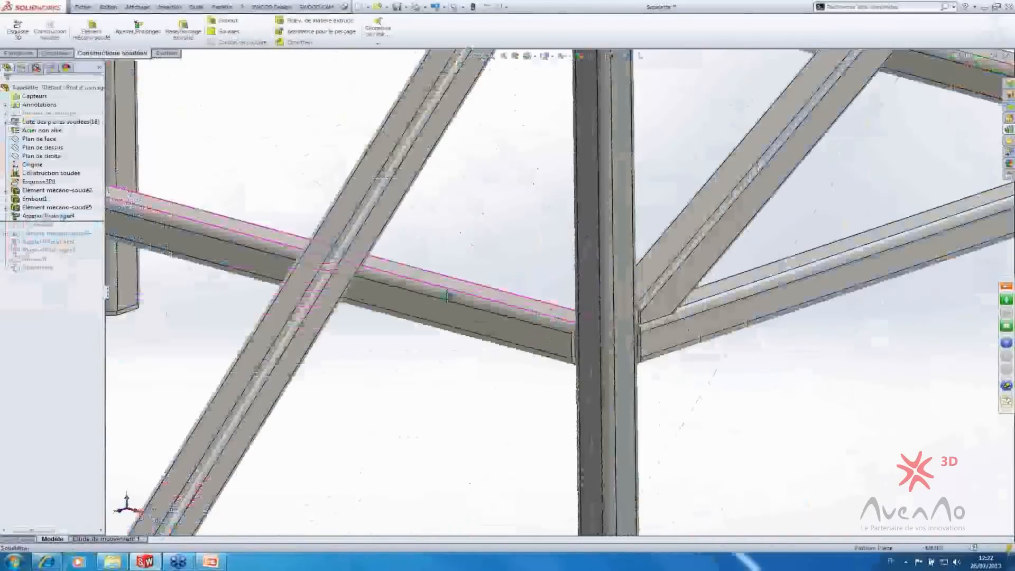
pyautogui.click(447, 297)
pyautogui.scroll(3, 447, 296)
pyautogui.scroll(2, 537, 334)
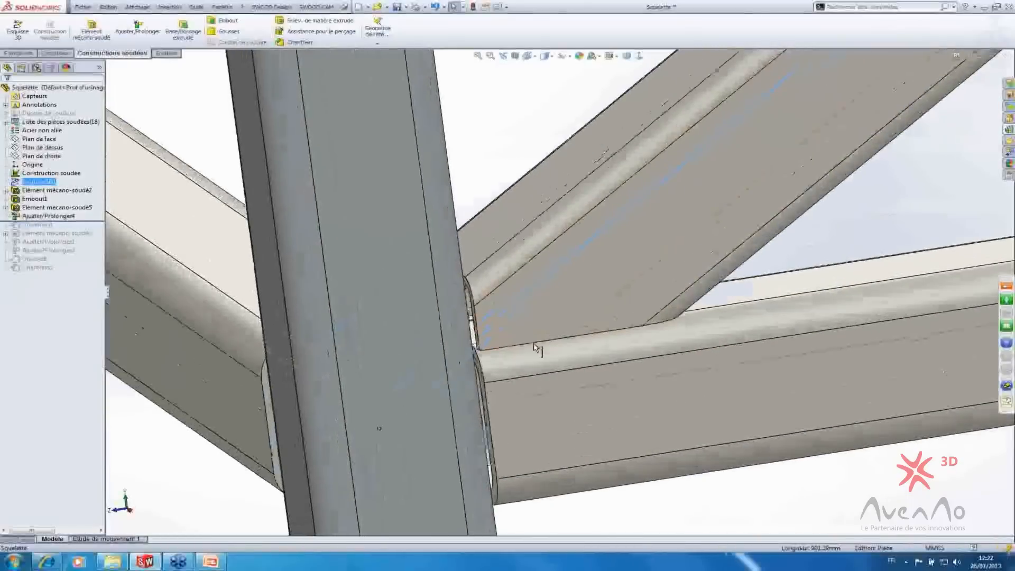
pyautogui.moveTo(537, 349); pyautogui.dragTo(764, 322, button='middle')
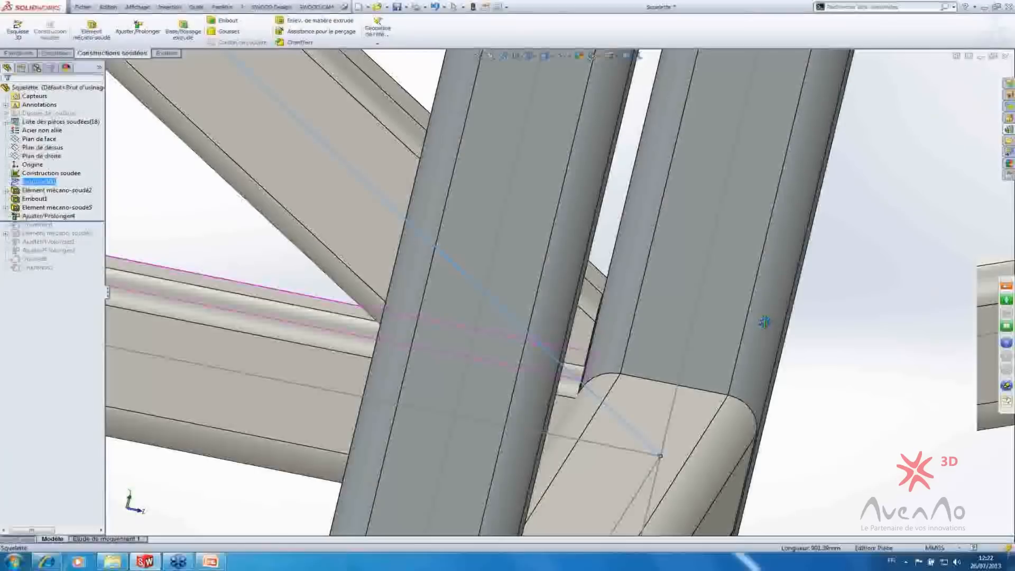
pyautogui.moveTo(764, 322); pyautogui.dragTo(471, 317, button='middle')
pyautogui.scroll(-5, 471, 318)
# - Edit the diagonal's Ajuster/Prolonger feature and try the contoured cut between bodies against the simple cut
pyautogui.moveTo(29, 236); pyautogui.dragTo(29, 218)
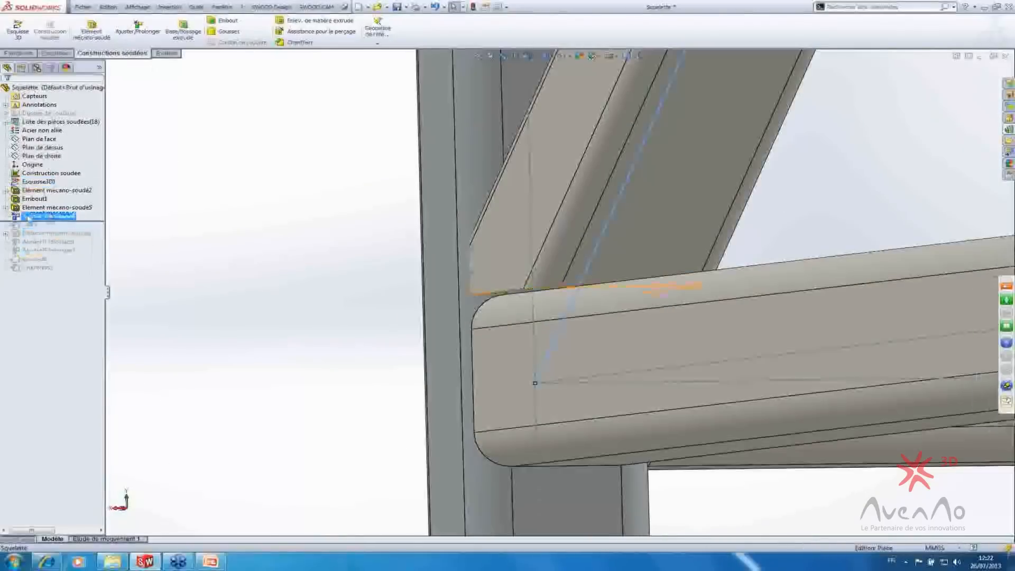
pyautogui.rightClick(29, 218)
pyautogui.click(34, 193)
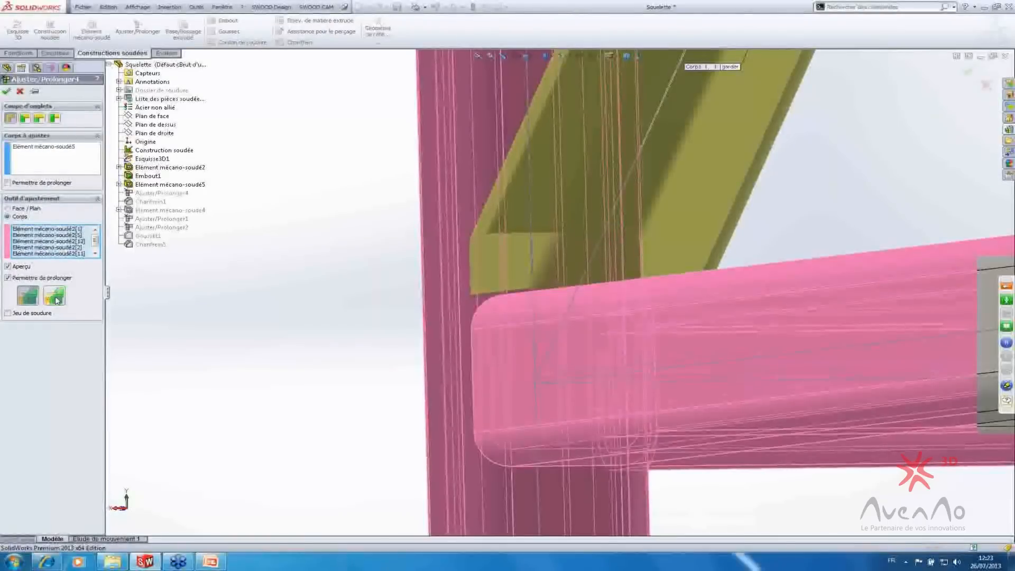
pyautogui.click(55, 299)
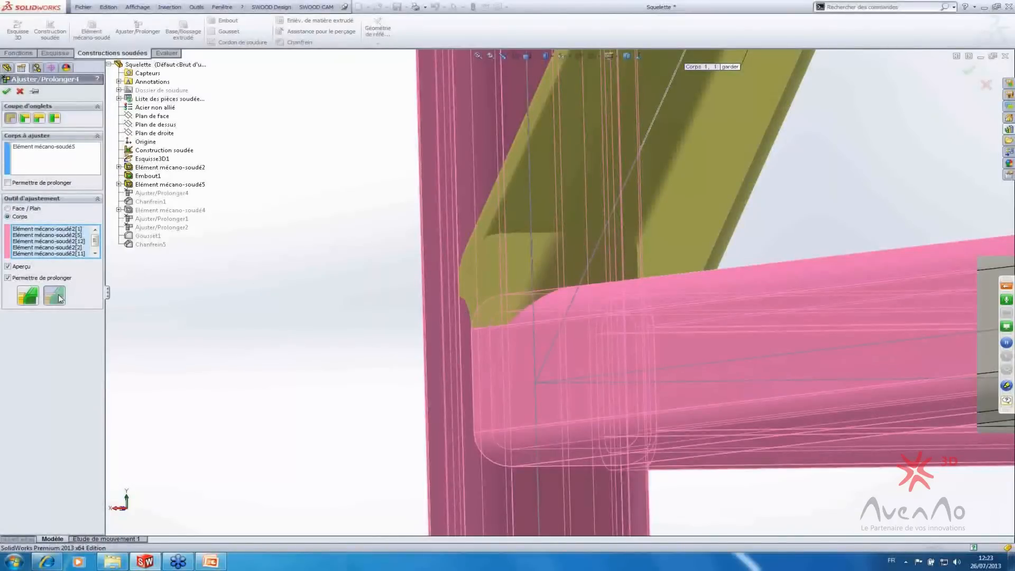
pyautogui.click(27, 295)
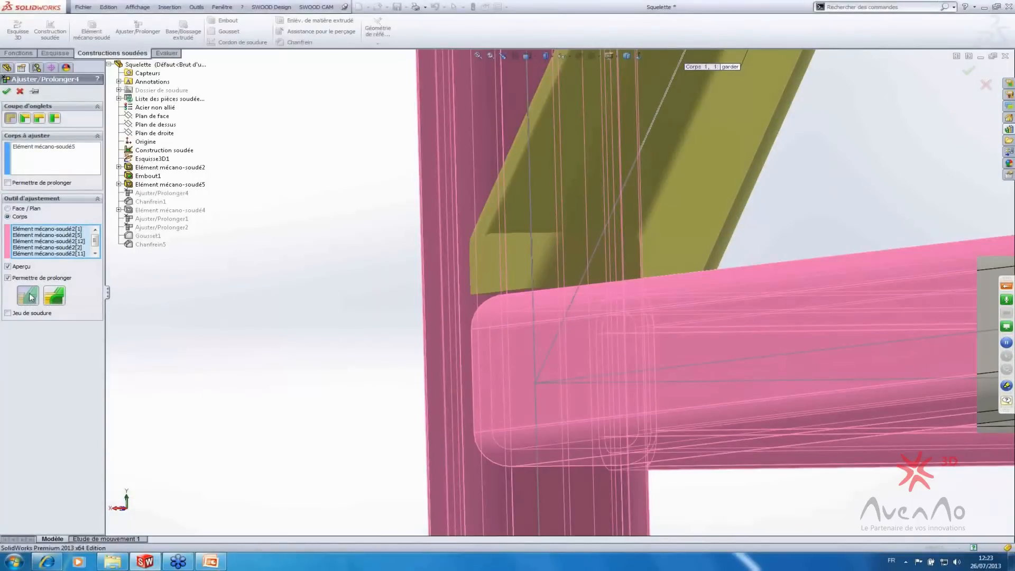
pyautogui.click(55, 296)
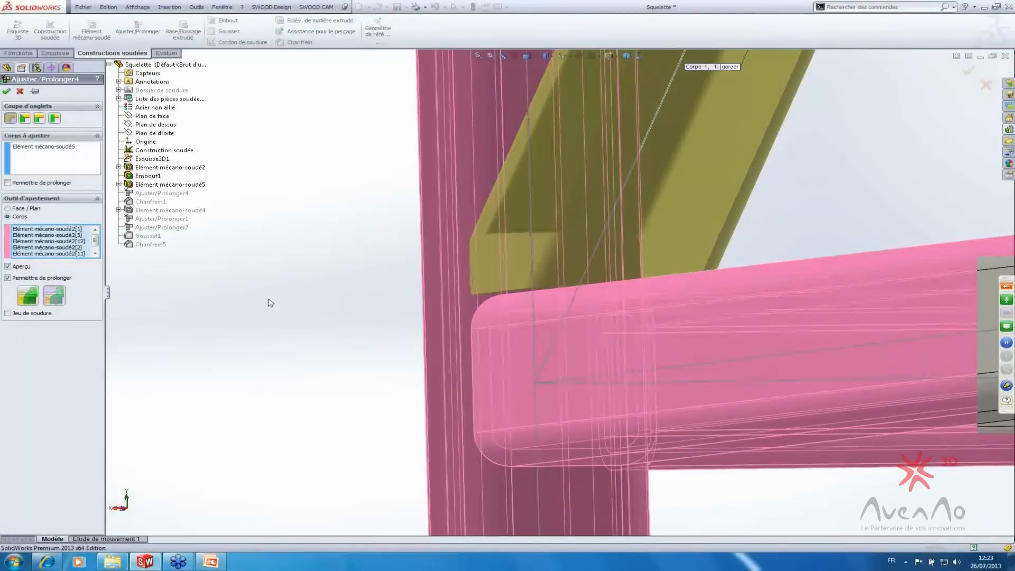
# - Inspect the contoured cut preview where the diagonal meets the post and lower rail
pyautogui.moveTo(507, 366); pyautogui.dragTo(562, 249, button='middle')
pyautogui.scroll(3, 562, 249)
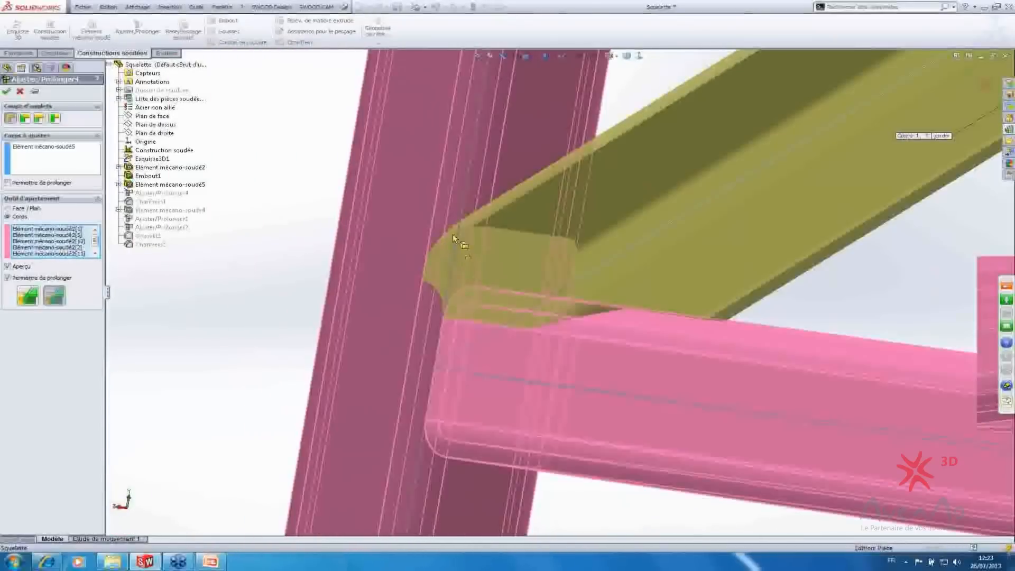
pyautogui.moveTo(460, 245); pyautogui.dragTo(566, 278, button='middle')
pyautogui.scroll(-5, 561, 317)
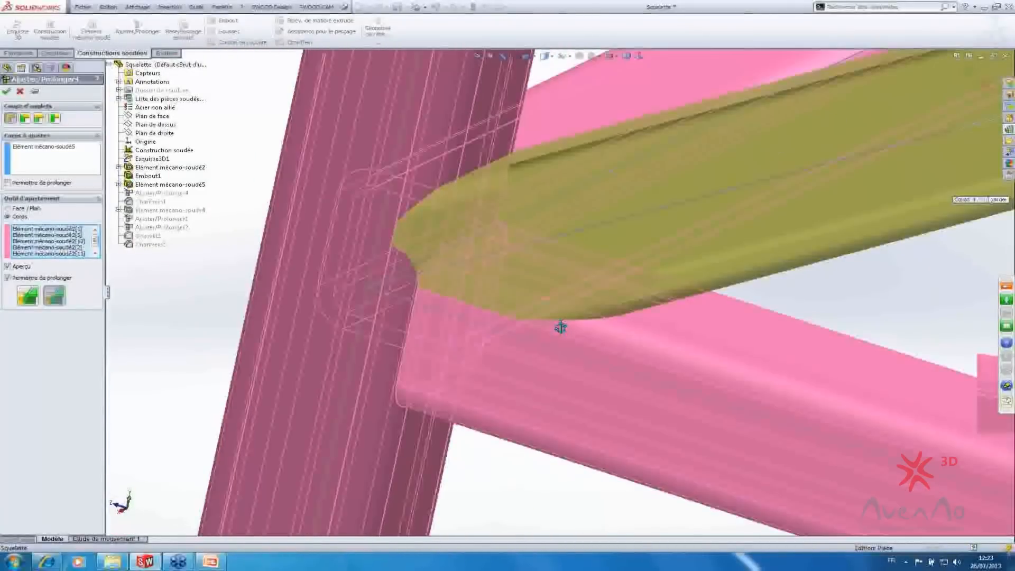
pyautogui.moveTo(561, 328); pyautogui.dragTo(531, 317, button='middle')
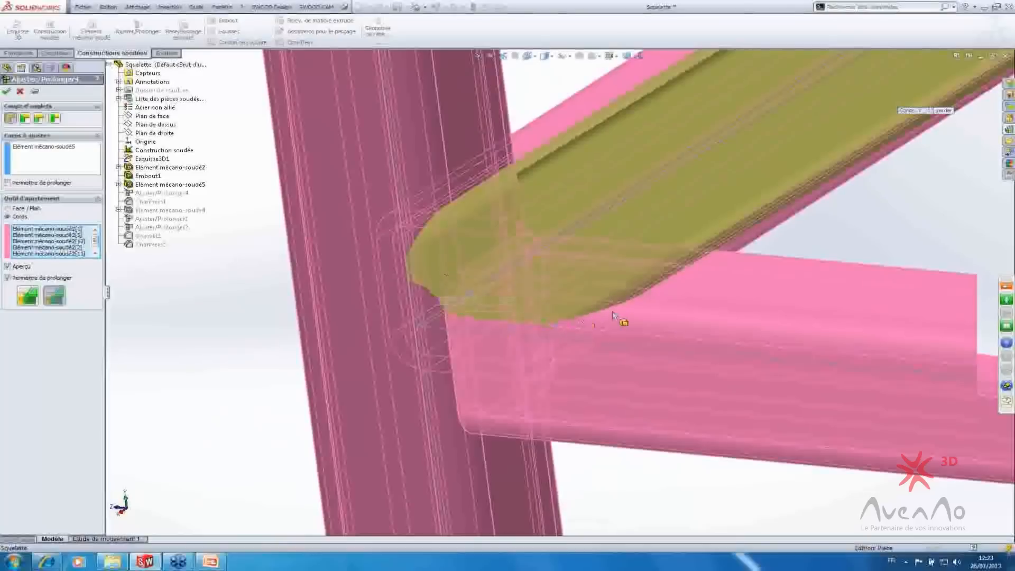
pyautogui.scroll(2, 462, 326)
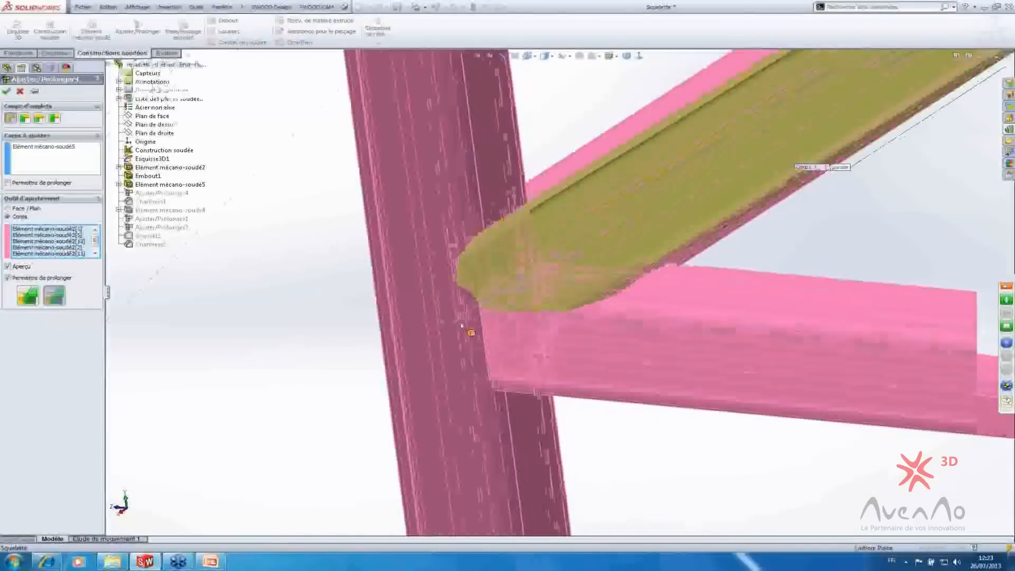
pyautogui.scroll(2, 462, 326)
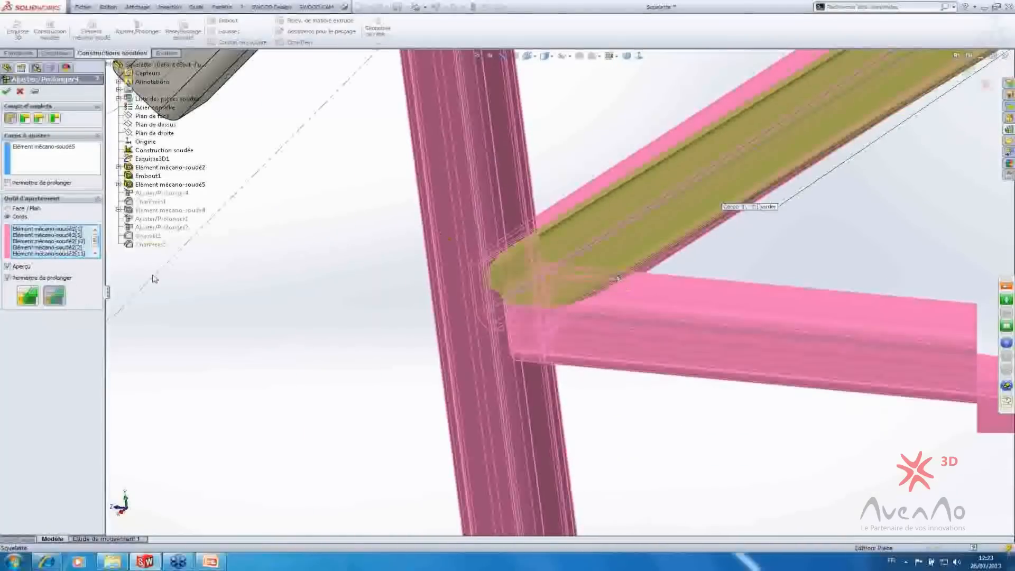
# - Switch the diagonal's trim back to the simple cut between bodies and accept the Ajuster/Prolonger feature
pyautogui.click(54, 295)
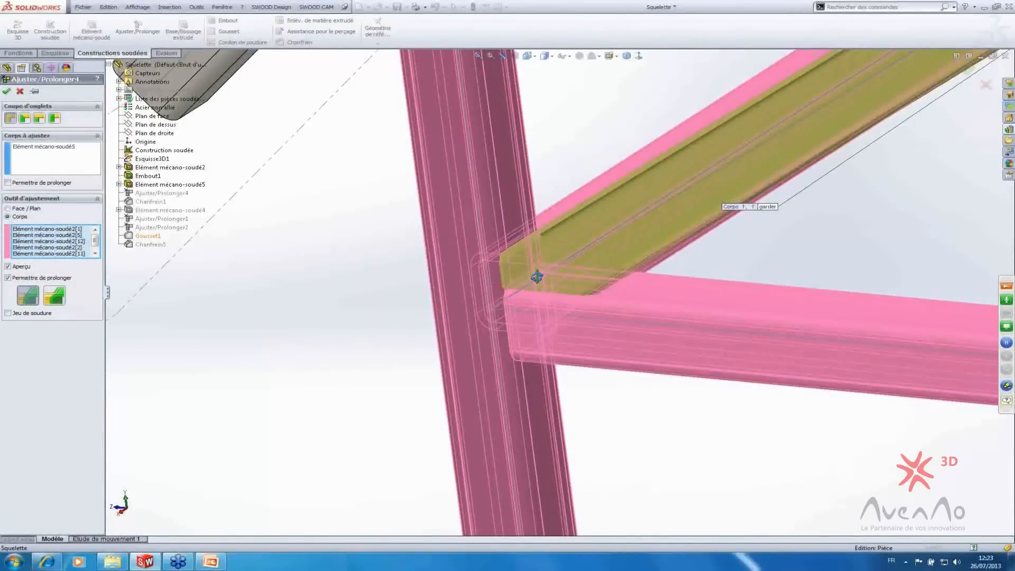
pyautogui.moveTo(537, 277)
pyautogui.mouseDown(button='middle')
pyautogui.moveTo(560, 272)
pyautogui.moveTo(534, 280)
pyautogui.mouseUp(button='middle')
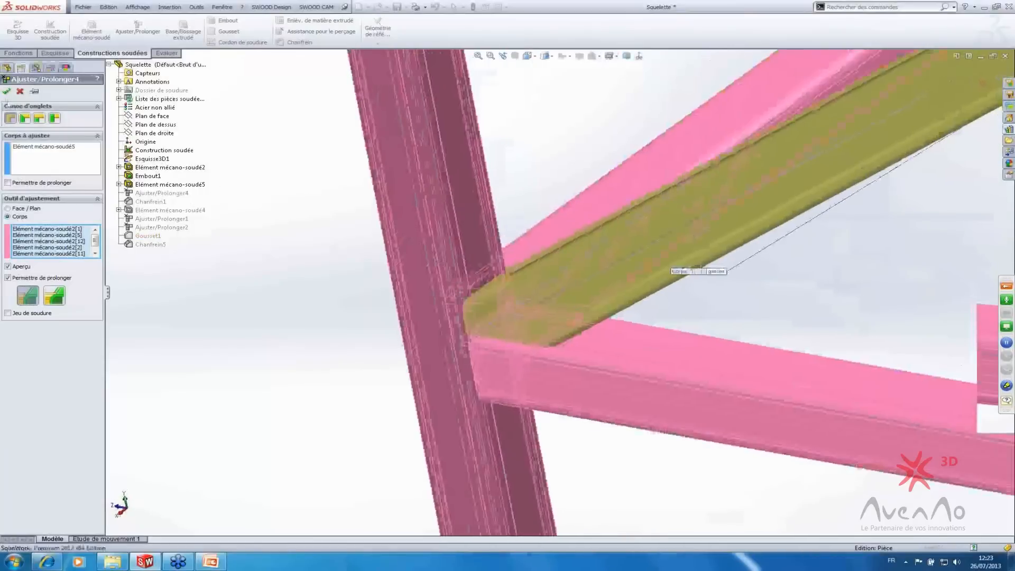
pyautogui.press('Return')
# - Start a triangular Gousset supported by the inner faces of the two lower rails meeting at the back corner post
pyautogui.moveTo(505, 331); pyautogui.dragTo(422, 312, button='middle')
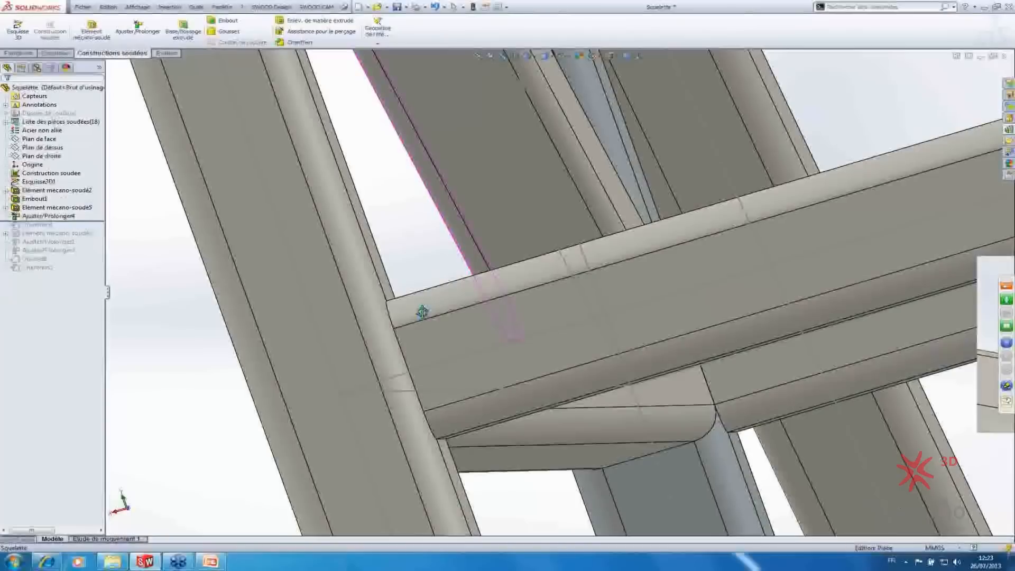
pyautogui.press('f')
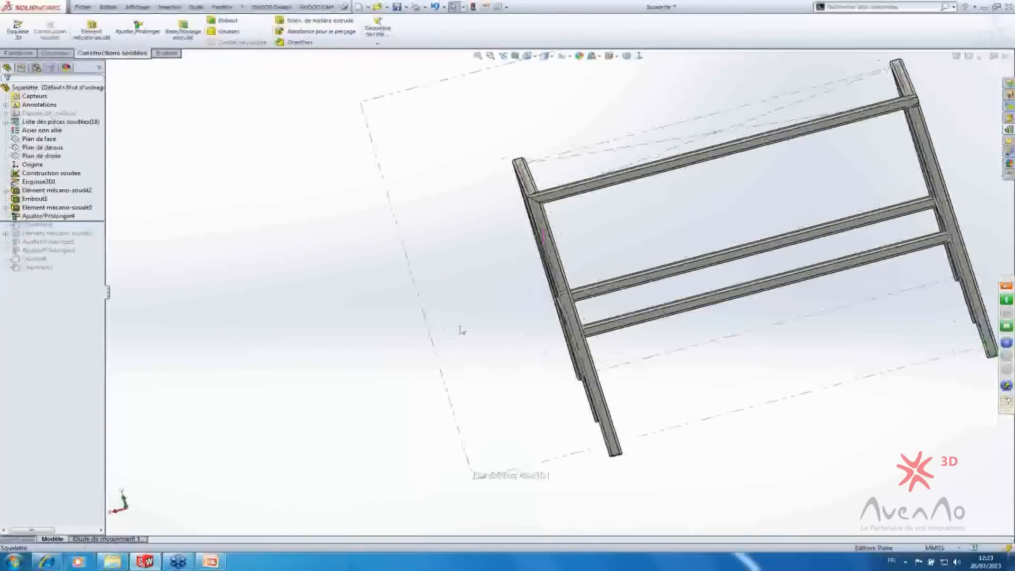
pyautogui.moveTo(462, 331); pyautogui.dragTo(653, 292, button='middle')
pyautogui.scroll(3, 703, 256)
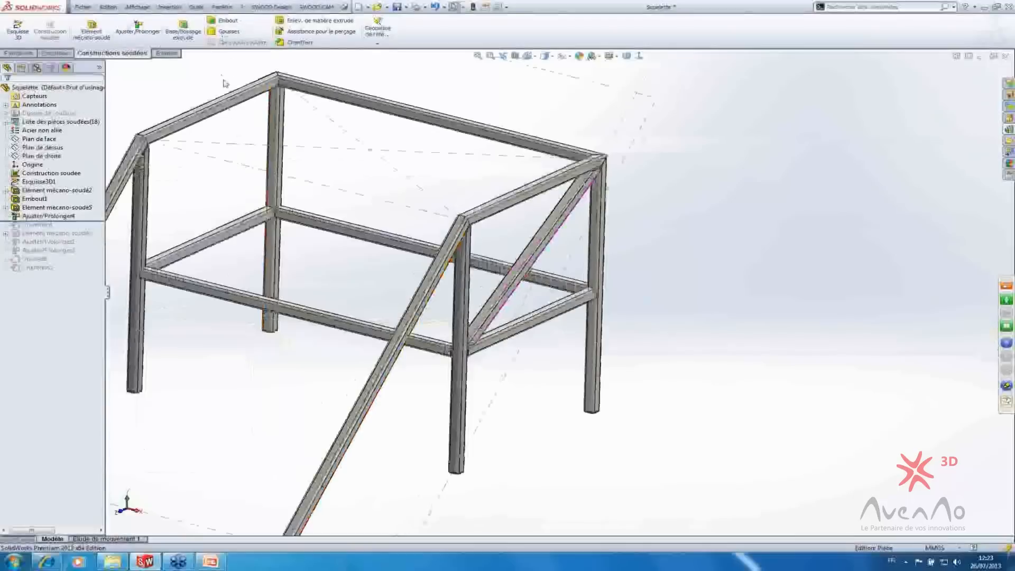
pyautogui.click(219, 33)
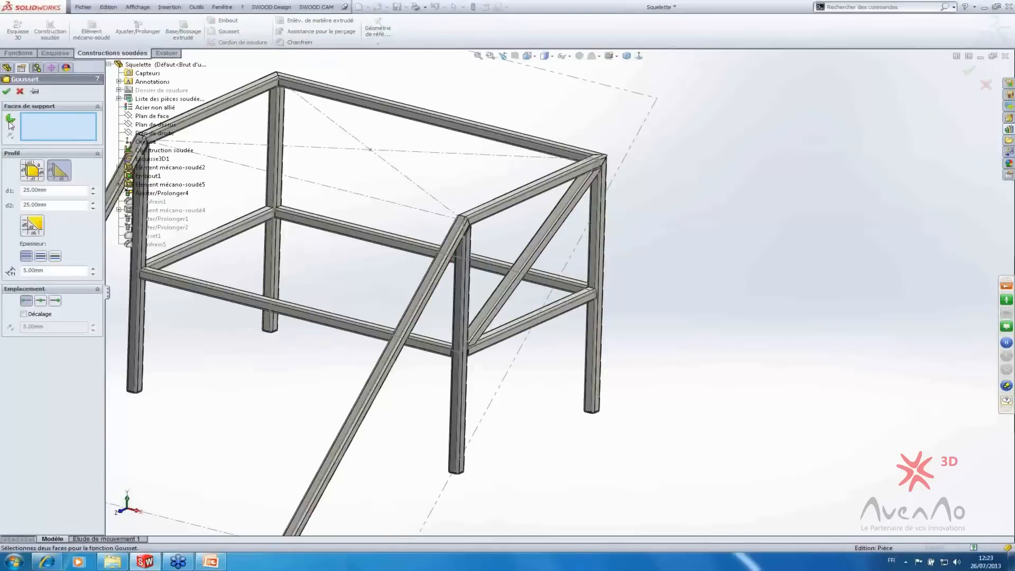
pyautogui.scroll(-5, 430, 256)
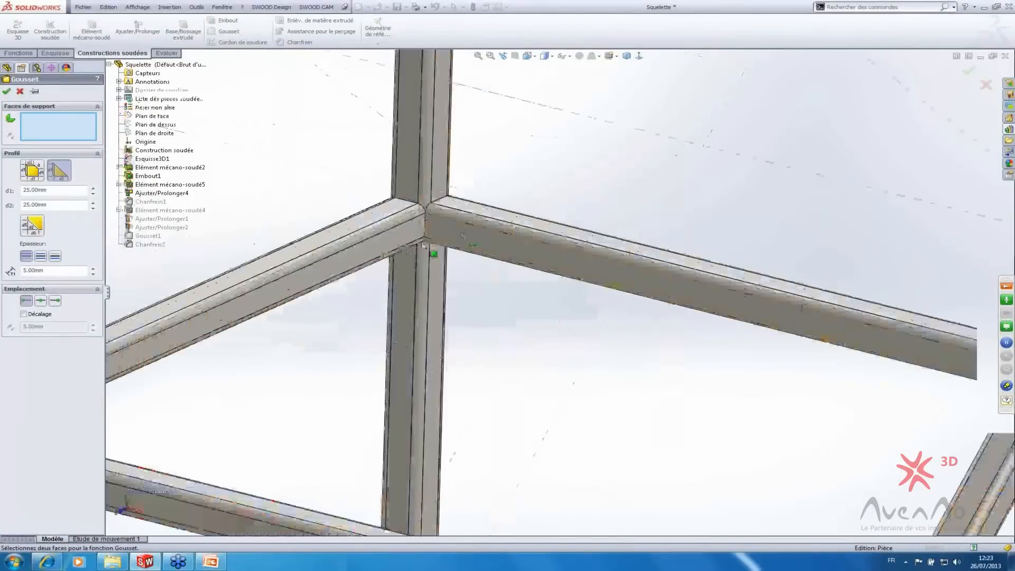
pyautogui.click(440, 254)
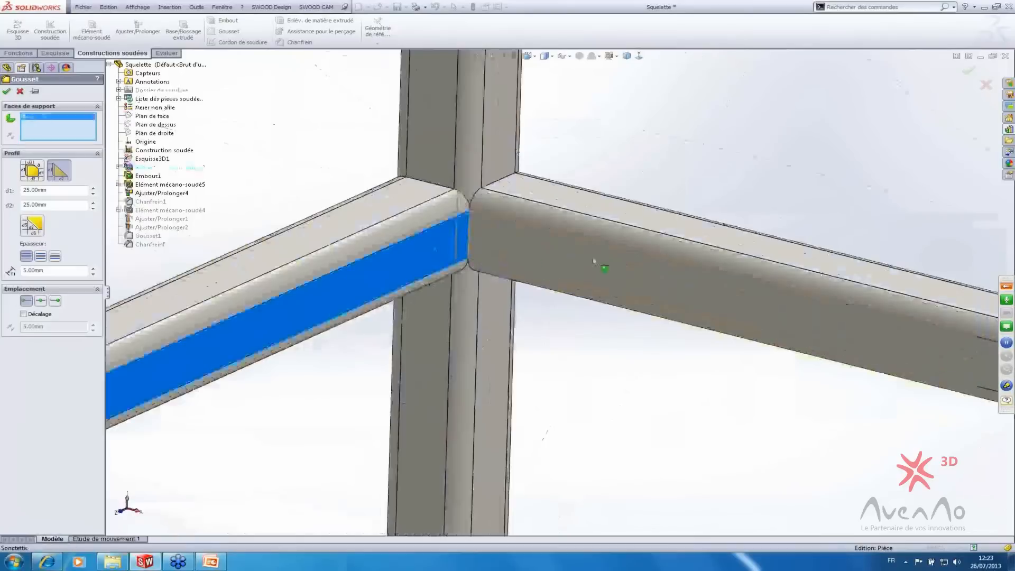
pyautogui.click(655, 274)
pyautogui.moveTo(568, 328); pyautogui.dragTo(624, 360, button='middle')
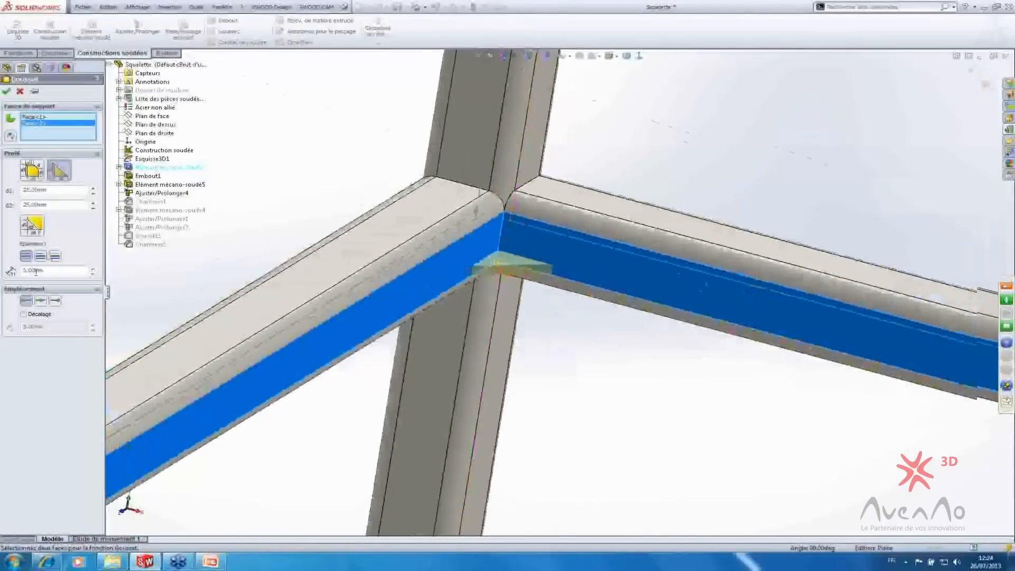
# - Try the start, middle and end placements for the gusset along the corner between its support faces
pyautogui.click(41, 302)
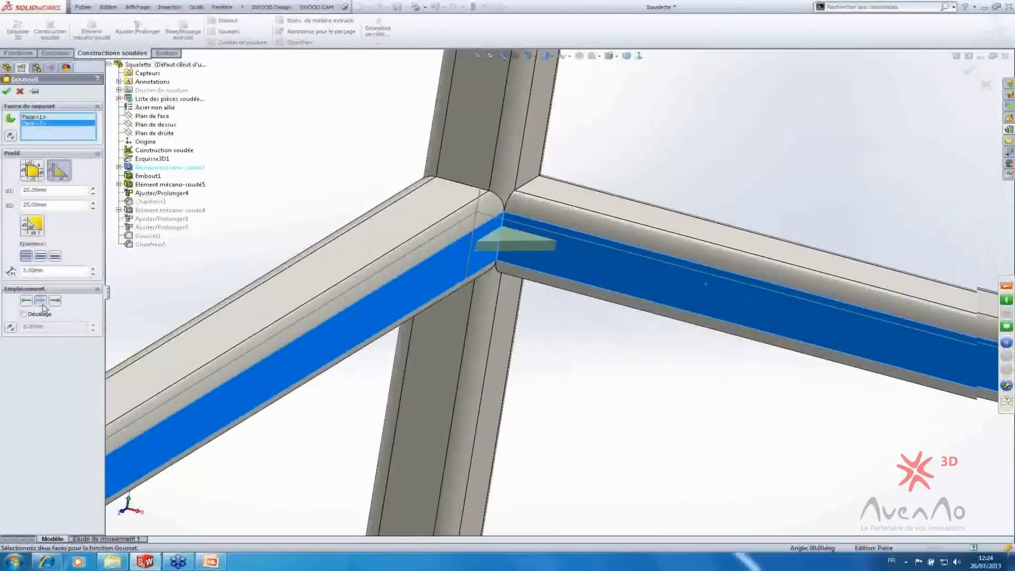
pyautogui.click(55, 302)
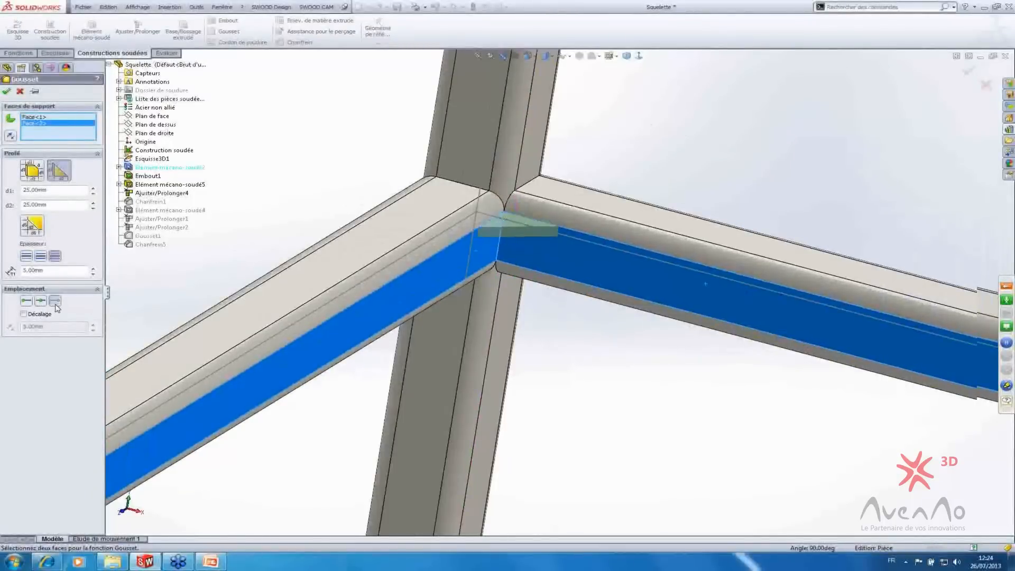
pyautogui.click(26, 302)
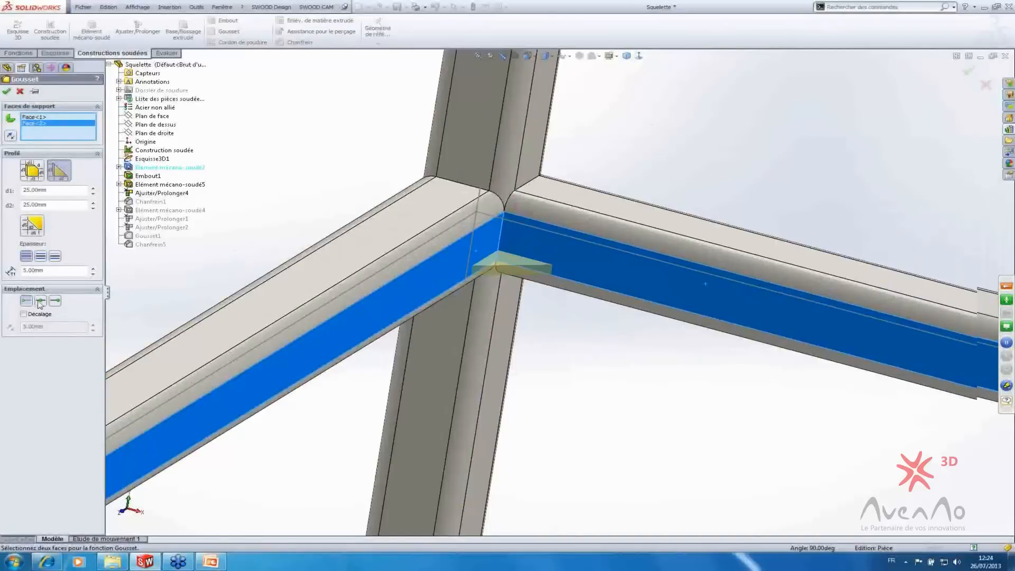
pyautogui.click(56, 301)
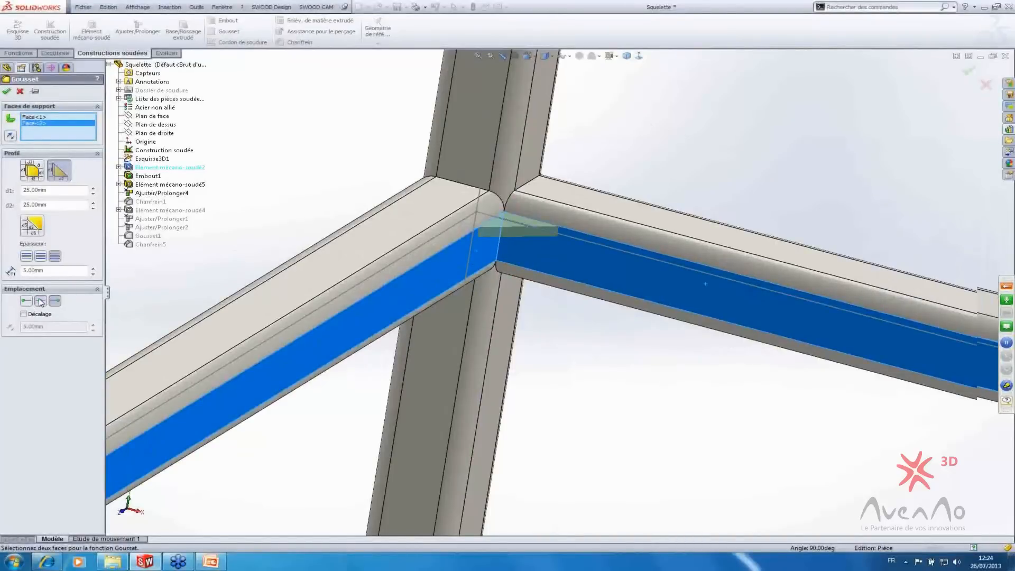
pyautogui.click(40, 301)
pyautogui.click(55, 301)
pyautogui.click(41, 301)
pyautogui.click(55, 300)
# - Place the gusset at the midpoint and apply its thickness to both sides after comparing the one-sided options
pyautogui.moveTo(45, 271); pyautogui.dragTo(30, 270)
pyautogui.click(41, 257)
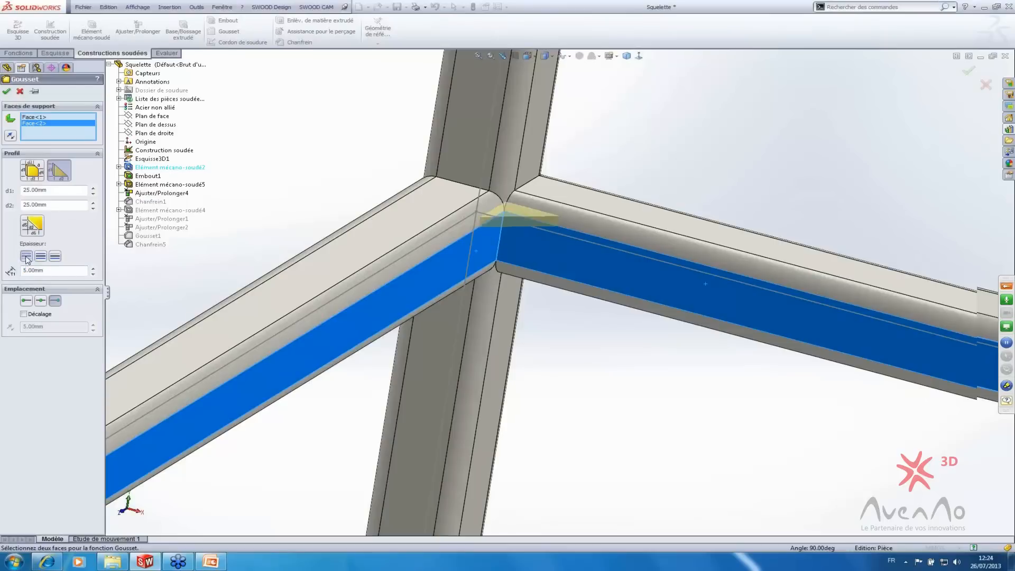
pyautogui.click(55, 256)
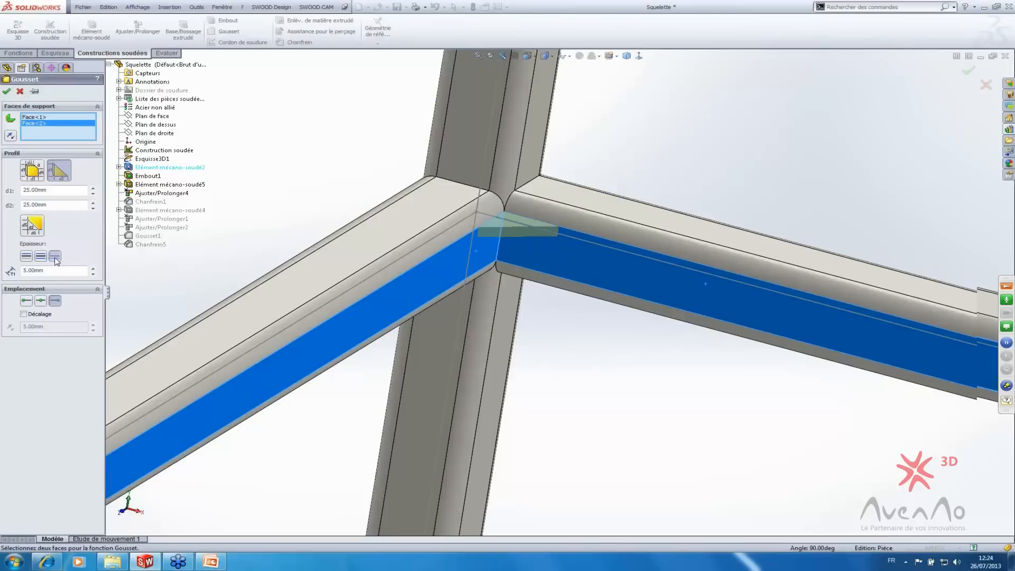
pyautogui.click(40, 301)
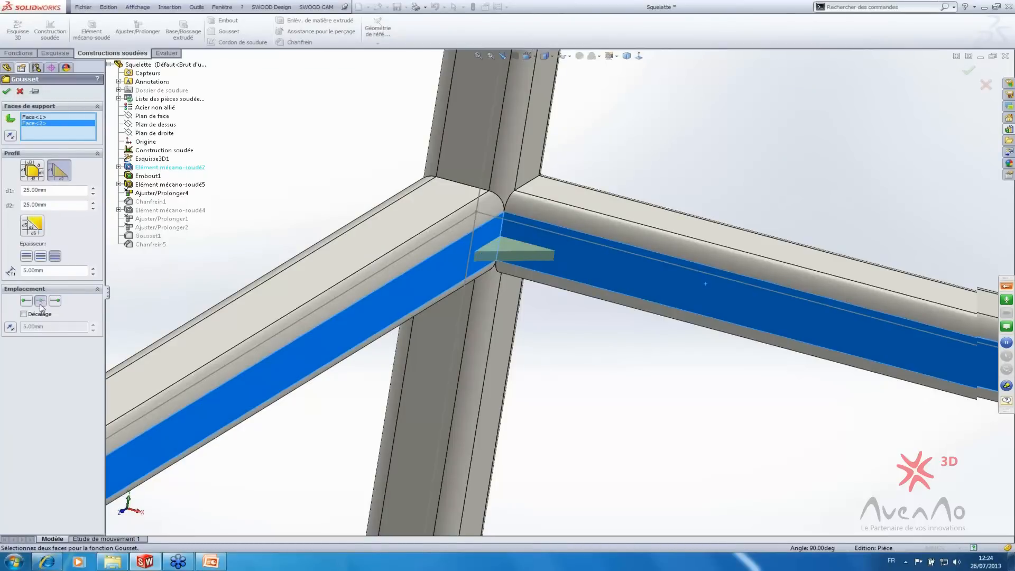
pyautogui.click(41, 257)
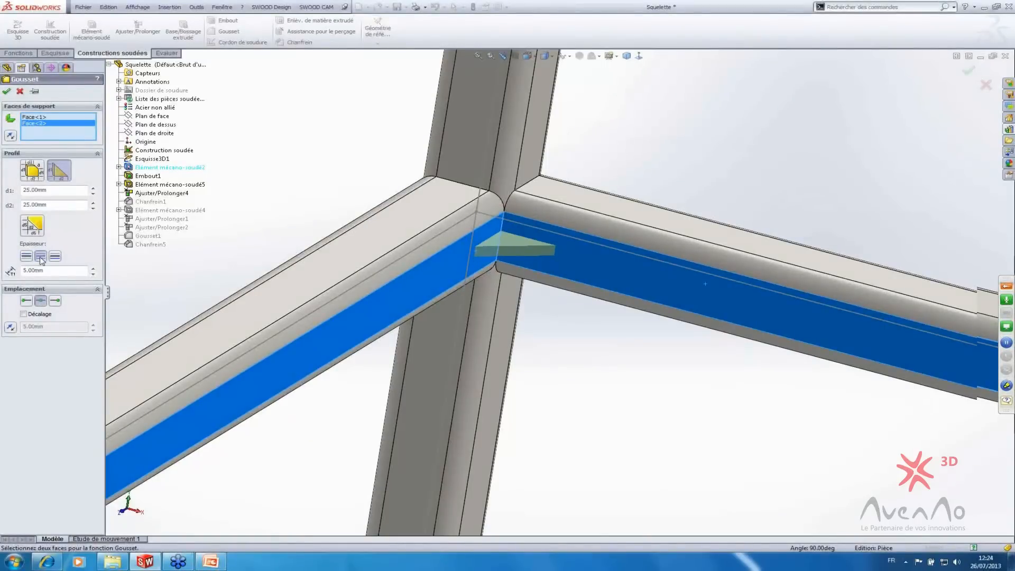
# - Increase the gusset profile's d1 and d2 distances to 65 mm each
pyautogui.click(93, 187)
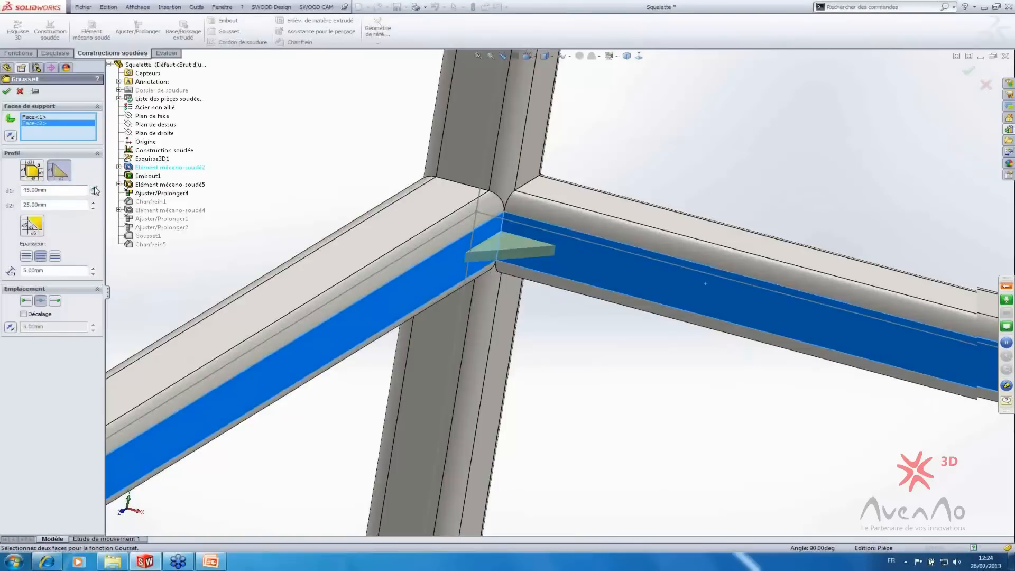
pyautogui.click(93, 188)
pyautogui.scroll(1, 31, 188)
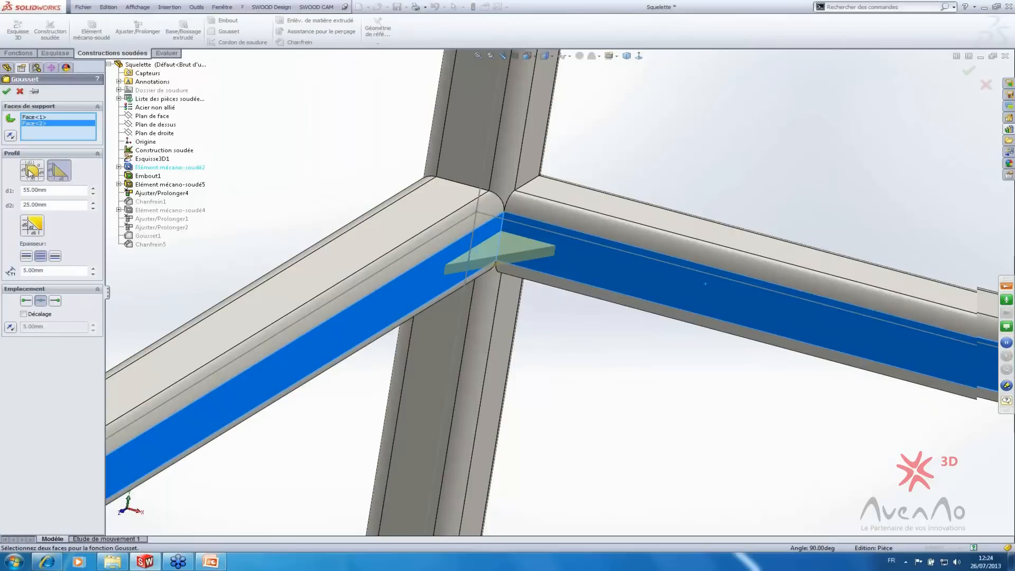
pyautogui.click(93, 202)
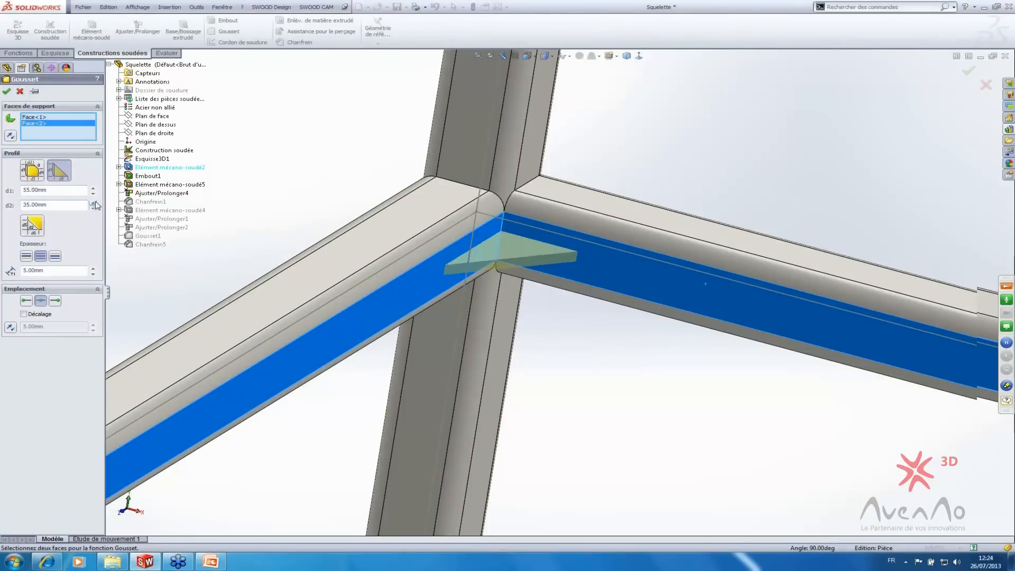
pyautogui.click(94, 203)
pyautogui.click(95, 202)
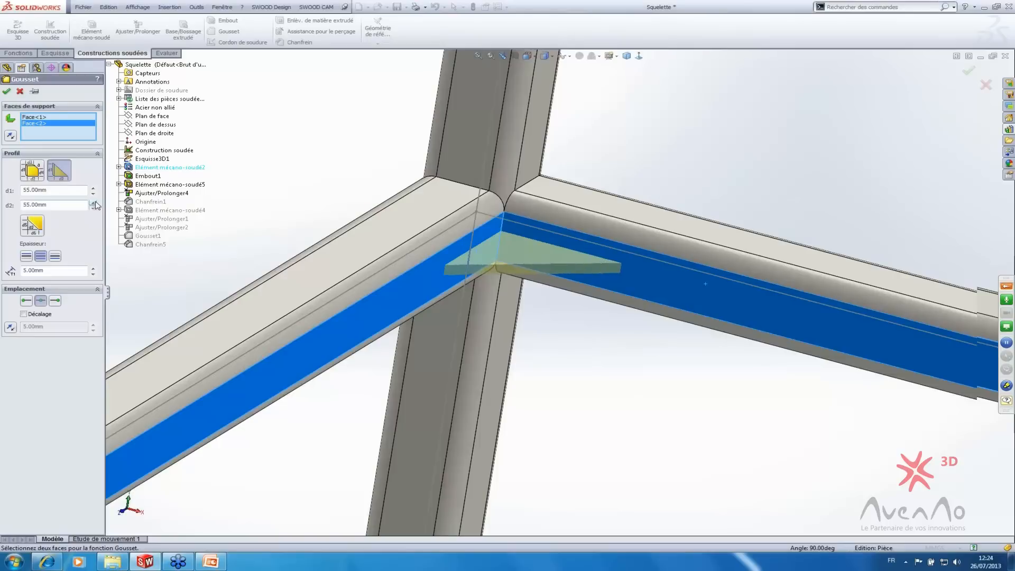
pyautogui.click(93, 188)
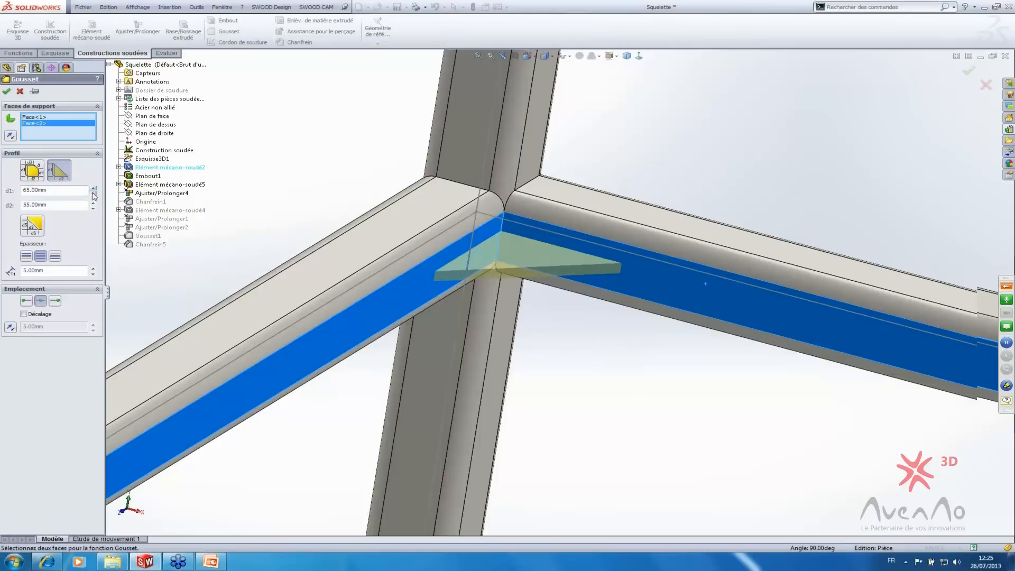
pyautogui.click(93, 203)
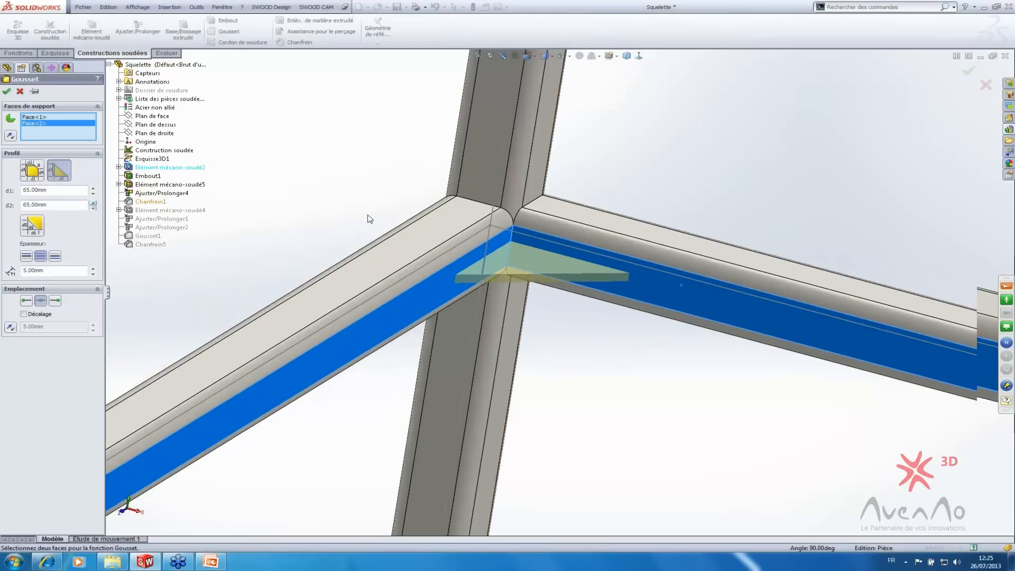
# - Open the gusset profile's d1 distance for editing
pyautogui.moveTo(370, 219); pyautogui.dragTo(483, 227, button='middle')
pyautogui.doubleClick(31, 191)
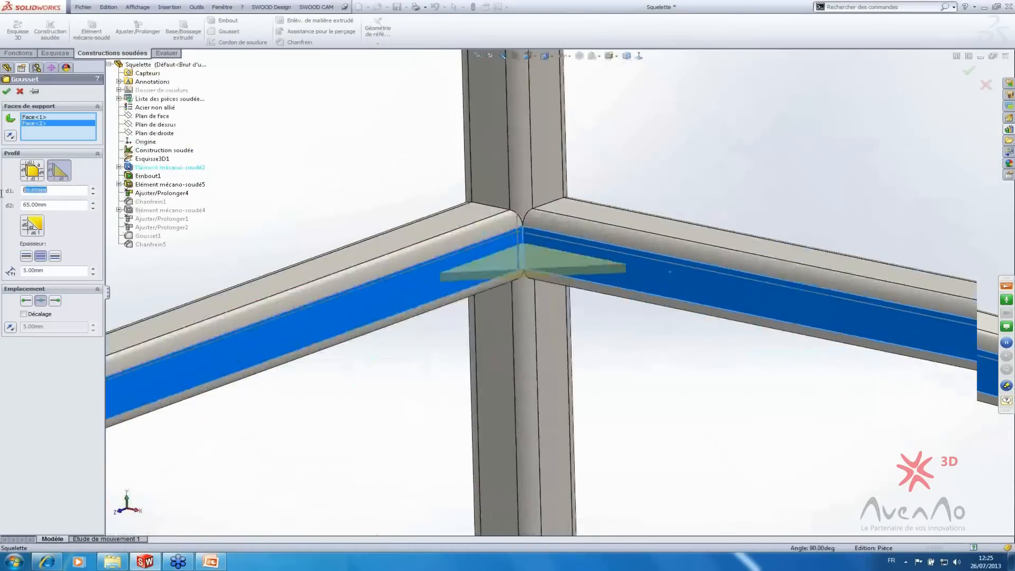
# - Set the gusset's profile distances d1 and d2 to 50 mm each and create it between the two selected tube faces
pyautogui.write('50')
pyautogui.press('Tab')
pyautogui.write('50')
pyautogui.press('Return')
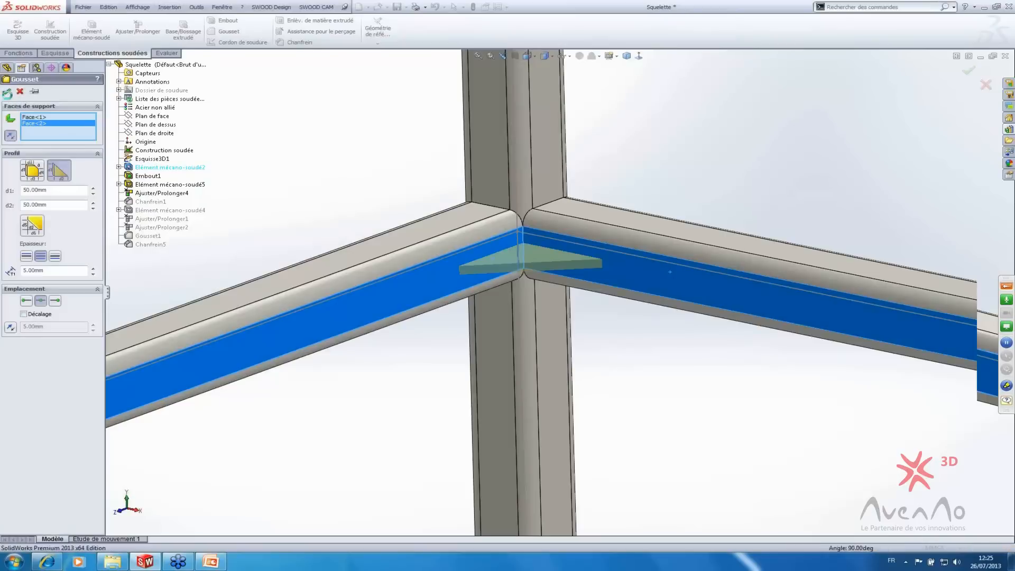
pyautogui.click(7, 91)
# - Examine the welded frame and its tube joints from several angles, up close and as a whole
pyautogui.moveTo(515, 316); pyautogui.dragTo(687, 380, button='middle')
pyautogui.scroll(6, 687, 380)
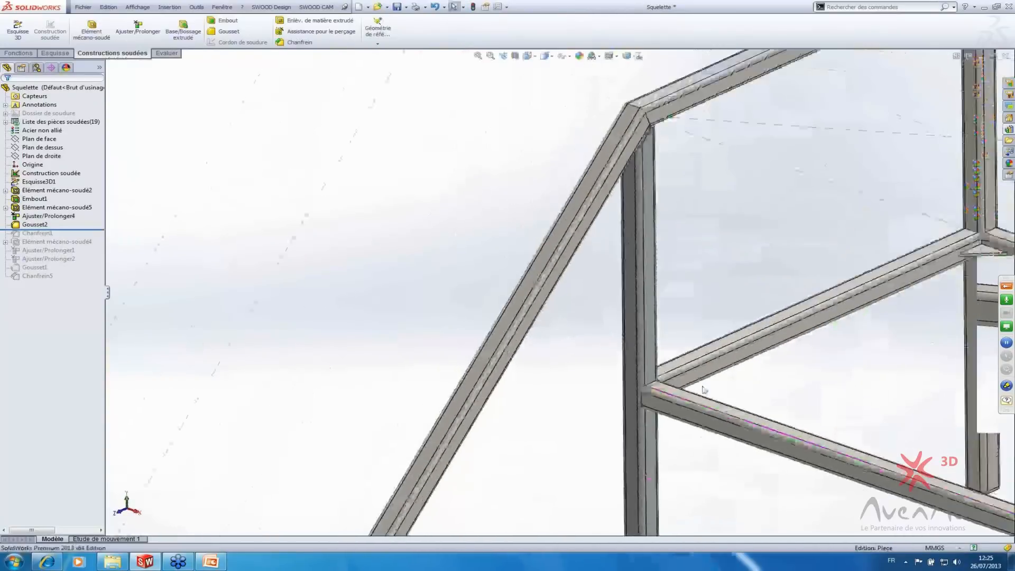
pyautogui.moveTo(551, 300); pyautogui.dragTo(635, 286, button='middle')
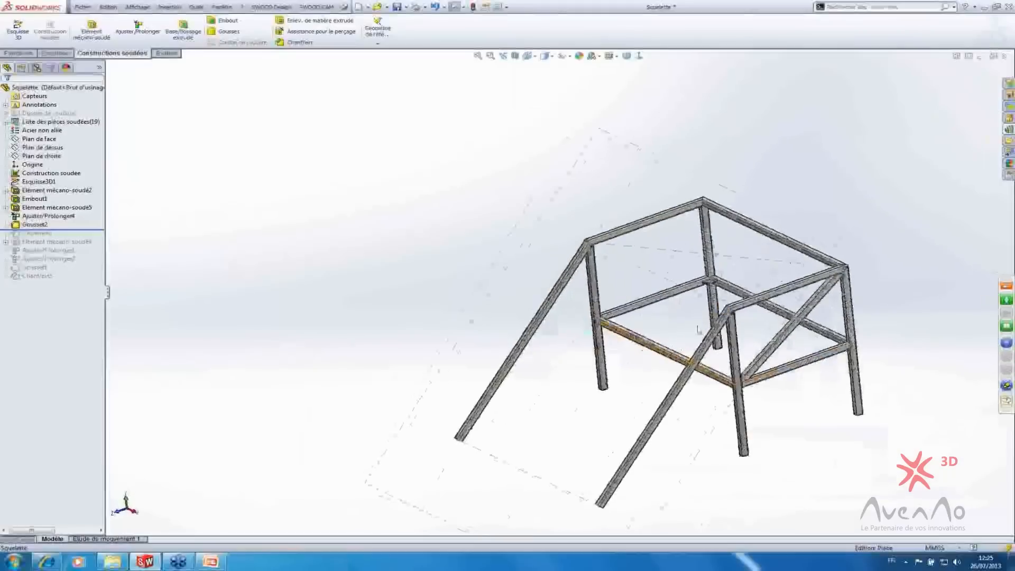
pyautogui.scroll(-6, 638, 283)
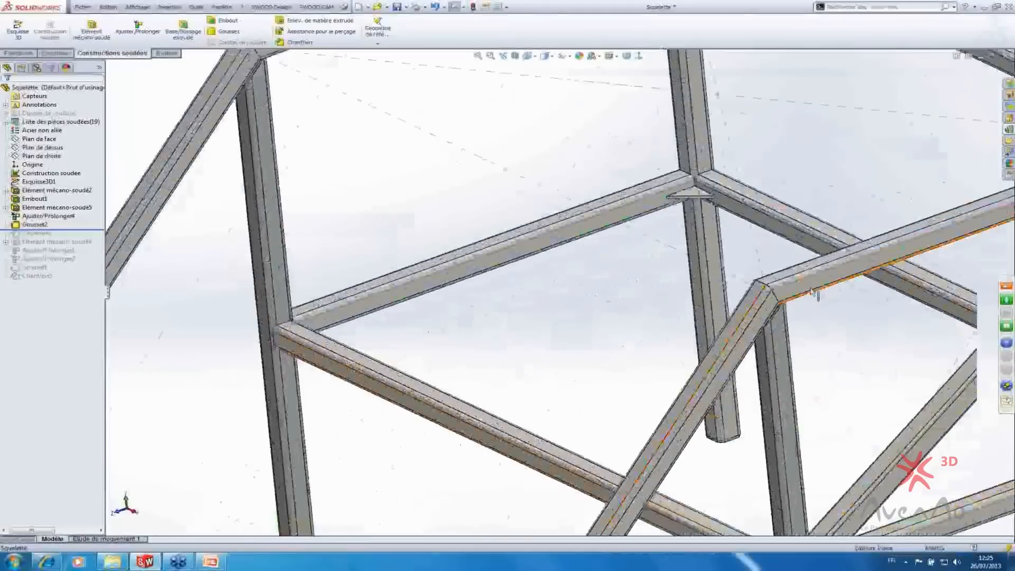
pyautogui.scroll(-5, 809, 296)
pyautogui.moveTo(814, 302); pyautogui.dragTo(608, 264, button='middle')
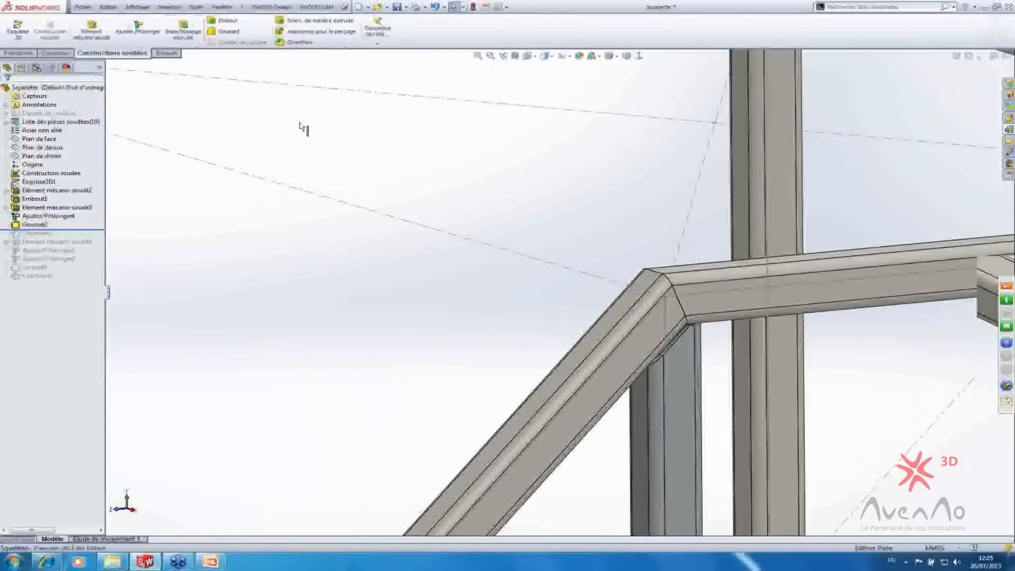
pyautogui.scroll(5, 318, 159)
pyautogui.scroll(-4, 872, 188)
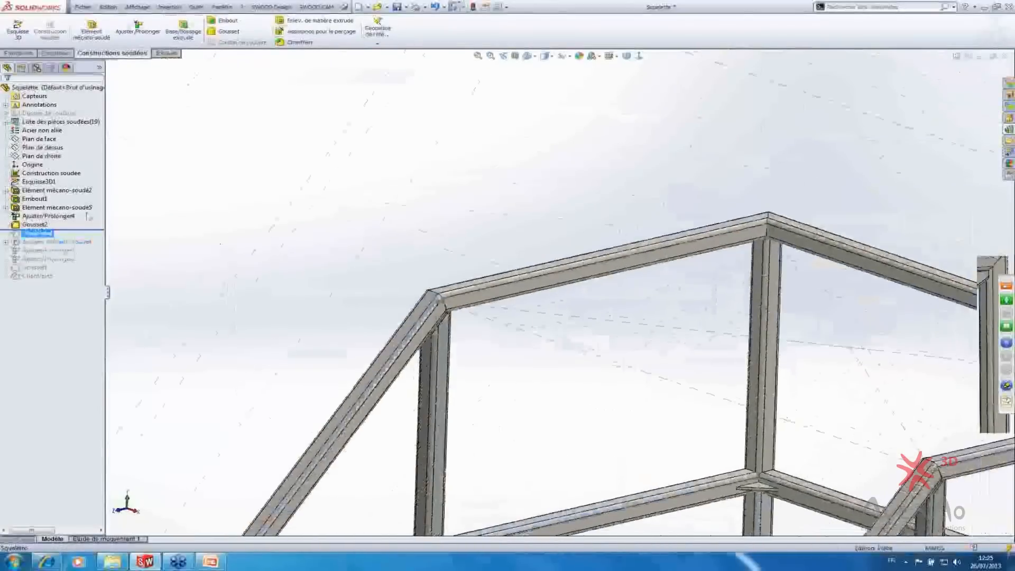
pyautogui.scroll(3, 529, 288)
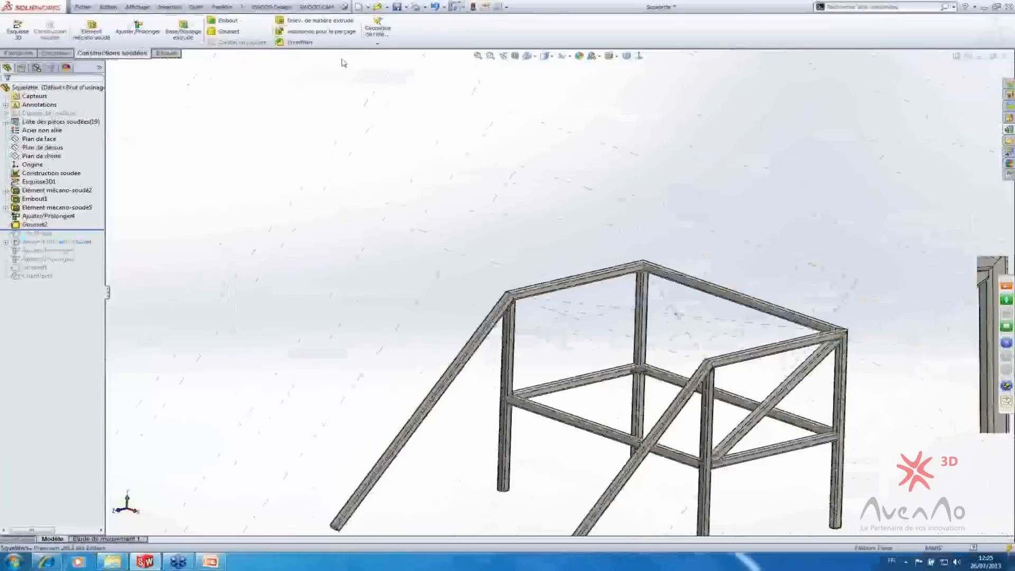
pyautogui.scroll(3, 528, 275)
pyautogui.moveTo(578, 307); pyautogui.dragTo(553, 349, button='middle')
pyautogui.scroll(-5, 553, 349)
pyautogui.scroll(6, 608, 371)
pyautogui.scroll(-3, 664, 423)
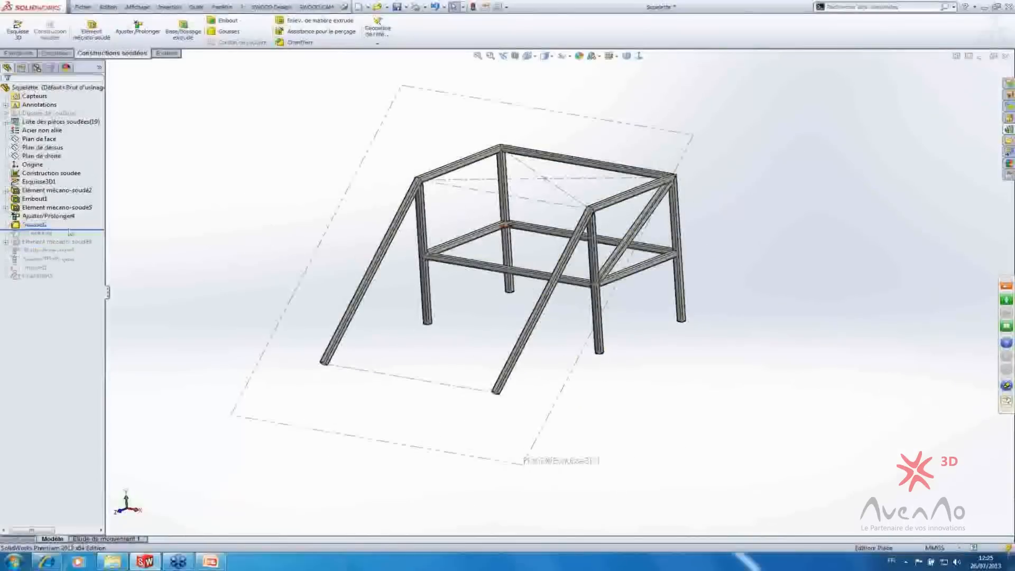
# - Roll the feature history forward past Chanfrein1 and delete that chamfer feature
pyautogui.moveTo(74, 230); pyautogui.dragTo(74, 239)
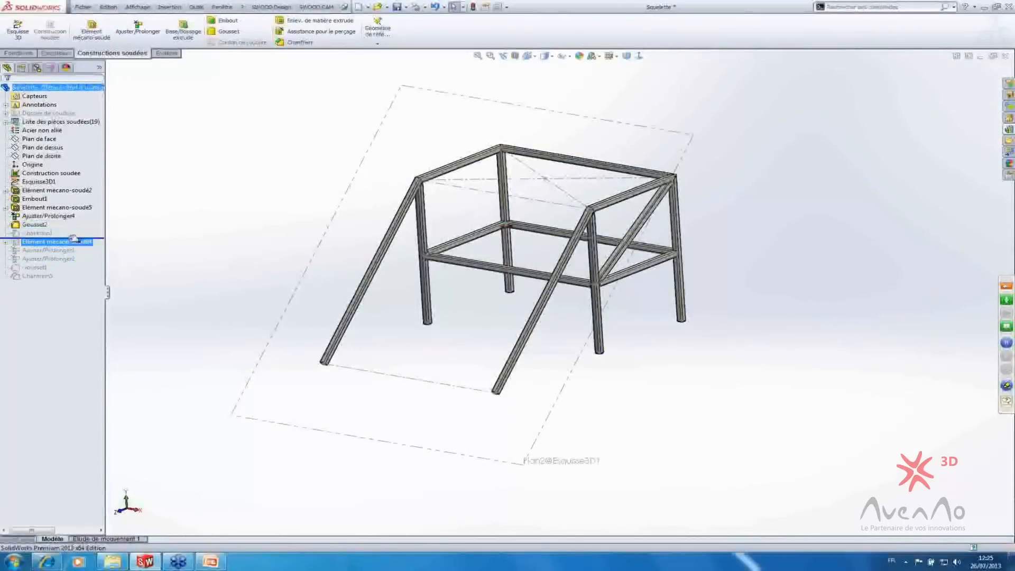
pyautogui.rightClick(33, 233)
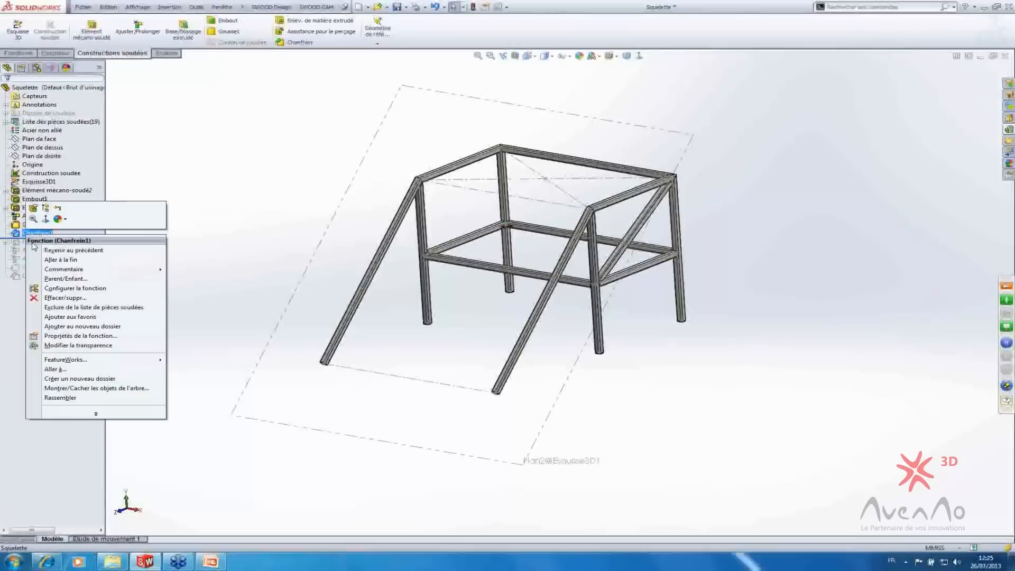
pyautogui.click(50, 297)
pyautogui.press('Return')
# - Roll the feature history forward to the end, past Chanfrein5
pyautogui.rightClick(53, 113)
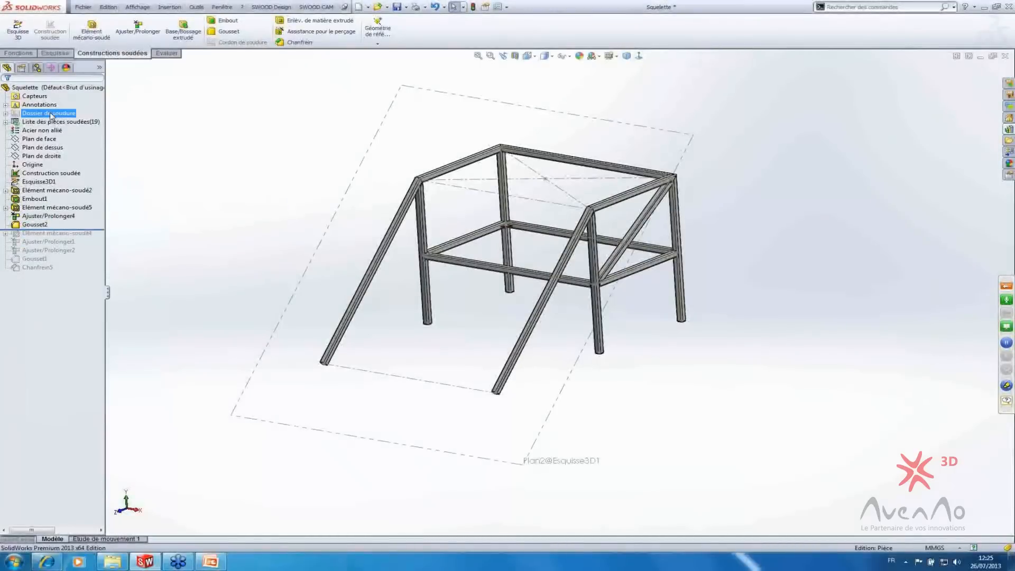
pyautogui.click(5, 116)
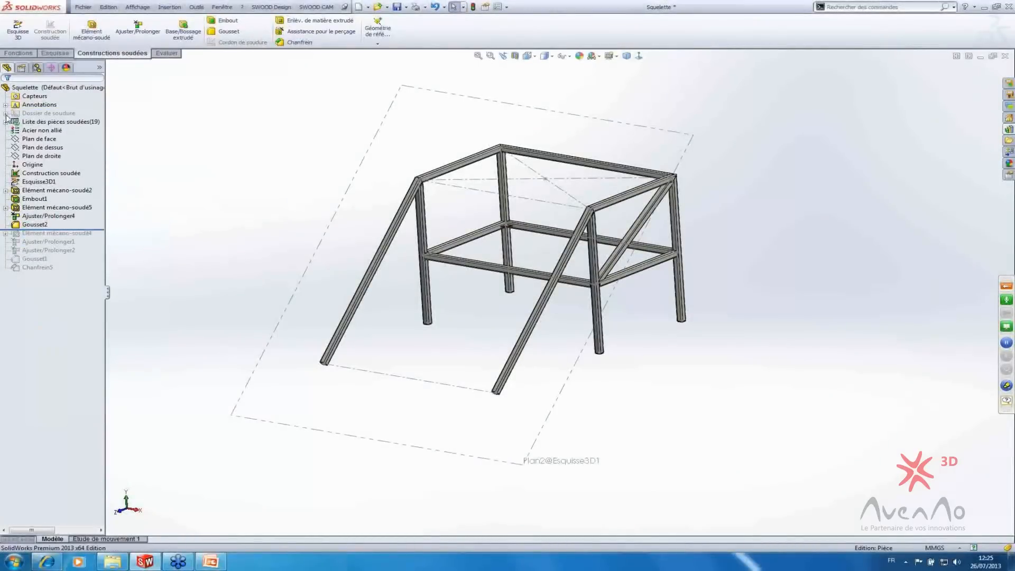
pyautogui.click(58, 250)
pyautogui.moveTo(106, 229); pyautogui.dragTo(80, 272)
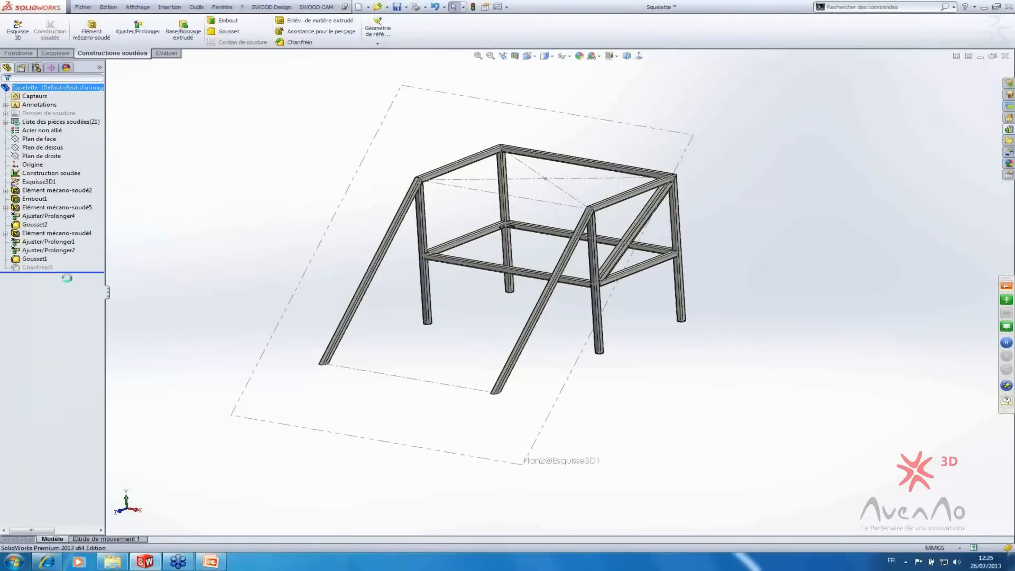
# - Delete the features Elément mécano-soudé4, Ajuster/Prolonger2, Gousset1 and Chanfrein5 together with their dependent objects
pyautogui.click(58, 235)
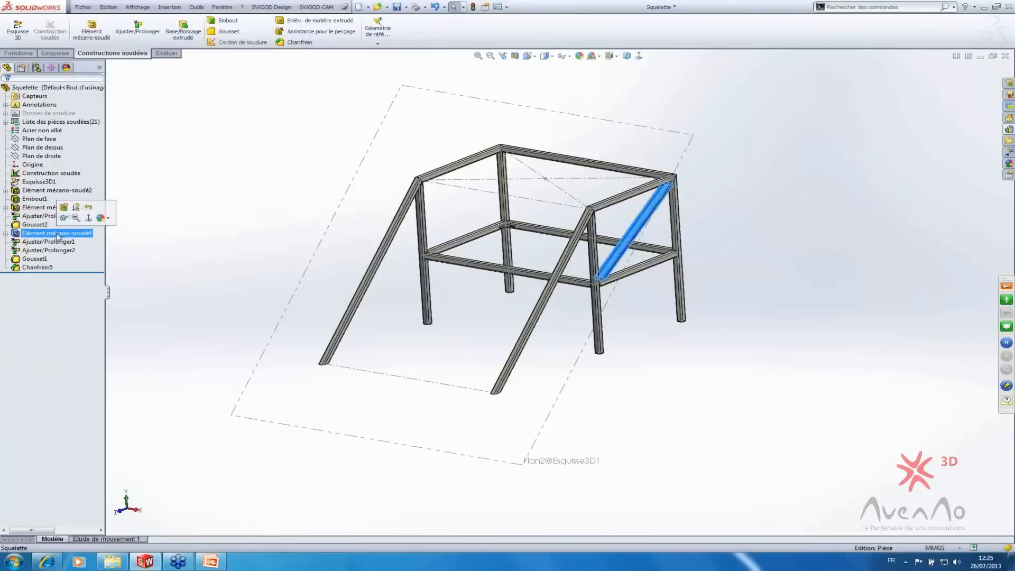
pyautogui.moveTo(55, 236); pyautogui.dragTo(31, 270)
pyautogui.rightClick(31, 269)
pyautogui.click(55, 294)
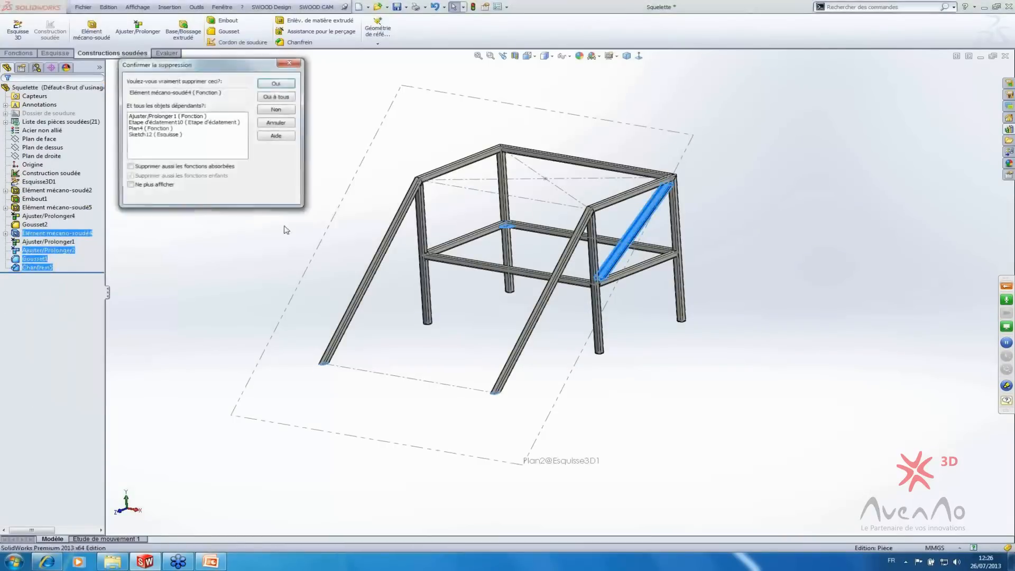
pyautogui.click(283, 86)
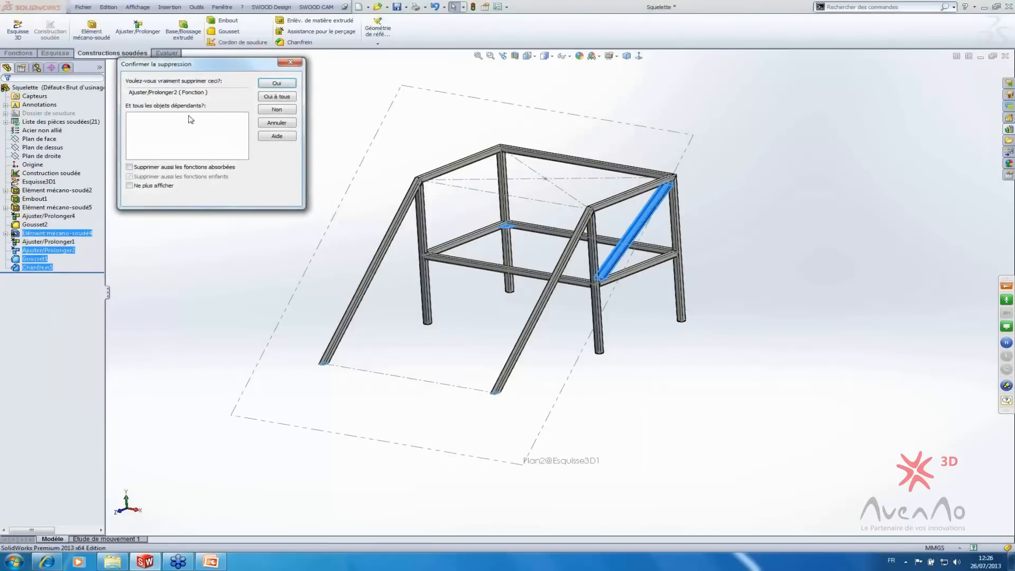
pyautogui.click(277, 83)
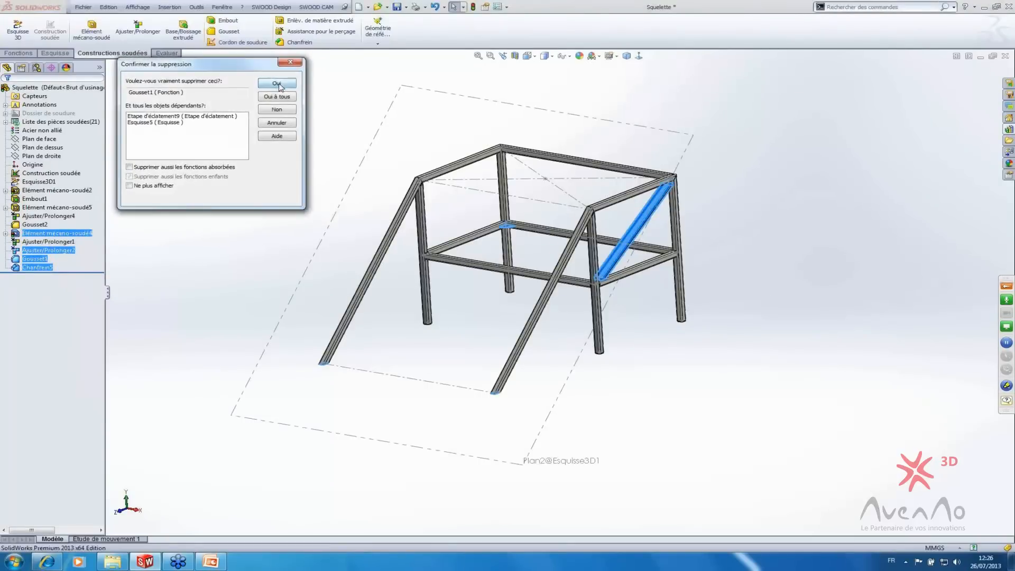
pyautogui.click(274, 98)
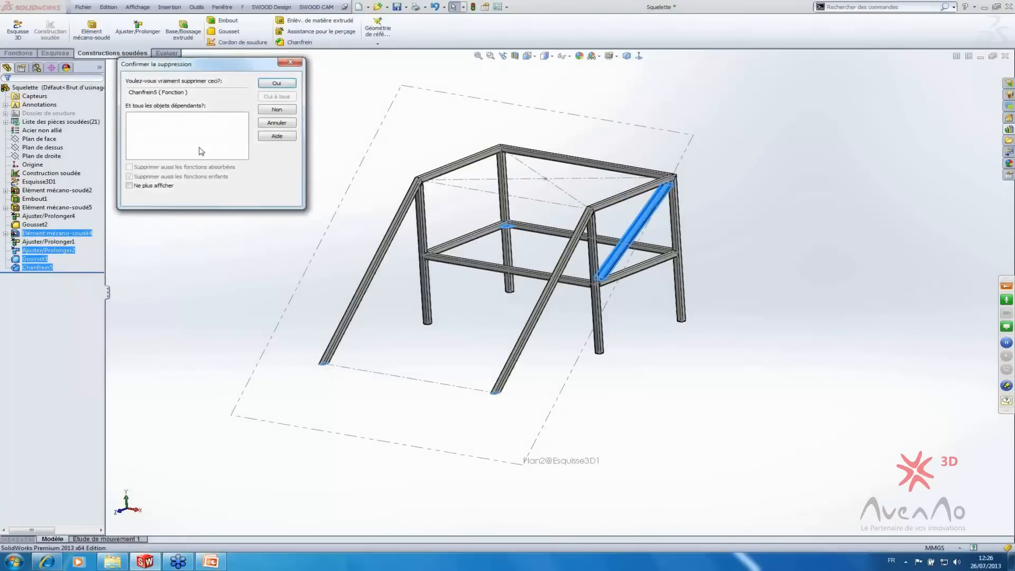
pyautogui.click(276, 84)
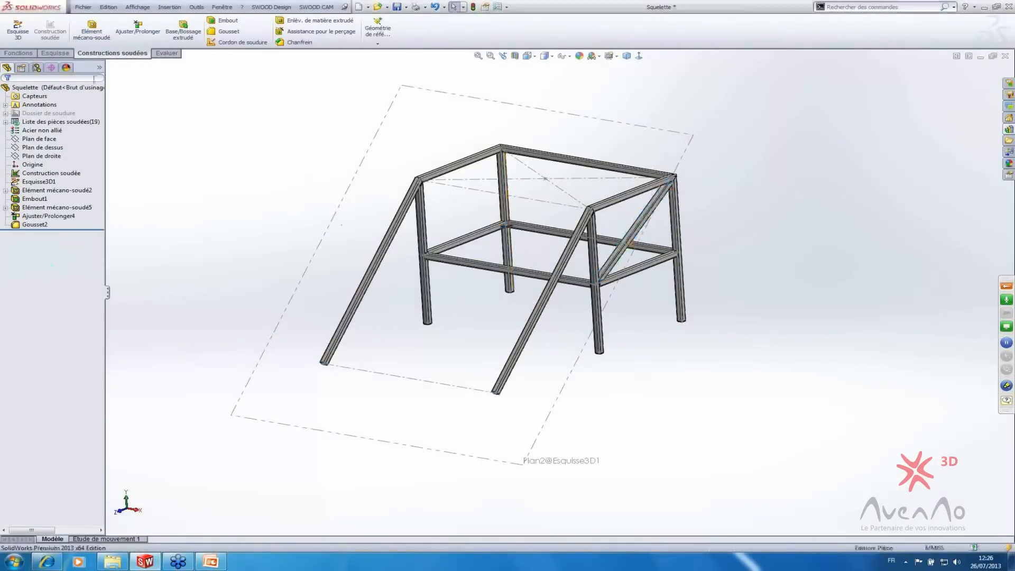
# - Delete the weld folder Dossier de soudure together with its dependent weld beads
pyautogui.click(32, 129)
pyautogui.rightClick(32, 113)
pyautogui.press('Escape')
pyautogui.rightClick(32, 112)
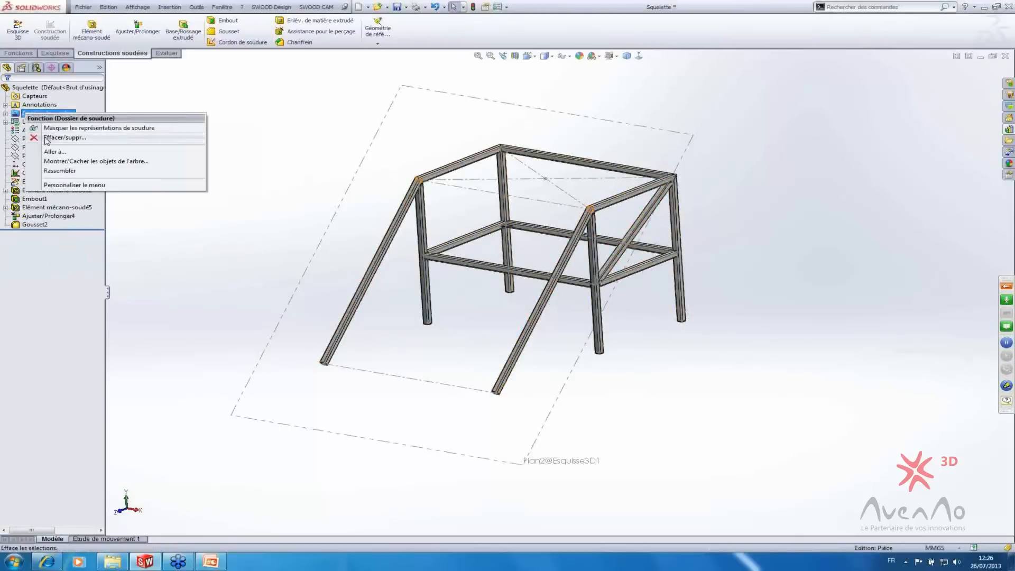
pyautogui.click(58, 140)
pyautogui.click(276, 86)
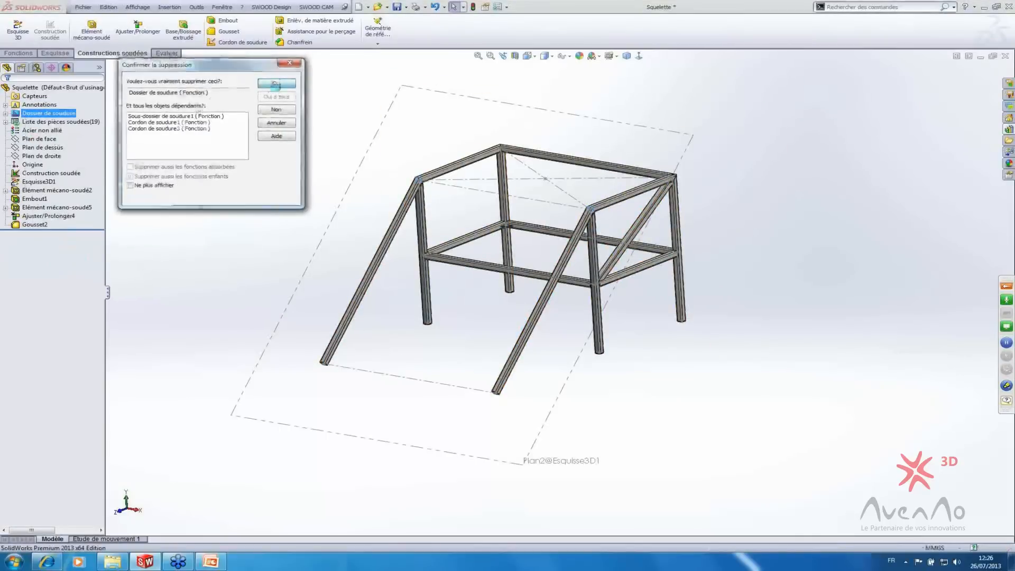
pyautogui.scroll(-2, 499, 199)
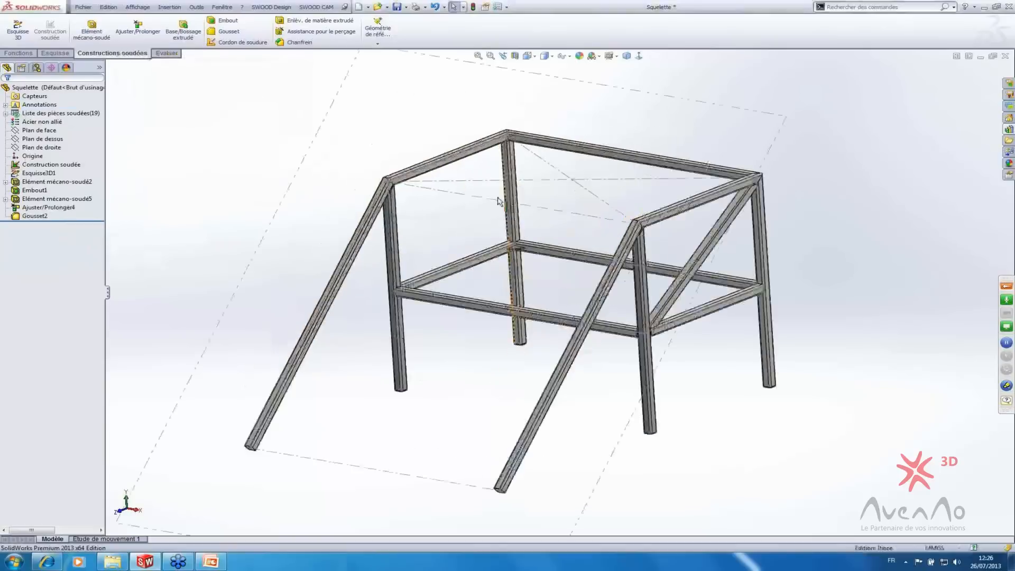
pyautogui.moveTo(400, 229); pyautogui.dragTo(388, 222, button='middle')
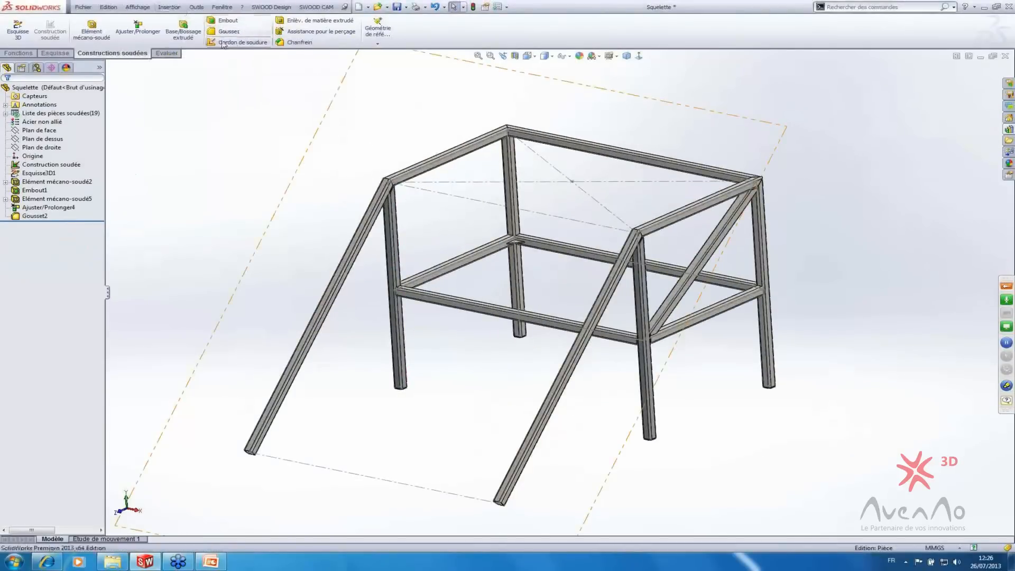
pyautogui.click(170, 8)
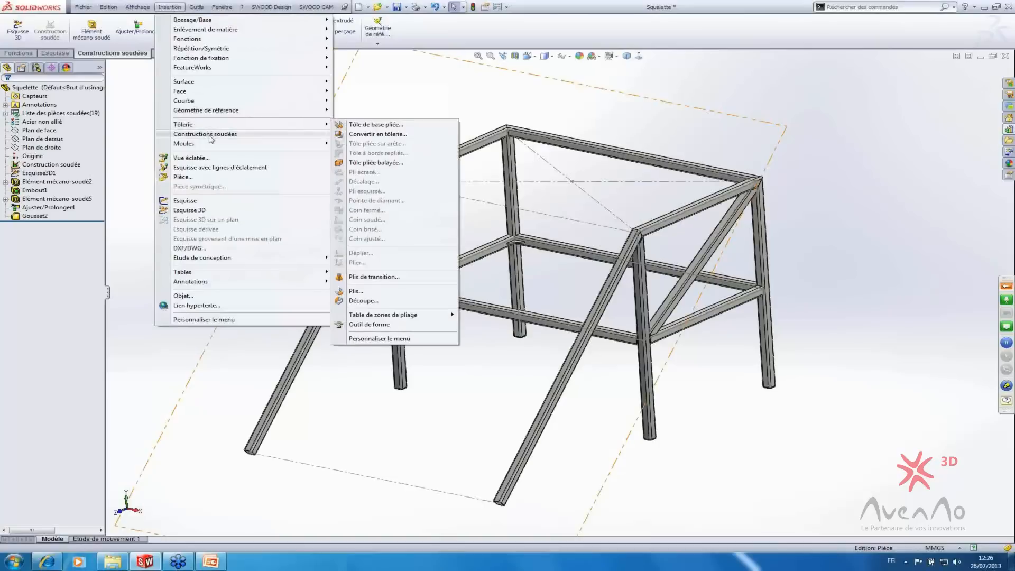
pyautogui.moveTo(212, 139)
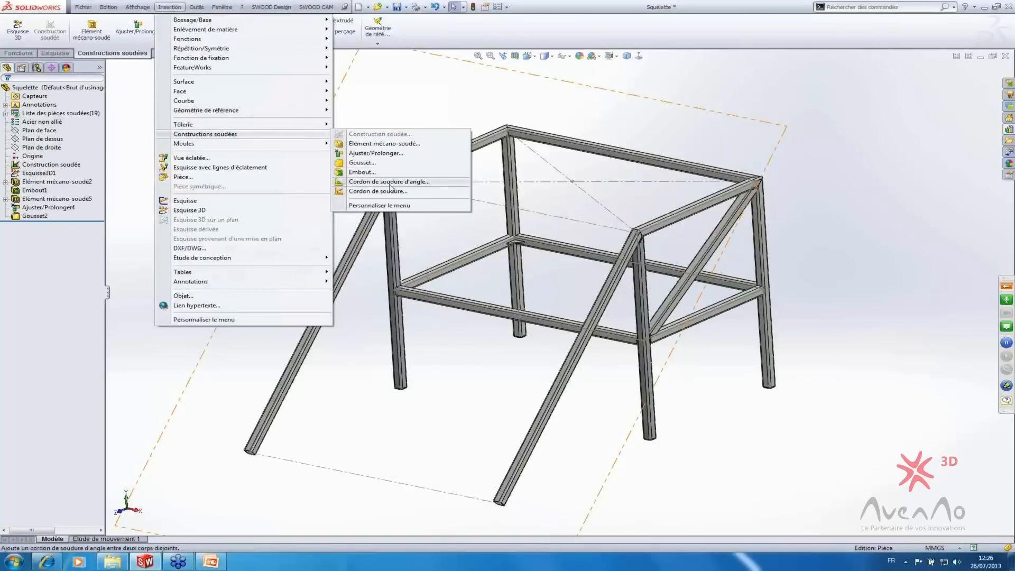
pyautogui.click(589, 36)
# - Customize the weldments command bar by adding the Cordon de soudure d'angle and Cordon de soudure commands from the Constructions soudées category
pyautogui.rightClick(590, 36)
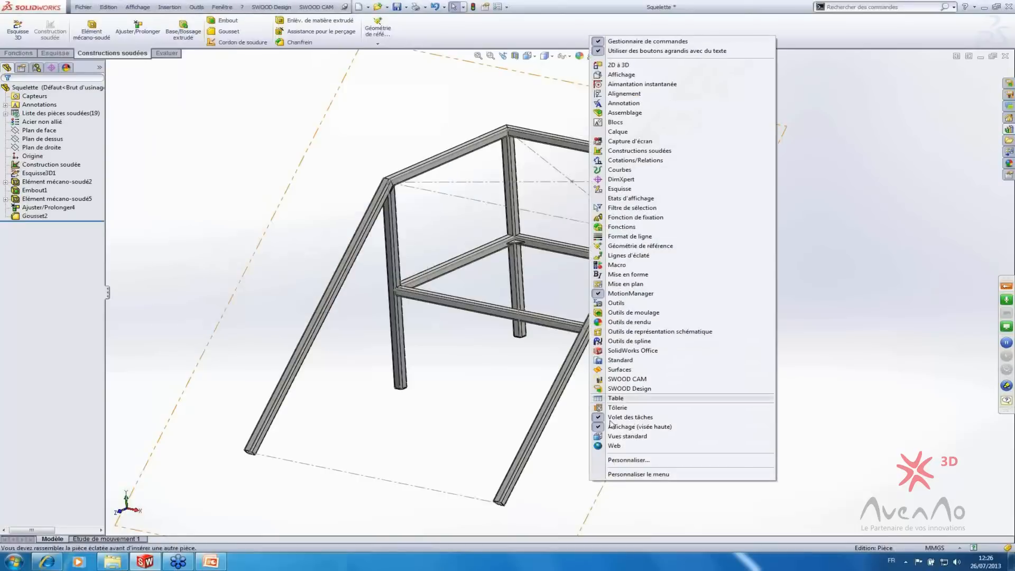
pyautogui.click(635, 460)
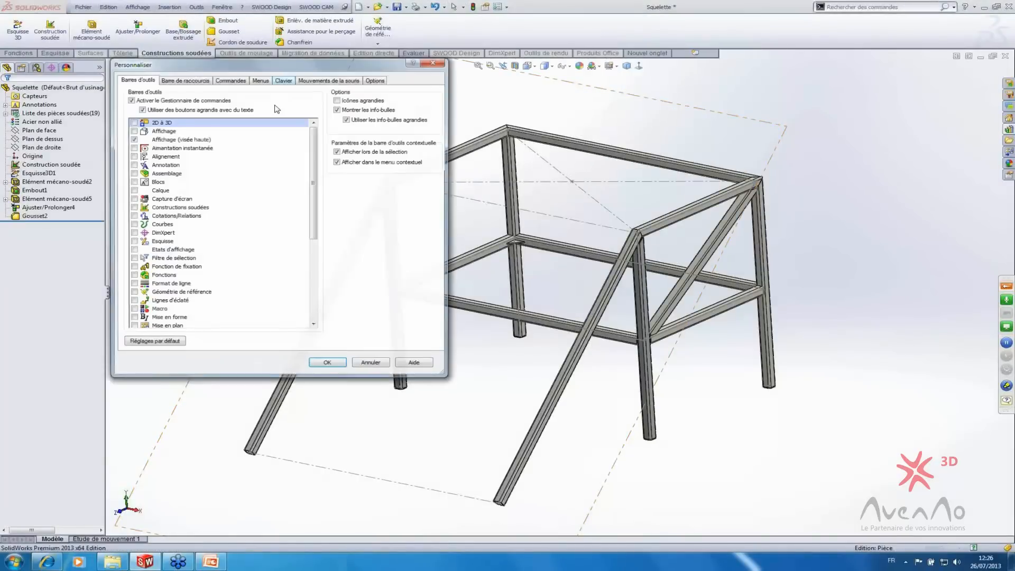
pyautogui.click(230, 78)
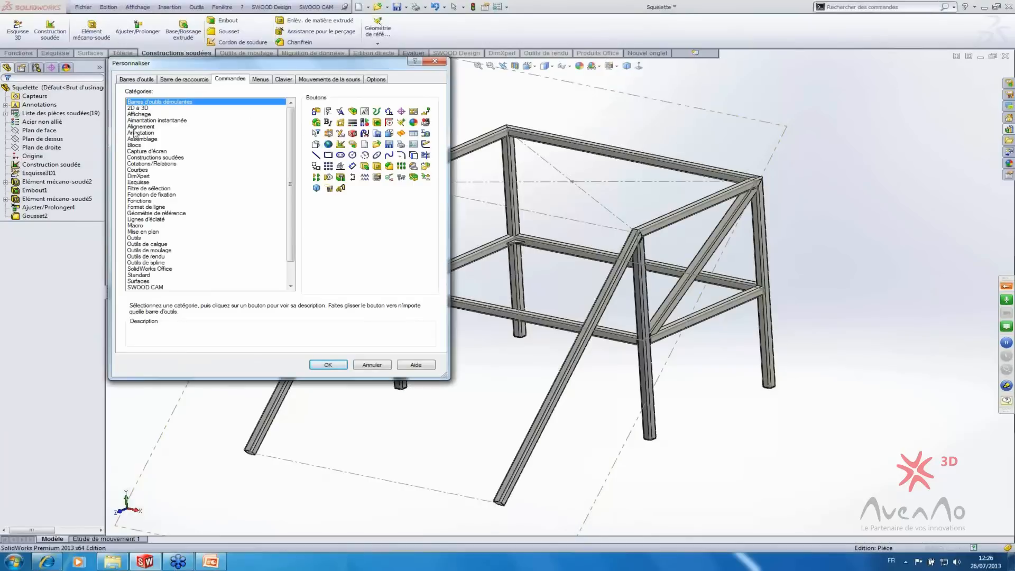
pyautogui.scroll(-2, 291, 131)
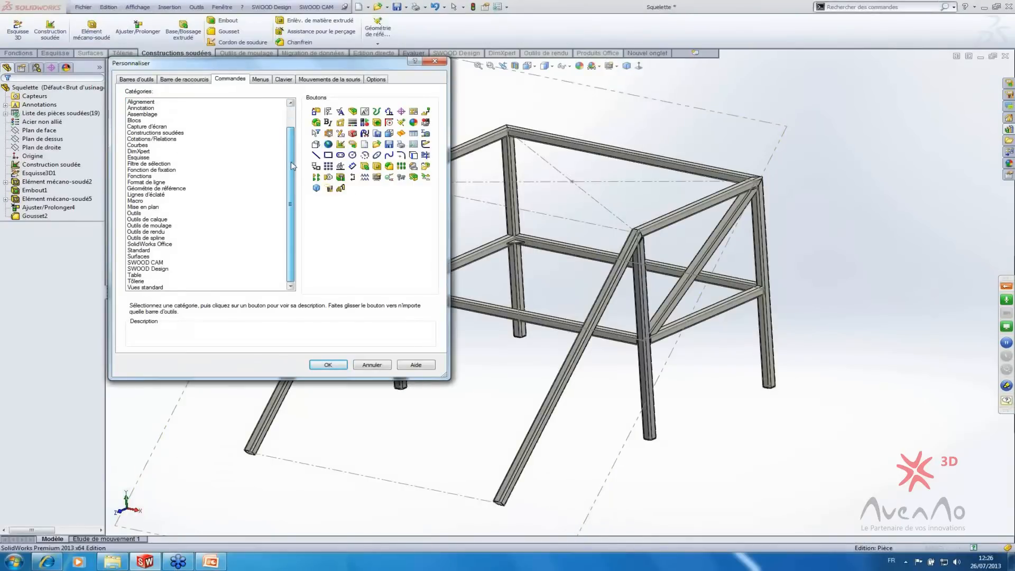
pyautogui.scroll(2, 185, 159)
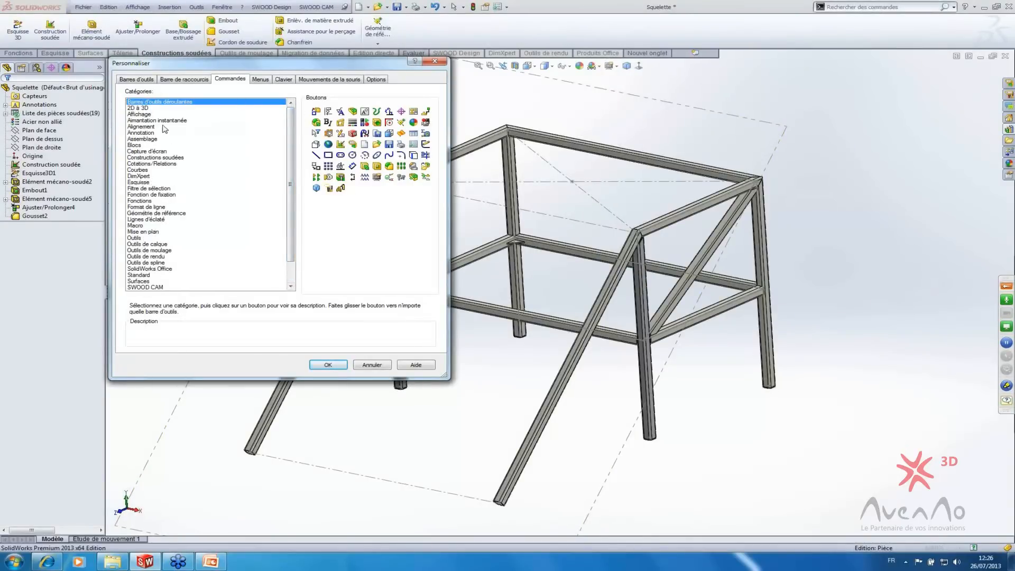
pyautogui.scroll(-2, 193, 267)
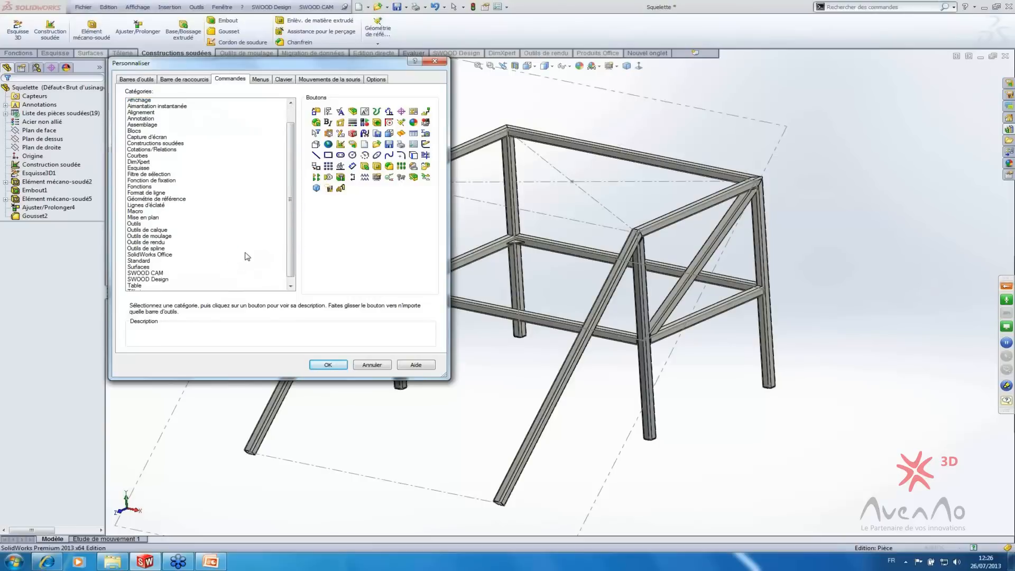
pyautogui.scroll(2, 197, 268)
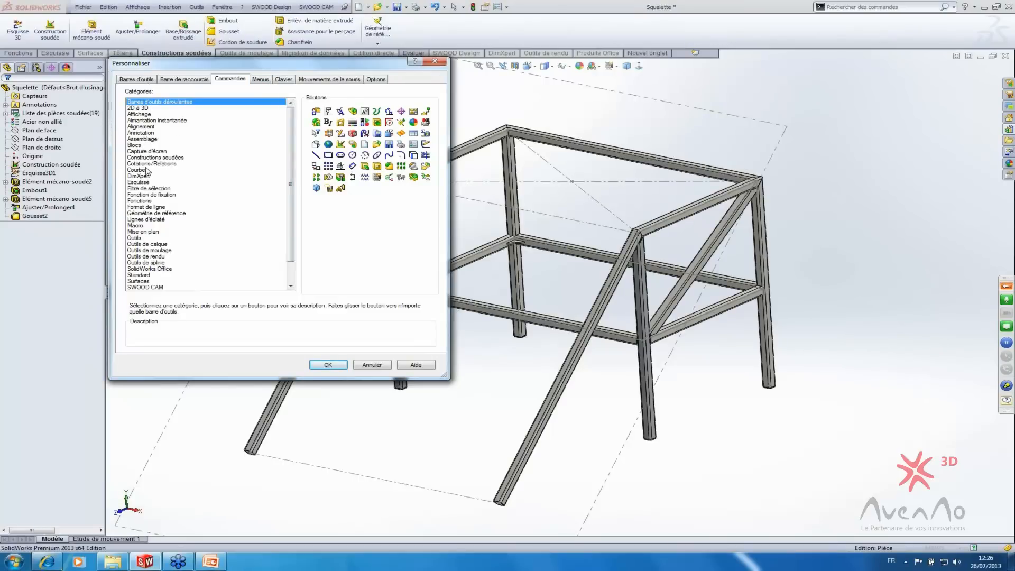
pyautogui.click(159, 158)
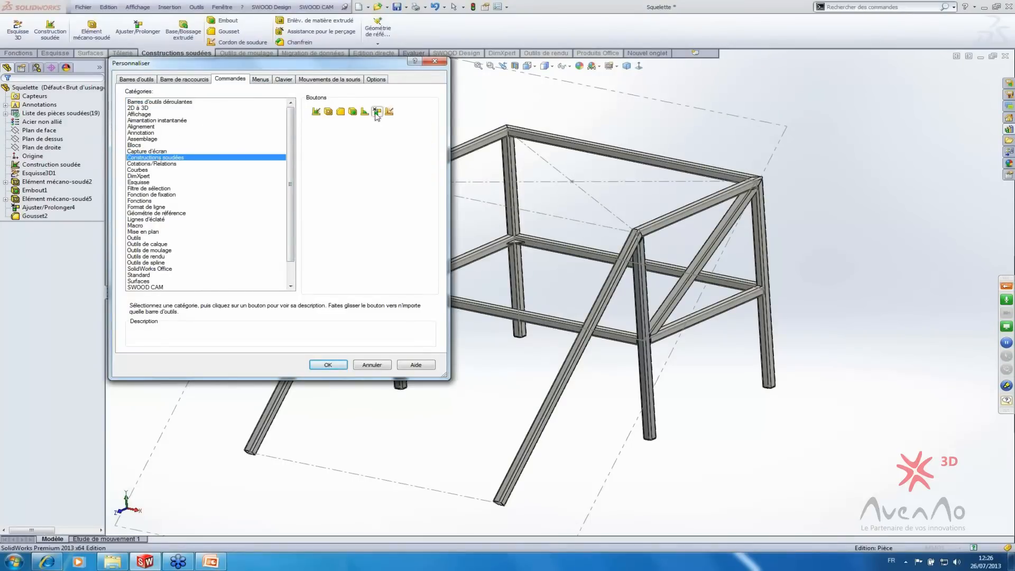
pyautogui.moveTo(365, 112); pyautogui.dragTo(446, 27)
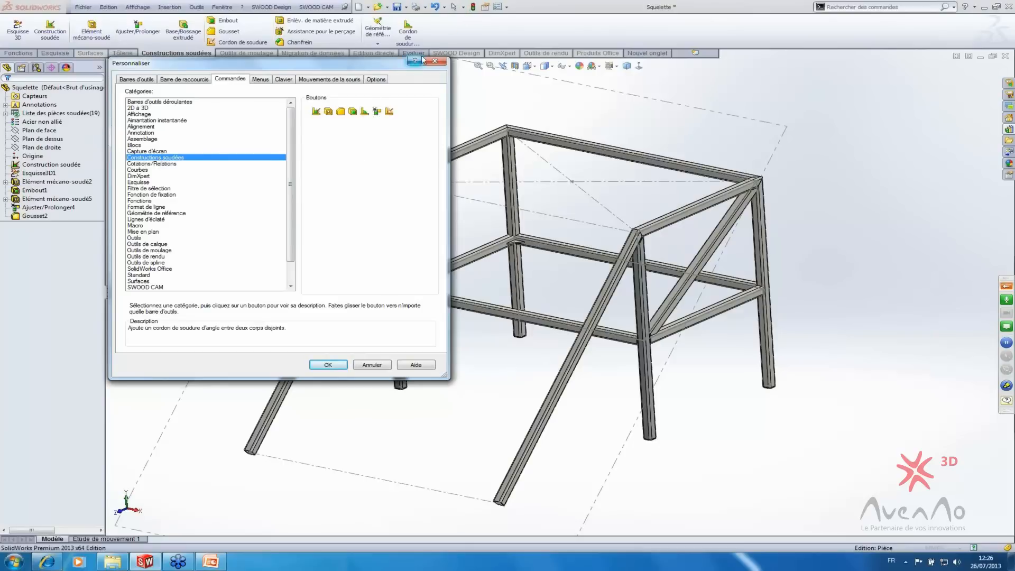
pyautogui.moveTo(389, 112); pyautogui.dragTo(436, 29)
pyautogui.click(336, 365)
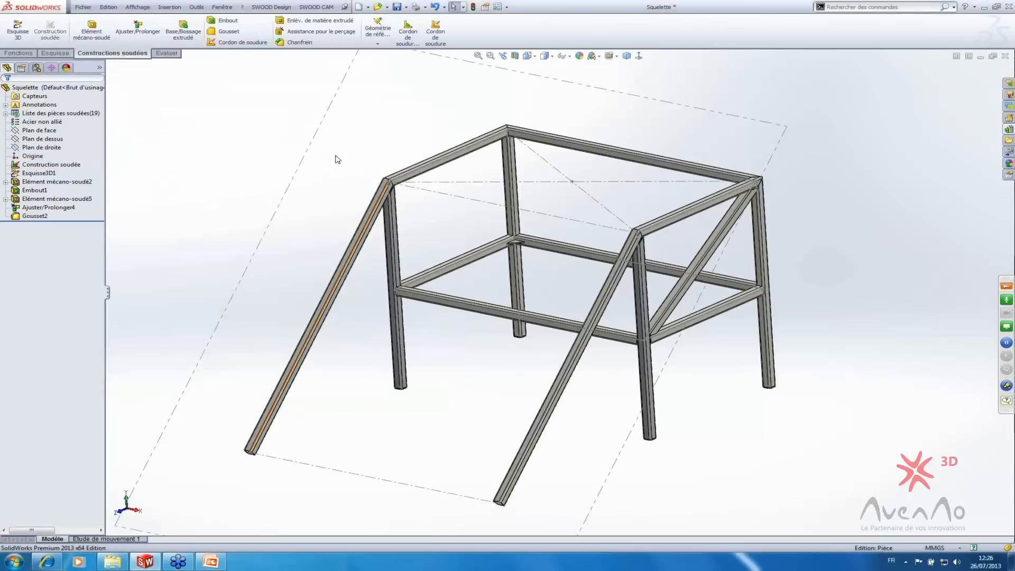
# - Try a 1 mm weld bead between the lower beam's upper face and the rear post, with and without tangent propagation
pyautogui.click(441, 29)
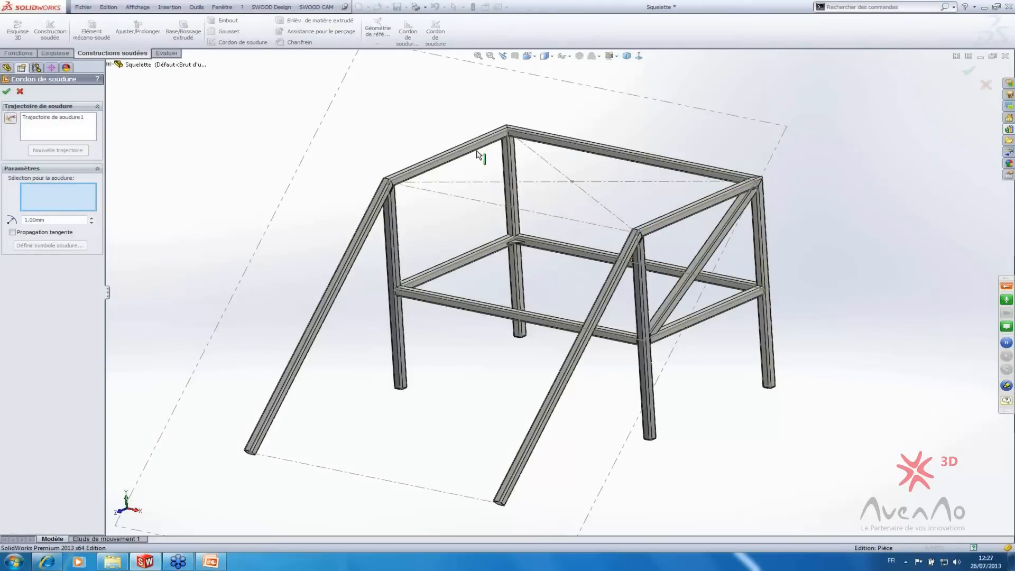
pyautogui.scroll(-3, 523, 243)
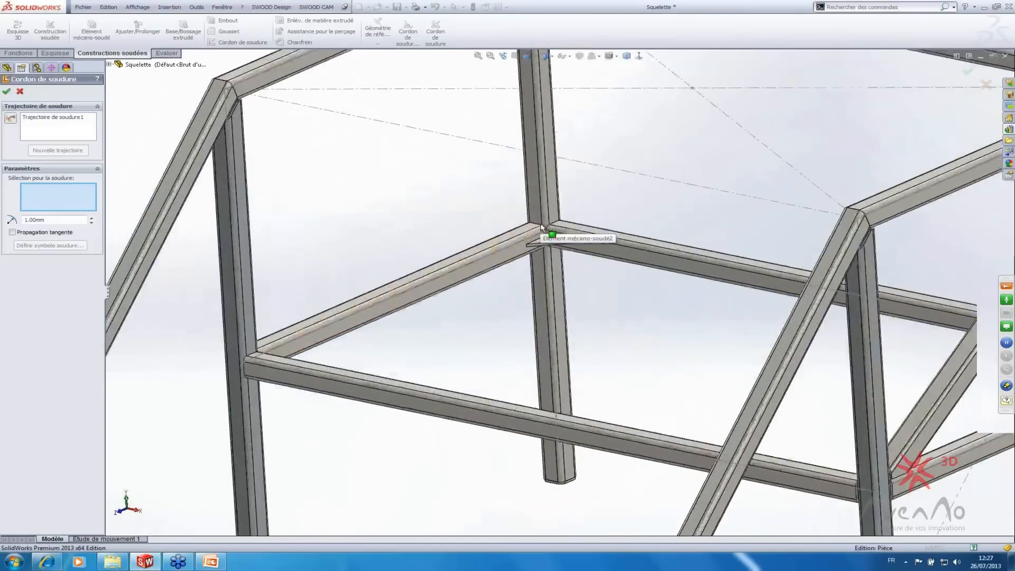
pyautogui.scroll(-5, 542, 227)
pyautogui.click(527, 350)
pyautogui.click(538, 306)
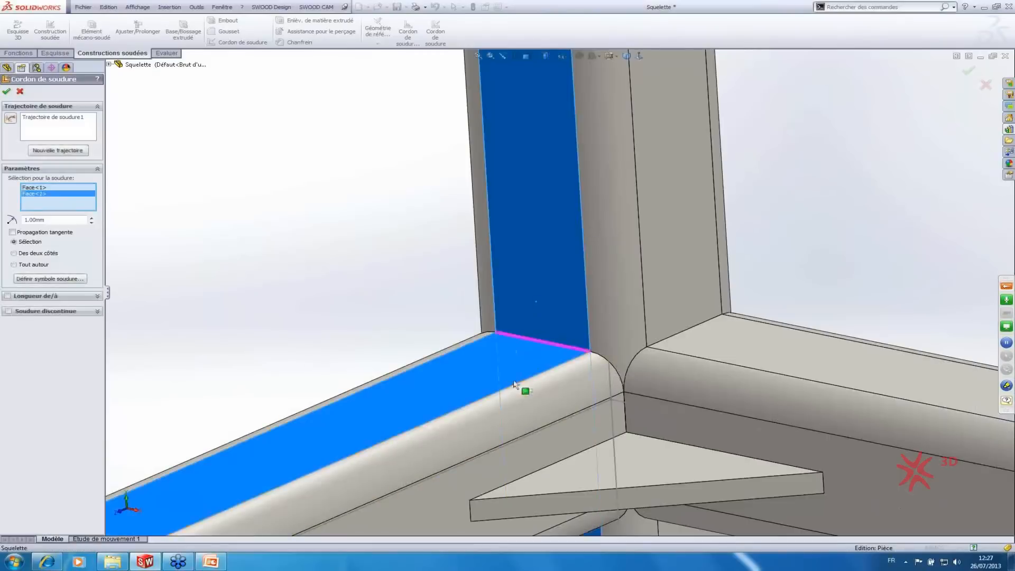
pyautogui.scroll(-3, 580, 355)
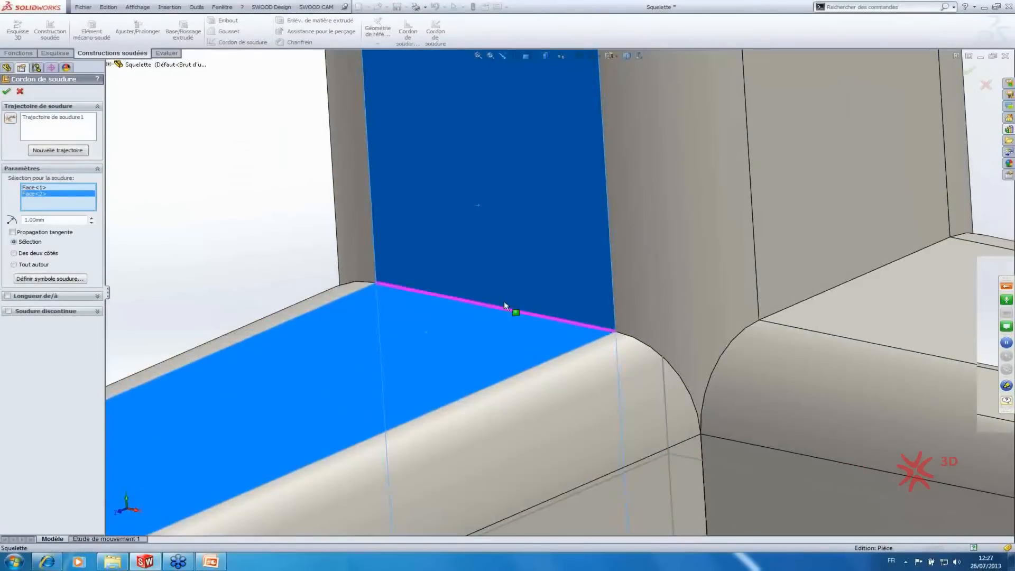
pyautogui.click(12, 233)
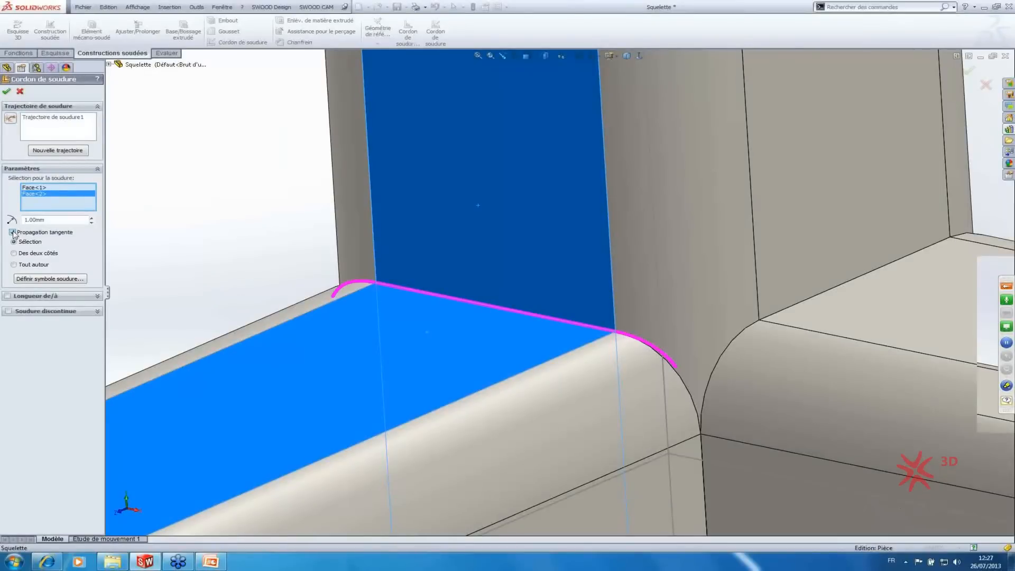
pyautogui.click(12, 233)
pyautogui.scroll(3, 447, 299)
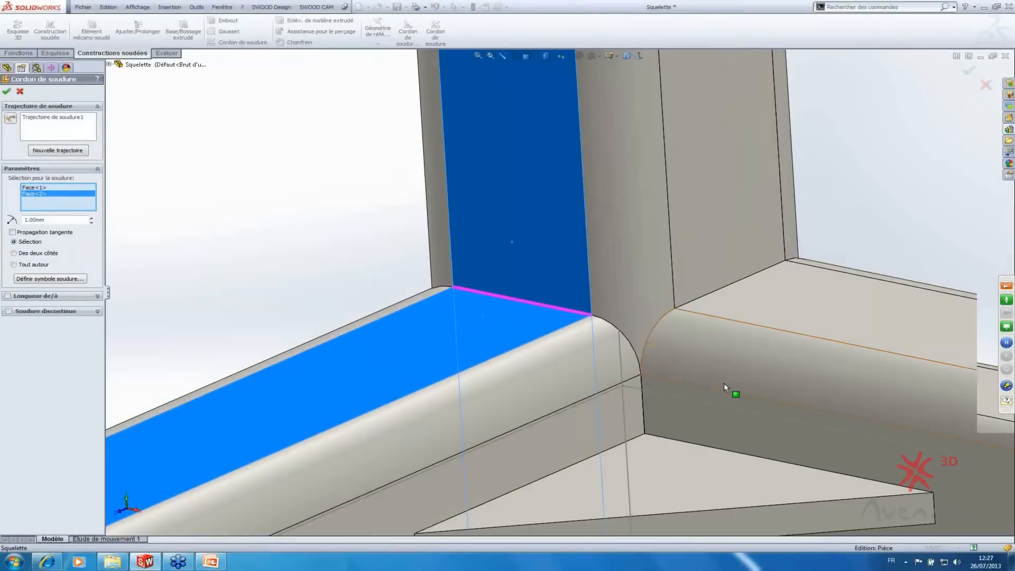
pyautogui.scroll(1, 503, 384)
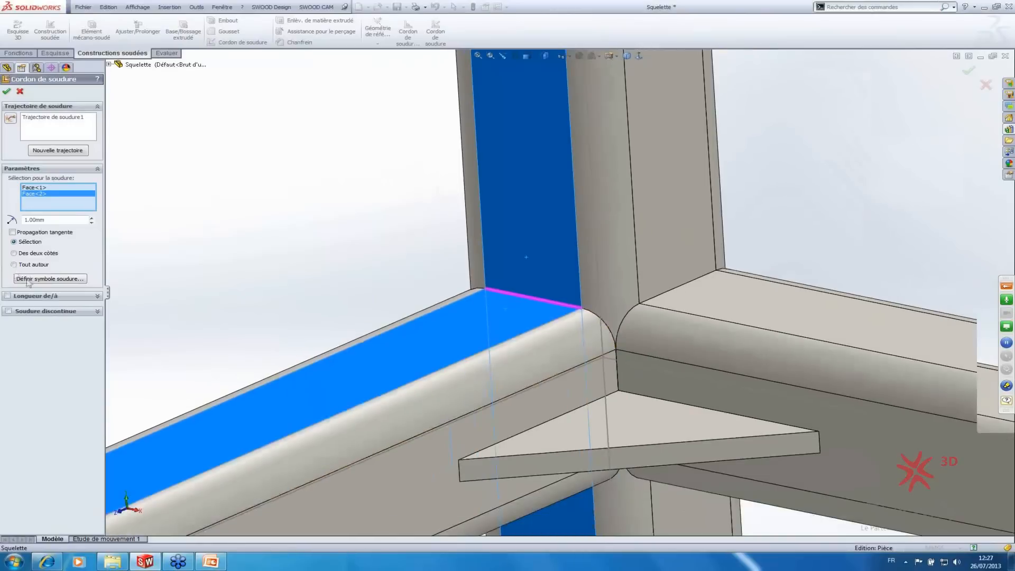
pyautogui.click(21, 92)
# - Try a 1 mm weld bead with tangent propagation at the mitred corner between the sloped leg and the upper beam
pyautogui.scroll(8, 398, 281)
pyautogui.scroll(-8, 565, 336)
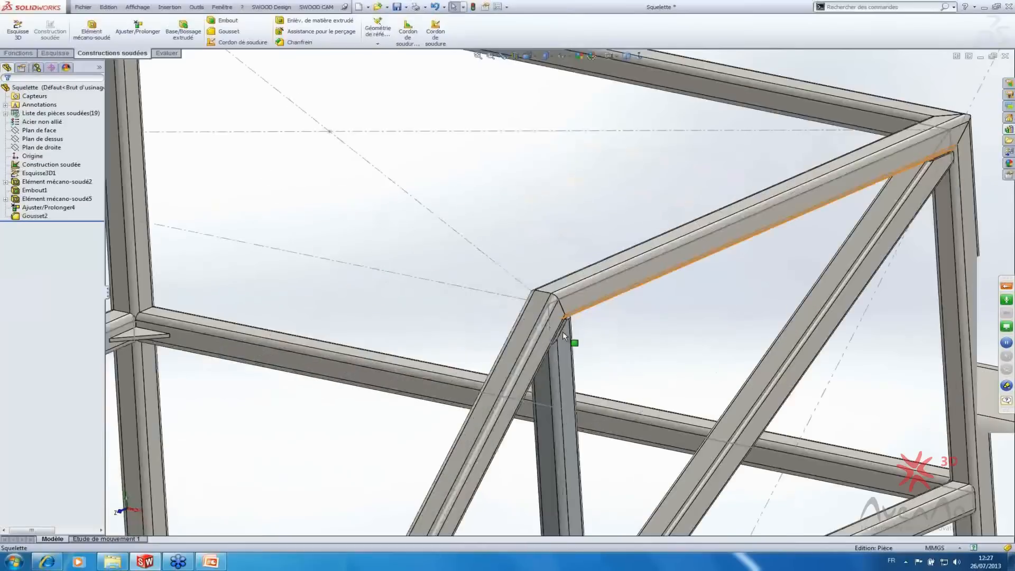
pyautogui.moveTo(564, 336); pyautogui.dragTo(506, 370, button='middle')
pyautogui.click(435, 31)
pyautogui.scroll(-4, 551, 274)
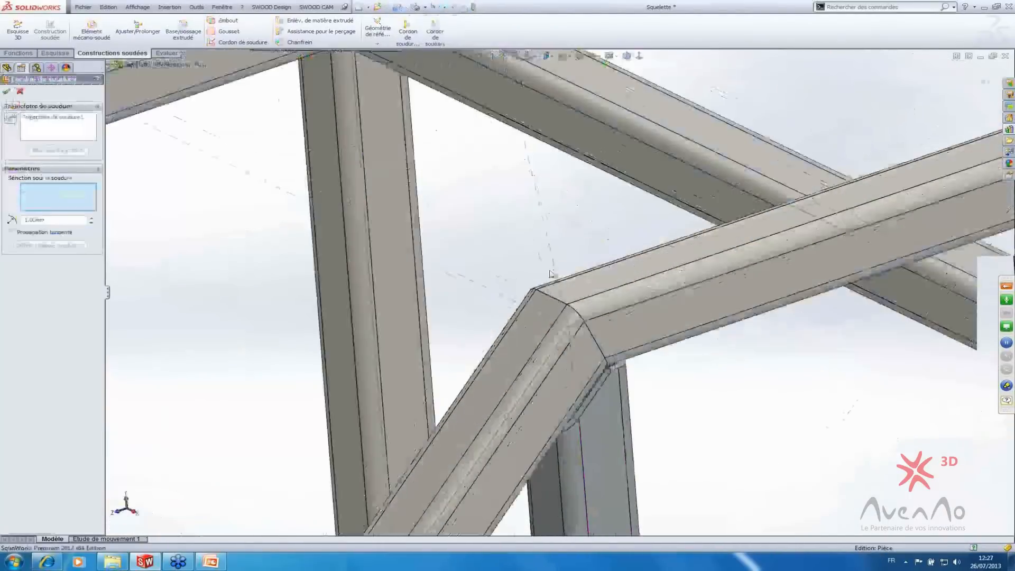
pyautogui.scroll(-2, 551, 274)
pyautogui.click(562, 299)
pyautogui.click(540, 325)
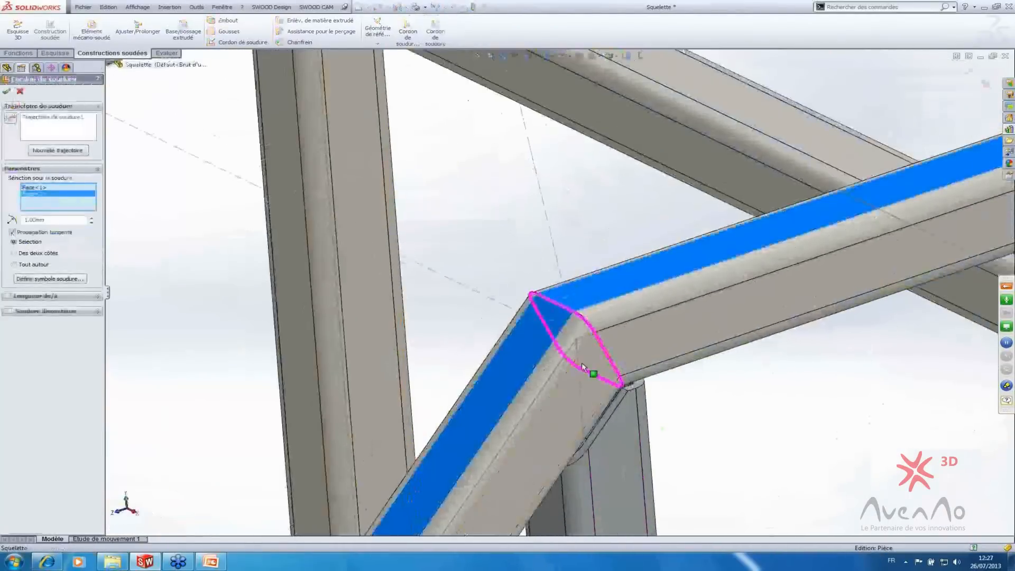
pyautogui.moveTo(581, 366); pyautogui.dragTo(582, 337, button='middle')
pyautogui.scroll(3, 582, 338)
pyautogui.scroll(-6, 623, 207)
pyautogui.middleClick(589, 293)
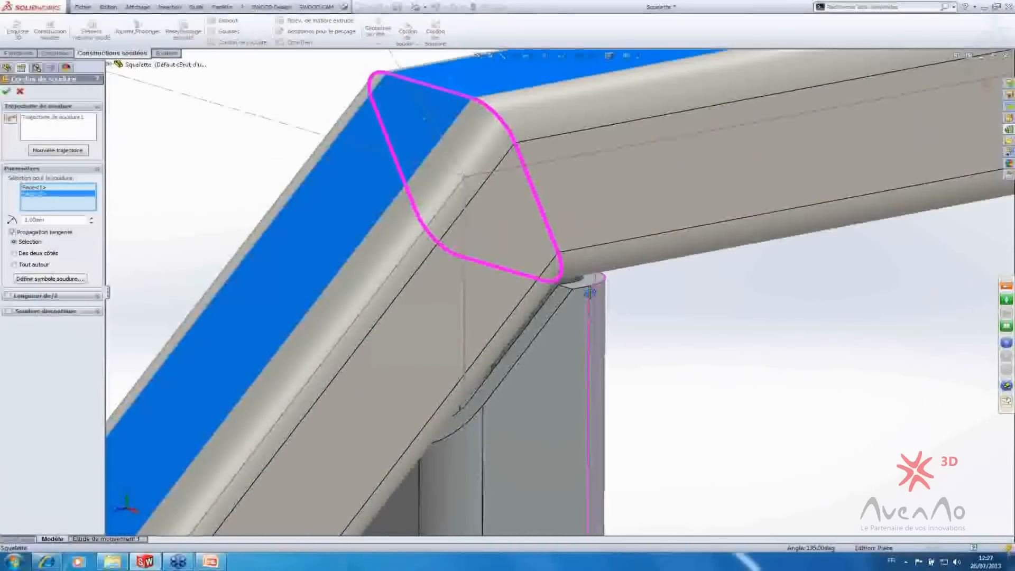
pyautogui.moveTo(590, 292); pyautogui.dragTo(78, 232, button='middle')
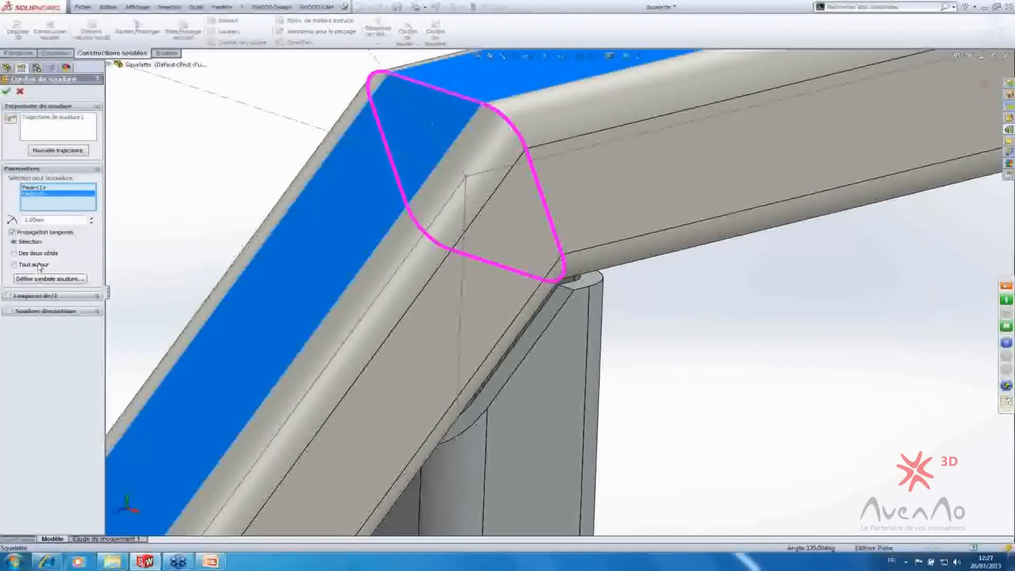
pyautogui.click(19, 91)
# - Add a 1 mm weld bead all around the joint between the gusset's upper face and the adjoining lower beam's side face
pyautogui.scroll(5, 253, 277)
pyautogui.moveTo(254, 277); pyautogui.dragTo(371, 348, button='middle')
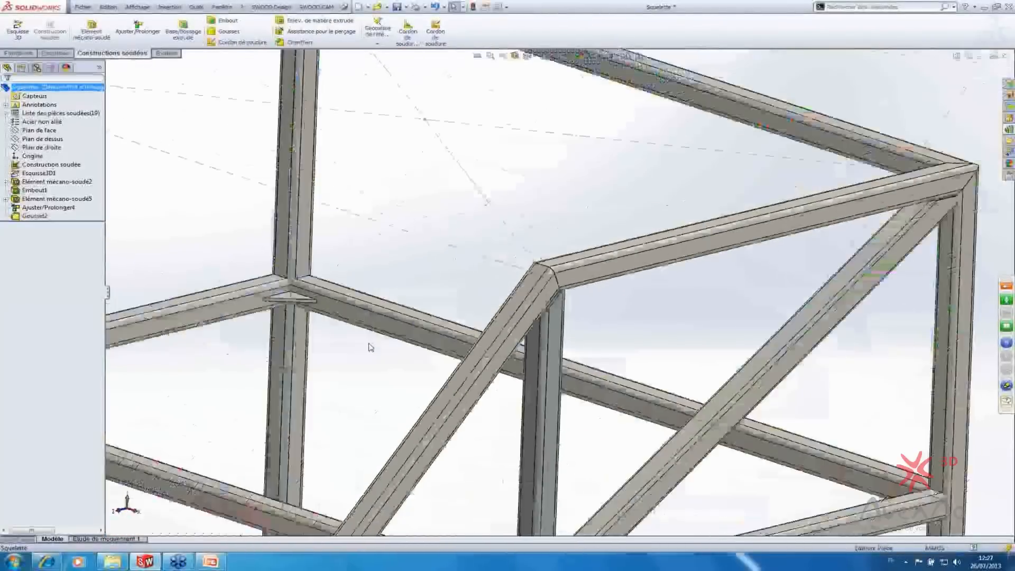
pyautogui.scroll(10, 289, 299)
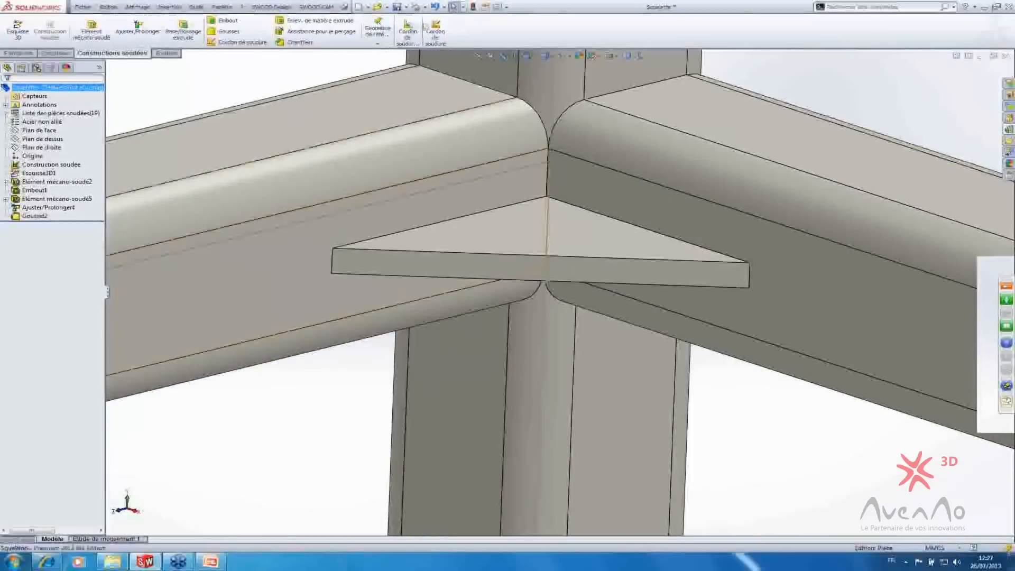
pyautogui.click(434, 29)
pyautogui.click(475, 211)
pyautogui.click(492, 234)
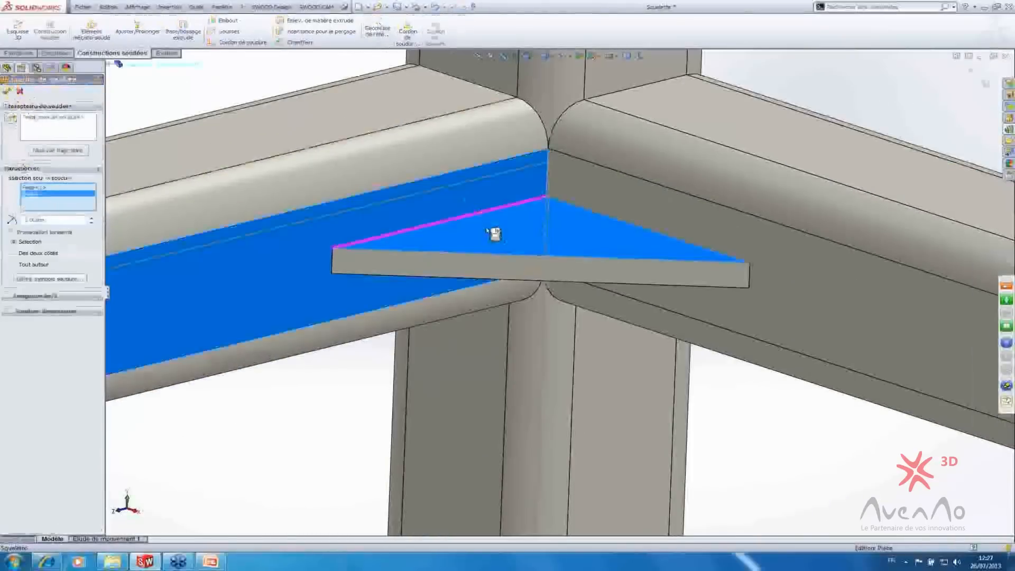
pyautogui.click(20, 255)
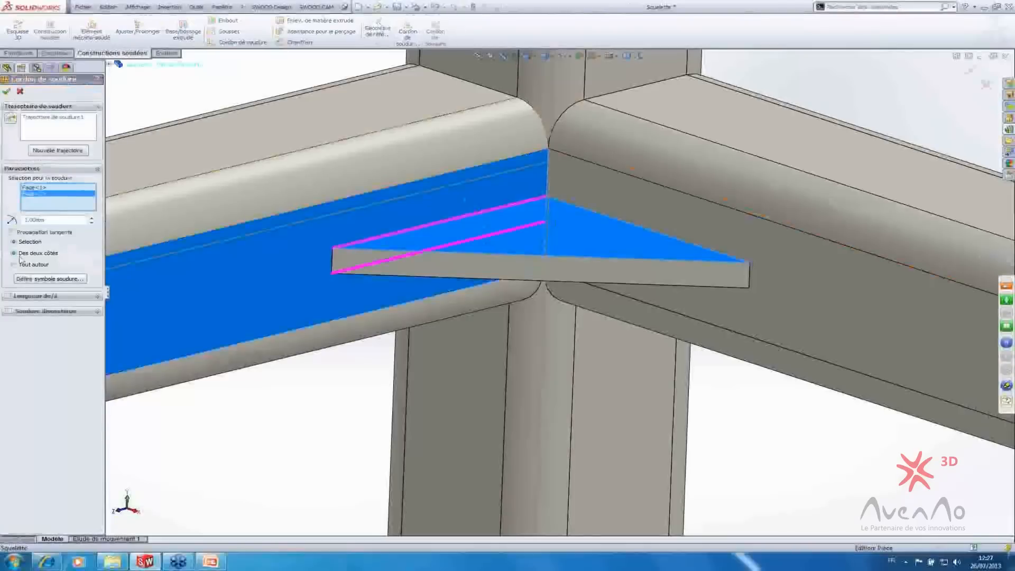
pyautogui.scroll(5, 432, 398)
pyautogui.scroll(-5, 430, 388)
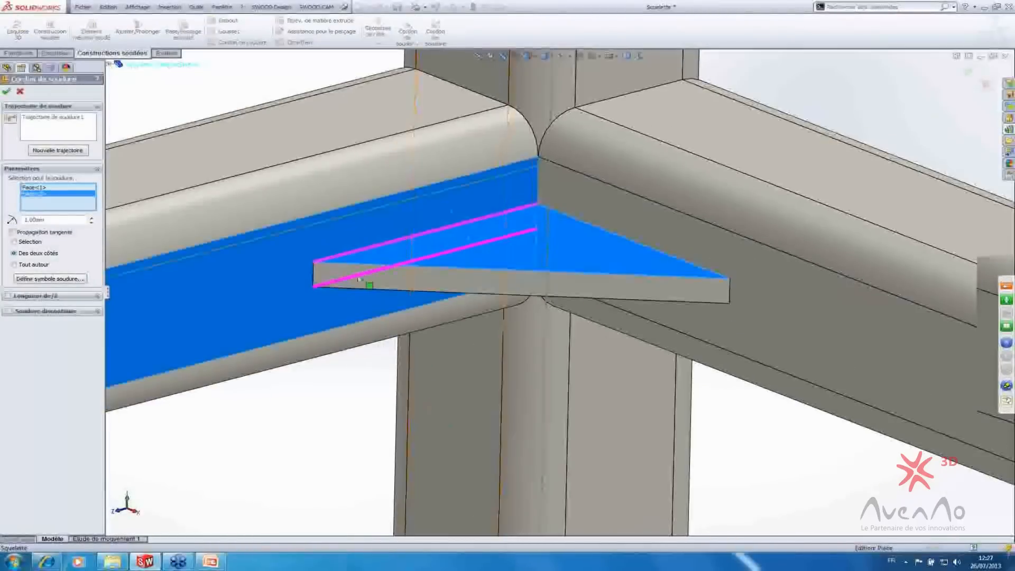
pyautogui.click(19, 265)
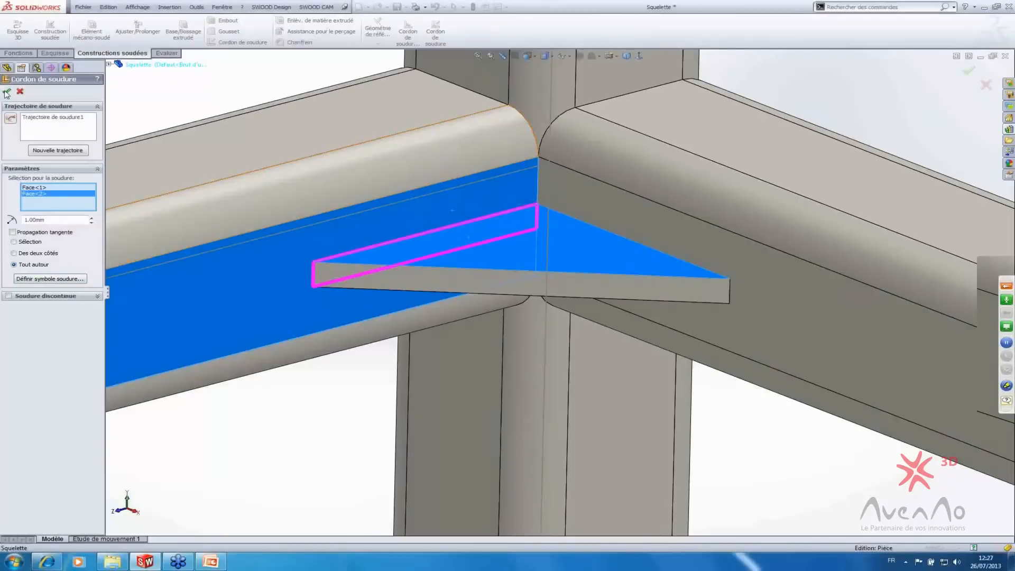
pyautogui.click(6, 93)
# - Examine the weld bead along the gusset and around its end up close
pyautogui.scroll(-3, 559, 292)
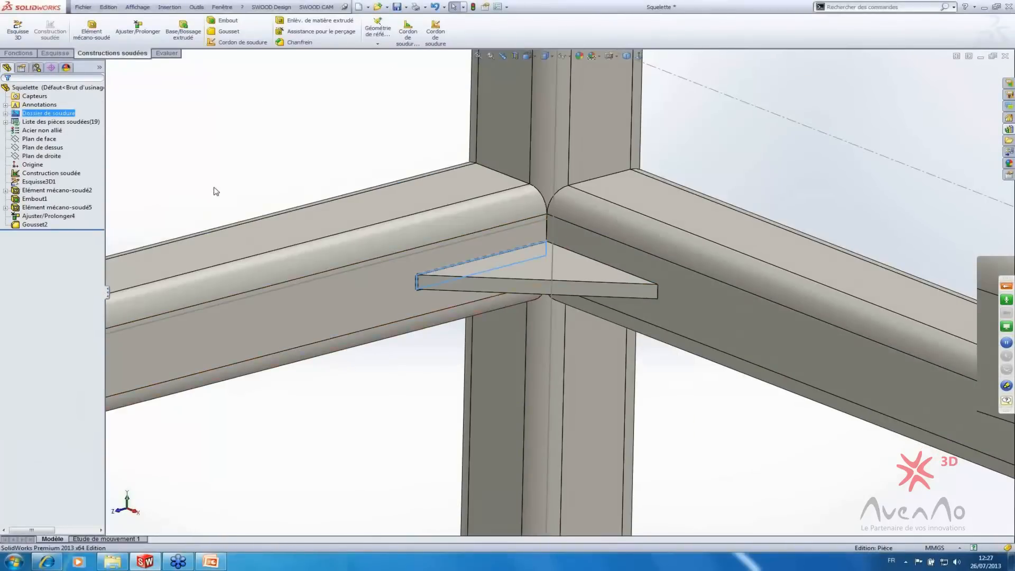
pyautogui.scroll(5, 448, 324)
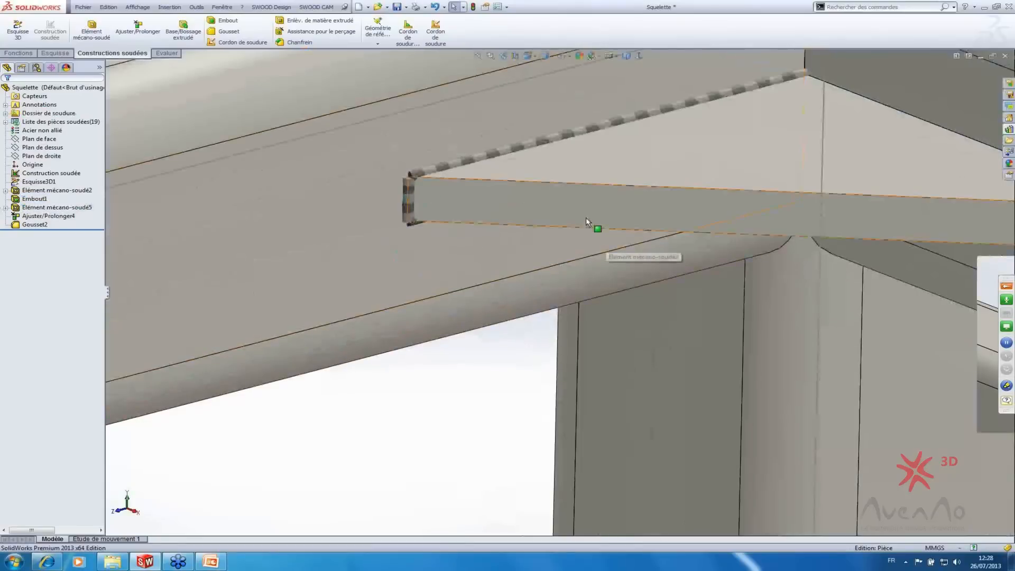
pyautogui.moveTo(586, 222); pyautogui.dragTo(523, 154, button='middle')
pyautogui.scroll(6, 492, 370)
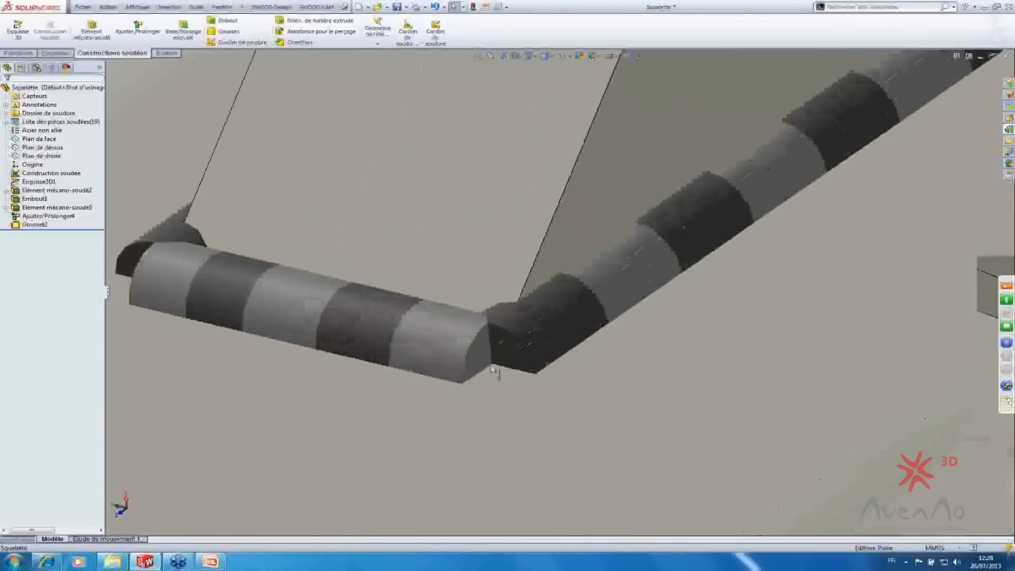
pyautogui.click(491, 368)
pyautogui.scroll(-4, 529, 338)
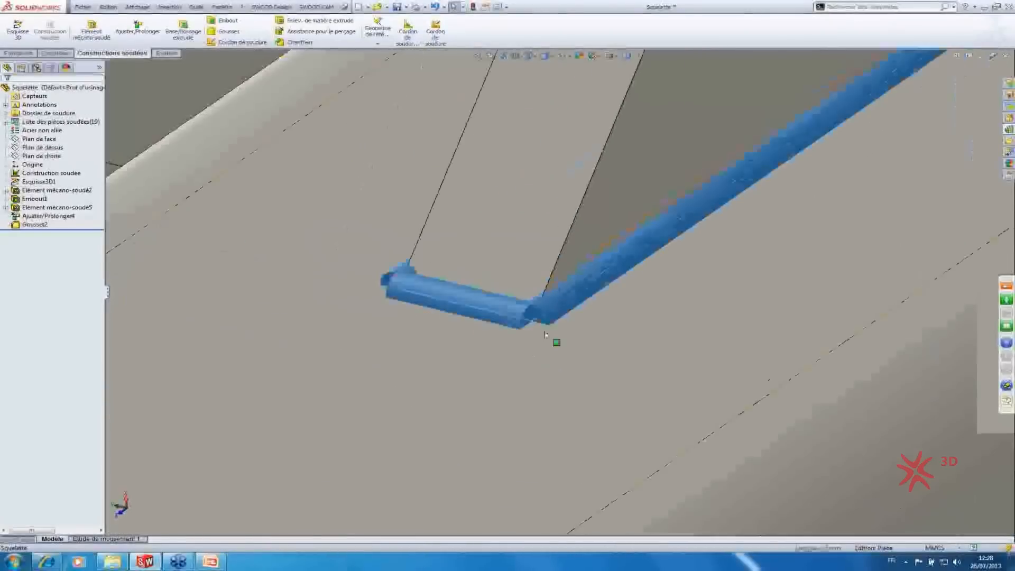
pyautogui.scroll(-2, 545, 335)
pyautogui.scroll(5, 405, 281)
pyautogui.click(231, 270)
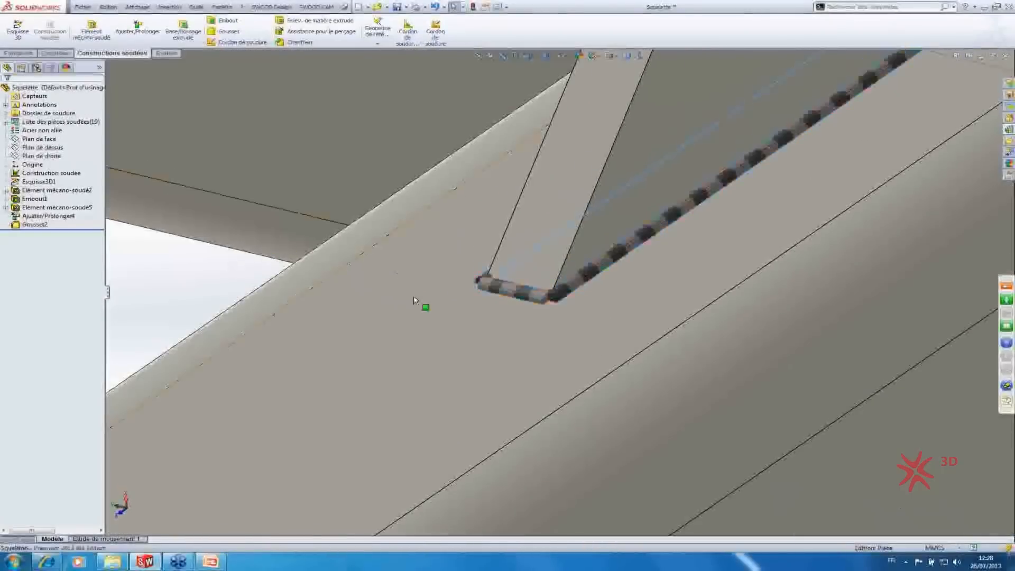
pyautogui.scroll(5, 637, 306)
pyautogui.scroll(-5, 639, 291)
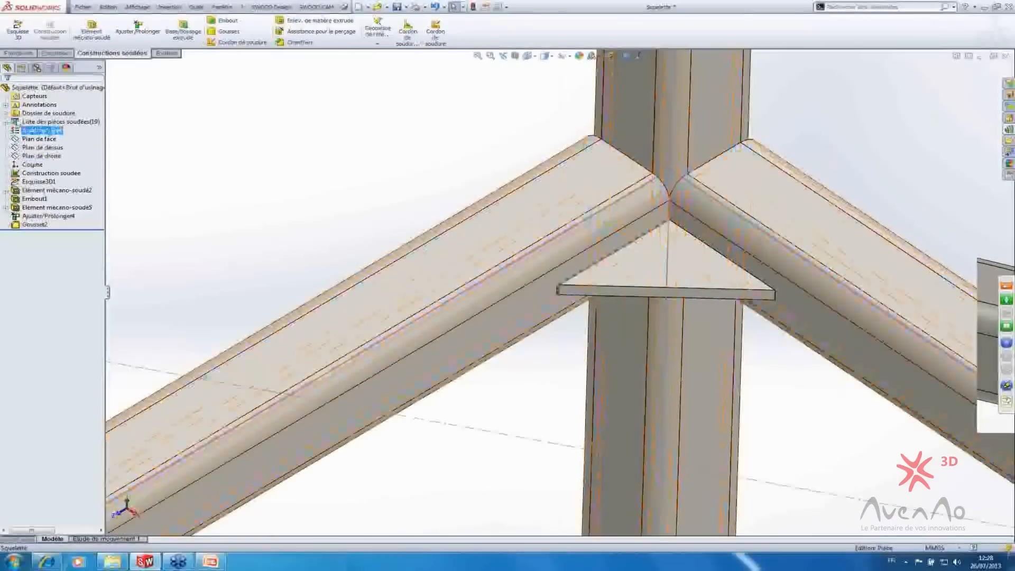
# - Expand the Dossier de soudure folder down to its weld bead and widen the feature tree to read the bead's full entry
pyautogui.click(6, 113)
pyautogui.click(48, 113)
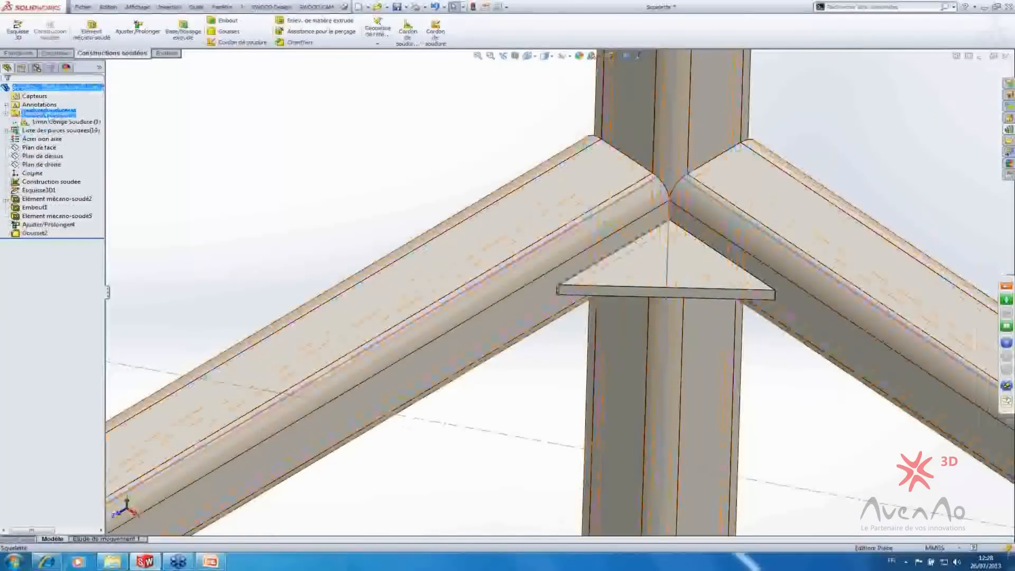
pyautogui.click(48, 122)
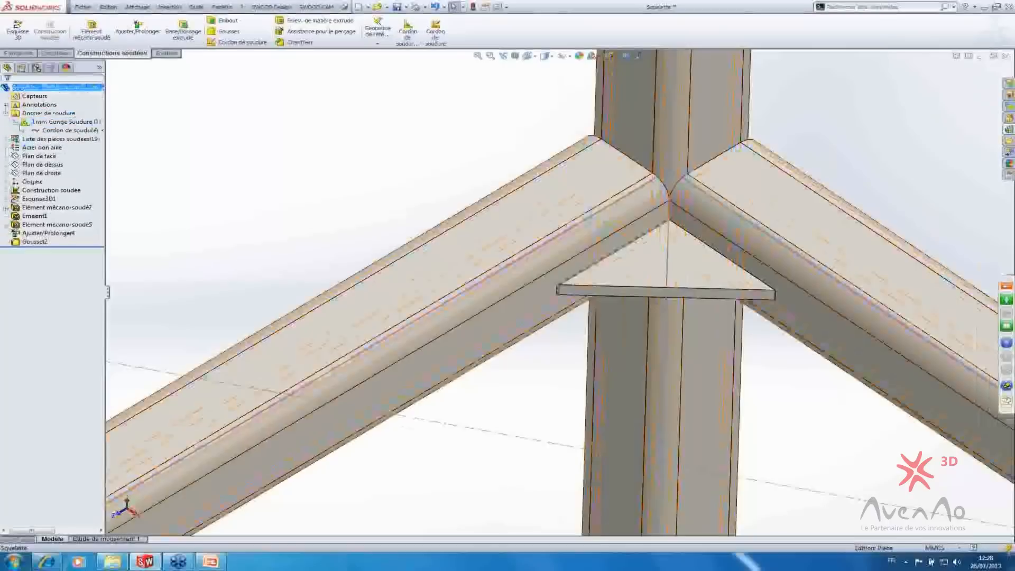
pyautogui.rightClick(49, 124)
pyautogui.click(100, 129)
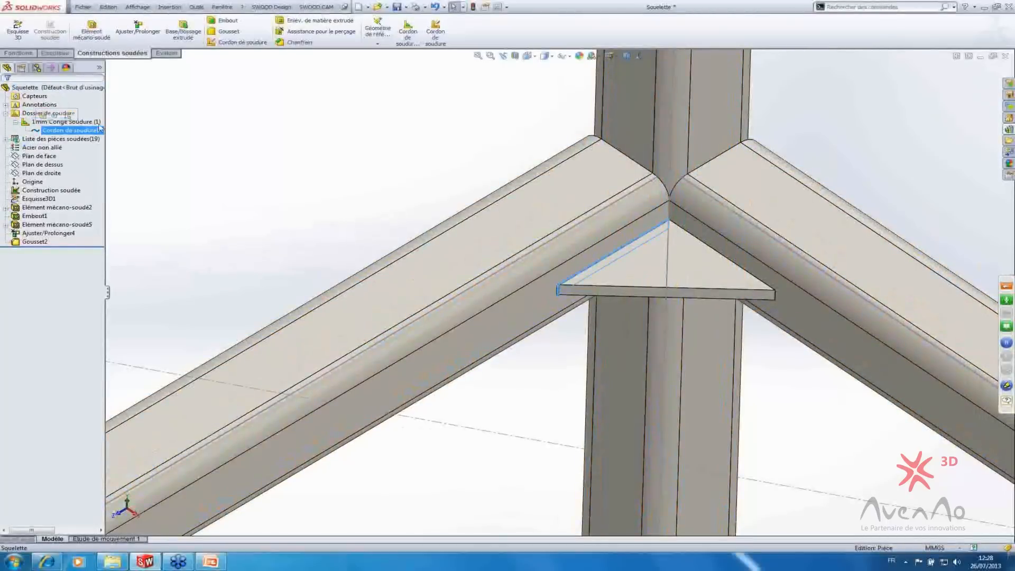
pyautogui.moveTo(106, 105); pyautogui.dragTo(259, 112)
pyautogui.click(291, 128)
pyautogui.click(127, 132)
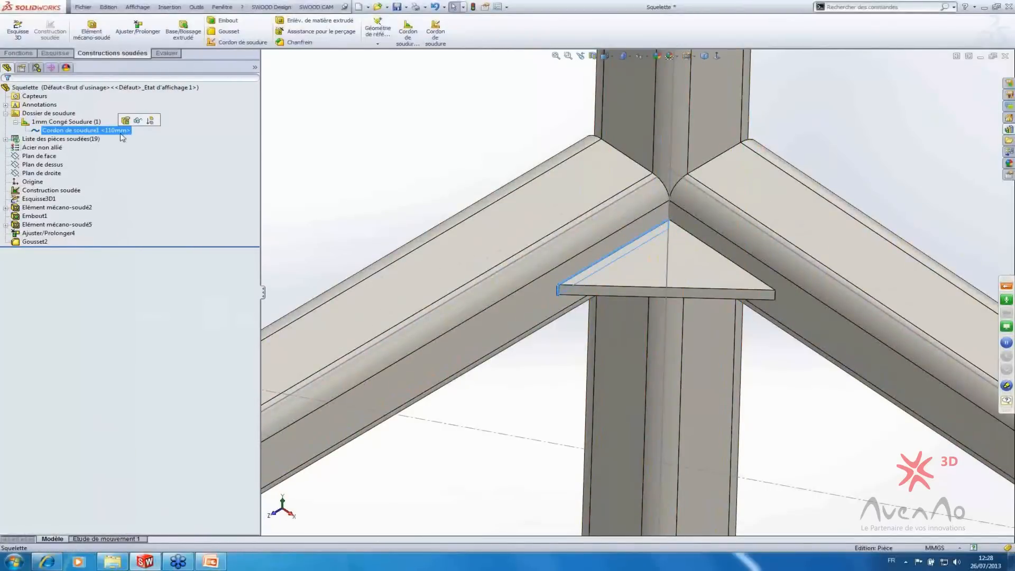
pyautogui.click(321, 144)
# - Review the weld bead properties of the 1mm Congé Soudure entry in an enlarged dialog, leaving them as they are
pyautogui.click(62, 122)
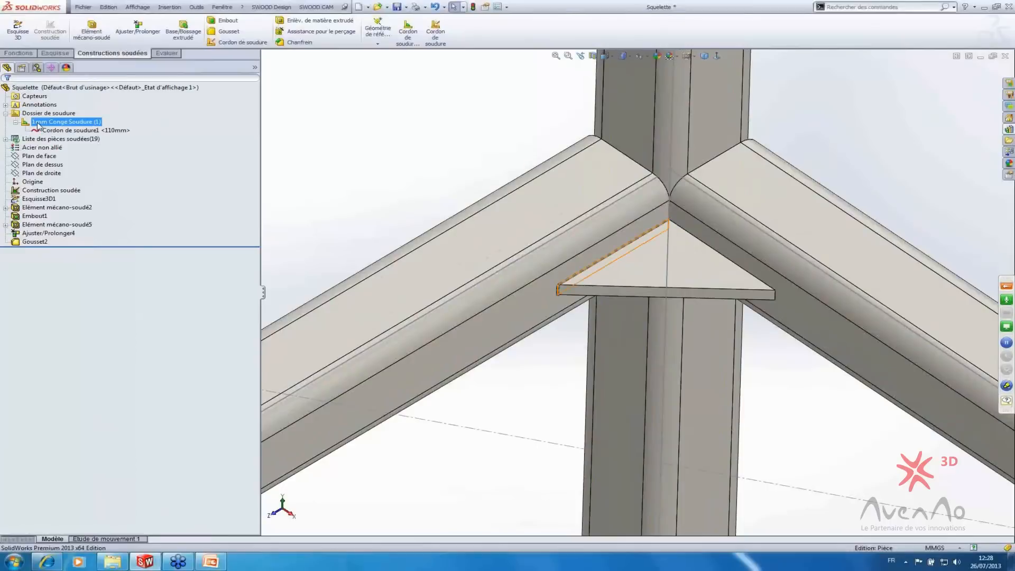
pyautogui.rightClick(63, 121)
pyautogui.click(64, 138)
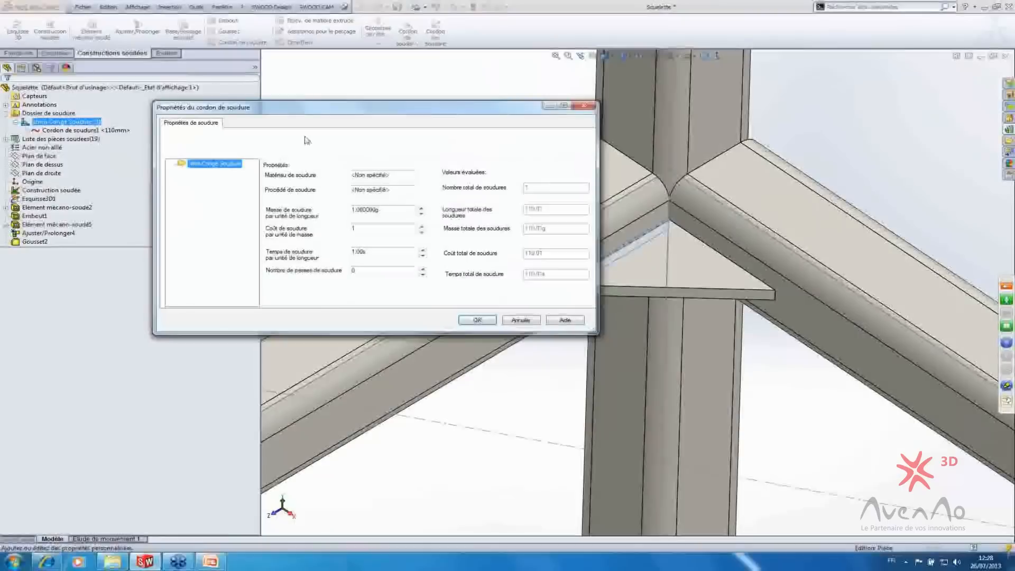
pyautogui.moveTo(372, 110); pyautogui.dragTo(342, 57)
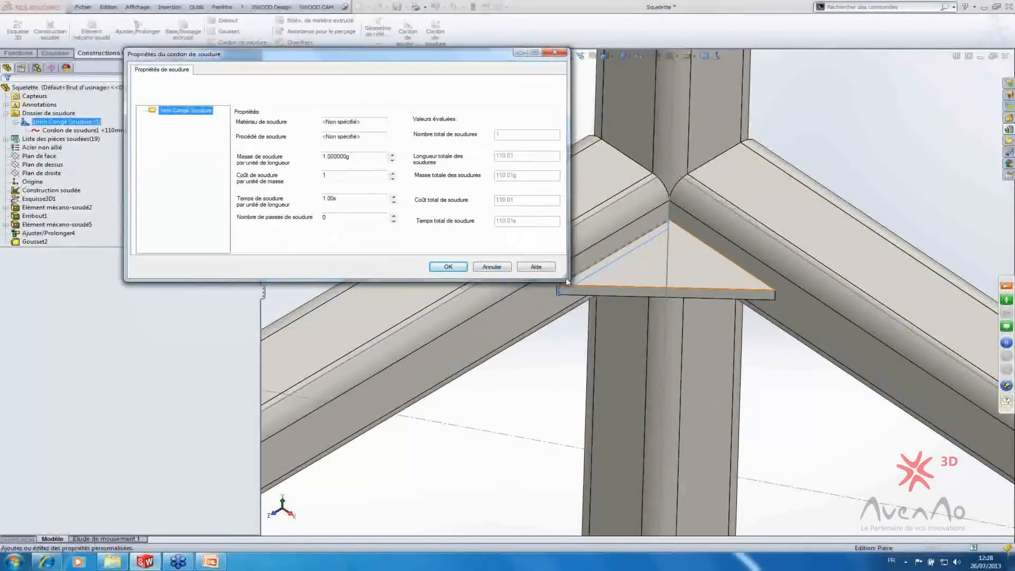
pyautogui.moveTo(564, 278); pyautogui.dragTo(775, 320)
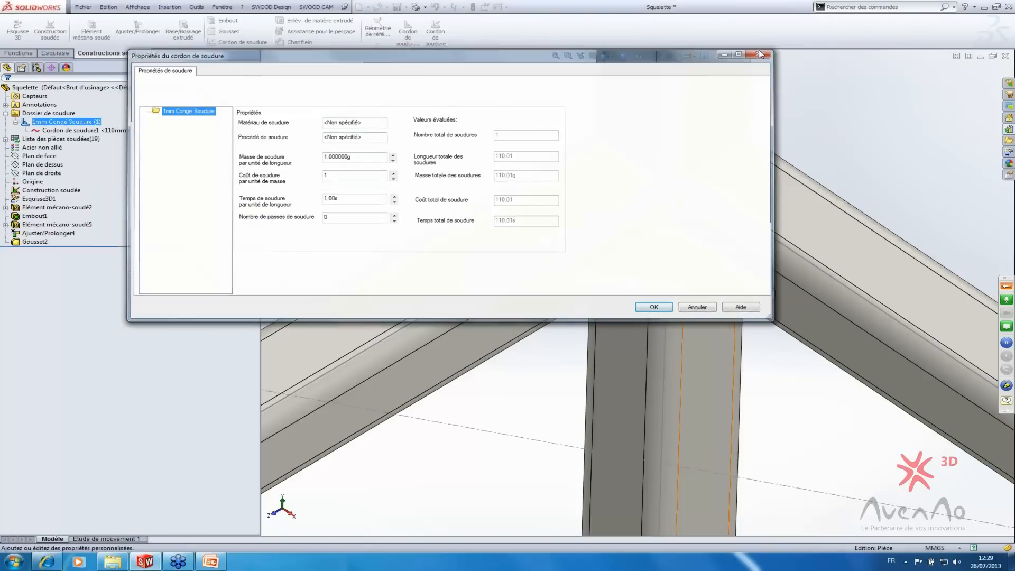
pyautogui.click(761, 53)
pyautogui.moveTo(483, 224); pyautogui.dragTo(444, 110, button='middle')
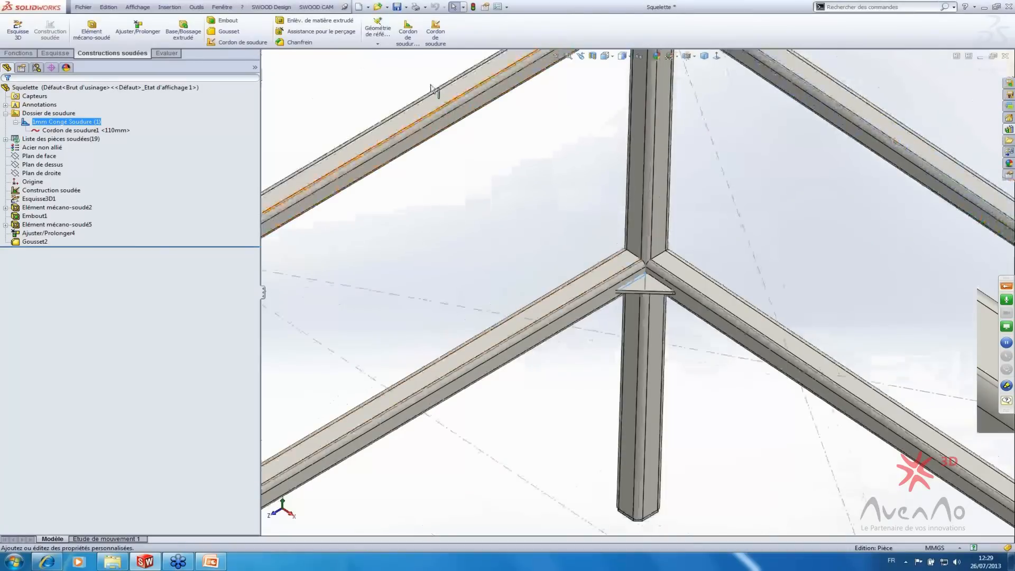
pyautogui.scroll(-1, 469, 42)
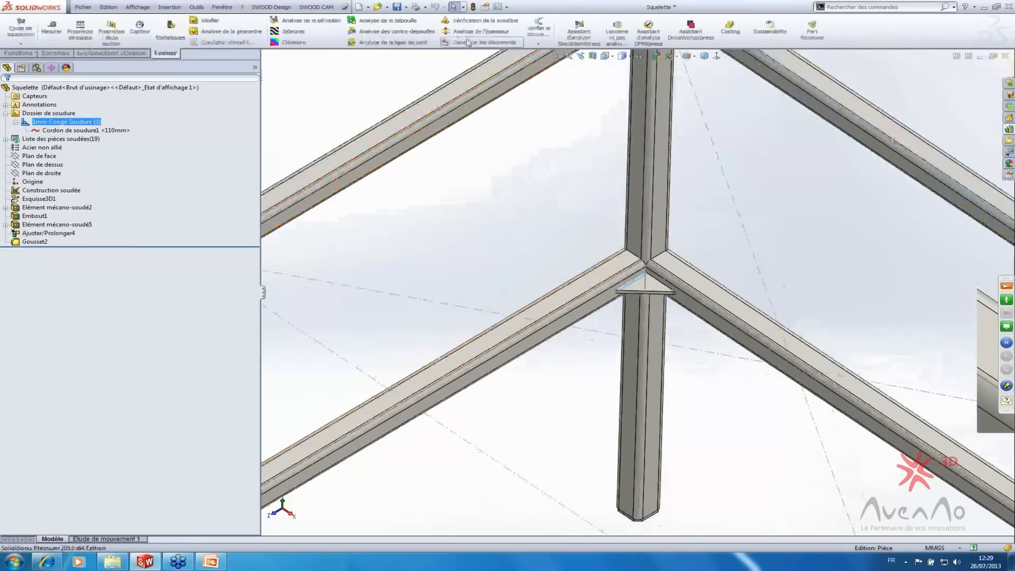
pyautogui.click(136, 54)
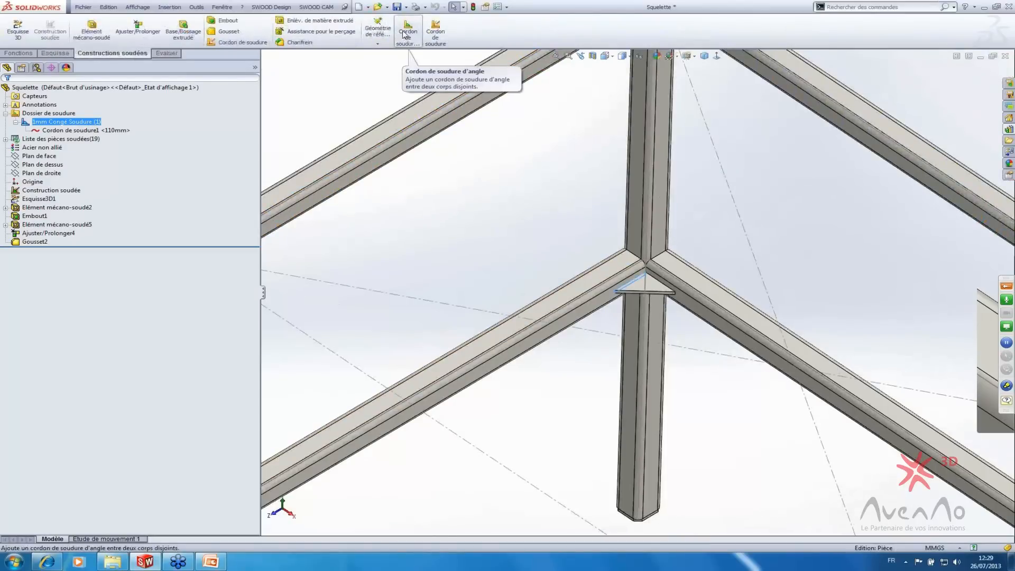
# - Survey the tube frame's joints, from the gusset corner to the braced end, for a place to add an angle weld bead
pyautogui.click(405, 34)
pyautogui.scroll(4, 661, 286)
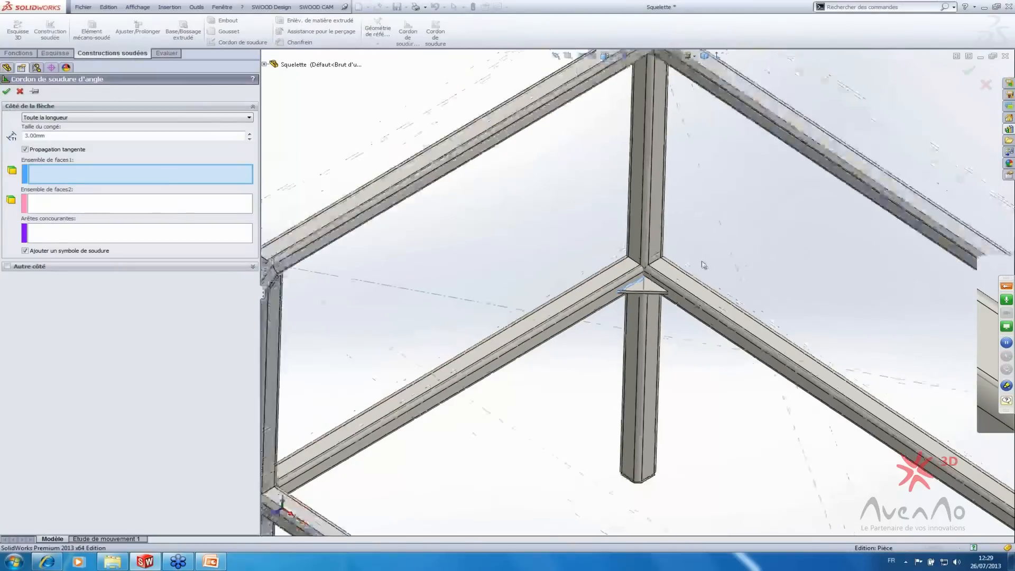
pyautogui.hotkey('ctrl', 'Right')
pyautogui.hotkey('ctrl', 'Right')
pyautogui.hotkey('ctrl', 'Up')
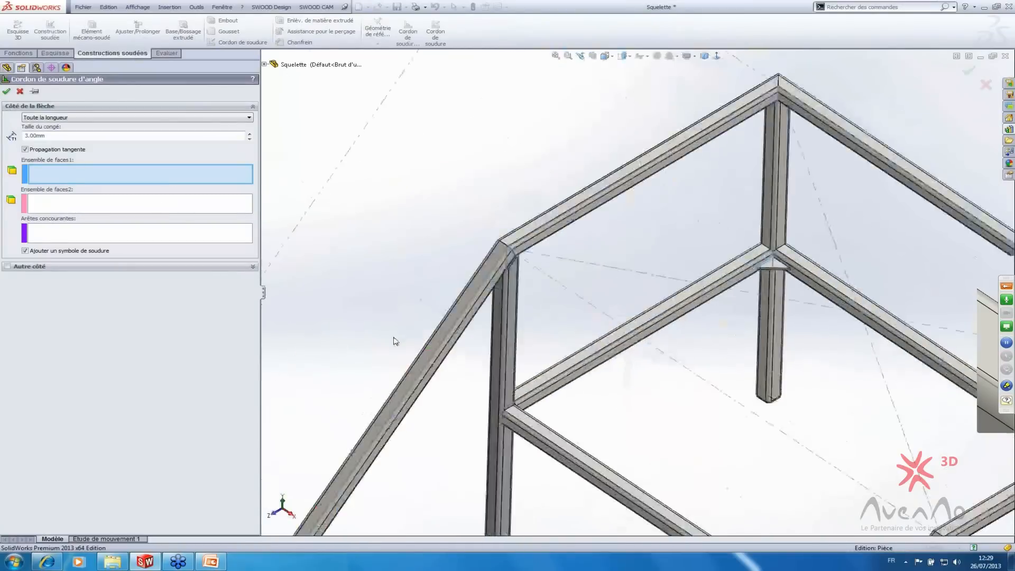
pyautogui.scroll(3, 527, 436)
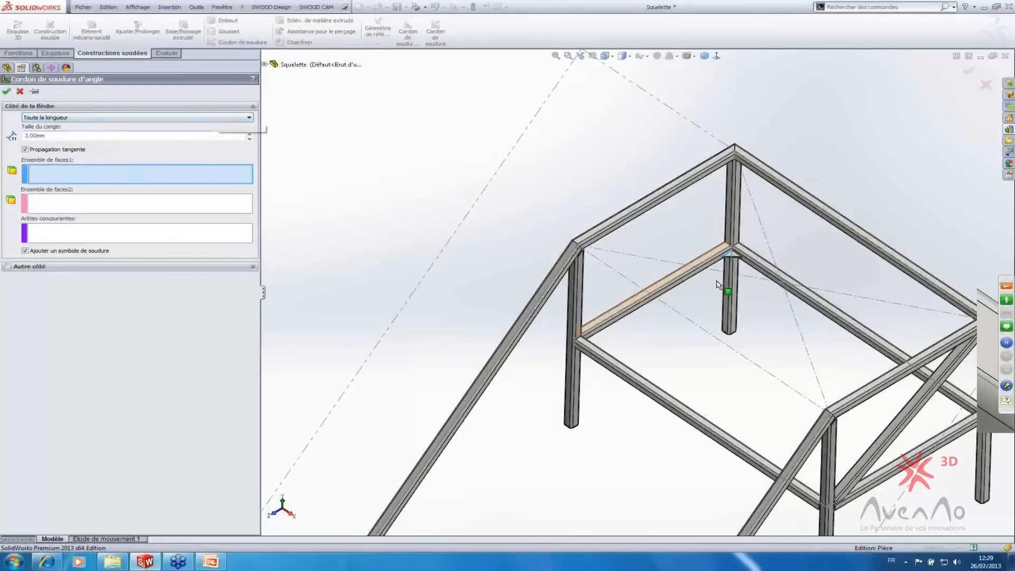
pyautogui.scroll(-5, 717, 285)
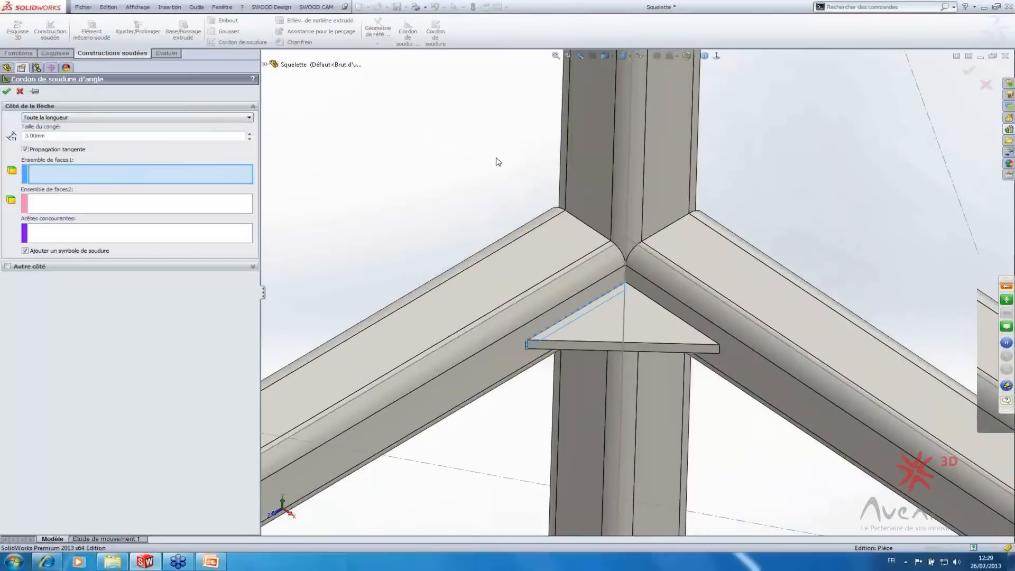
pyautogui.scroll(5, 732, 312)
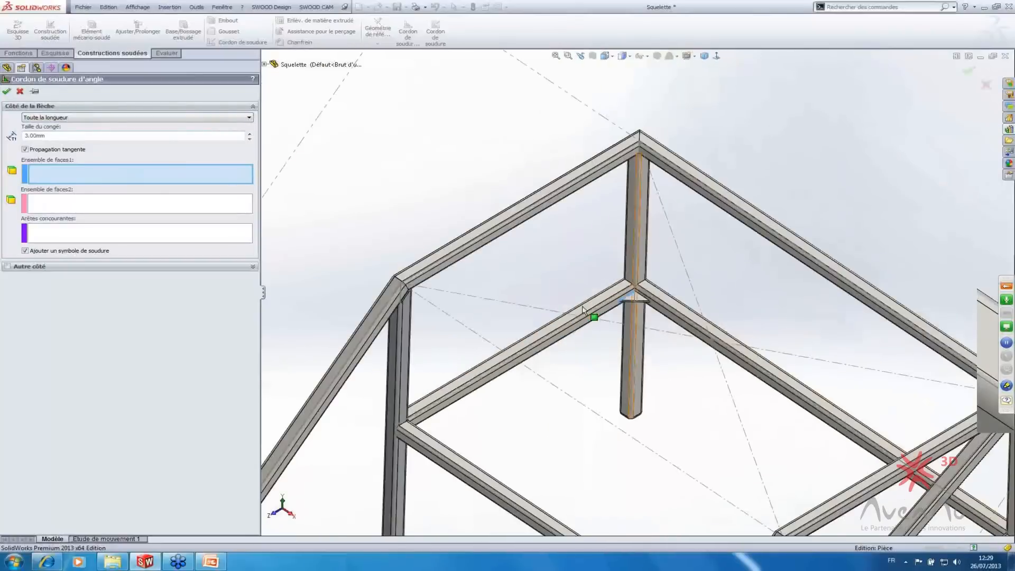
pyautogui.scroll(4, 487, 365)
pyautogui.scroll(-7, 856, 357)
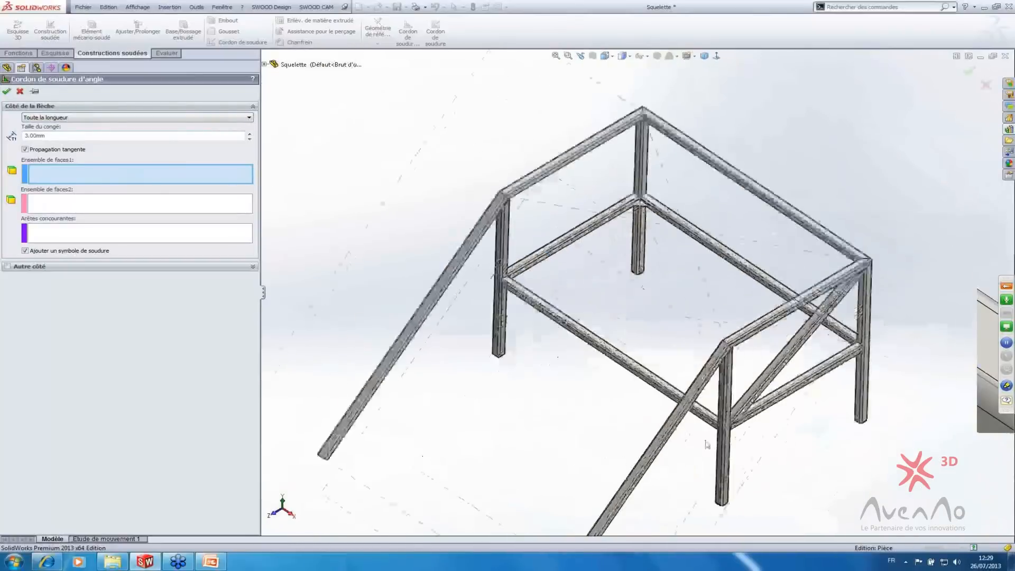
pyautogui.scroll(5, 856, 357)
pyautogui.scroll(-7, 482, 140)
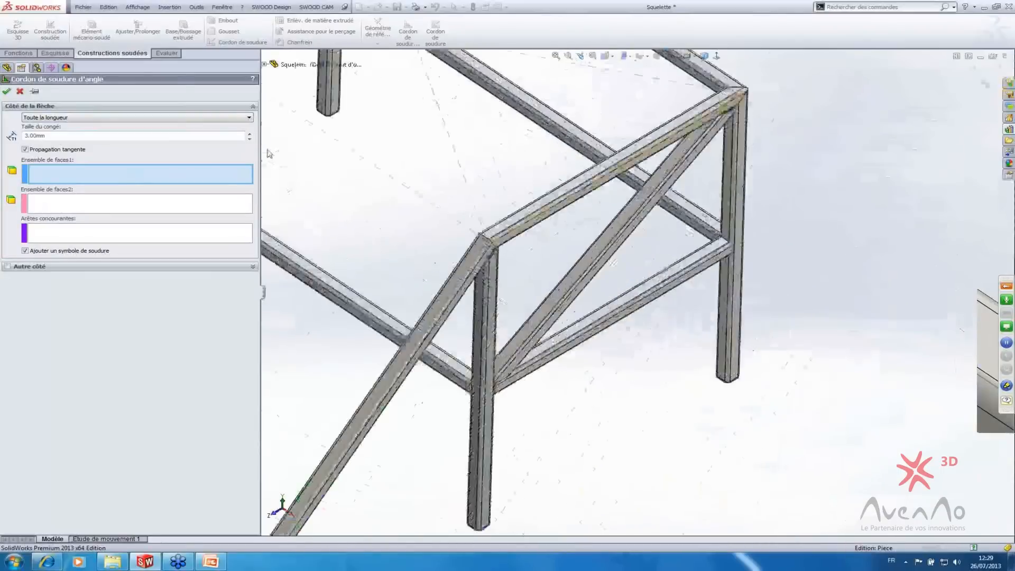
pyautogui.scroll(-3, 601, 259)
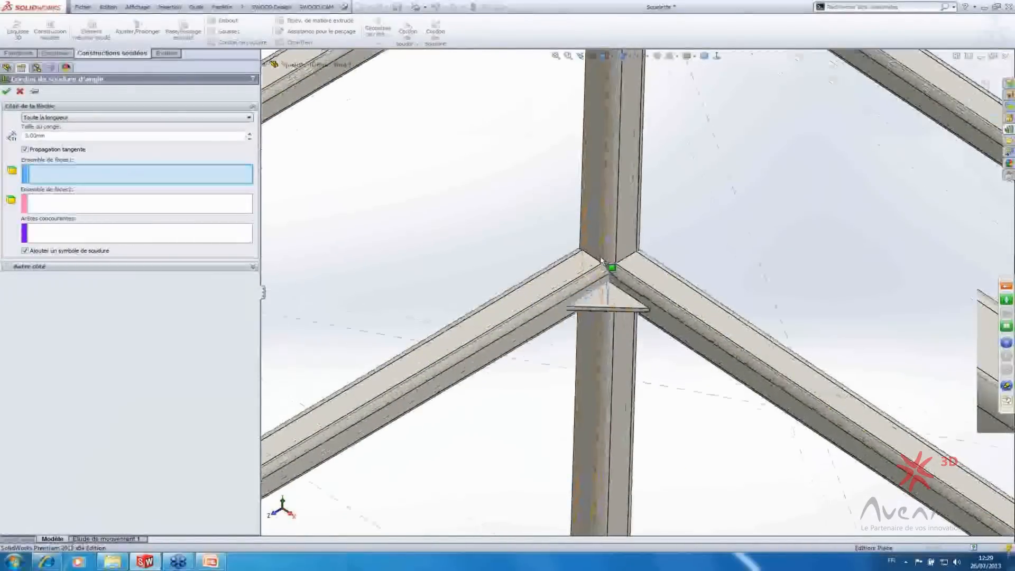
# - Try to add a 3 mm full-length angle weld bead between the gusset corner post's side face and the adjoining lower beam's top face
pyautogui.scroll(-2, 601, 259)
pyautogui.click(601, 259)
pyautogui.click(40, 212)
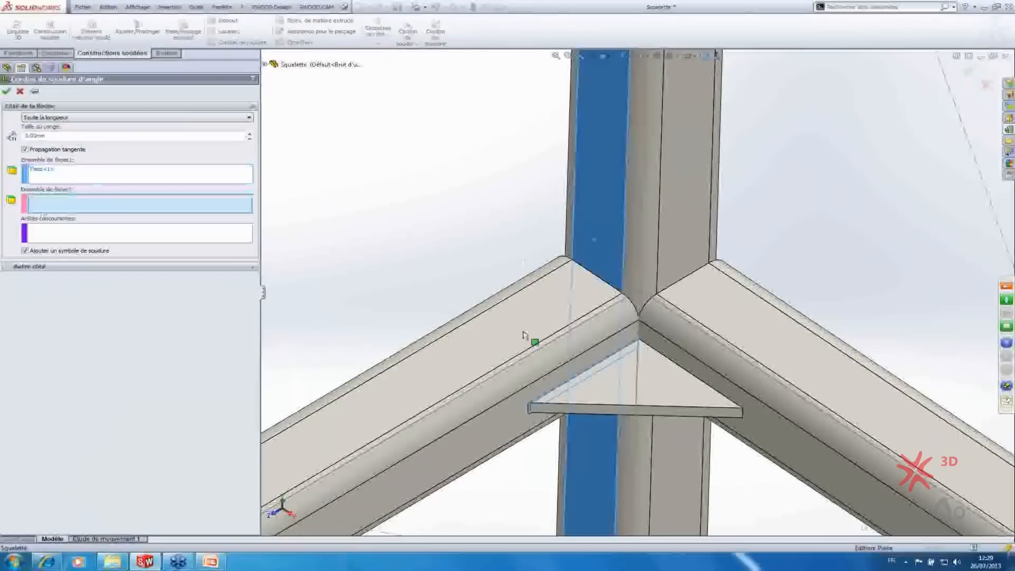
pyautogui.click(434, 364)
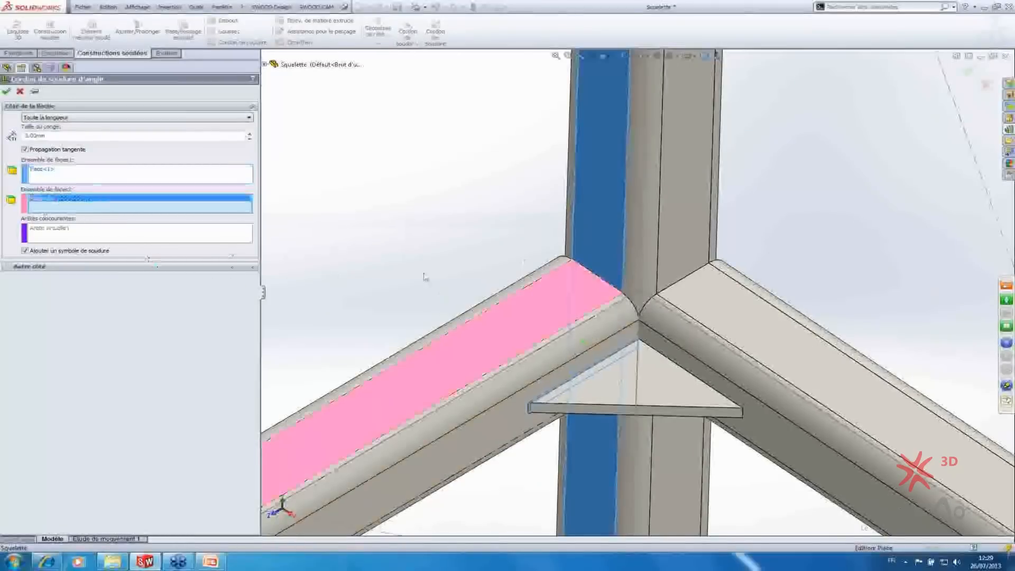
pyautogui.click(86, 242)
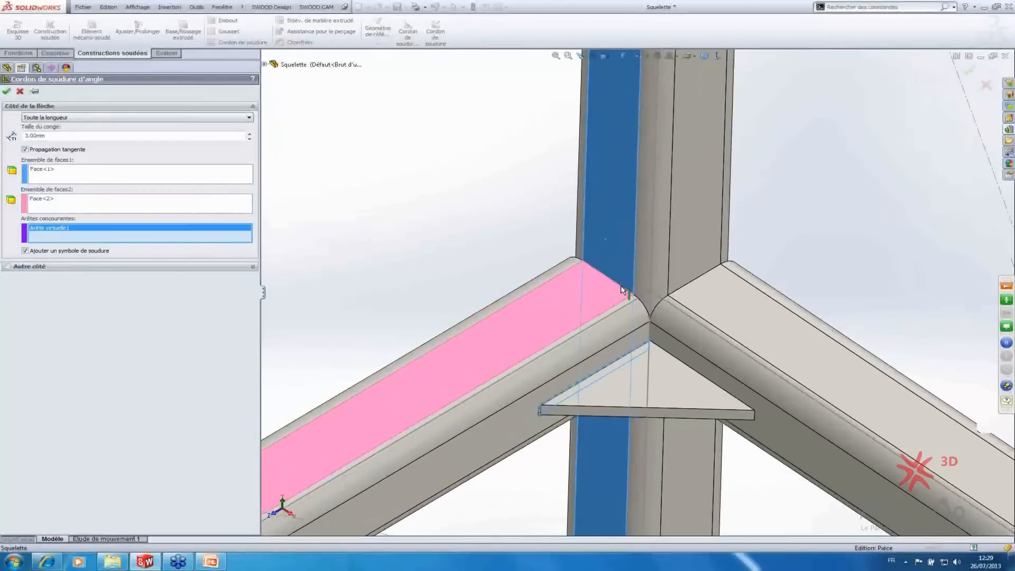
pyautogui.scroll(-2, 601, 286)
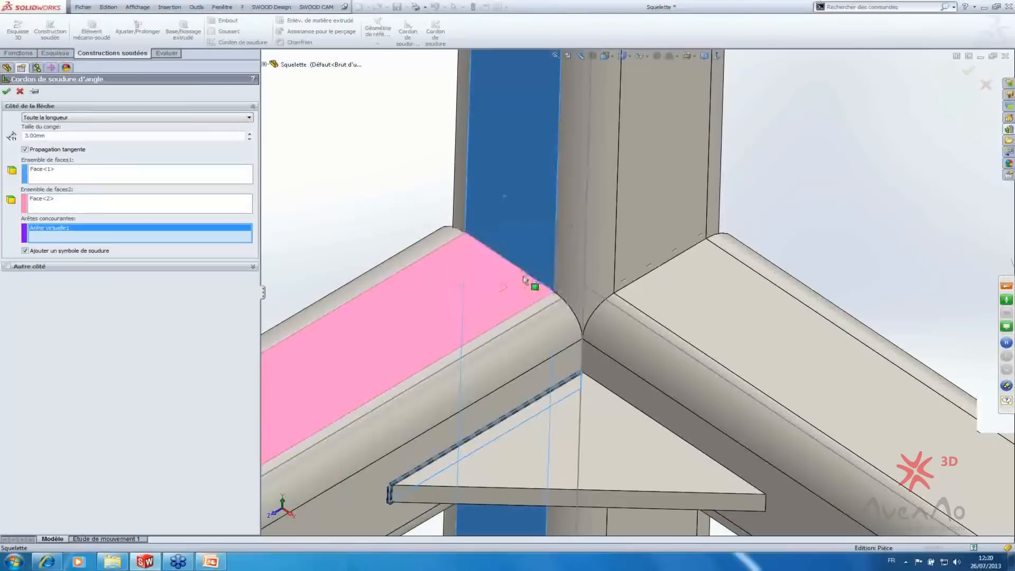
pyautogui.moveTo(389, 228); pyautogui.dragTo(296, 190, button='middle')
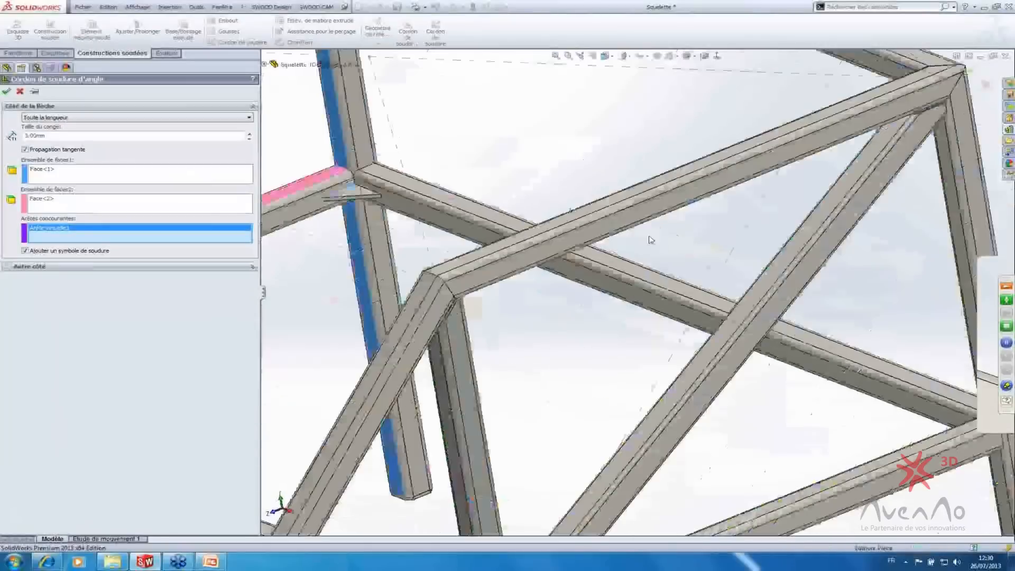
pyautogui.click(74, 118)
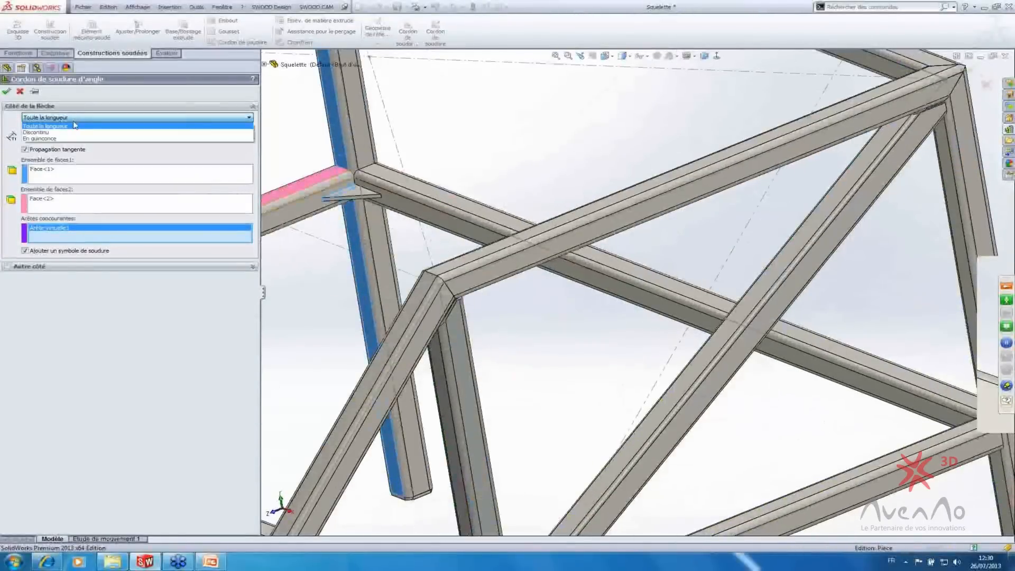
pyautogui.click(74, 125)
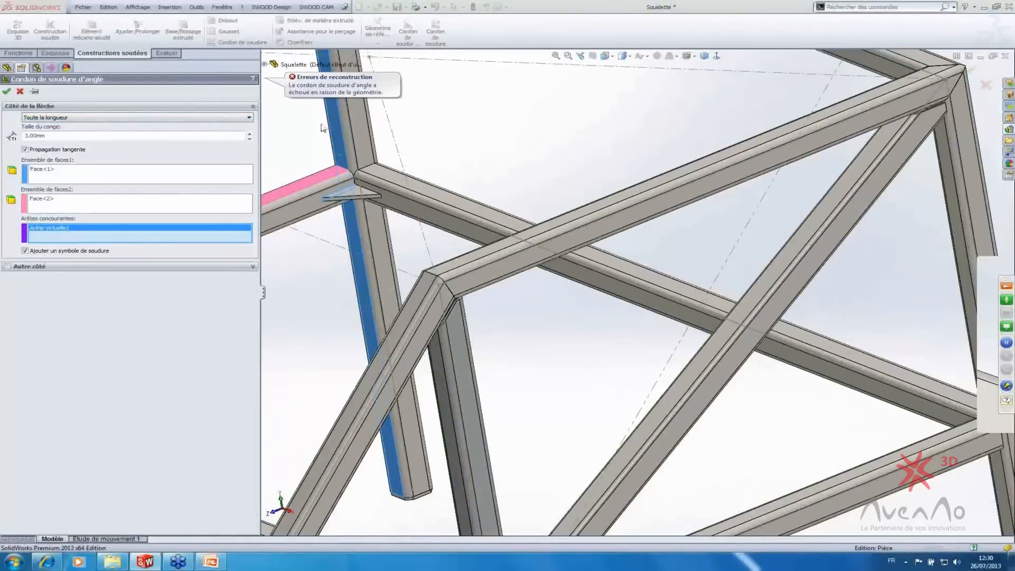
pyautogui.scroll(-3, 322, 128)
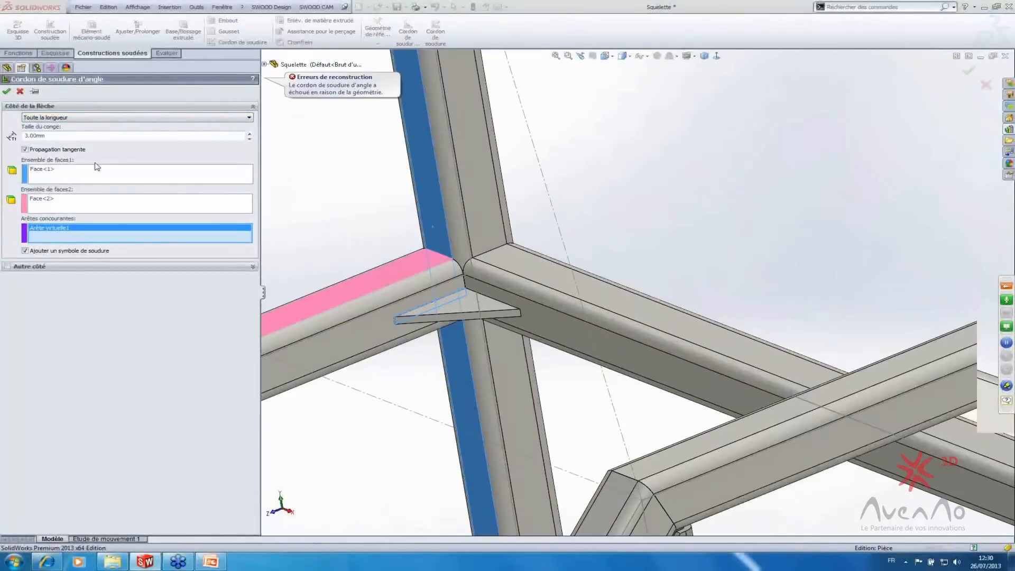
# - Try the same bead as Discontinu with a 3 mm bead length and a 6 mm pitch
pyautogui.click(62, 119)
pyautogui.click(41, 127)
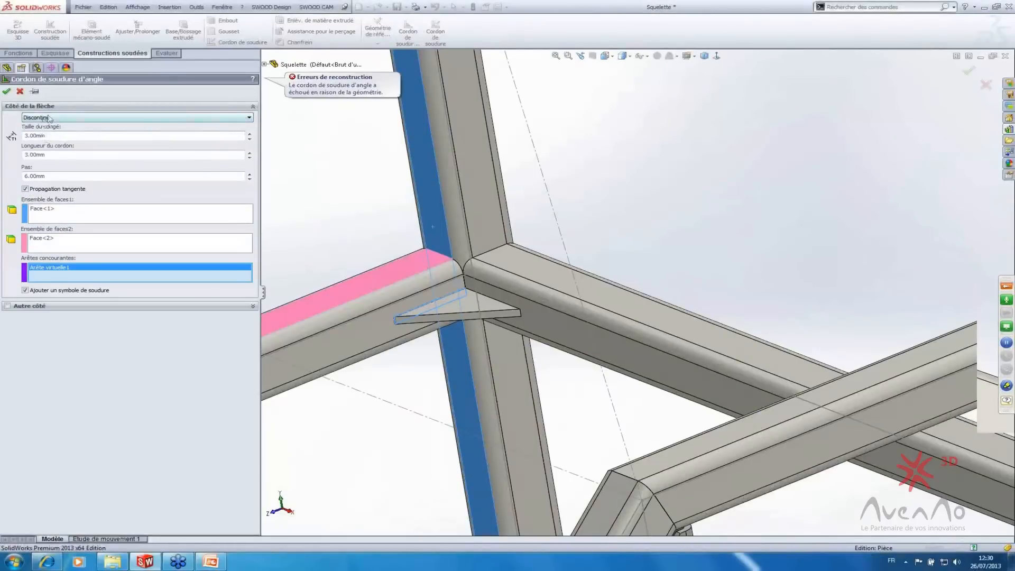
pyautogui.click(7, 91)
# - Try to add a 3 mm full-length angle weld bead between a post's face and the underside of the beam resting on it
pyautogui.scroll(2, 484, 232)
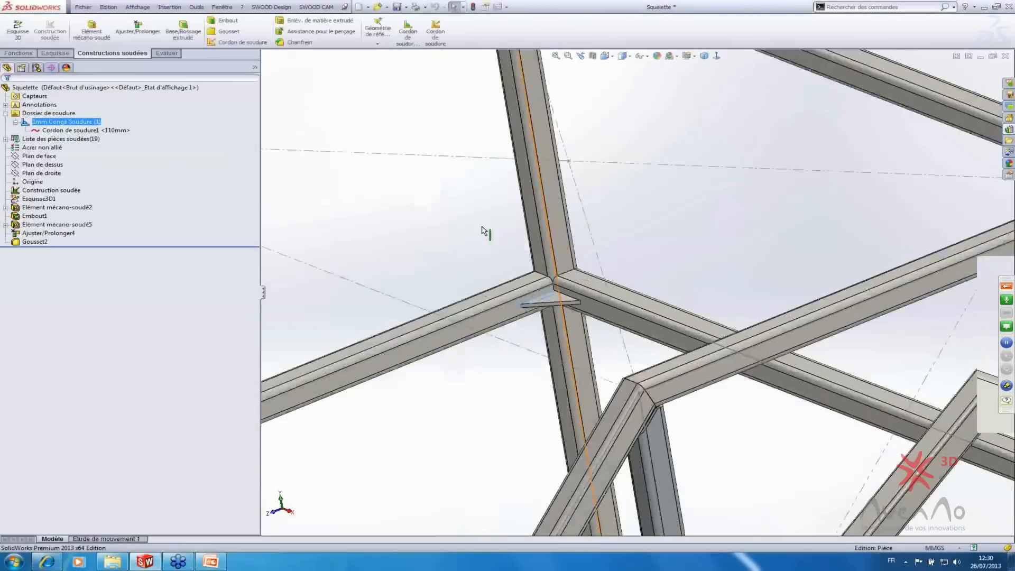
pyautogui.scroll(3, 484, 231)
pyautogui.moveTo(594, 389); pyautogui.dragTo(612, 422, button='middle')
pyautogui.scroll(-5, 612, 421)
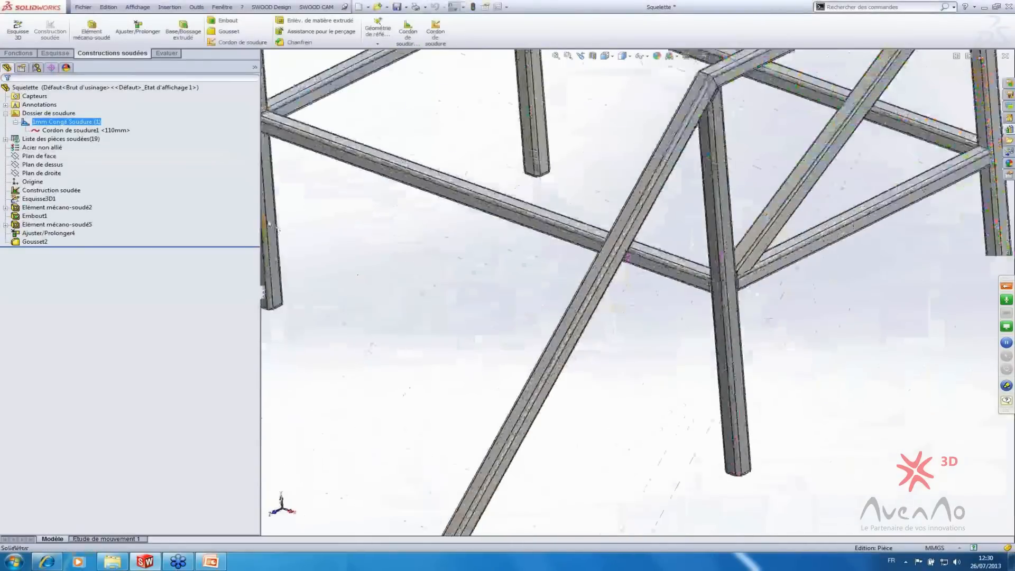
pyautogui.scroll(3, 544, 340)
pyautogui.scroll(-4, 544, 340)
pyautogui.moveTo(544, 340); pyautogui.dragTo(456, 227, button='middle')
pyautogui.scroll(-6, 456, 227)
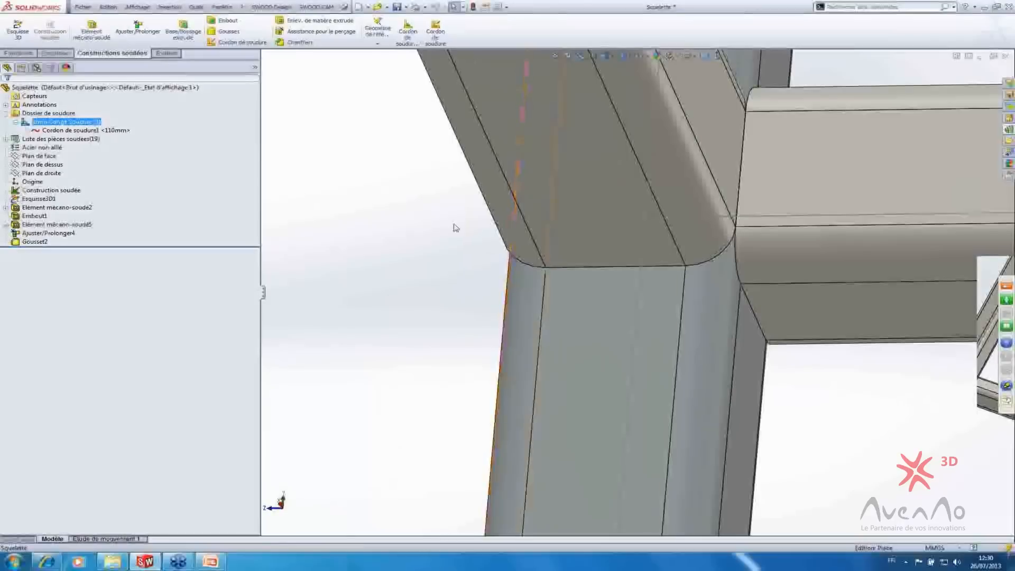
pyautogui.click(407, 32)
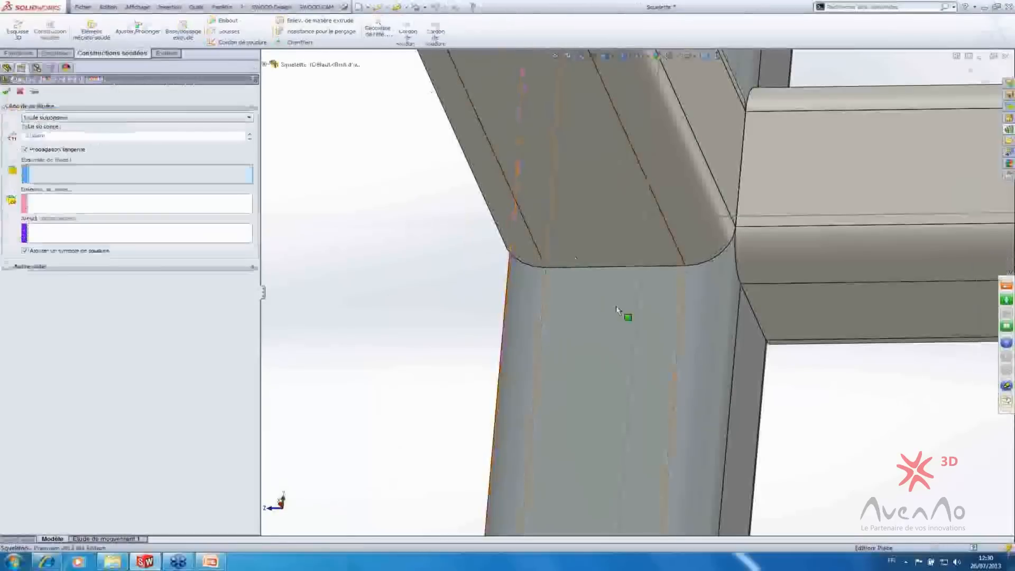
pyautogui.click(623, 312)
pyautogui.click(585, 240)
pyautogui.click(586, 240)
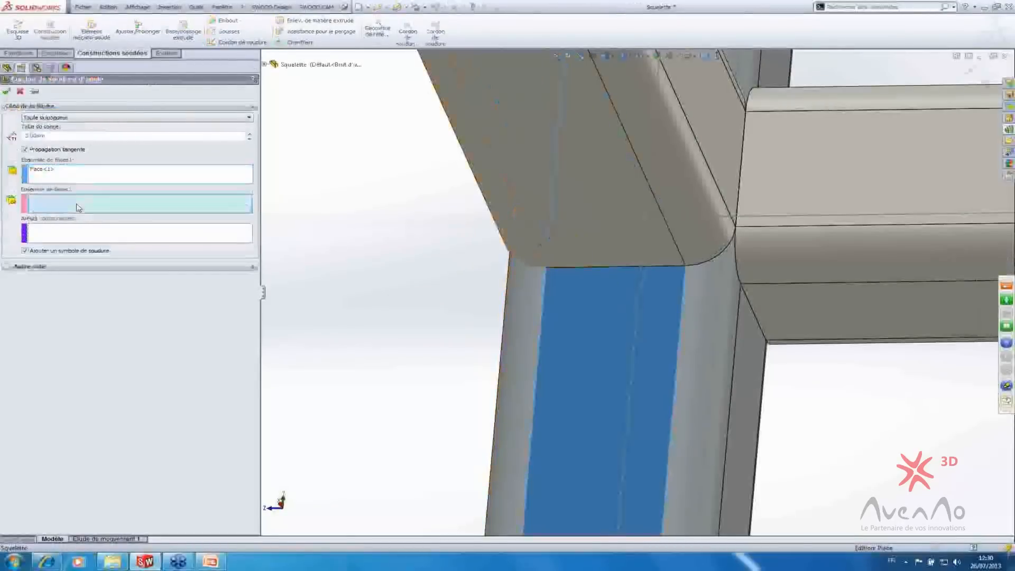
pyautogui.click(586, 239)
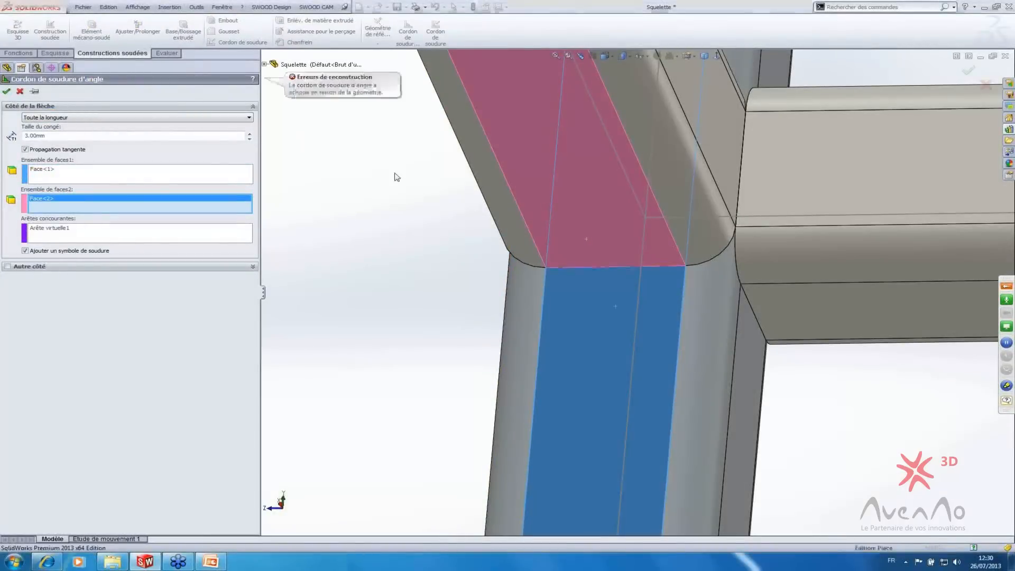
pyautogui.click(18, 267)
pyautogui.click(19, 267)
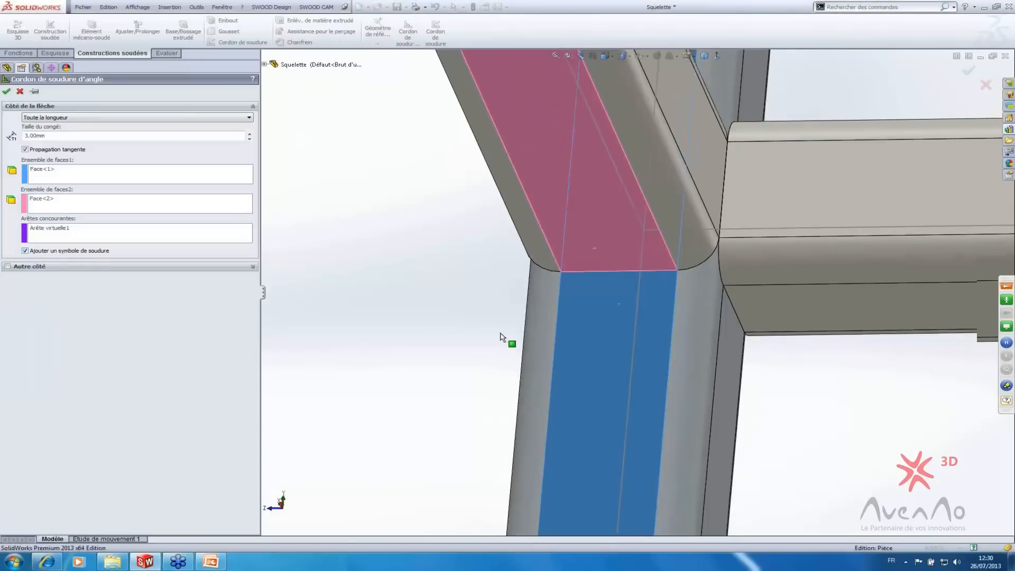
pyautogui.scroll(3, 503, 337)
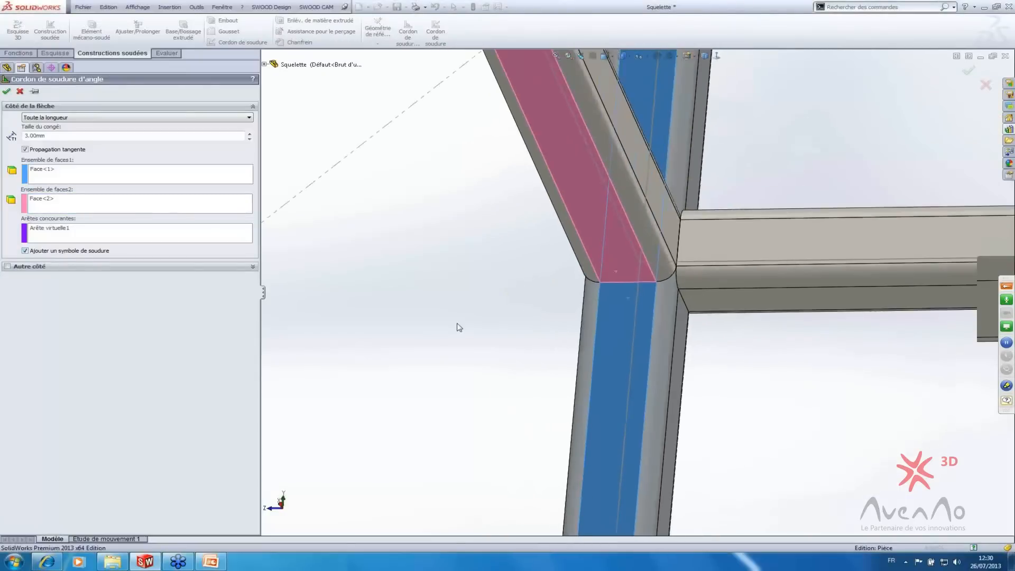
pyautogui.click(20, 92)
# - Add a 3 mm full-length angle weld bead between the gusset's narrow front face and the side face of the lower beam without a bead
pyautogui.scroll(6, 407, 215)
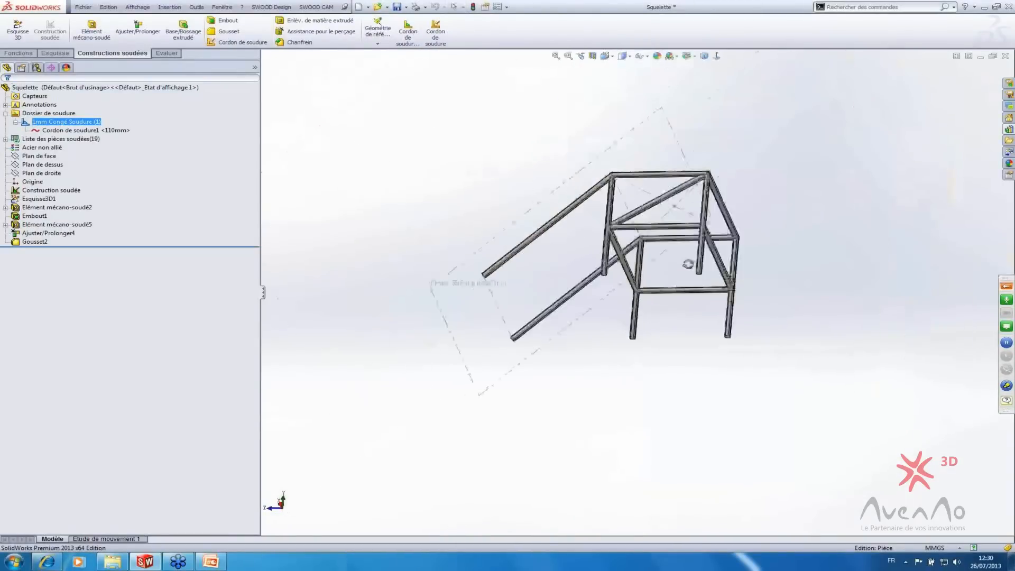
pyautogui.moveTo(688, 263); pyautogui.dragTo(671, 301, button='middle')
pyautogui.scroll(-5, 379, 203)
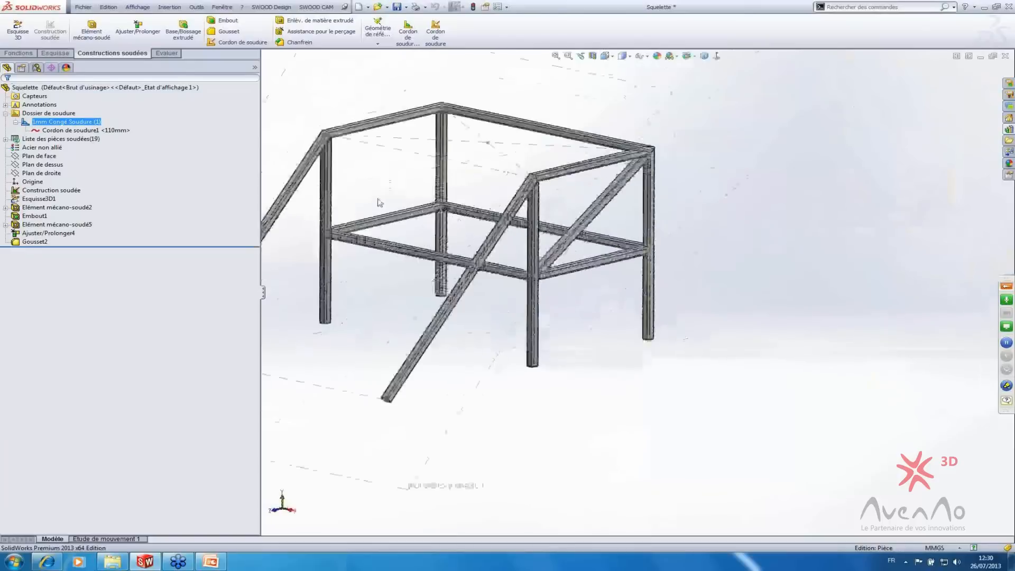
pyautogui.scroll(1, 471, 231)
pyautogui.scroll(-8, 677, 247)
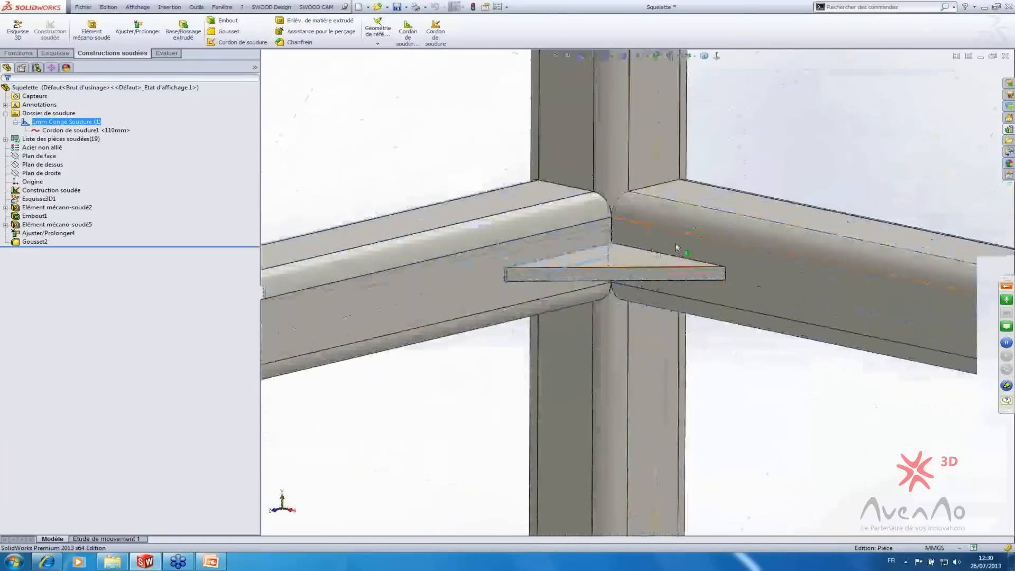
pyautogui.scroll(-4, 674, 250)
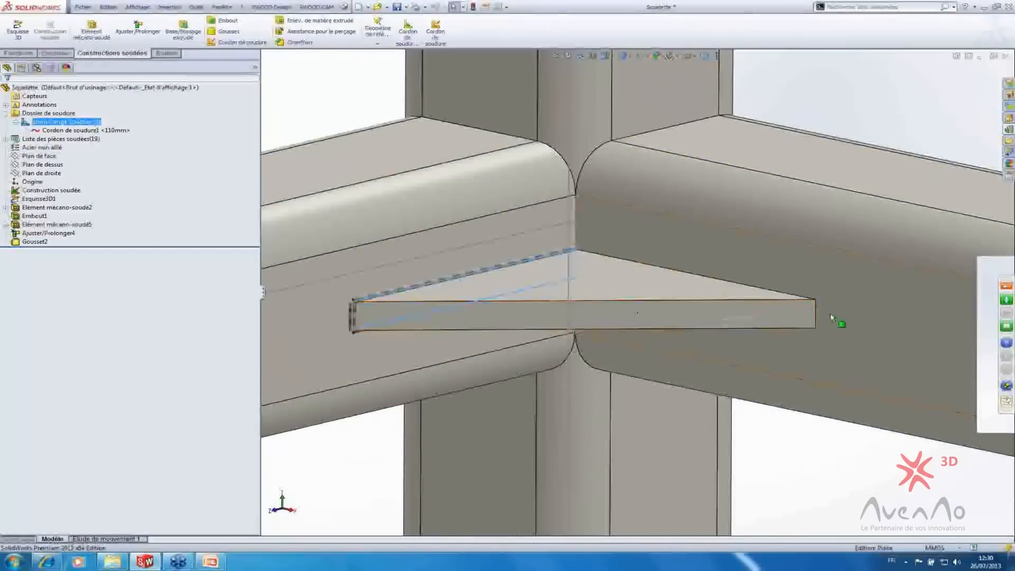
pyautogui.scroll(5, 636, 292)
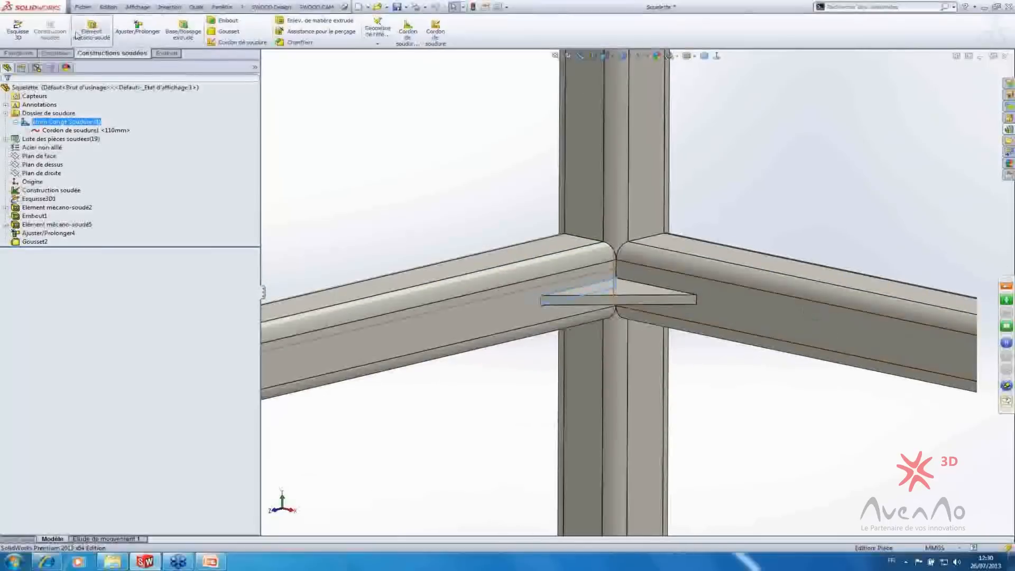
pyautogui.click(408, 33)
pyautogui.scroll(-1, 716, 235)
pyautogui.click(766, 347)
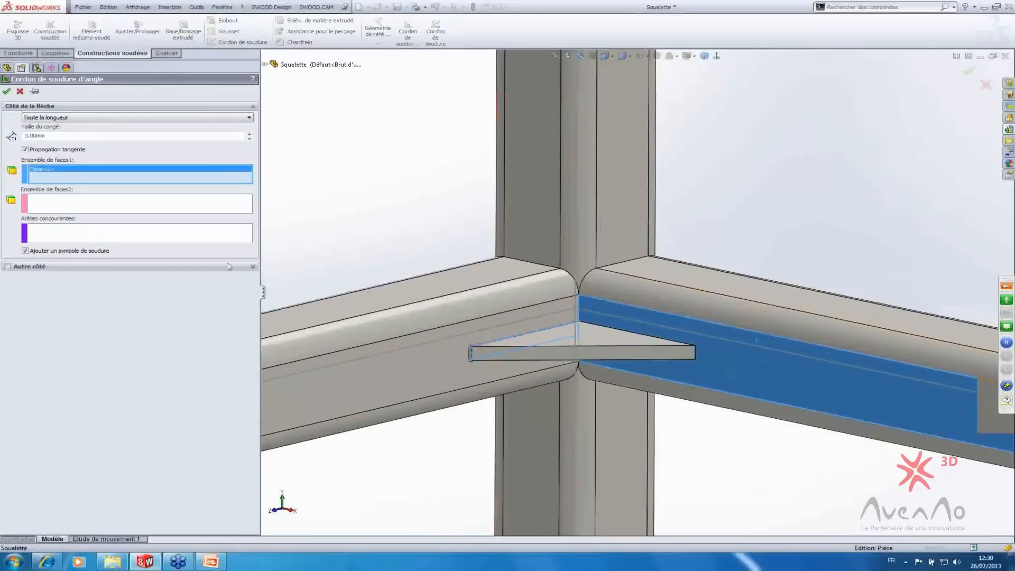
pyautogui.click(74, 210)
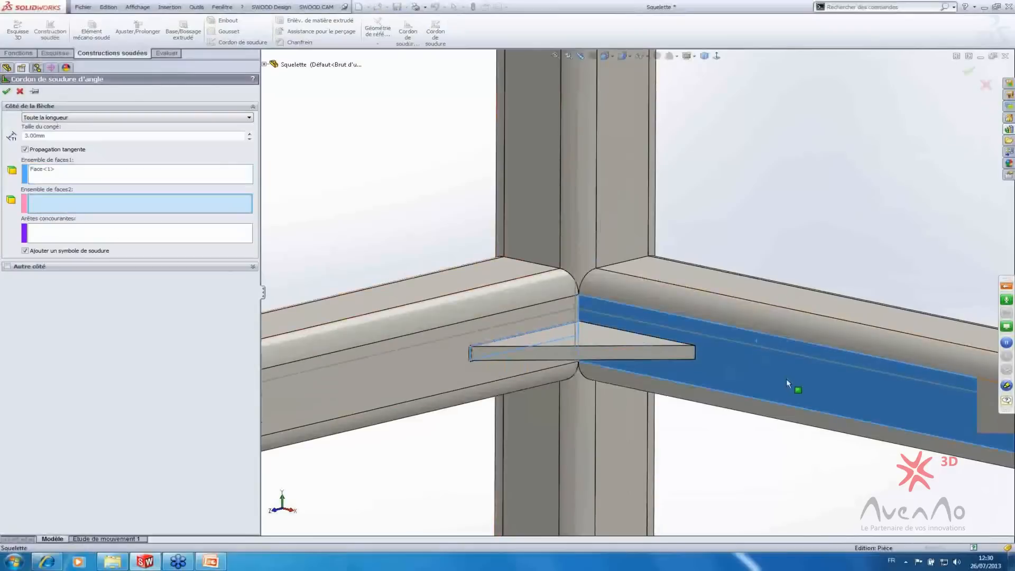
pyautogui.click(687, 354)
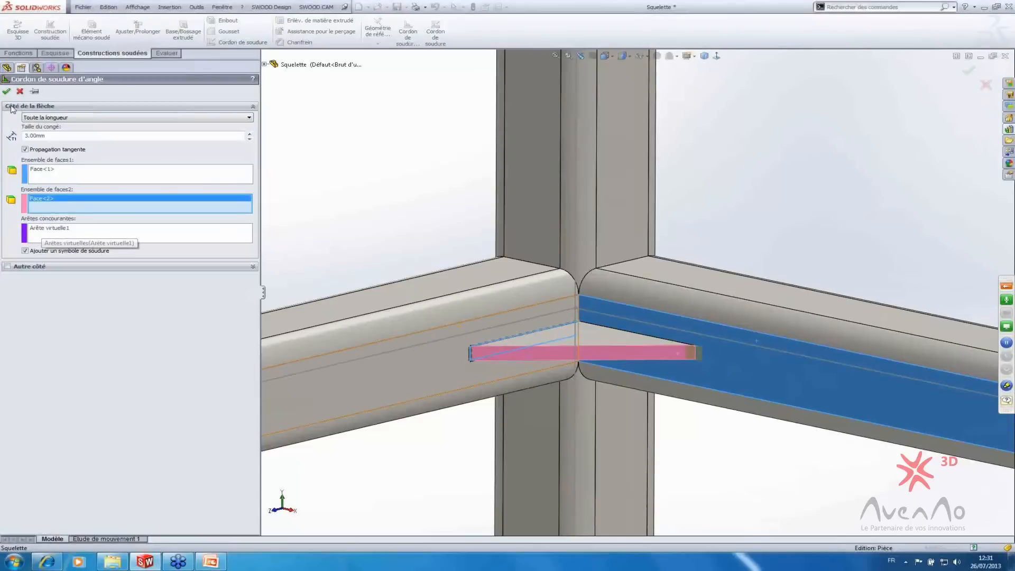
pyautogui.click(7, 91)
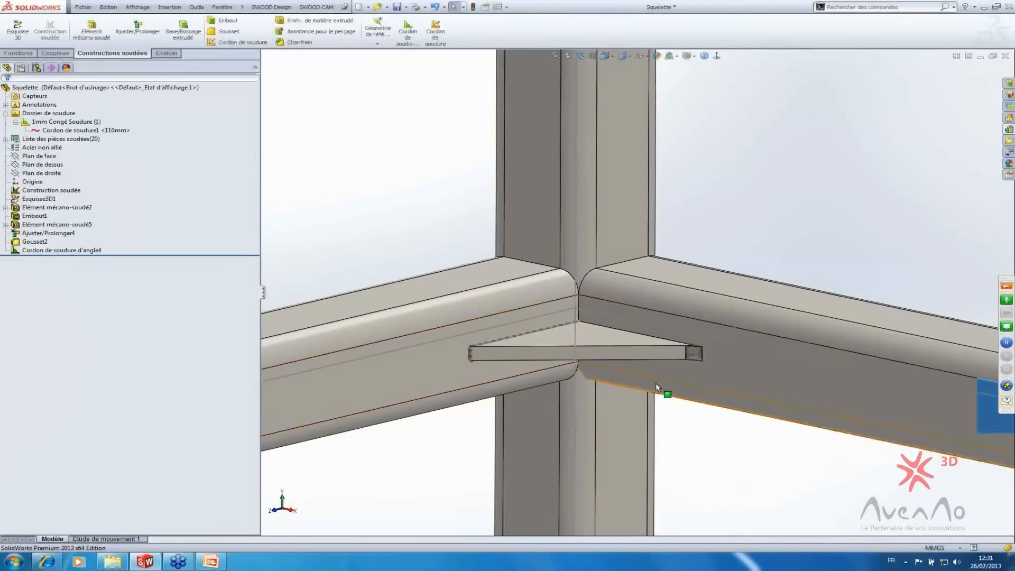
# - Examine the weld bead at the gusset's tip up close from another angle
pyautogui.scroll(-3, 655, 383)
pyautogui.moveTo(655, 313); pyautogui.dragTo(729, 316, button='middle')
pyautogui.scroll(-8, 685, 326)
pyautogui.scroll(10, 728, 316)
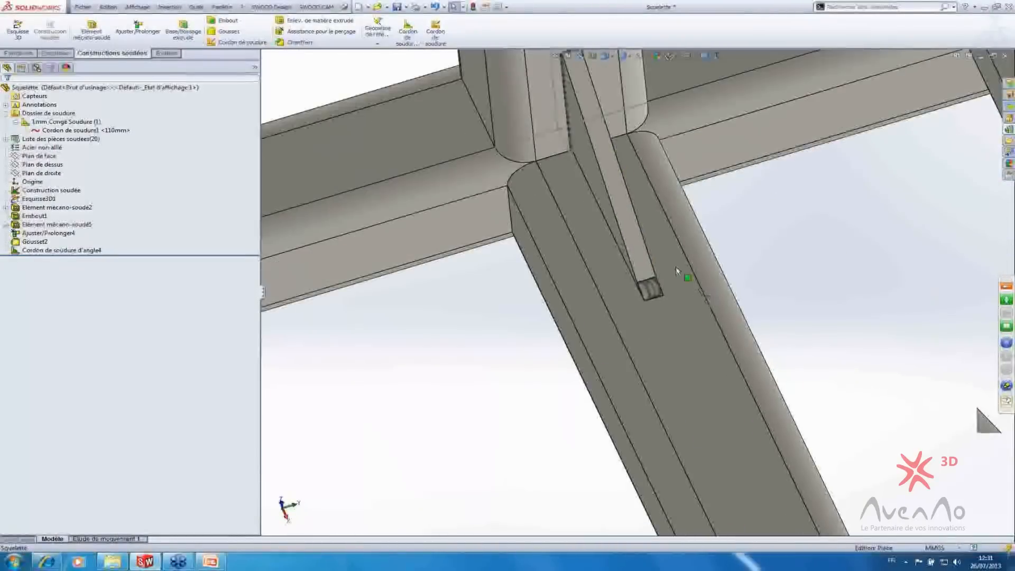
# - Inspect the ripple surface of the bead at the gusset's tip up close and in relation to the whole gusset
pyautogui.scroll(-3, 707, 353)
pyautogui.scroll(-4, 707, 354)
pyautogui.scroll(4, 687, 349)
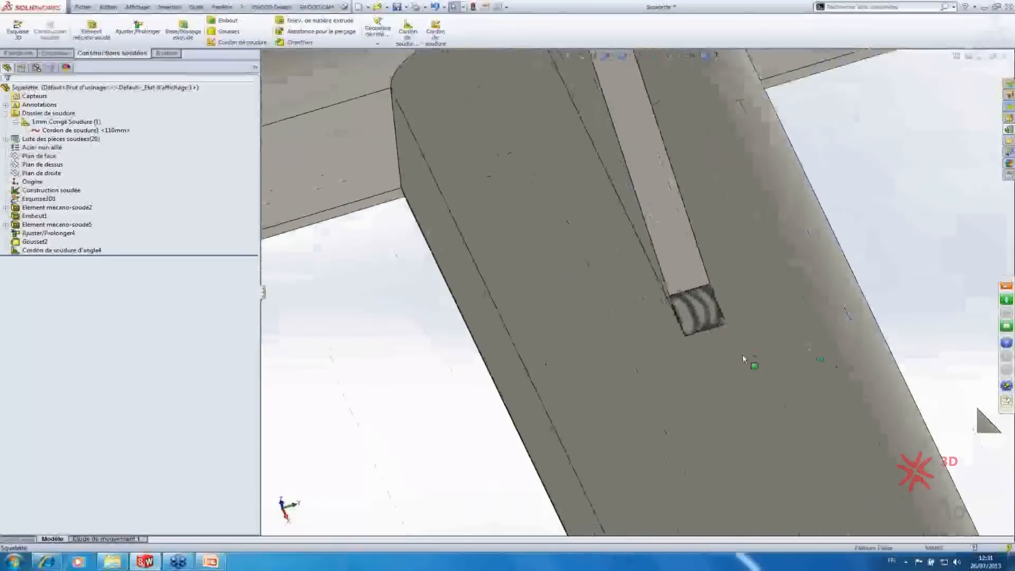
pyautogui.moveTo(678, 347); pyautogui.dragTo(664, 315, button='middle')
pyautogui.scroll(1, 634, 299)
pyautogui.scroll(-3, 640, 296)
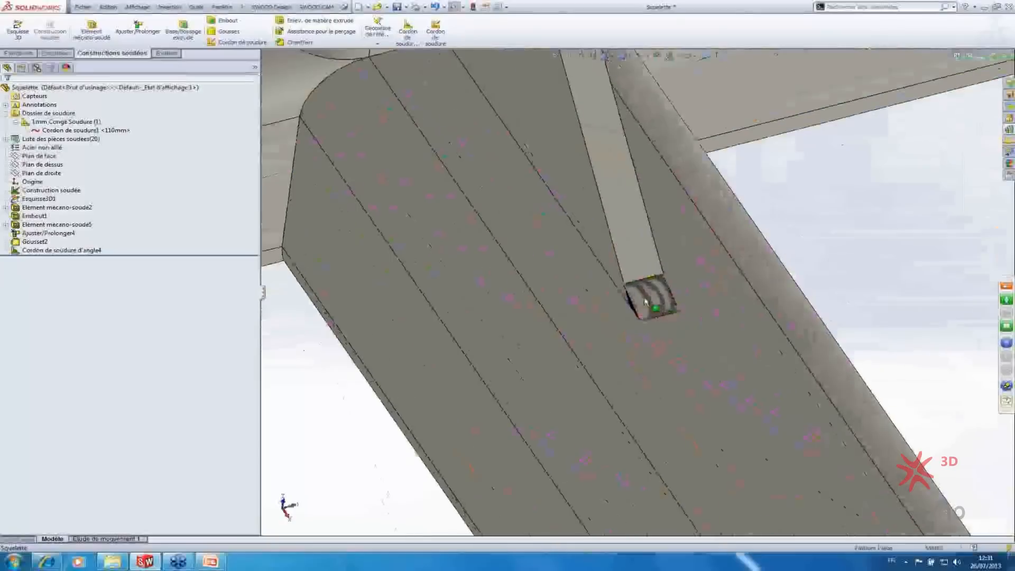
pyautogui.scroll(4, 631, 297)
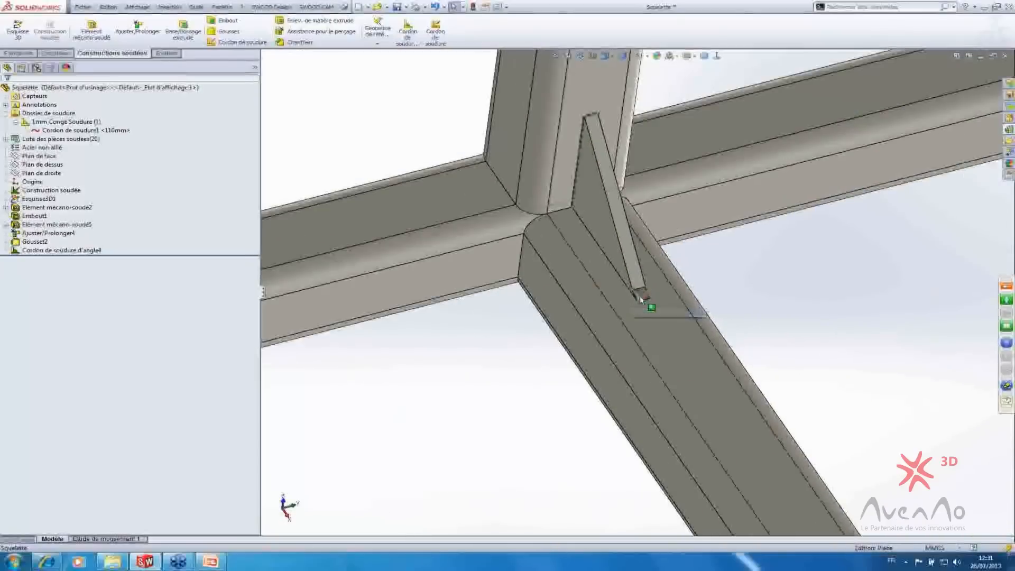
# - Locate the Cordon de soudure d'angle4 feature in the model and find its body in the weldment cut list
pyautogui.click(89, 251)
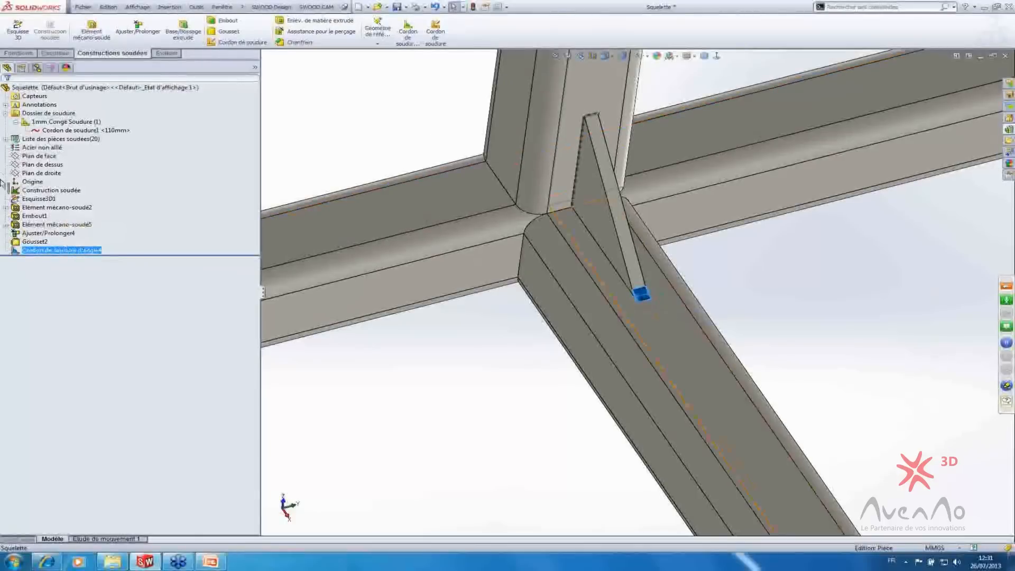
pyautogui.click(5, 113)
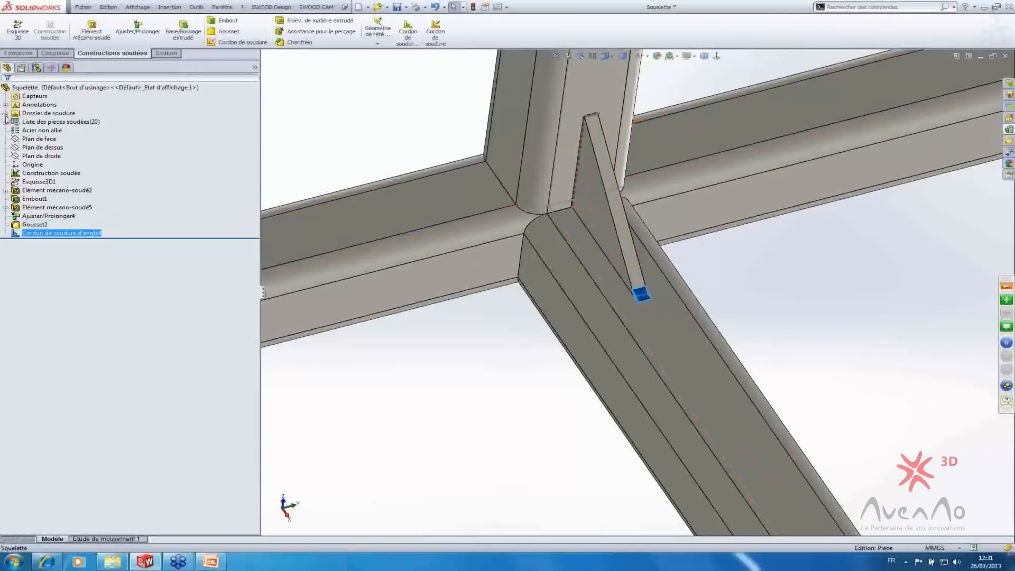
pyautogui.click(6, 122)
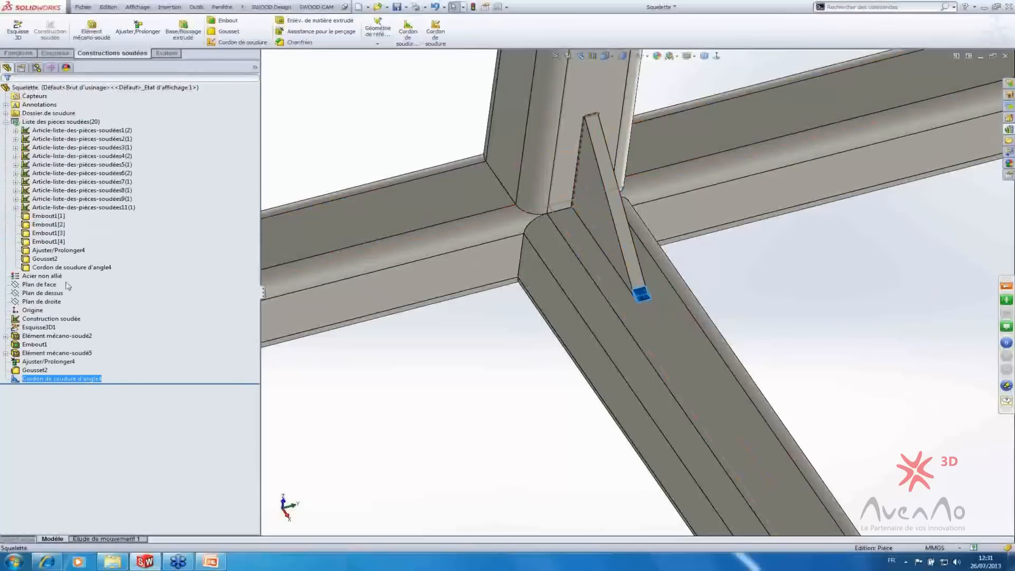
pyautogui.click(80, 268)
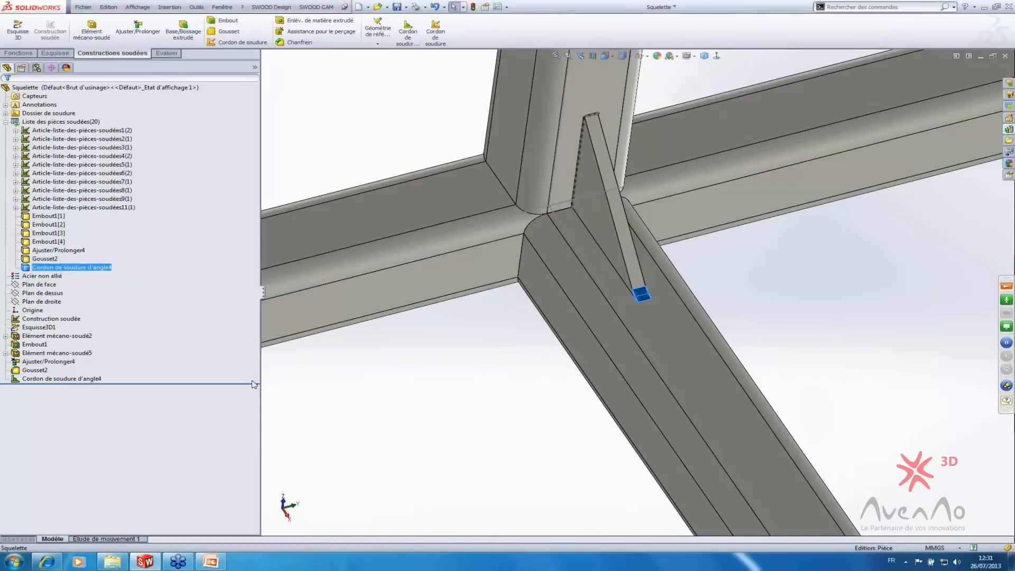
pyautogui.press('Escape')
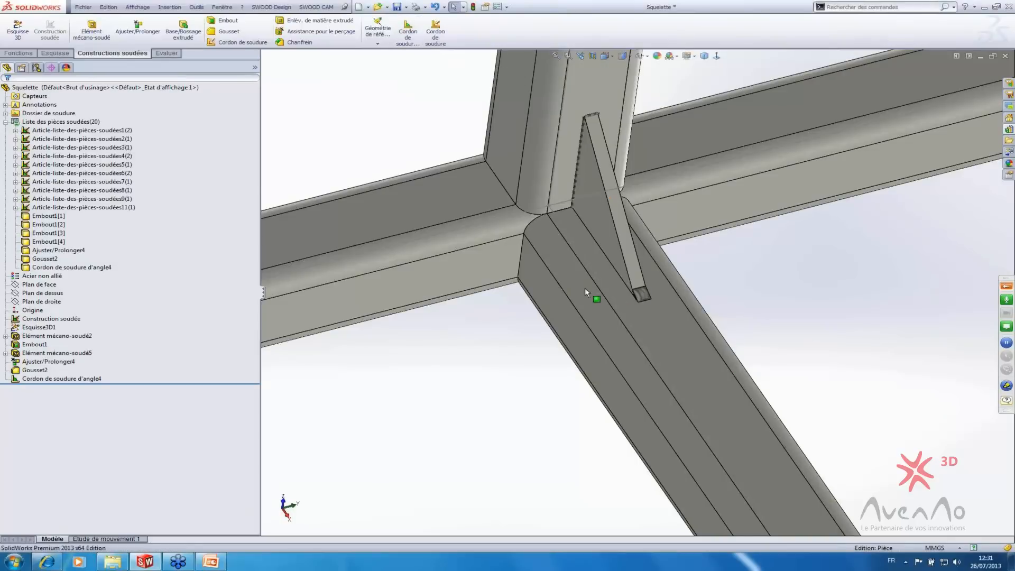
pyautogui.scroll(-8, 675, 310)
pyautogui.moveTo(752, 260); pyautogui.dragTo(706, 317, button='middle')
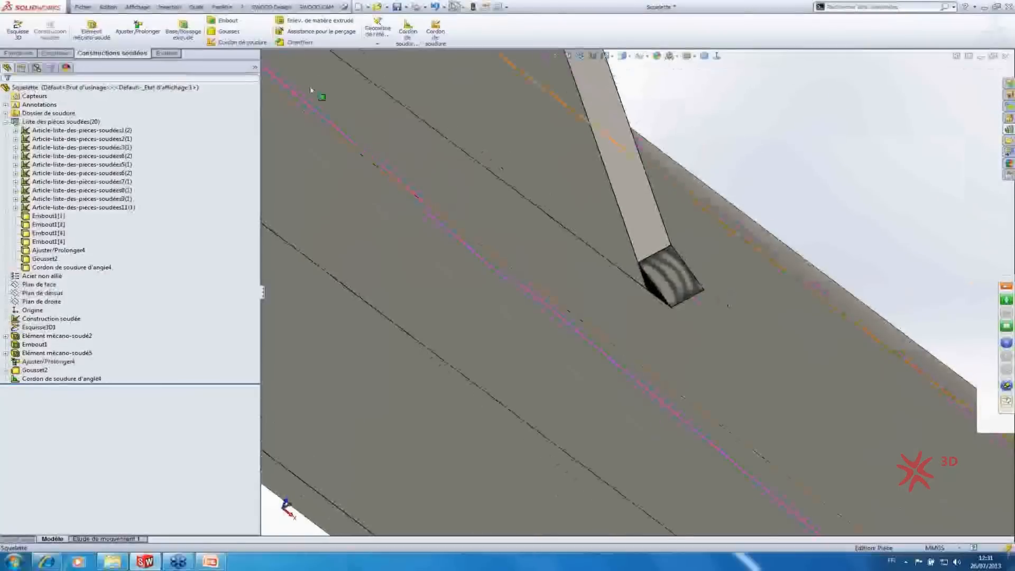
pyautogui.click(435, 29)
pyautogui.scroll(6, 532, 224)
pyautogui.scroll(3, 531, 224)
pyautogui.scroll(-8, 606, 182)
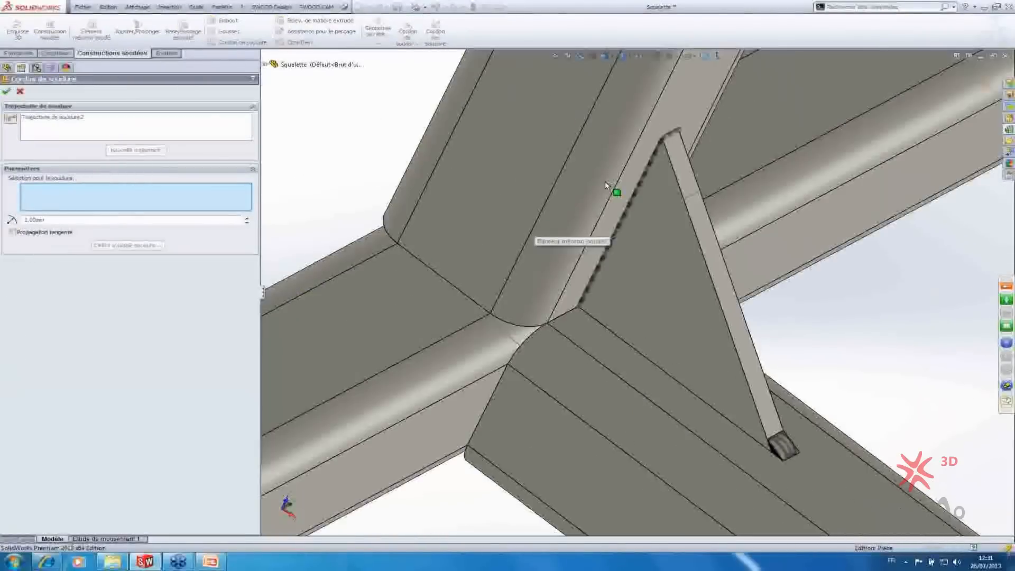
pyautogui.moveTo(678, 132); pyautogui.dragTo(663, 163, button='middle')
pyautogui.scroll(5, 663, 163)
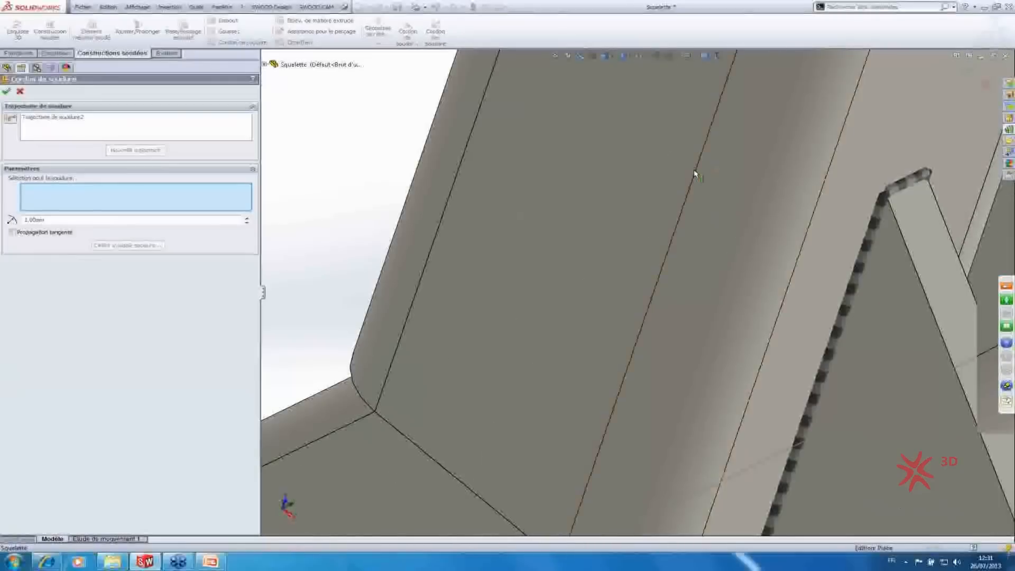
pyautogui.scroll(-3, 650, 238)
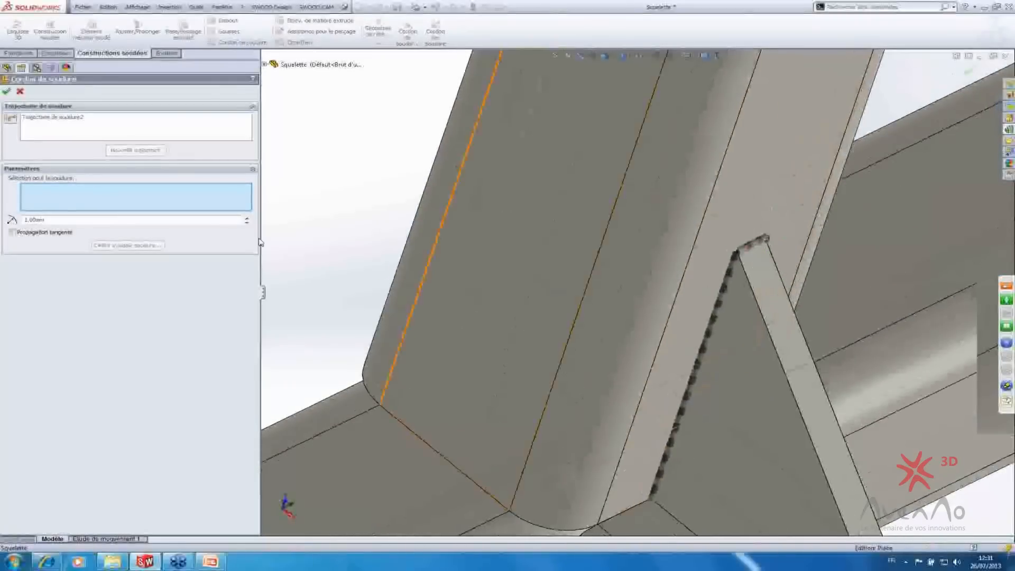
pyautogui.click(20, 92)
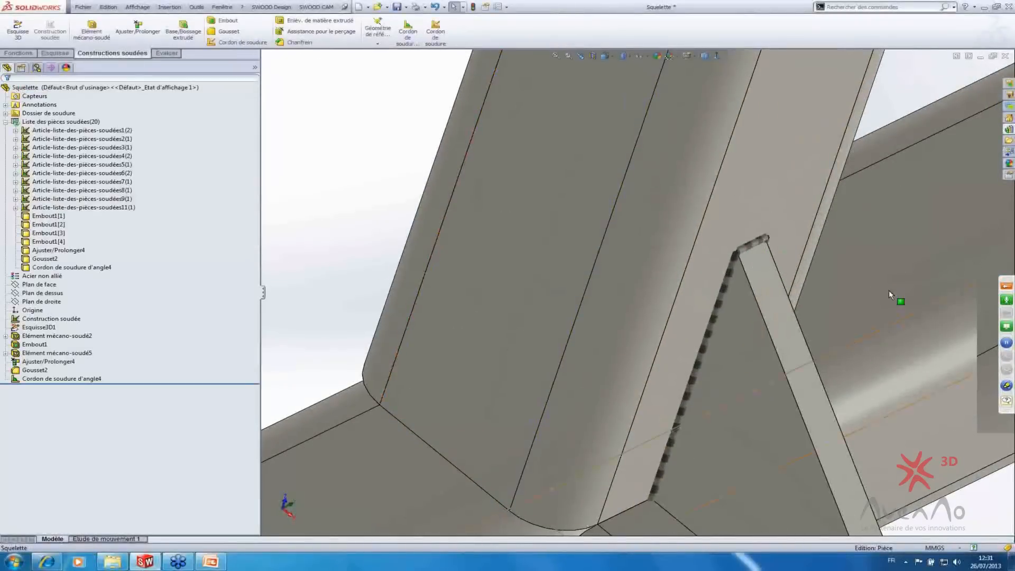
# - Review the weld properties of the 1 mm fillet weld in the weld folder without changing them
pyautogui.click(49, 113)
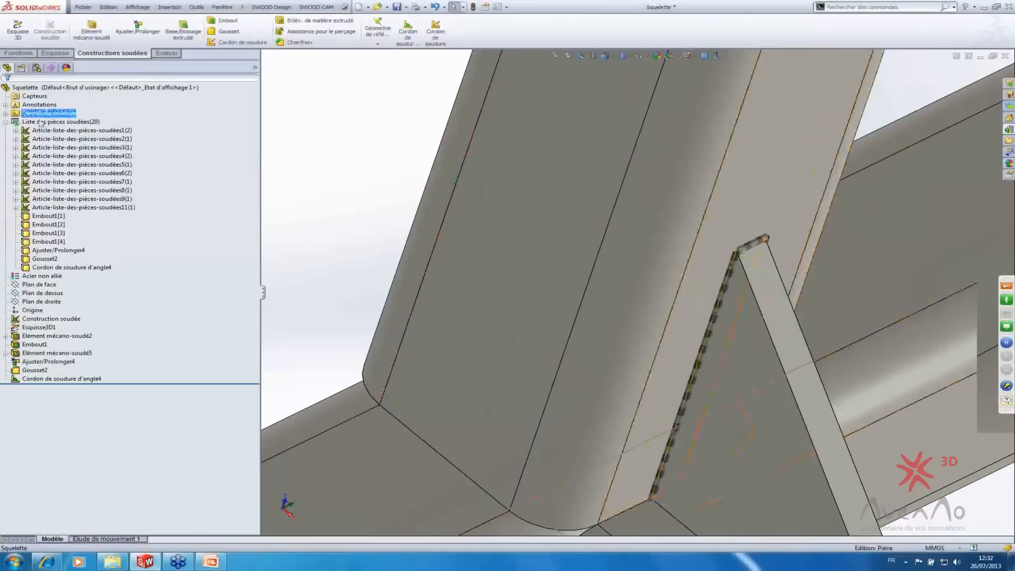
pyautogui.click(6, 114)
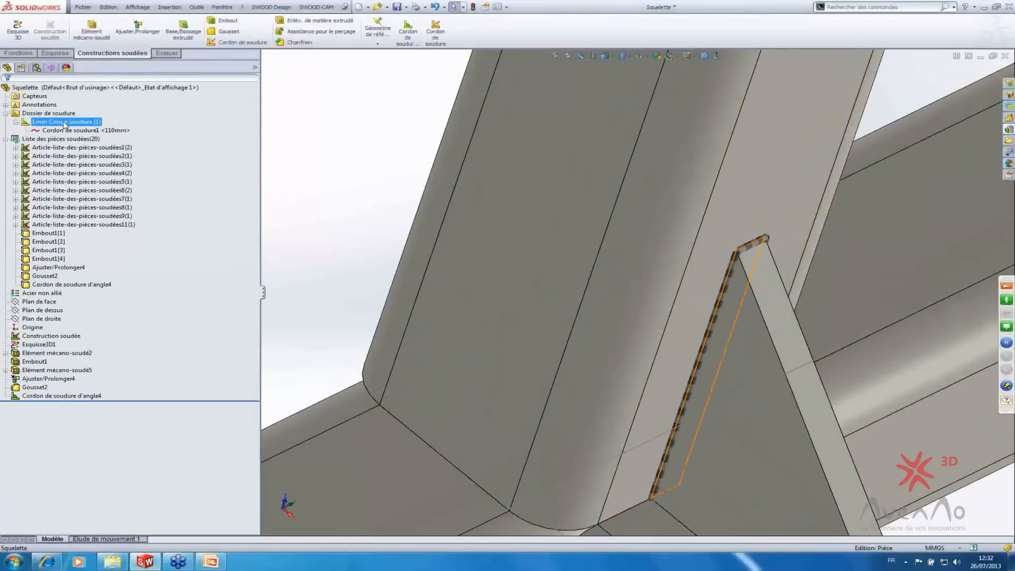
pyautogui.rightClick(64, 122)
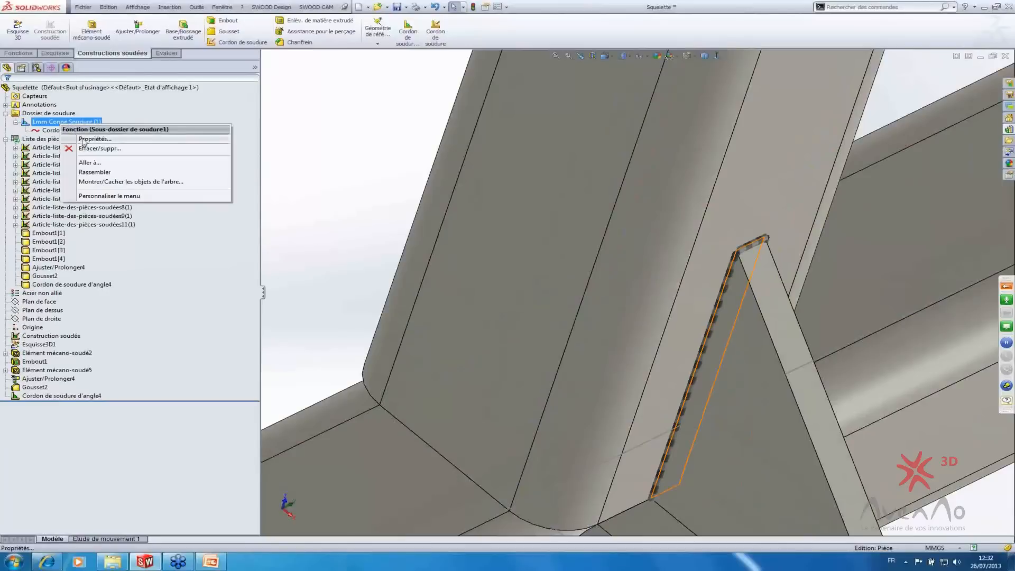
pyautogui.click(94, 139)
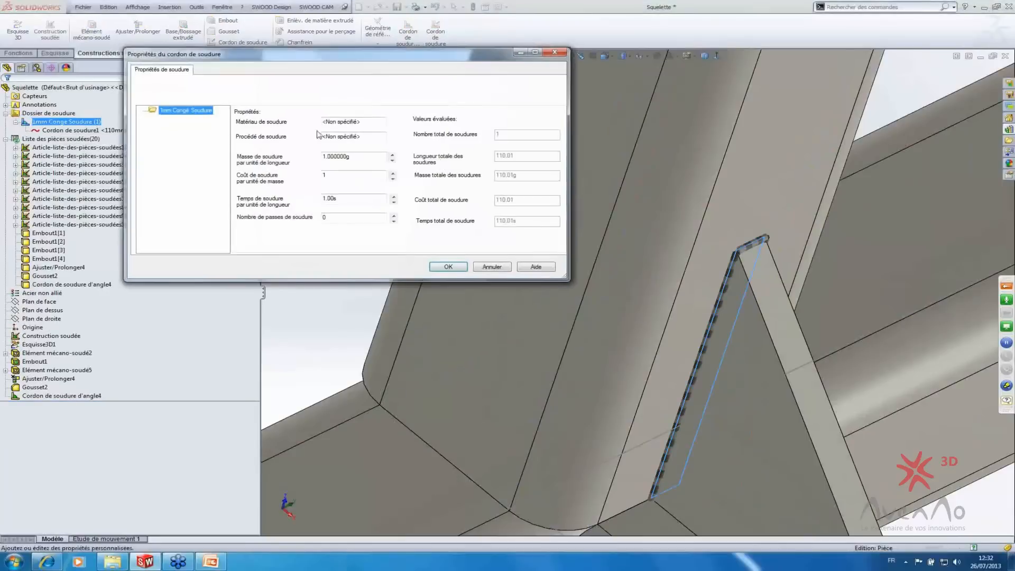
pyautogui.click(492, 267)
# - Show the whole tube frame in the dimetric view
pyautogui.scroll(5, 759, 382)
pyautogui.scroll(-6, 676, 360)
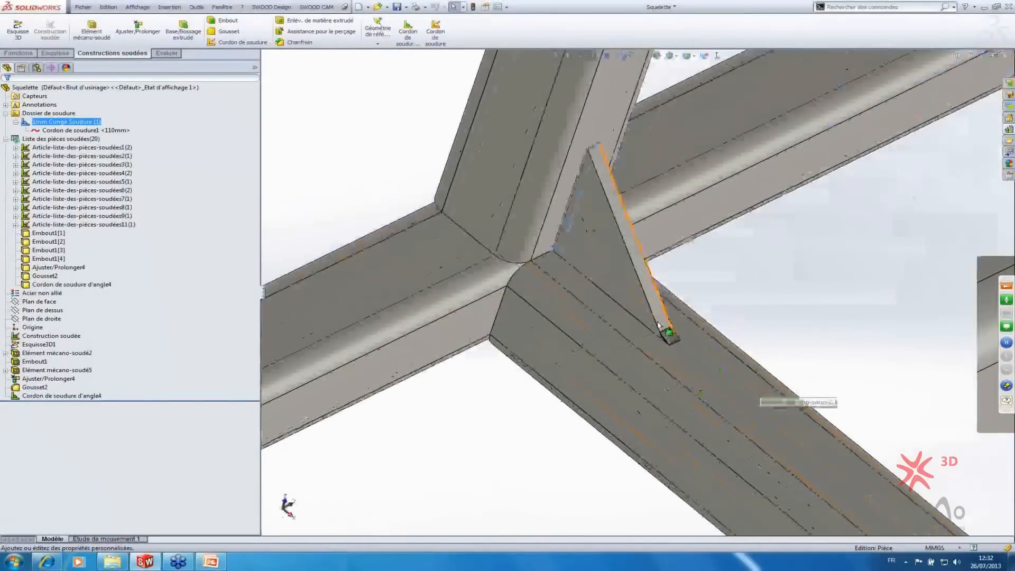
pyautogui.scroll(2, 650, 318)
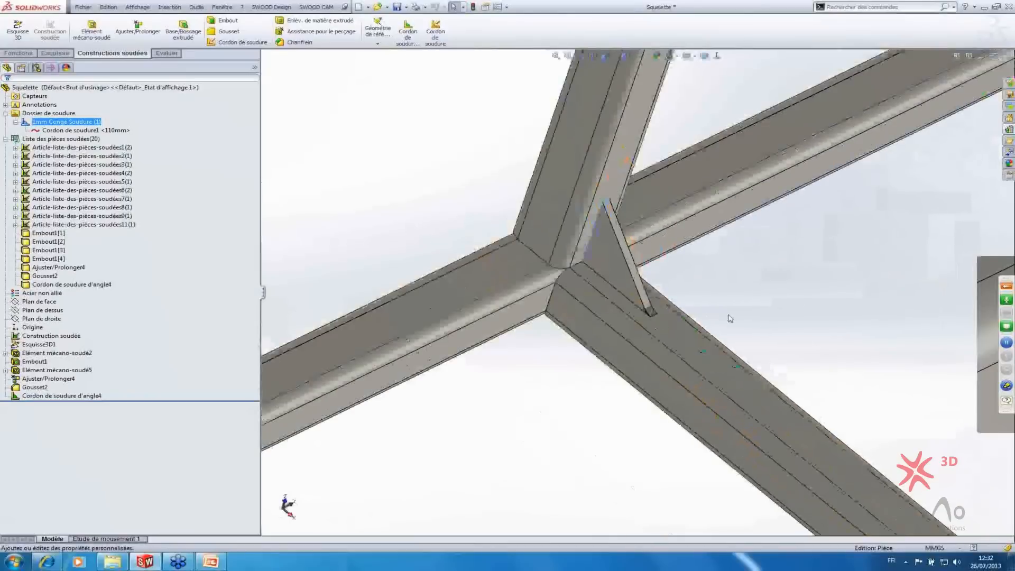
pyautogui.scroll(4, 730, 318)
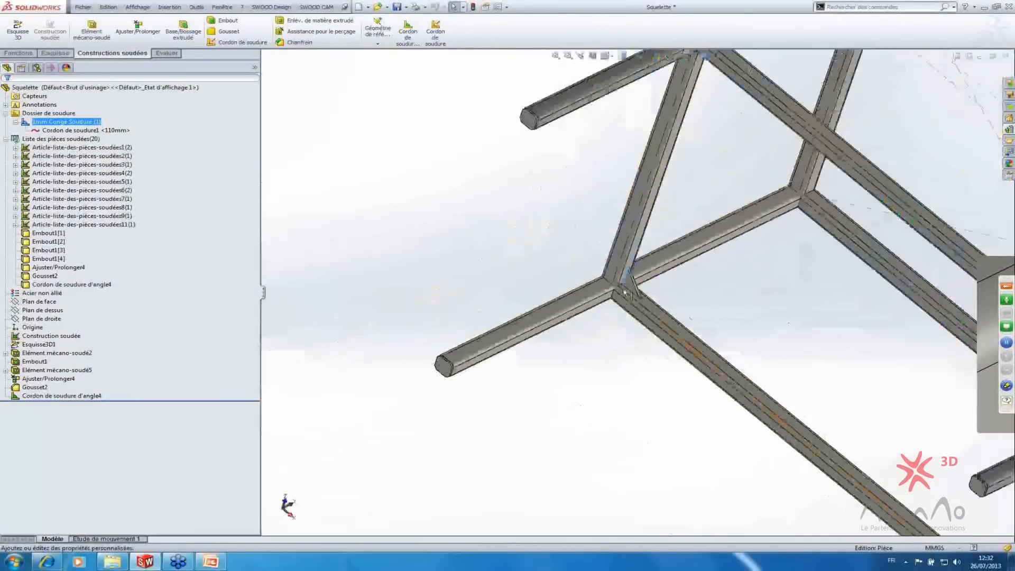
pyautogui.scroll(3, 626, 292)
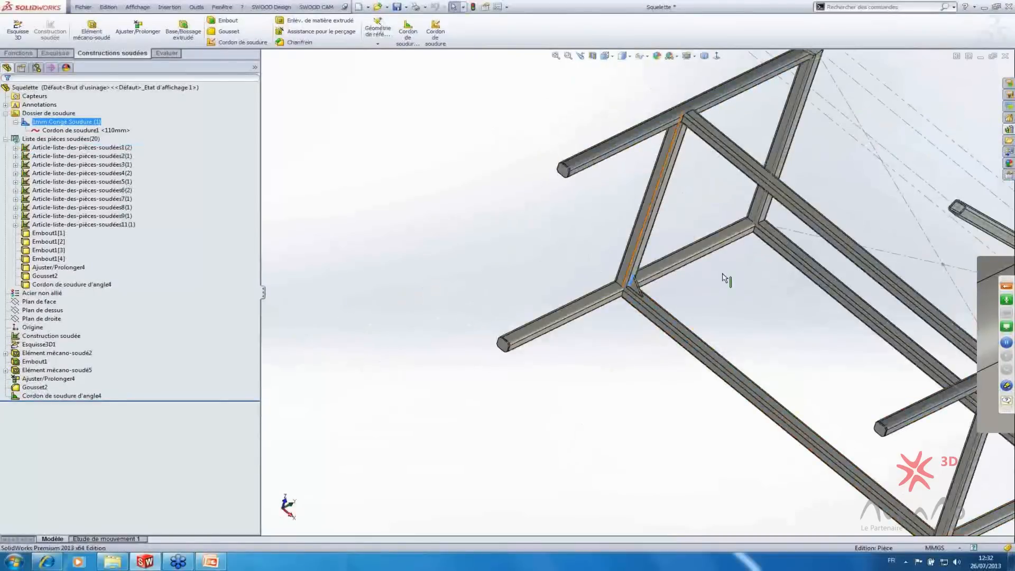
pyautogui.scroll(-5, 632, 287)
pyautogui.click(704, 55)
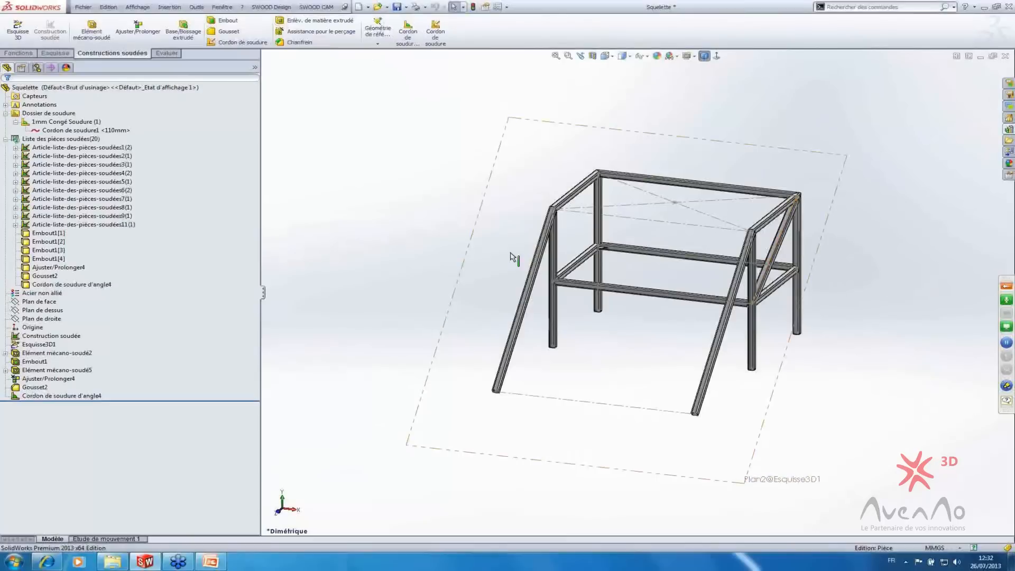
# - Collapse the weld folder and examine which tubes the first cut list item, Article-liste-des-pièces-soudées1, groups together
pyautogui.click(5, 113)
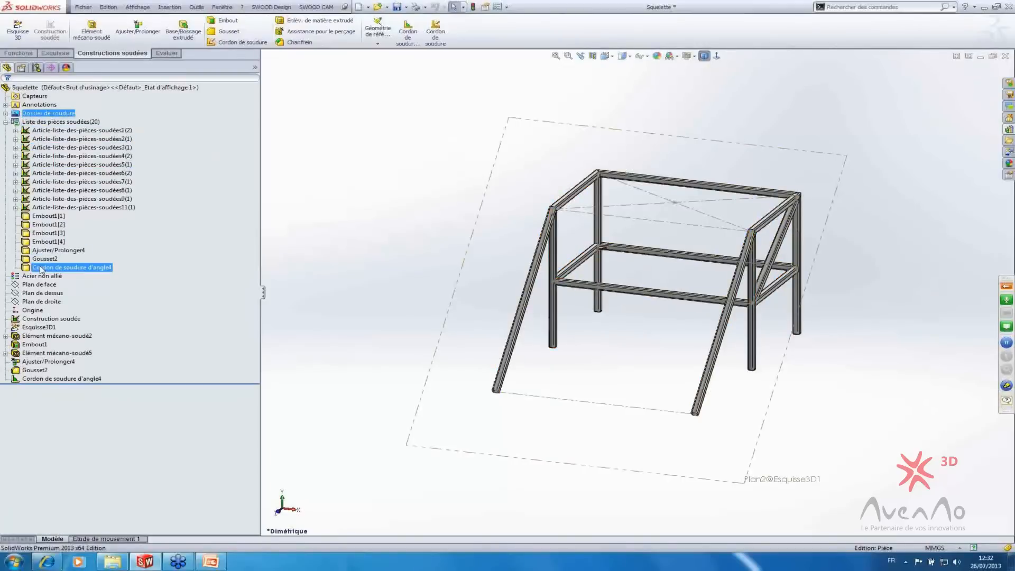
pyautogui.click(54, 124)
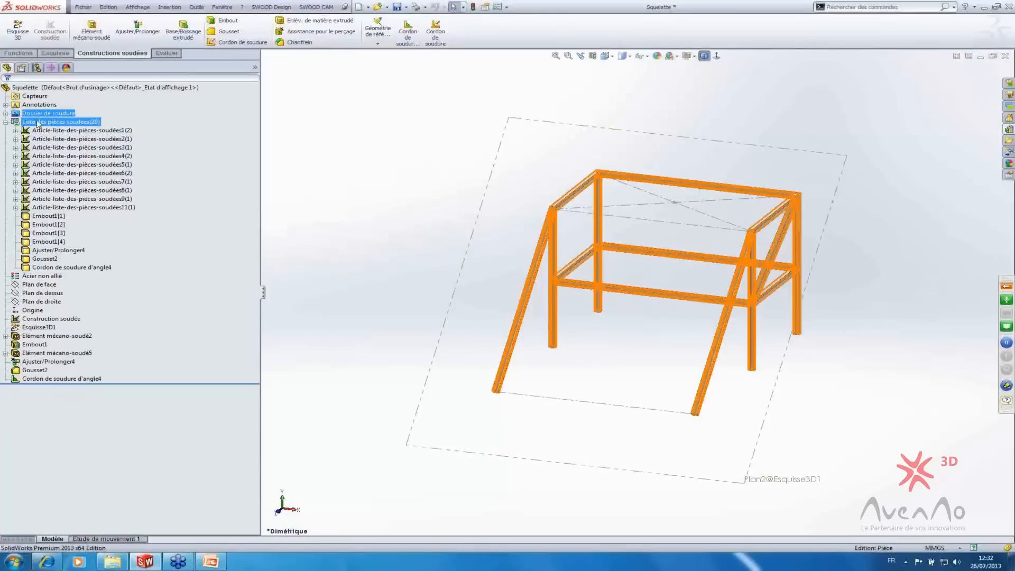
pyautogui.click(88, 132)
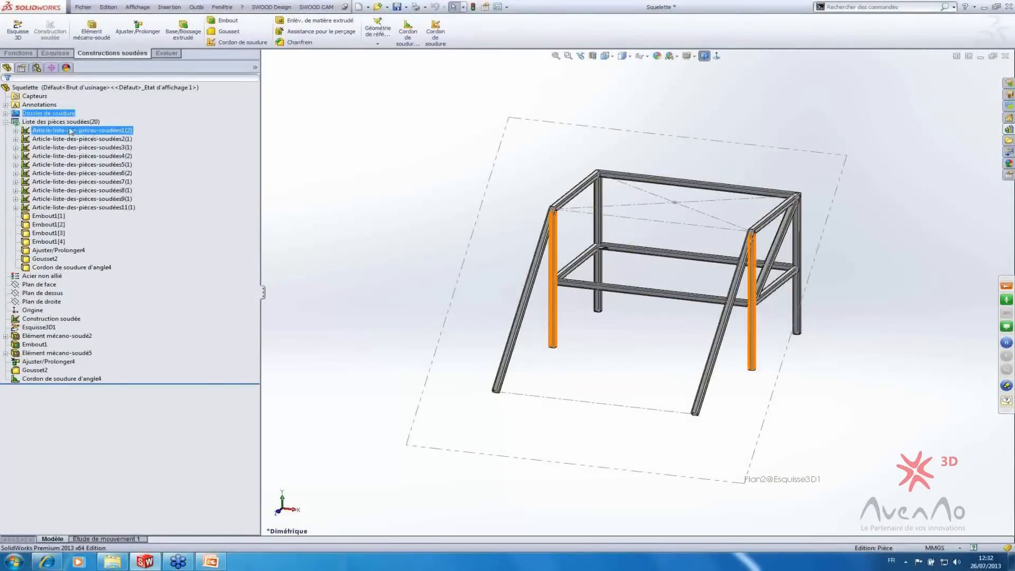
pyautogui.click(70, 123)
pyautogui.click(67, 131)
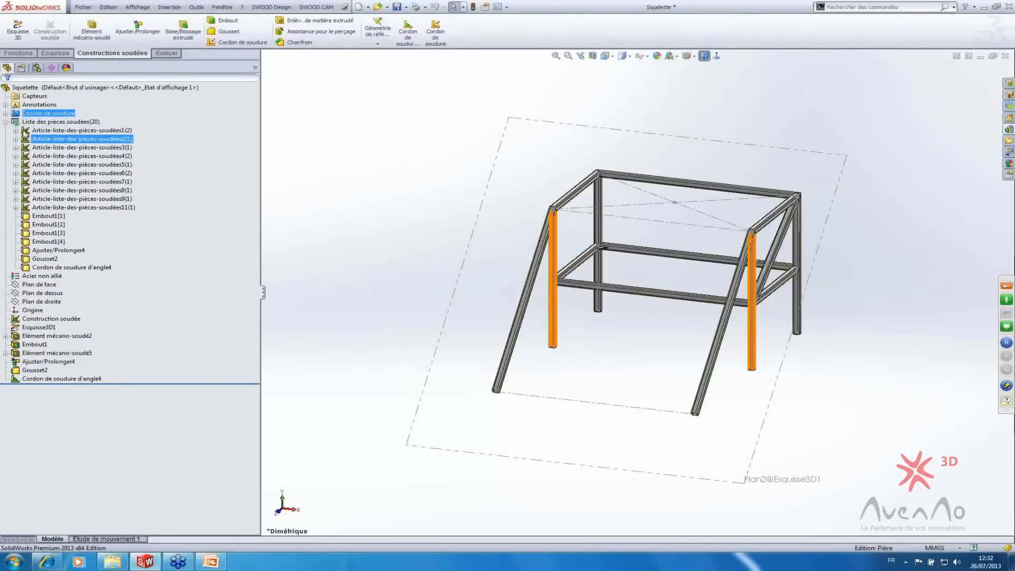
pyautogui.click(15, 130)
pyautogui.click(53, 139)
pyautogui.click(53, 132)
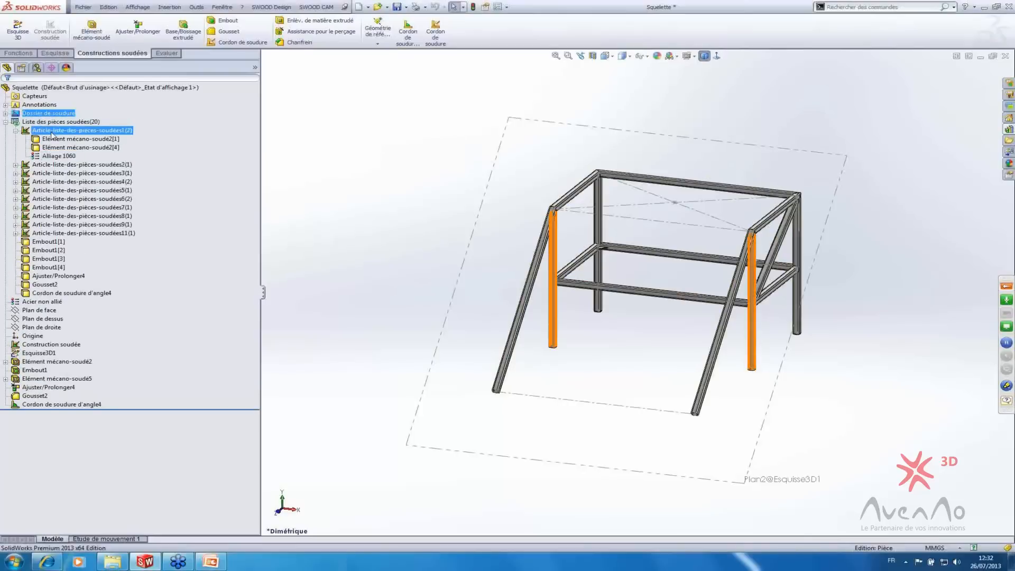
# - Expand cut list items 2, 3 and 4 and identify their structural members in the frame
pyautogui.click(15, 164)
pyautogui.click(74, 165)
pyautogui.click(56, 173)
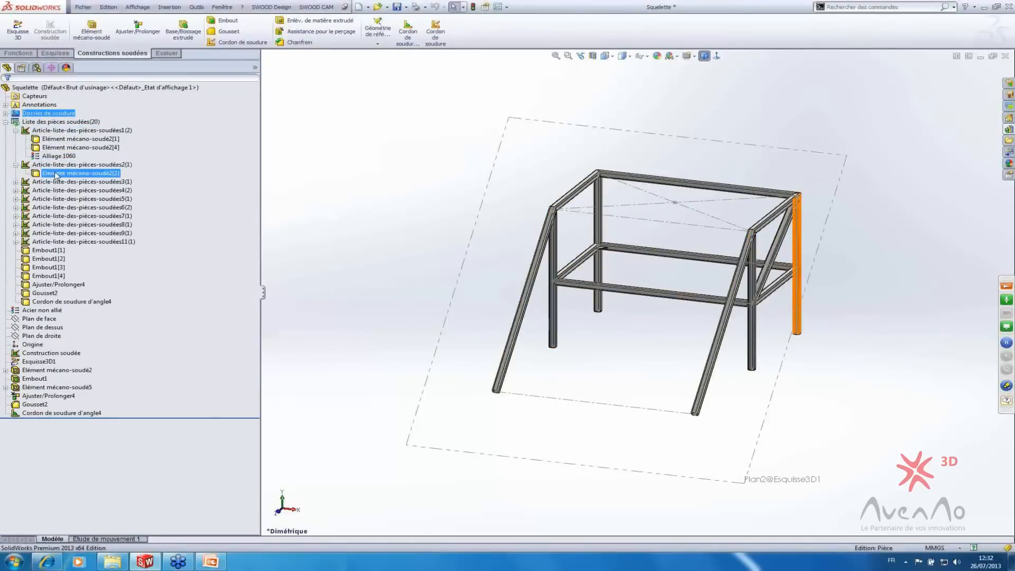
pyautogui.click(53, 181)
pyautogui.click(15, 181)
pyautogui.click(51, 190)
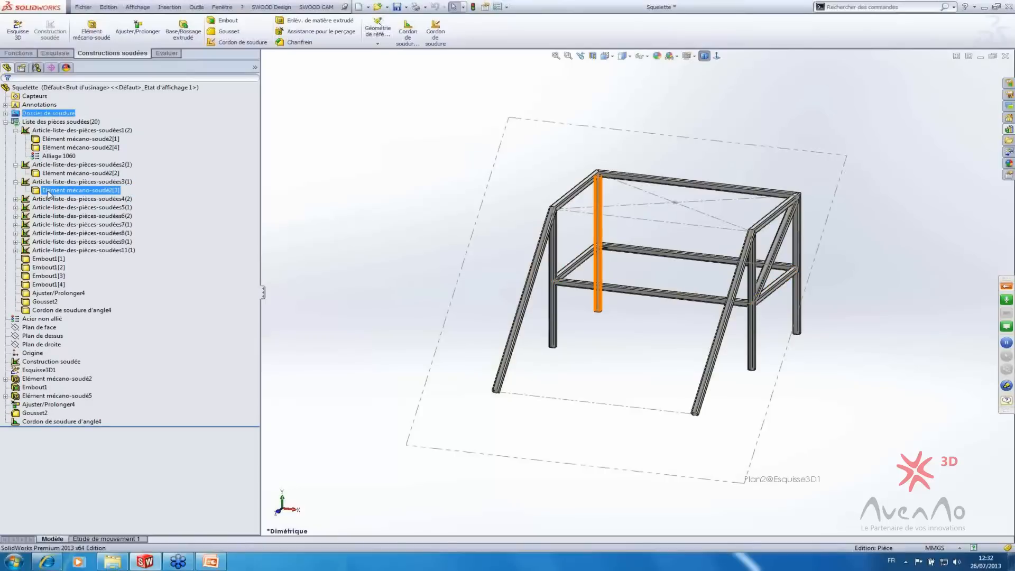
pyautogui.click(53, 199)
pyautogui.click(15, 199)
pyautogui.click(79, 216)
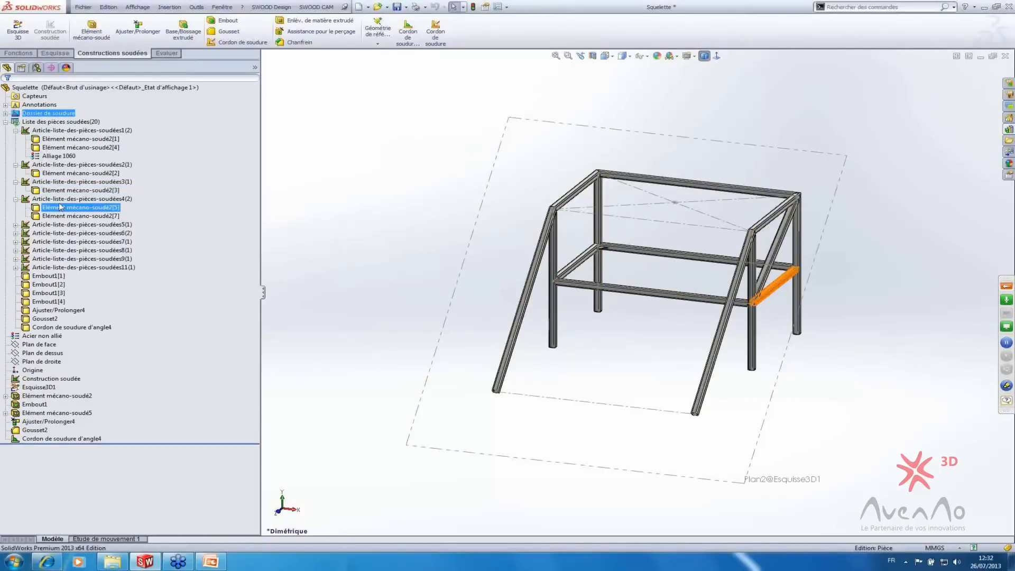
pyautogui.click(42, 165)
pyautogui.click(681, 238)
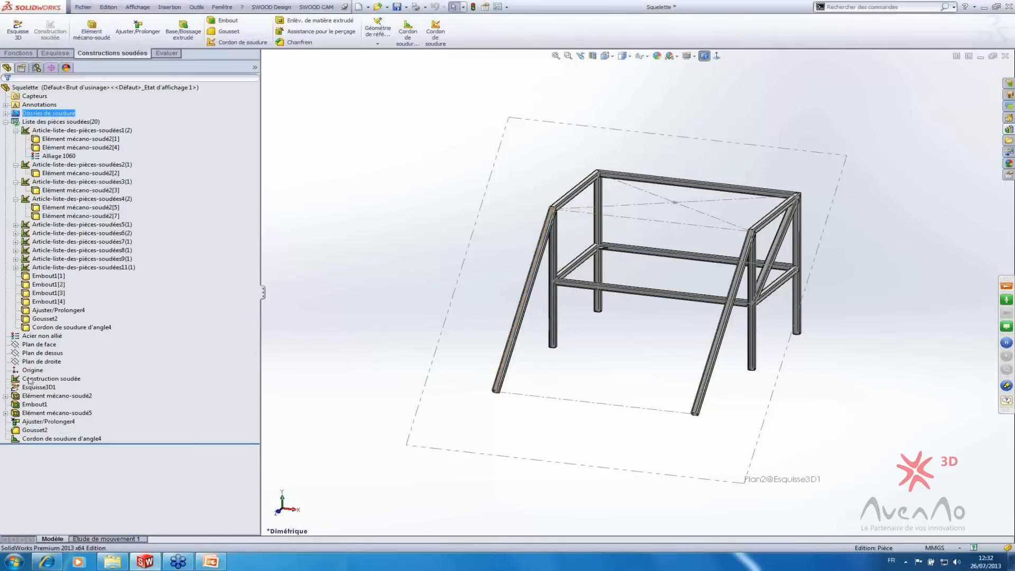
# - Identify the ungrouped end cap, gusset and weld bead bodies in the cut list
pyautogui.click(35, 286)
pyautogui.keyDown('ctrl'); pyautogui.click(39, 276); pyautogui.keyUp('ctrl')
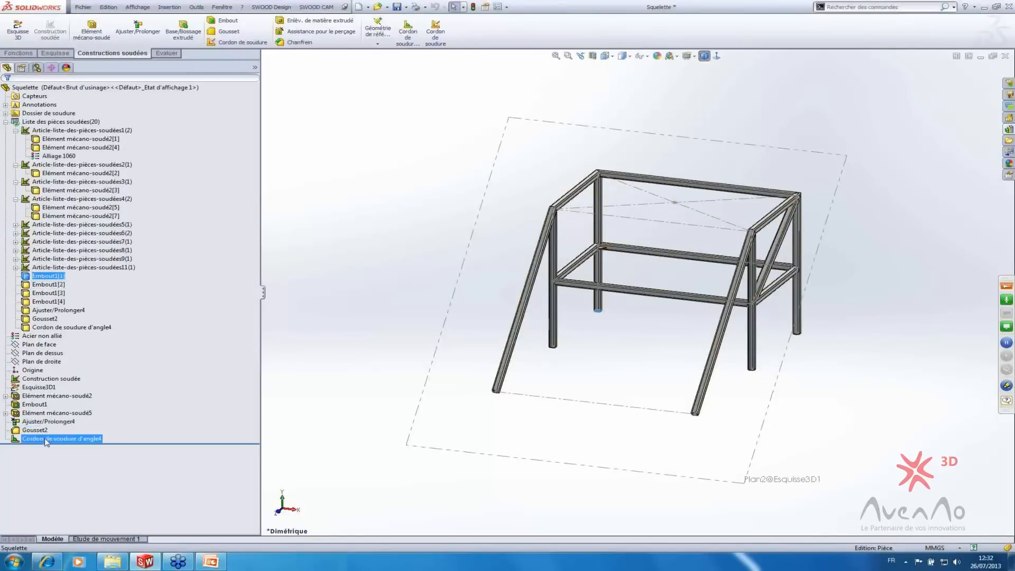
pyautogui.click(47, 284)
pyautogui.keyDown('ctrl'); pyautogui.click(45, 294); pyautogui.keyUp('ctrl')
pyautogui.click(59, 327)
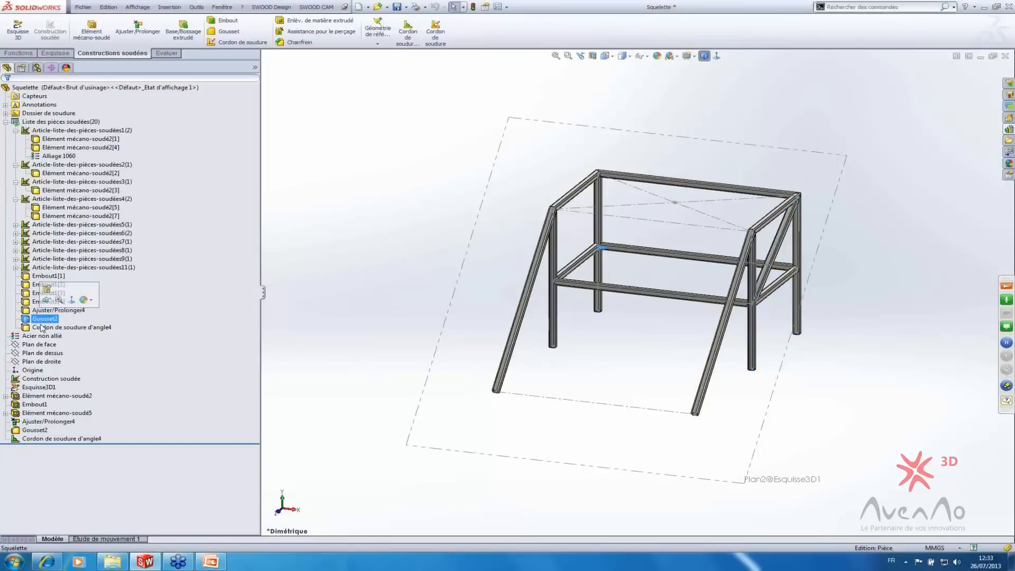
# - Collapse the first cut list item and review the update options available for the whole weldment cut list
pyautogui.click(15, 130)
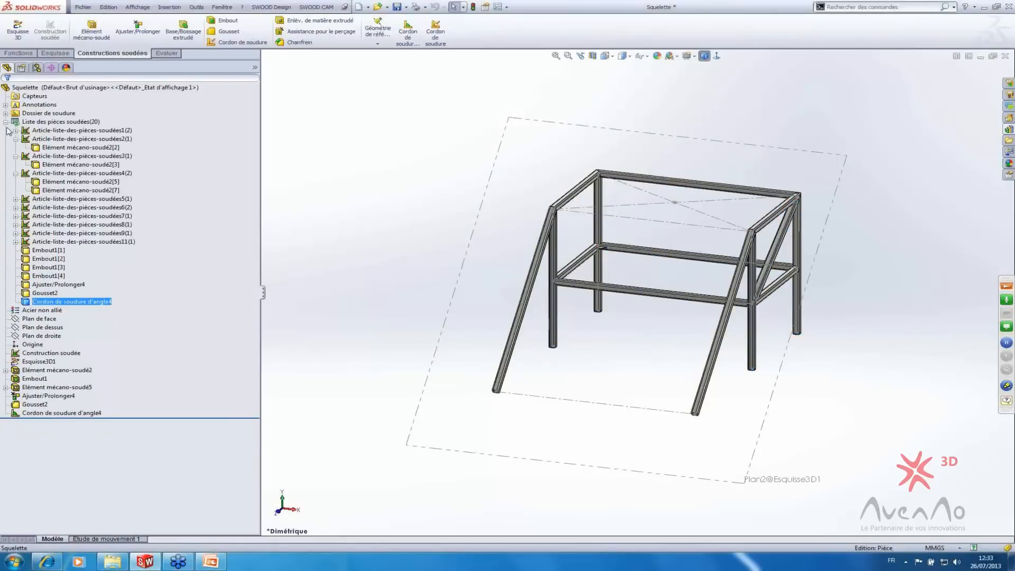
pyautogui.keyDown('ctrl'); pyautogui.click(92, 123); pyautogui.keyUp('ctrl')
pyautogui.rightClick(86, 124)
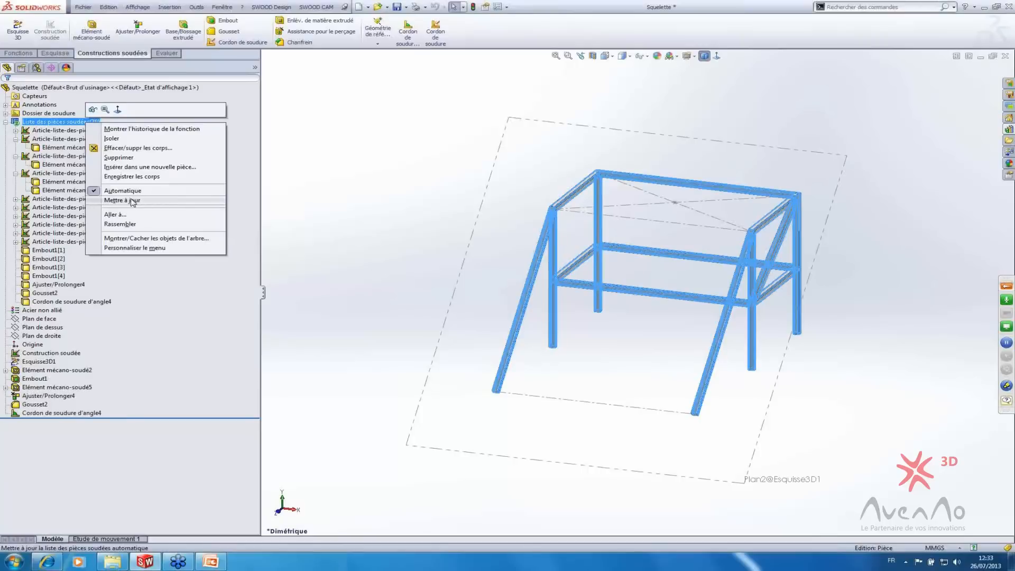
pyautogui.click(340, 211)
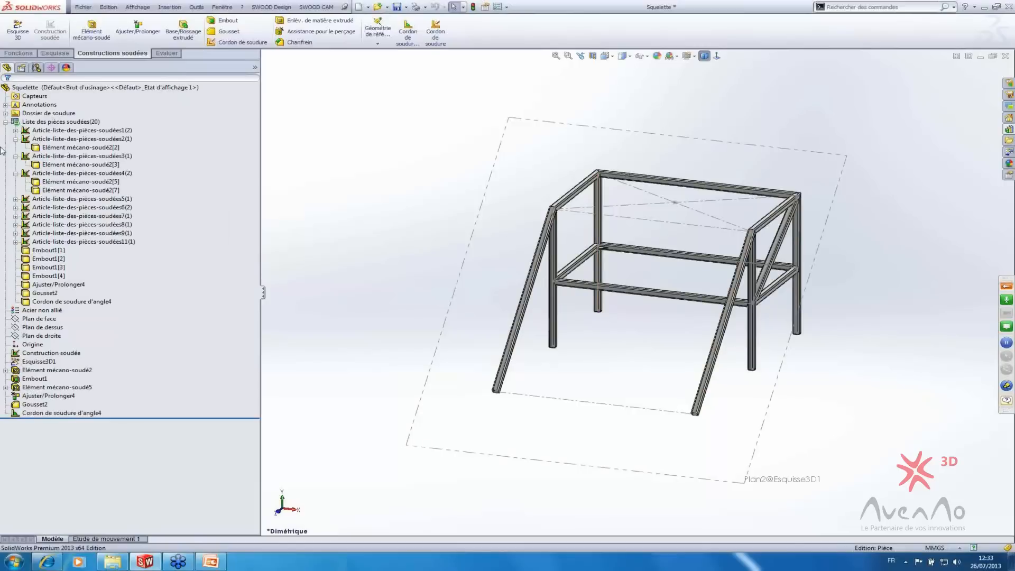
# - Examine which tubes cut list items 2, 3, 4 and 5 contain in the frame
pyautogui.click(52, 140)
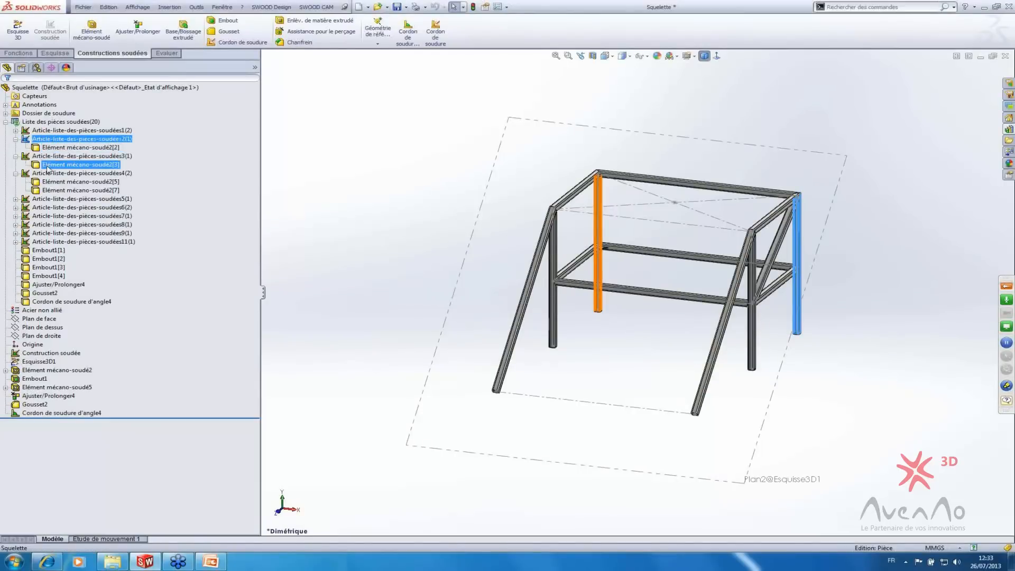
pyautogui.click(52, 157)
pyautogui.click(51, 173)
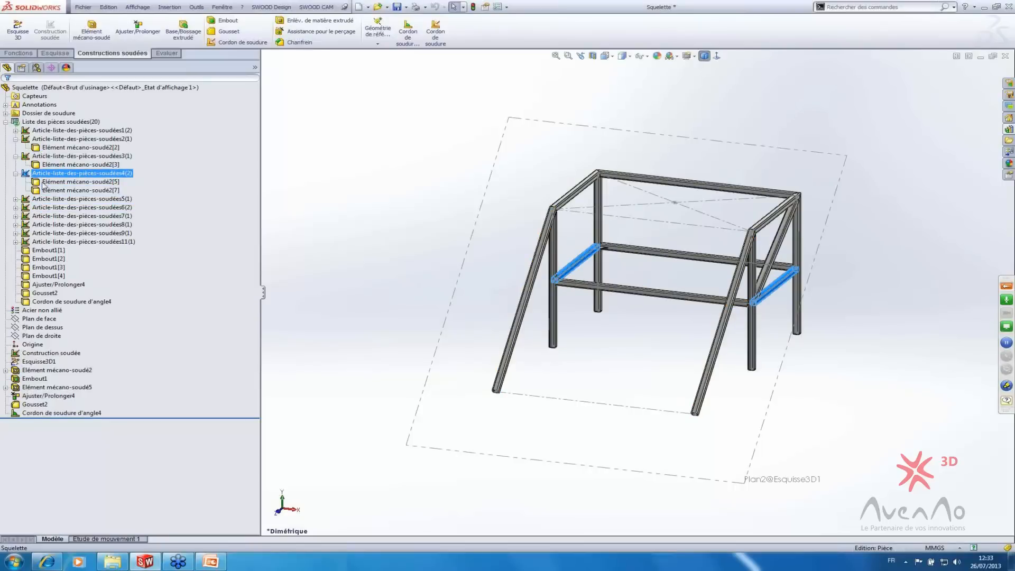
pyautogui.click(53, 182)
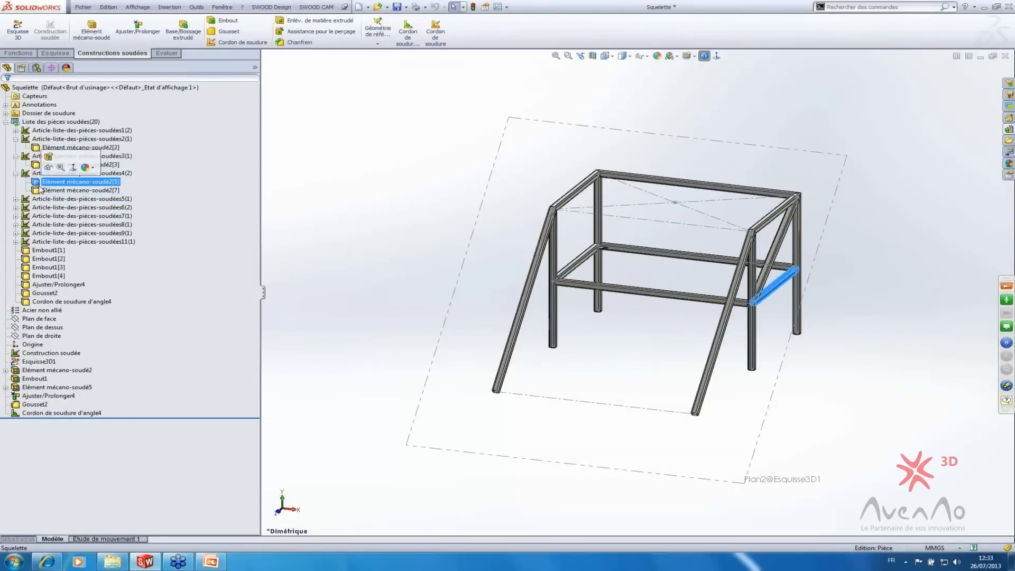
pyautogui.click(53, 190)
pyautogui.click(16, 199)
pyautogui.click(57, 208)
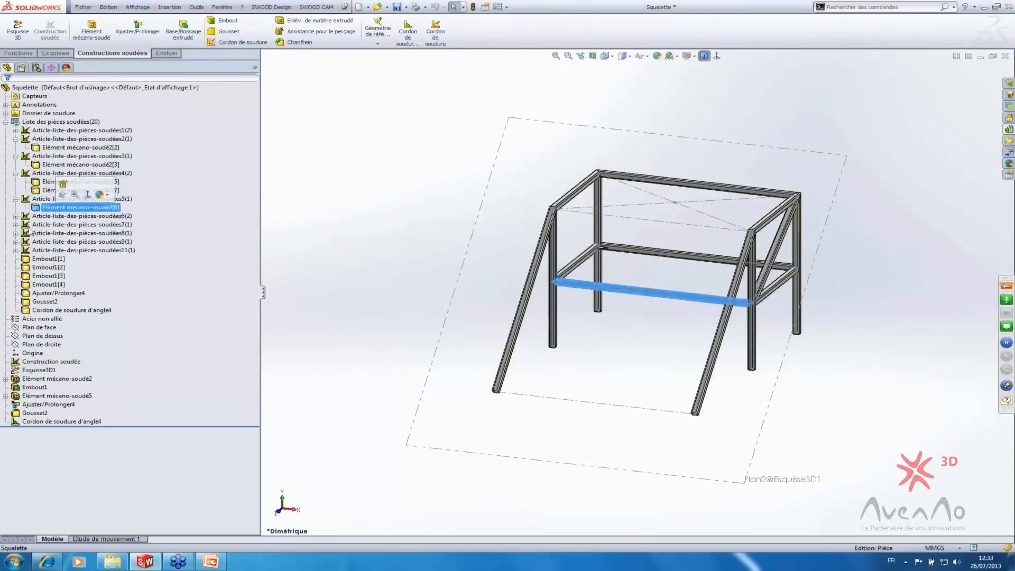
# - Update the weldment cut list, then collapse its items 2 to 5
pyautogui.rightClick(35, 122)
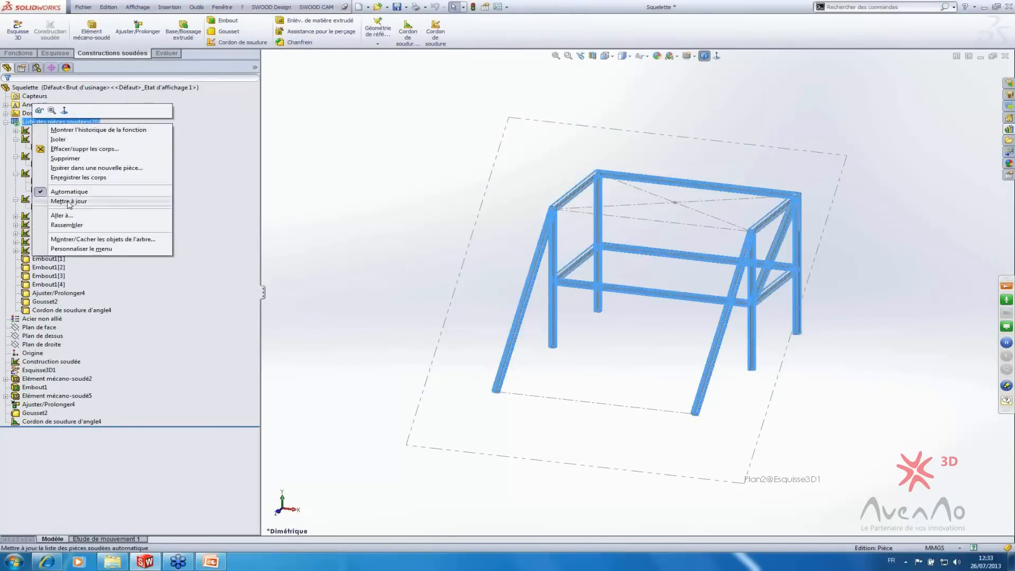
pyautogui.click(68, 201)
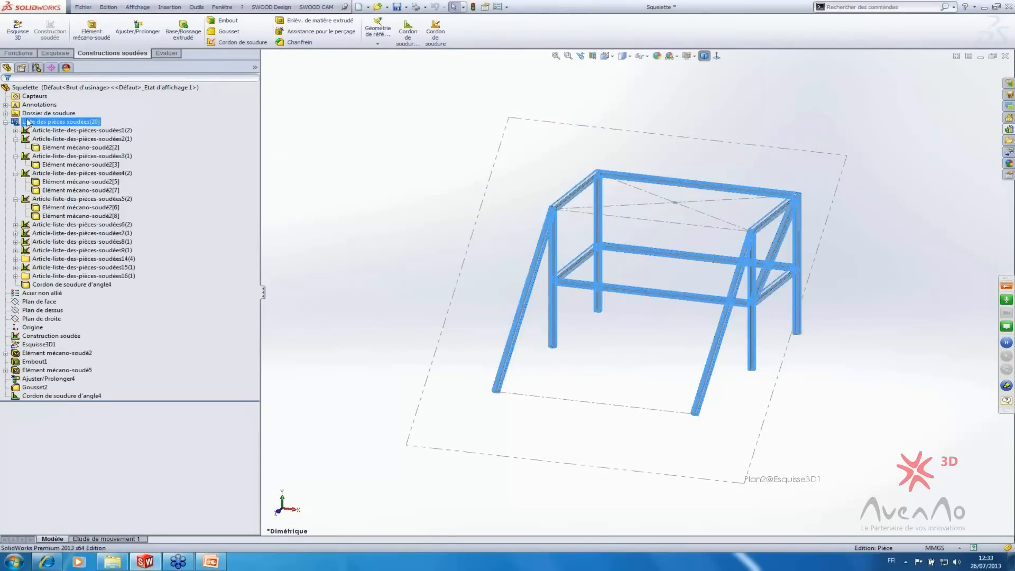
pyautogui.rightClick(27, 121)
pyautogui.click(67, 201)
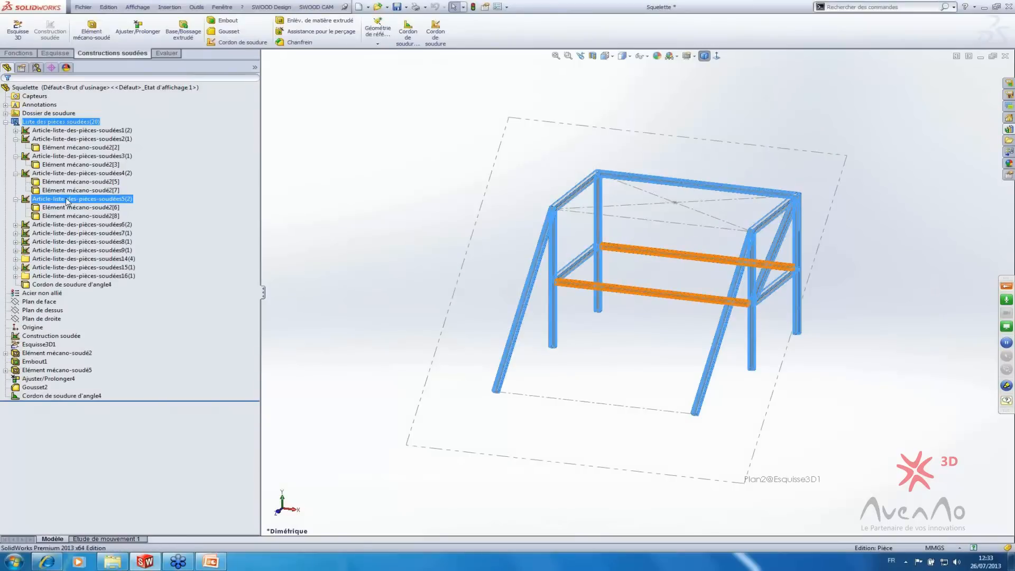
pyautogui.click(15, 139)
pyautogui.click(16, 164)
pyautogui.click(15, 147)
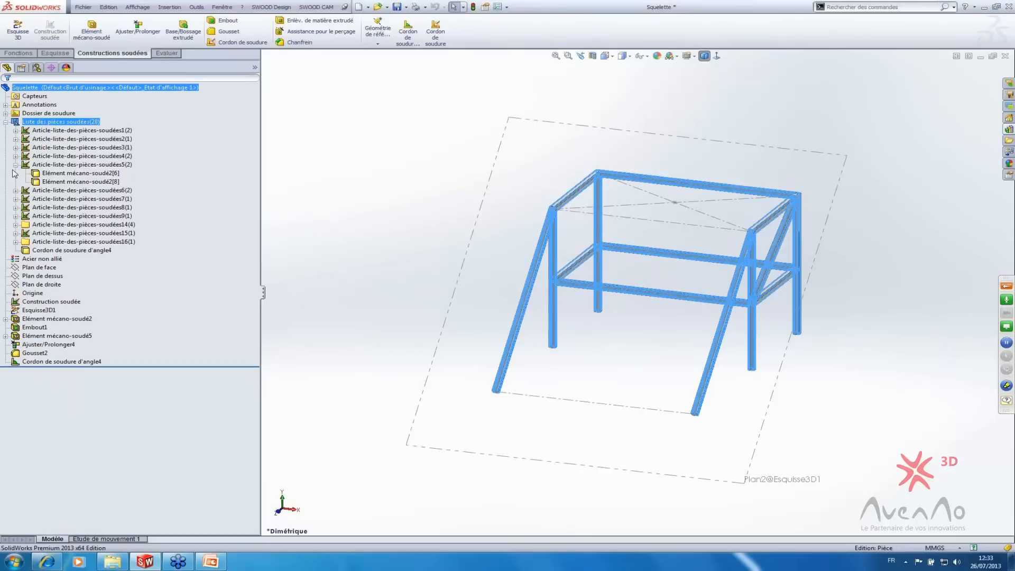
pyautogui.click(16, 164)
# - Expand cut list item 1 and inspect its two vertical posts and the joints at the frame's upper corners
pyautogui.click(16, 130)
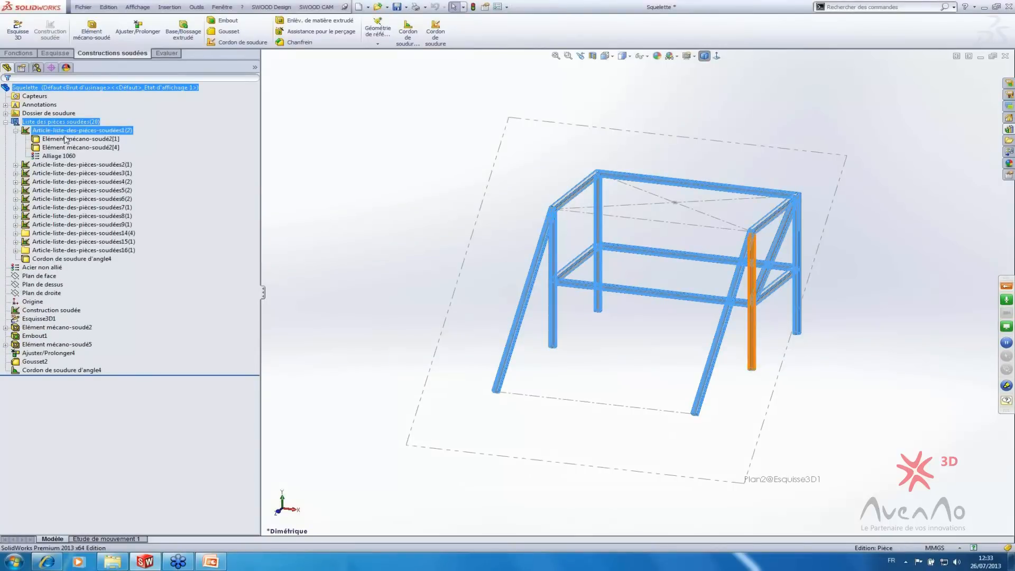
pyautogui.click(63, 138)
pyautogui.click(63, 131)
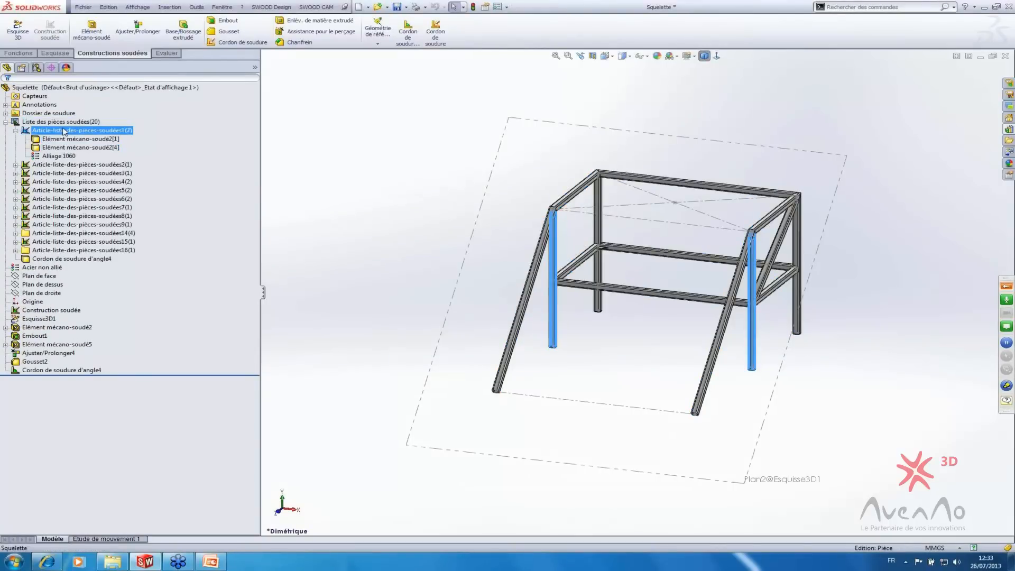
pyautogui.scroll(-10, 718, 213)
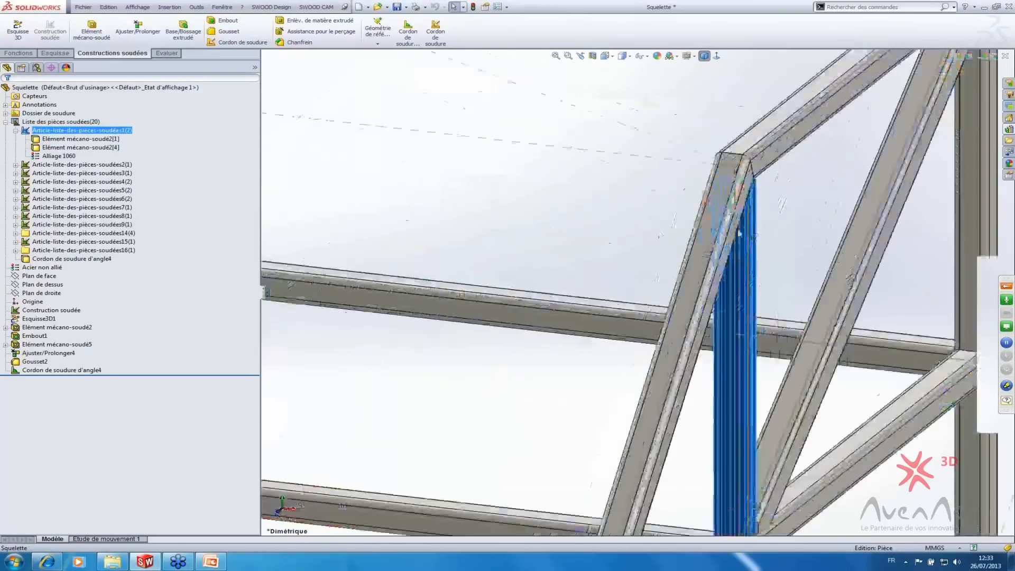
pyautogui.scroll(10, 718, 213)
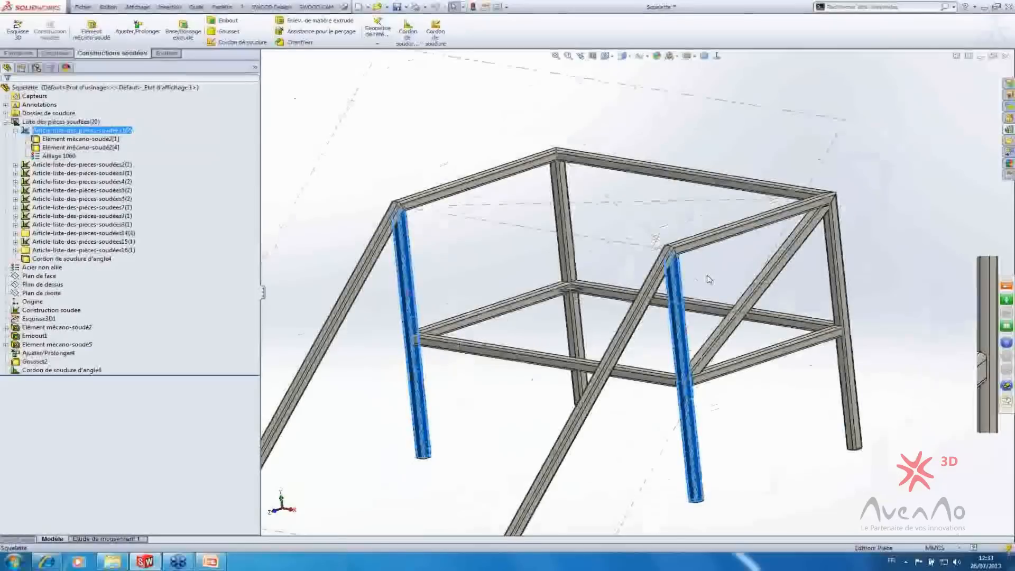
pyautogui.press('f')
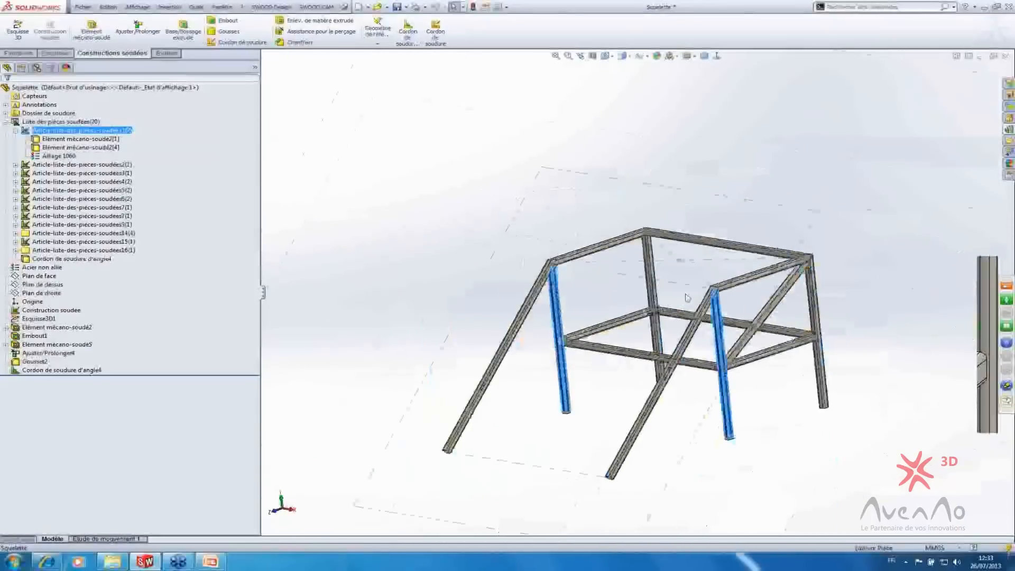
pyautogui.scroll(-5, 698, 304)
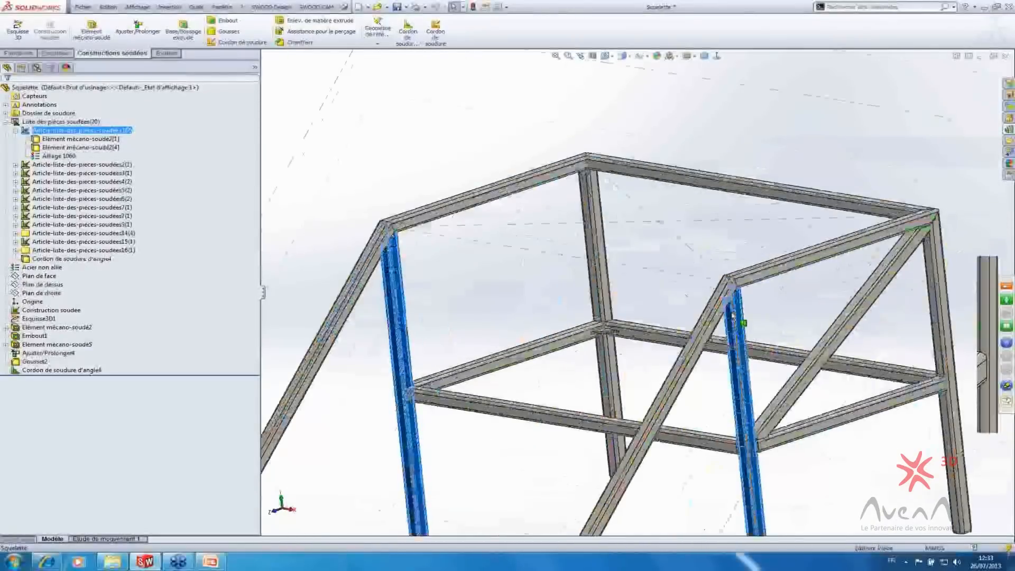
pyautogui.scroll(-5, 739, 299)
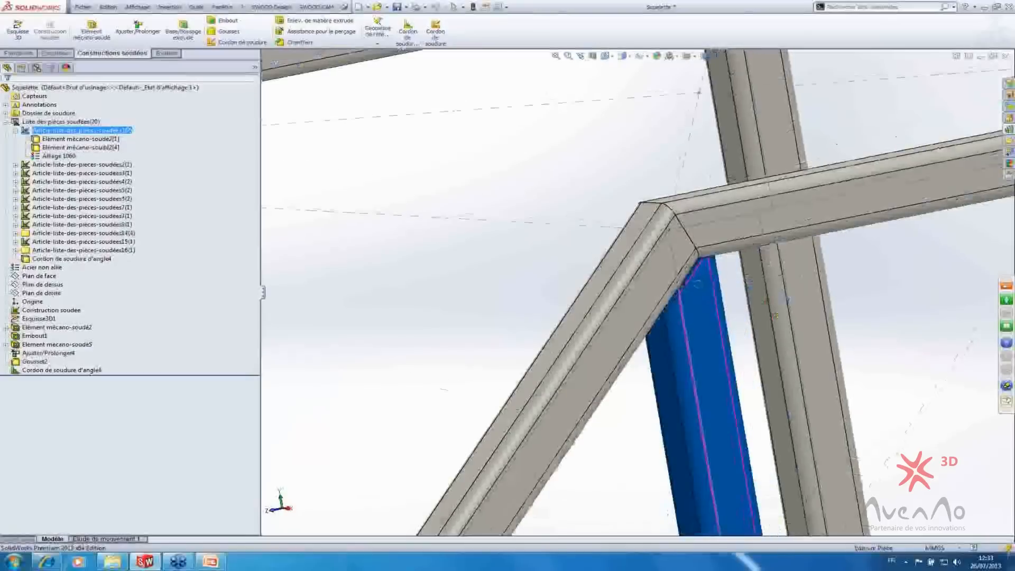
pyautogui.press('f')
pyautogui.scroll(-5, 588, 330)
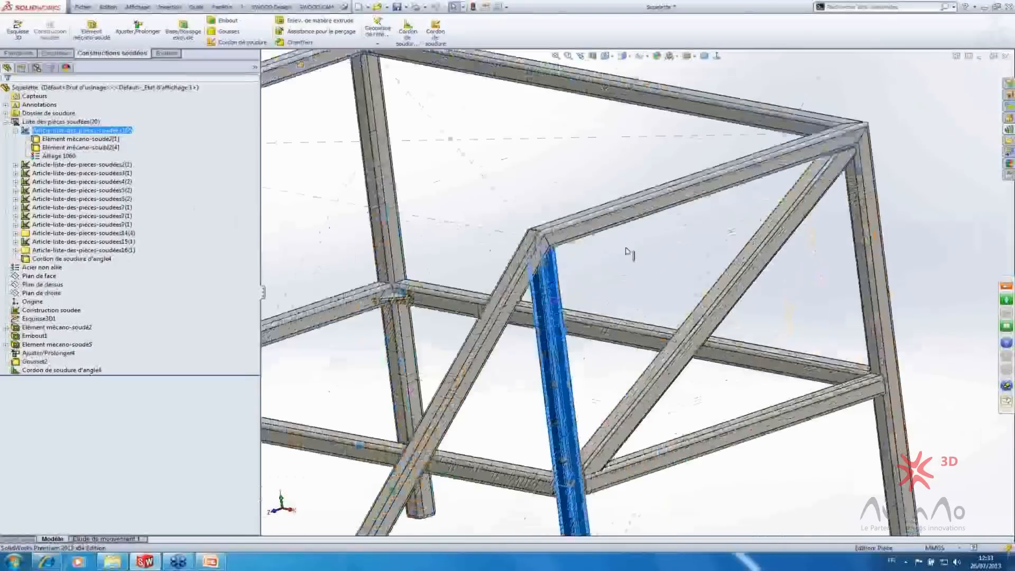
pyautogui.scroll(-4, 628, 253)
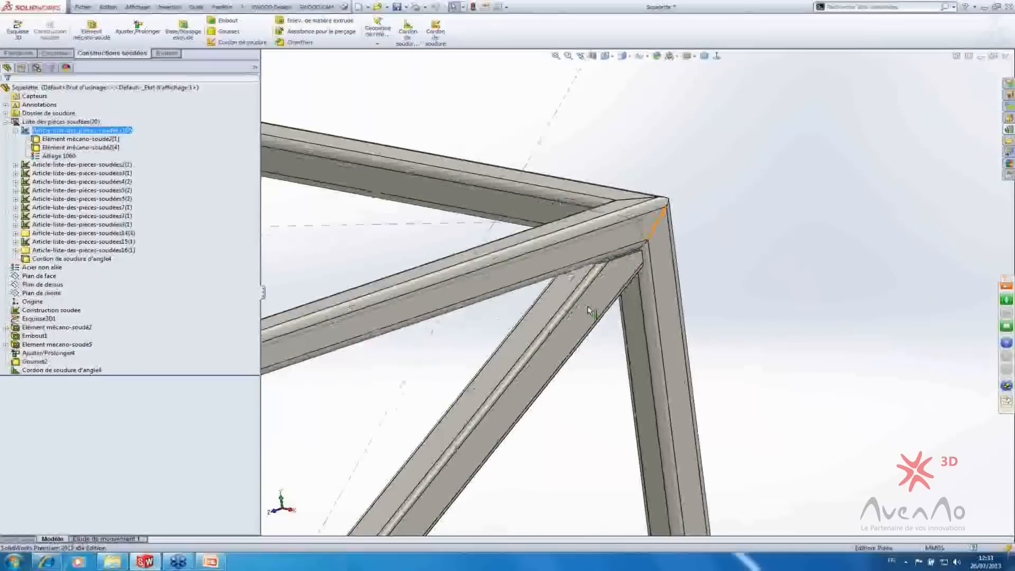
pyautogui.scroll(4, 588, 309)
# - Expand cut list item 2 and compare its rear corner post with the other rear post, in item 3
pyautogui.click(16, 165)
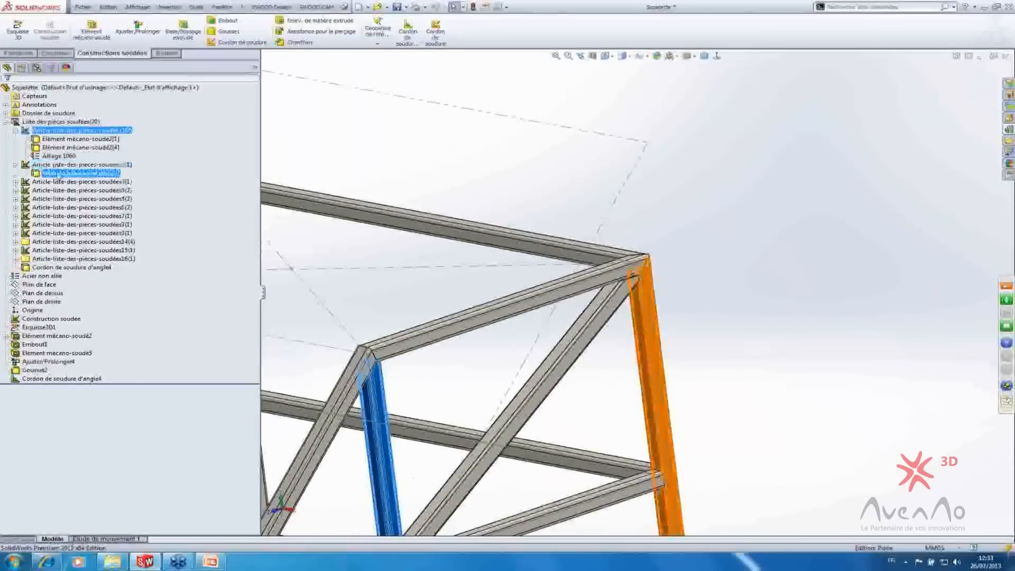
pyautogui.click(58, 173)
pyautogui.scroll(4, 555, 294)
pyautogui.scroll(-4, 589, 290)
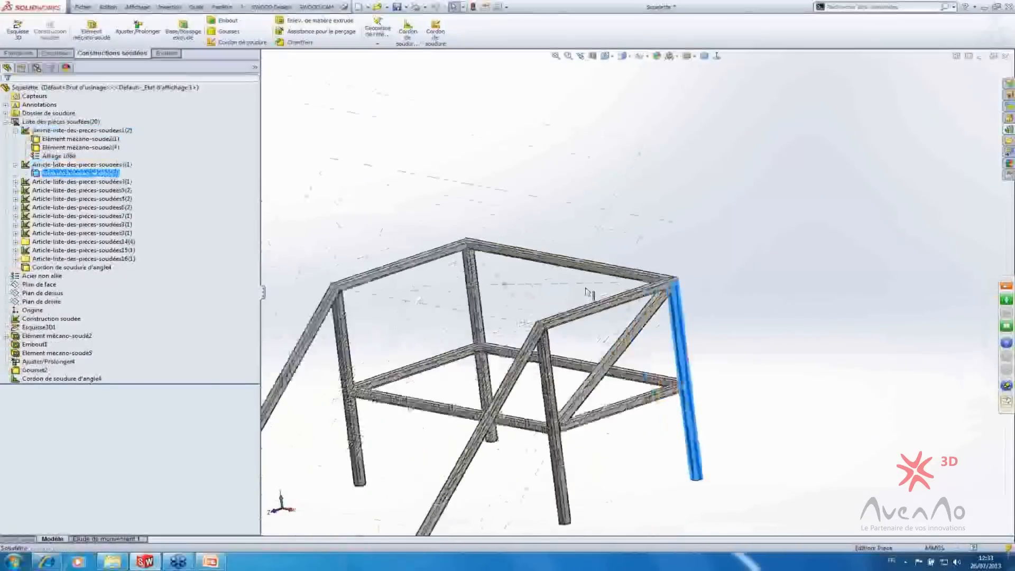
pyautogui.scroll(-3, 707, 310)
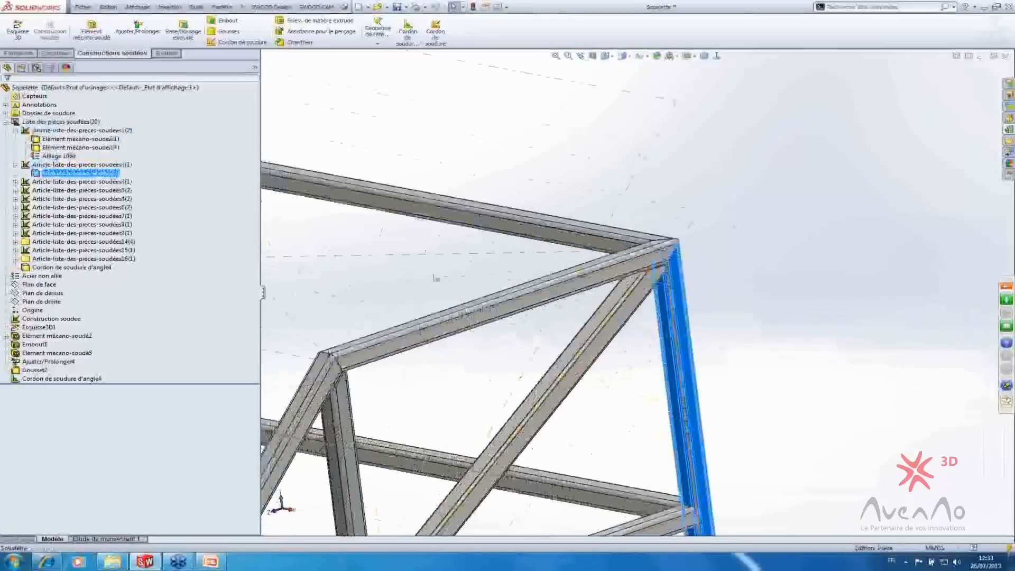
pyautogui.scroll(3, 436, 279)
pyautogui.scroll(-2, 364, 246)
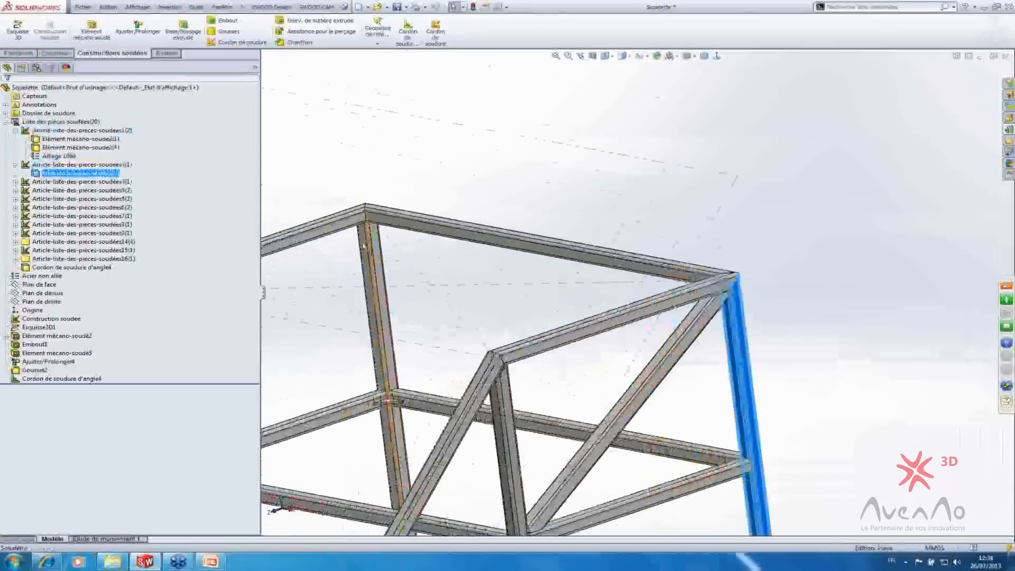
pyautogui.click(366, 248)
pyautogui.moveTo(394, 258); pyautogui.dragTo(417, 240, button='middle')
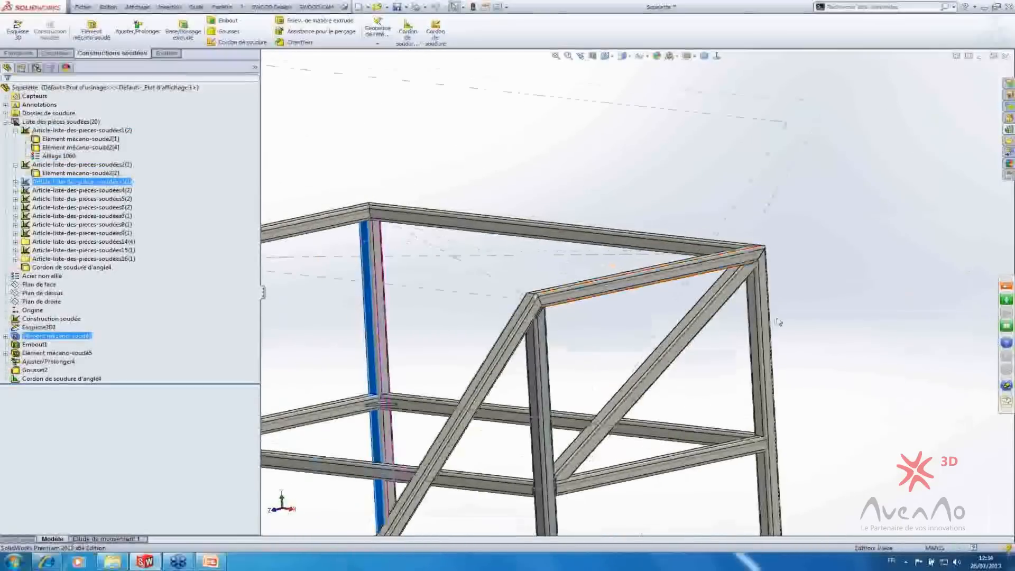
pyautogui.press('f')
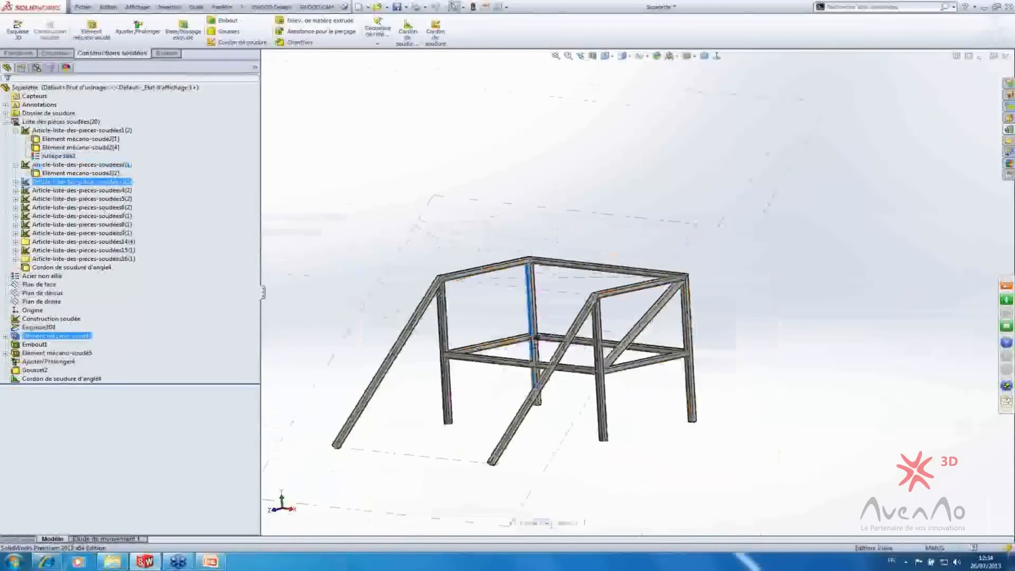
# - Expand cut list items 4, 5 and 6 and locate their grouped structural members in the frame
pyautogui.click(15, 191)
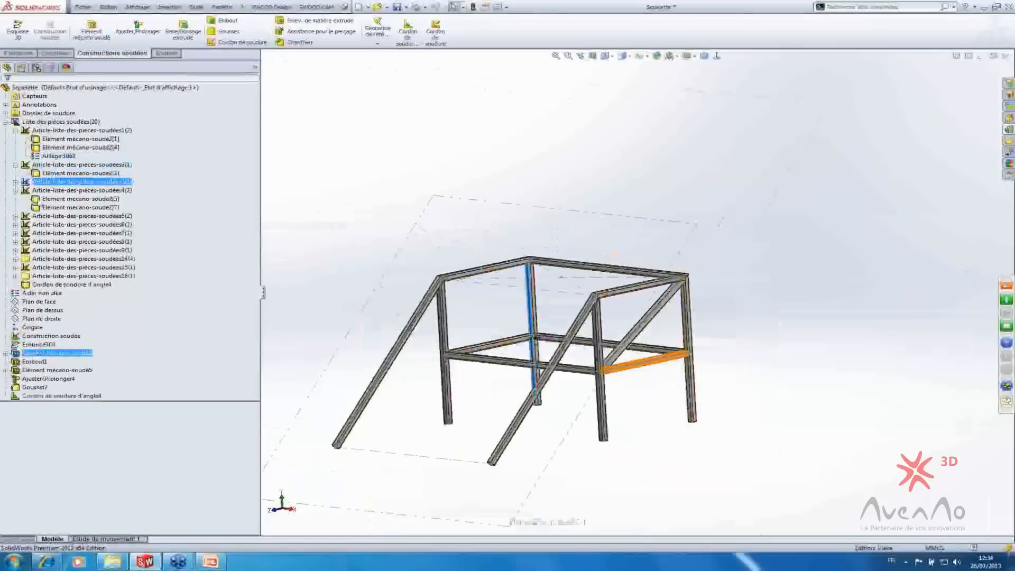
pyautogui.click(58, 207)
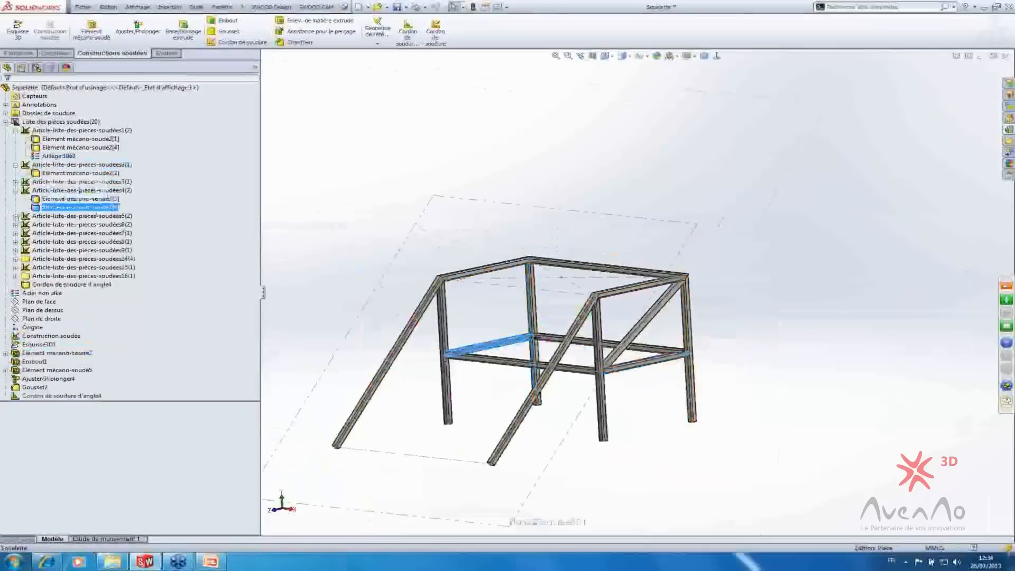
pyautogui.click(16, 215)
pyautogui.click(53, 232)
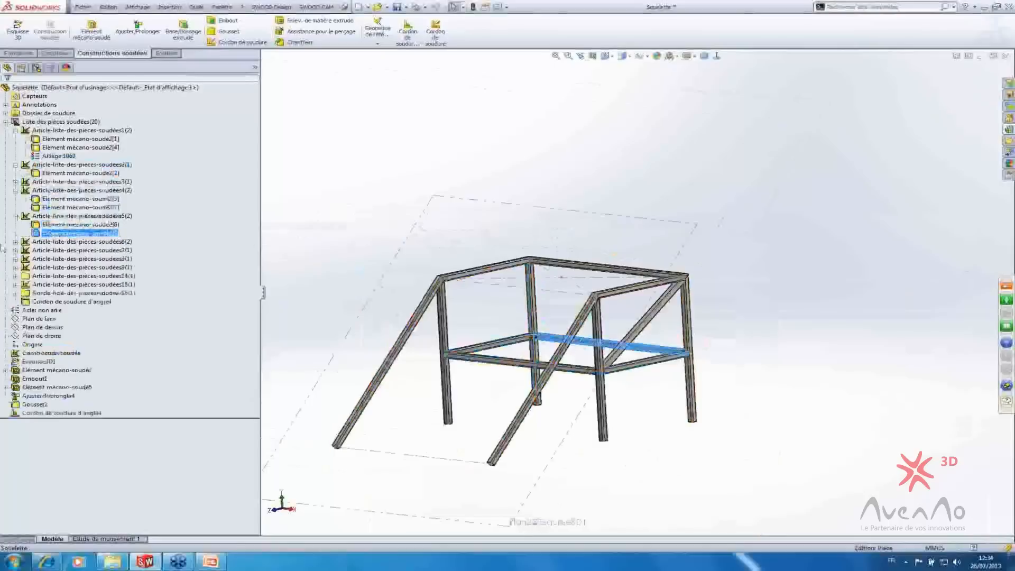
pyautogui.click(15, 242)
pyautogui.click(79, 250)
pyautogui.click(79, 259)
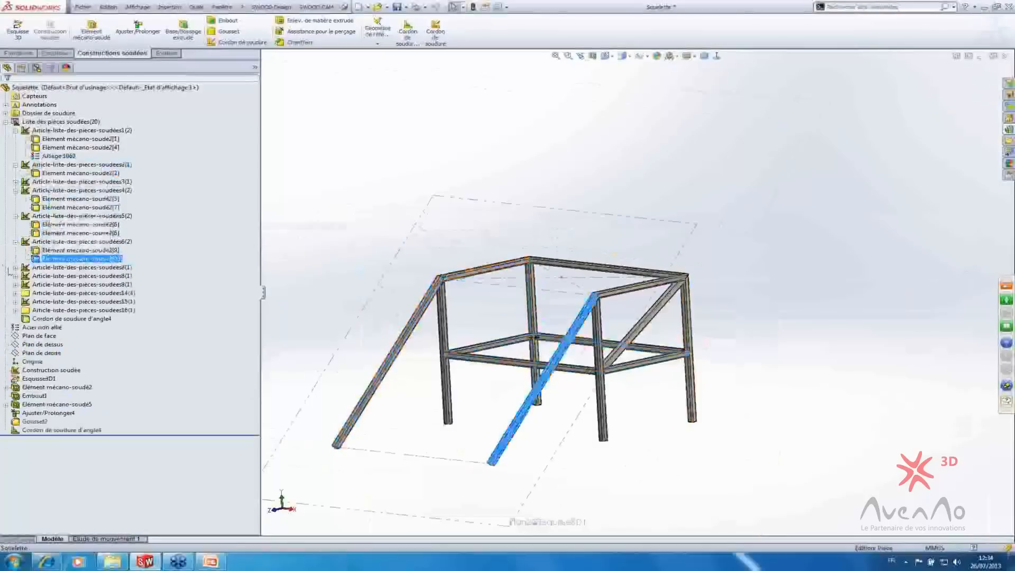
# - Expand cut list items 7 and 8 and locate their single members on the frame's upper rectangle
pyautogui.click(15, 267)
pyautogui.click(79, 275)
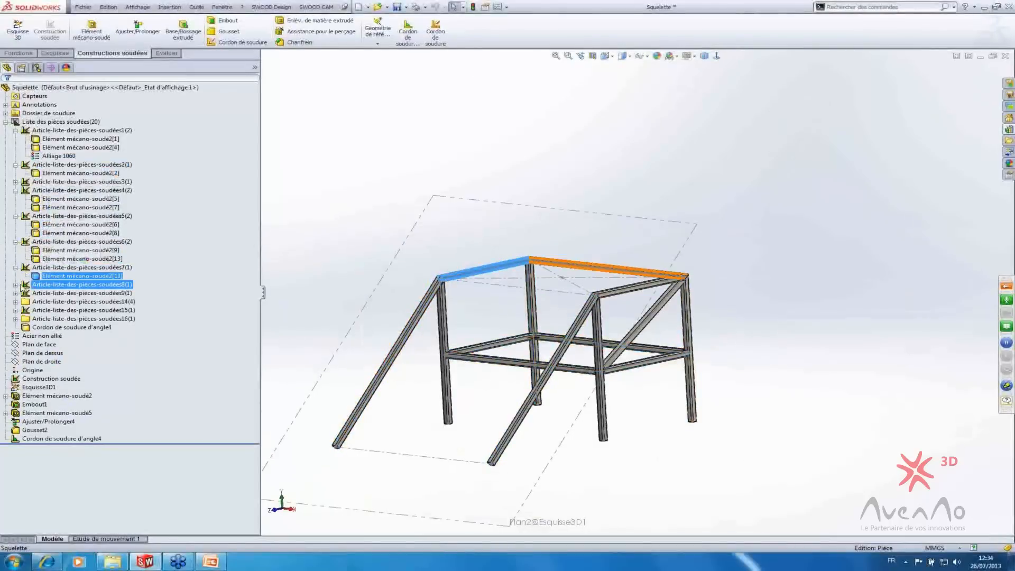
pyautogui.click(16, 284)
pyautogui.keyDown('ctrl'); pyautogui.click(45, 293); pyautogui.keyUp('ctrl')
pyautogui.click(397, 244)
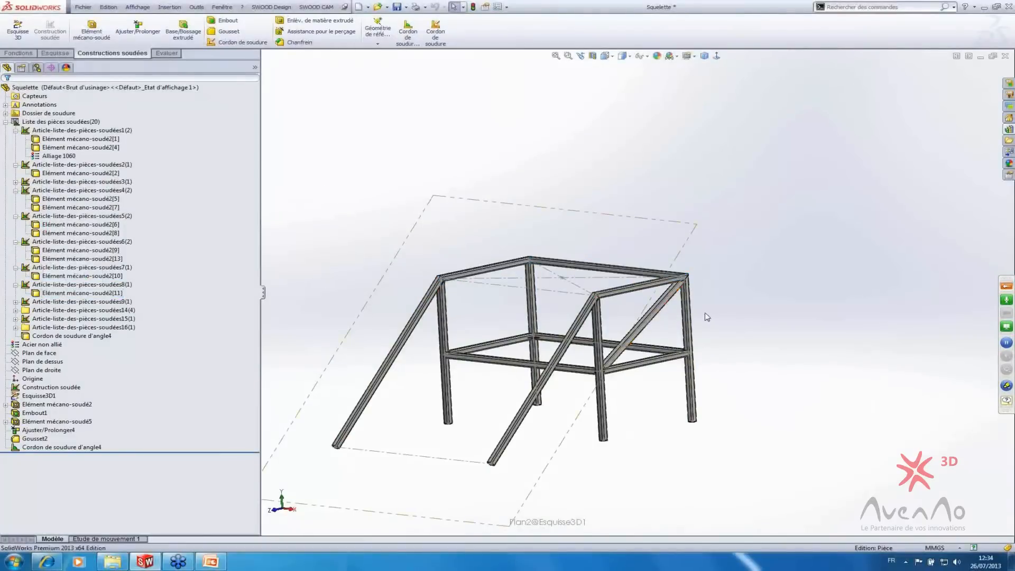
# - Compare the tubes belonging to the structural member features Elément mécano-soudé5 and Elément mécano-soudé2
pyautogui.scroll(-4, 678, 282)
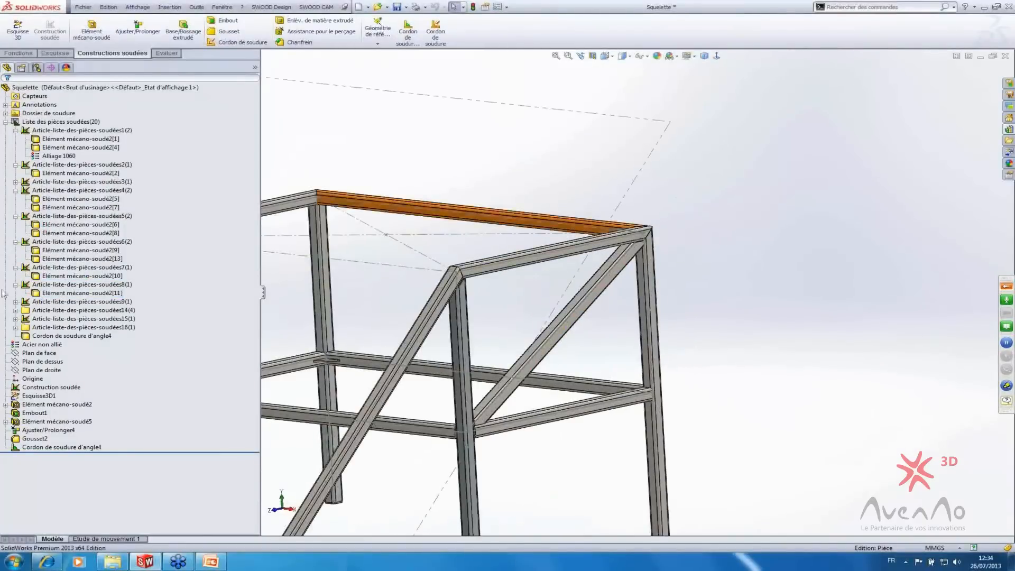
pyautogui.click(39, 423)
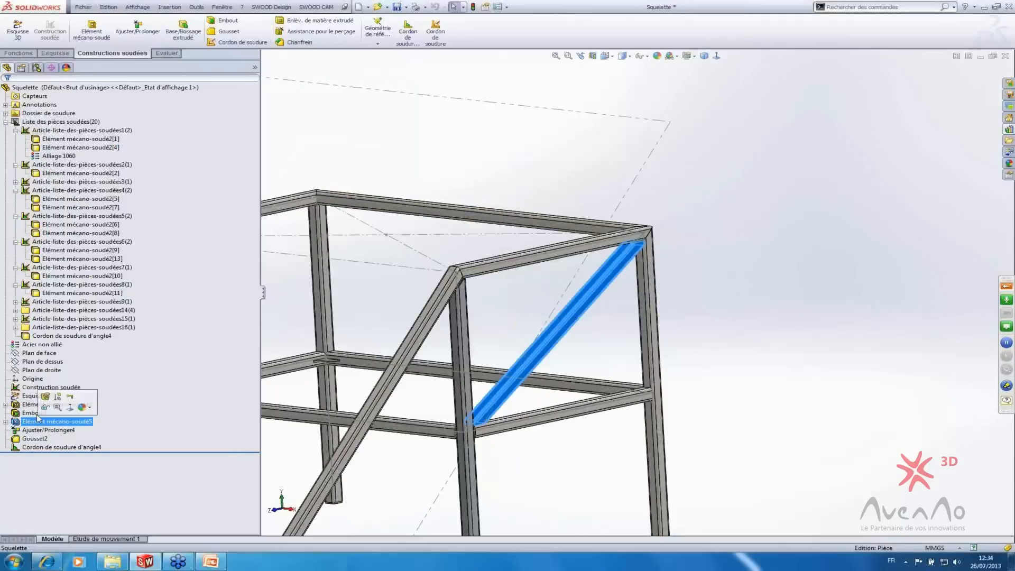
pyautogui.click(28, 406)
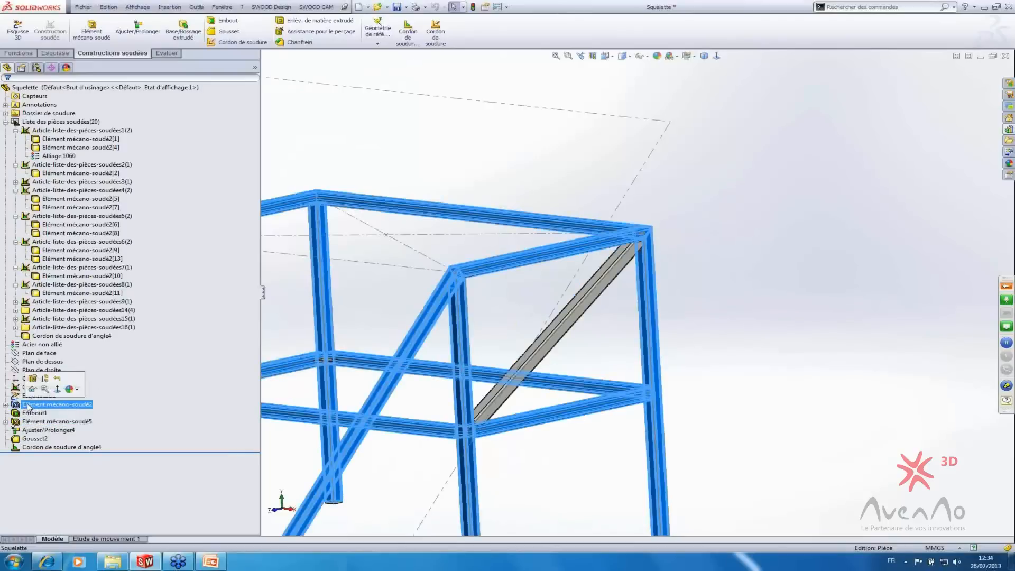
# - Edit Elément mécano-soudé2 and set the vertical post group's trim order to 2 at the frame's upper corner beside the diagonal brace
pyautogui.rightClick(29, 406)
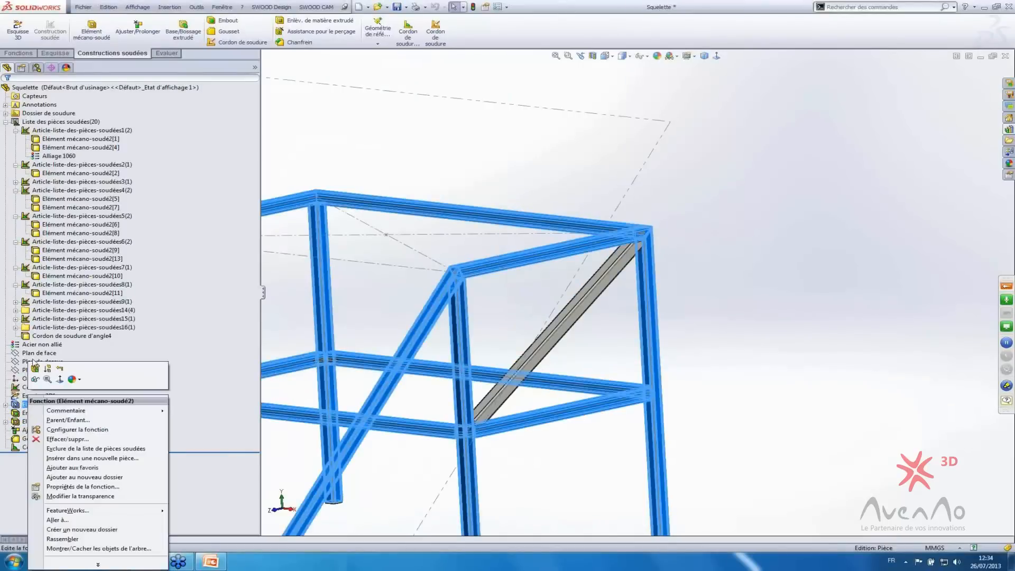
pyautogui.click(34, 368)
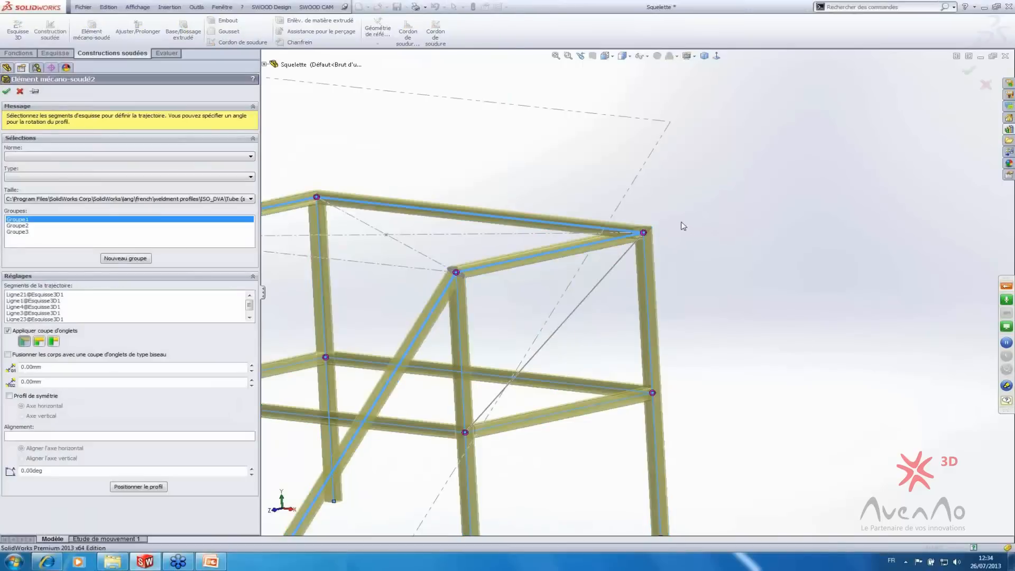
pyautogui.click(643, 234)
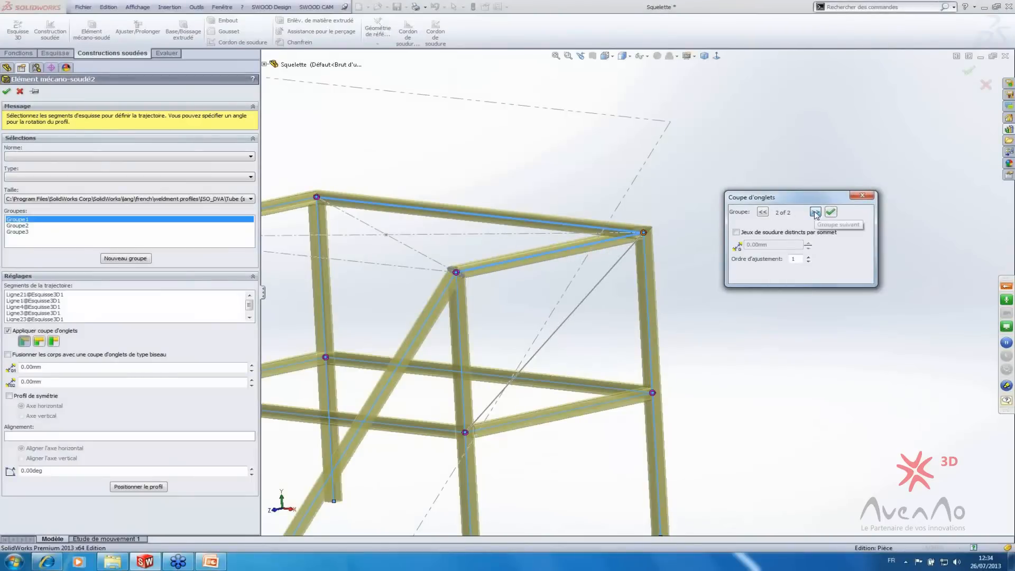
pyautogui.click(763, 212)
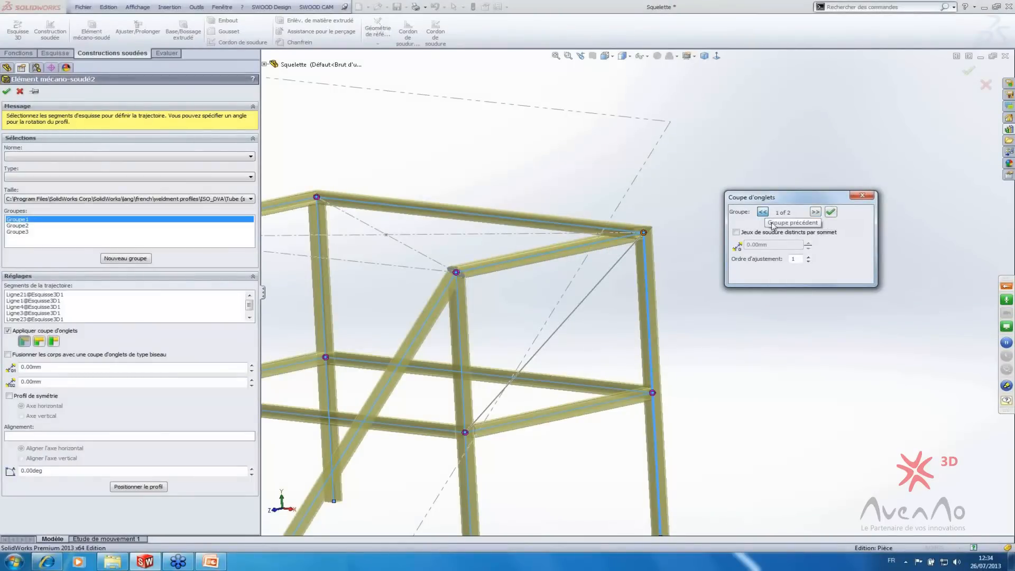
pyautogui.click(807, 257)
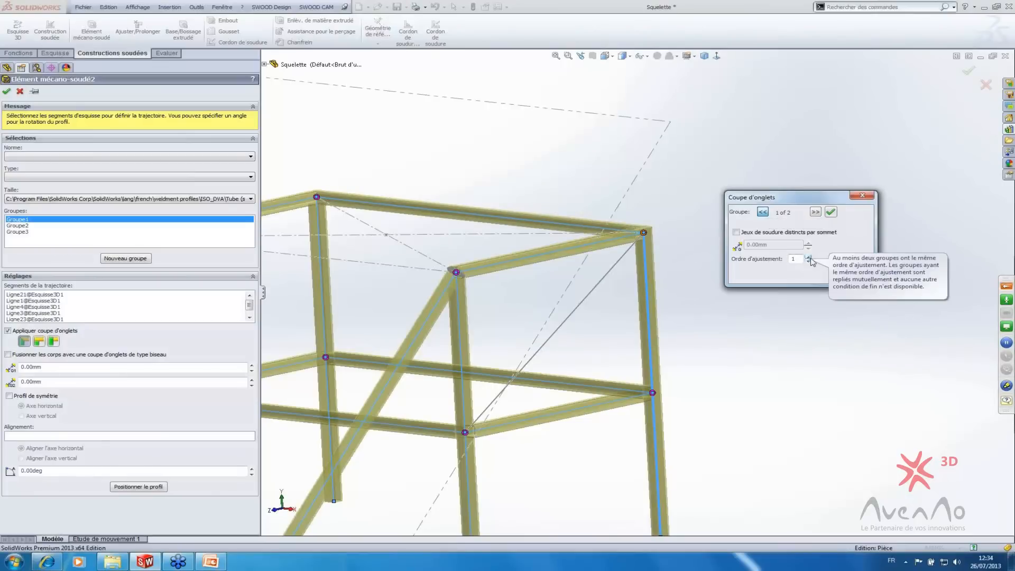
pyautogui.click(809, 257)
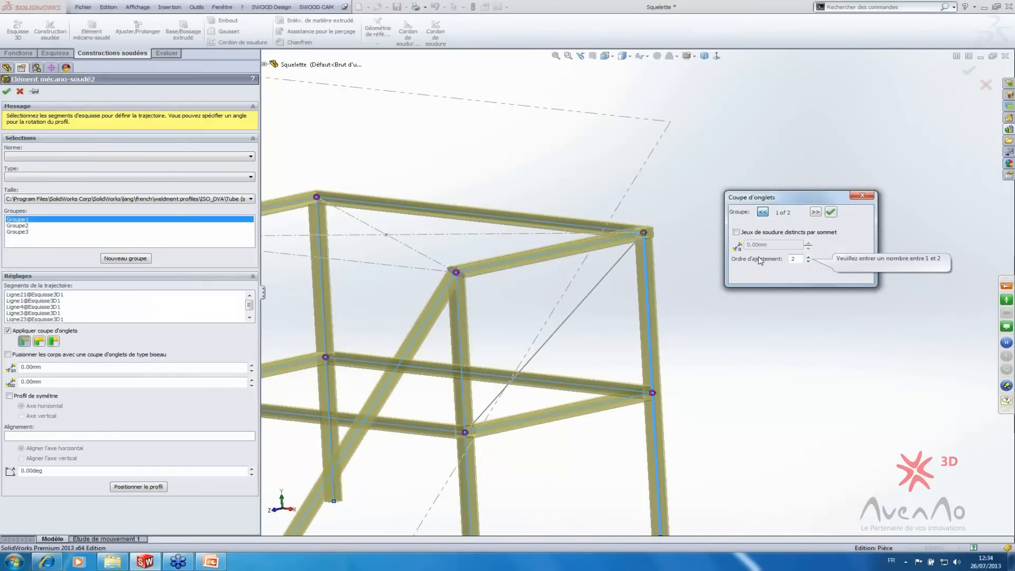
pyautogui.click(830, 212)
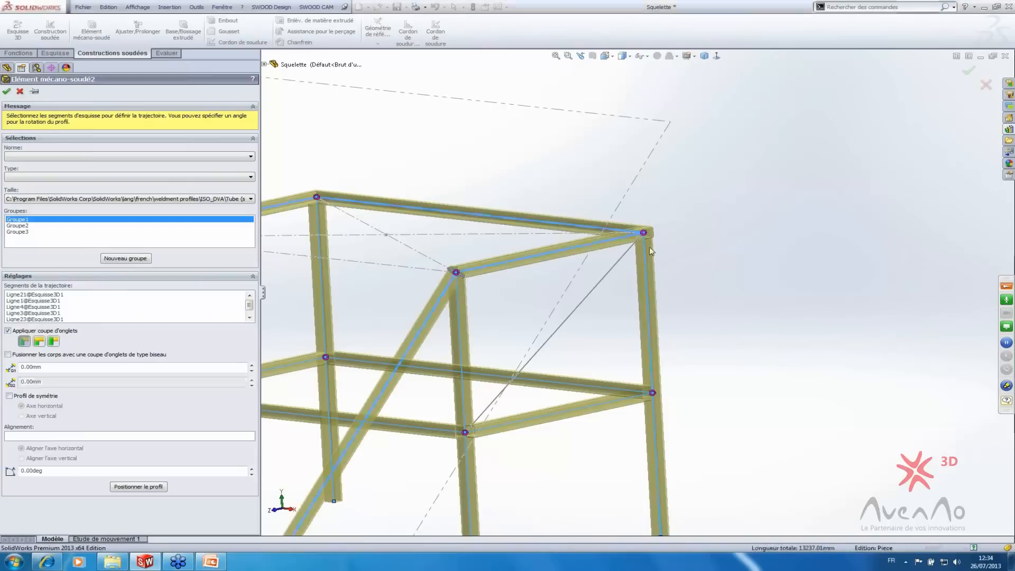
pyautogui.scroll(-8, 649, 239)
pyautogui.moveTo(618, 283); pyautogui.dragTo(641, 207, button='middle')
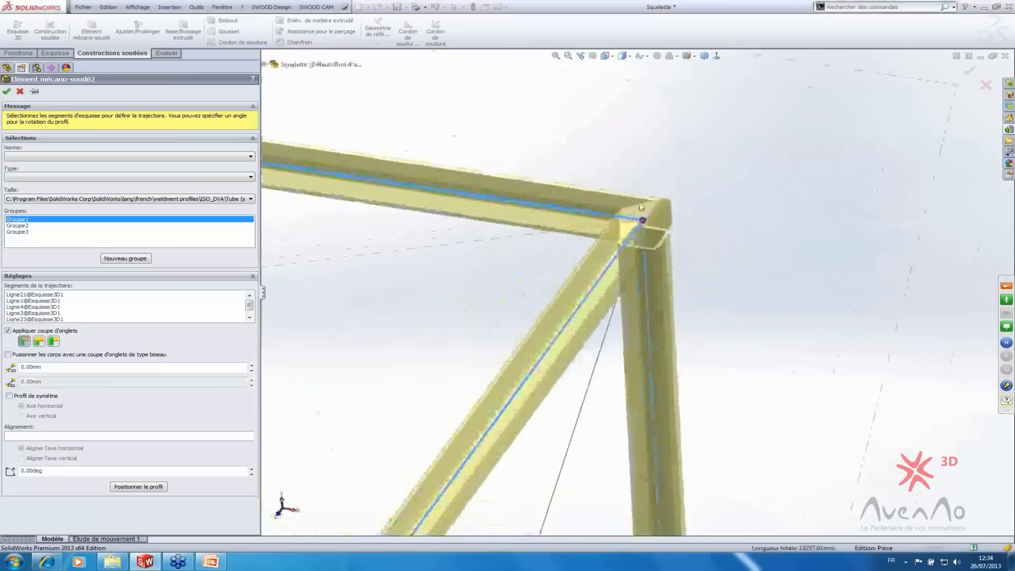
pyautogui.scroll(6, 630, 261)
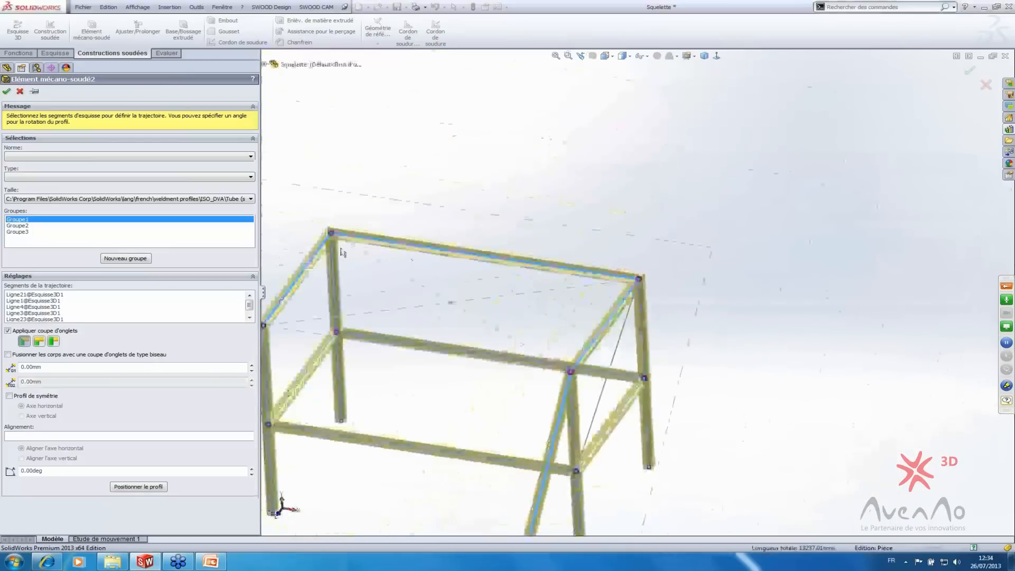
pyautogui.scroll(2, 342, 251)
pyautogui.scroll(-7, 433, 239)
pyautogui.scroll(5, 582, 277)
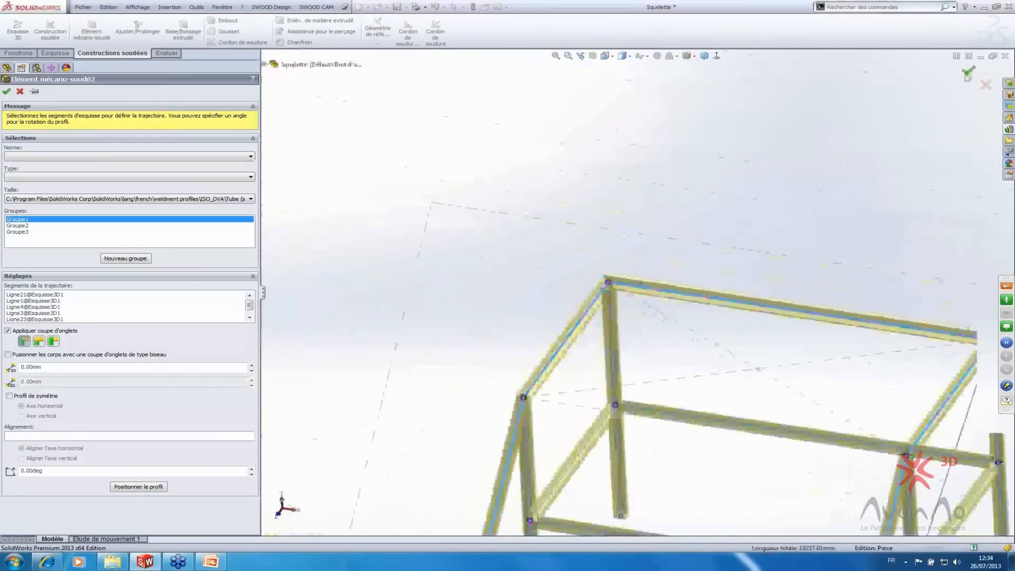
pyautogui.press('Return')
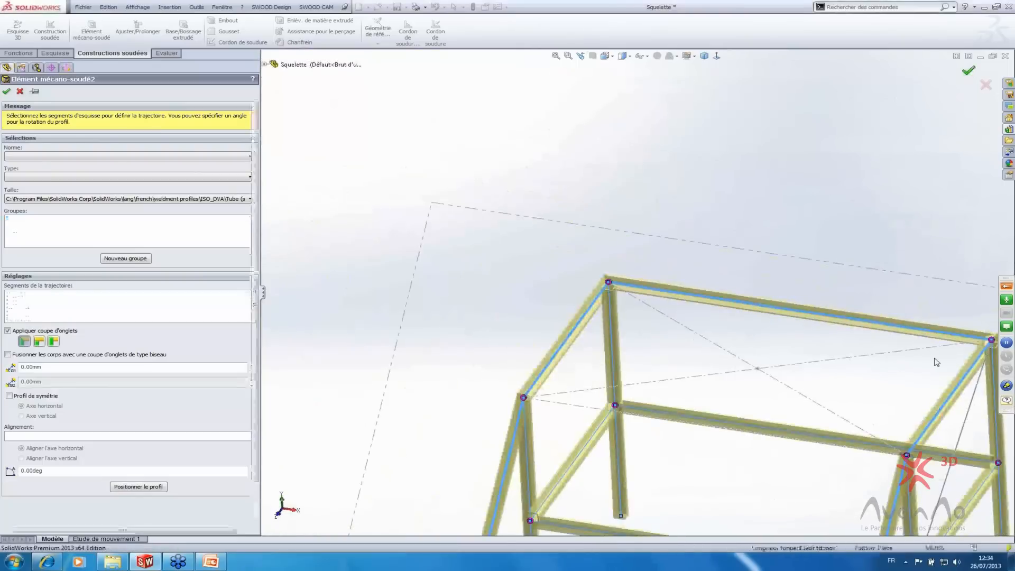
# - Update the weldment cut list to reflect the modified corner trim
pyautogui.moveTo(920, 362); pyautogui.dragTo(719, 415, button='middle')
pyautogui.click(52, 130)
pyautogui.rightClick(50, 122)
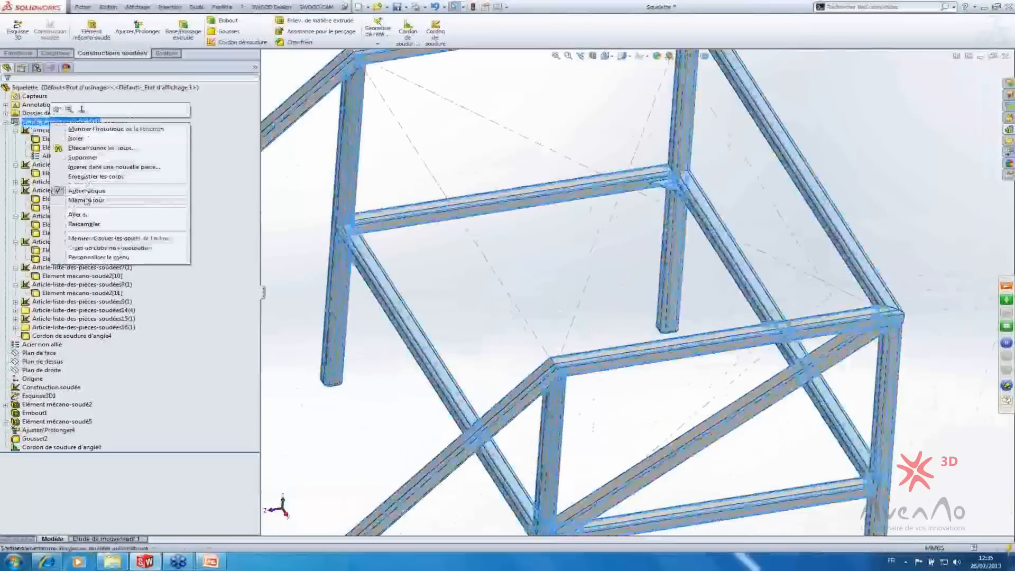
pyautogui.click(539, 220)
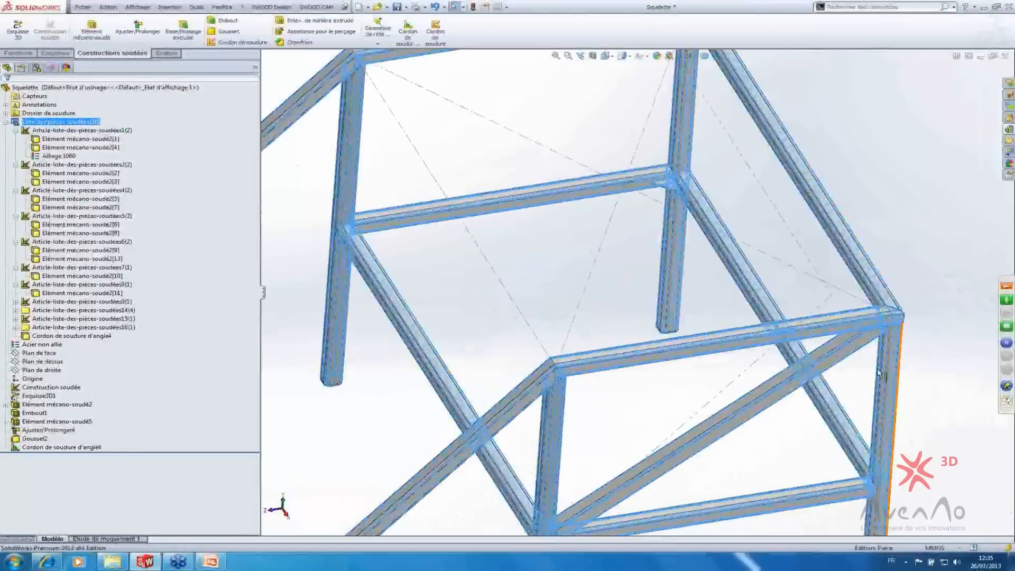
# - Locate the two posts grouped in cut list item 2 on the whole frame
pyautogui.moveTo(915, 355)
pyautogui.mouseDown(button='middle')
pyautogui.moveTo(868, 351)
pyautogui.moveTo(846, 412)
pyautogui.moveTo(897, 365)
pyautogui.mouseUp(button='middle')
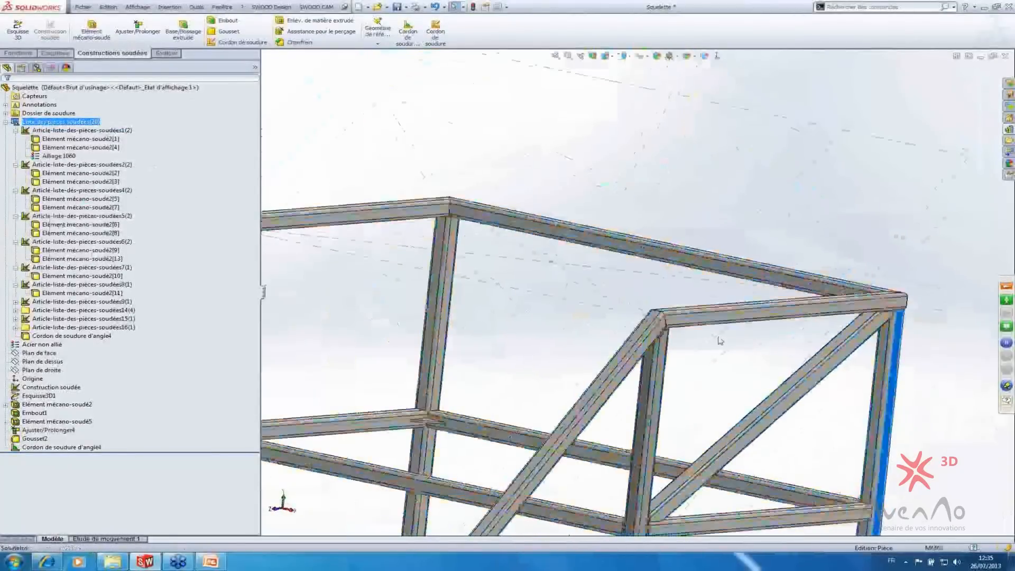
pyautogui.click(58, 165)
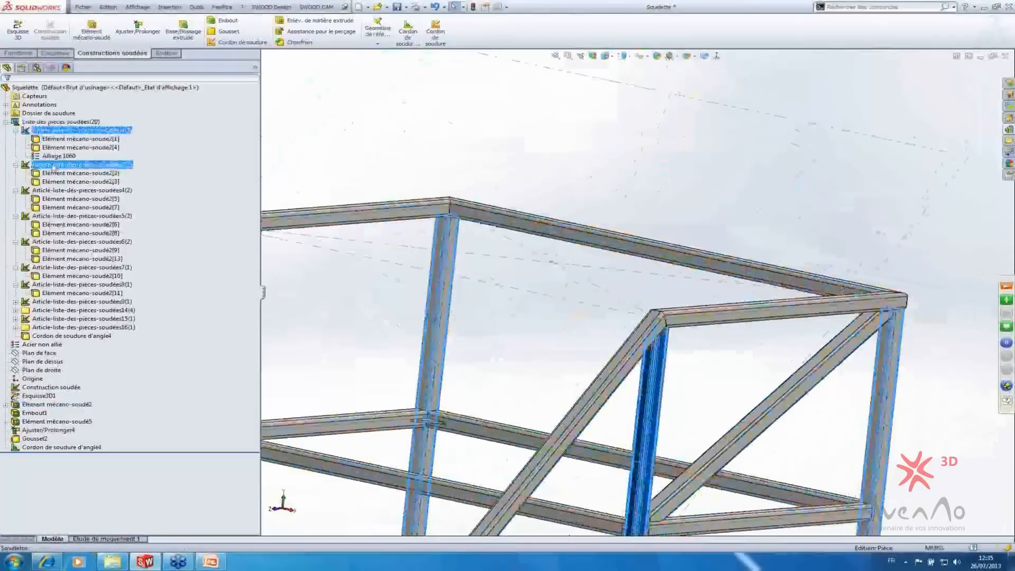
pyautogui.moveTo(533, 311); pyautogui.dragTo(516, 316, button='middle')
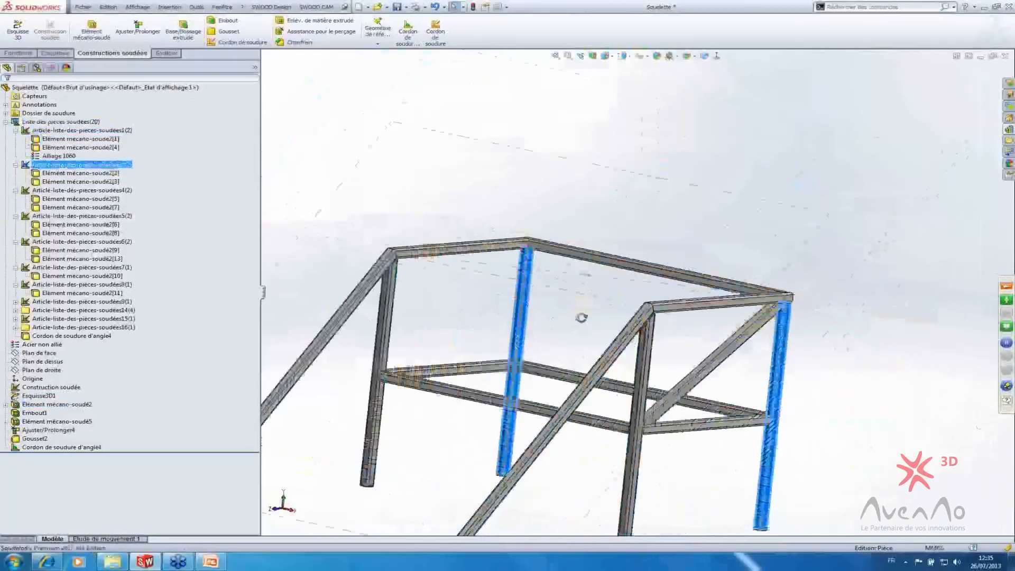
pyautogui.moveTo(582, 317); pyautogui.dragTo(698, 363, button='middle')
pyautogui.press('f')
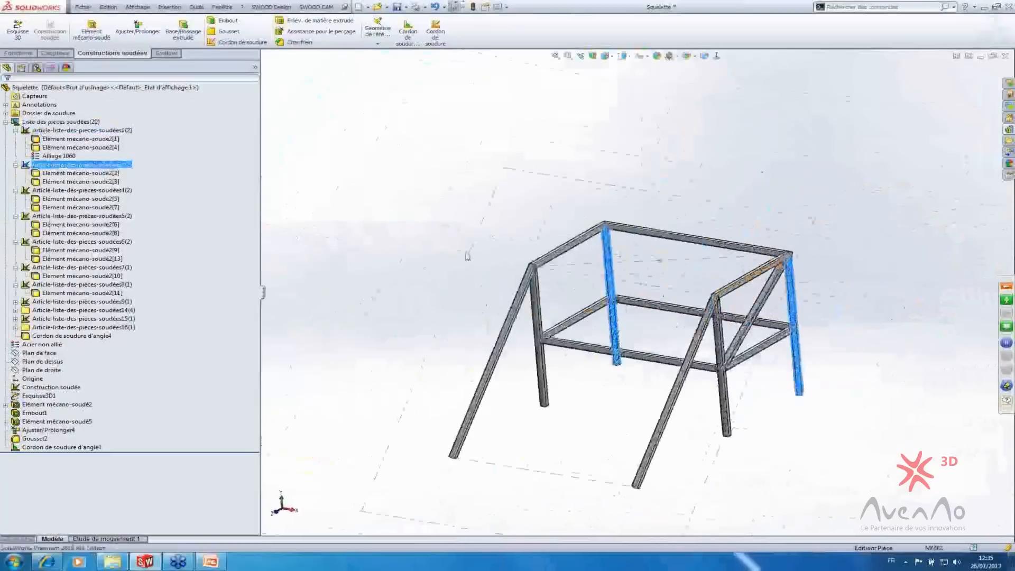
# - Review cut list items 9, 14 and 16 and the fillet weld bead, then collapse the cut list
pyautogui.click(16, 328)
pyautogui.click(15, 328)
pyautogui.click(24, 328)
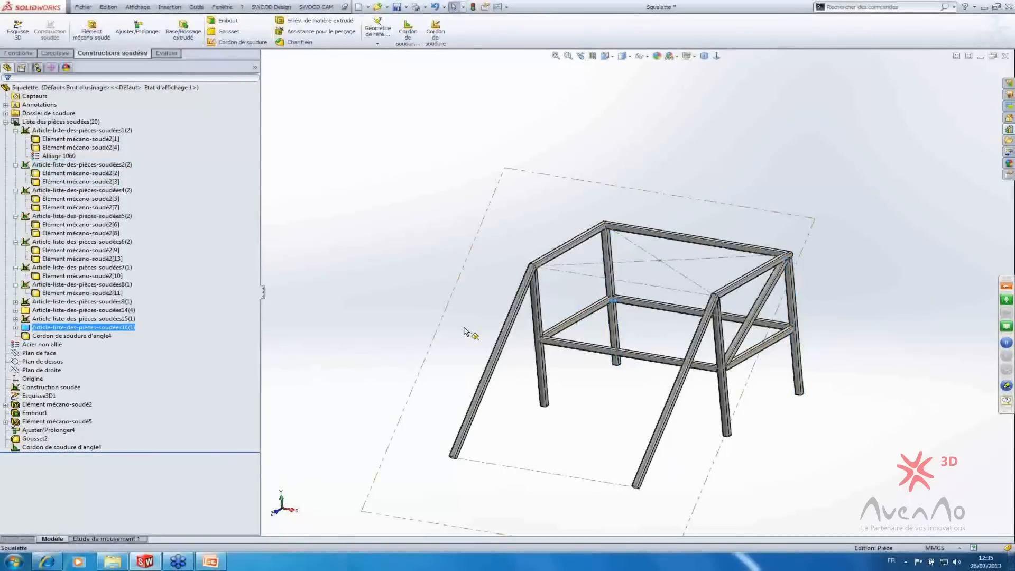
pyautogui.keyDown('ctrl'); pyautogui.click(37, 311); pyautogui.keyUp('ctrl')
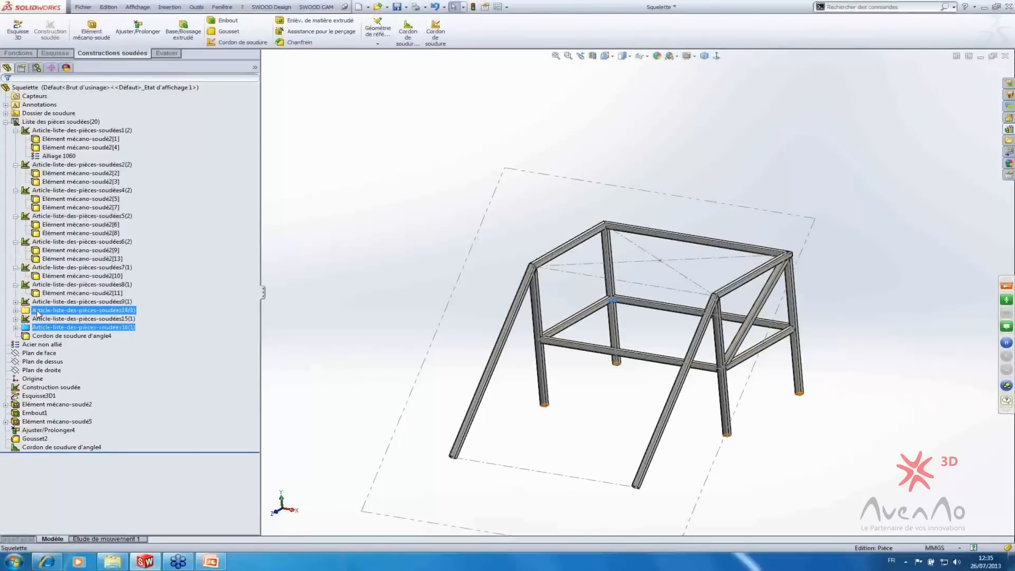
pyautogui.click(37, 312)
pyautogui.click(378, 290)
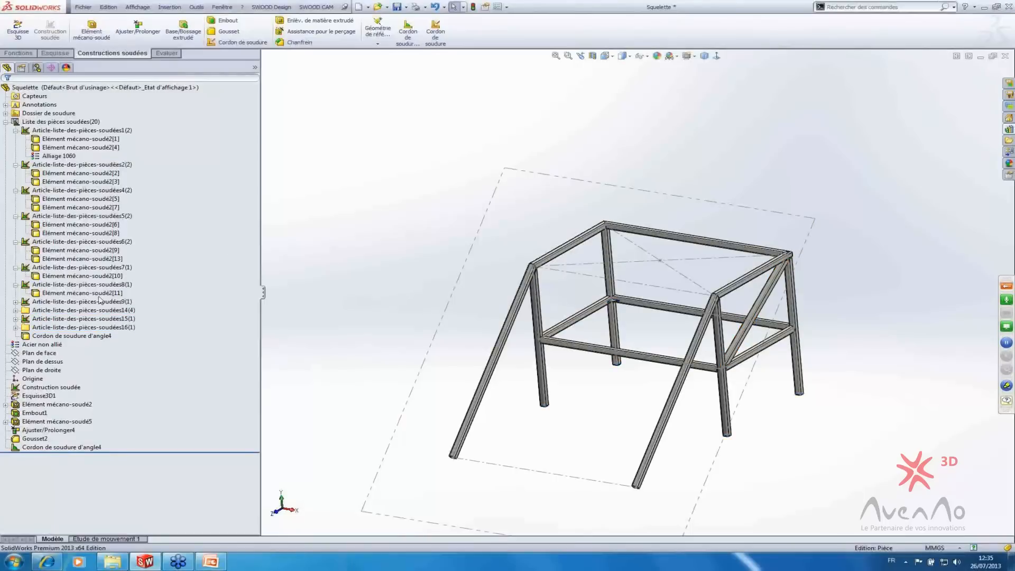
pyautogui.click(16, 301)
pyautogui.click(40, 319)
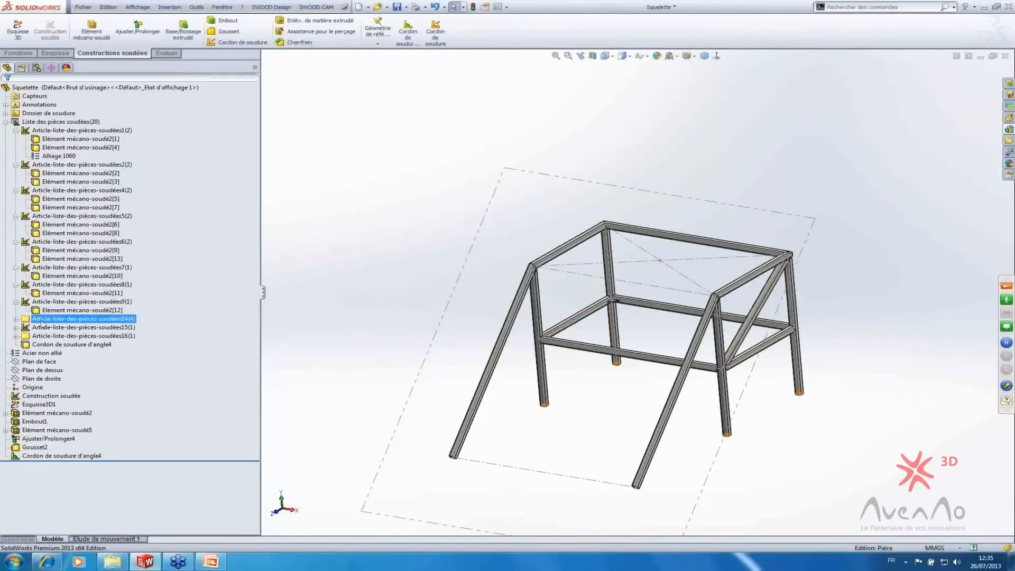
pyautogui.click(58, 345)
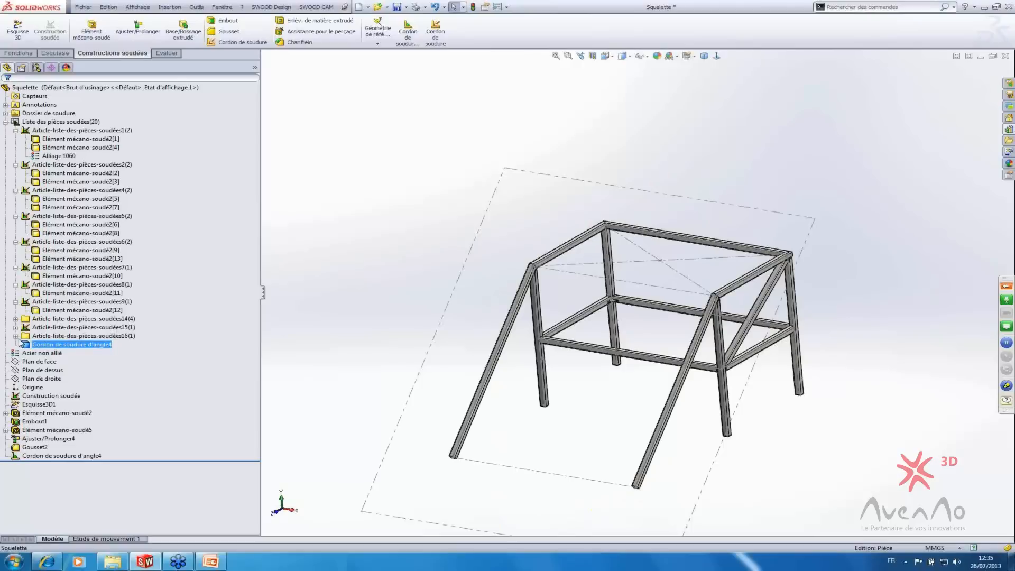
pyautogui.click(350, 298)
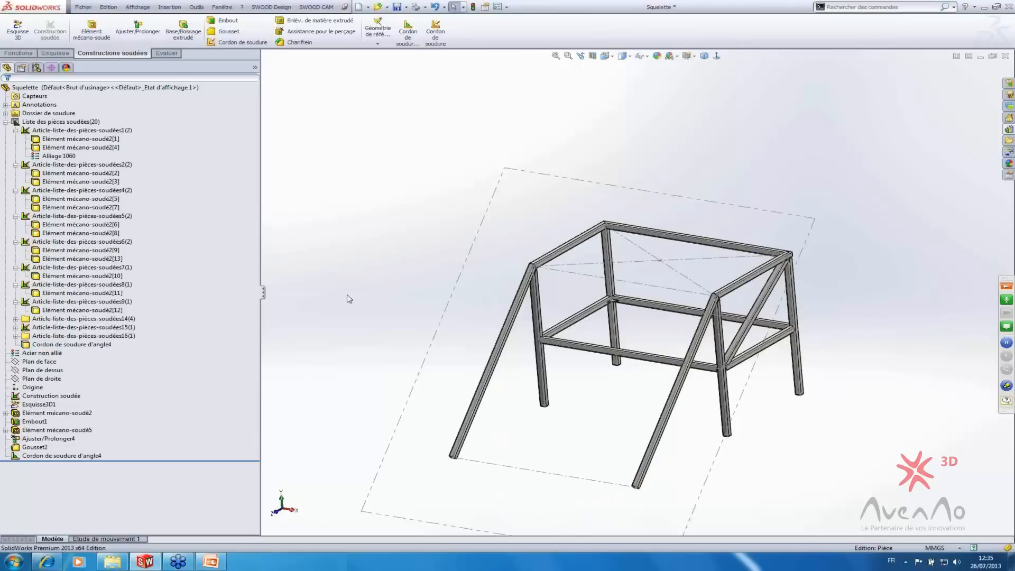
pyautogui.click(6, 122)
# - Open the part's existing drawing to view its cut list table and ballooned view, and close it
pyautogui.click(88, 8)
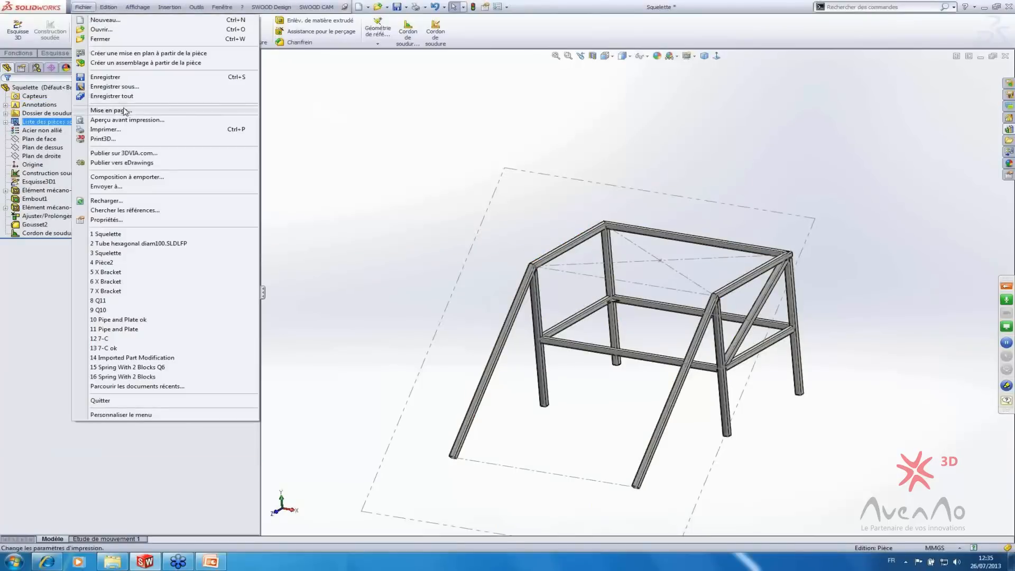
pyautogui.click(106, 57)
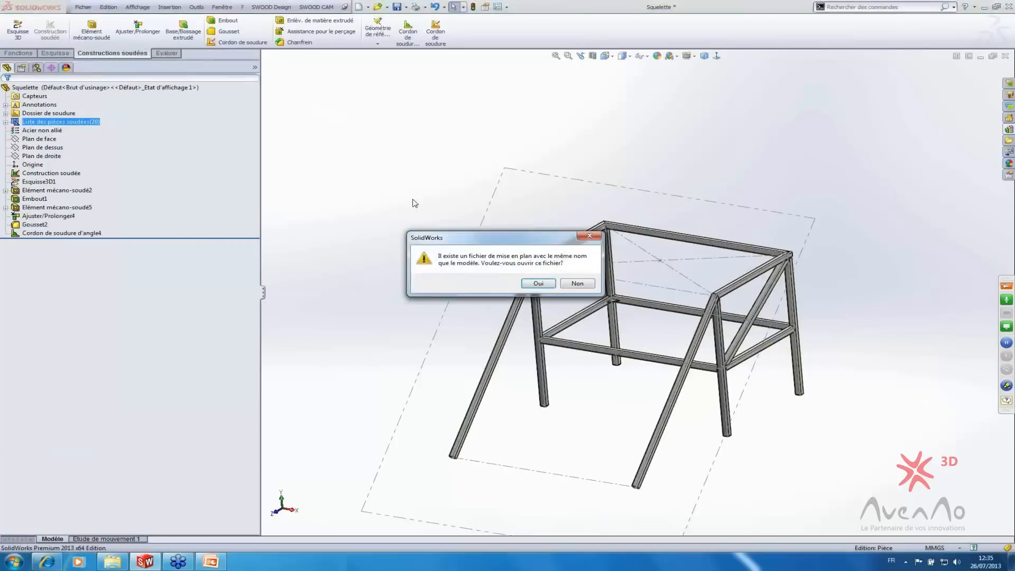
pyautogui.click(553, 286)
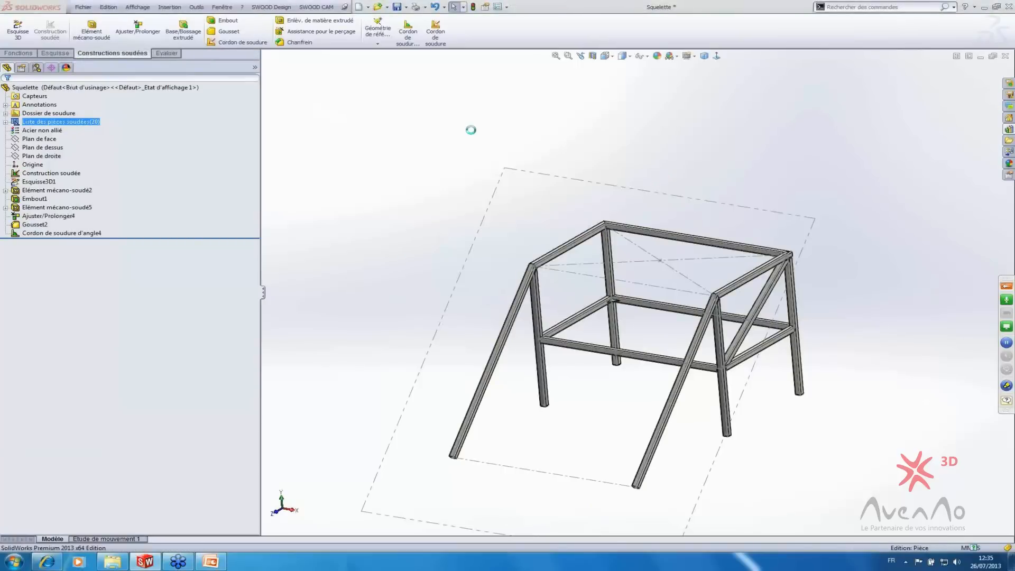
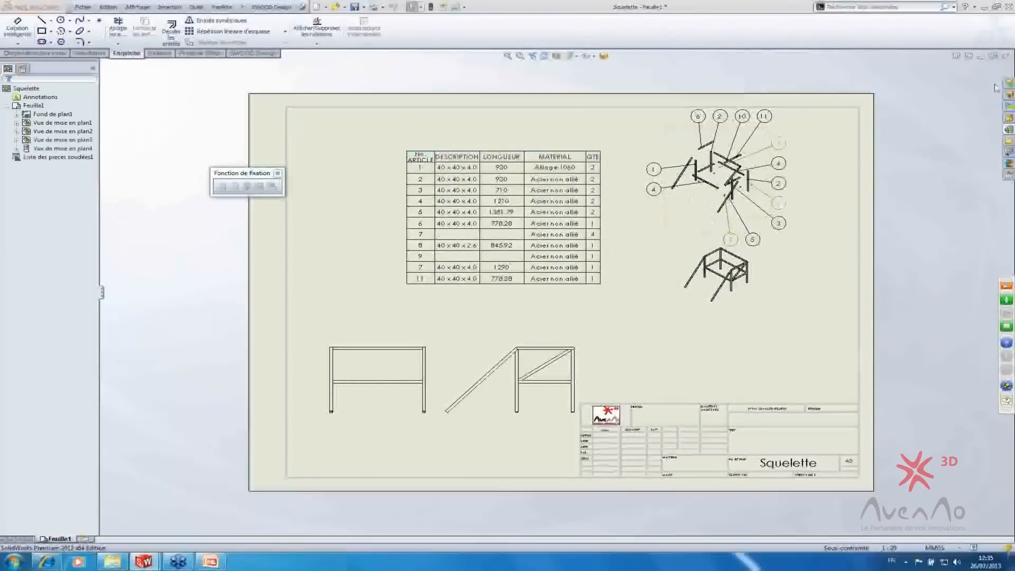
pyautogui.click(1005, 56)
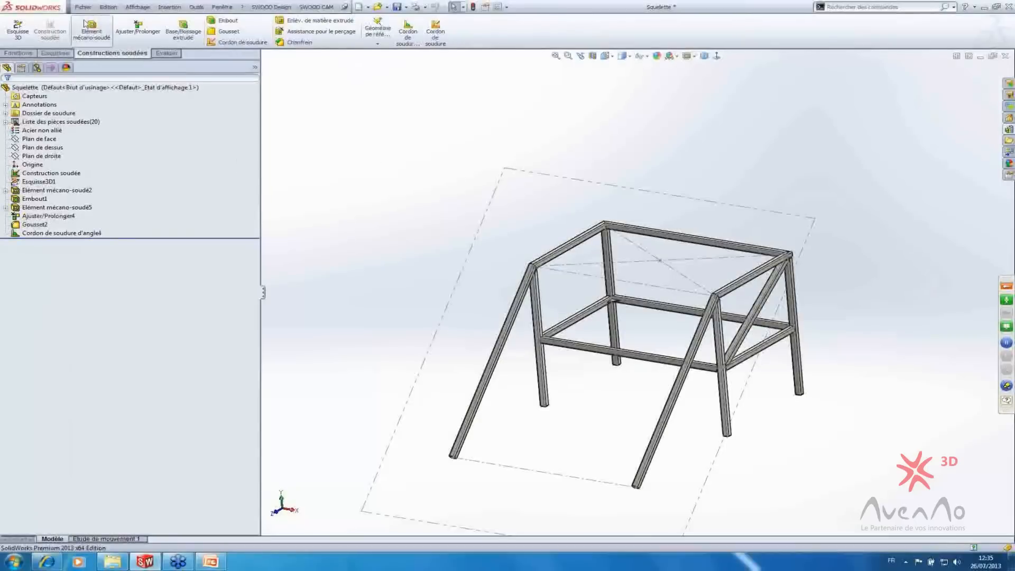
# - Create a new drawing from the frame part on an A3 (ISO) sheet, declining to open the existing drawing
pyautogui.click(83, 7)
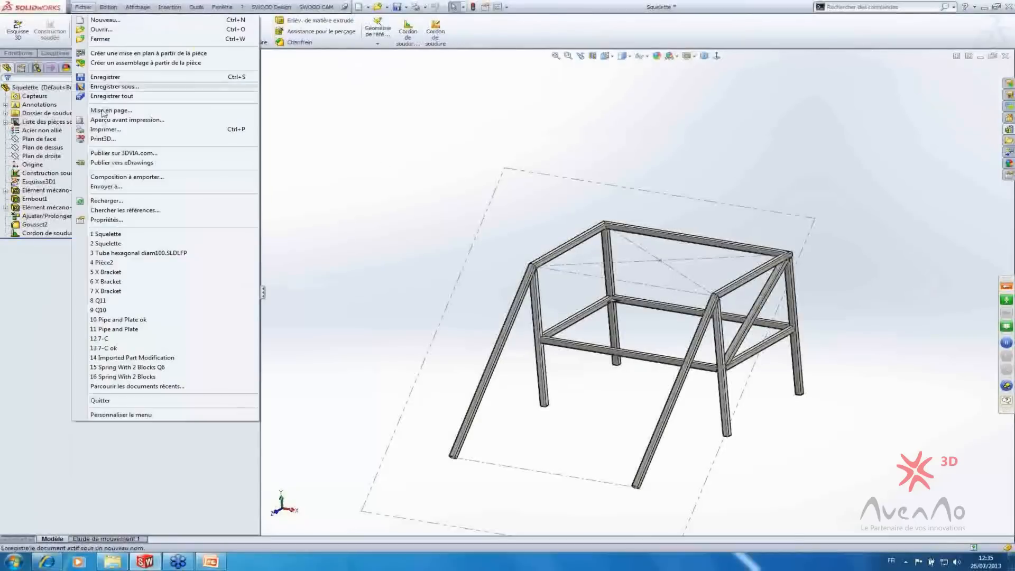
pyautogui.click(95, 54)
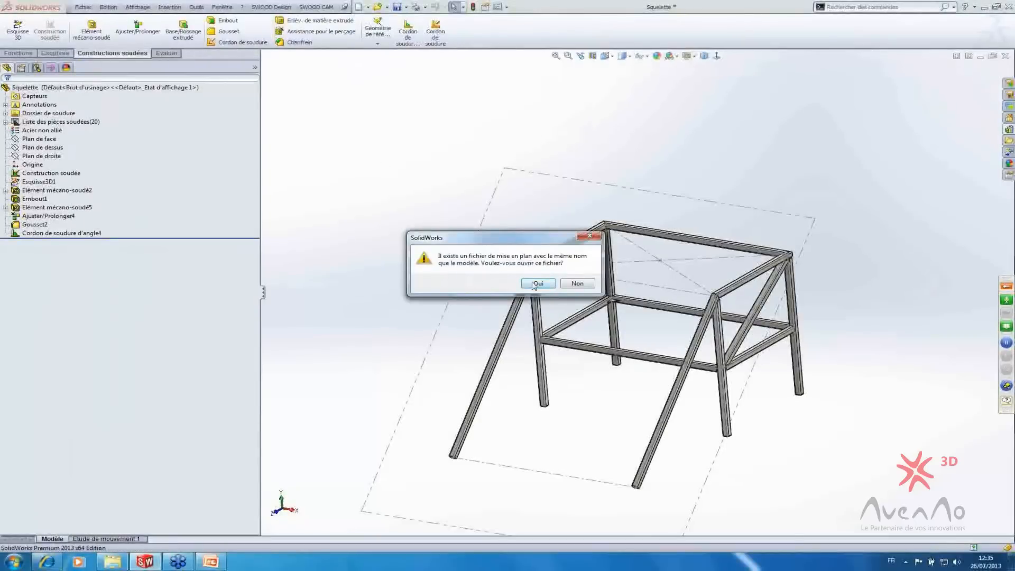
pyautogui.click(576, 283)
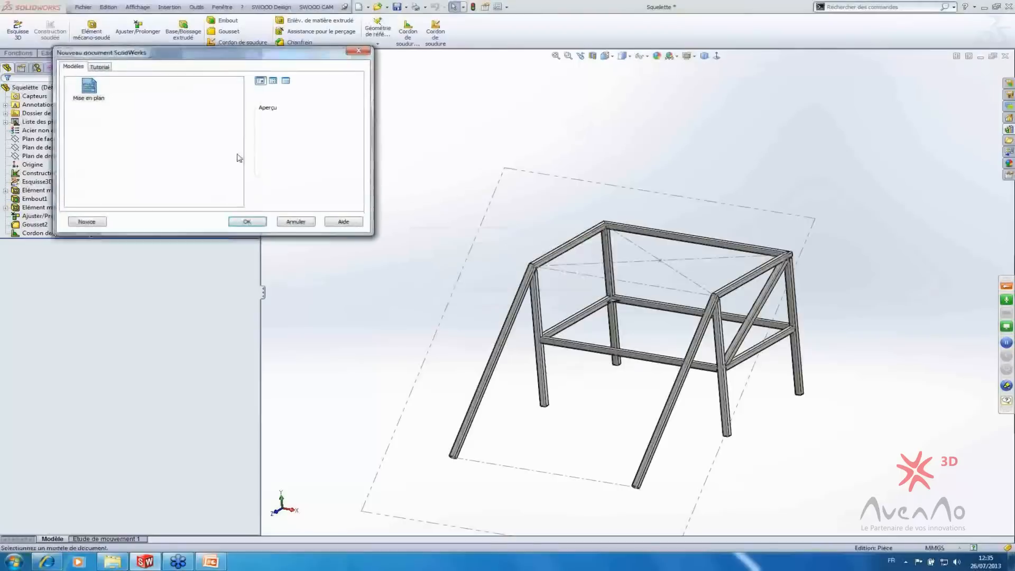
pyautogui.click(247, 220)
pyautogui.click(399, 271)
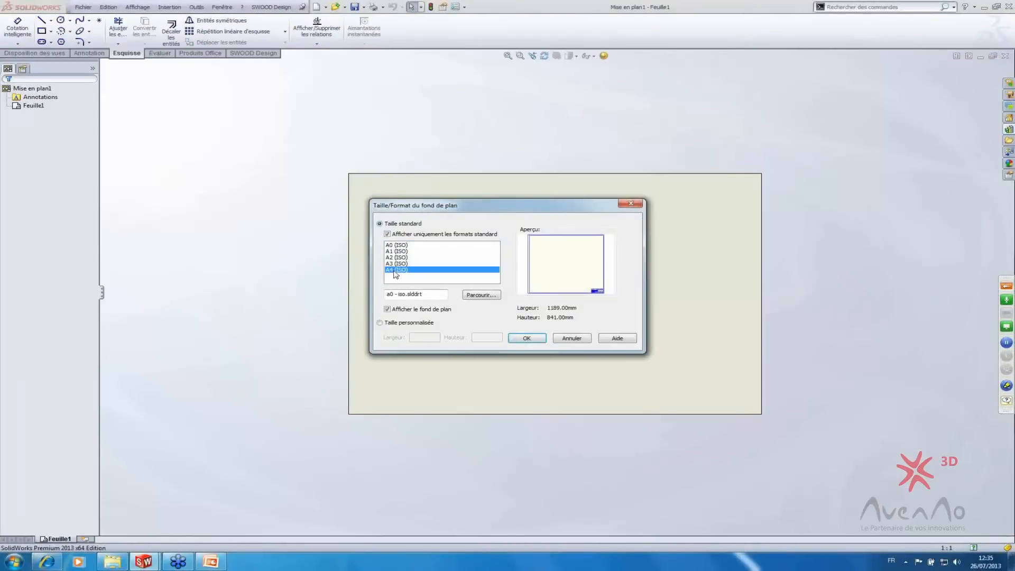
pyautogui.click(396, 263)
pyautogui.click(398, 269)
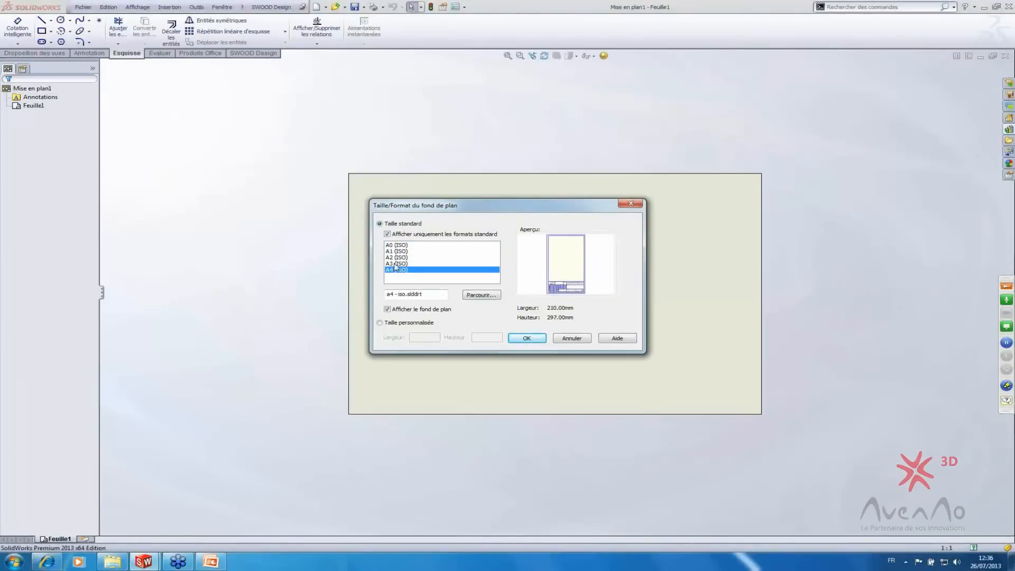
pyautogui.click(397, 263)
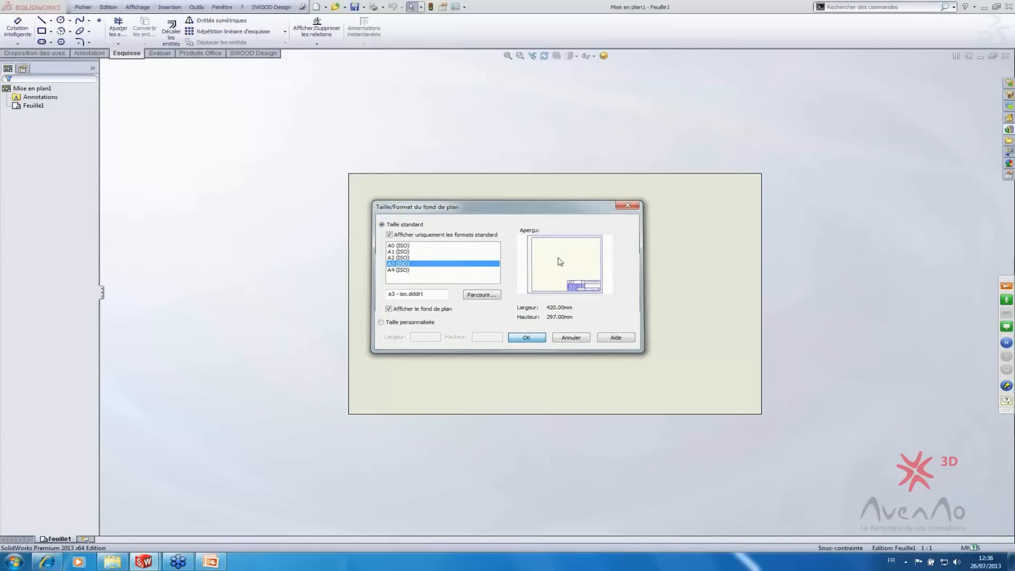
pyautogui.press('Return')
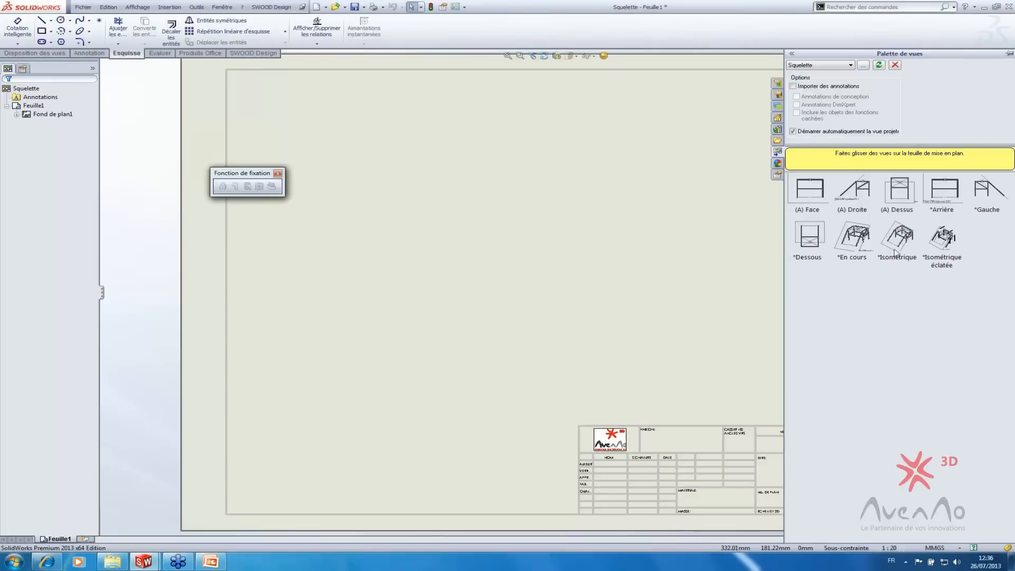
# - Place an isometric view of the frame, display it shaded with edges, and move it to the upper-right area of the sheet
pyautogui.moveTo(910, 241); pyautogui.dragTo(507, 304)
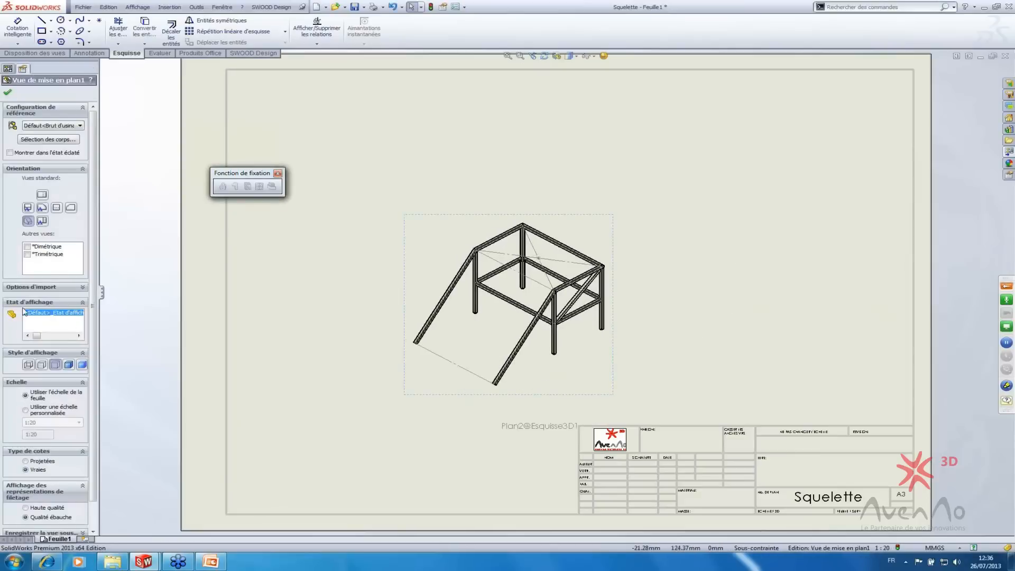
pyautogui.click(69, 365)
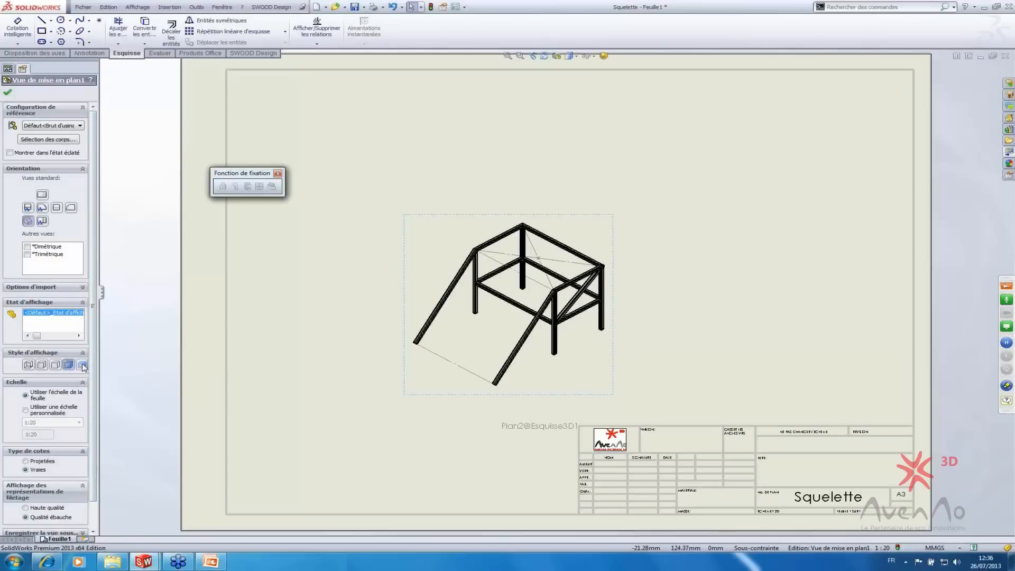
pyautogui.click(83, 365)
pyautogui.click(68, 365)
pyautogui.click(295, 318)
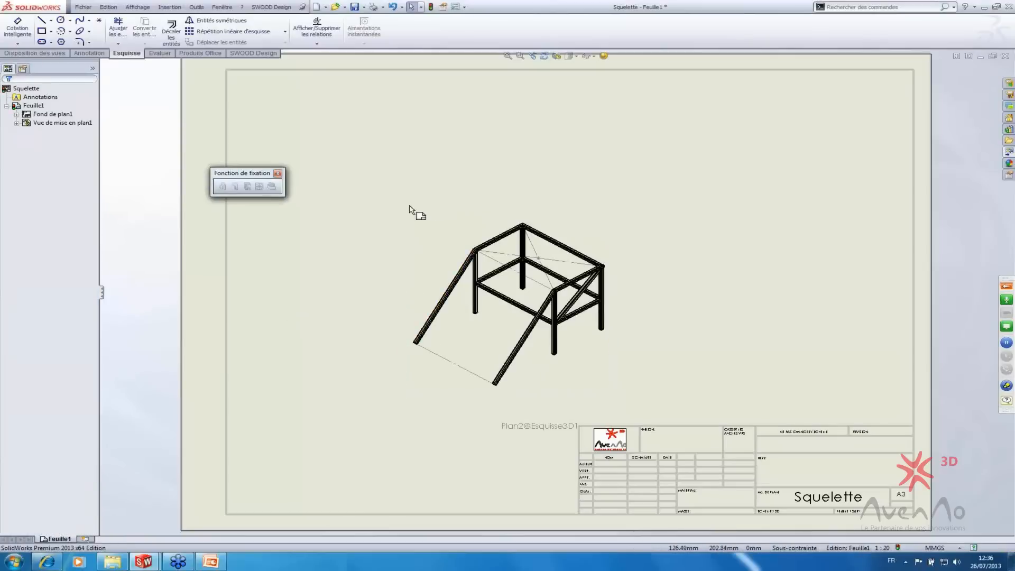
pyautogui.moveTo(415, 208)
pyautogui.mouseDown()
pyautogui.moveTo(564, 176)
pyautogui.moveTo(740, 72)
pyautogui.mouseUp()
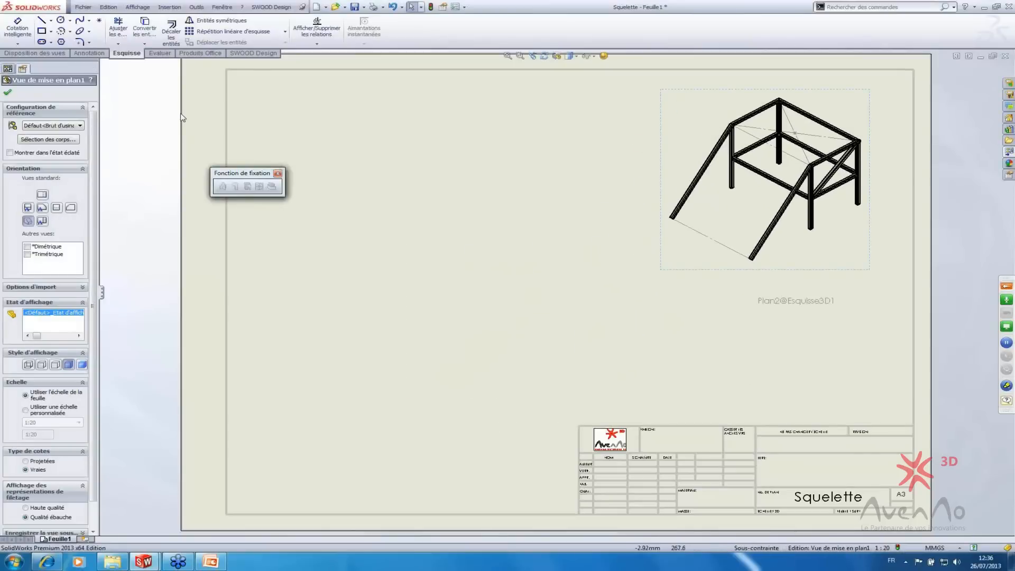
pyautogui.click(276, 173)
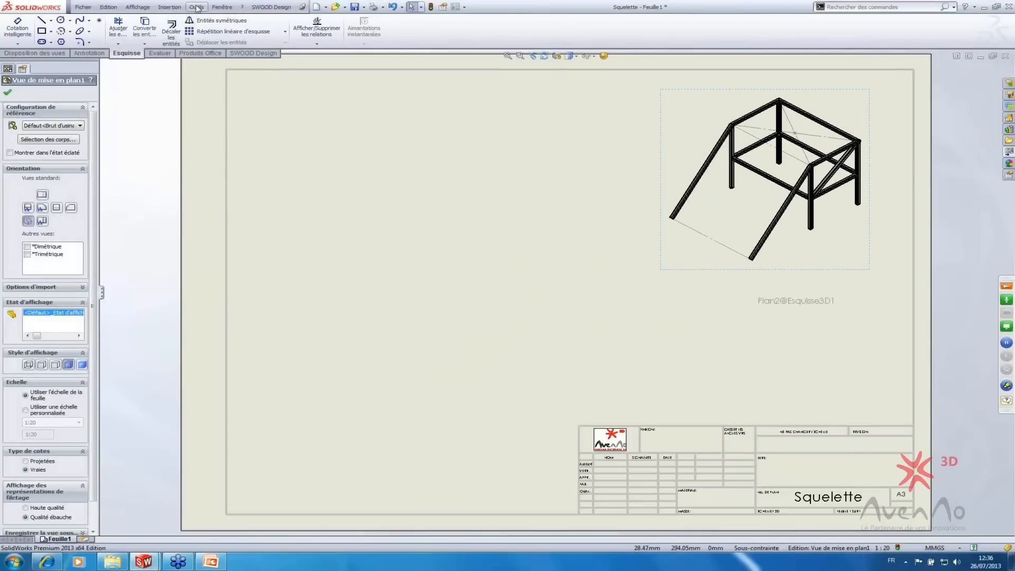
# - Insert a weldment cut list table for the isometric view using the cut list template, placed in the upper-left area of the sheet
pyautogui.click(167, 9)
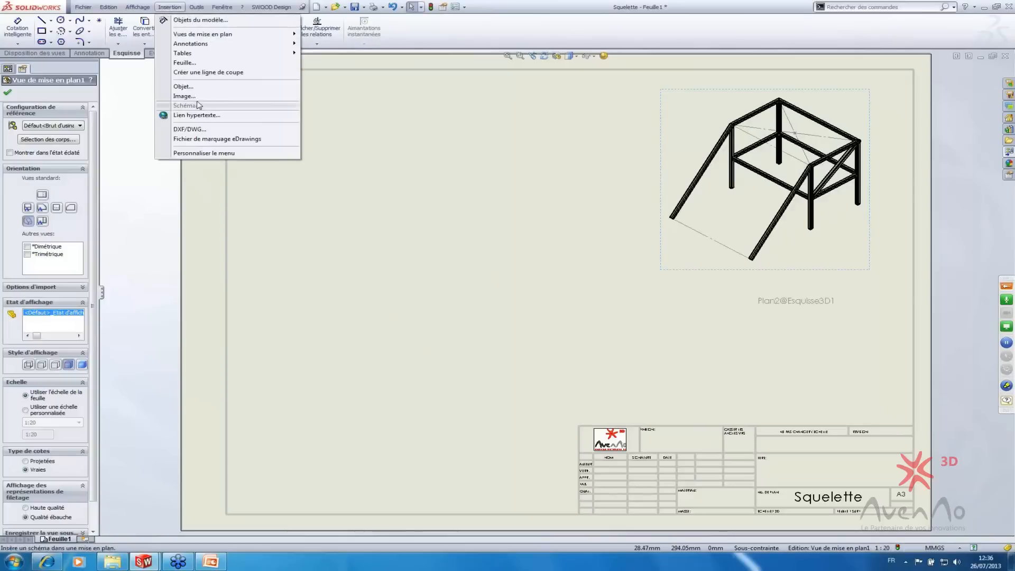
pyautogui.moveTo(200, 58)
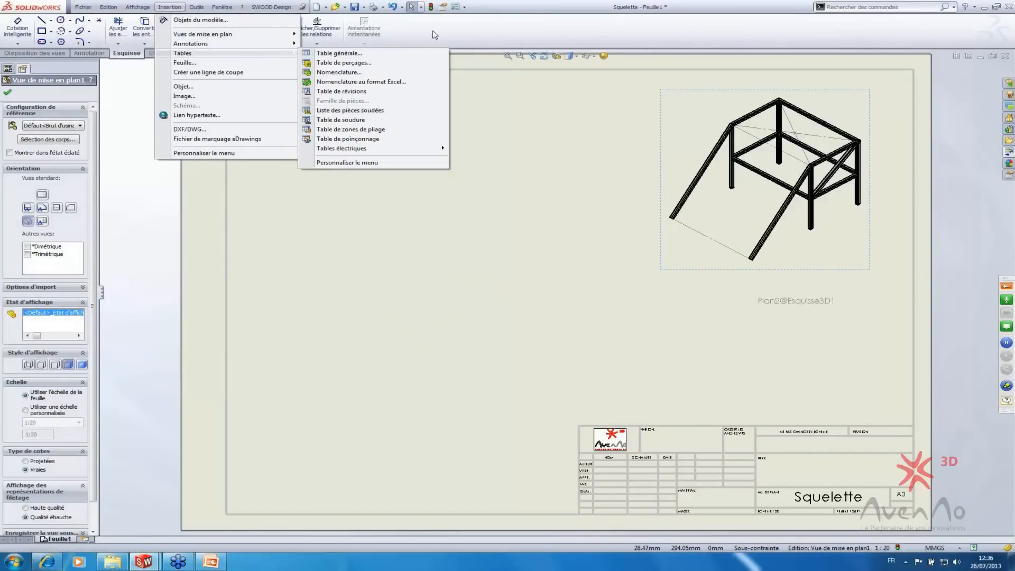
pyautogui.click(34, 53)
pyautogui.click(35, 53)
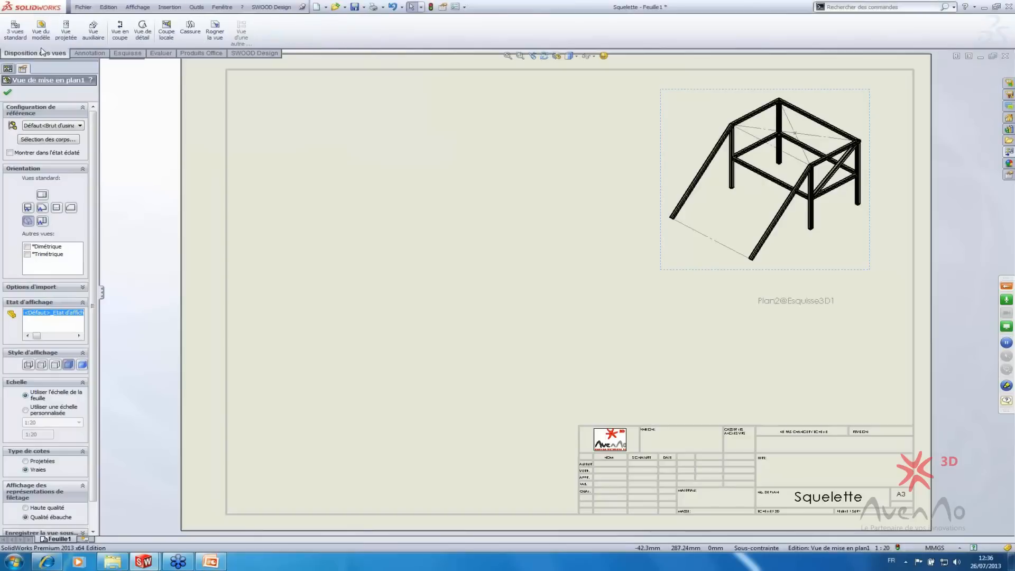
pyautogui.click(90, 53)
pyautogui.click(596, 25)
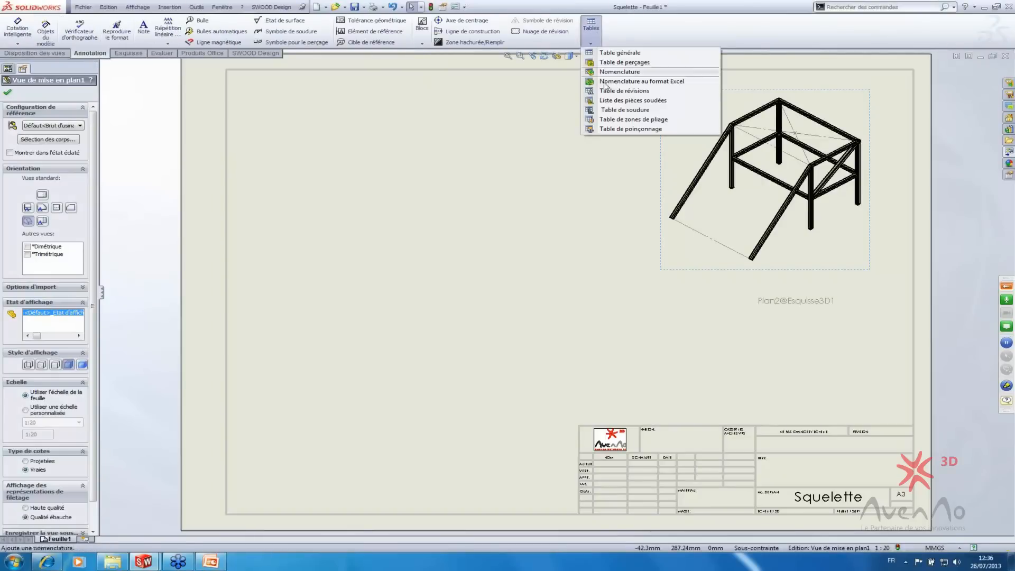
pyautogui.click(621, 102)
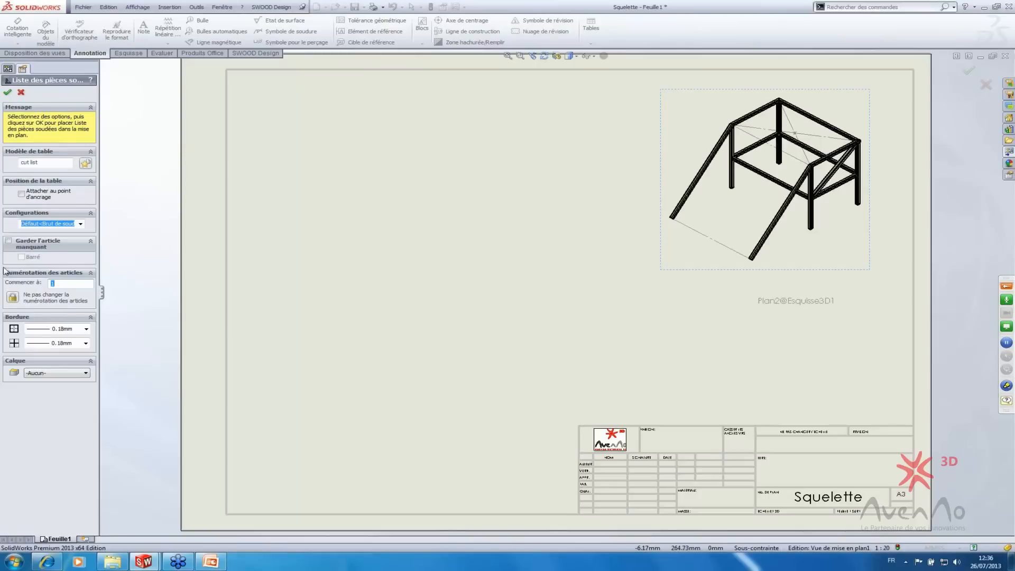
pyautogui.click(8, 92)
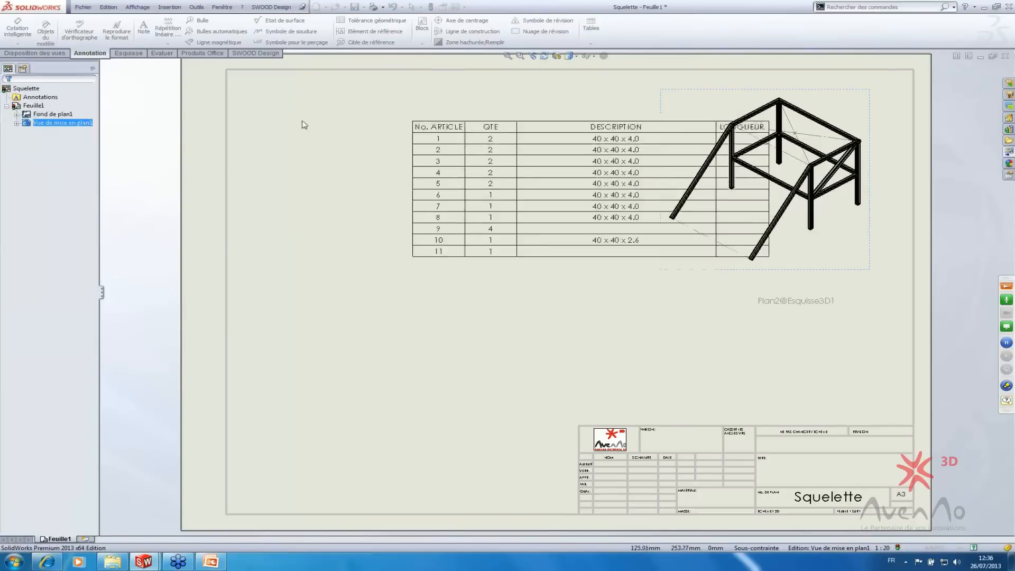
pyautogui.click(255, 107)
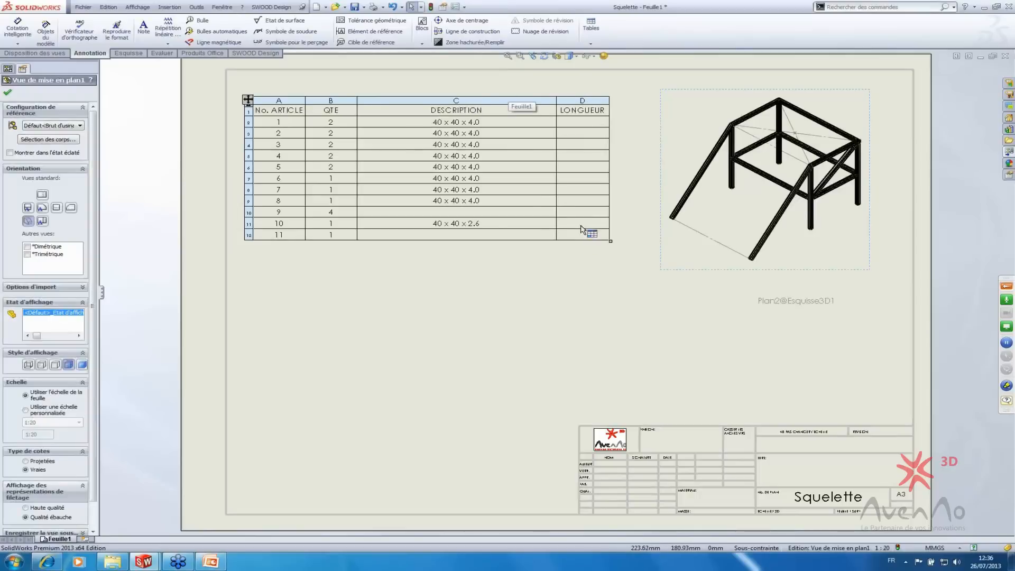
# - Link the table's length column to the LONGUEUR cut list item property and move the table slightly down the sheet
pyautogui.click(583, 96)
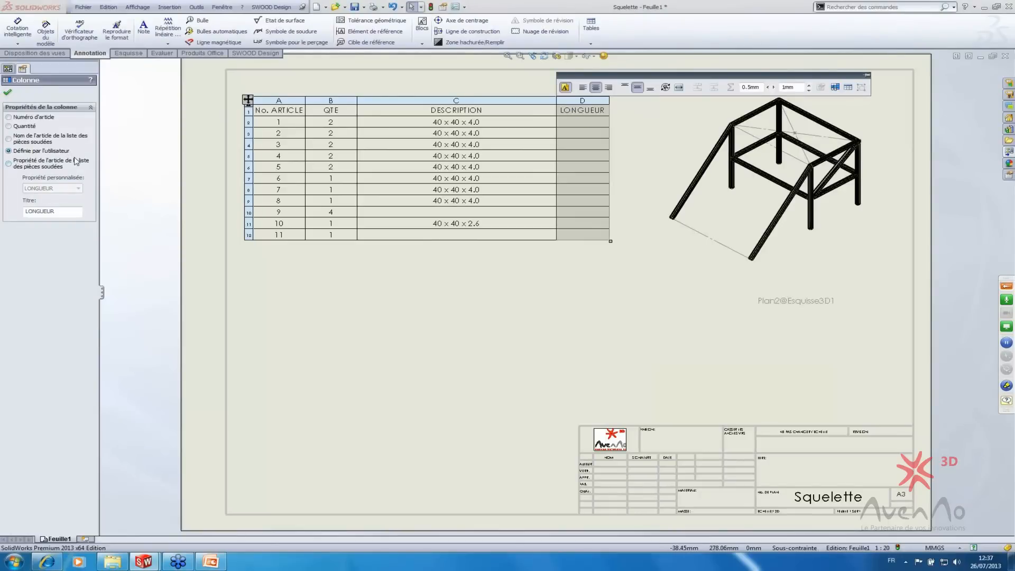
pyautogui.click(8, 164)
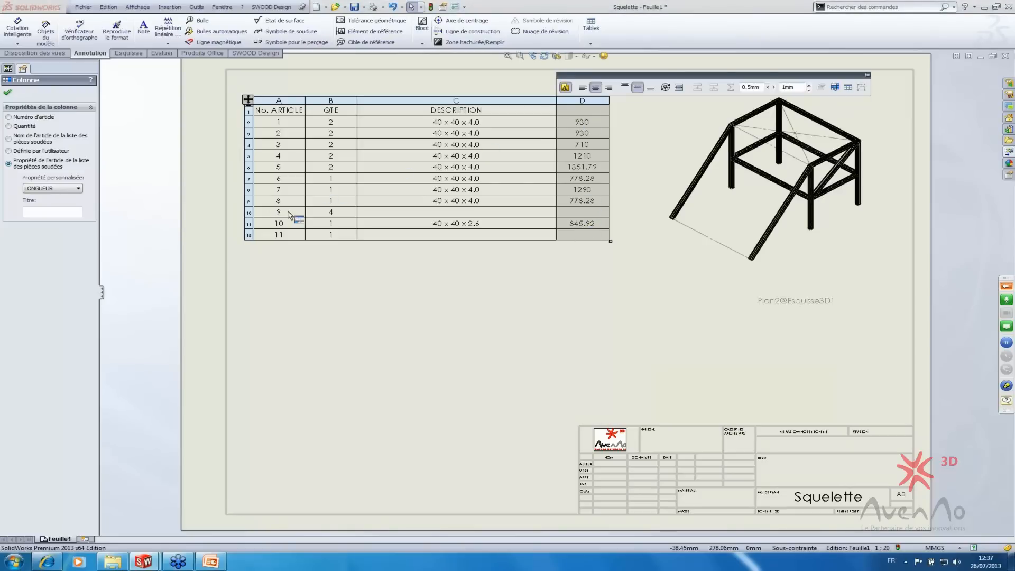
pyautogui.click(7, 93)
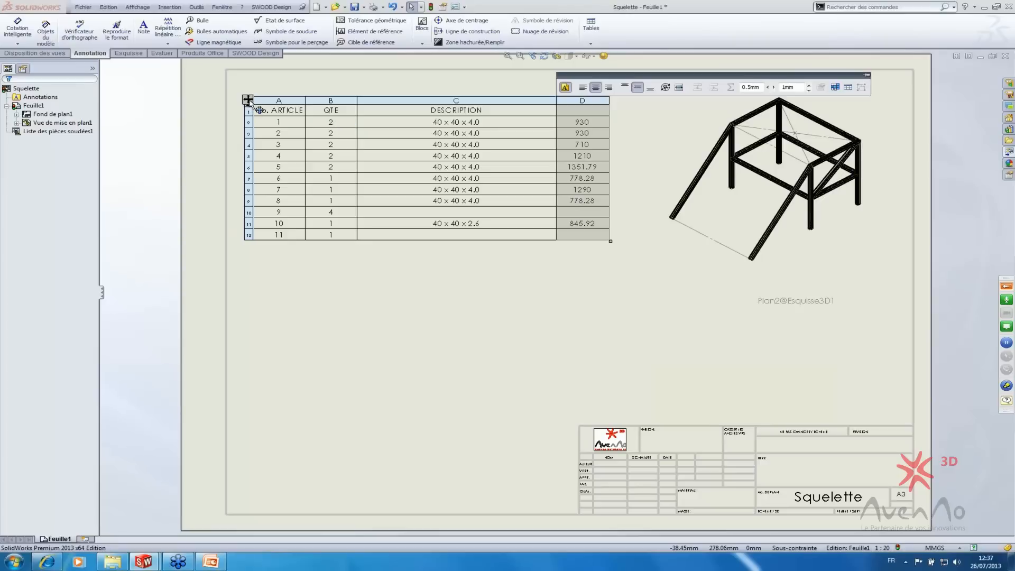
pyautogui.moveTo(248, 99); pyautogui.dragTo(244, 156)
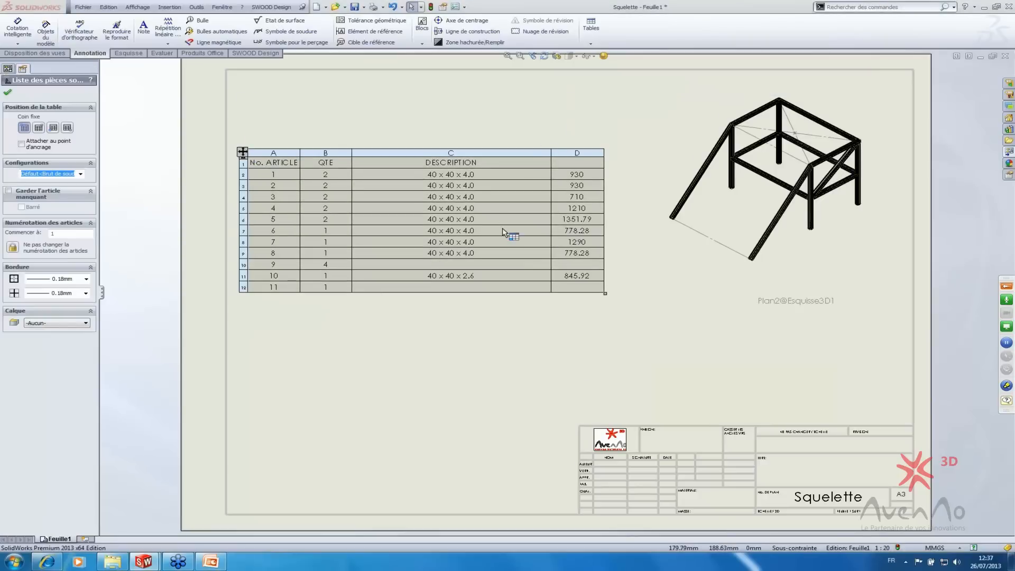
pyautogui.click(337, 84)
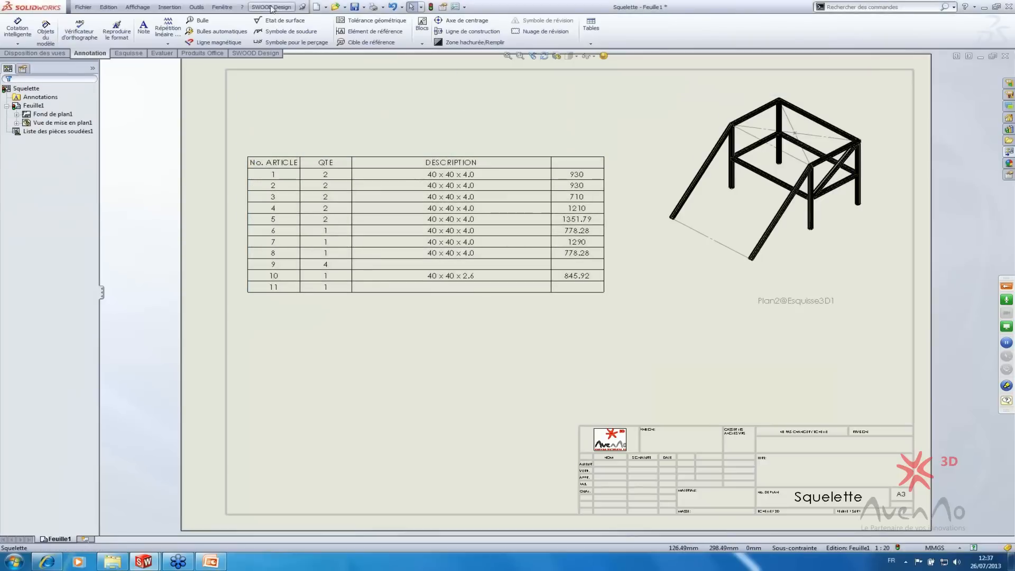
# - Switch to the Squelette part and expand its weldment cut list
pyautogui.click(222, 7)
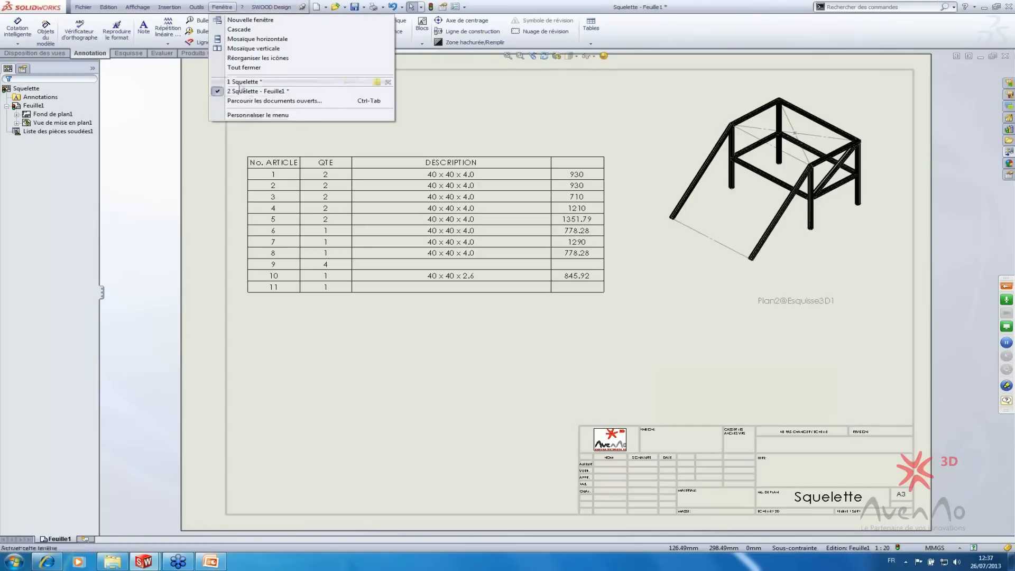
pyautogui.click(243, 81)
pyautogui.click(379, 254)
pyautogui.hotkey('ctrl', 'Tab')
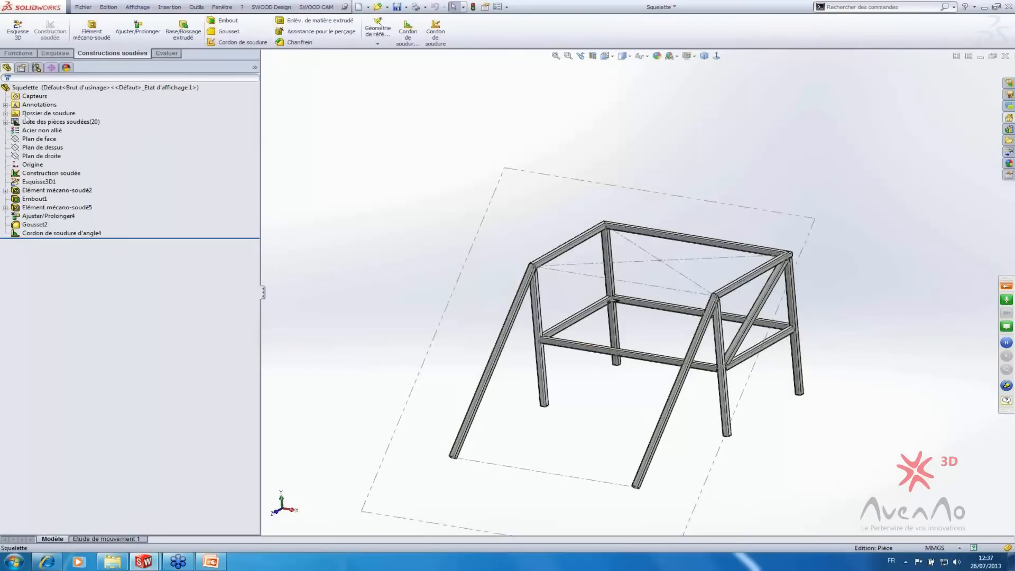
pyautogui.rightClick(16, 123)
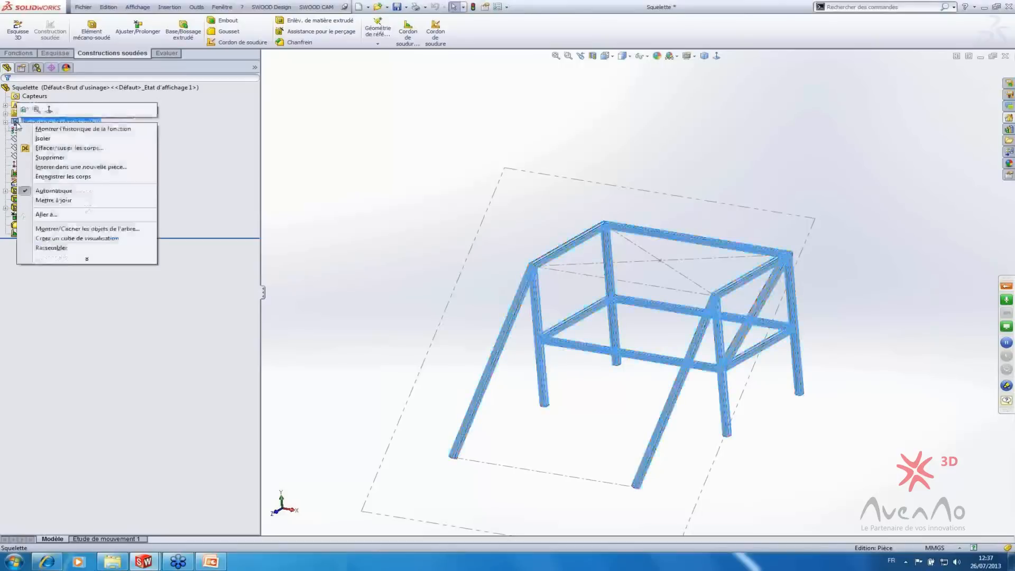
pyautogui.click(5, 122)
# - Open the properties of the first cut list item and widen the dialog to show the full value expressions
pyautogui.rightClick(25, 122)
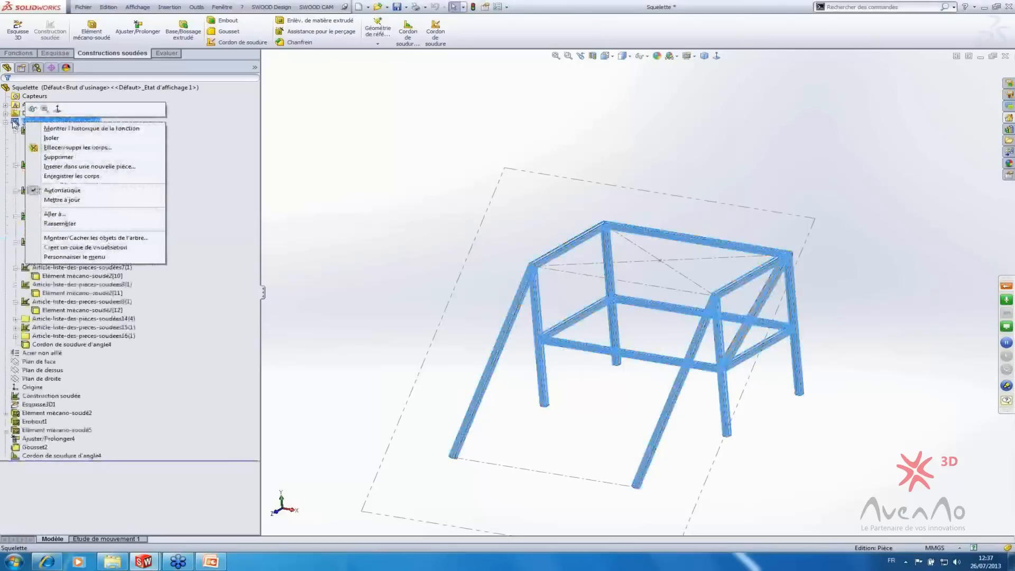
pyautogui.click(43, 131)
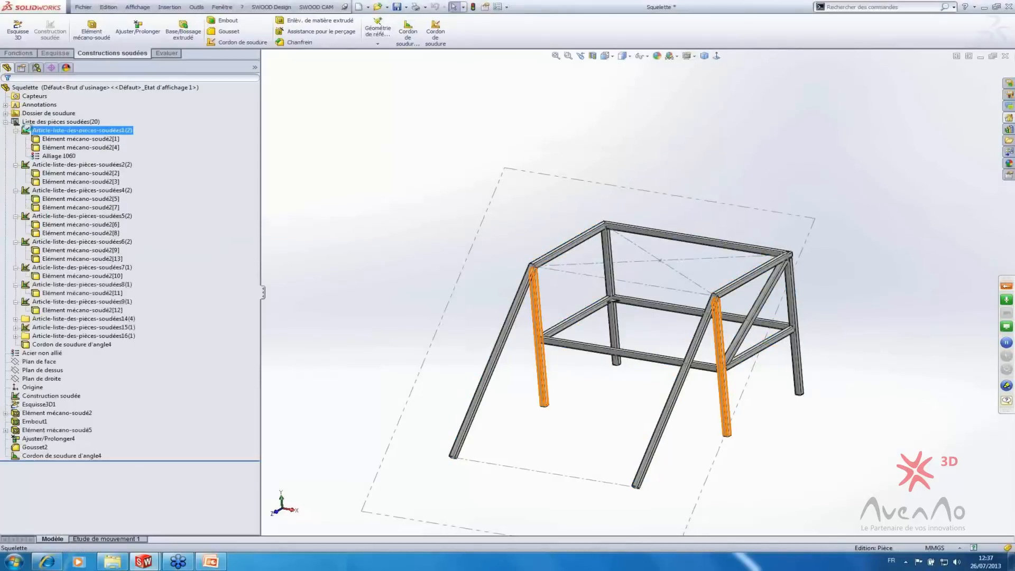
pyautogui.rightClick(28, 132)
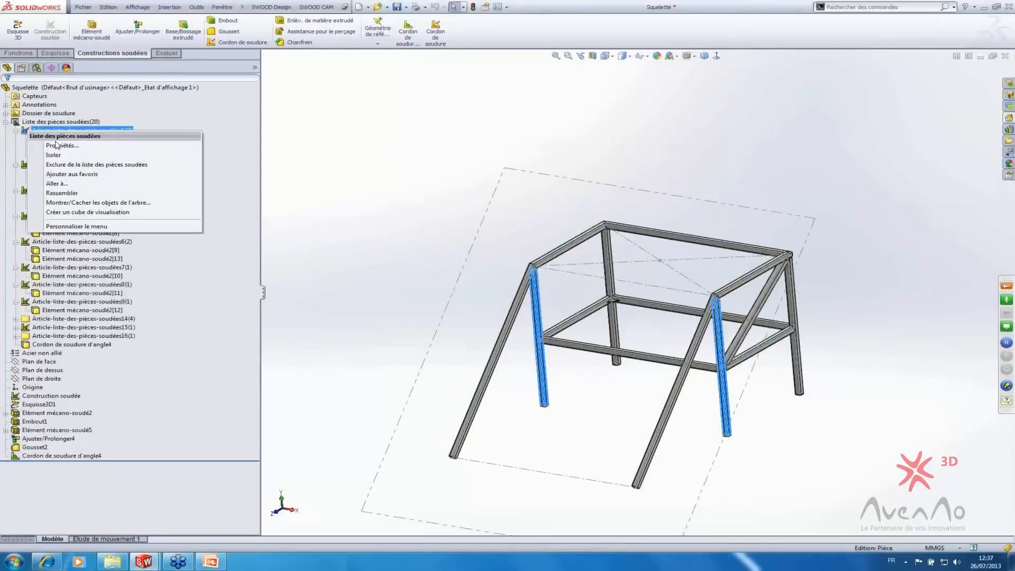
pyautogui.click(58, 147)
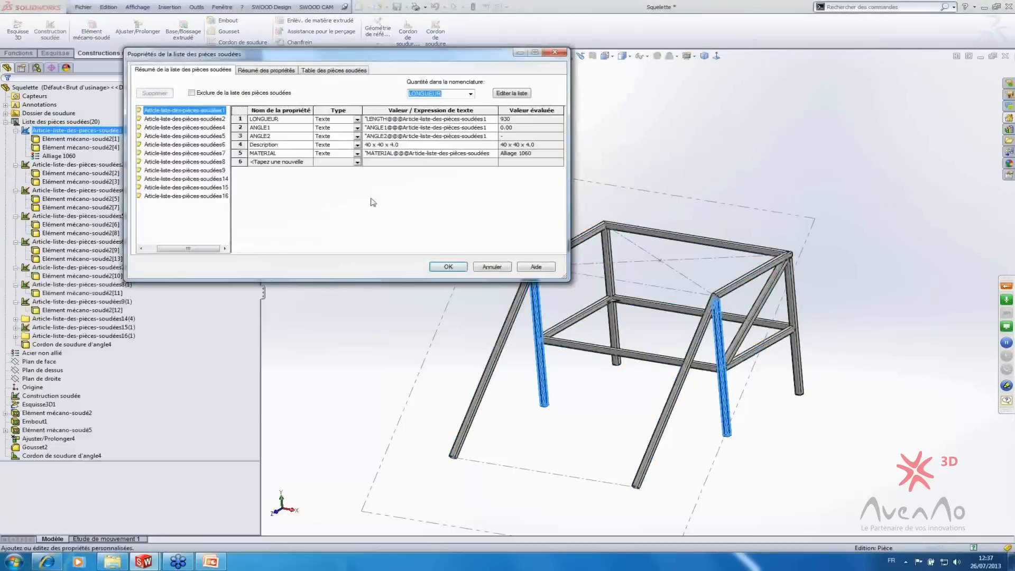
pyautogui.moveTo(191, 252); pyautogui.dragTo(180, 252)
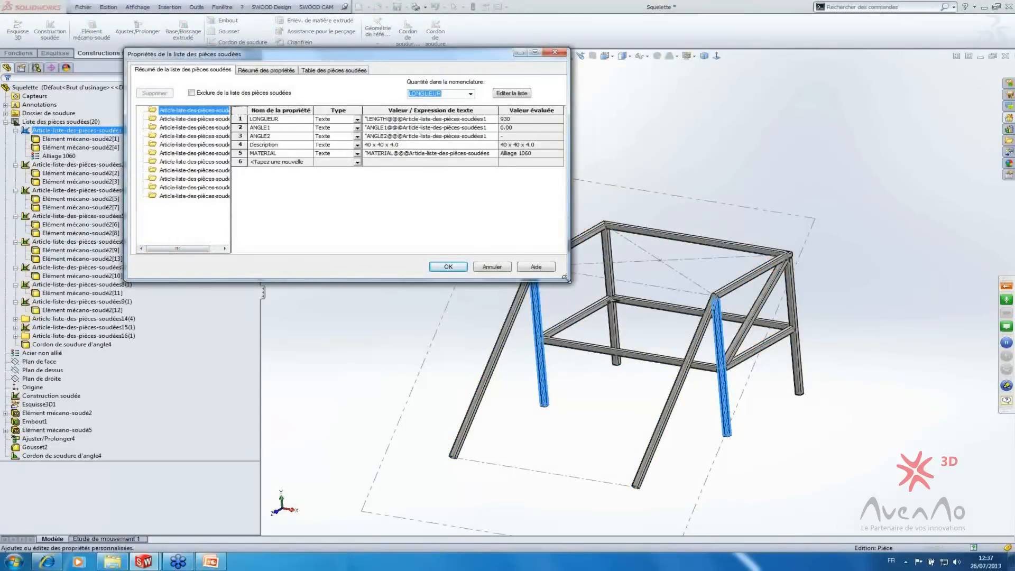
pyautogui.moveTo(569, 249); pyautogui.dragTo(899, 249)
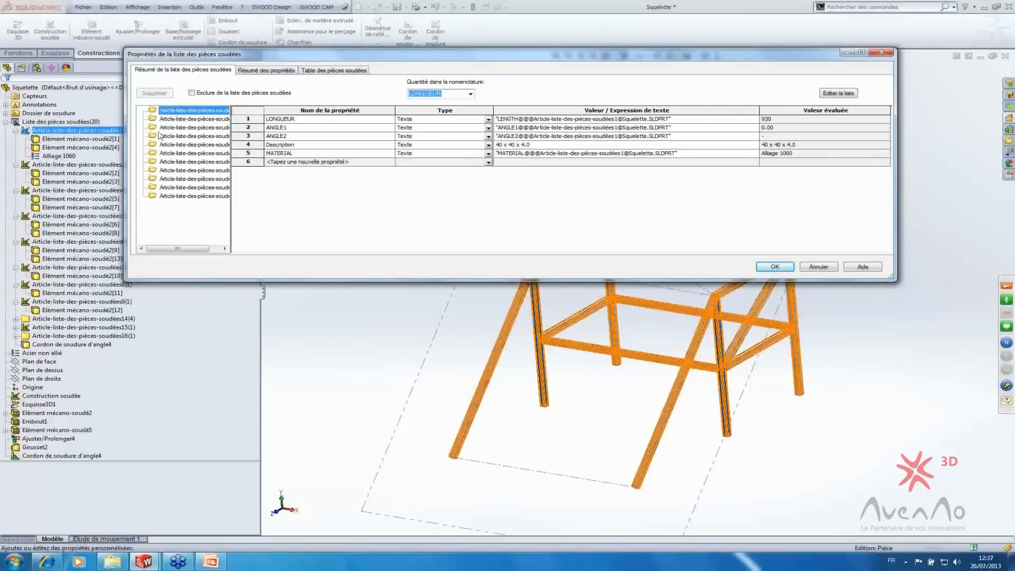
# - Compare the properties stored for cut list items 2, 4, 5, 16 and 15
pyautogui.click(175, 119)
pyautogui.click(171, 129)
pyautogui.click(171, 137)
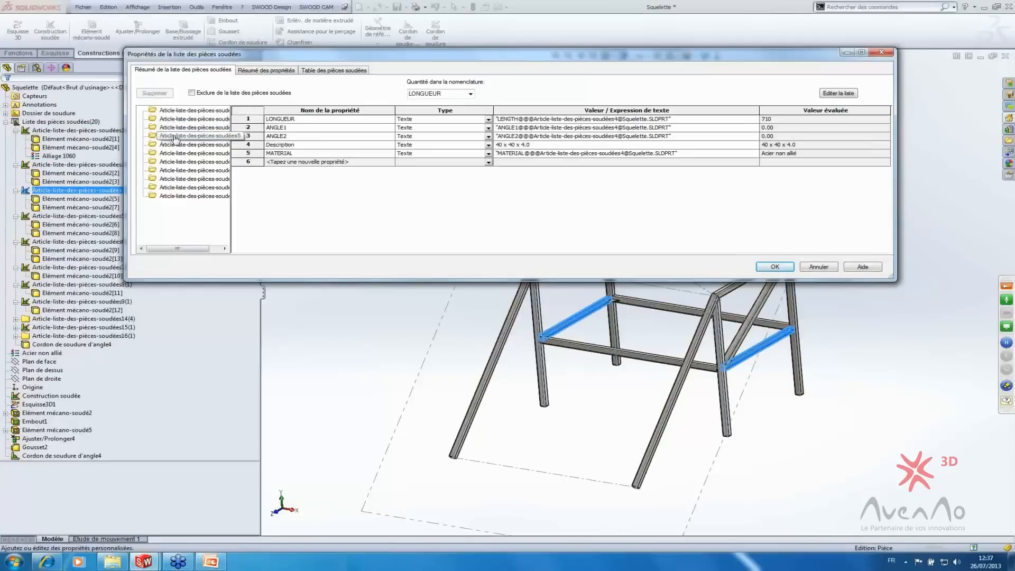
pyautogui.click(171, 145)
pyautogui.click(174, 194)
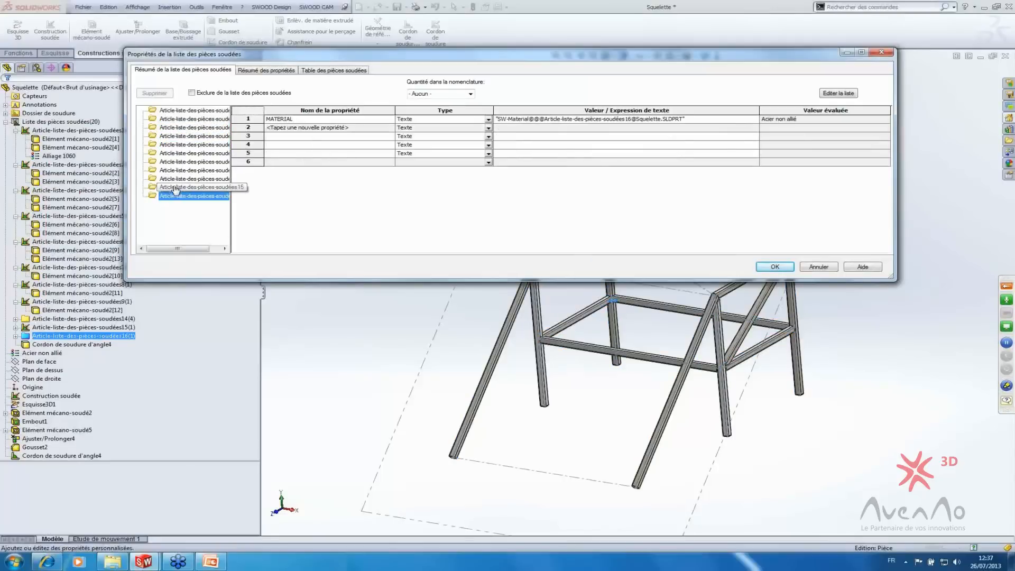
pyautogui.click(161, 188)
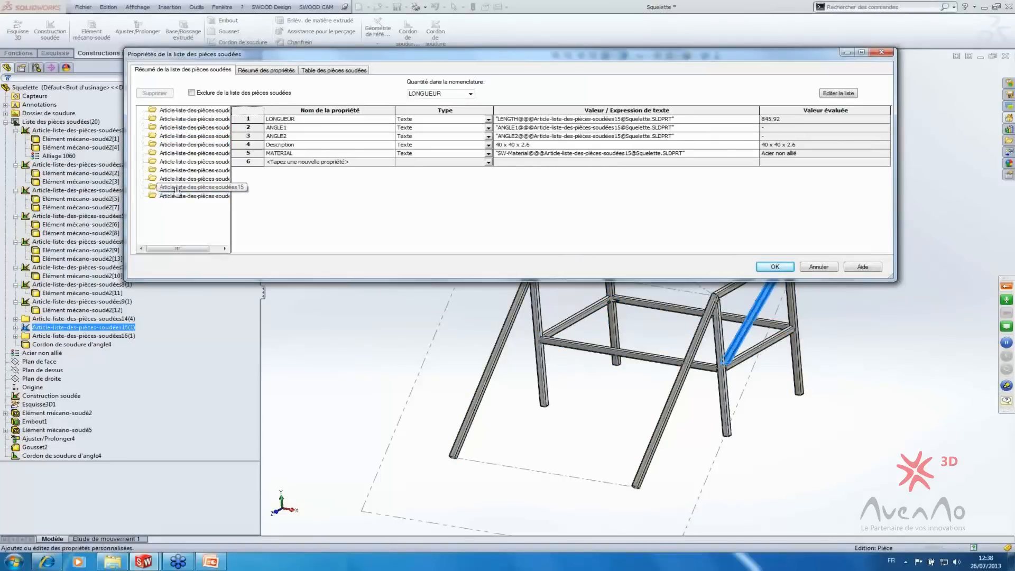
# - Add a DESCRIPTION property with the value Gousset to cut list item 16
pyautogui.click(168, 196)
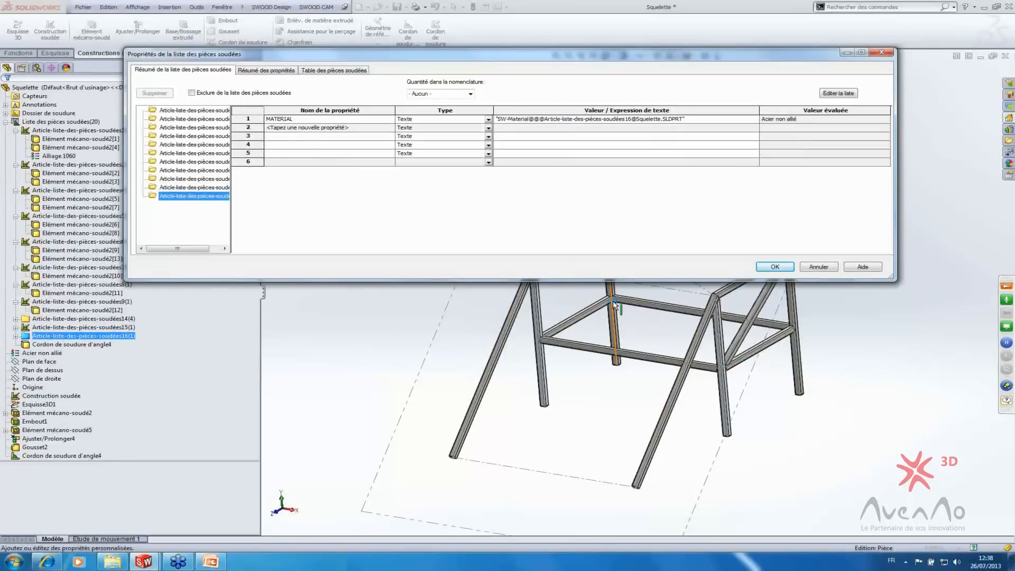
pyautogui.click(344, 127)
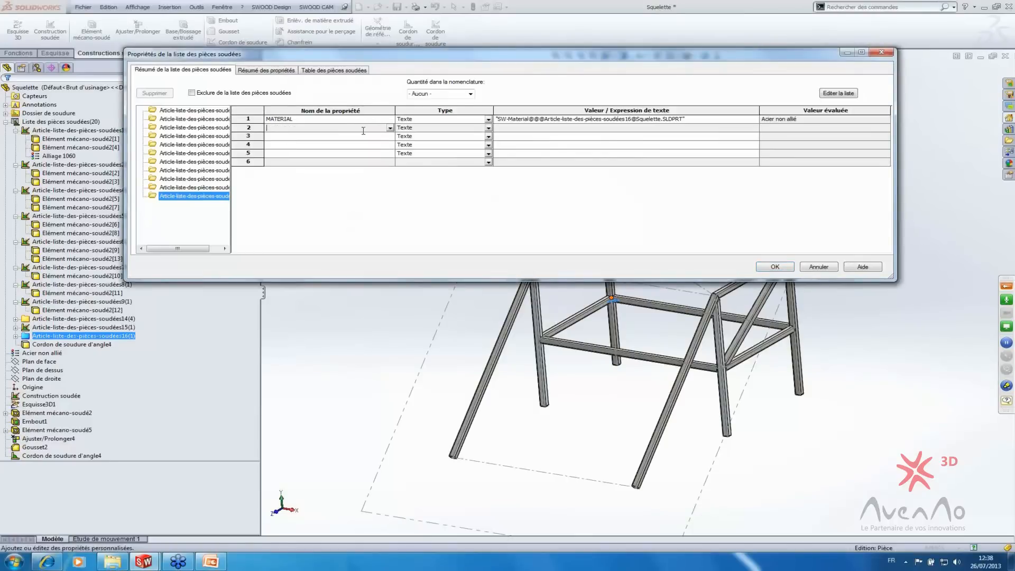
pyautogui.click(390, 128)
pyautogui.click(284, 136)
pyautogui.click(504, 129)
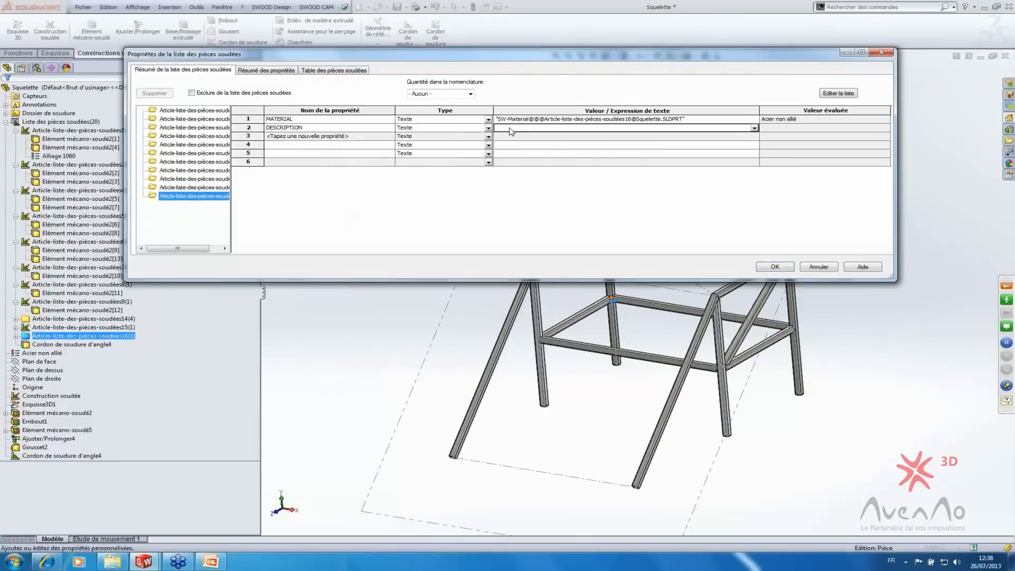
pyautogui.write('Gousset')
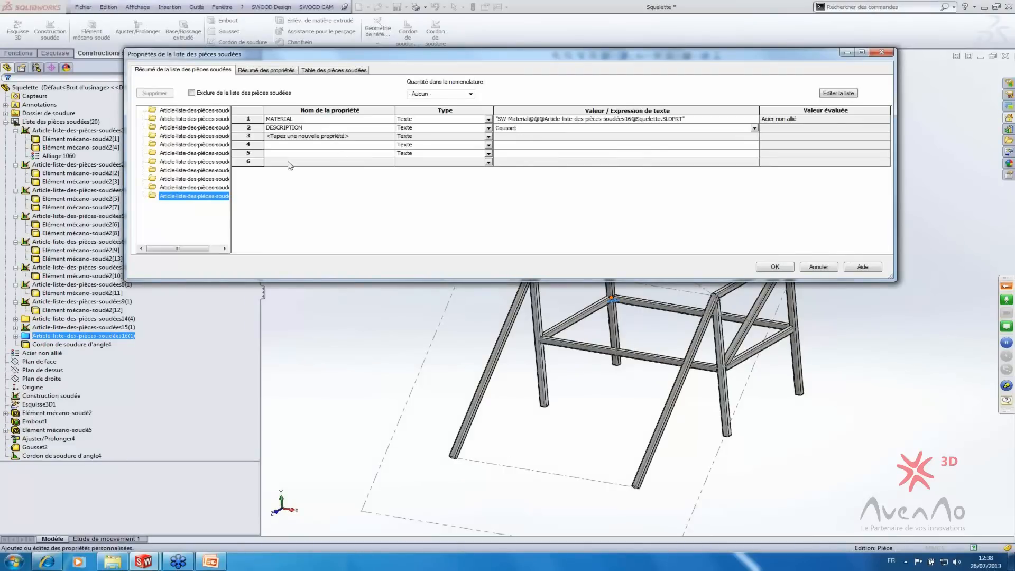
# - Add a DESCRIPTION property with the value Embout to cut list item 14
pyautogui.click(183, 187)
pyautogui.click(181, 180)
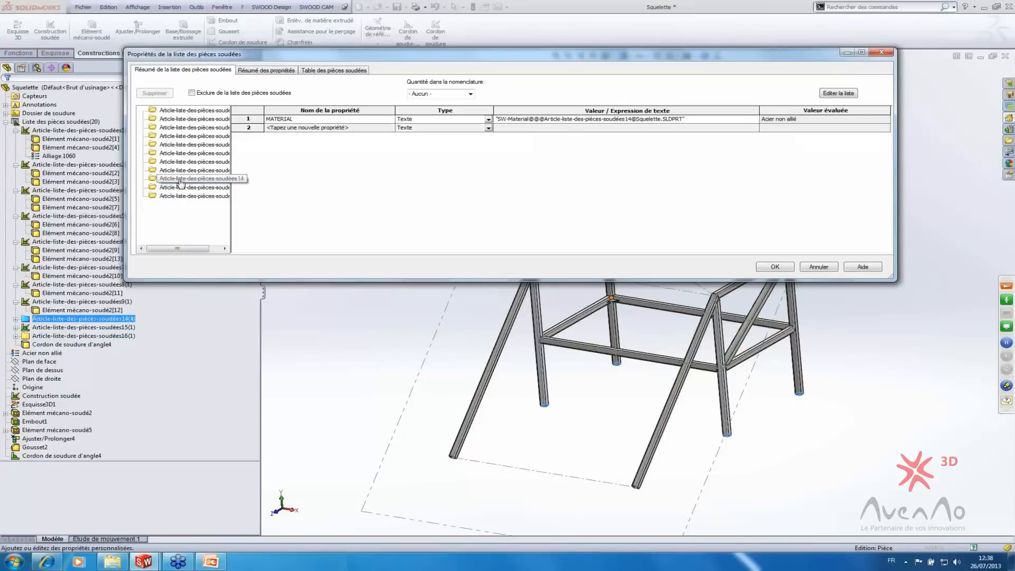
pyautogui.click(379, 128)
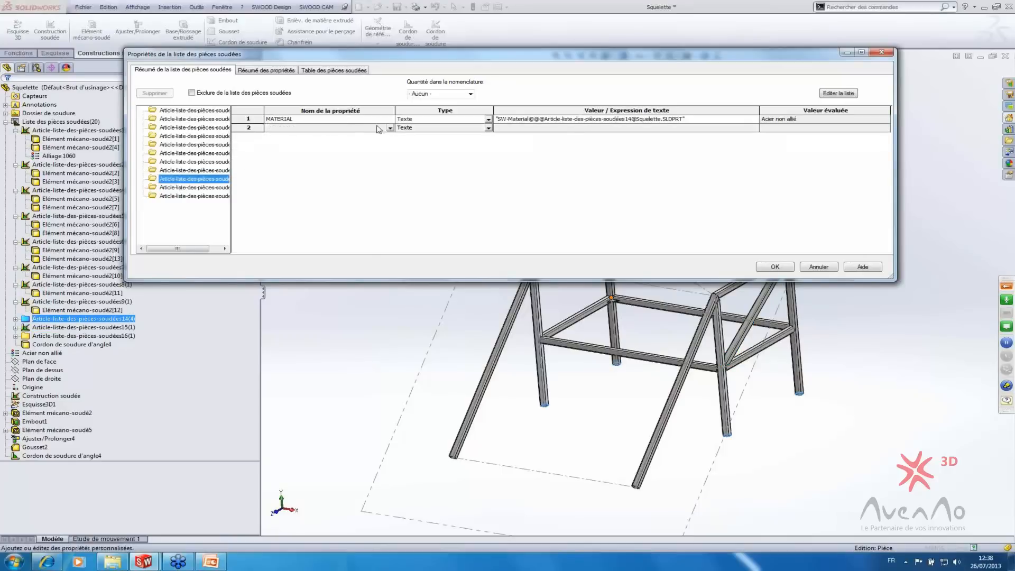
pyautogui.click(389, 128)
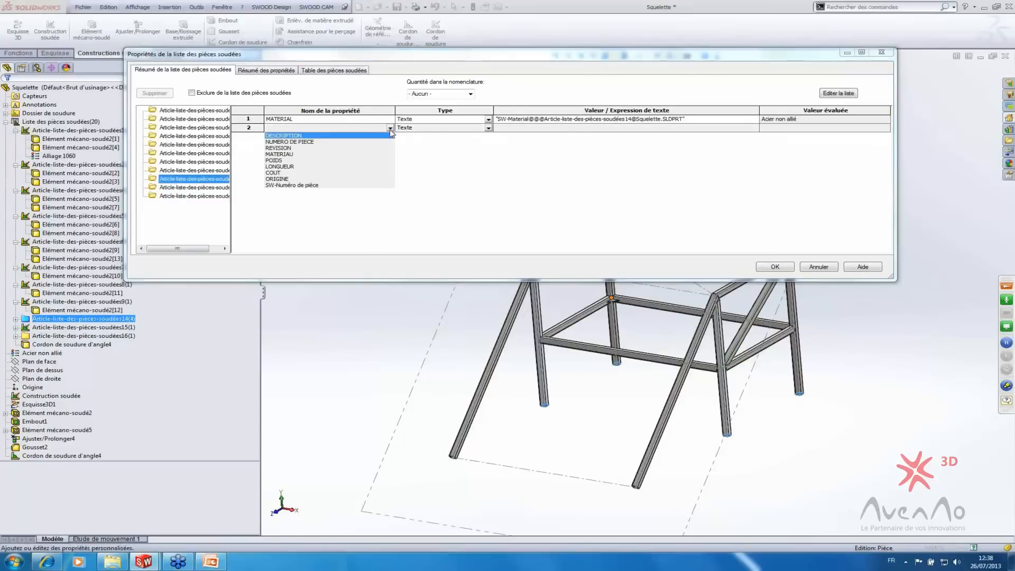
pyautogui.click(284, 136)
pyautogui.click(521, 129)
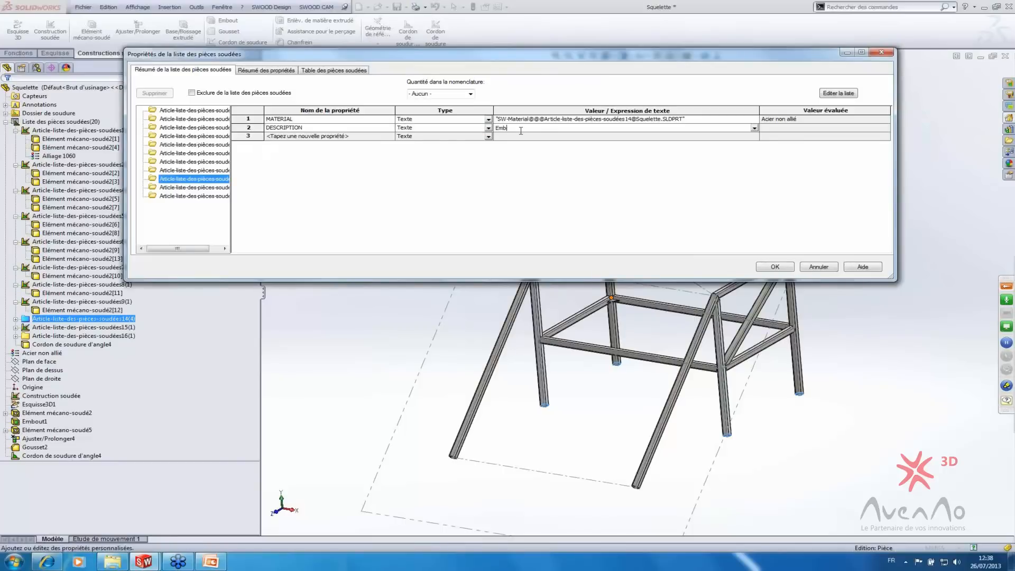
# - Review the properties of a few remaining tube items, including items 9 and 6, and accept the cut list property changes
pyautogui.click(193, 170)
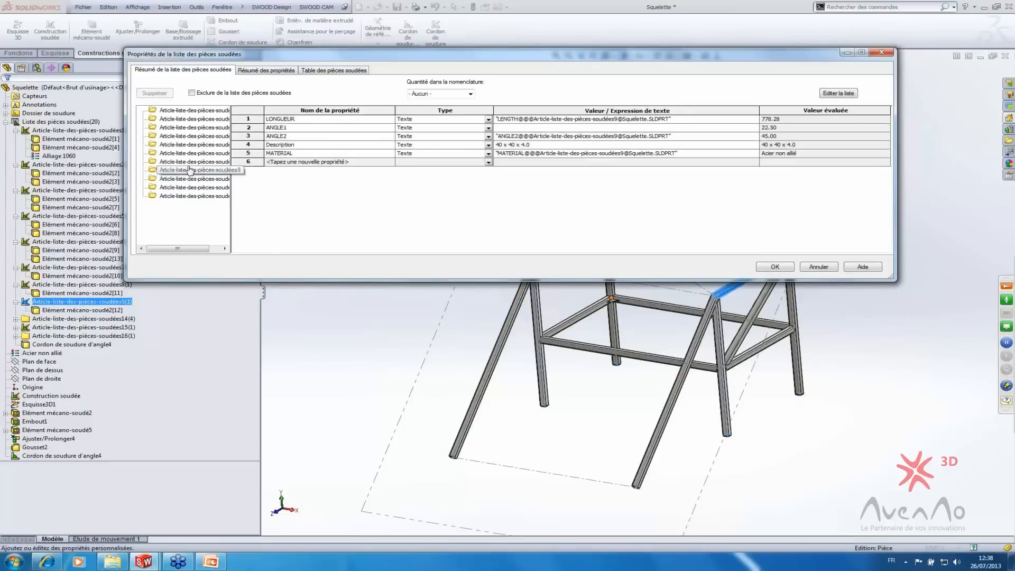
pyautogui.click(181, 153)
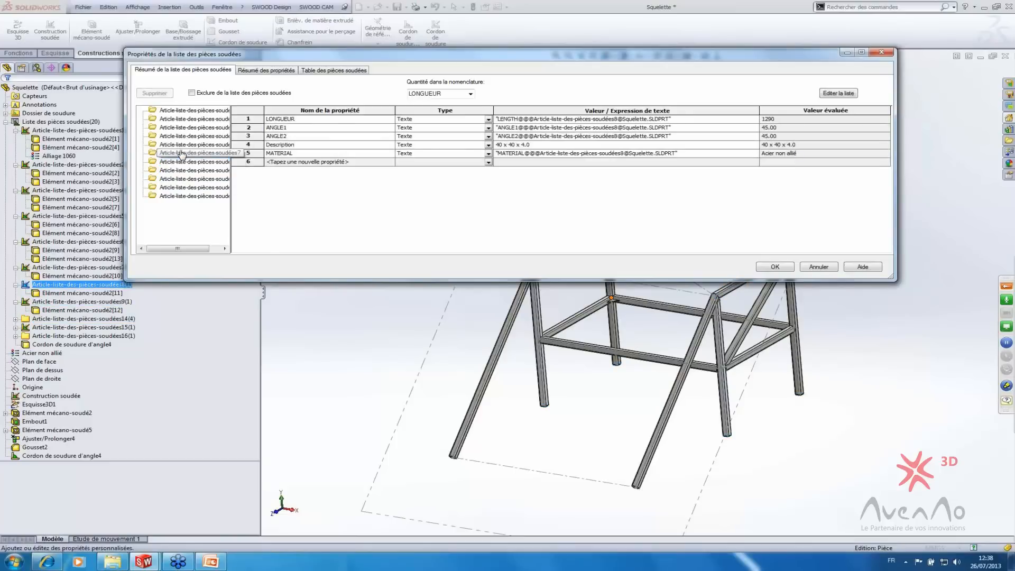
pyautogui.click(183, 144)
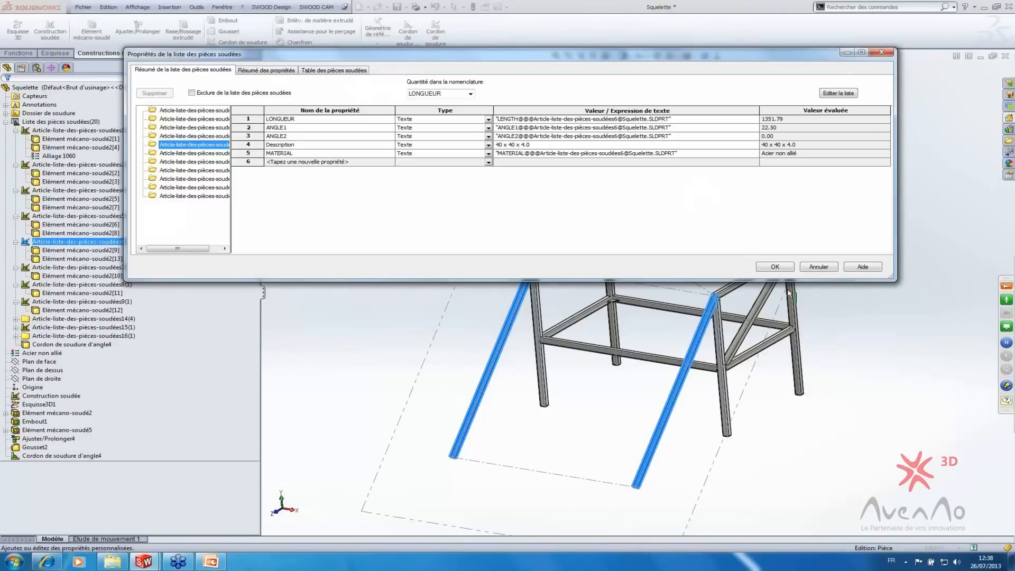
pyautogui.click(775, 266)
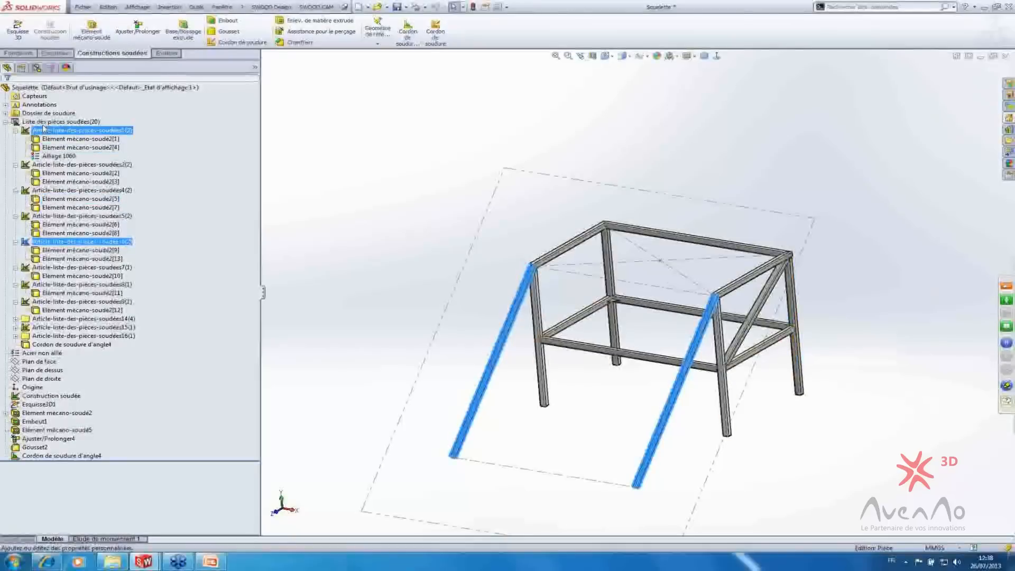
# - Return from the part to the Squelette - Feuille1 drawing and check the end cap and gusset descriptions in the cut list table
pyautogui.rightClick(48, 122)
pyautogui.click(68, 251)
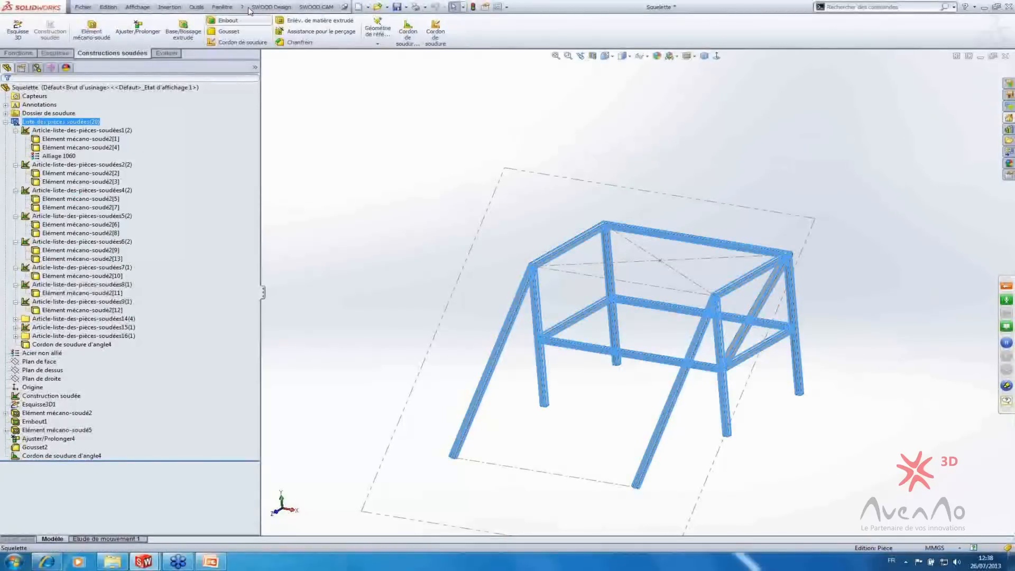
pyautogui.click(222, 7)
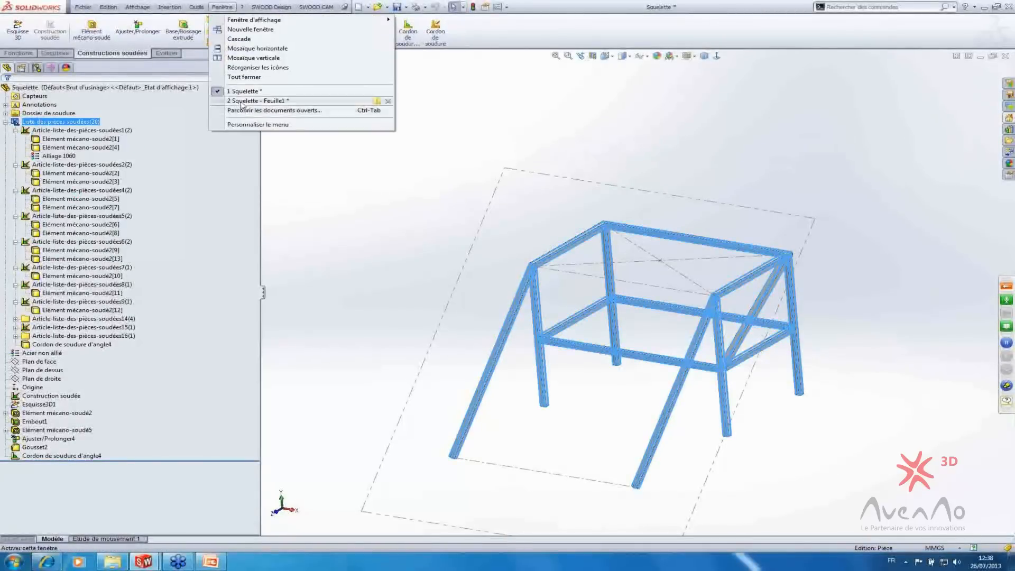
pyautogui.click(242, 102)
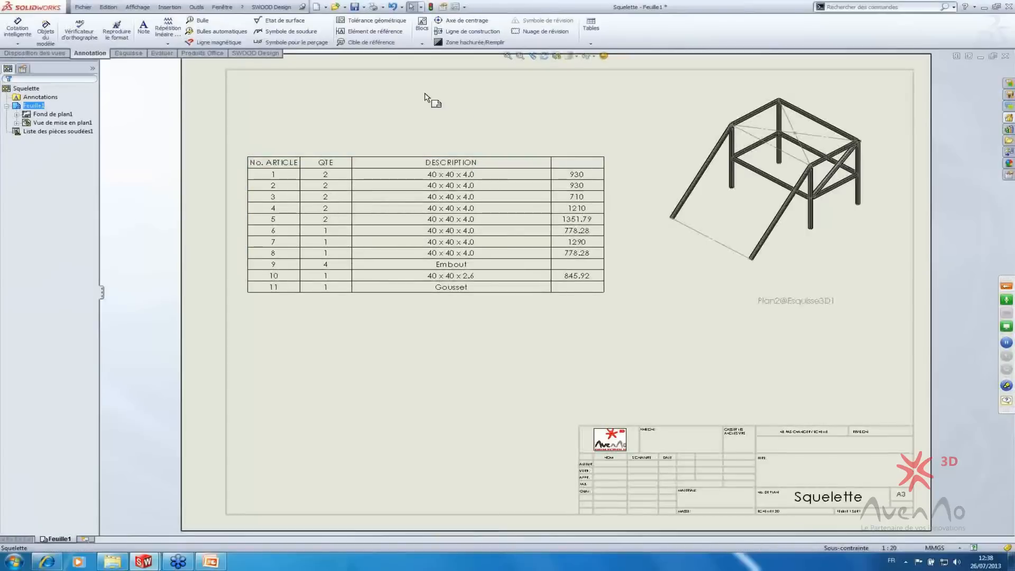
pyautogui.click(451, 264)
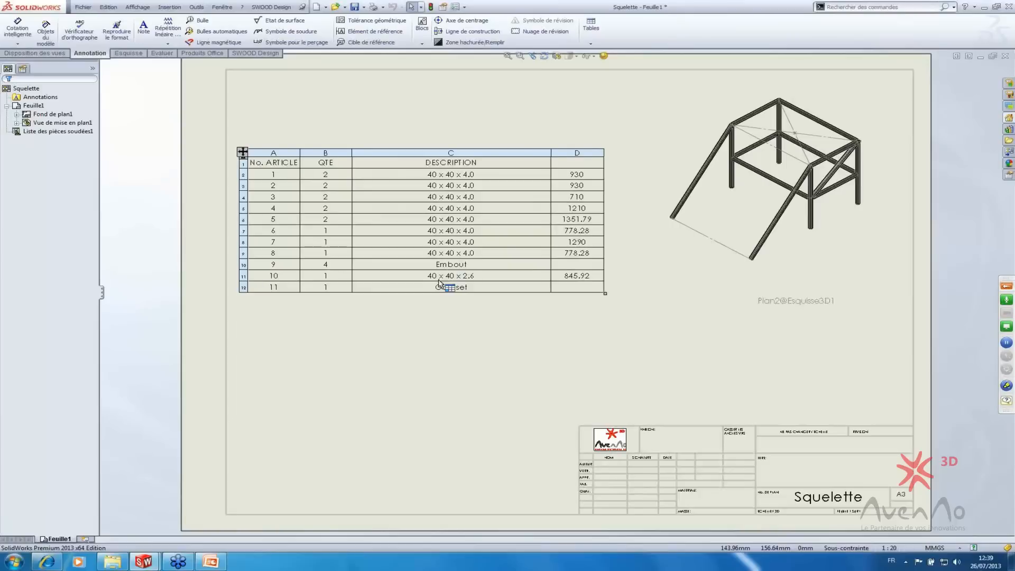
# - Title the untitled last column of the cut list table Longueur and move the table up toward the sheet's upper-left corner
pyautogui.doubleClick(577, 162)
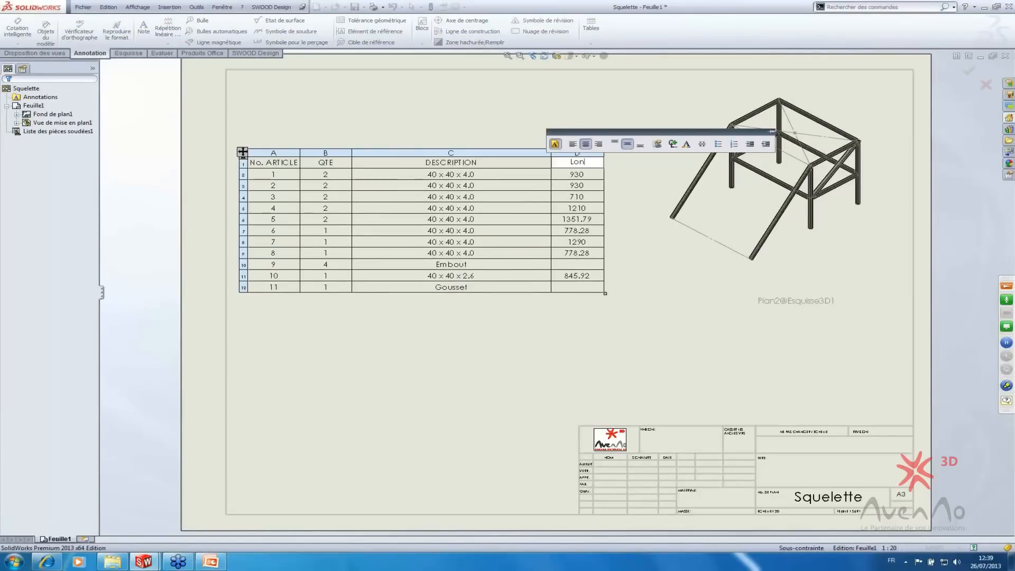
pyautogui.write('Longueur')
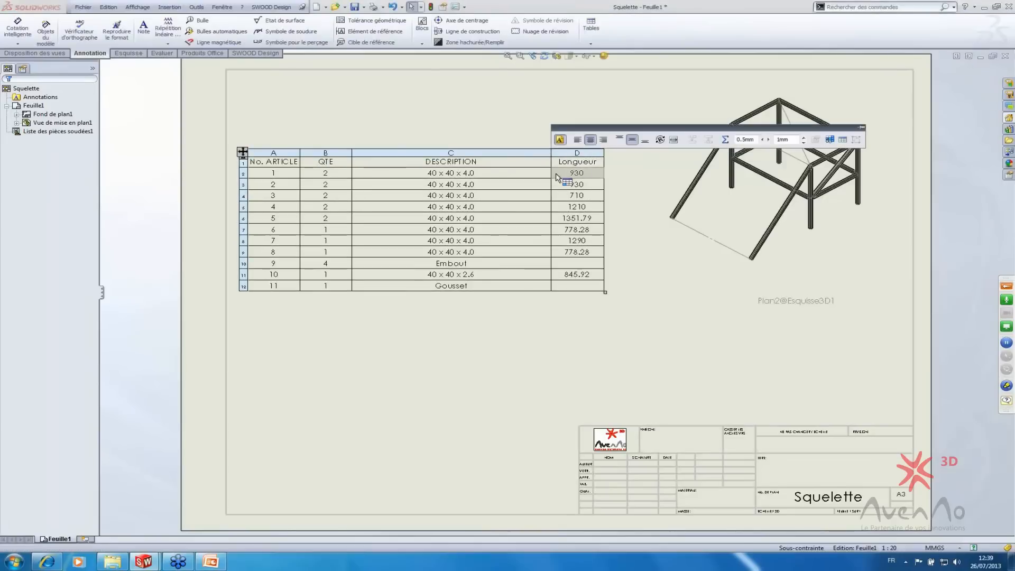
pyautogui.click(516, 346)
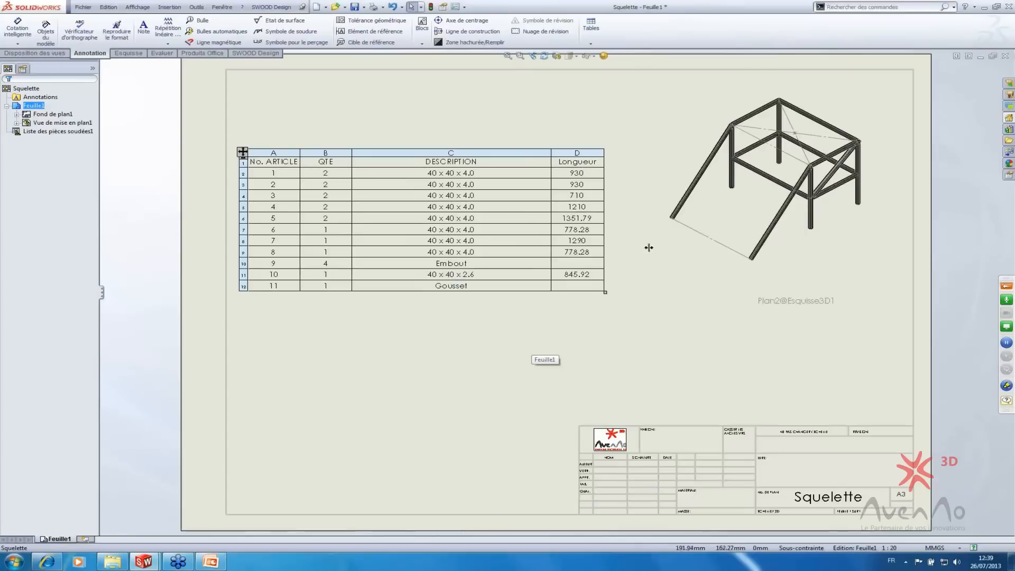
pyautogui.click(255, 93)
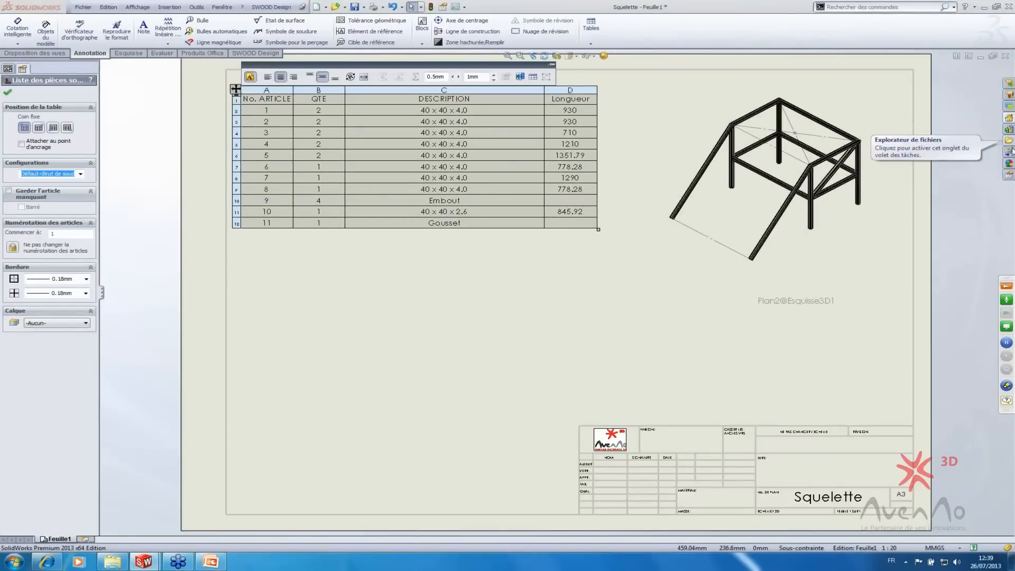
# - Place the exploded isometric view of Squelette on the sheet below the cut list table
pyautogui.click(1009, 175)
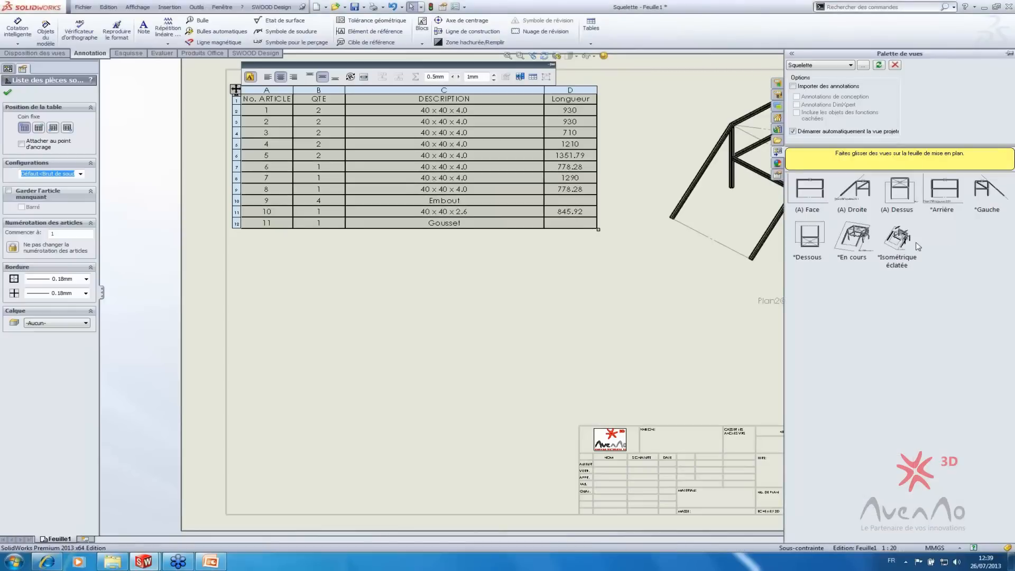
pyautogui.moveTo(918, 246)
pyautogui.mouseDown()
pyautogui.moveTo(709, 363)
pyautogui.moveTo(406, 376)
pyautogui.mouseUp()
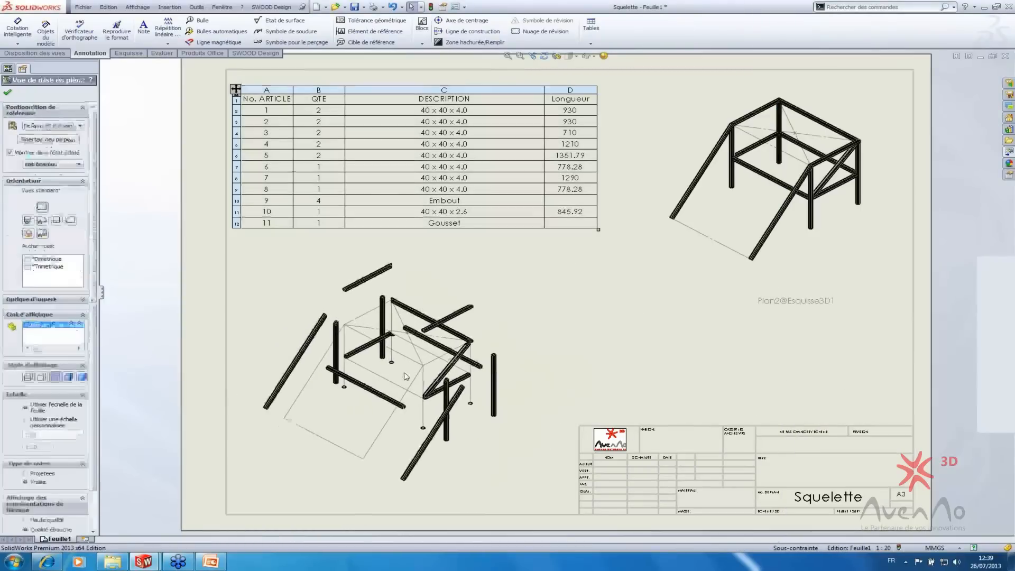
pyautogui.click(351, 375)
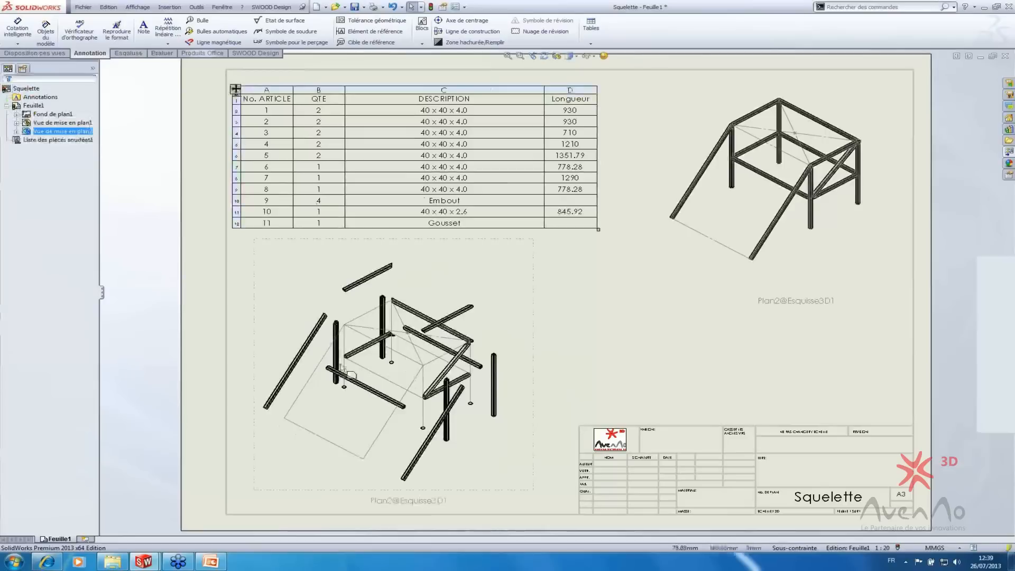
# - Hide the 3D sketch Esquisse3D1 in the exploded view
pyautogui.click(16, 131)
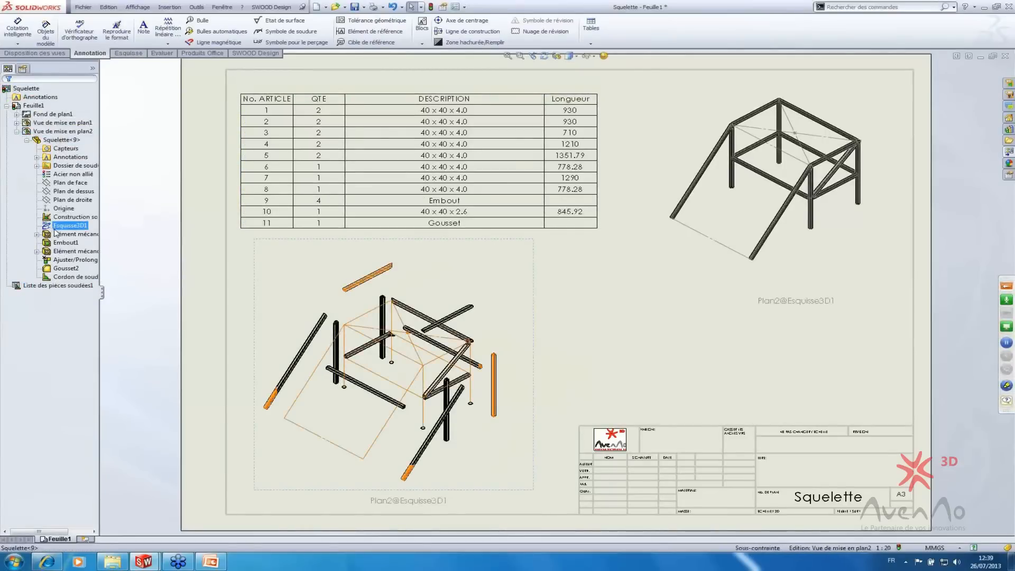
pyautogui.rightClick(69, 225)
pyautogui.click(68, 242)
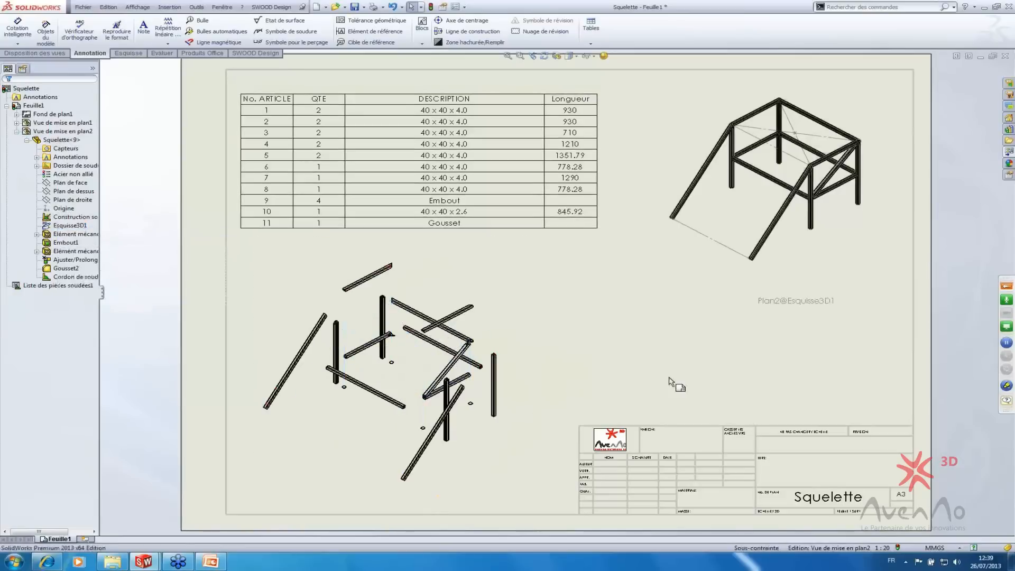
# - Hide the 3D sketch Esquisse3D1 in the assembled isometric view, Vue de mise en plan1
pyautogui.click(859, 54)
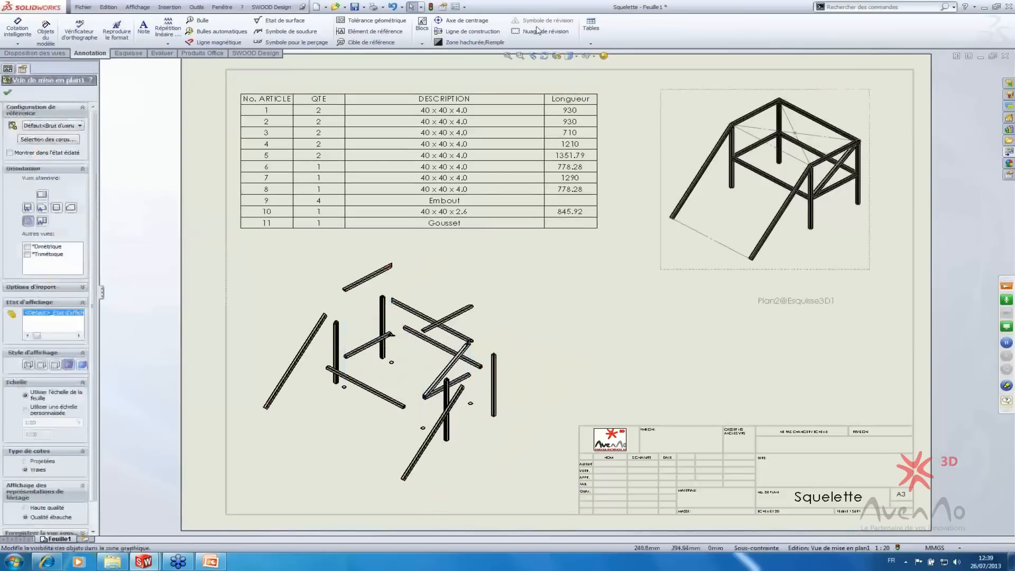
pyautogui.click(8, 90)
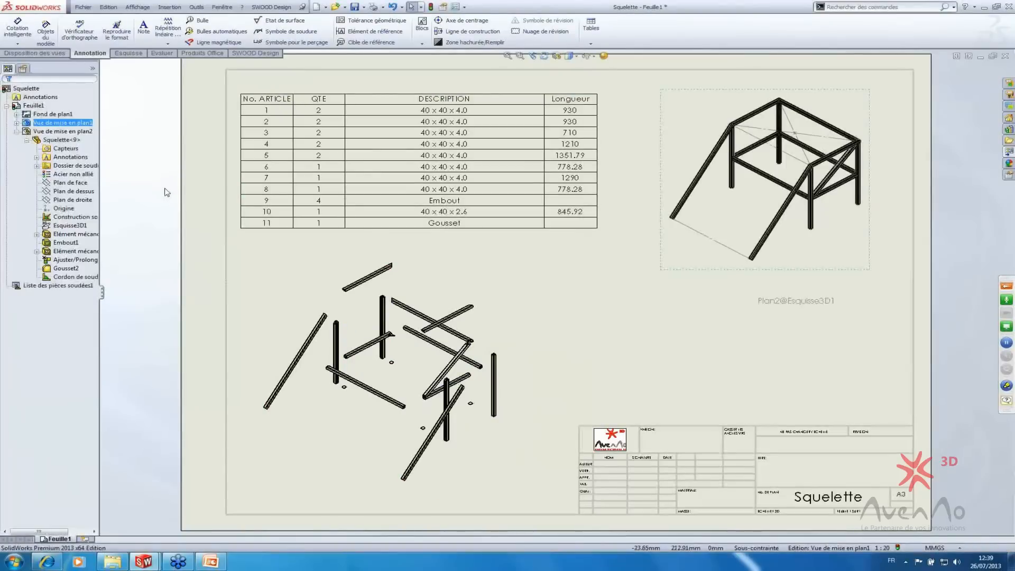
pyautogui.click(16, 123)
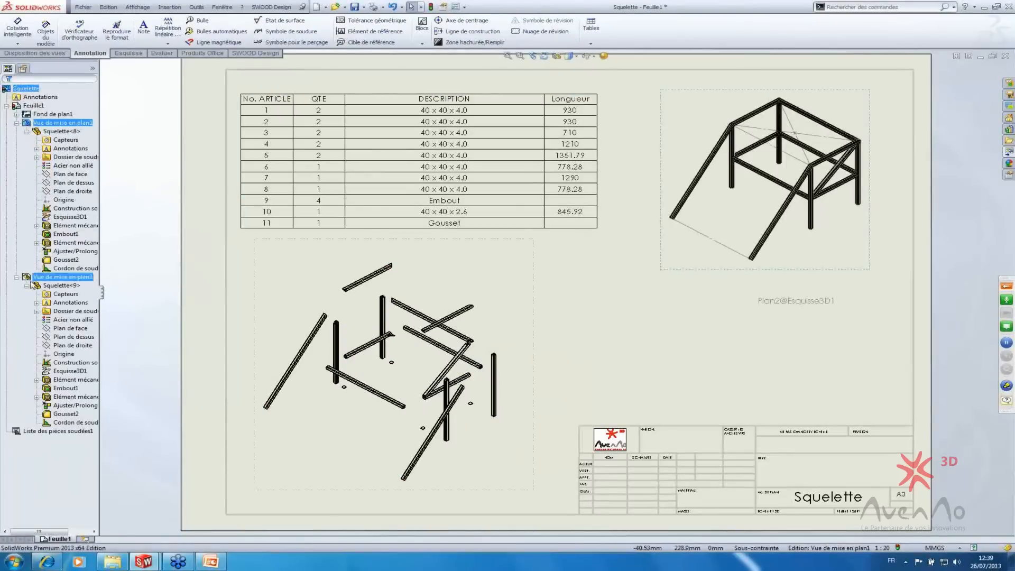
pyautogui.click(70, 217)
pyautogui.rightClick(70, 216)
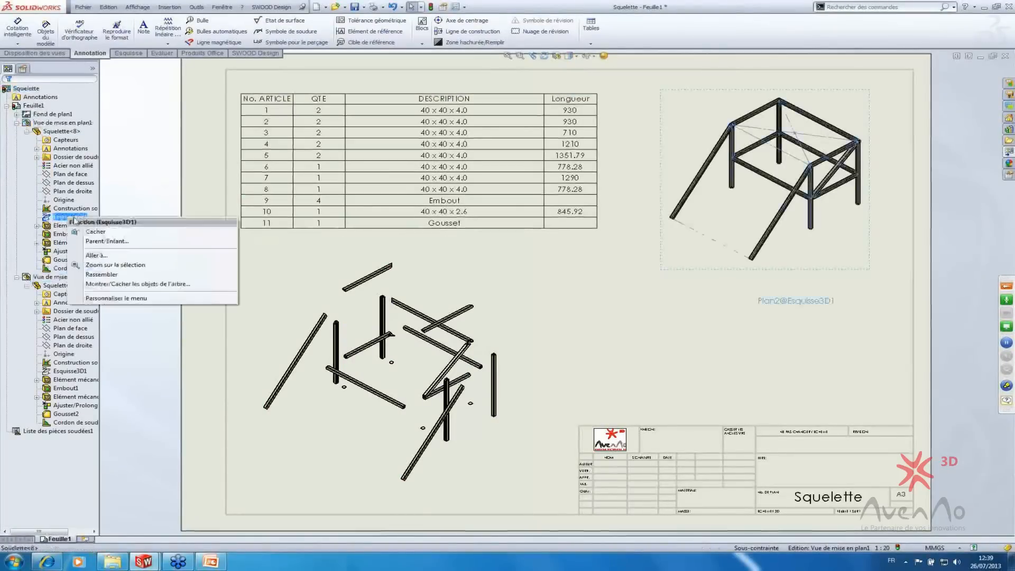
pyautogui.click(79, 233)
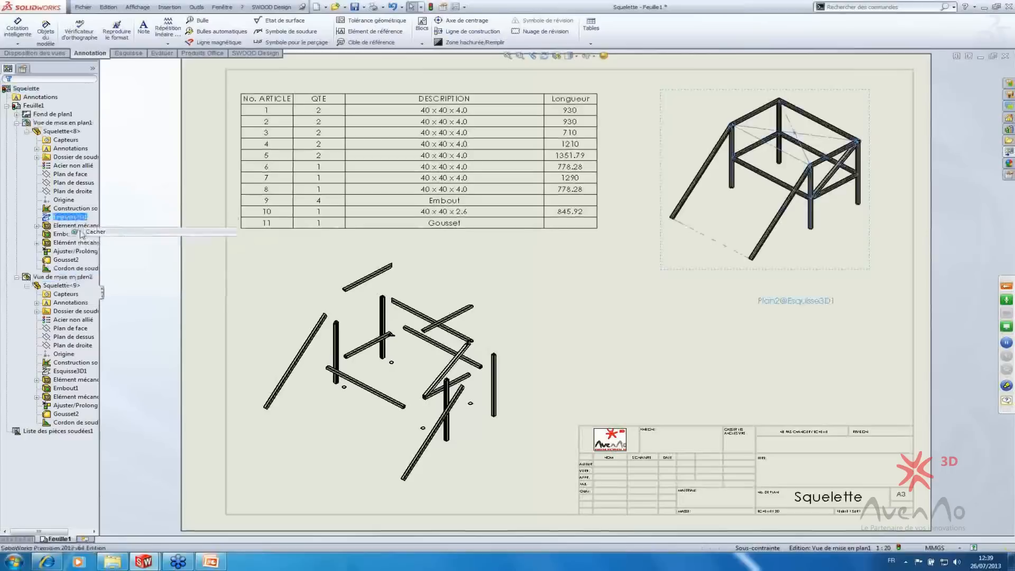
# - Add automatic circular balloons with item numbers around the exploded view
pyautogui.click(363, 449)
pyautogui.click(206, 34)
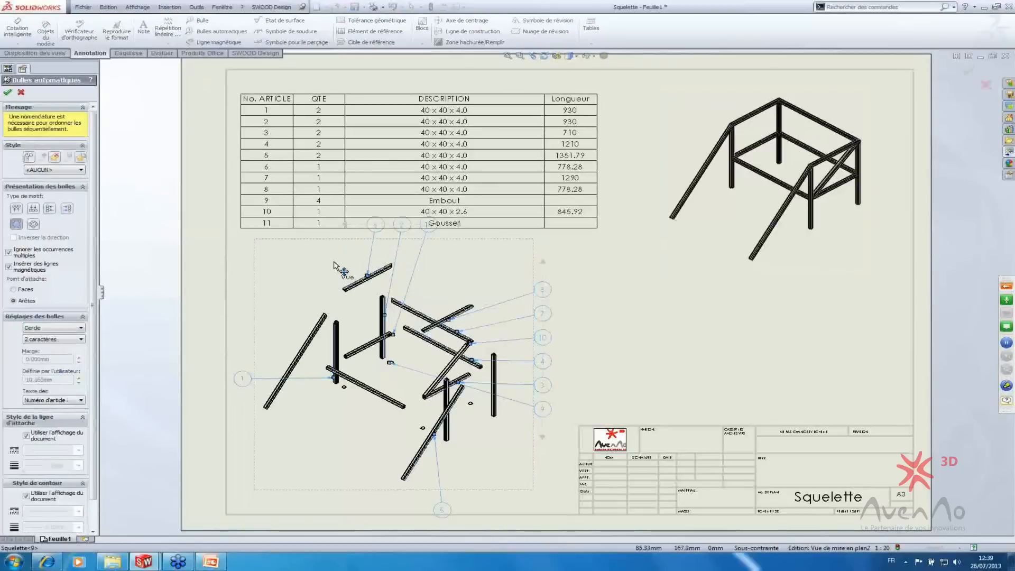
pyautogui.click(7, 92)
# - Move the cut list table into the sheet border's upper-left corner and bring balloon 5 closer to its tube
pyautogui.moveTo(236, 100); pyautogui.dragTo(221, 75)
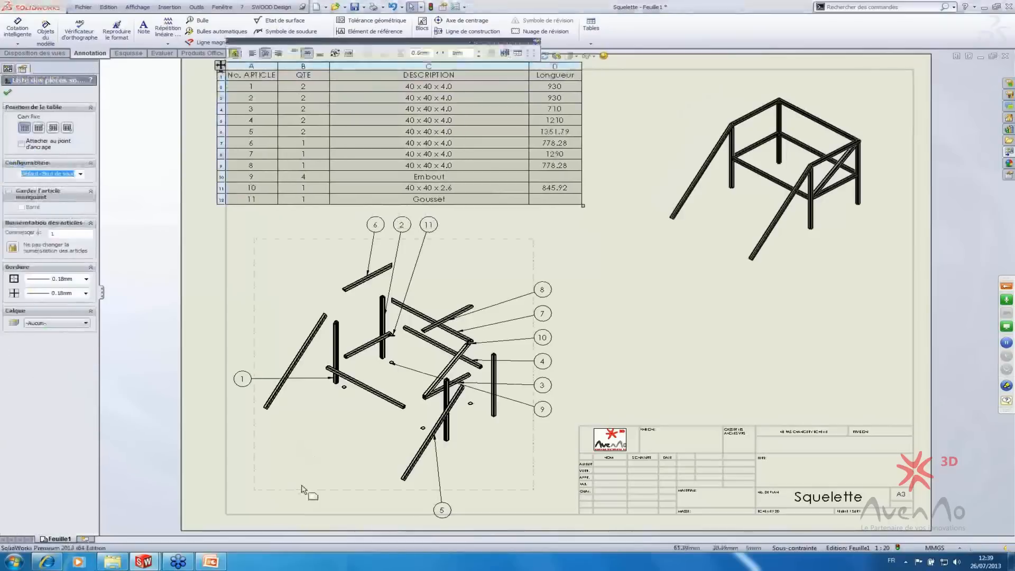
pyautogui.moveTo(445, 516); pyautogui.dragTo(439, 488)
pyautogui.click(626, 333)
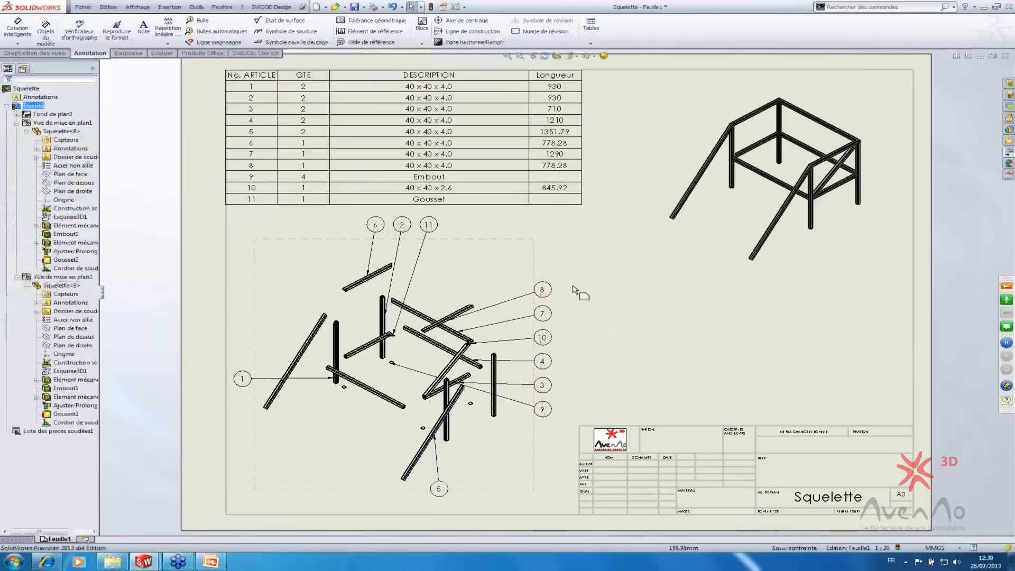
pyautogui.press('f')
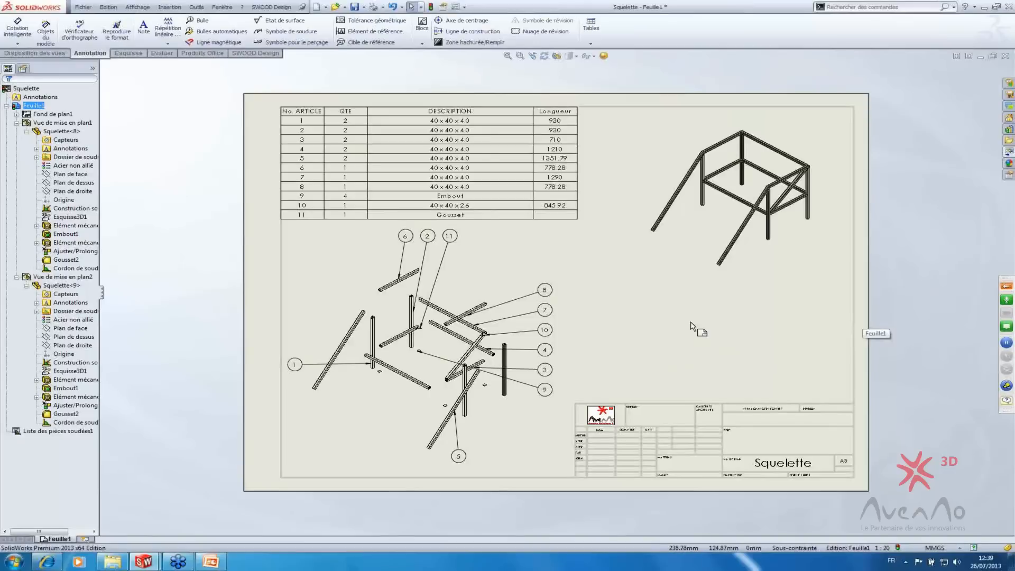
# - Switch to the PowerPoint presentation and advance from the cut list slide to the closing questions slide
pyautogui.click(210, 562)
pyautogui.scroll(-4, 625, 288)
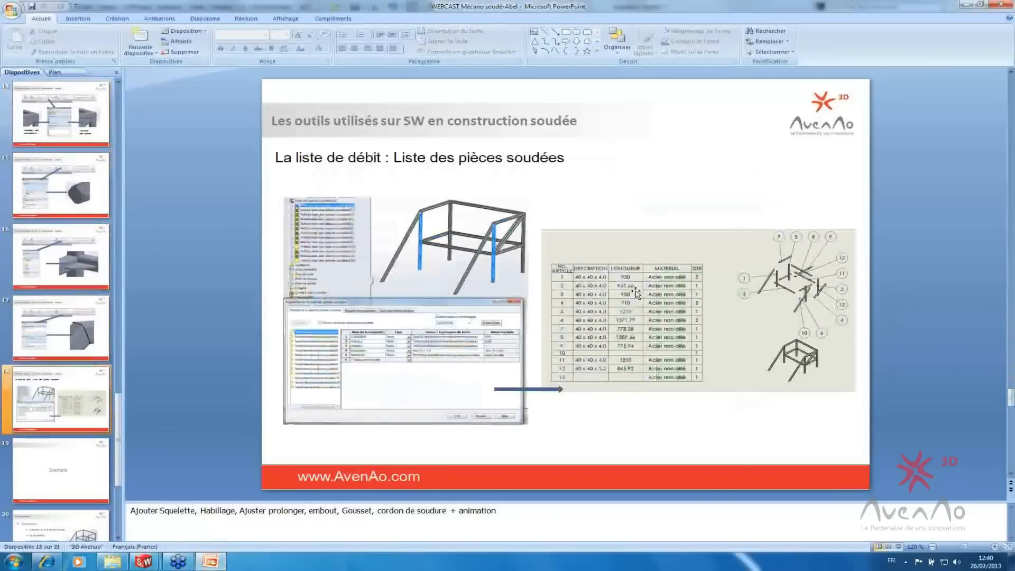
pyautogui.scroll(-1, 661, 255)
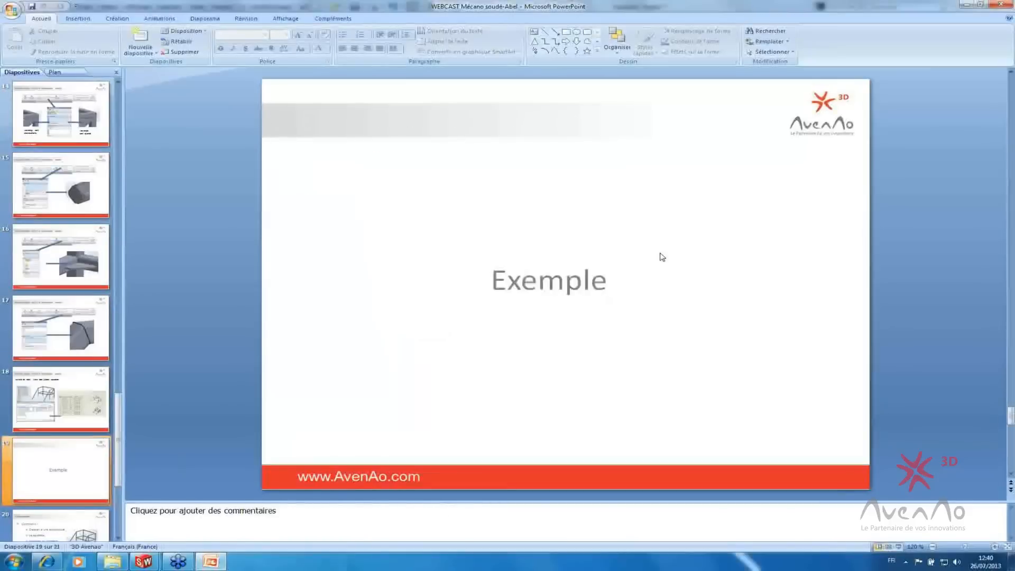
pyautogui.scroll(-2, 662, 257)
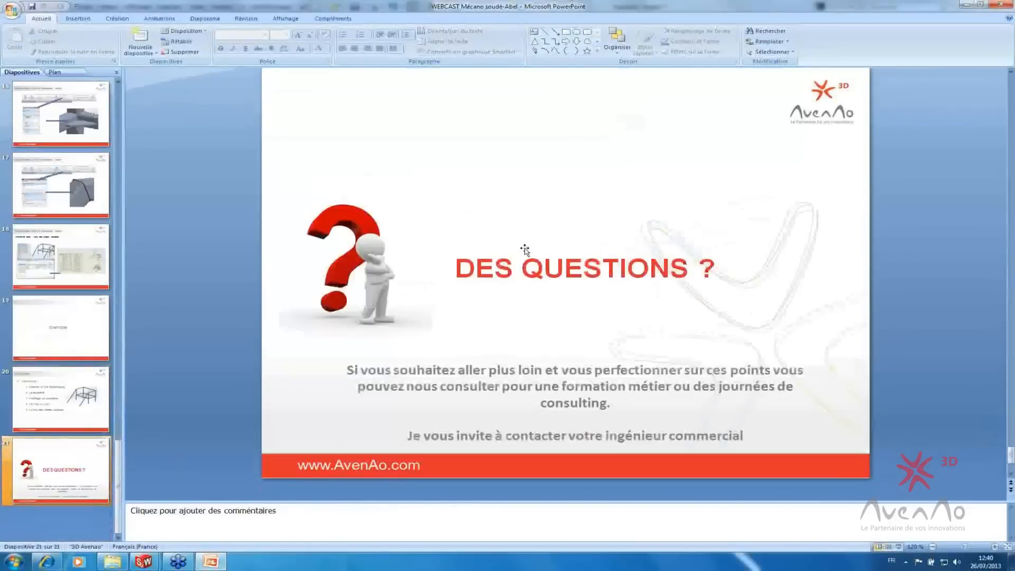